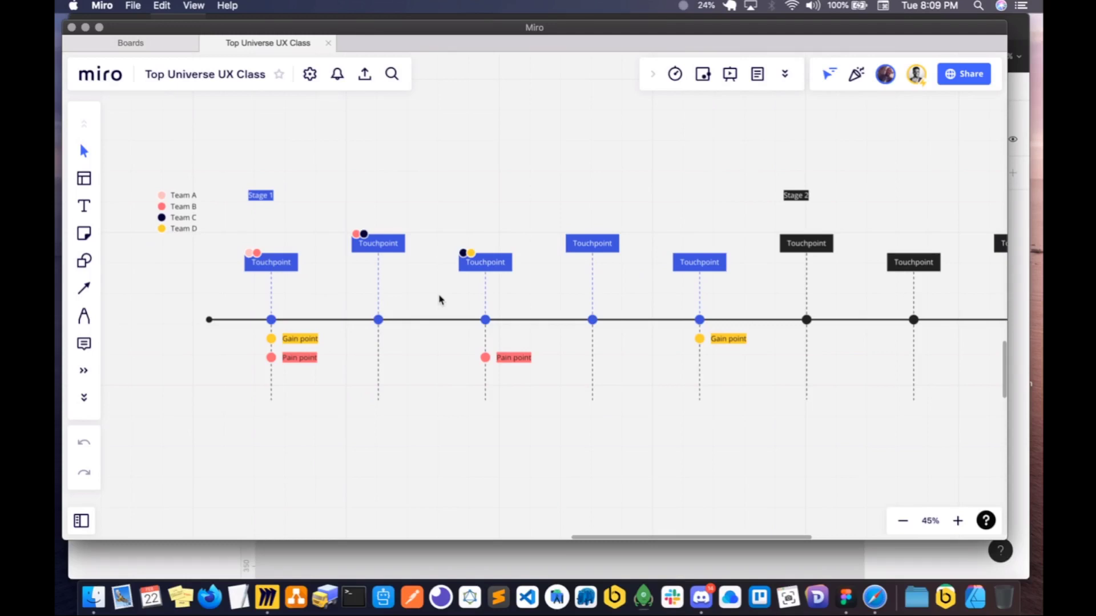
# - Review the OneEnergy phone wireframes, from sign-up to the main page, and the persona board above the touchpoint timeline
pyautogui.scroll(5, 611, 311)
pyautogui.scroll(15, 610, 311)
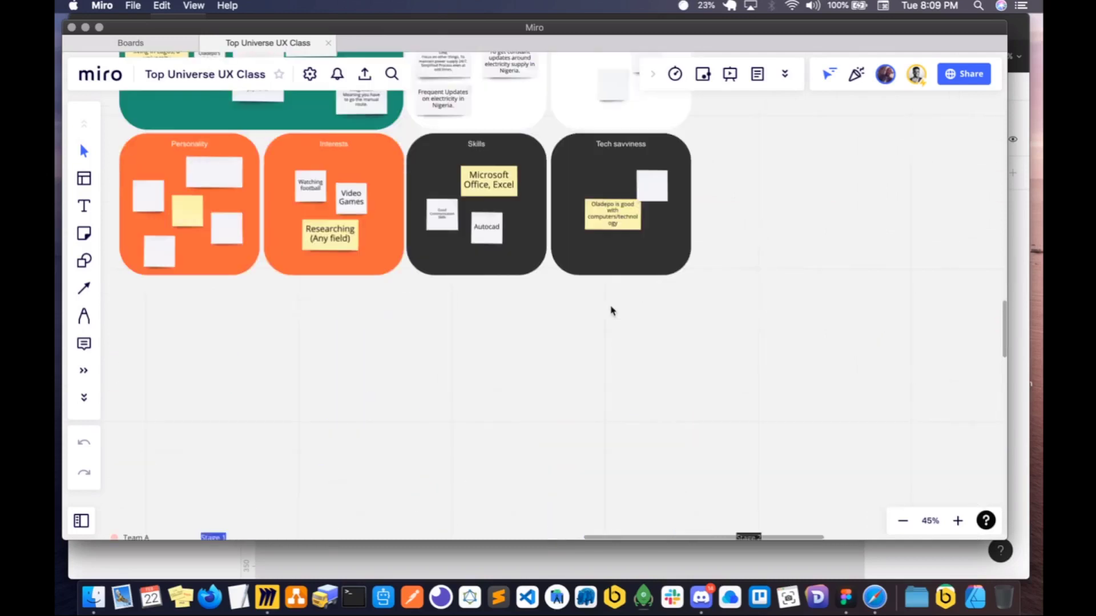
pyautogui.scroll(10, 659, 312)
pyautogui.hscroll(-8, 659, 312)
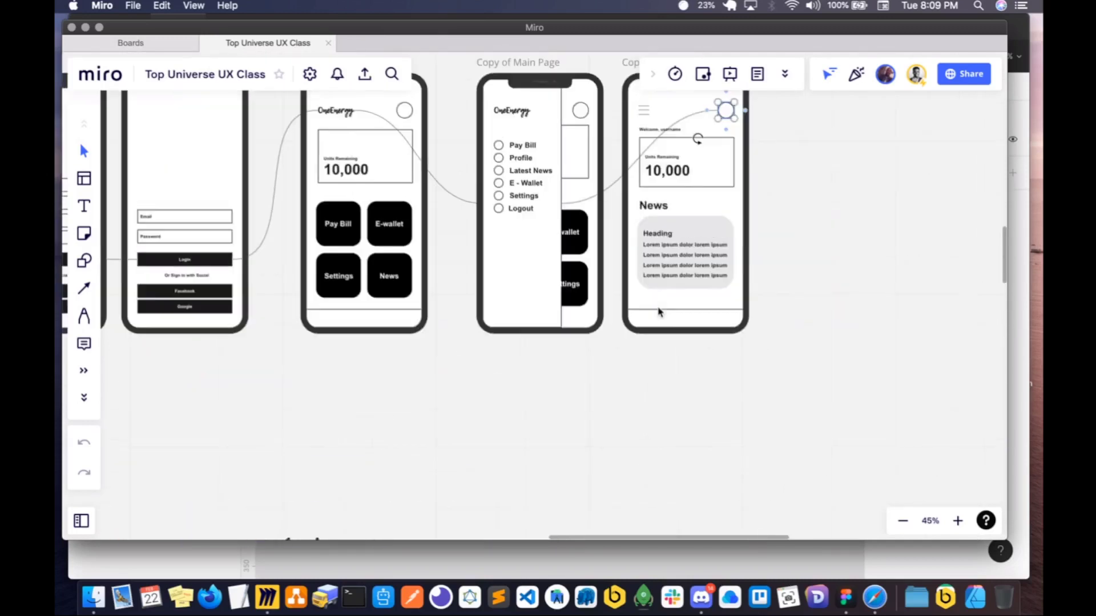
pyautogui.hscroll(-5, 549, 298)
pyautogui.scroll(2, 549, 298)
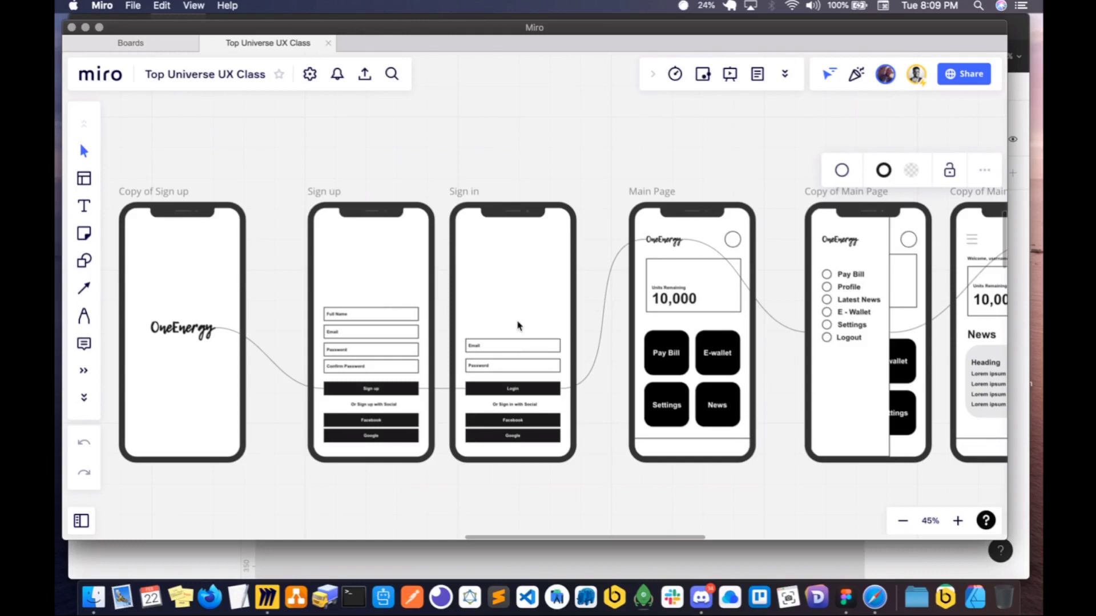
pyautogui.scroll(-15, 518, 358)
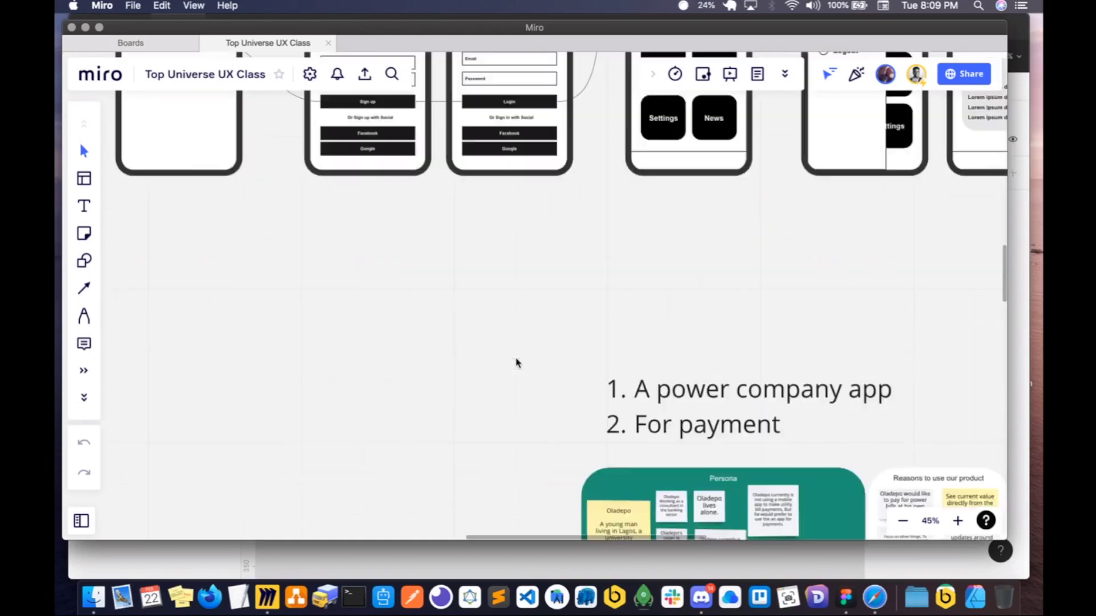
pyautogui.hscroll(10, 517, 363)
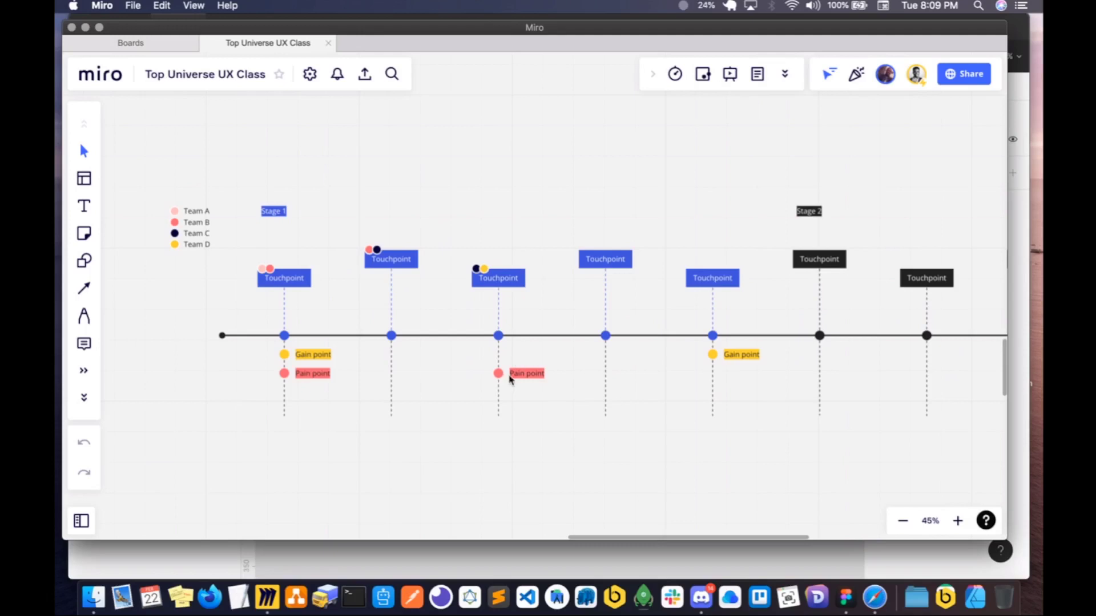
# - Examine the touchpoint timeline's two stages, team markers, gain points and pain points
pyautogui.hscroll(3, 510, 379)
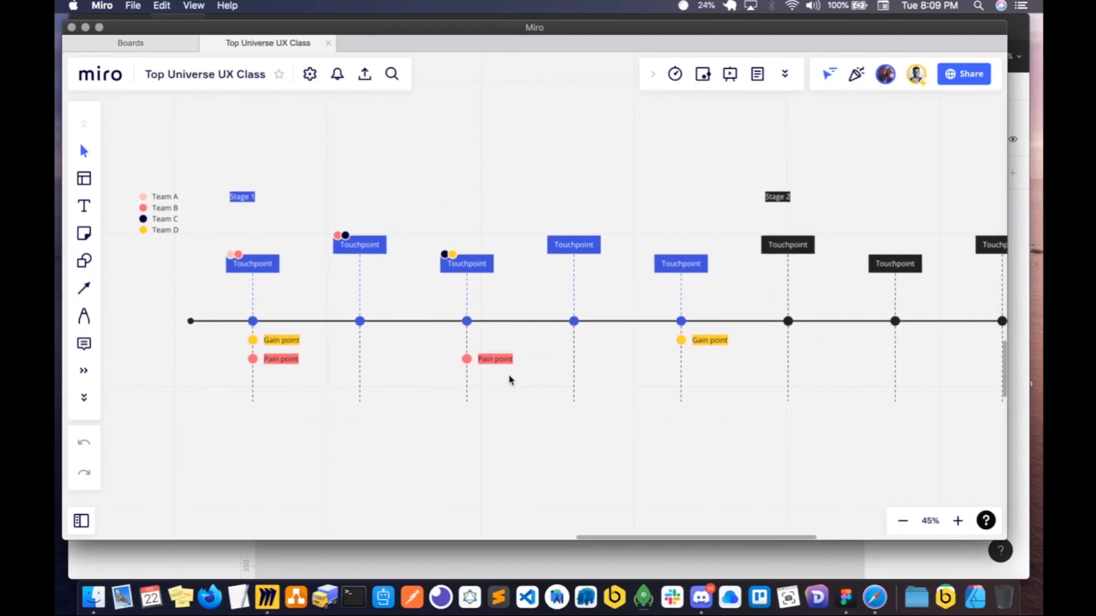
pyautogui.hscroll(-1, 510, 380)
pyautogui.scroll(-2, 510, 380)
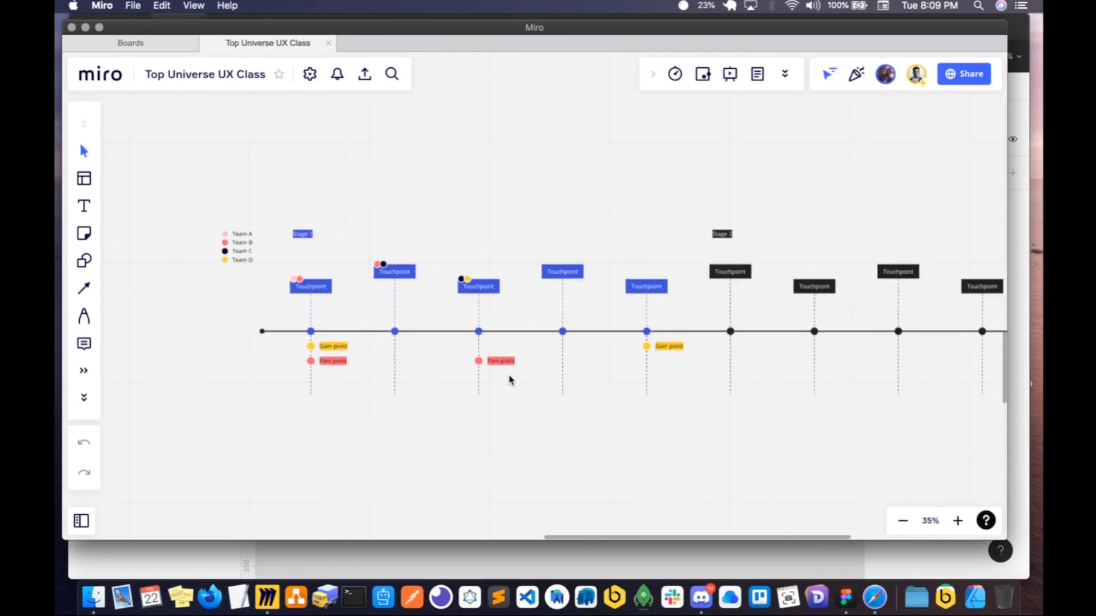
pyautogui.hscroll(3, 510, 380)
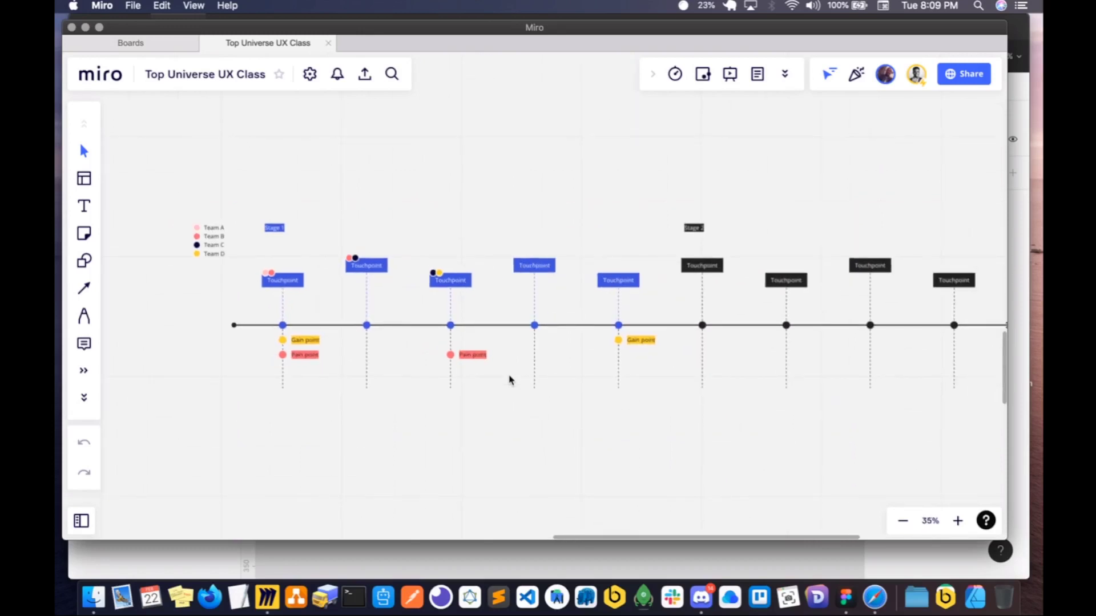
pyautogui.hscroll(3, 510, 383)
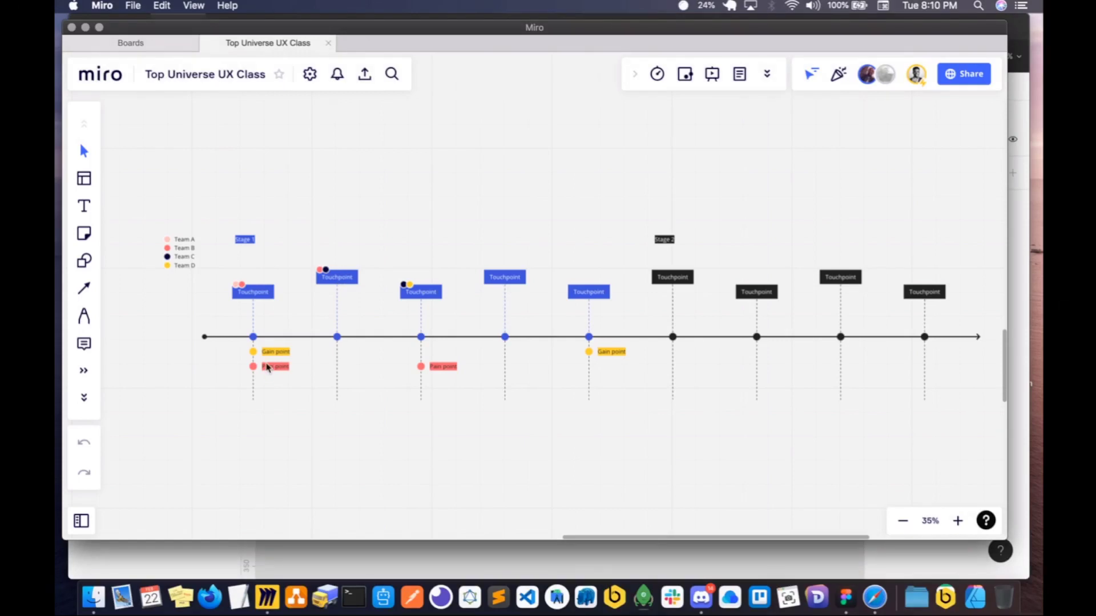
pyautogui.scroll(4, 265, 365)
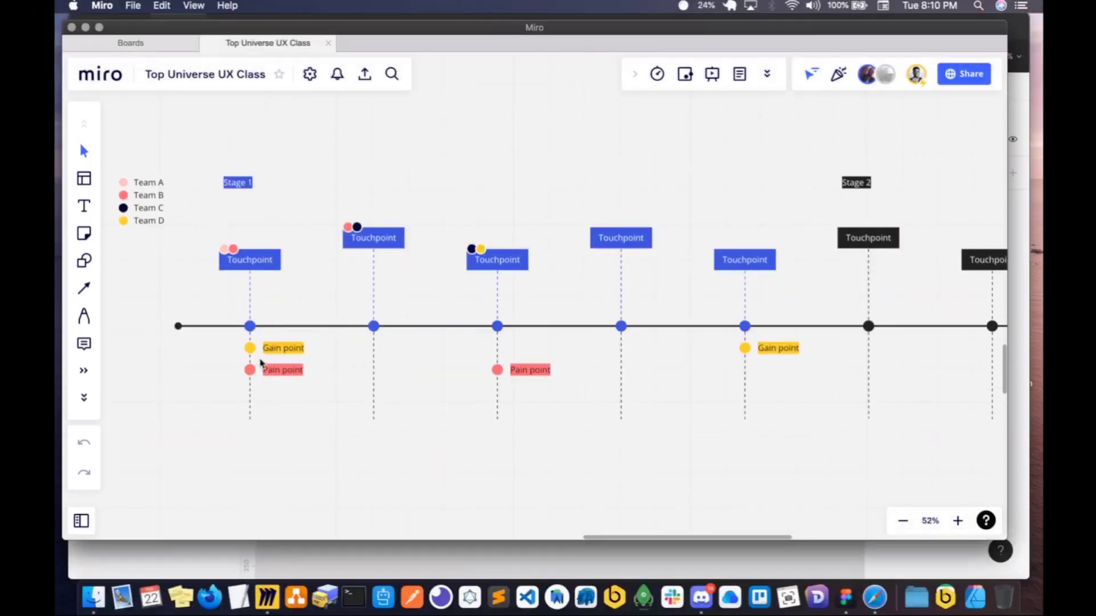
pyautogui.scroll(6, 261, 363)
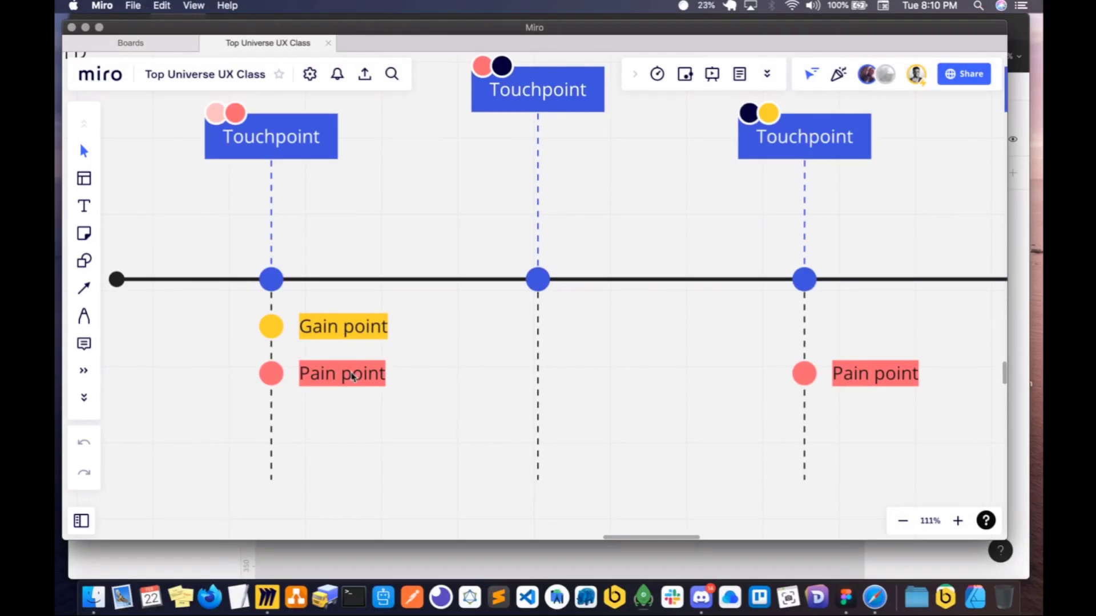
pyautogui.hscroll(2, 432, 401)
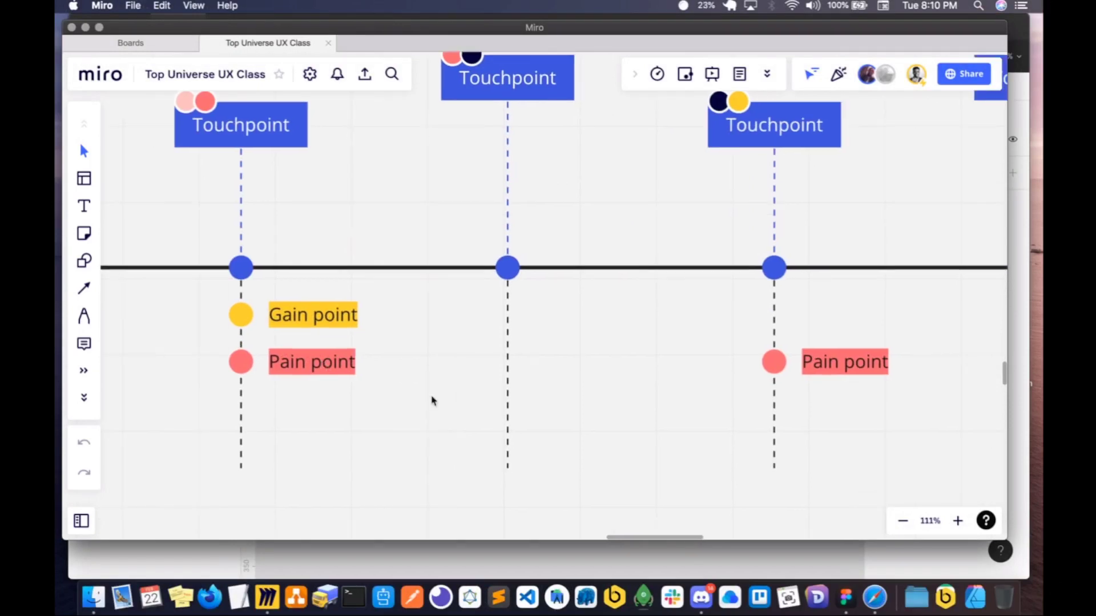
pyautogui.scroll(-5, 432, 400)
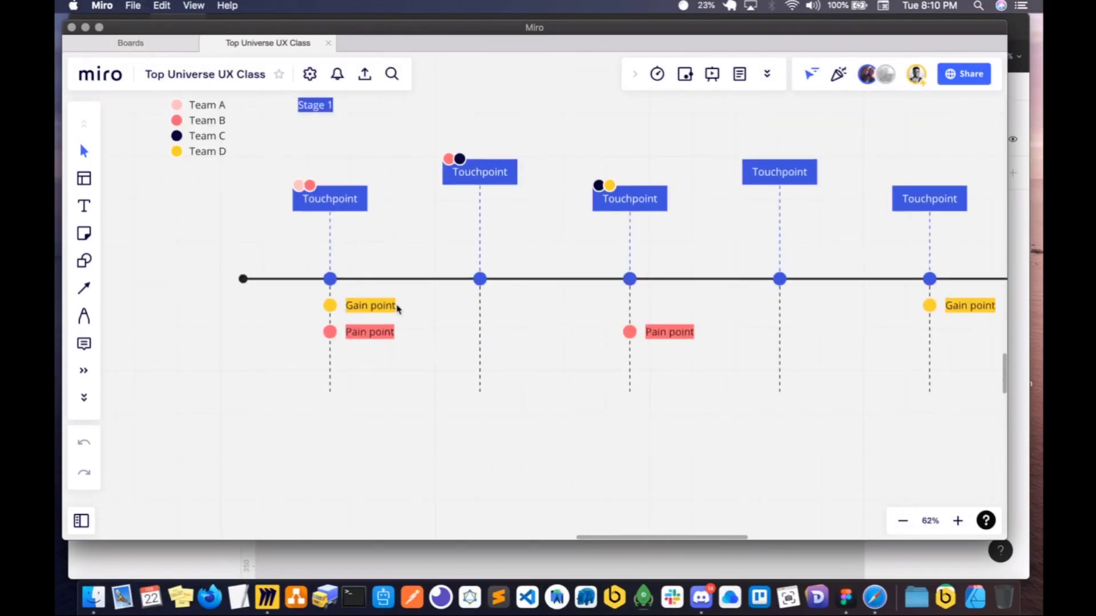
pyautogui.scroll(-3, 376, 314)
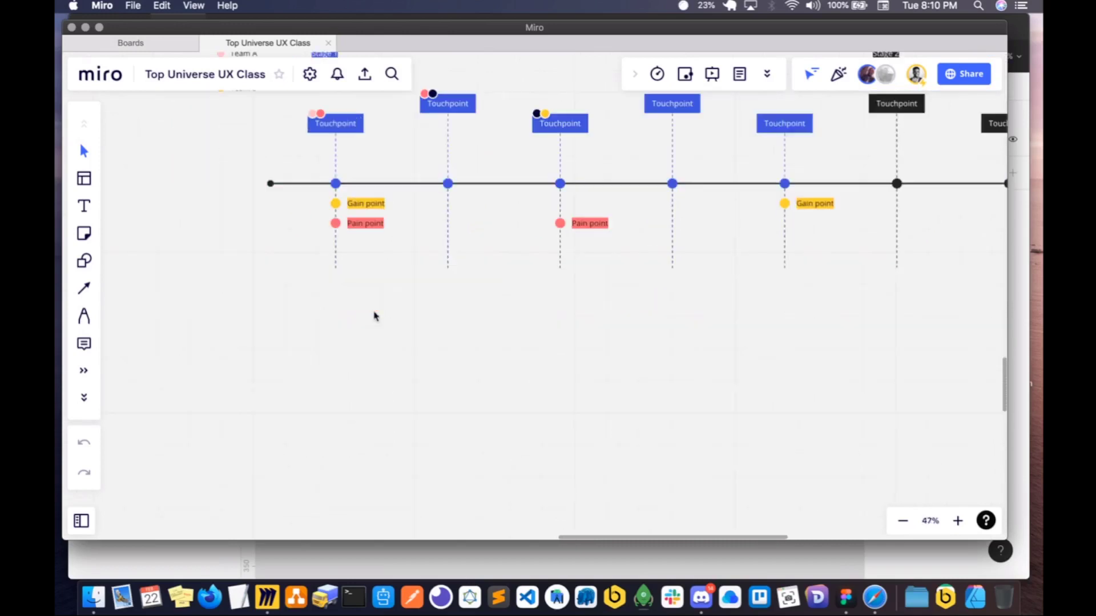
# - Examine the customer journey map from Discovery to Sharing, including its actions, needs and pains, touchpoint, feeling and backstage rows
pyautogui.scroll(-10, 376, 314)
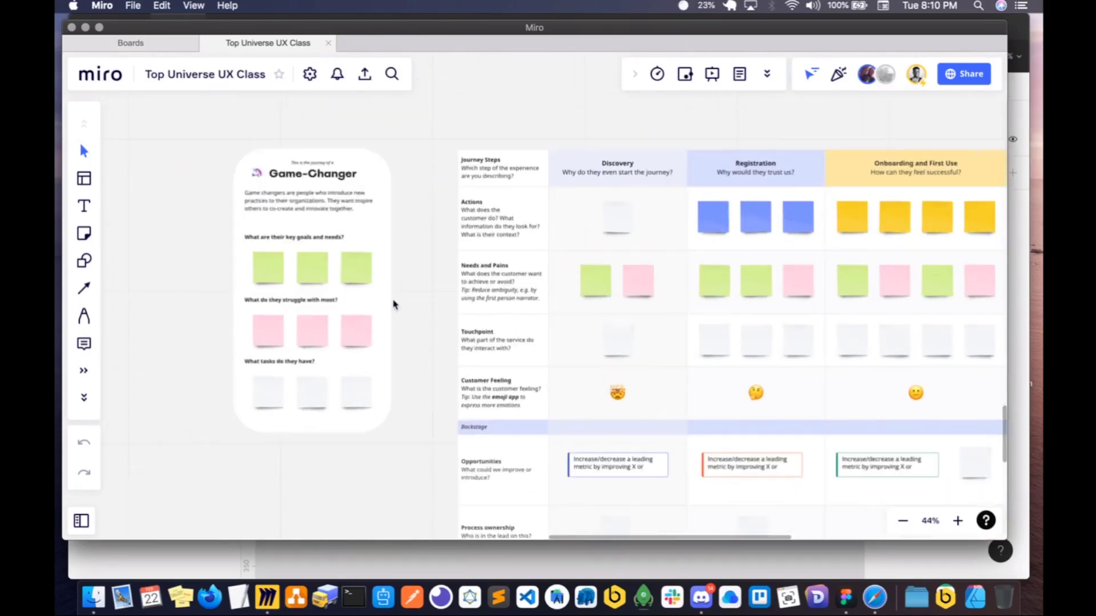
pyautogui.scroll(2, 392, 304)
pyautogui.hscroll(3, 393, 304)
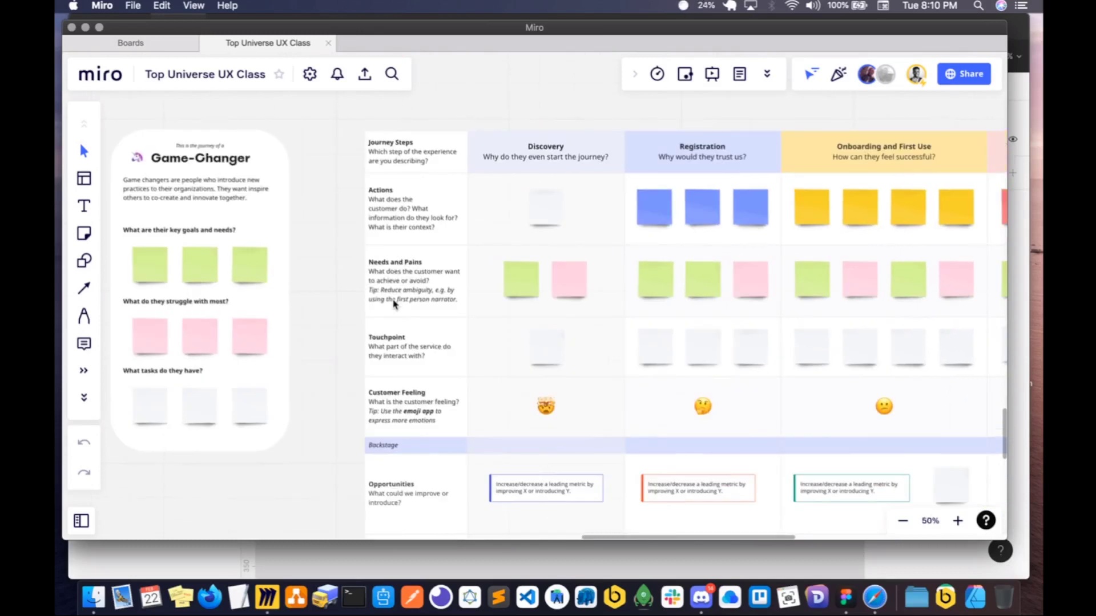
pyautogui.hscroll(6, 393, 304)
pyautogui.scroll(-1, 393, 304)
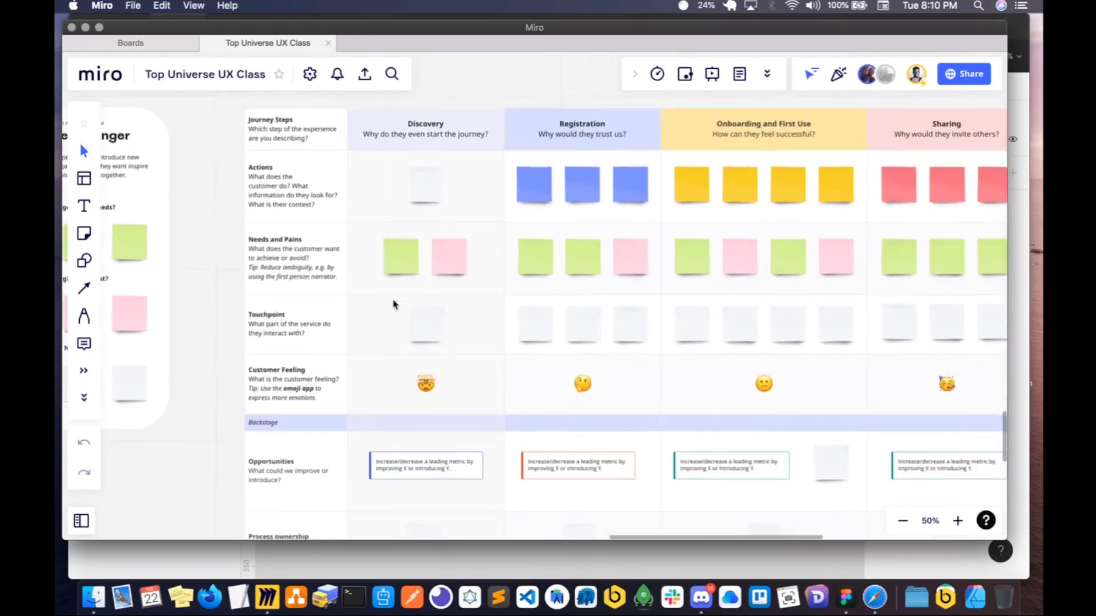
pyautogui.click(393, 304)
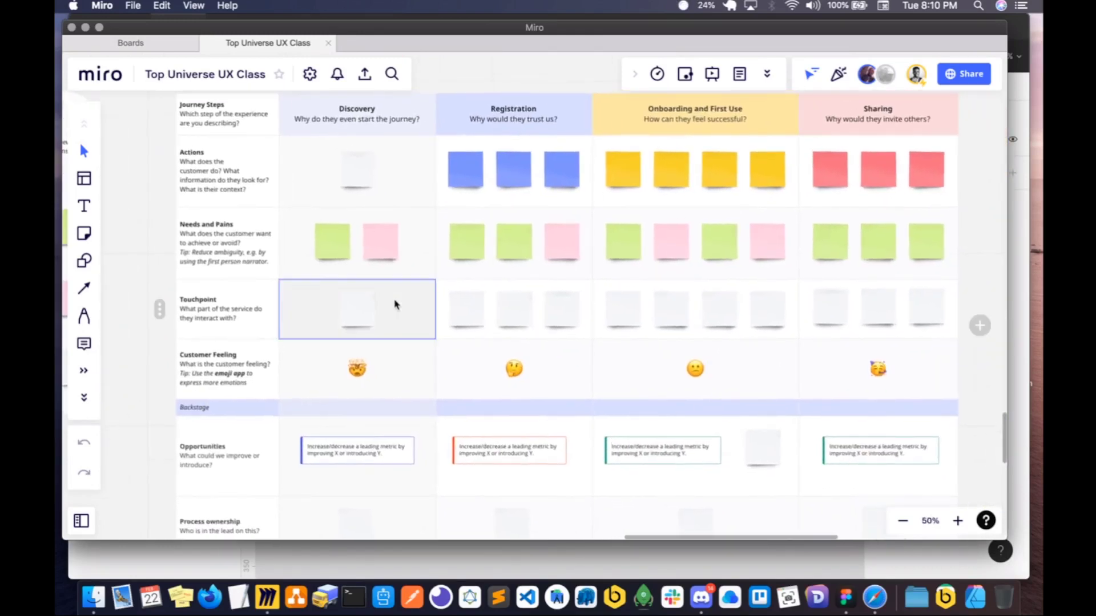
pyautogui.scroll(-2, 394, 304)
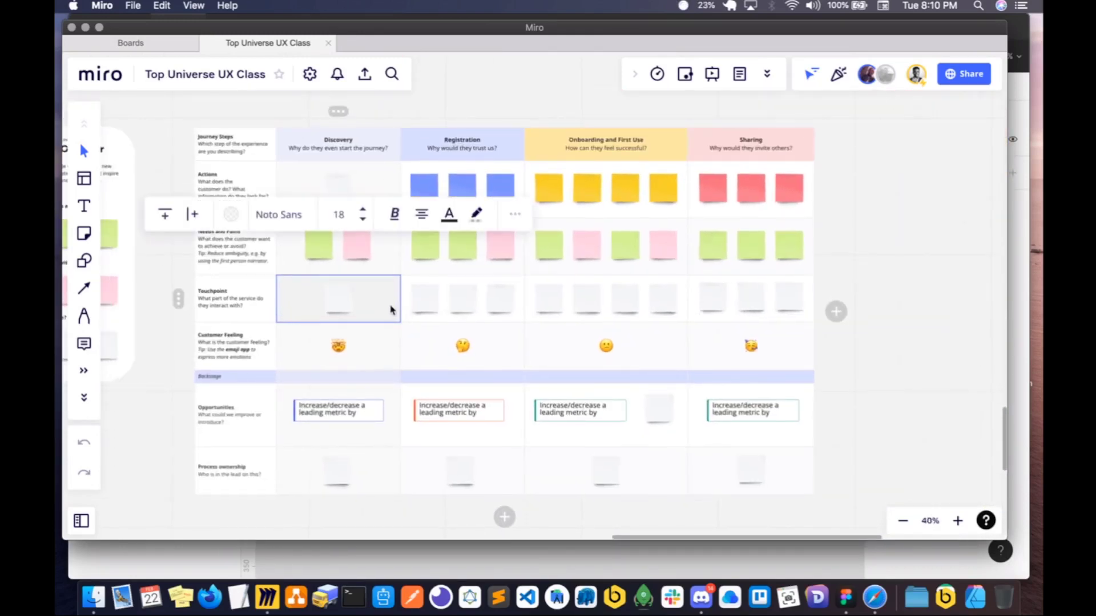
pyautogui.click(393, 310)
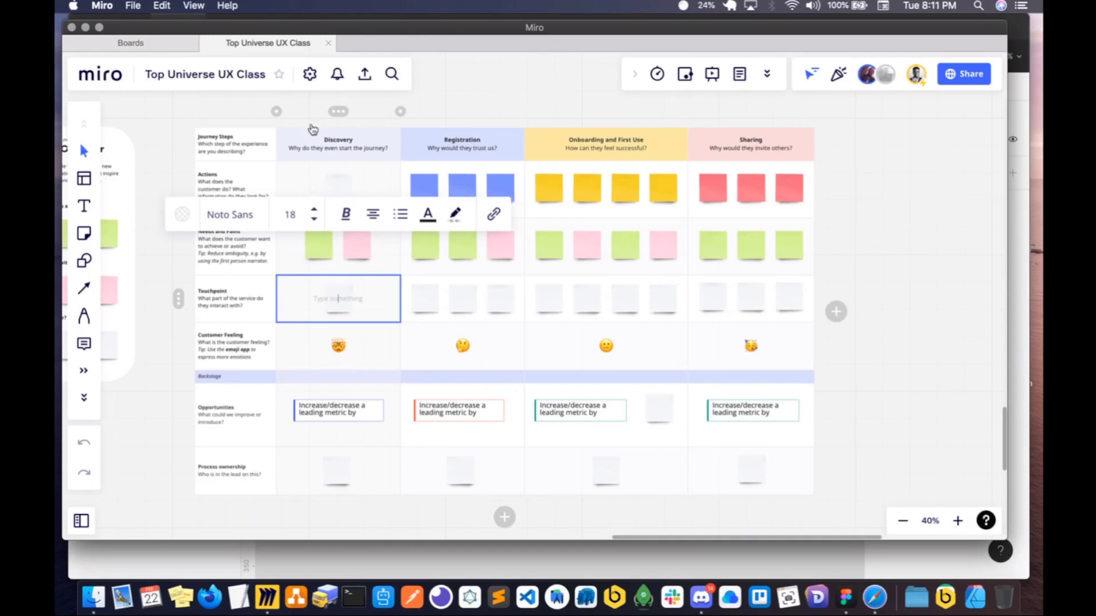
pyautogui.click(462, 111)
pyautogui.click(496, 91)
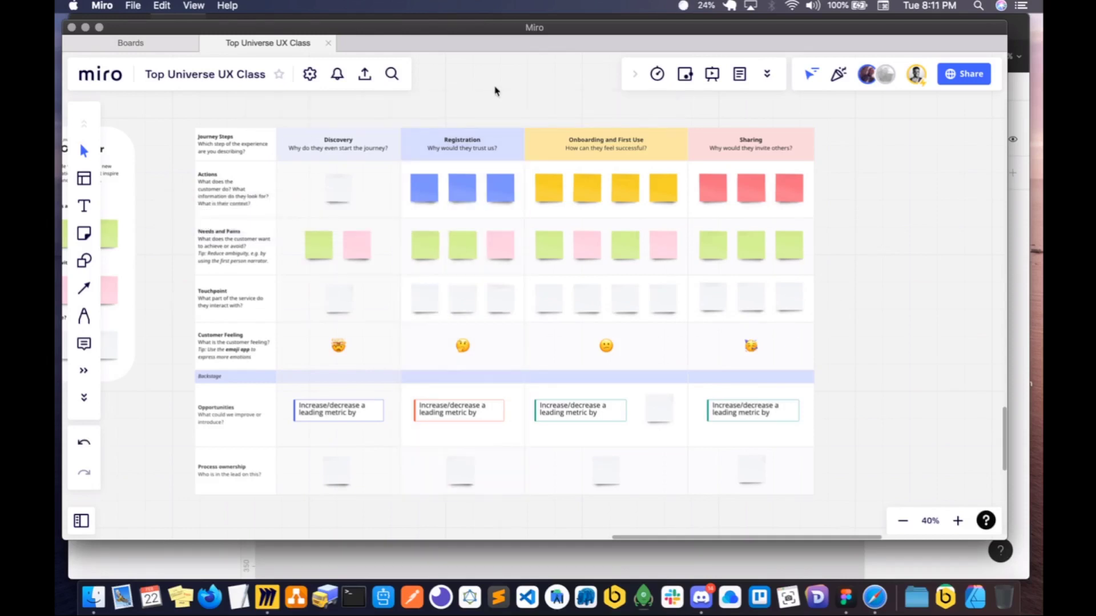
# - Look over the whole board, from the journey maps and Double Diamond to the power company app's persona board
pyautogui.scroll(-6, 496, 91)
pyautogui.scroll(1, 496, 92)
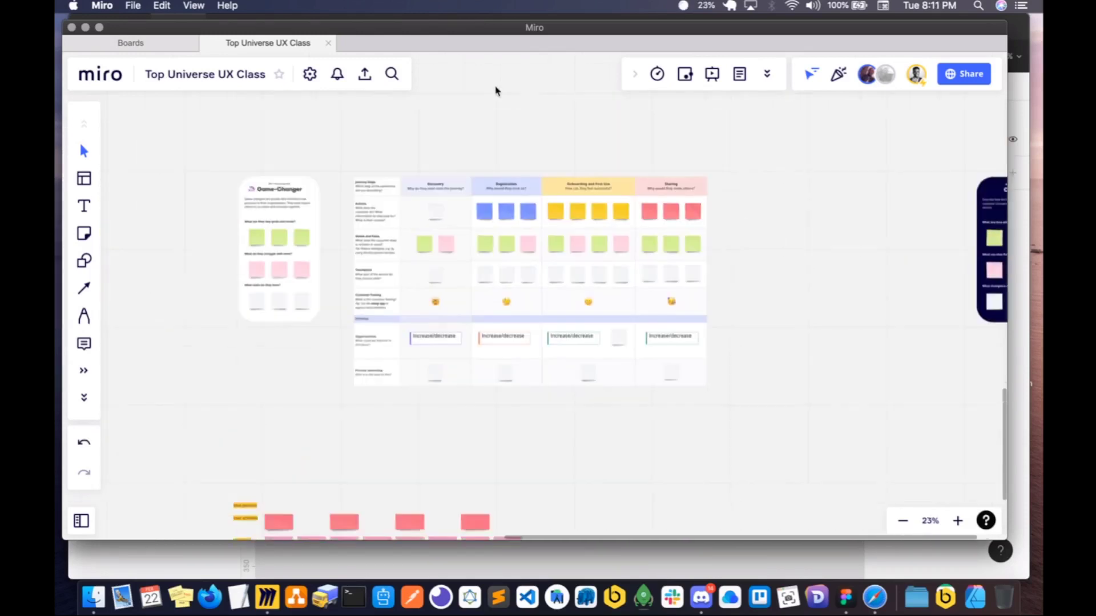
pyautogui.scroll(15, 496, 92)
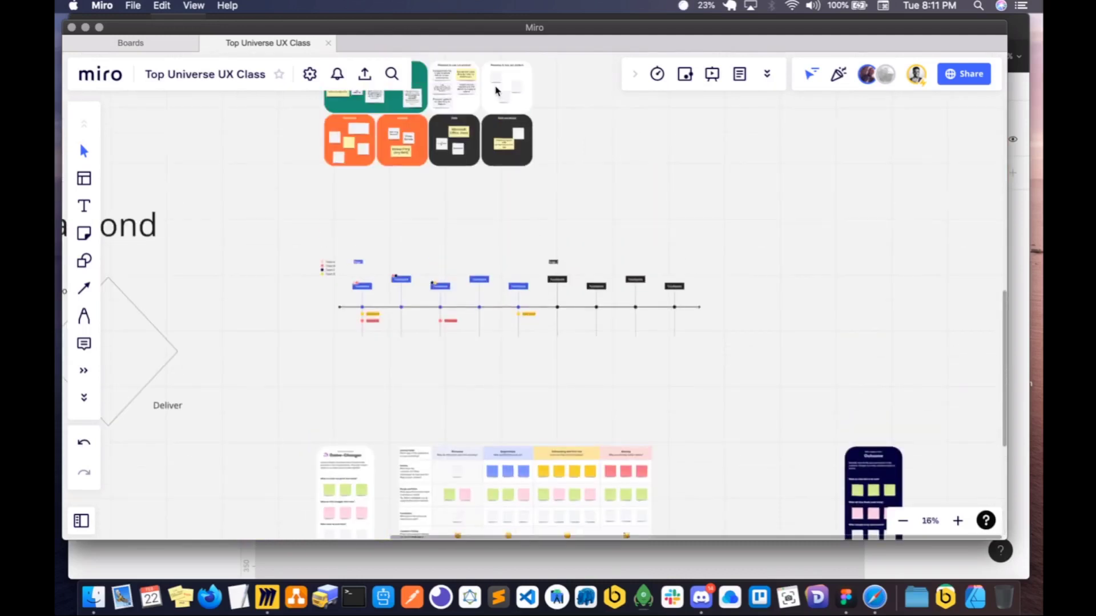
pyautogui.scroll(-15, 496, 91)
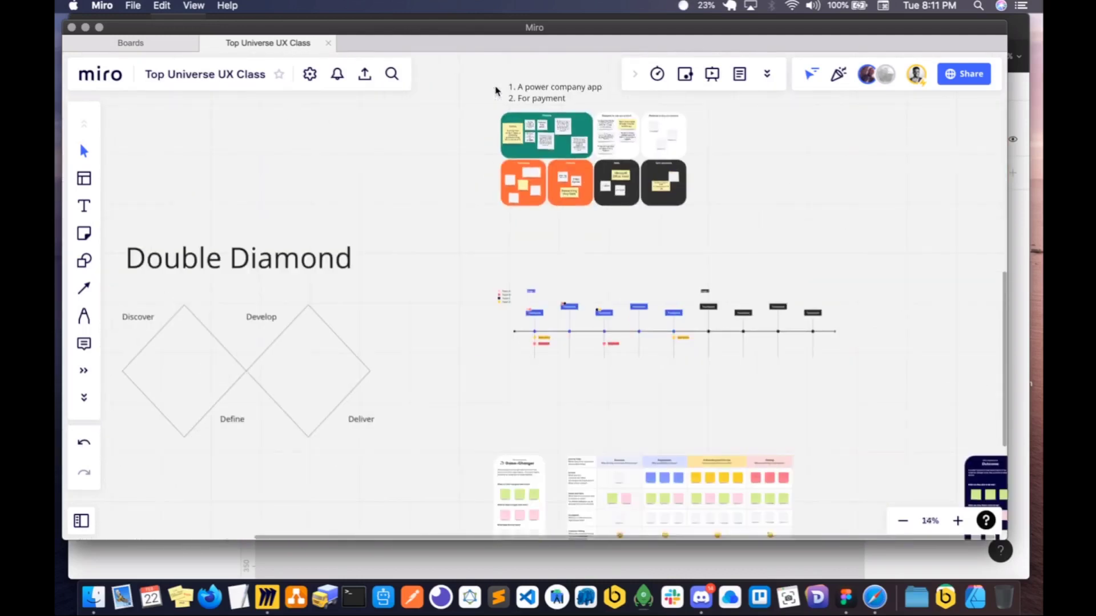
pyautogui.scroll(-4, 495, 91)
pyautogui.scroll(10, 496, 92)
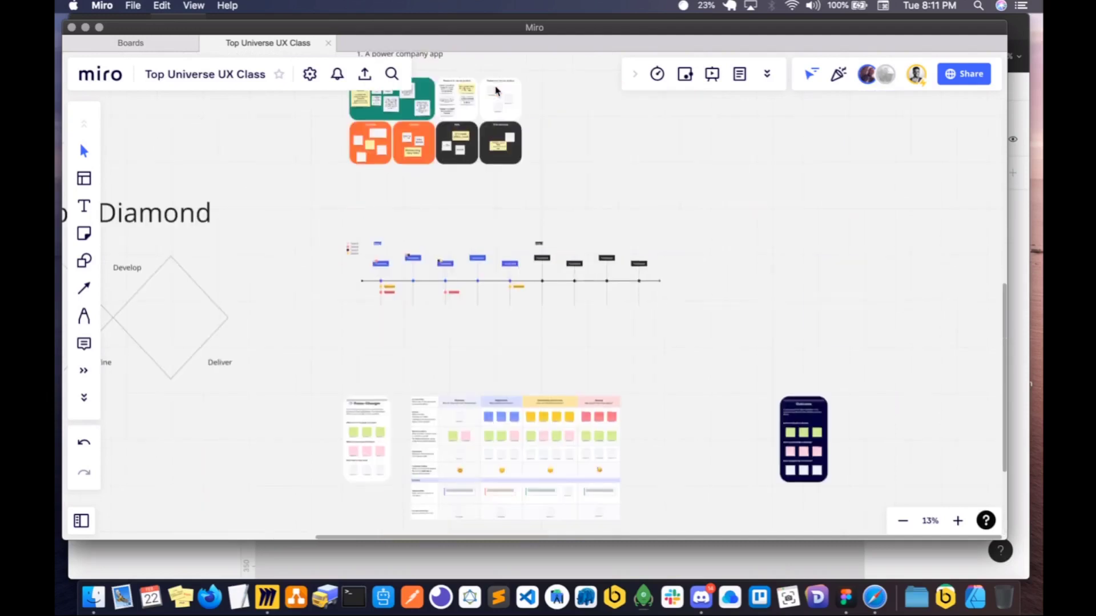
pyautogui.scroll(6, 461, 188)
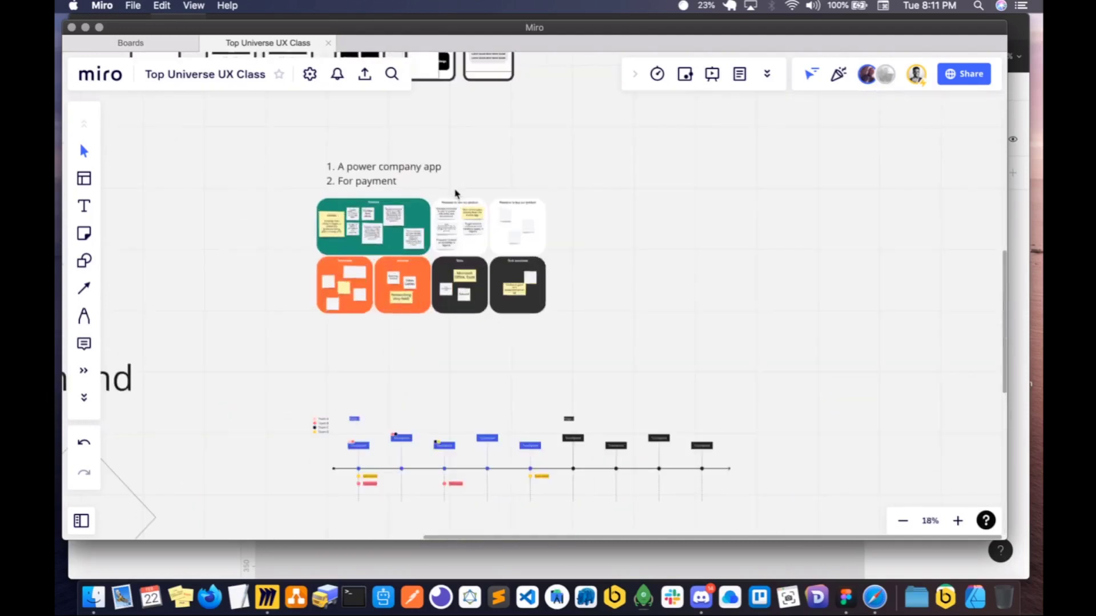
pyautogui.scroll(2, 455, 193)
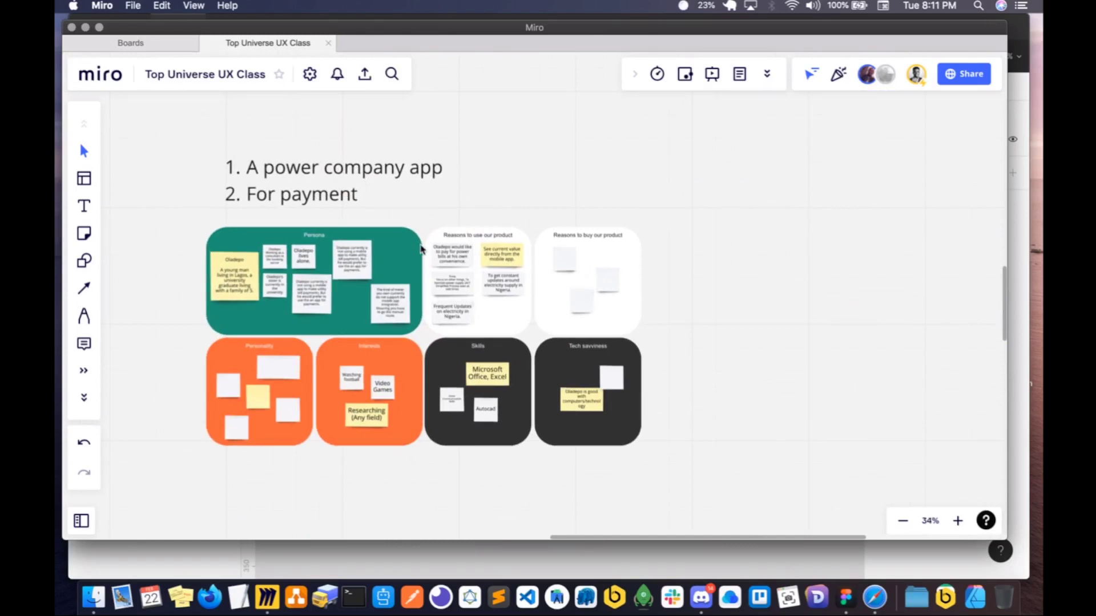
pyautogui.hscroll(-1, 421, 248)
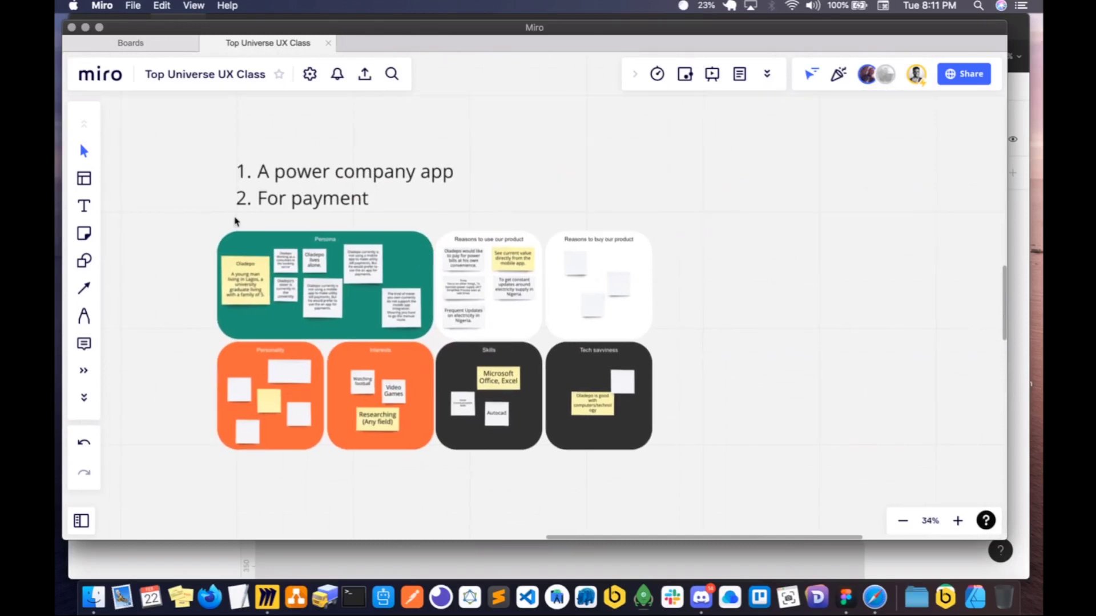
# - Find the Affinity Diagram template by searching for "affinity", add it to the board and position it beside the persona board
pyautogui.click(84, 179)
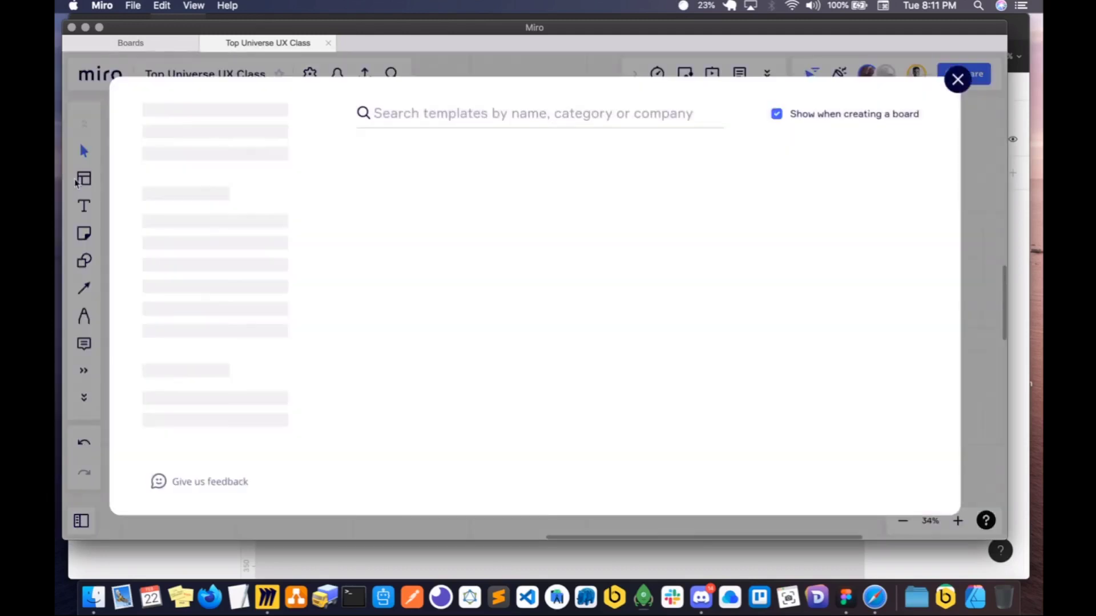
pyautogui.click(456, 108)
pyautogui.write('affinity')
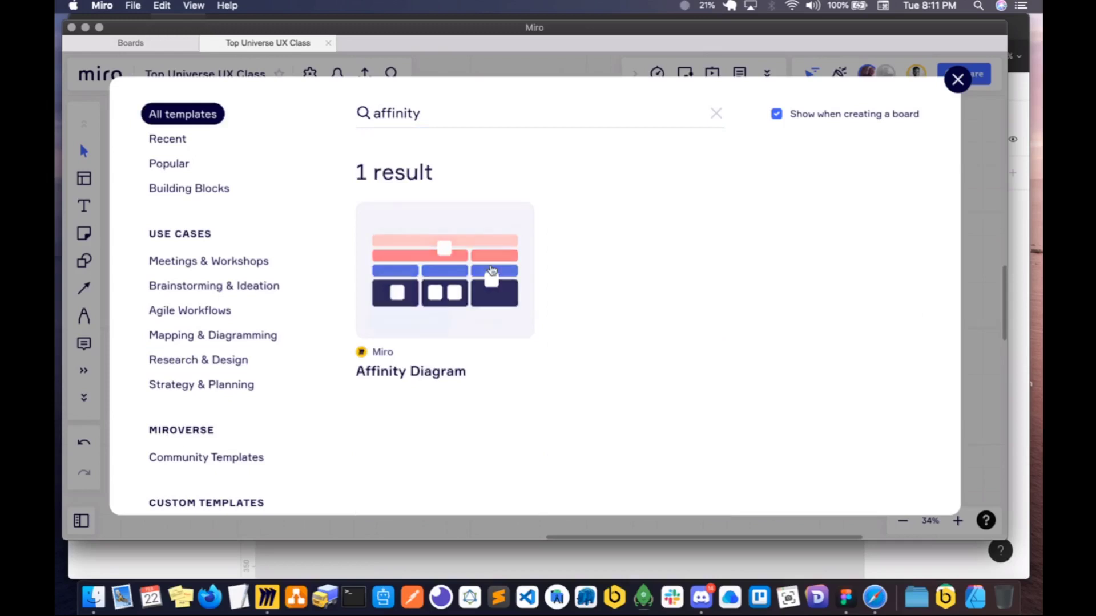
pyautogui.moveTo(470, 288)
pyautogui.click(421, 315)
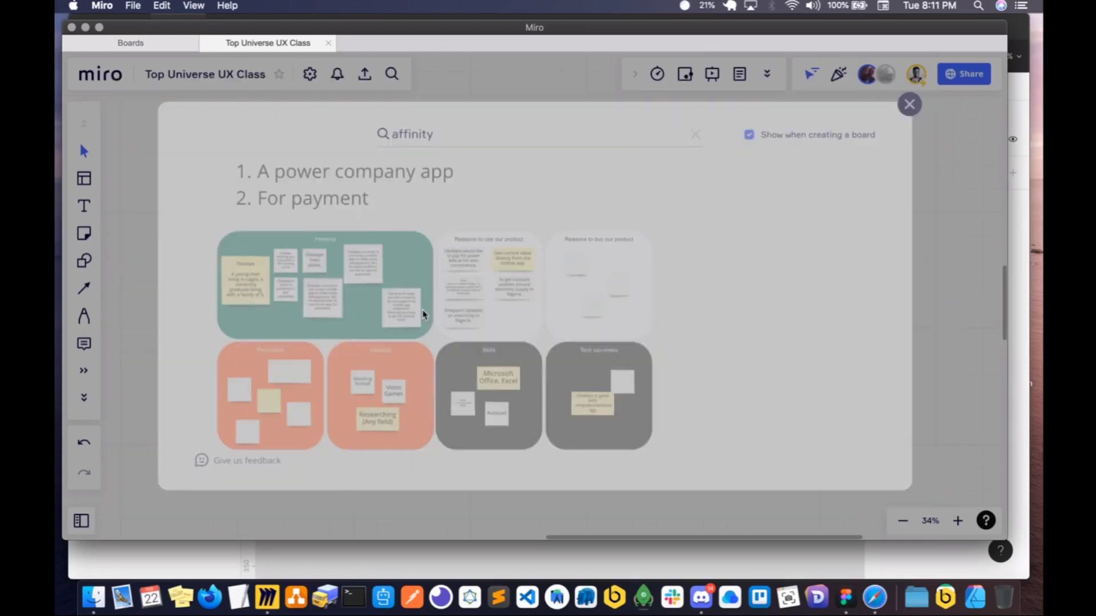
pyautogui.hscroll(2, 669, 322)
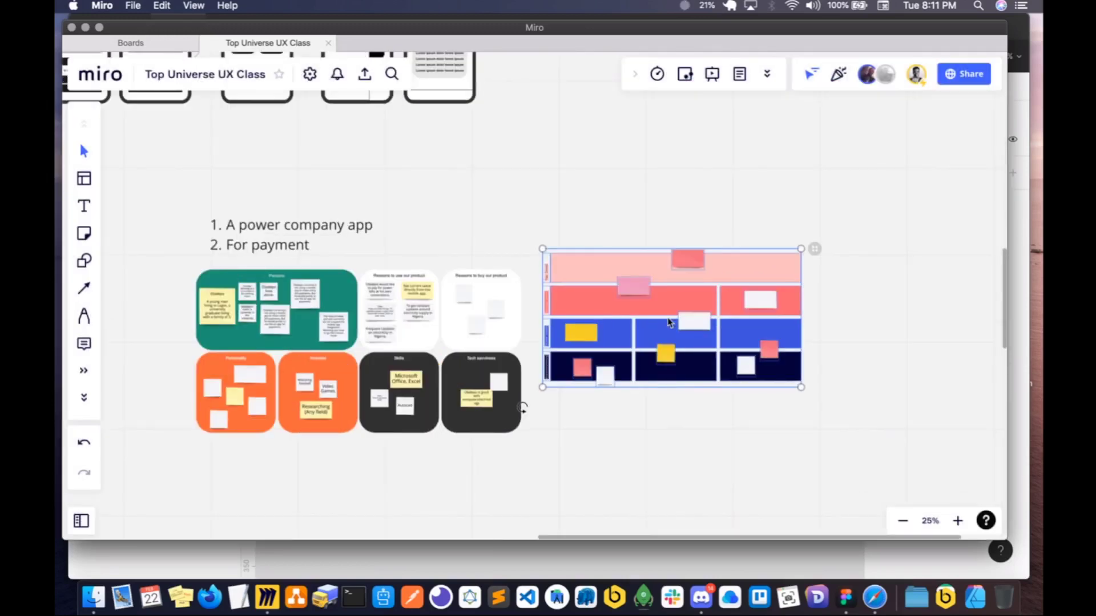
pyautogui.moveTo(669, 322); pyautogui.dragTo(681, 342)
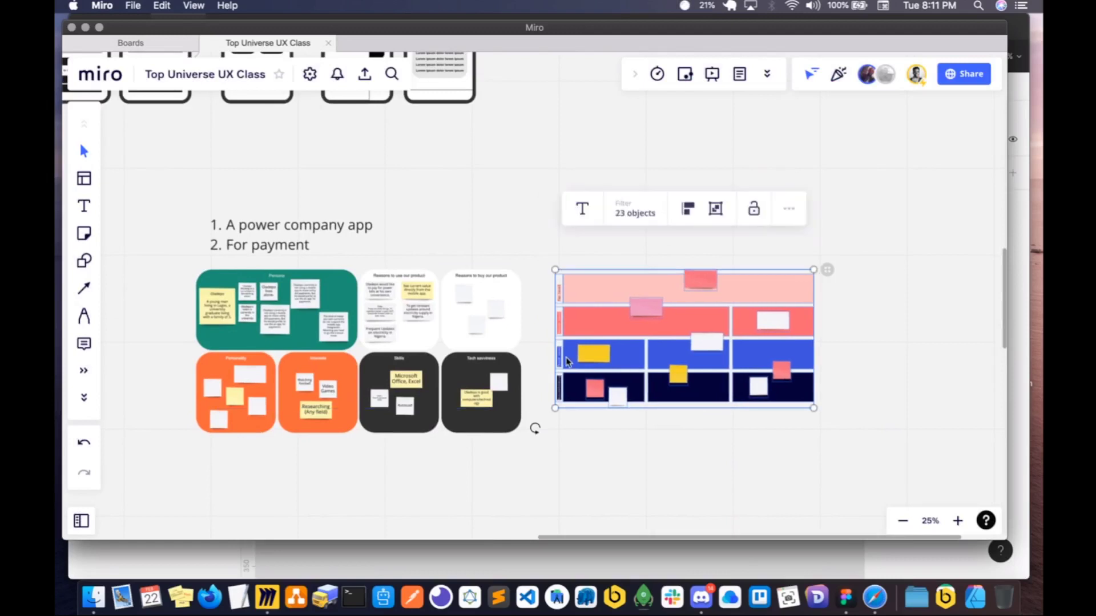
pyautogui.scroll(6, 568, 360)
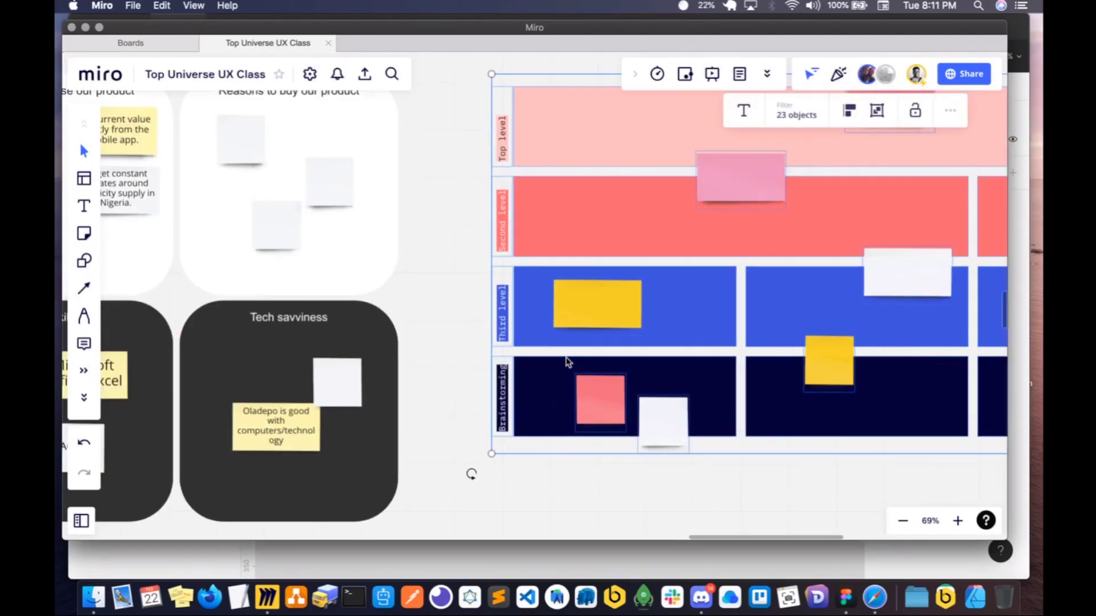
pyautogui.scroll(2, 531, 363)
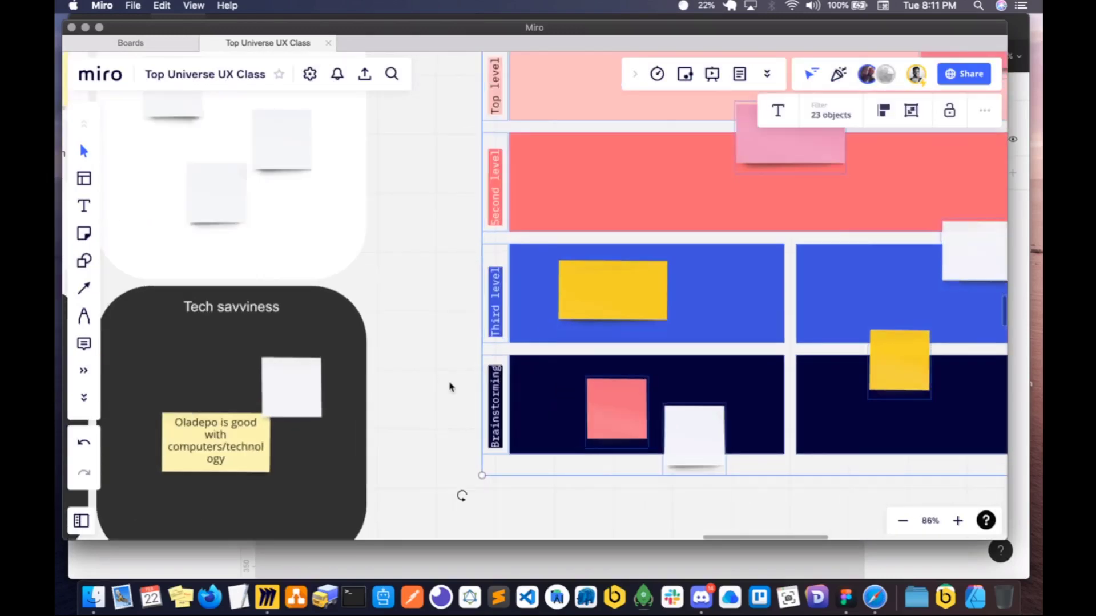
# - Examine the affinity diagram's Top level, Second level, Third level and Brainstorming rows with their sticky notes
pyautogui.scroll(5, 456, 388)
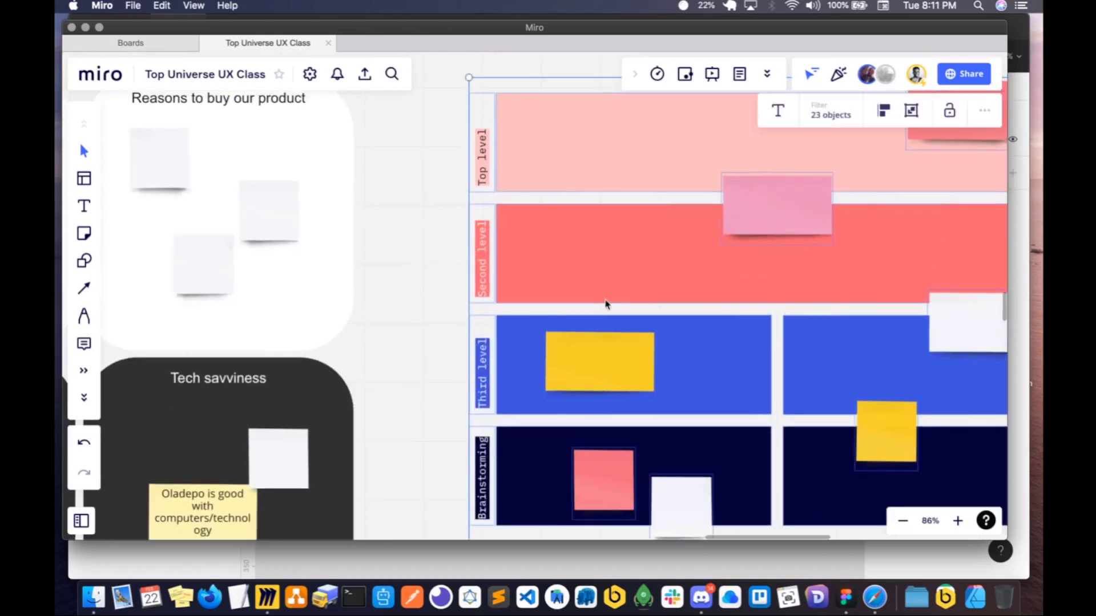
pyautogui.hscroll(2, 515, 194)
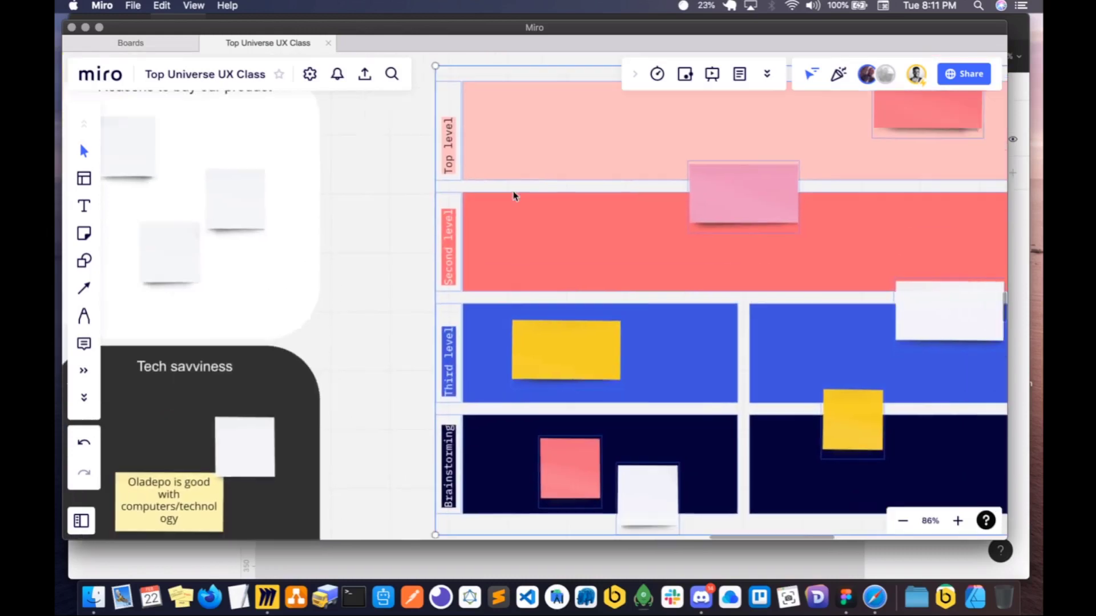
pyautogui.scroll(-1, 514, 313)
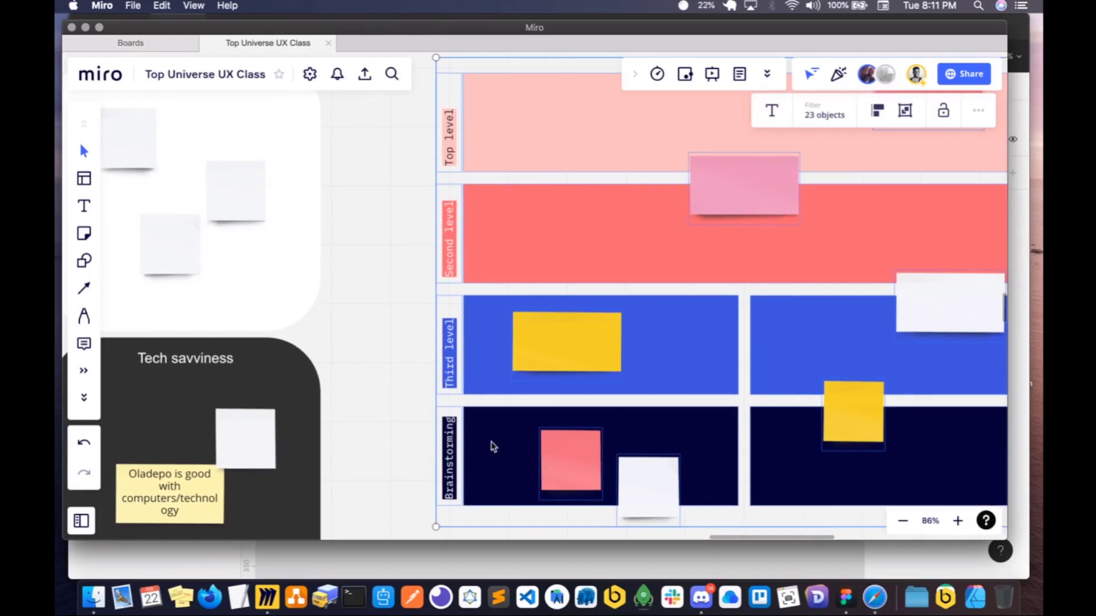
pyautogui.scroll(-2, 521, 451)
pyautogui.scroll(-2, 521, 452)
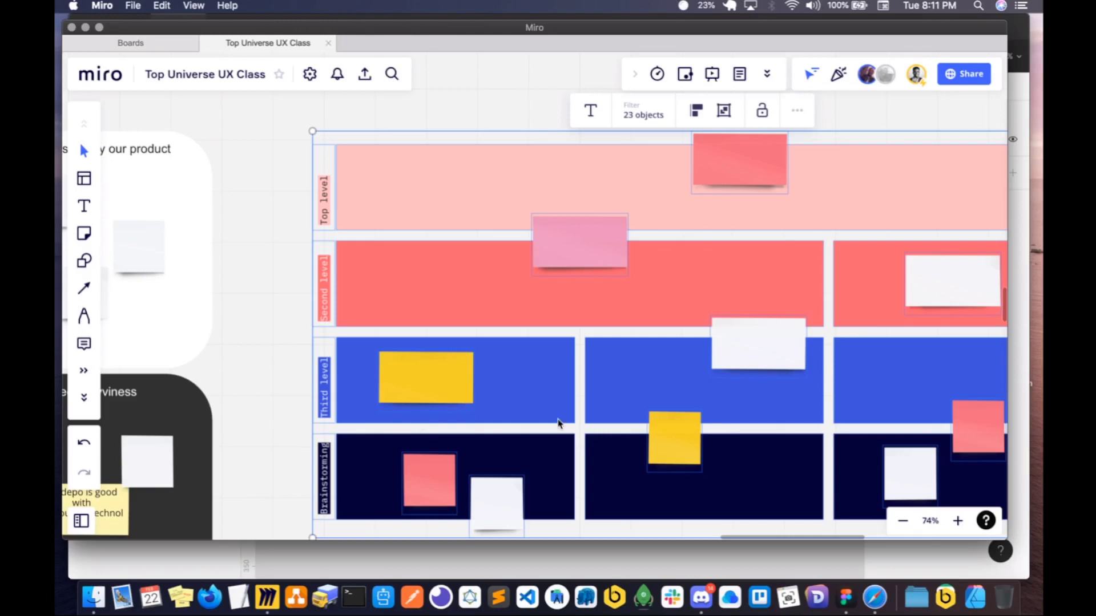
pyautogui.hscroll(3, 587, 421)
pyautogui.scroll(-3, 590, 421)
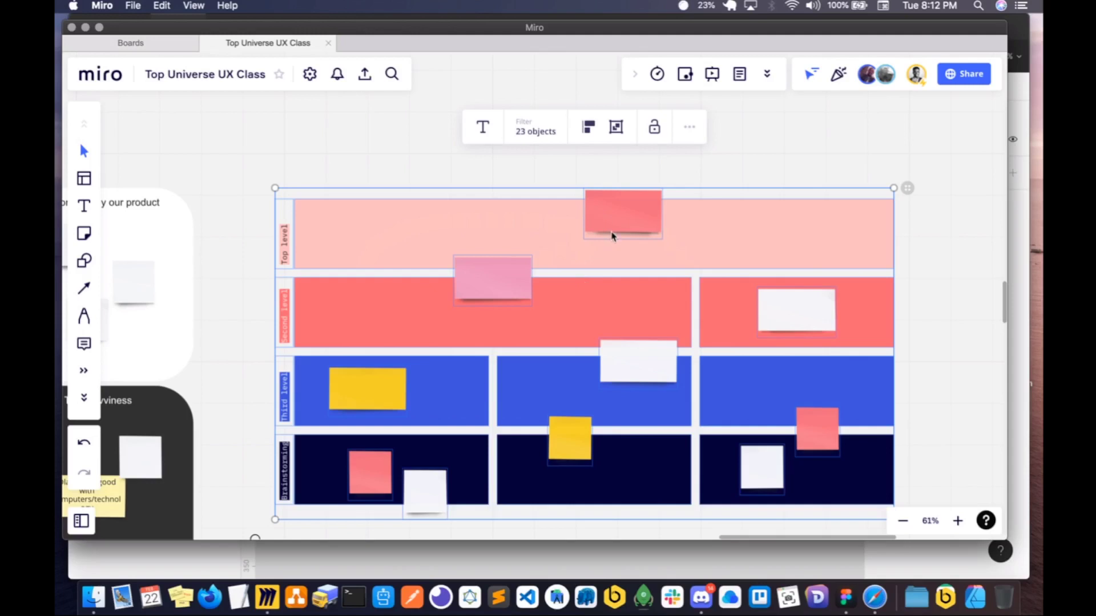
pyautogui.scroll(-5, 611, 237)
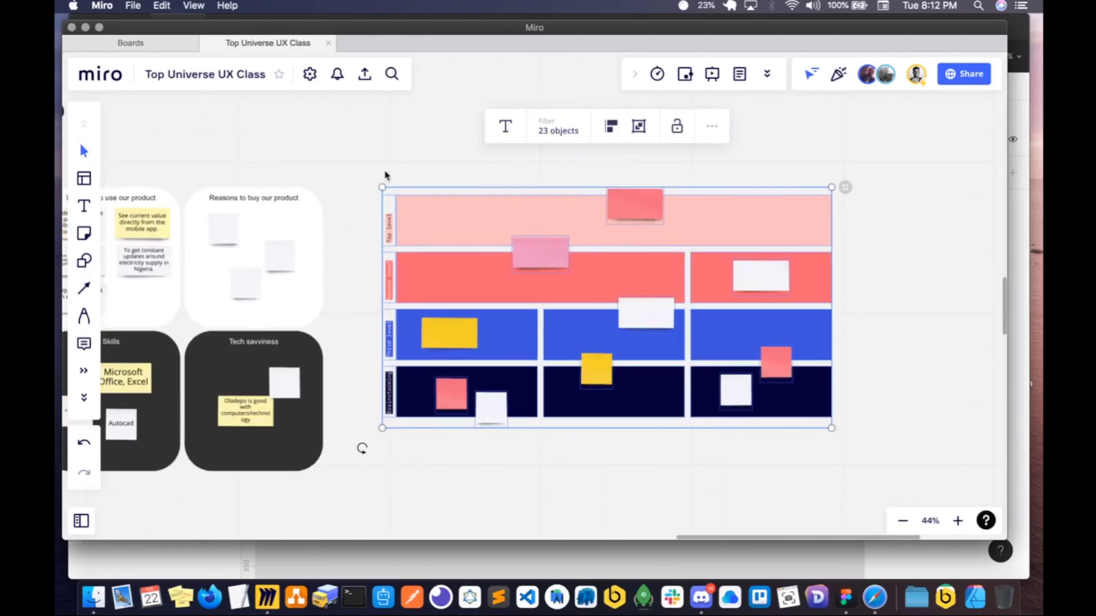
# - Delete the whole affinity diagram beside the power company app's persona board
pyautogui.moveTo(370, 169); pyautogui.dragTo(843, 440)
pyautogui.press('Delete')
pyautogui.hscroll(-10, 421, 326)
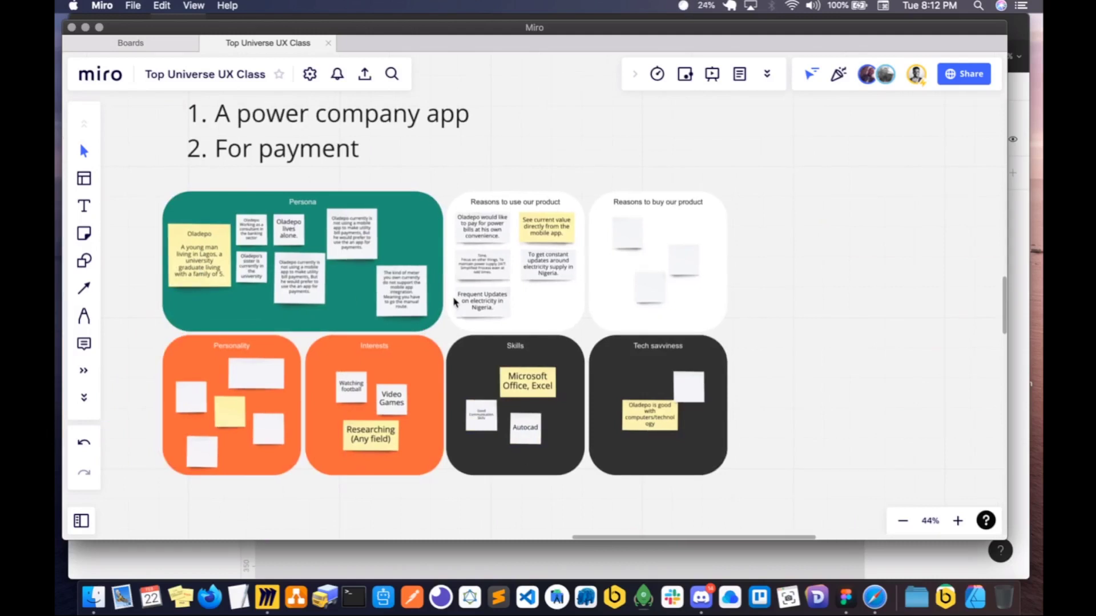
pyautogui.hscroll(-2, 455, 302)
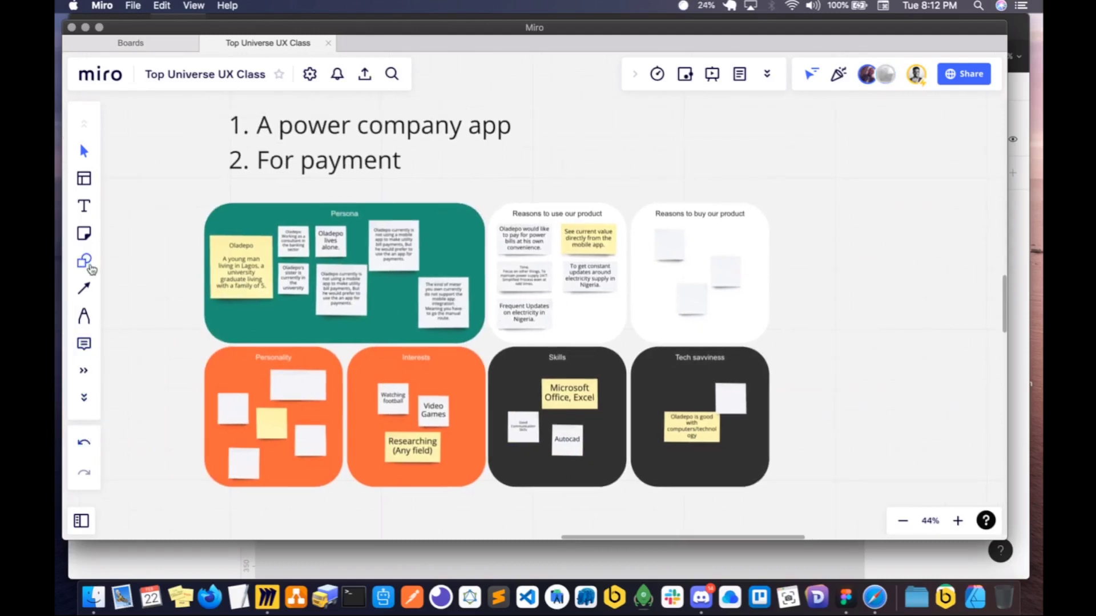
# - Browse the template library's categories from Meetings & Workshops through Building Blocks for another UX research template
pyautogui.click(84, 178)
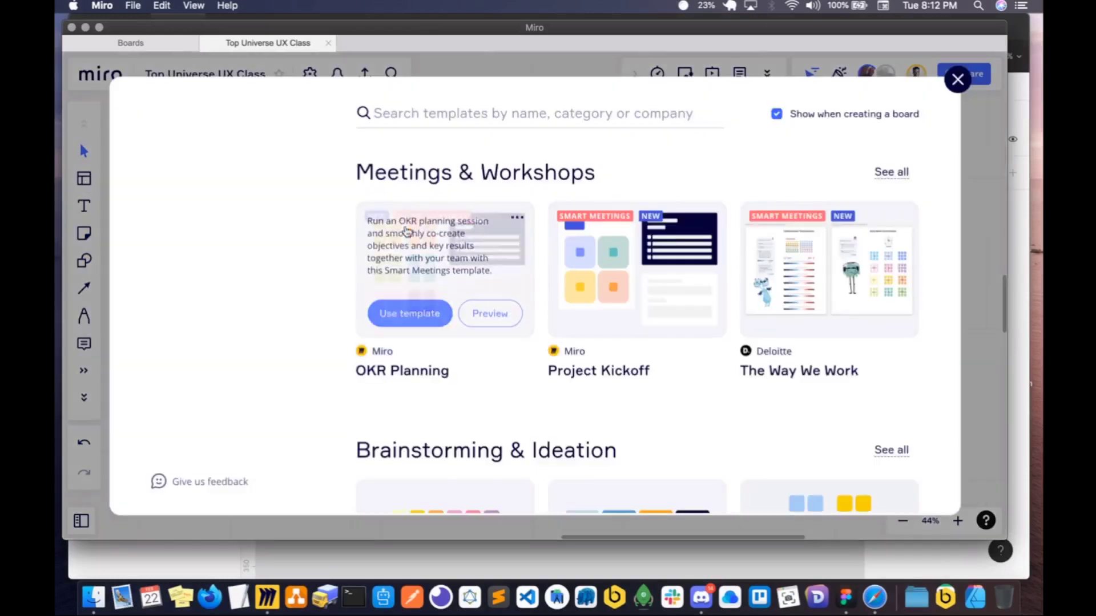
pyautogui.scroll(-1, 474, 358)
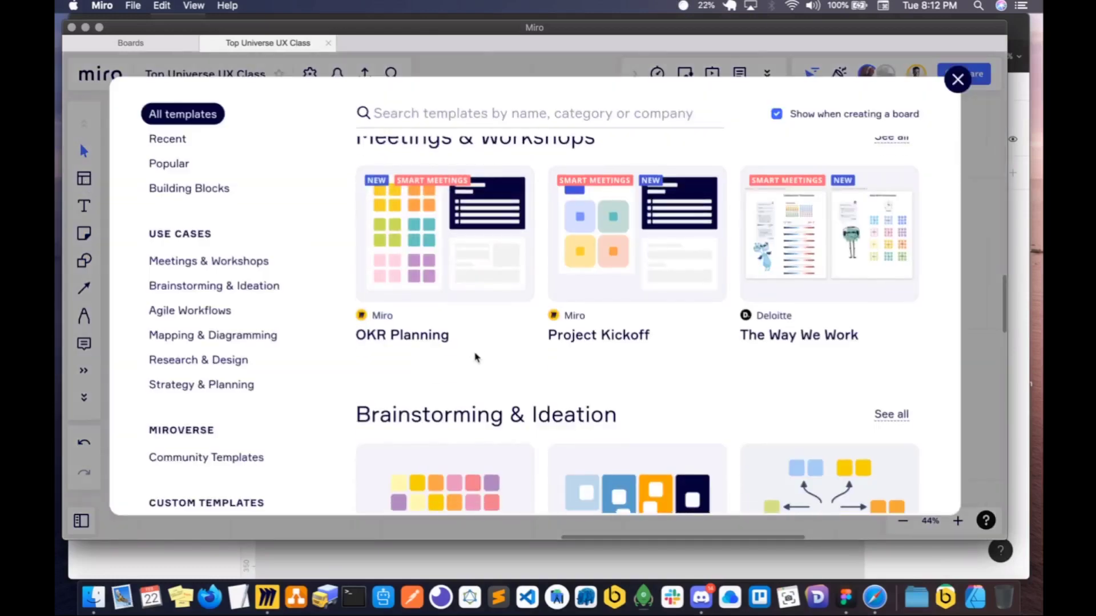
pyautogui.scroll(-6, 475, 357)
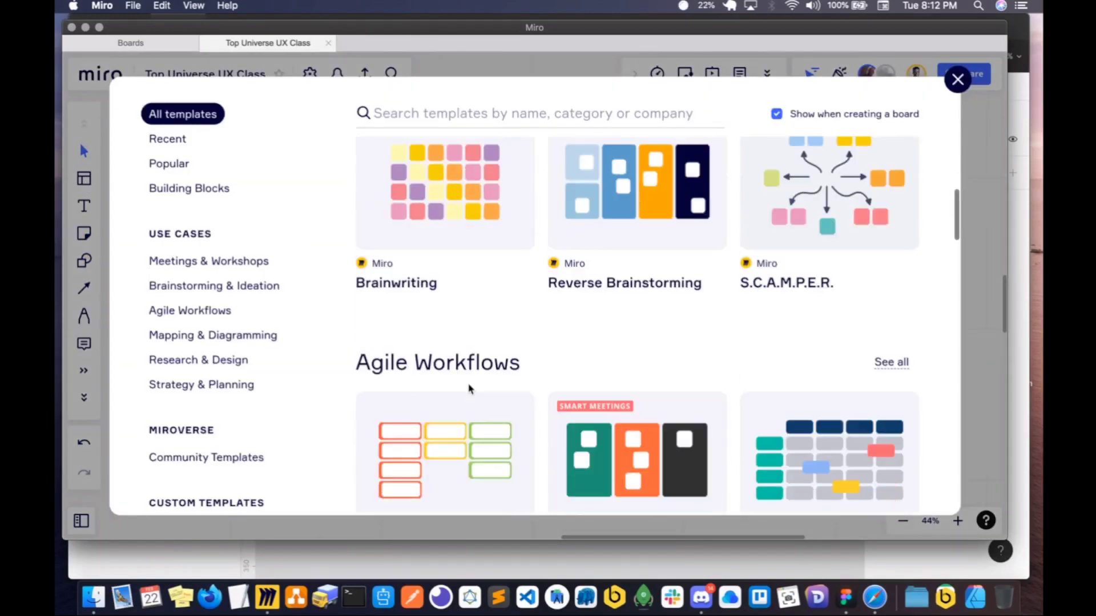
pyautogui.scroll(-8, 469, 389)
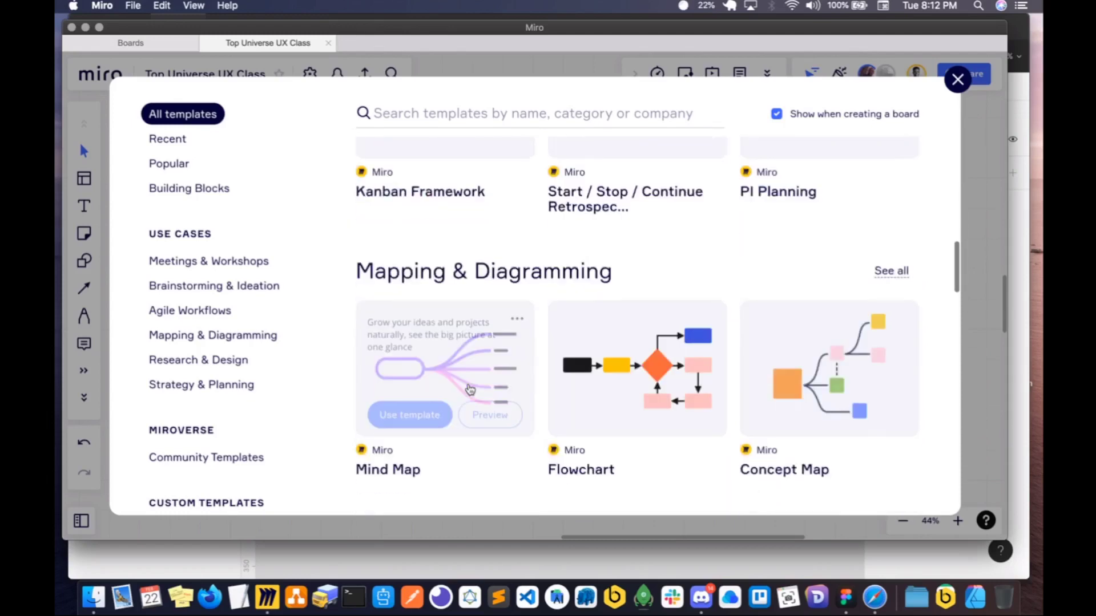
pyautogui.scroll(-5, 469, 390)
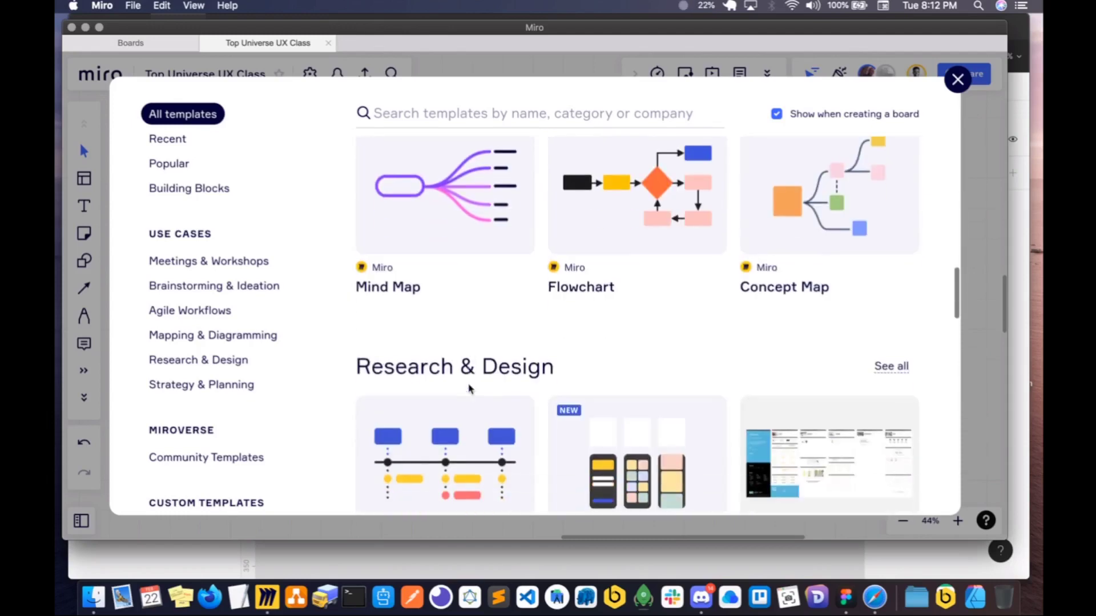
pyautogui.scroll(-2, 470, 389)
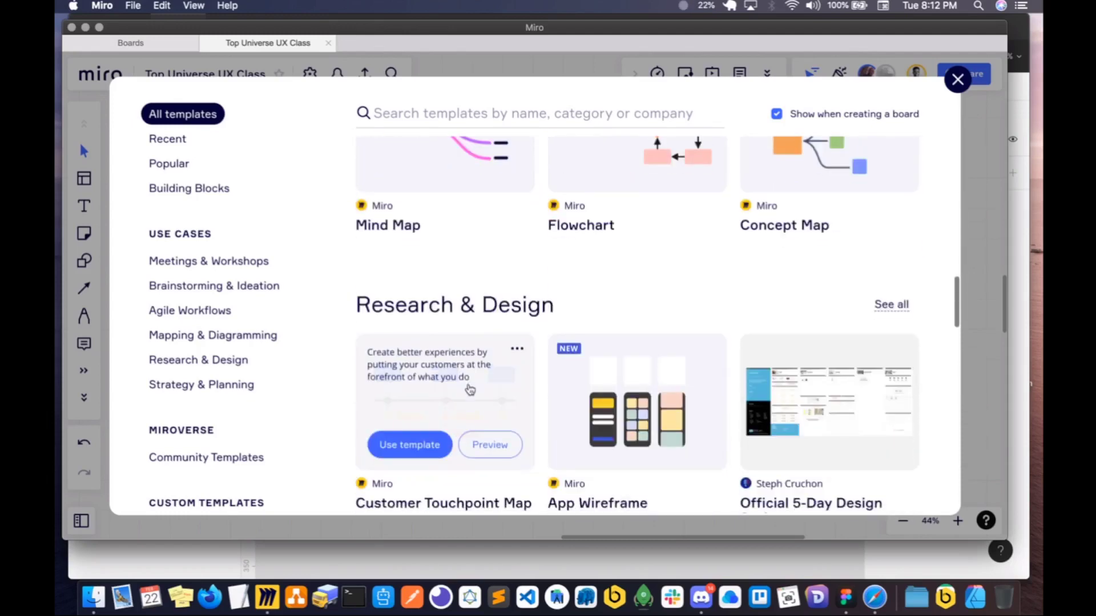
pyautogui.scroll(3, 490, 359)
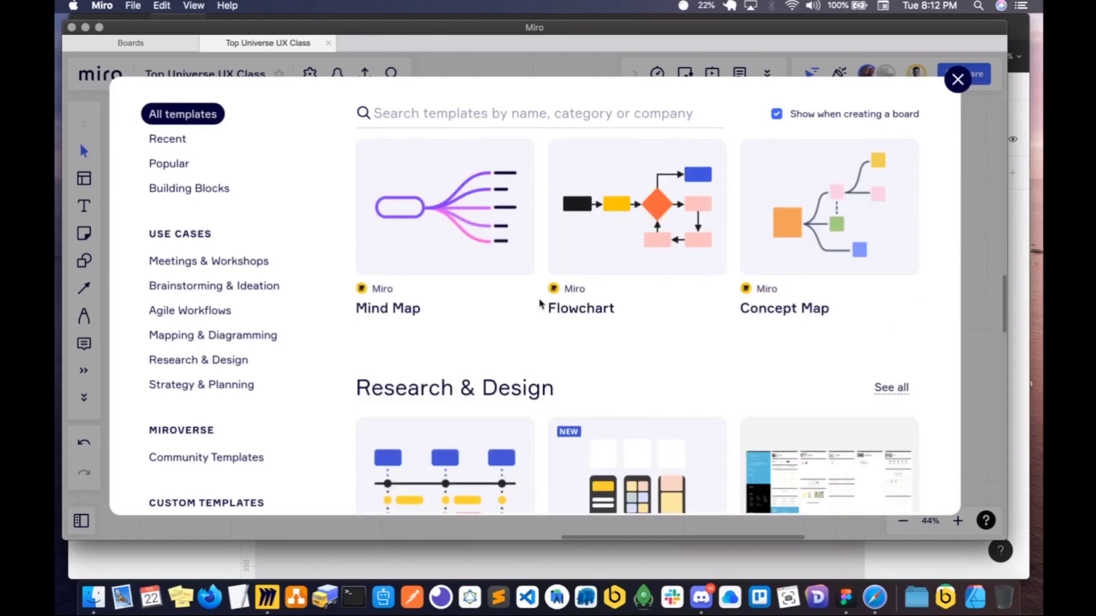
pyautogui.moveTo(575, 261)
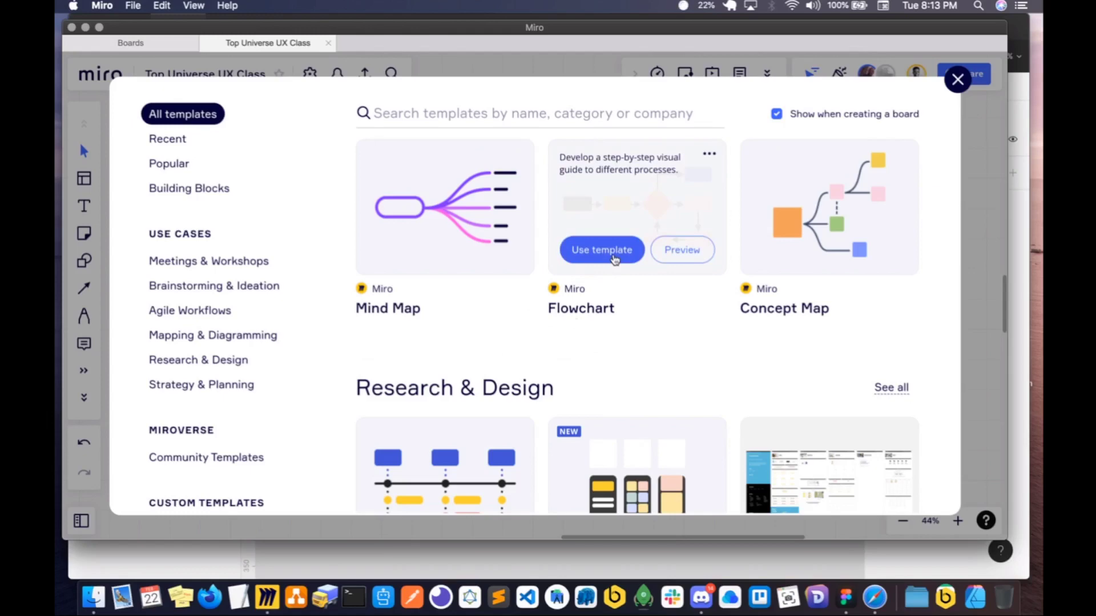
pyautogui.scroll(-5, 611, 268)
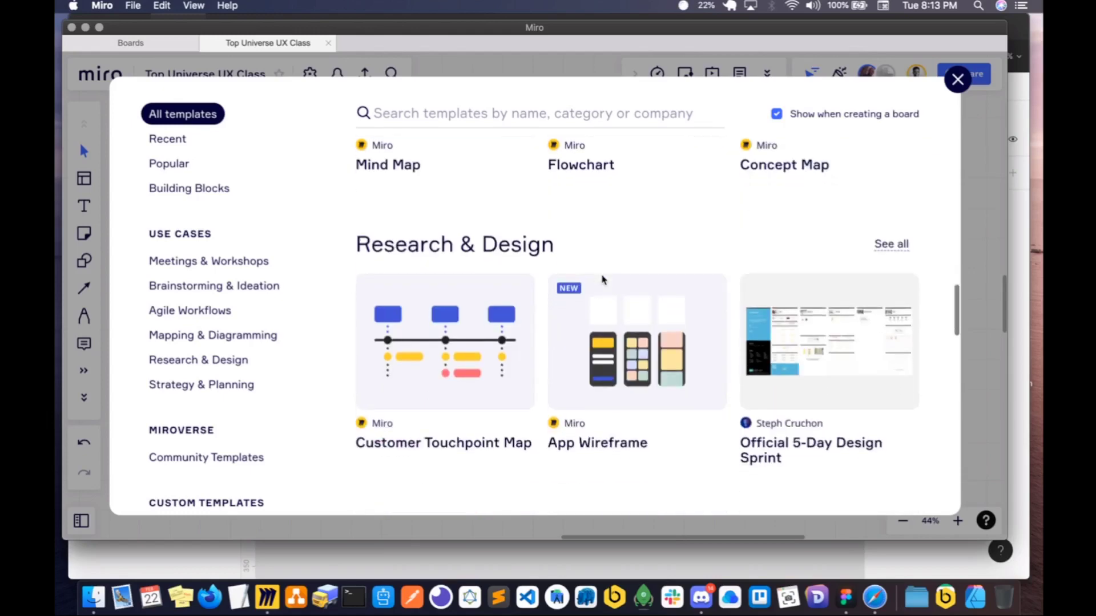
pyautogui.scroll(-10, 603, 281)
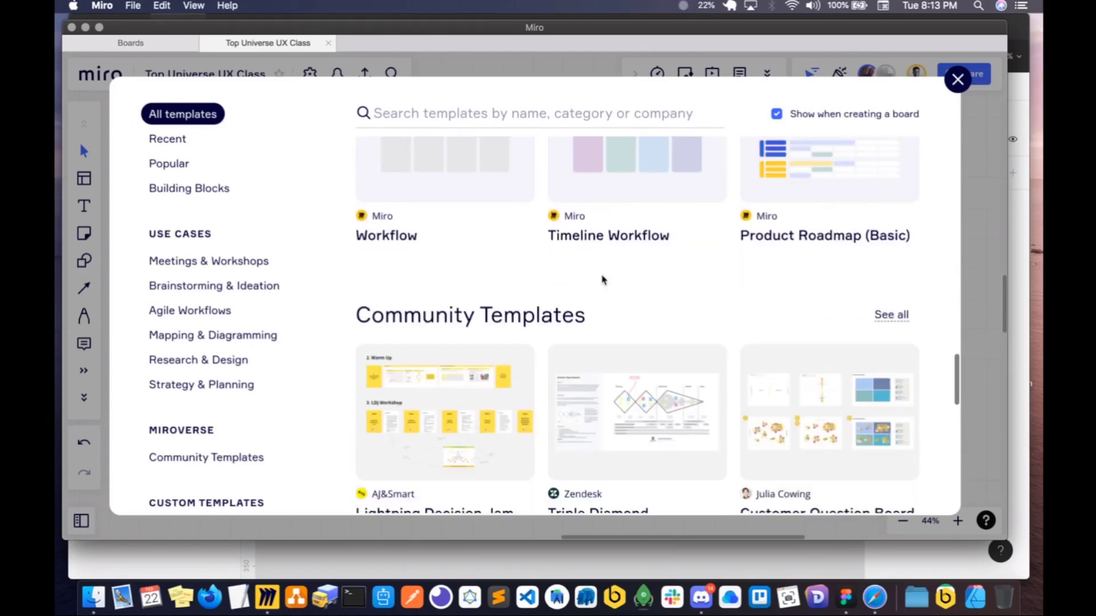
pyautogui.scroll(-2, 603, 280)
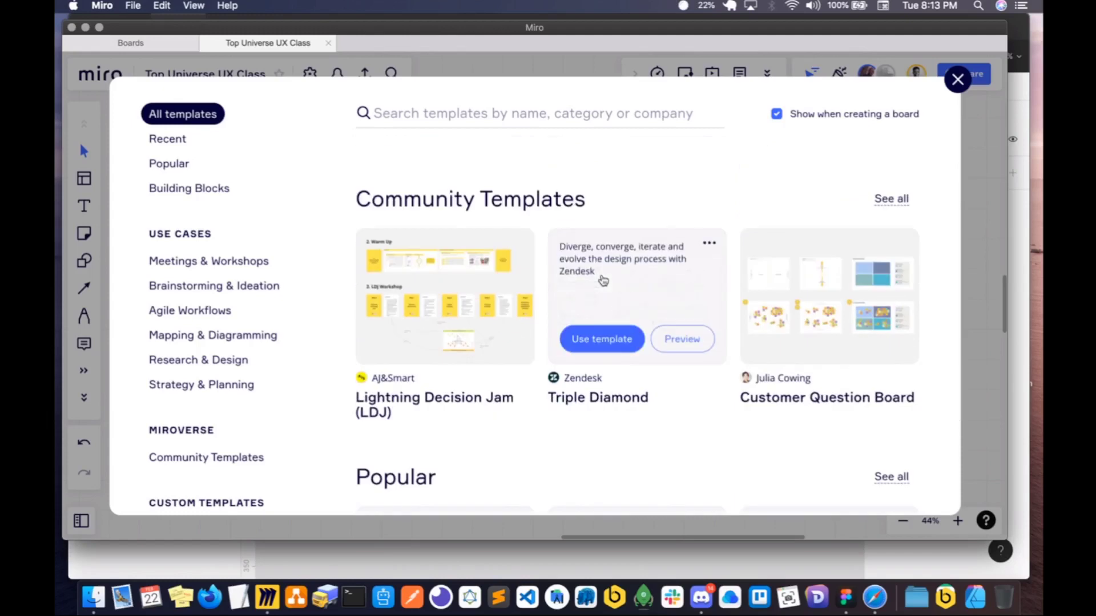
pyautogui.scroll(-8, 603, 280)
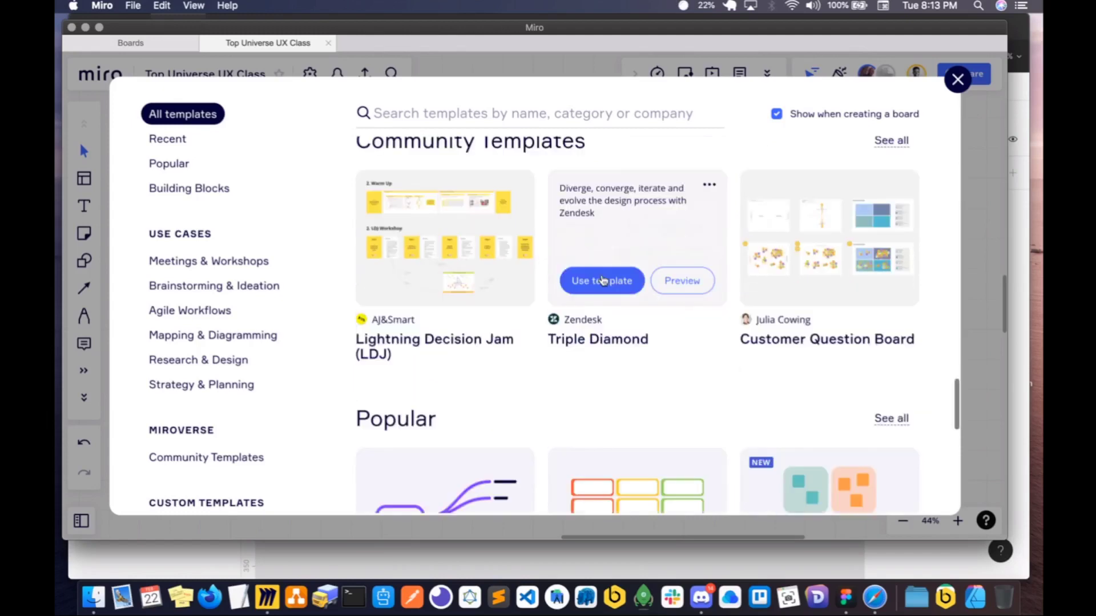
pyautogui.moveTo(603, 280)
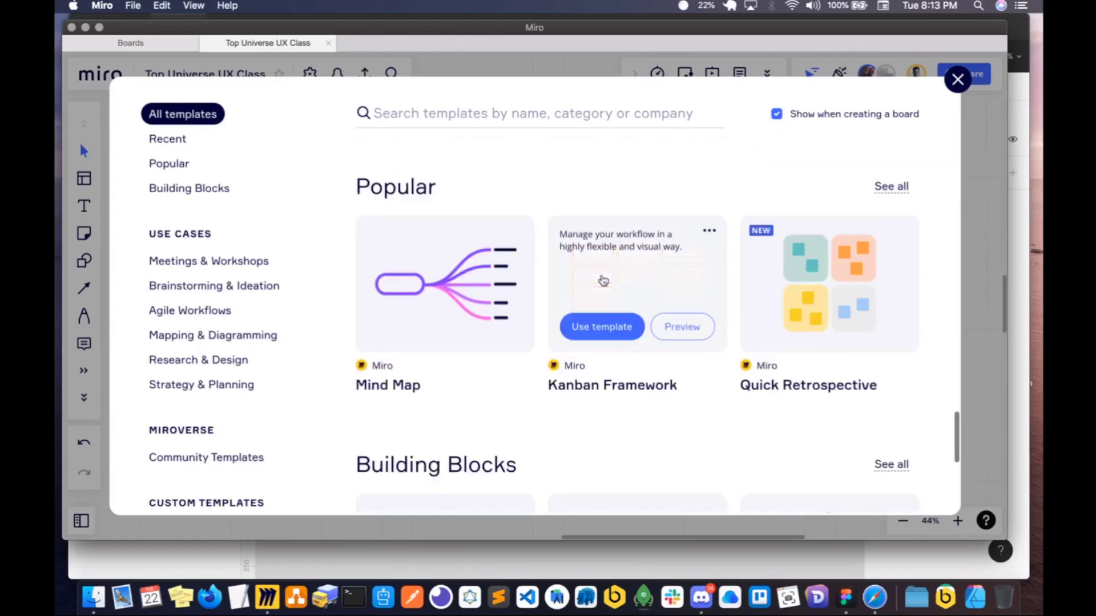
pyautogui.scroll(-6, 604, 281)
pyautogui.scroll(-3, 610, 279)
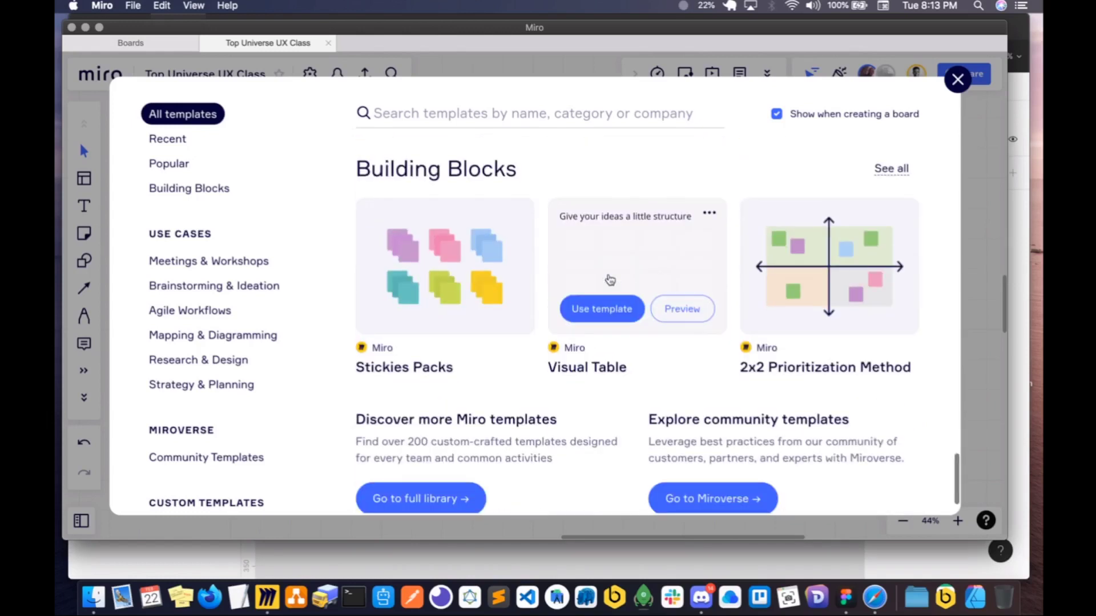
# - Add the 2x2 Prioritization Method template to the board and position it clear of the persona board's Tech savviness section
pyautogui.moveTo(815, 260)
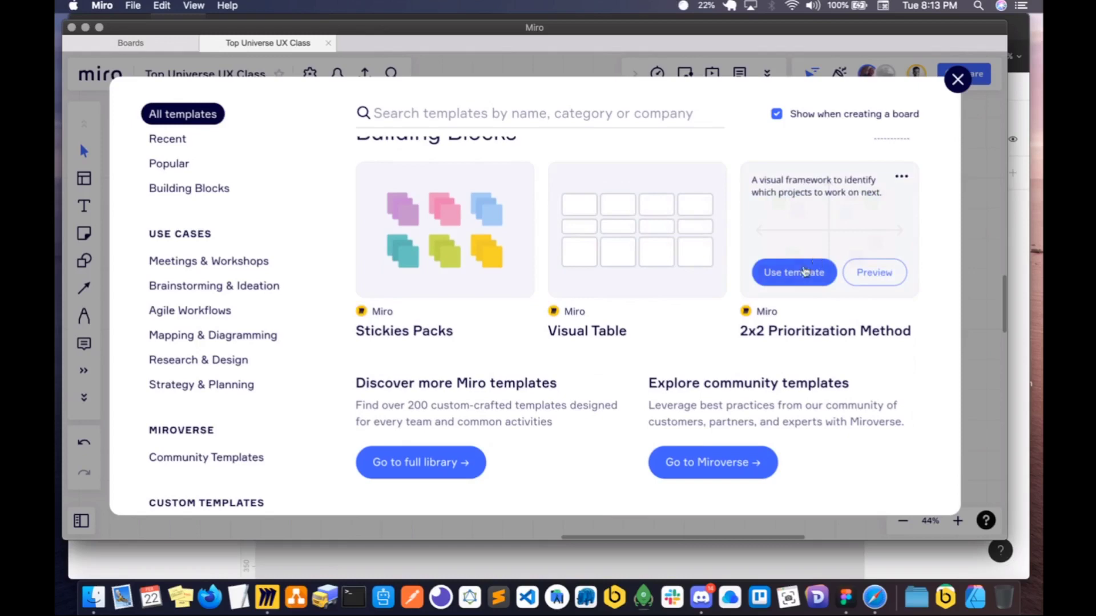
pyautogui.click(804, 272)
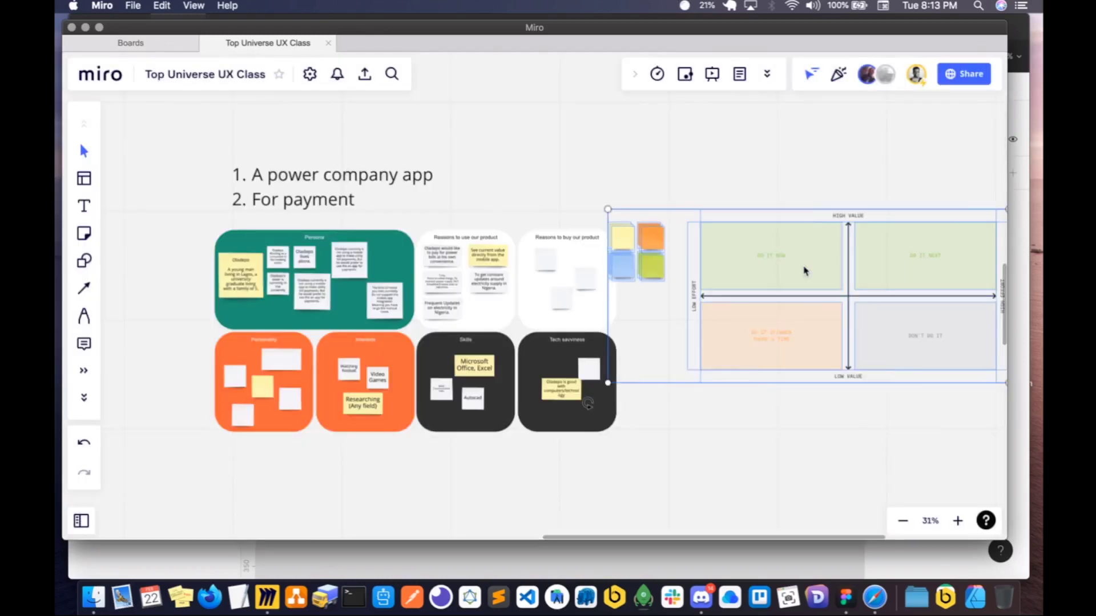
pyautogui.scroll(5, 761, 294)
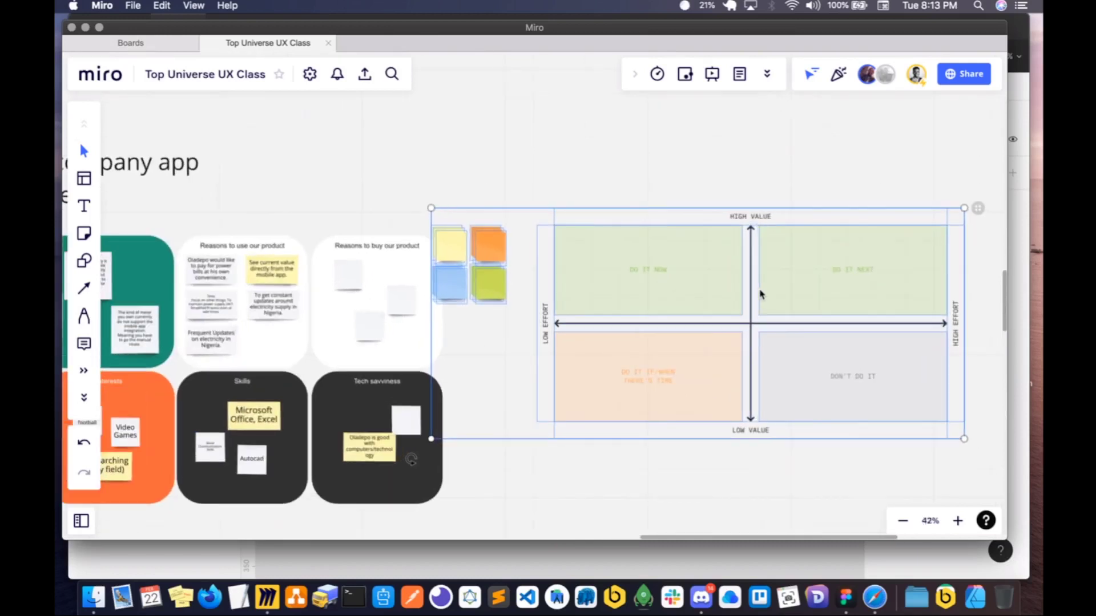
pyautogui.moveTo(724, 291); pyautogui.dragTo(726, 293)
pyautogui.hscroll(2, 709, 271)
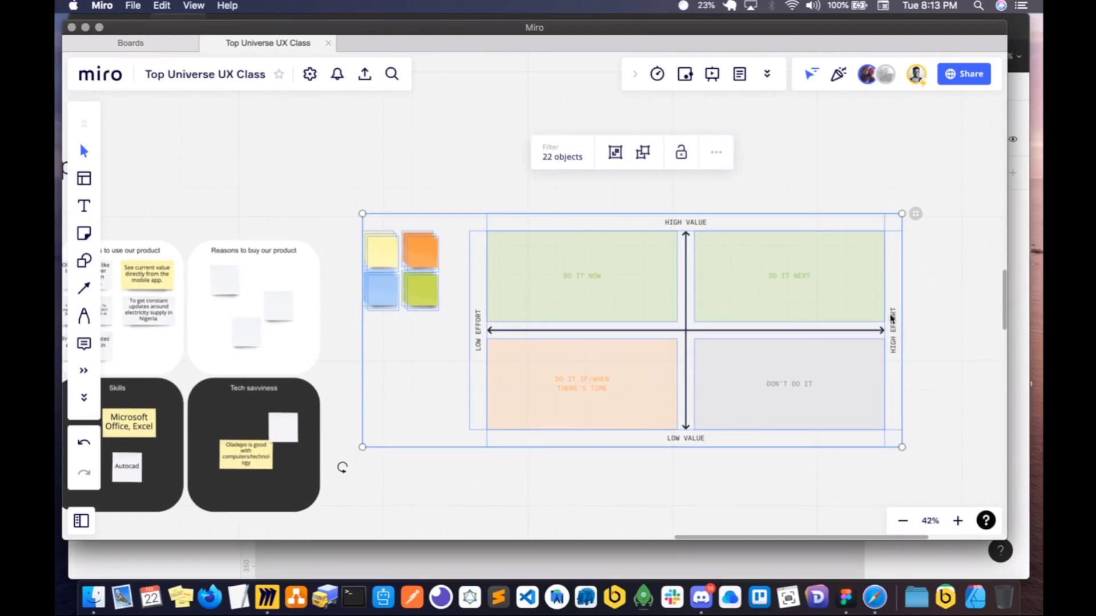
# - Select the prioritization matrix, and pick an orange sticky note from the stacks beside it
pyautogui.click(699, 197)
pyautogui.click(692, 223)
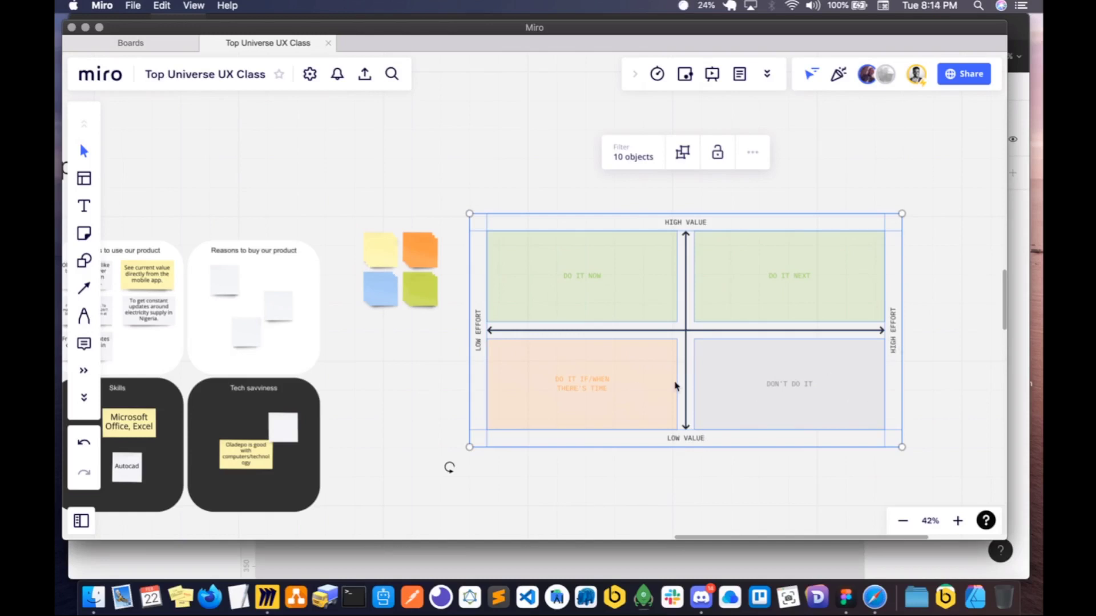
pyautogui.click(427, 264)
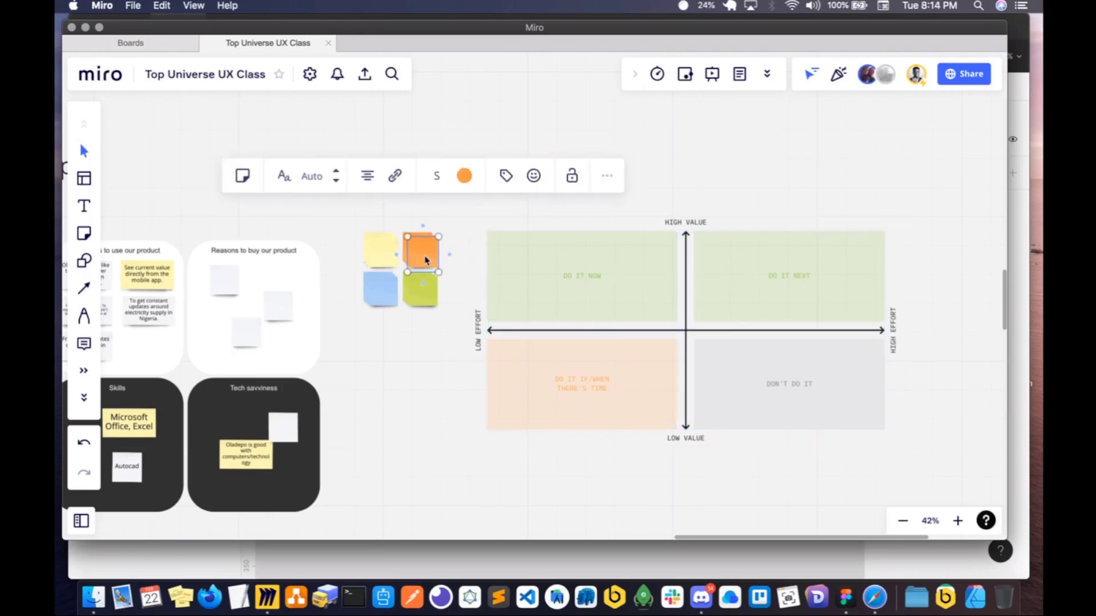
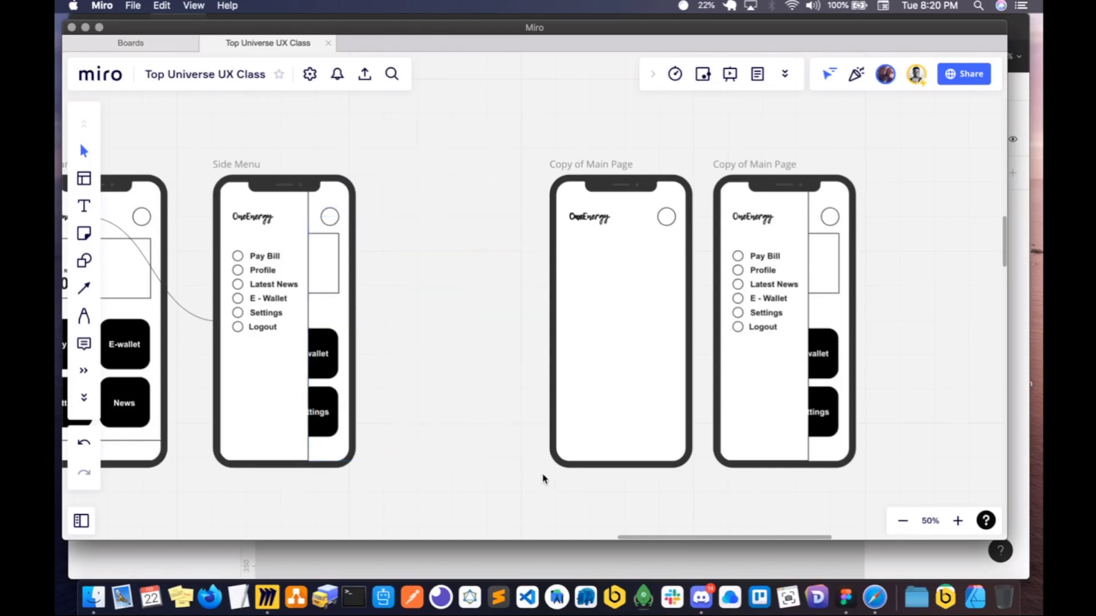
# - Move the blank Copy of Main Page phone frame directly beside the Side Menu screen
pyautogui.click(592, 166)
pyautogui.moveTo(592, 166); pyautogui.dragTo(423, 167)
pyautogui.hscroll(-5, 421, 169)
pyautogui.hscroll(-2, 387, 211)
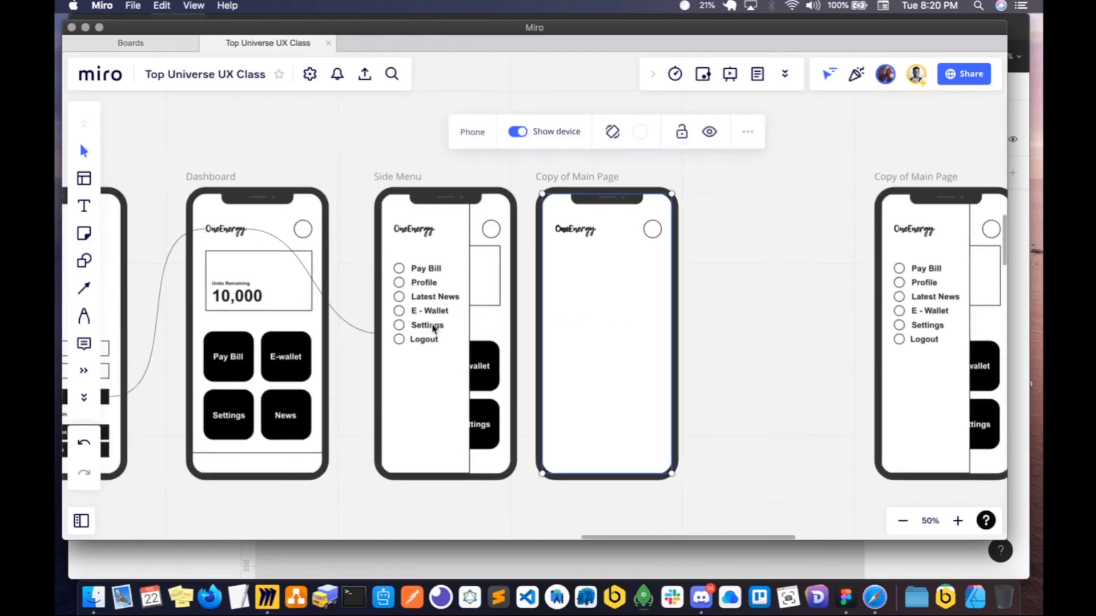
# - Examine the Dashboard wireframe's layout and its place between the Sign in and Side Menu screens
pyautogui.click(219, 466)
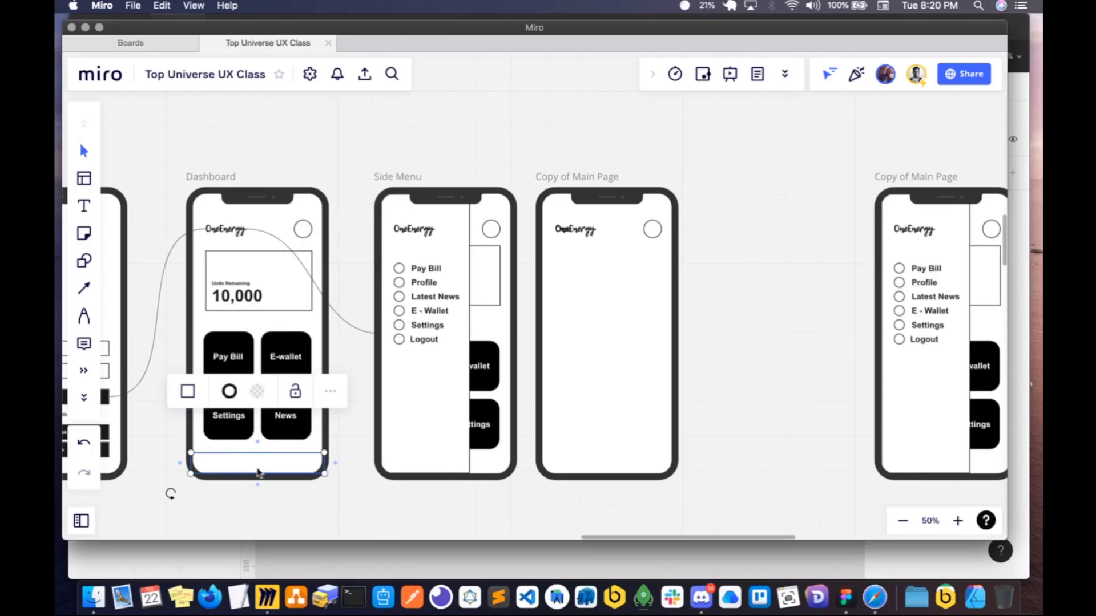
pyautogui.hscroll(-2, 258, 312)
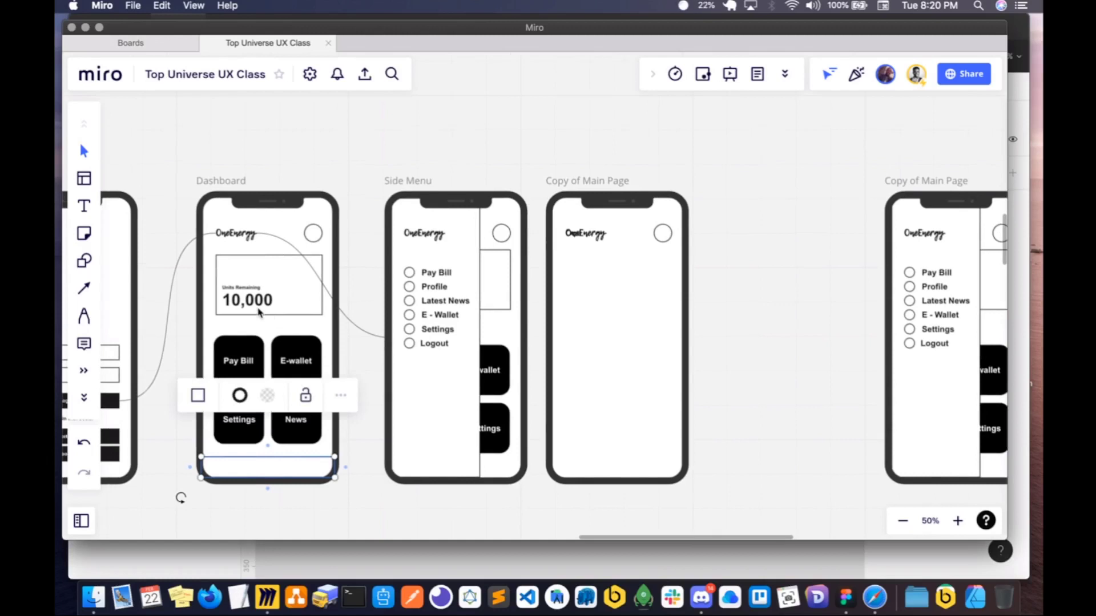
pyautogui.hscroll(-5, 262, 320)
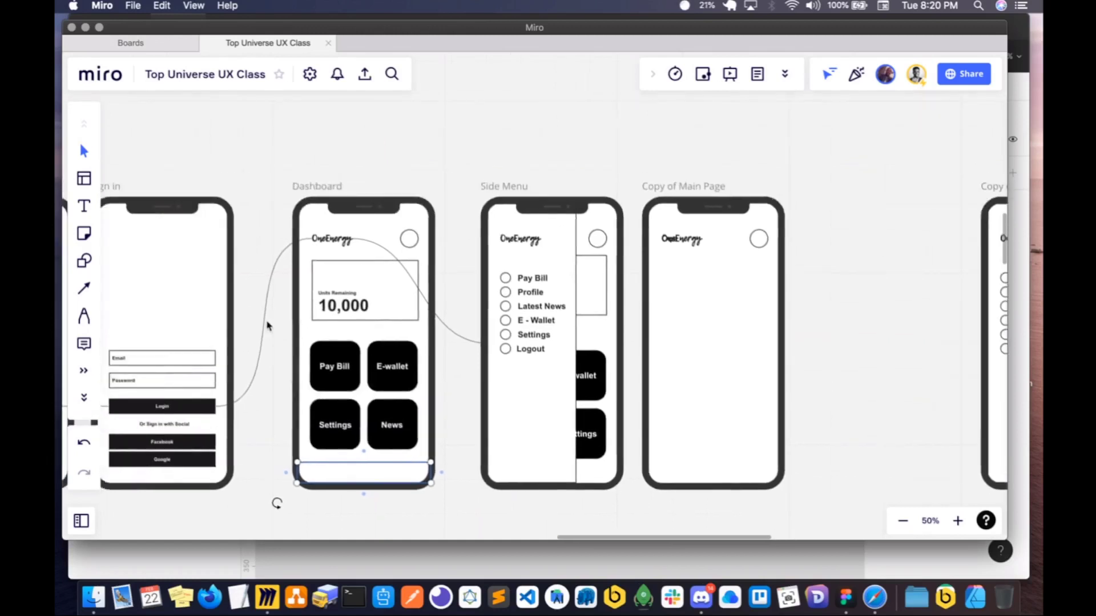
pyautogui.hscroll(20, 267, 326)
pyautogui.hscroll(-20, 267, 326)
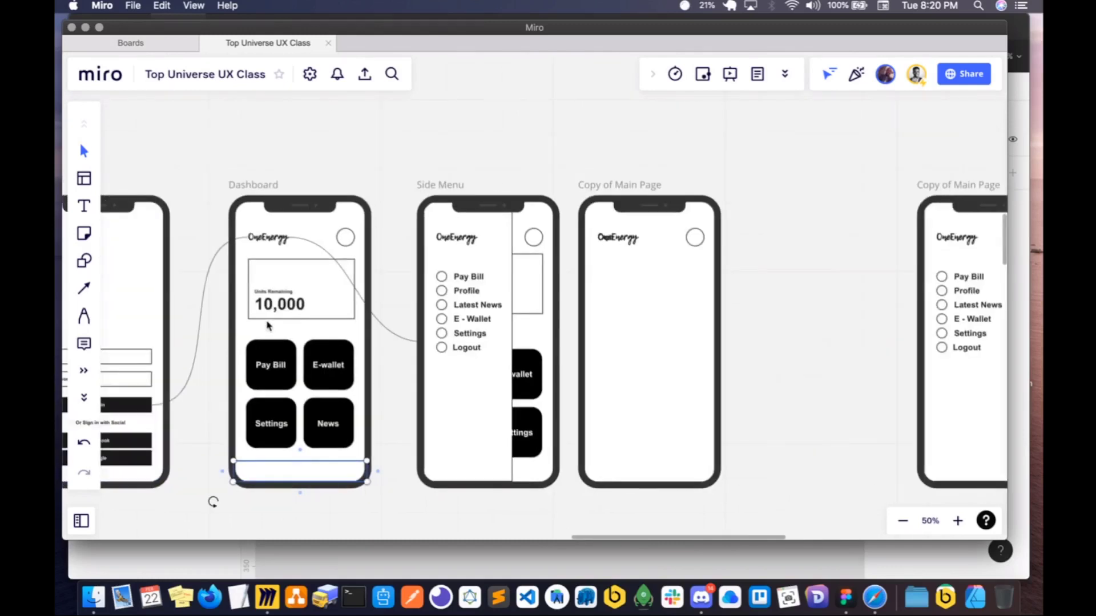
pyautogui.hscroll(-9, 267, 326)
pyautogui.hscroll(20, 251, 322)
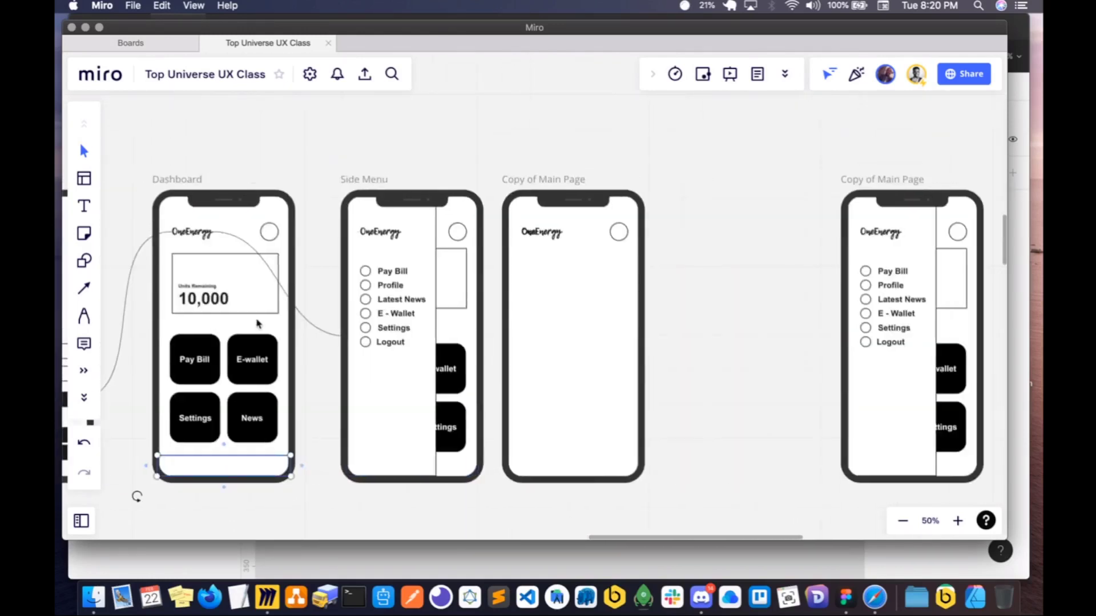
# - Place a copy of the Units Remaining label above the original inside the Dashboard's units card
pyautogui.hscroll(-8, 227, 318)
pyautogui.scroll(3, 228, 314)
pyautogui.hscroll(5, 228, 314)
pyautogui.scroll(5, 229, 303)
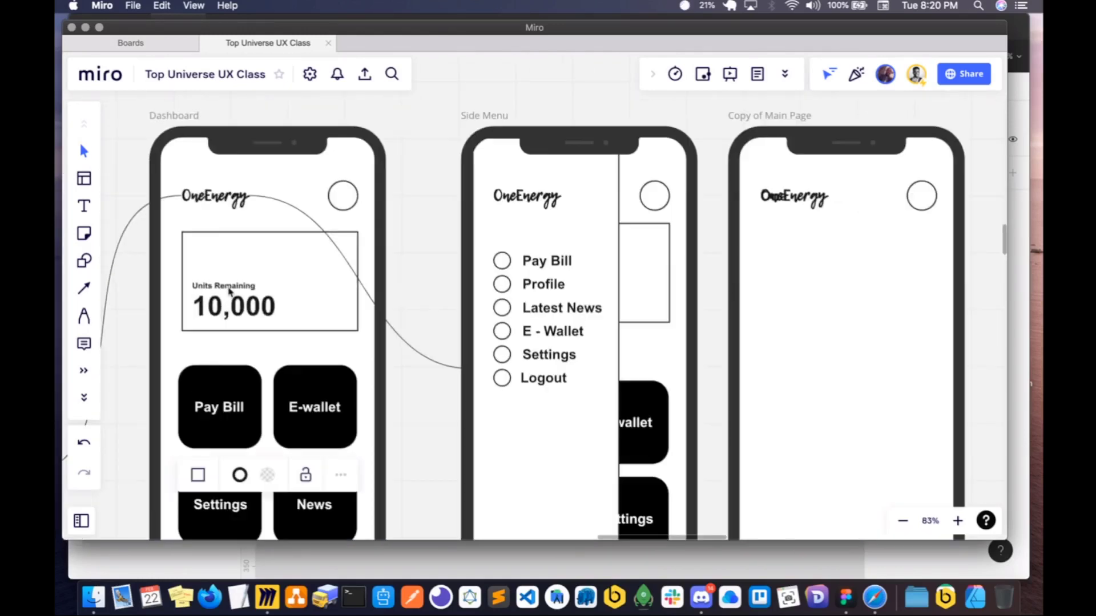
pyautogui.click(230, 291)
pyautogui.moveTo(229, 291); pyautogui.dragTo(216, 255)
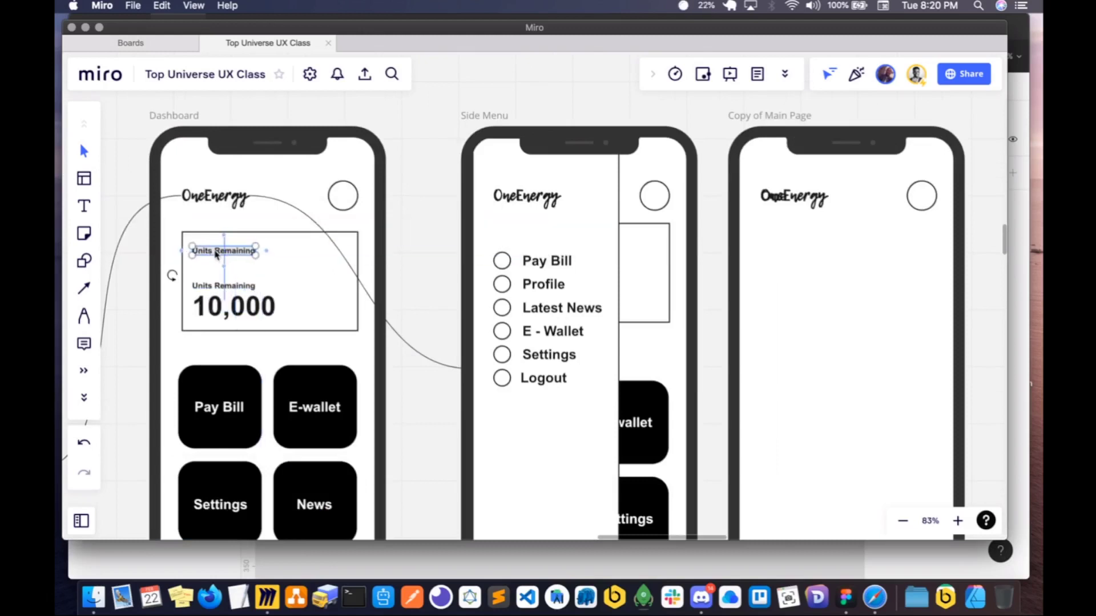
# - Replace the copied label's text with the greeting "Good Morning" followed by the customer's first name
pyautogui.doubleClick(216, 255)
pyautogui.press('BackSpace')
pyautogui.write('G')
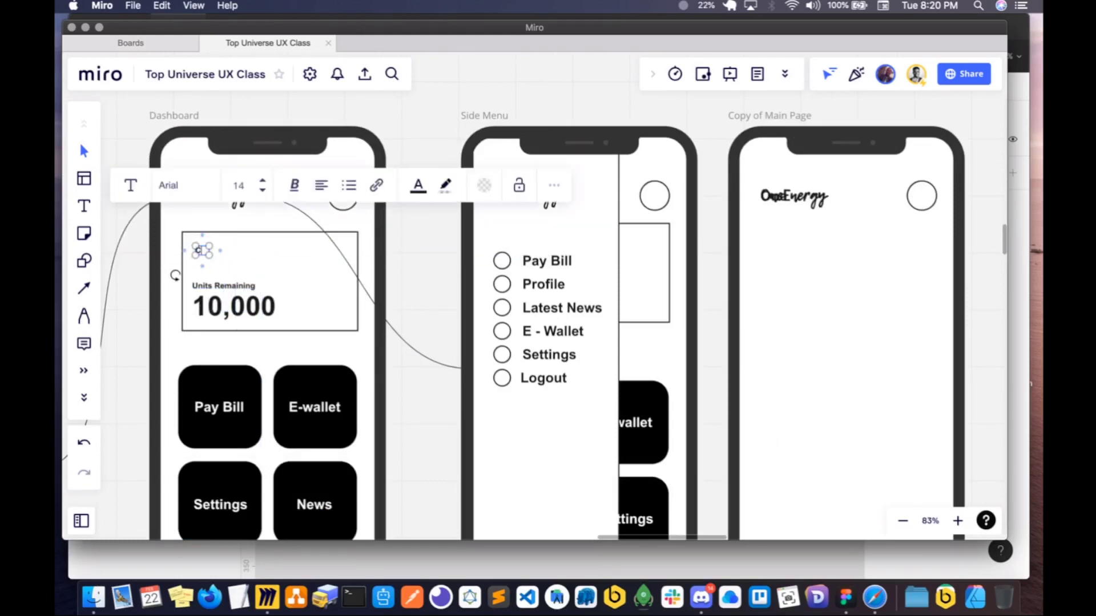
pyautogui.write('ood Morning')
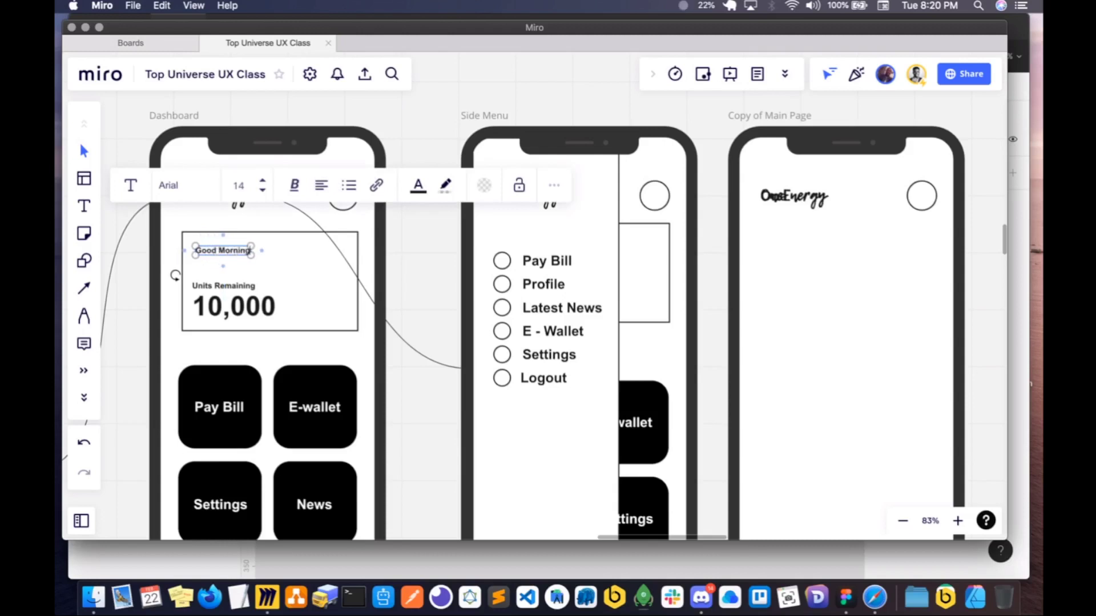
pyautogui.write('!')
pyautogui.write(' Maureen')
pyautogui.click(595, 348)
# - Copy the header circle on the blank Copy of Main Page screen and enlarge it as a centered profile picture placeholder below the logo
pyautogui.hscroll(6, 551, 359)
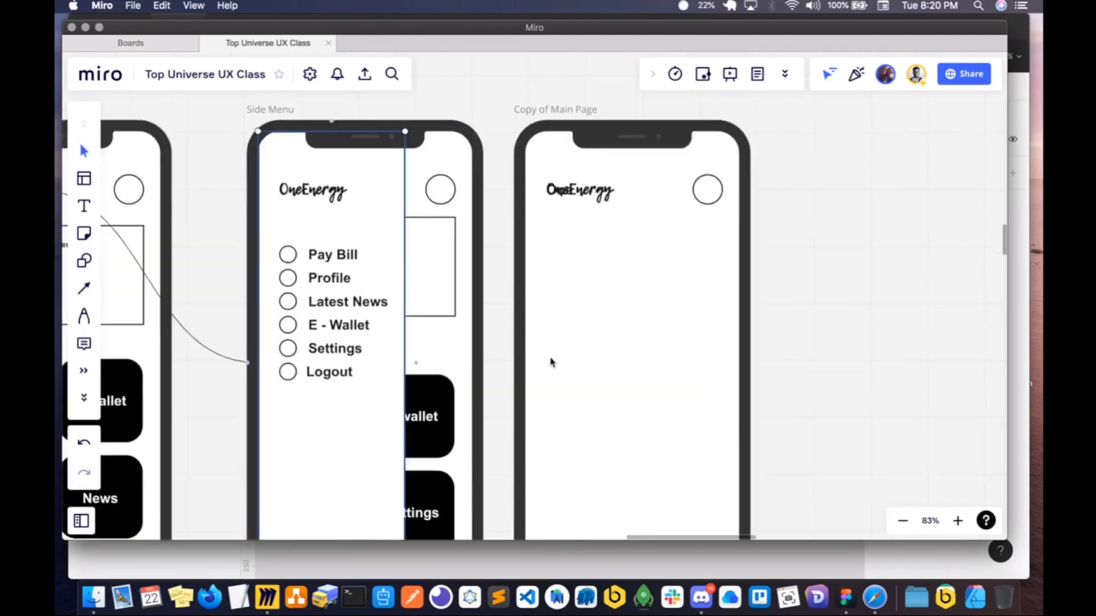
pyautogui.scroll(-2, 551, 363)
pyautogui.scroll(-2, 241, 229)
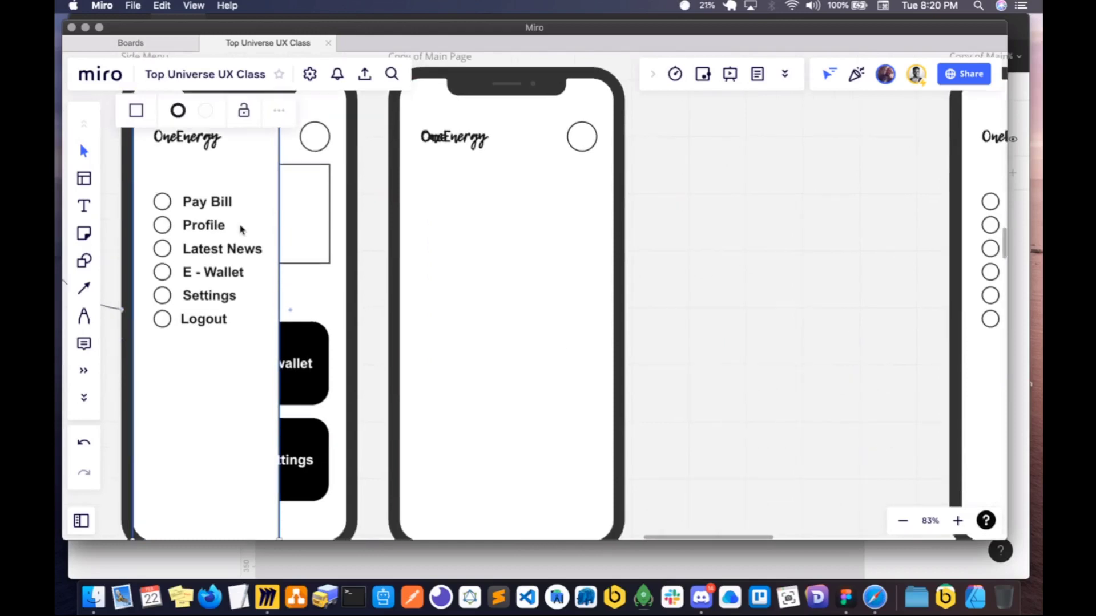
pyautogui.click(209, 195)
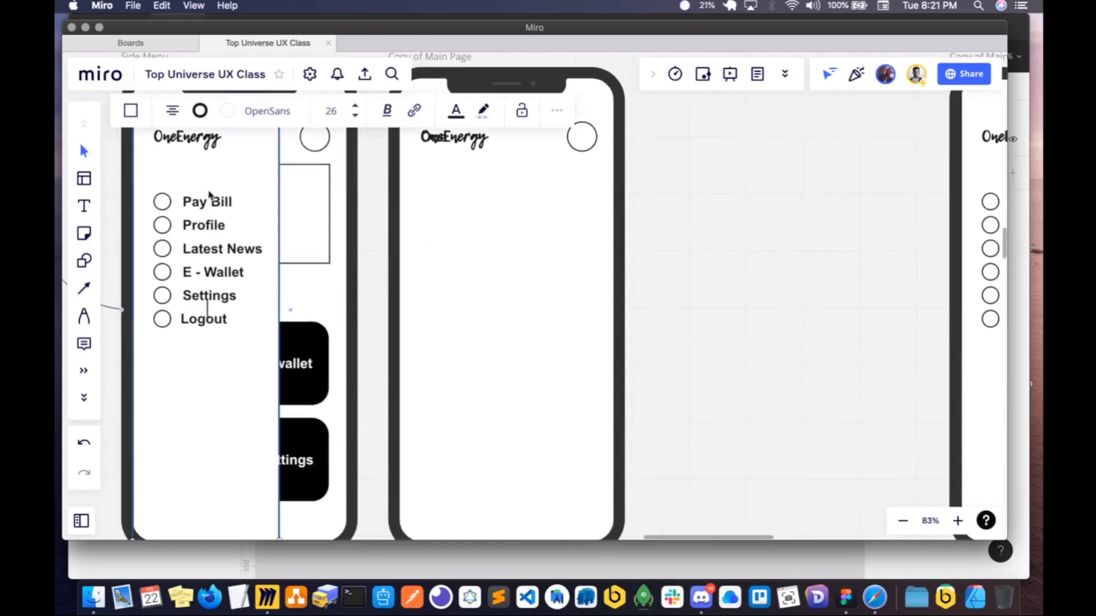
pyautogui.scroll(1, 430, 250)
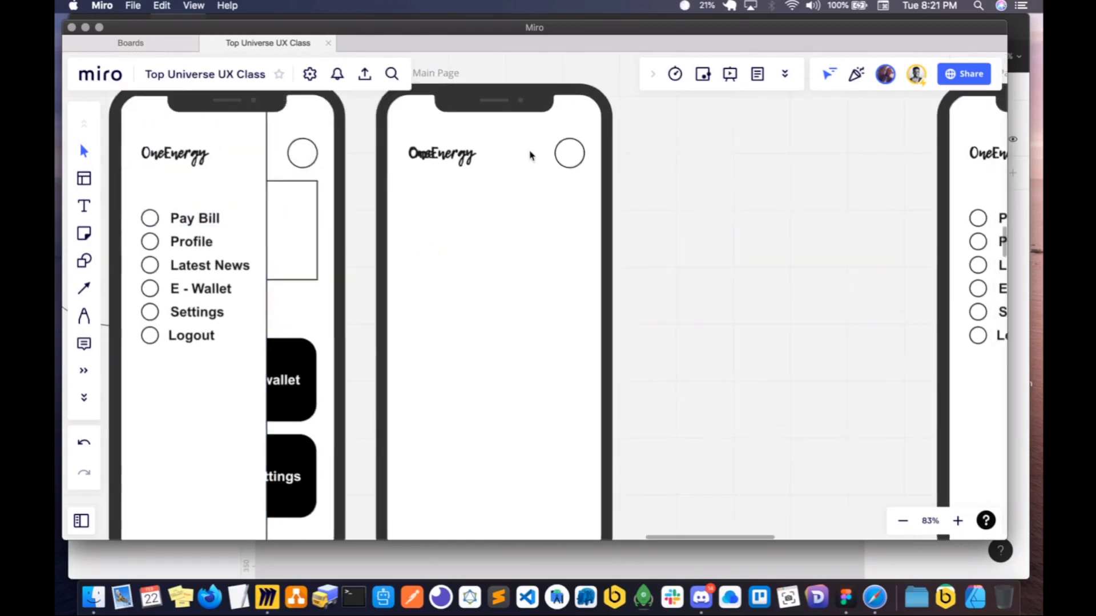
pyautogui.click(562, 159)
pyautogui.moveTo(562, 158); pyautogui.dragTo(491, 303)
pyautogui.moveTo(491, 259); pyautogui.dragTo(494, 245)
# - Duplicate the Sign in screen's Email box and label, placing the copied label inside the copied box, and select both
pyautogui.scroll(-5, 351, 252)
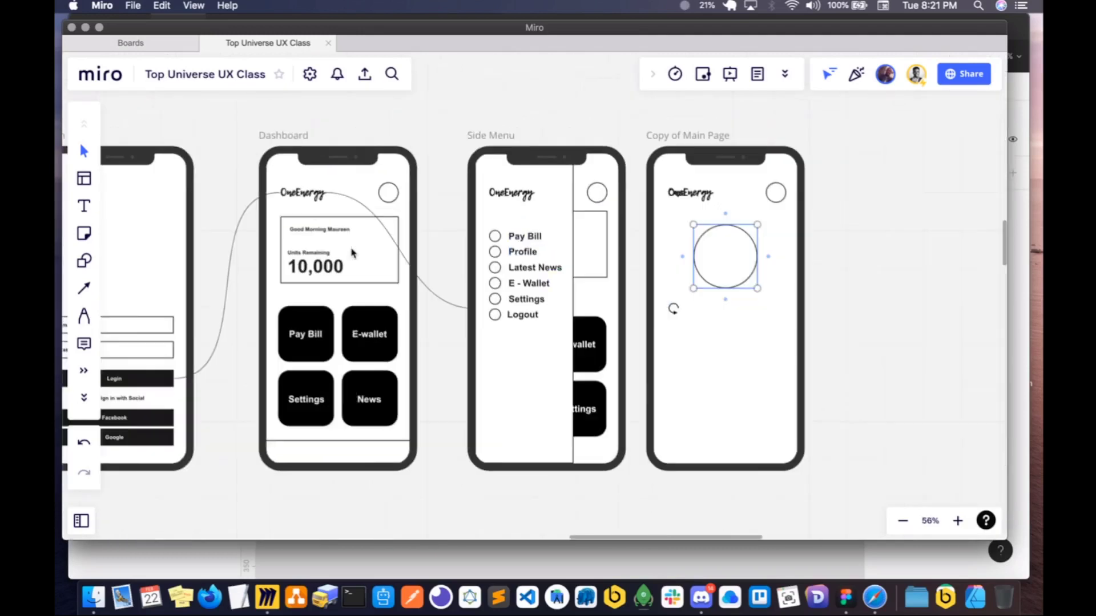
pyautogui.hscroll(-2, 351, 252)
pyautogui.click(220, 320)
pyautogui.press('super+d')
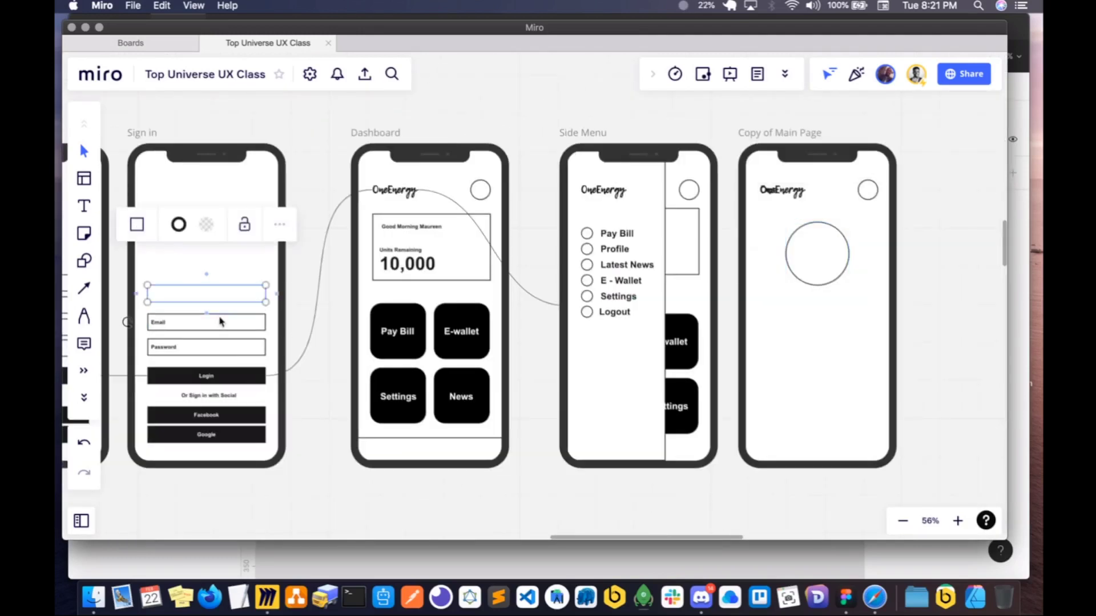
pyautogui.doubleClick(162, 325)
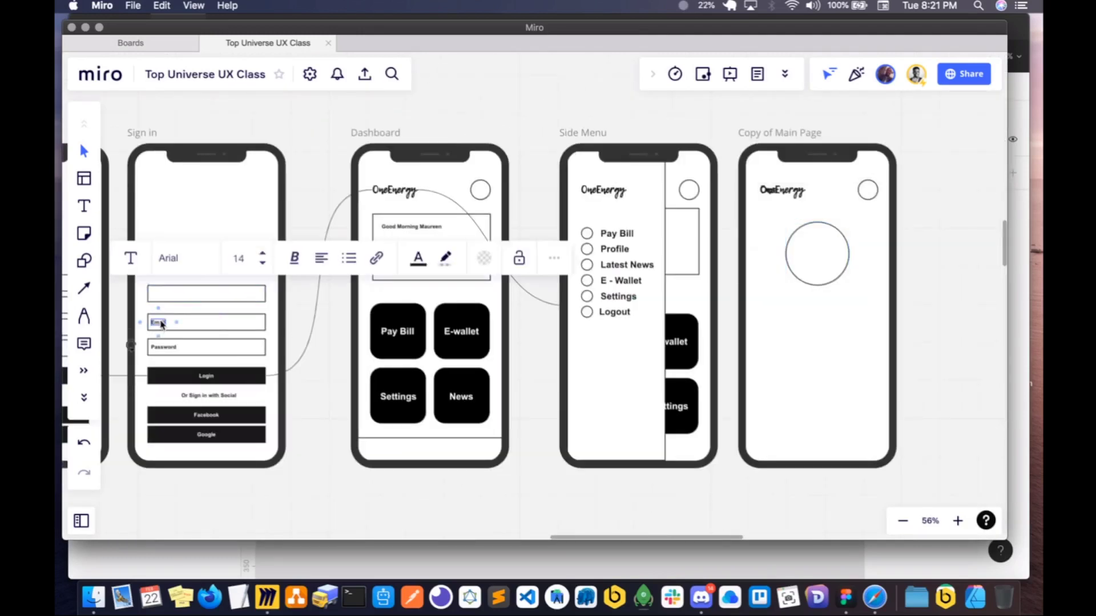
pyautogui.press('super+d')
pyautogui.moveTo(186, 327); pyautogui.dragTo(163, 298)
pyautogui.keyDown('shift'); pyautogui.click(189, 299); pyautogui.keyUp('shift')
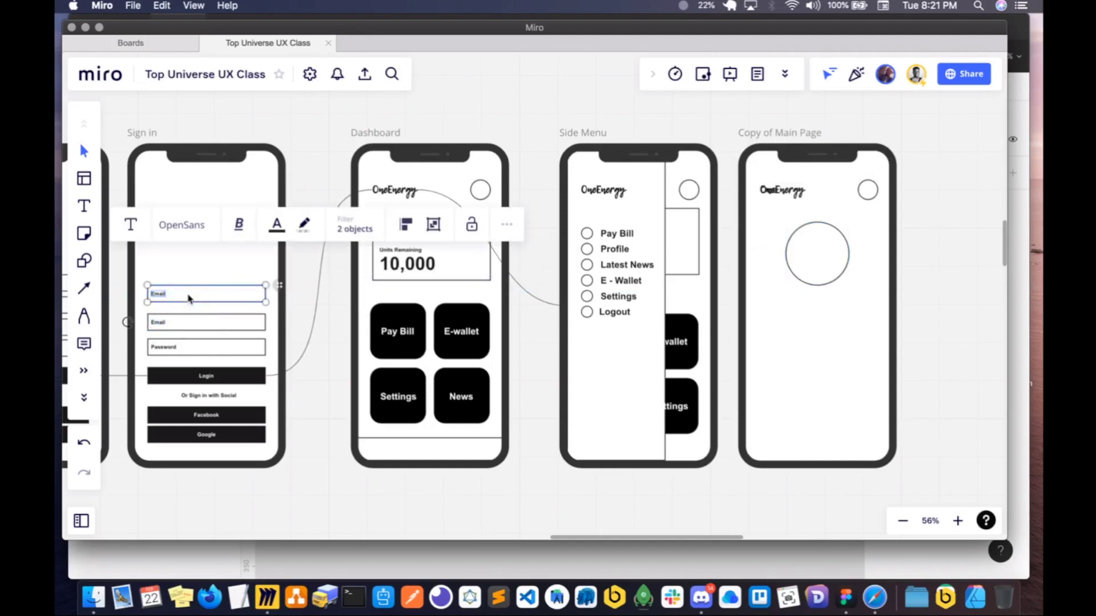
# - Move the copied Email field onto the Copy of Main Page screen, centered beneath the large circle
pyautogui.moveTo(189, 297); pyautogui.dragTo(786, 314)
pyautogui.hscroll(4, 785, 313)
pyautogui.scroll(4, 616, 310)
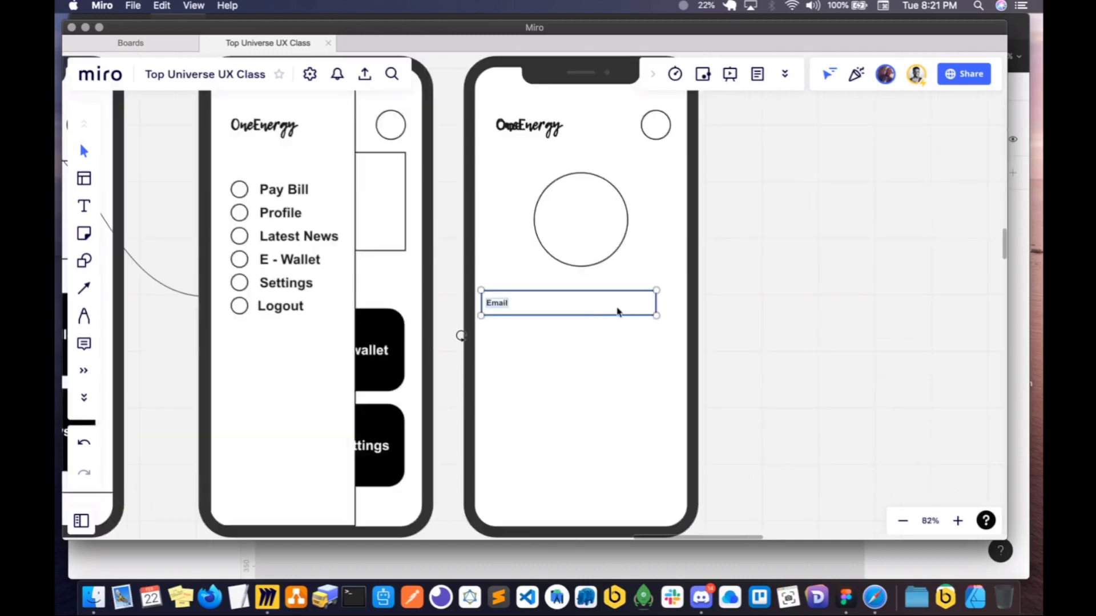
pyautogui.moveTo(594, 311); pyautogui.dragTo(606, 311)
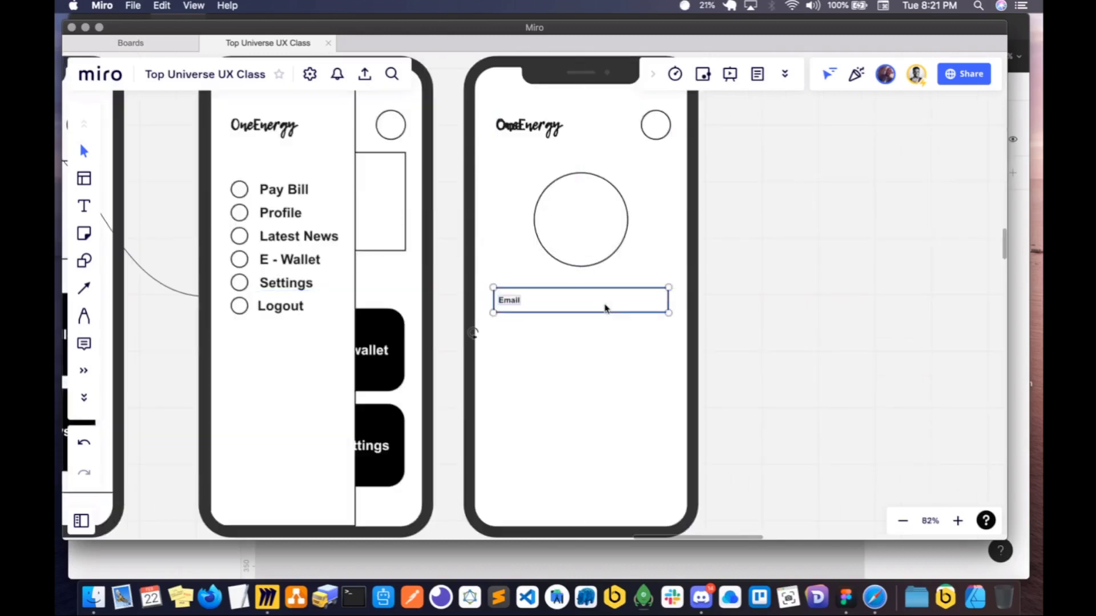
# - Duplicate the Email field three times to stack four fields beneath the large circle
pyautogui.press('super+d')
pyautogui.press('super+d')
pyautogui.press('super+d')
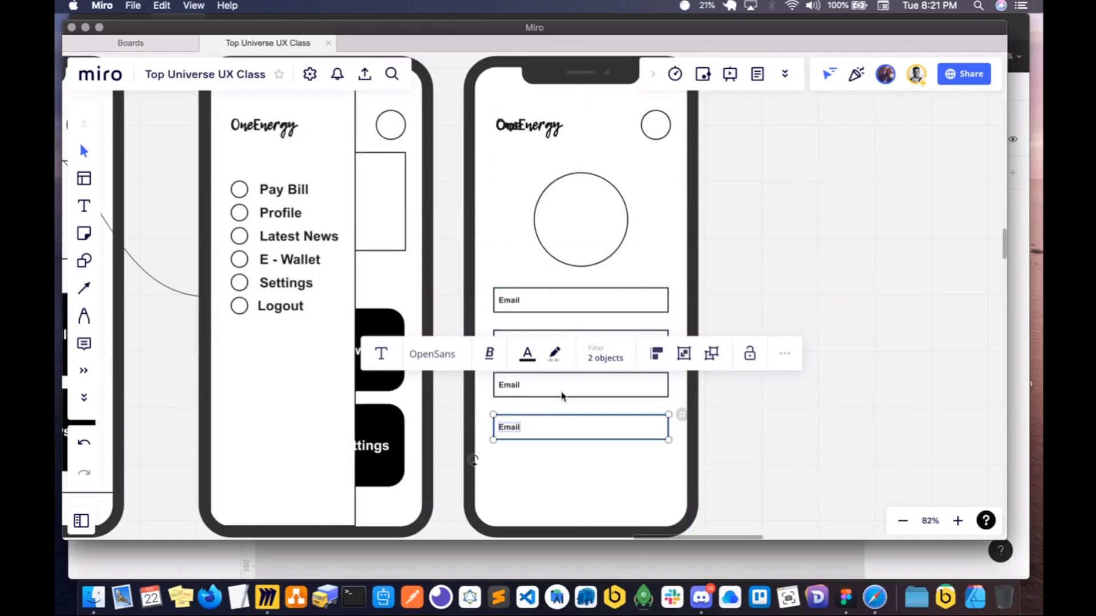
# - Change the label of the first field beneath the circle to "Full Name"
pyautogui.click(514, 304)
pyautogui.doubleClick(503, 303)
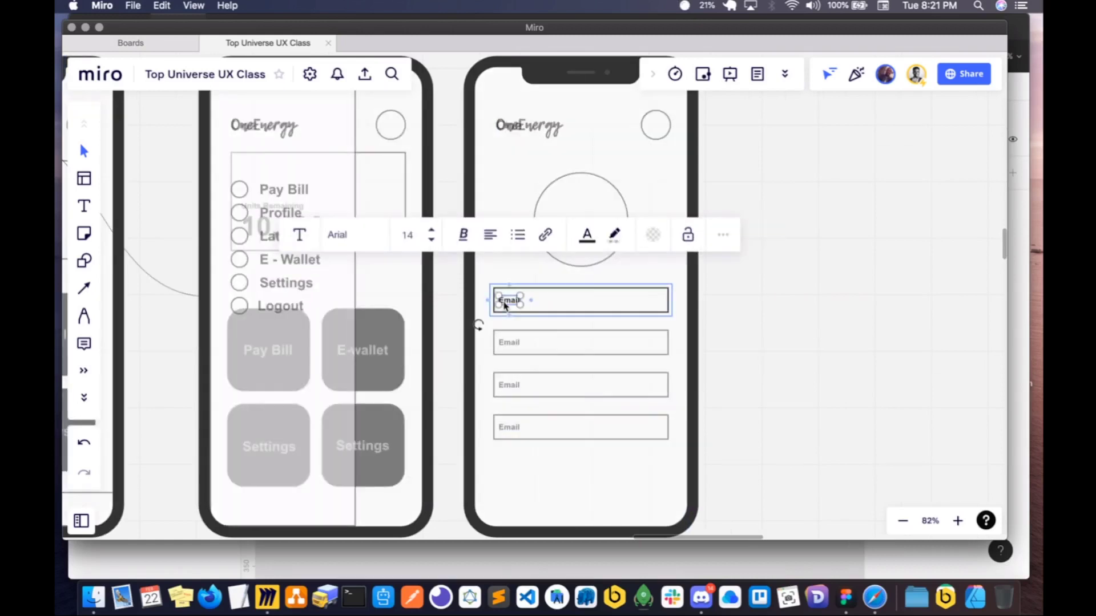
pyautogui.press('super+a')
pyautogui.write('Full')
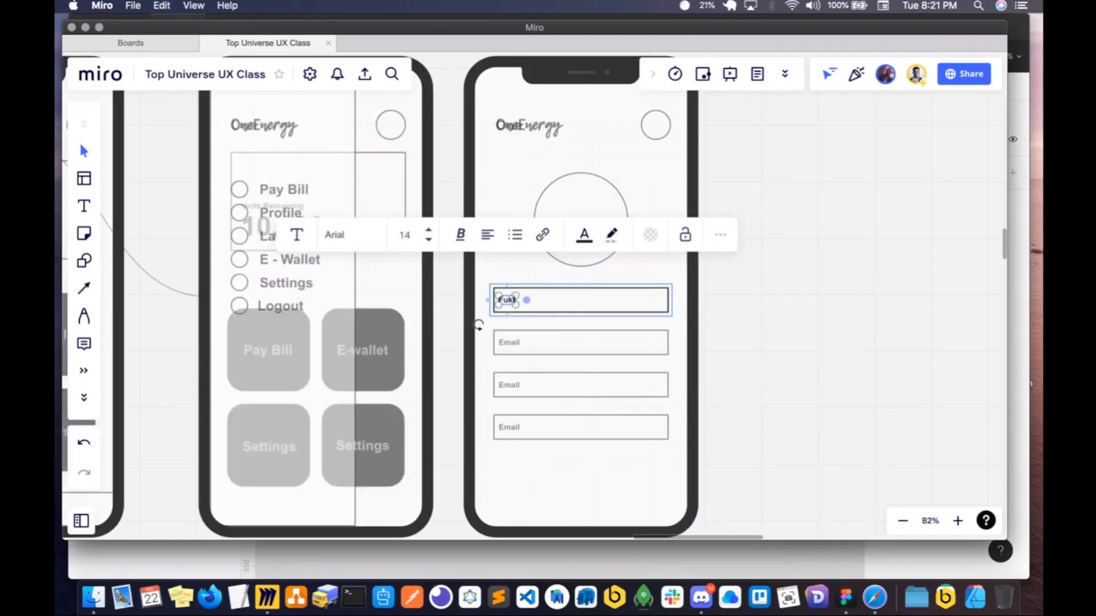
pyautogui.write(' Name')
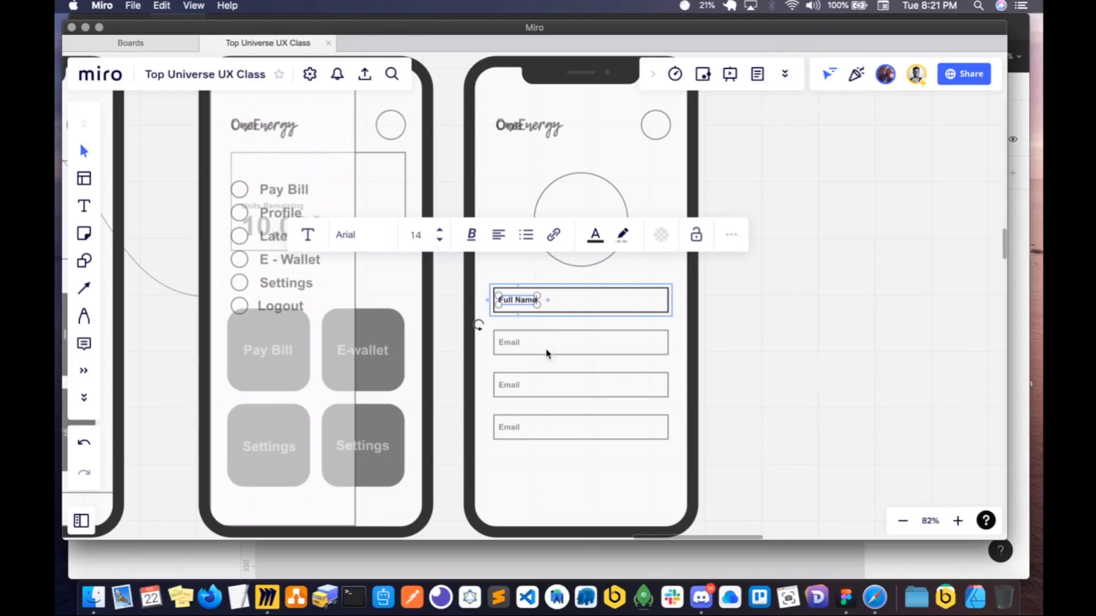
pyautogui.press('Escape')
# - Change the second field's label to "Email Address"
pyautogui.doubleClick(516, 347)
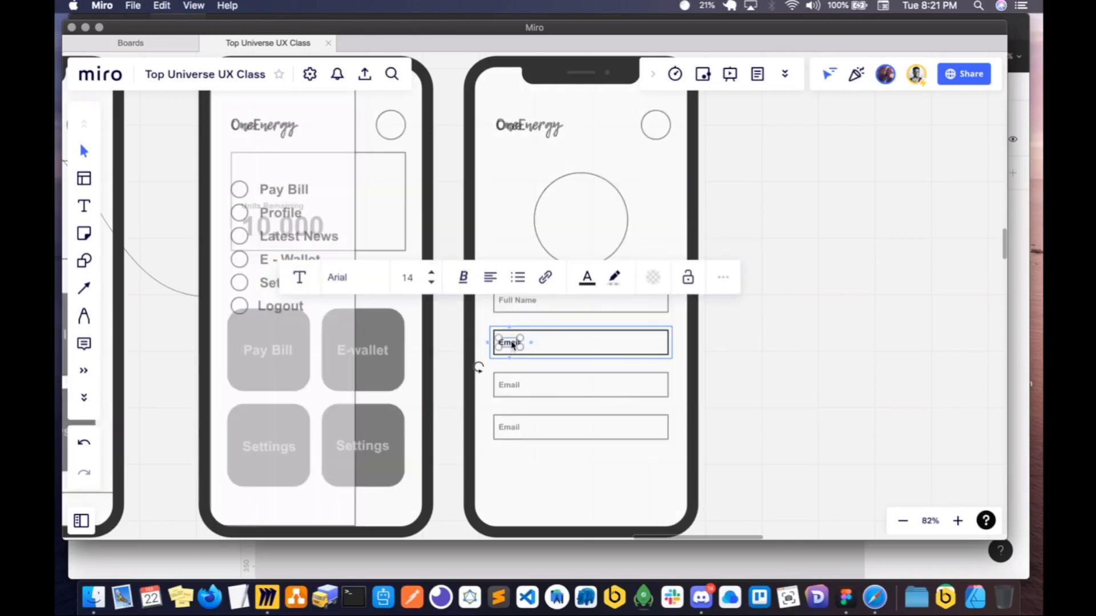
pyautogui.doubleClick(512, 343)
pyautogui.write('Email Addres')
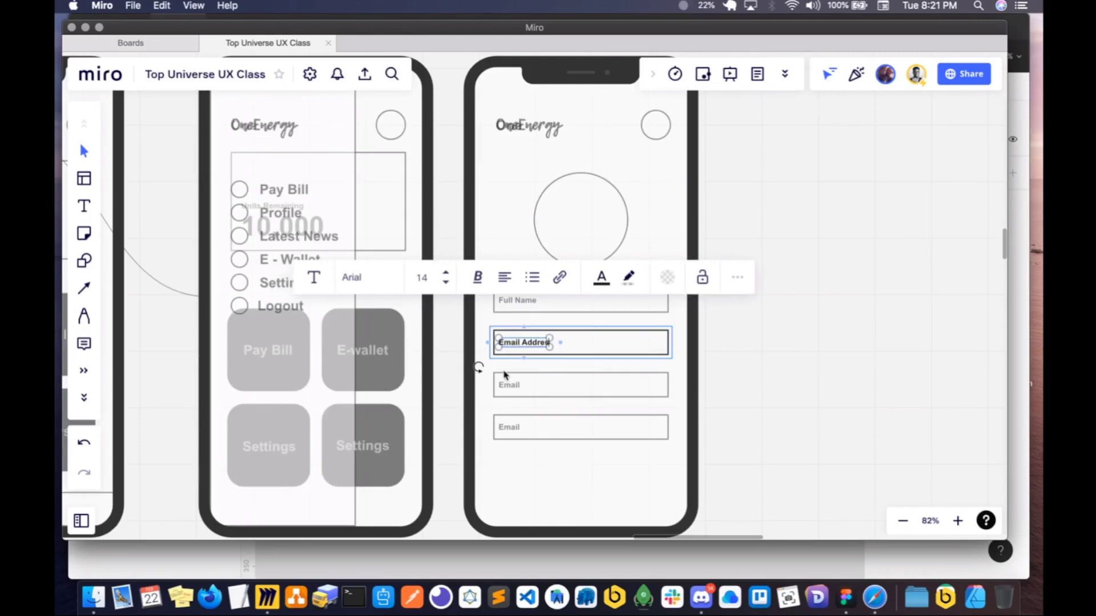
pyautogui.write('s')
# - Change the third field's label to "username"
pyautogui.click(514, 385)
pyautogui.doubleClick(514, 386)
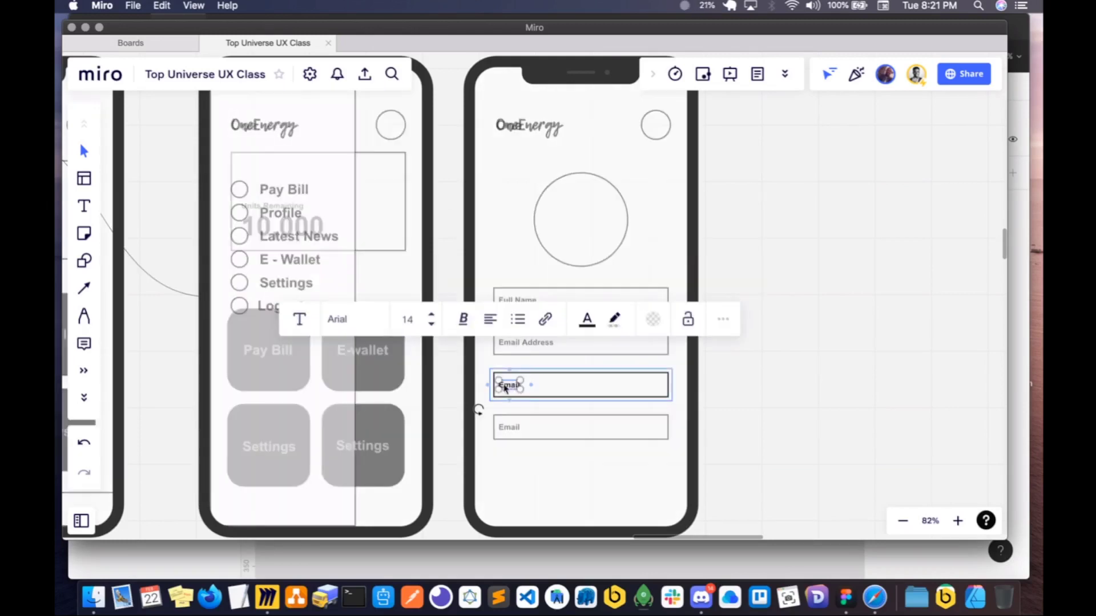
pyautogui.doubleClick(505, 386)
pyautogui.press('BackSpace')
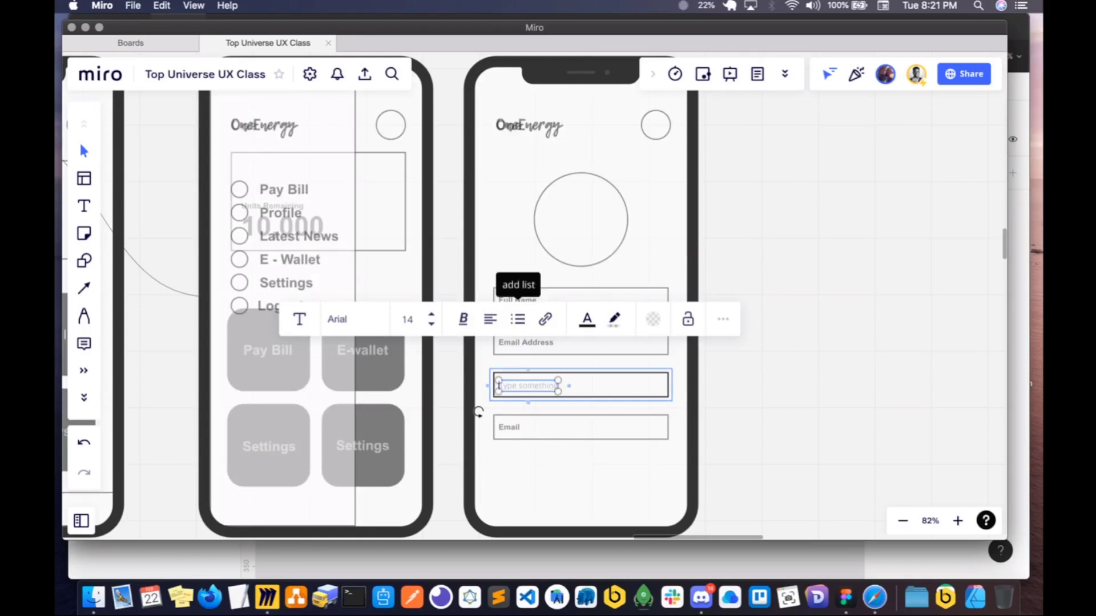
pyautogui.write('user')
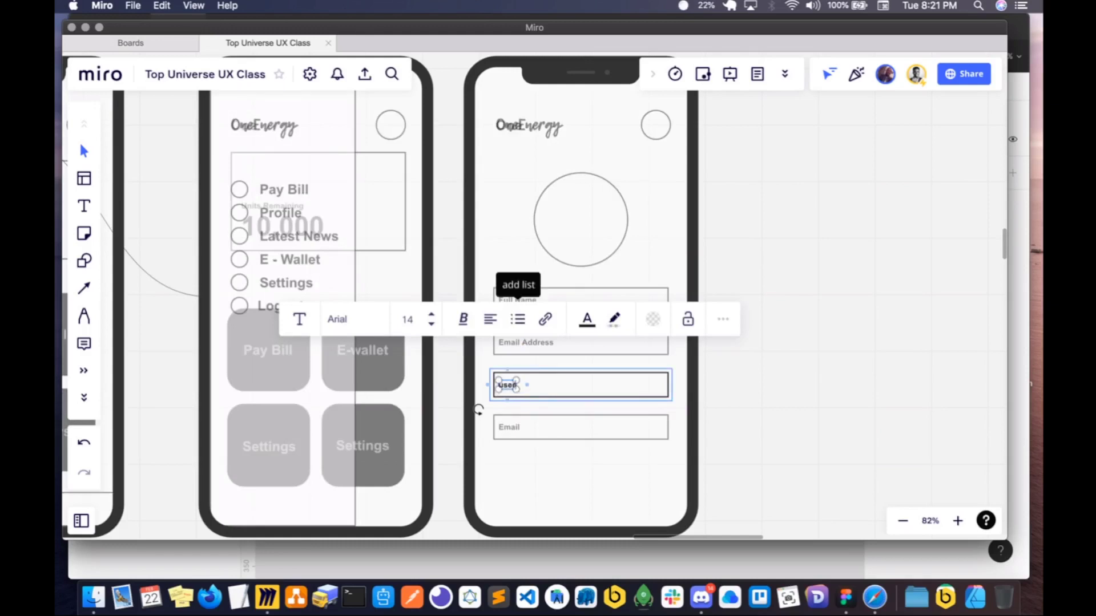
pyautogui.write('name')
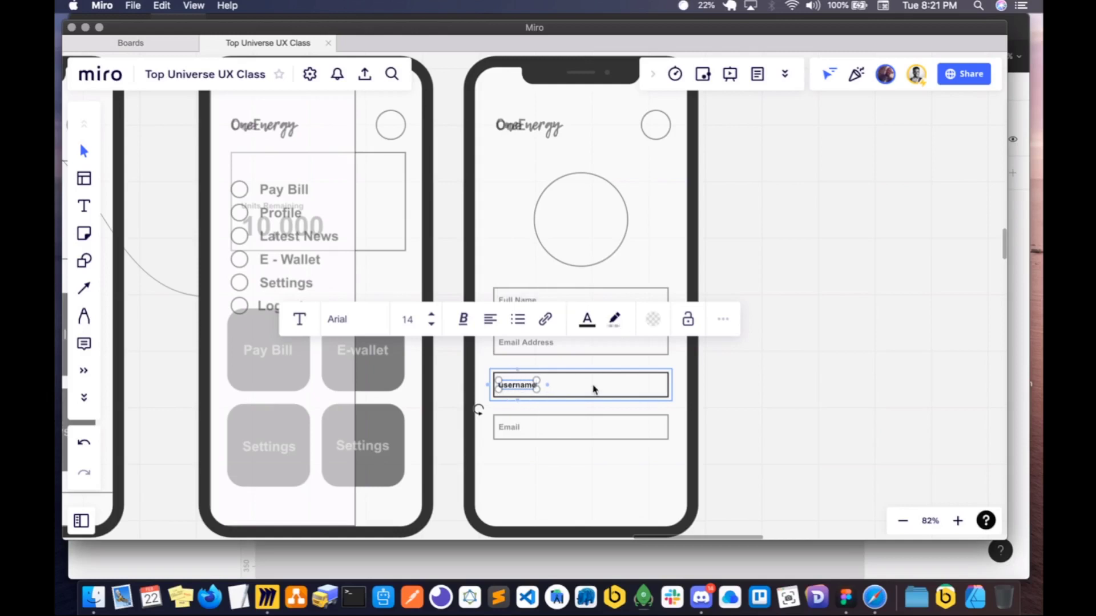
pyautogui.press('Escape')
# - Move the Email Address, username and Email fields up so all four fields sit closer together with even gaps
pyautogui.hscroll(2, 584, 415)
pyautogui.scroll(1, 583, 415)
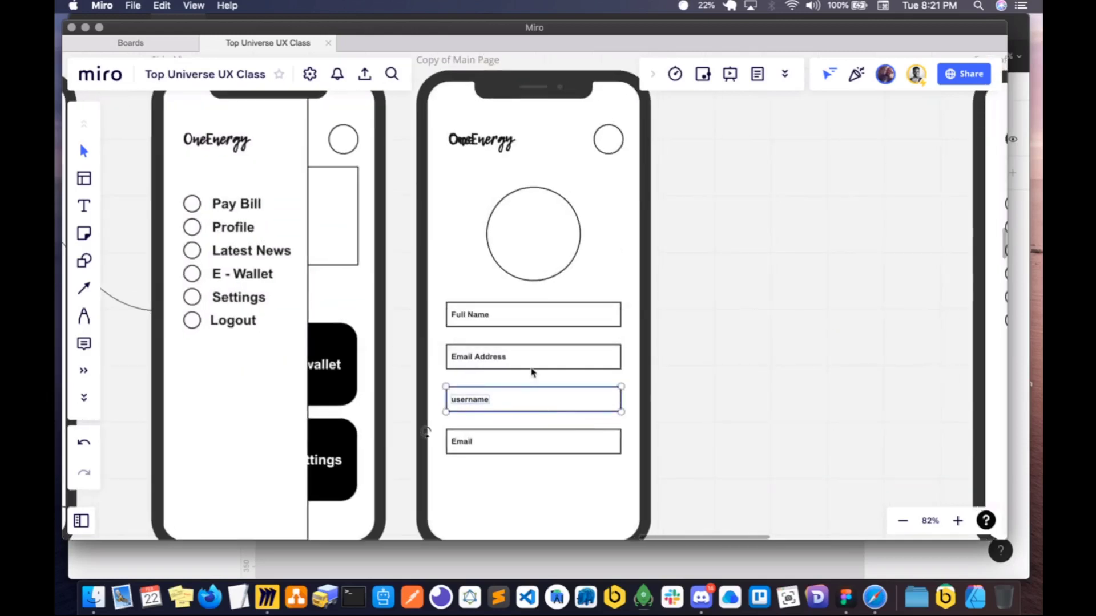
pyautogui.click(512, 363)
pyautogui.moveTo(512, 363); pyautogui.dragTo(512, 355)
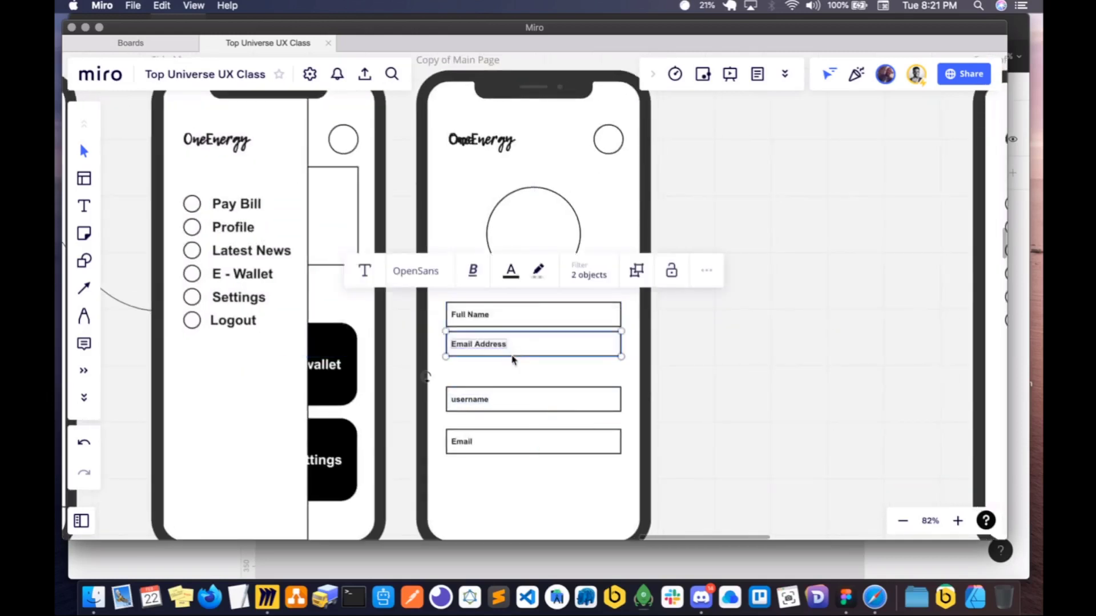
pyautogui.click(512, 411)
pyautogui.moveTo(512, 412); pyautogui.dragTo(512, 397)
pyautogui.click(517, 453)
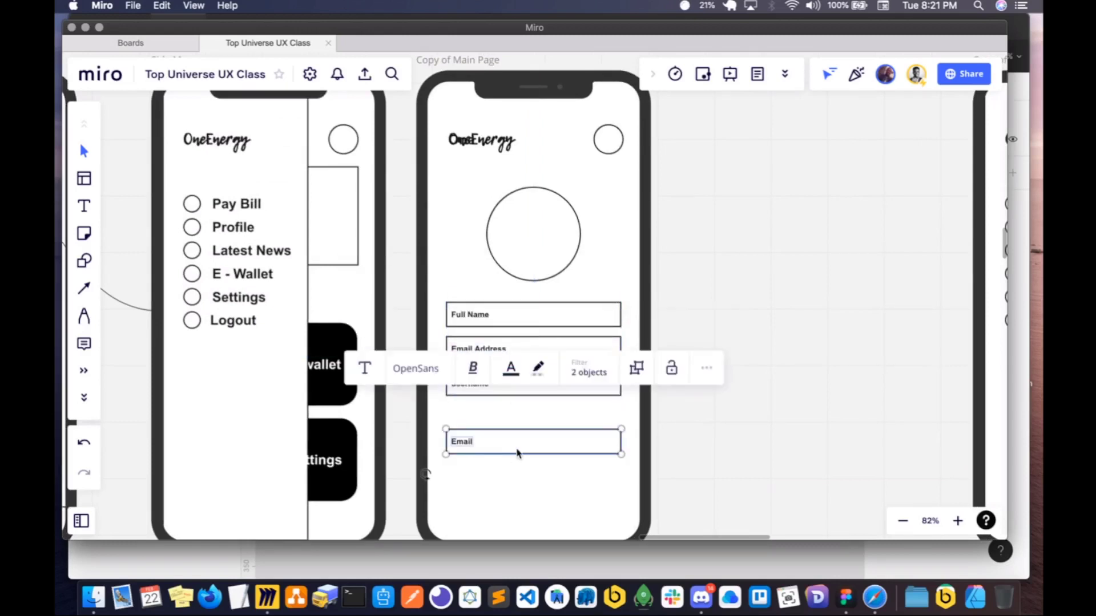
pyautogui.moveTo(517, 453); pyautogui.dragTo(517, 428)
pyautogui.press('Escape')
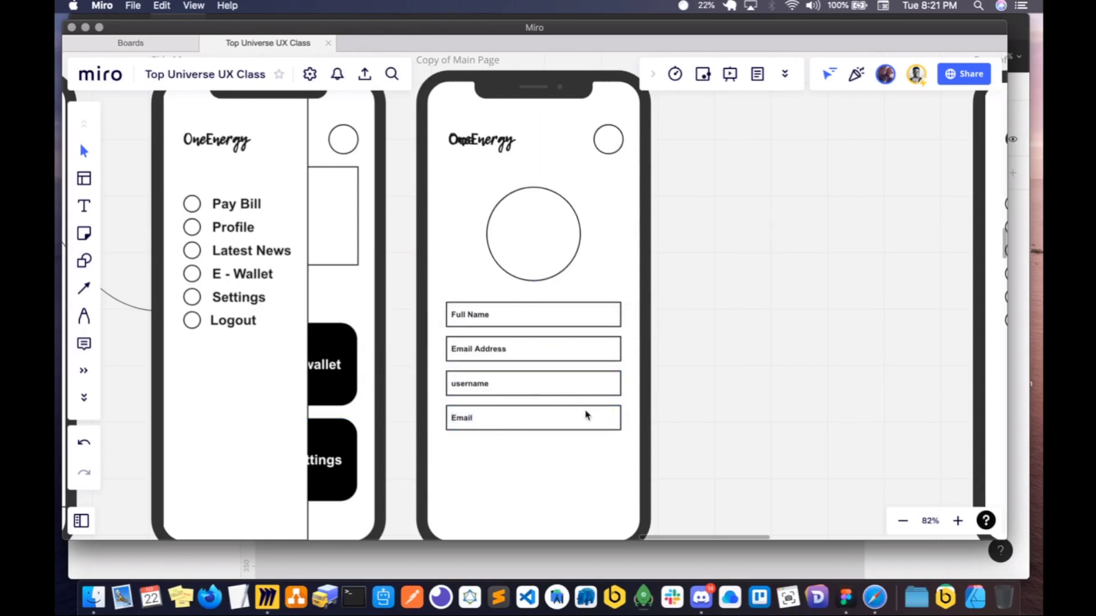
pyautogui.click(586, 415)
pyautogui.press('super+d')
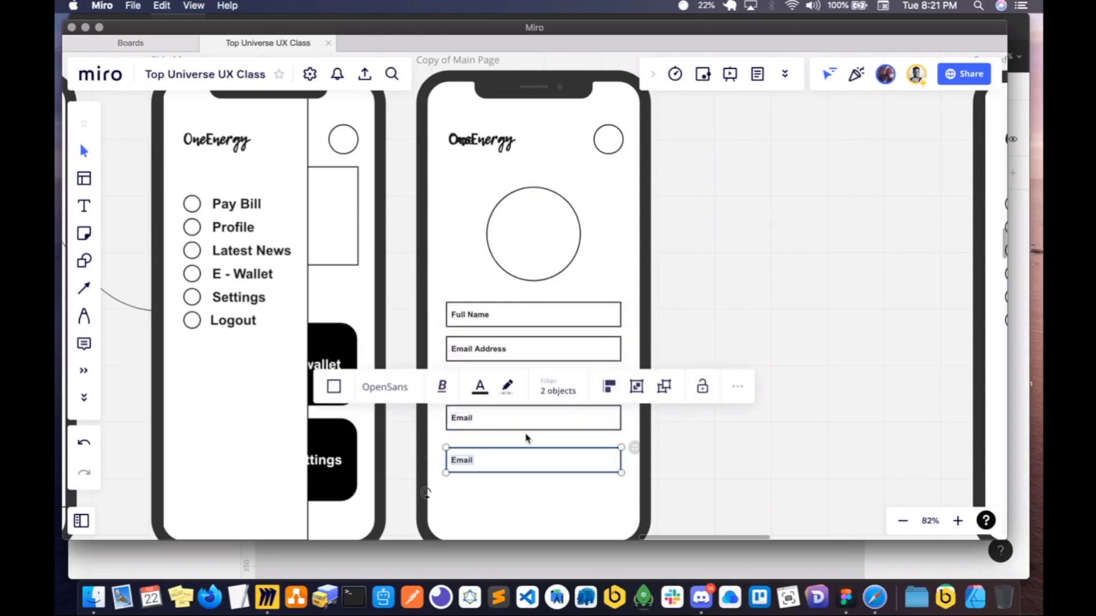
pyautogui.doubleClick(460, 462)
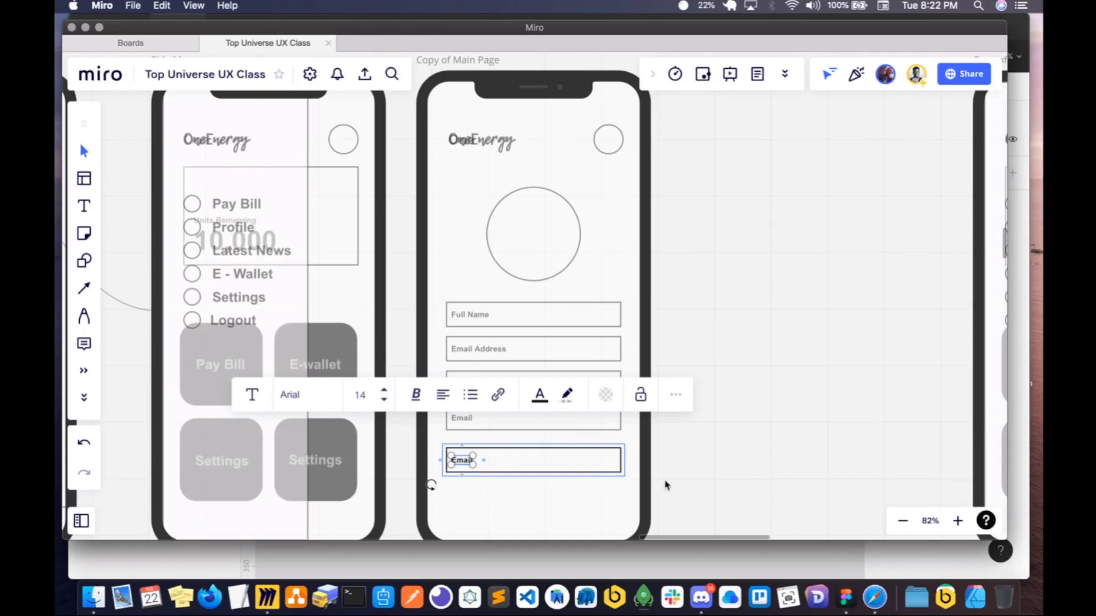
pyautogui.press('Escape')
pyautogui.click(536, 464)
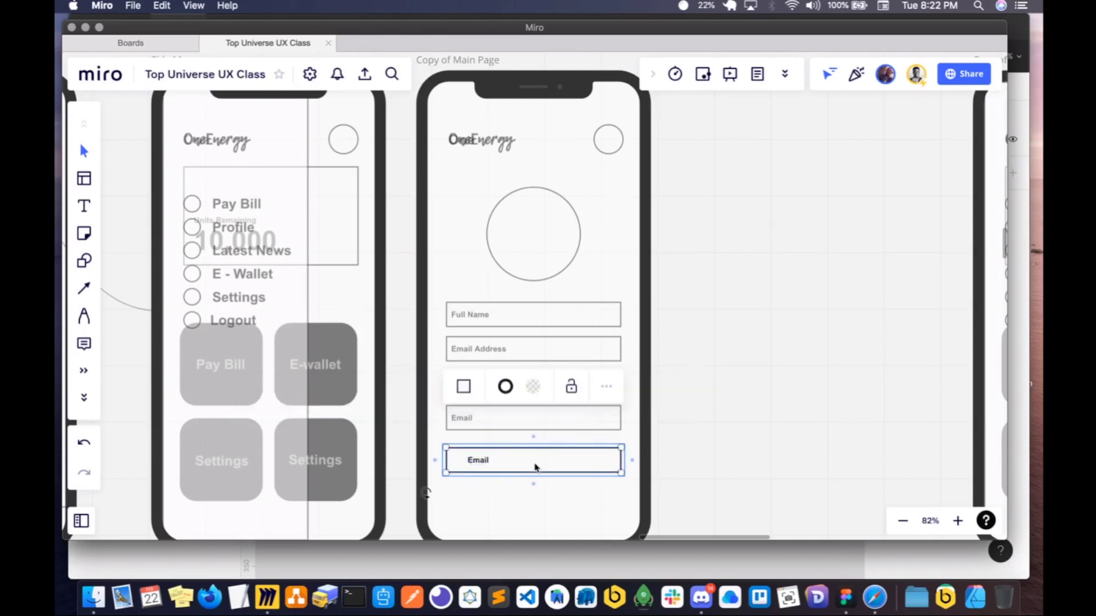
pyautogui.press('Delete')
pyautogui.click(482, 461)
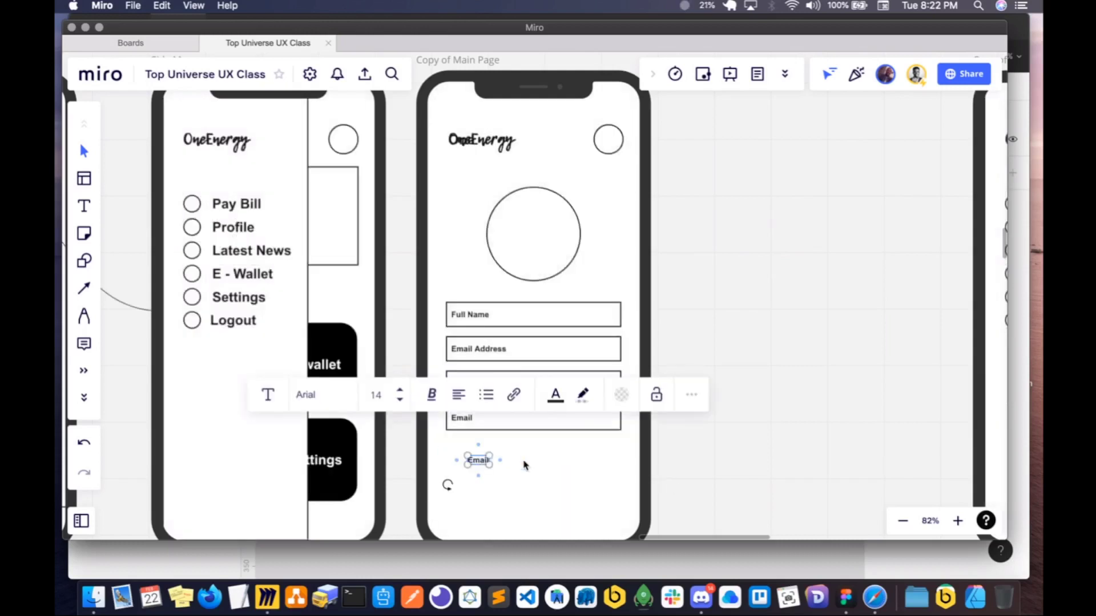
pyautogui.press('Delete')
# - Change the label of the username field on the profile screen to "Address"
pyautogui.click(474, 426)
pyautogui.click(477, 393)
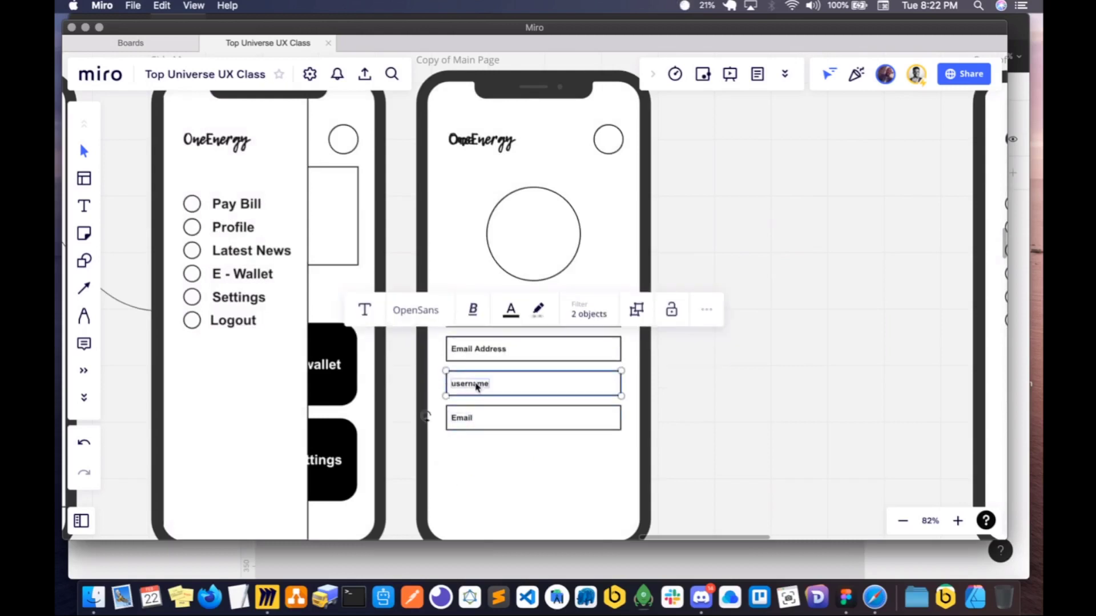
pyautogui.doubleClick(476, 393)
pyautogui.doubleClick(464, 390)
pyautogui.press('BackSpace')
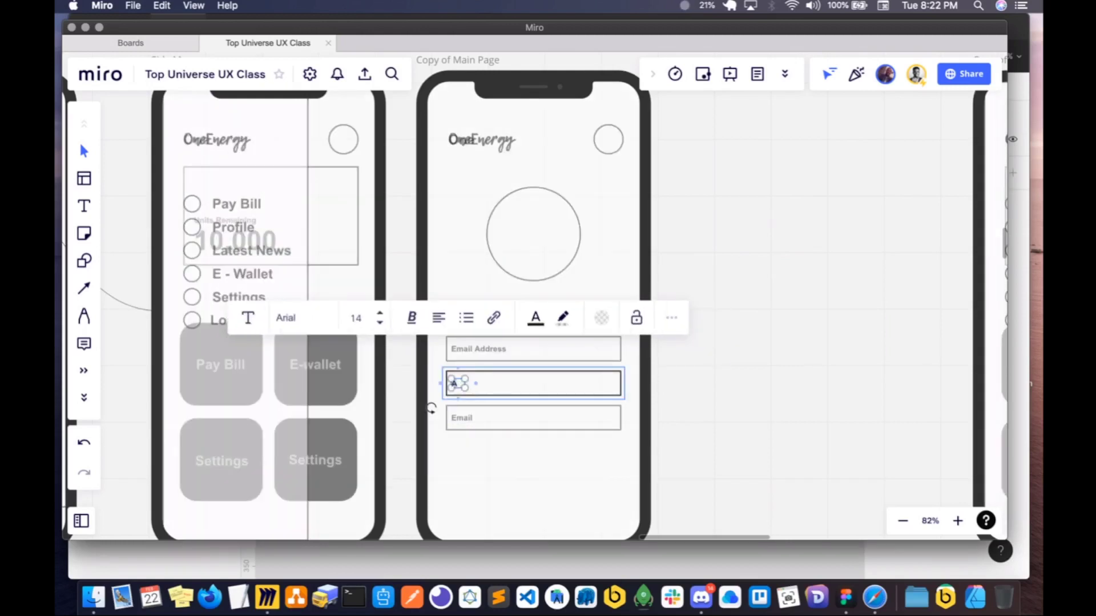
pyautogui.write('Address')
pyautogui.click(507, 451)
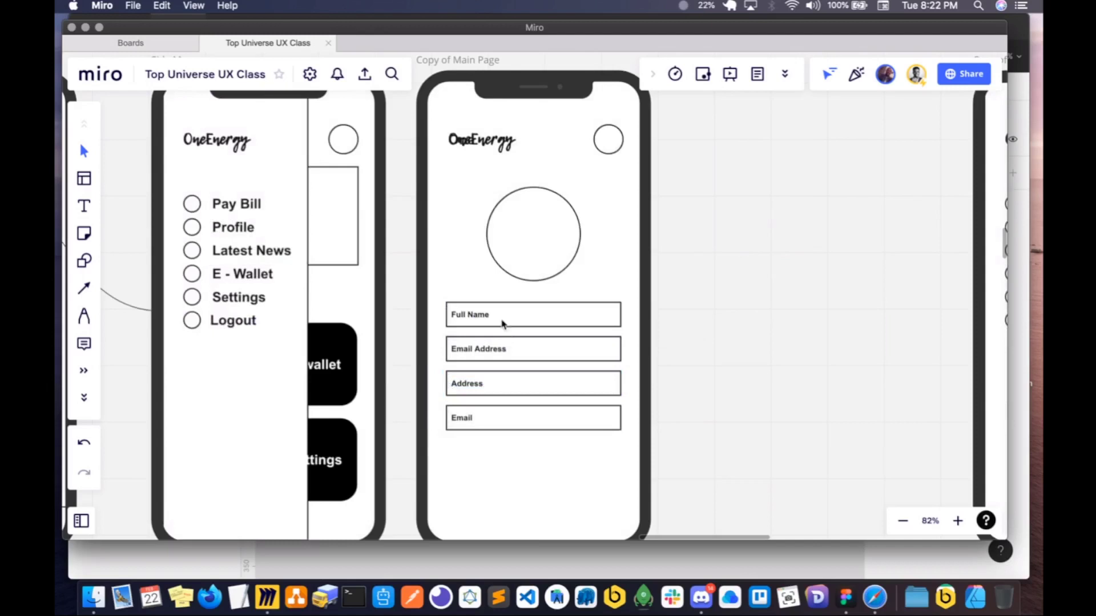
# - Change the label of the fourth profile field, below Address, to "Phone Number"
pyautogui.doubleClick(464, 419)
pyautogui.doubleClick(464, 420)
pyautogui.write('p')
pyautogui.press('BackSpace')
pyautogui.write('P')
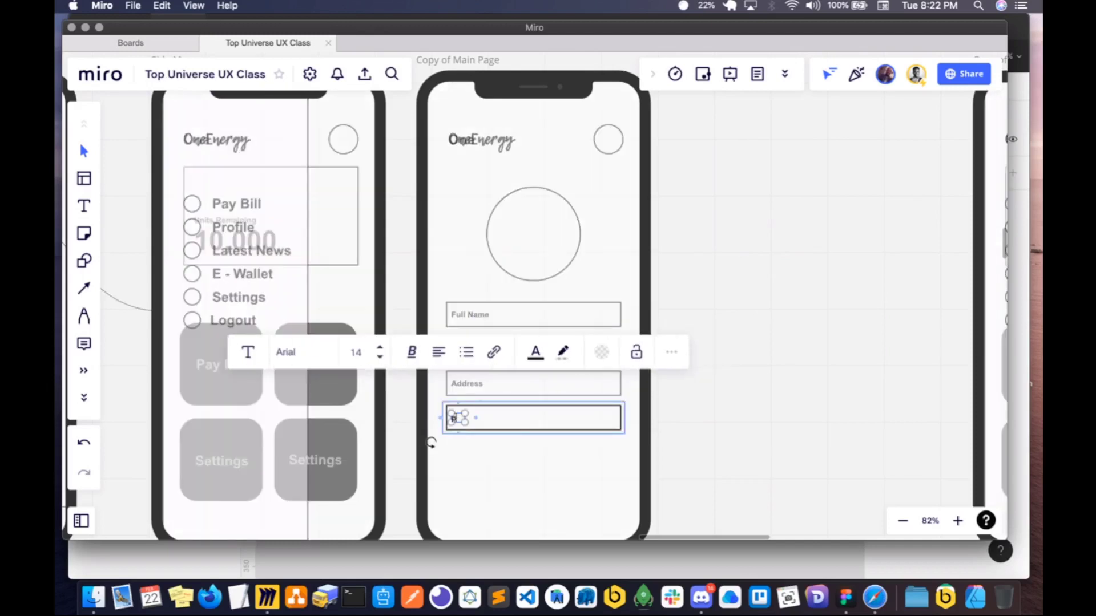
pyautogui.write('hone Number')
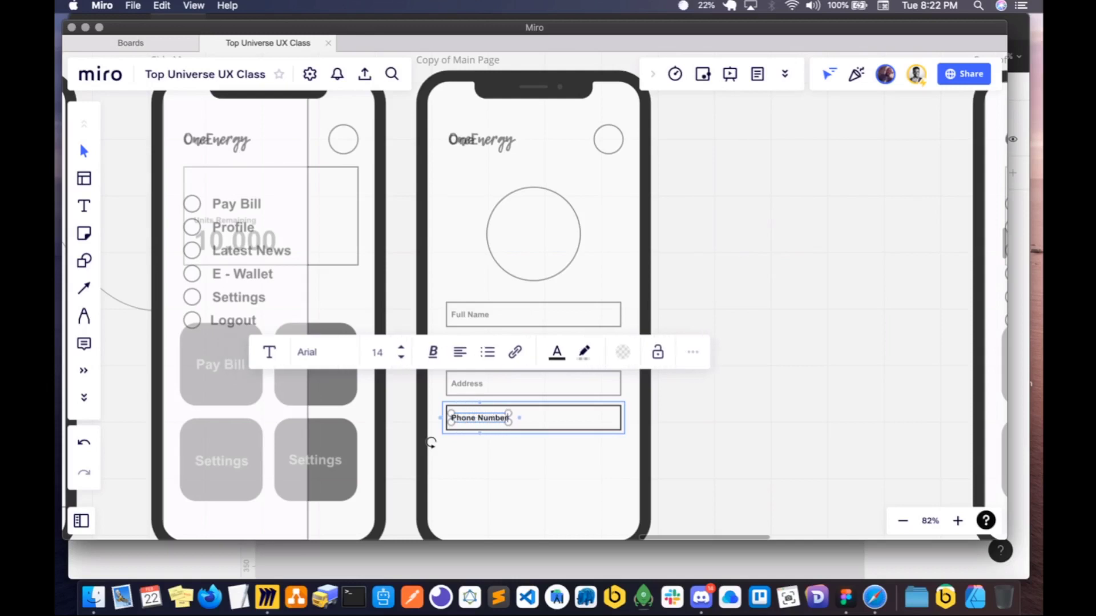
pyautogui.click(528, 508)
pyautogui.click(506, 420)
pyautogui.press('super+d')
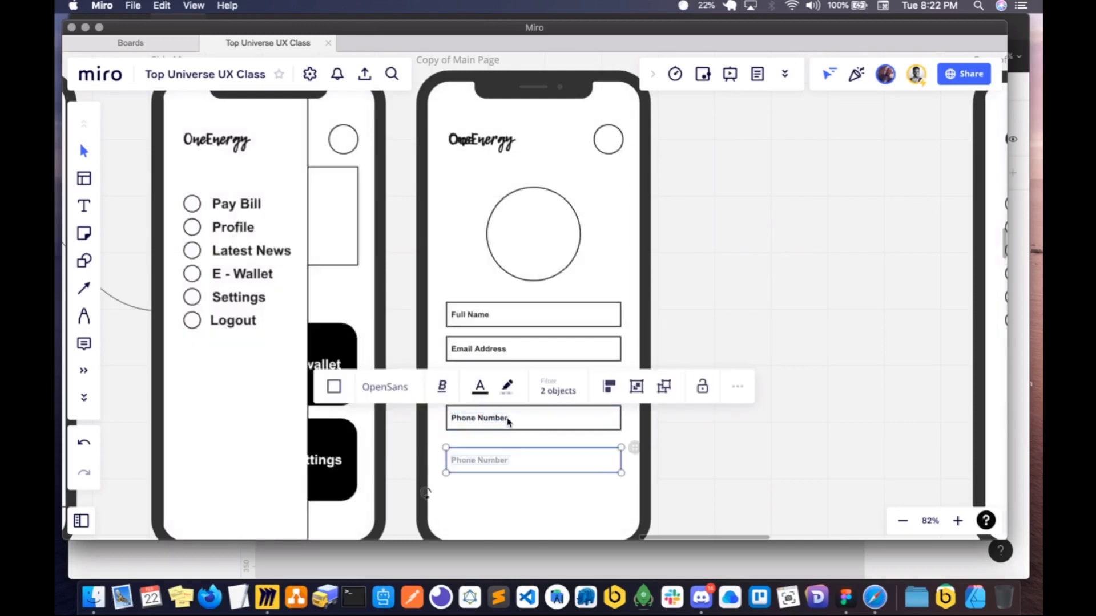
pyautogui.press('BackSpace')
# - Duplicate the black Facebook button bar from the Sign up screen and place the copy beneath the Phone Number field on the profile screen
pyautogui.scroll(-5, 517, 461)
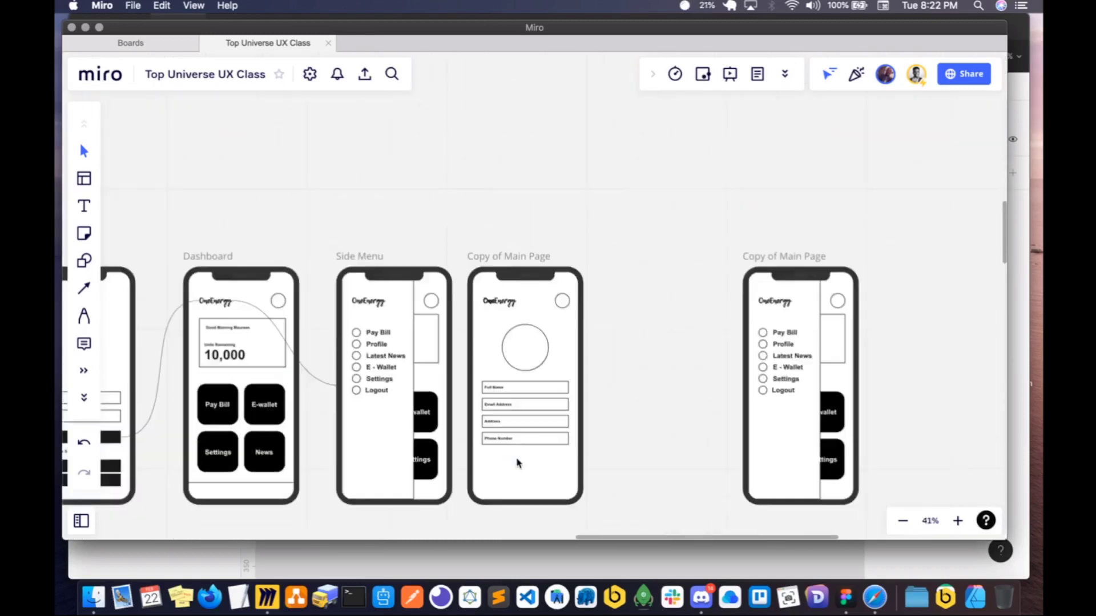
pyautogui.click(526, 349)
pyautogui.hscroll(-10, 531, 425)
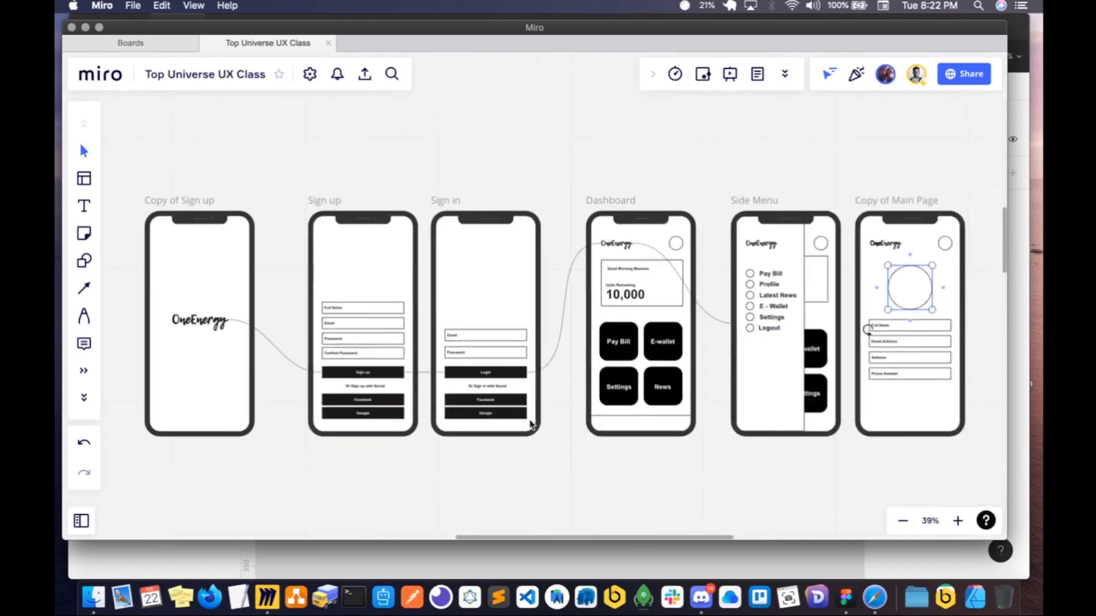
pyautogui.click(373, 396)
pyautogui.press('super+d')
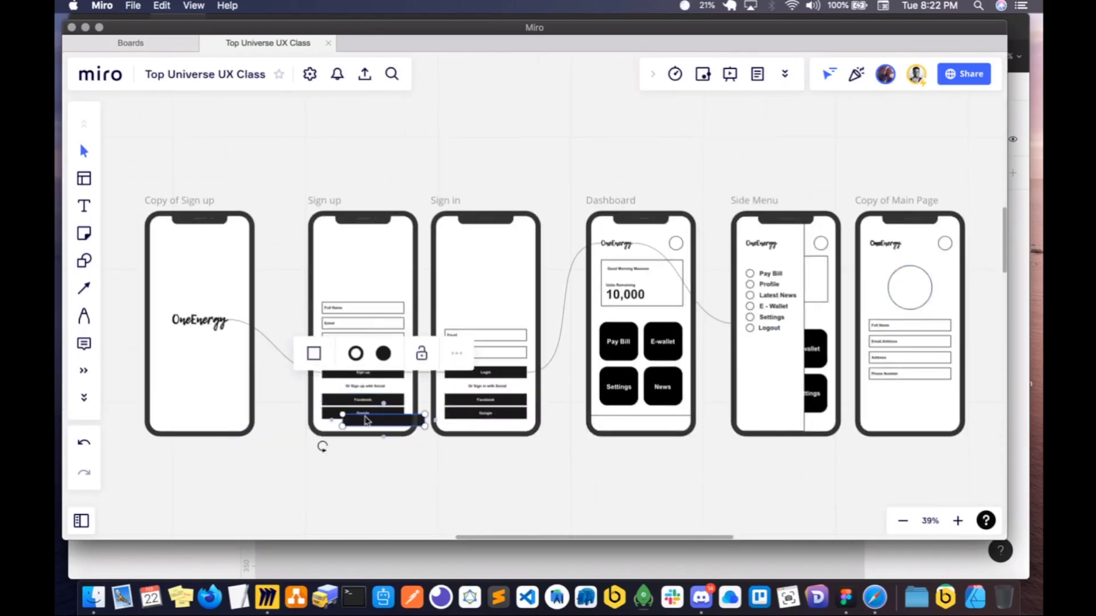
pyautogui.moveTo(365, 421); pyautogui.dragTo(894, 391)
# - Copy the Facebook label text from the Sign up screen and center it on the profile screen's black button
pyautogui.click(363, 399)
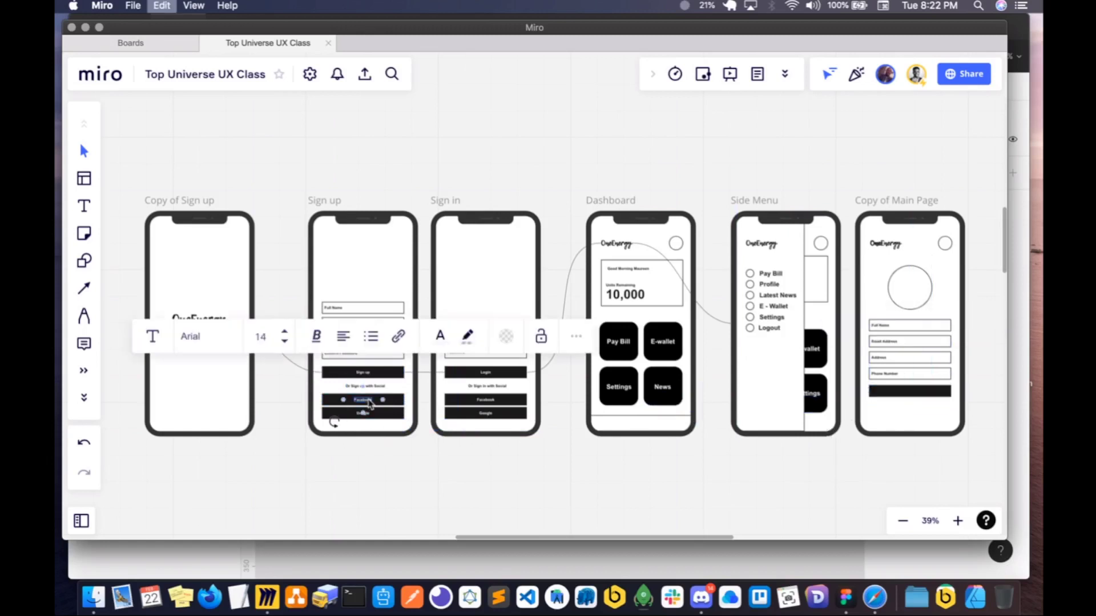
pyautogui.hscroll(5, 802, 407)
pyautogui.scroll(5, 608, 406)
pyautogui.keyDown('super'); pyautogui.click(612, 404); pyautogui.keyUp('super')
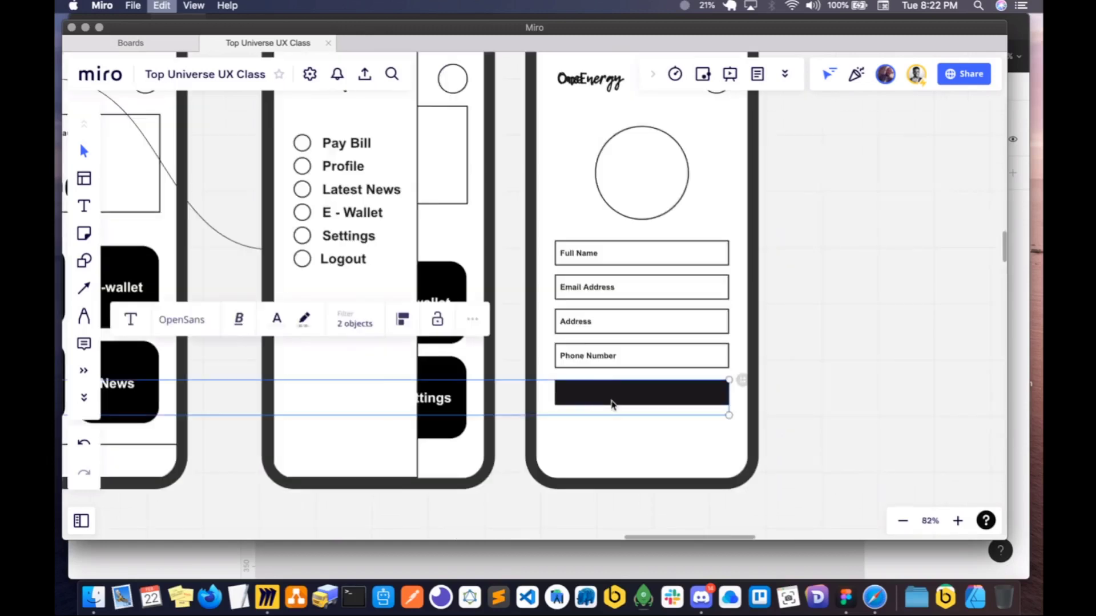
pyautogui.press('super+v')
pyautogui.moveTo(612, 402); pyautogui.dragTo(635, 394)
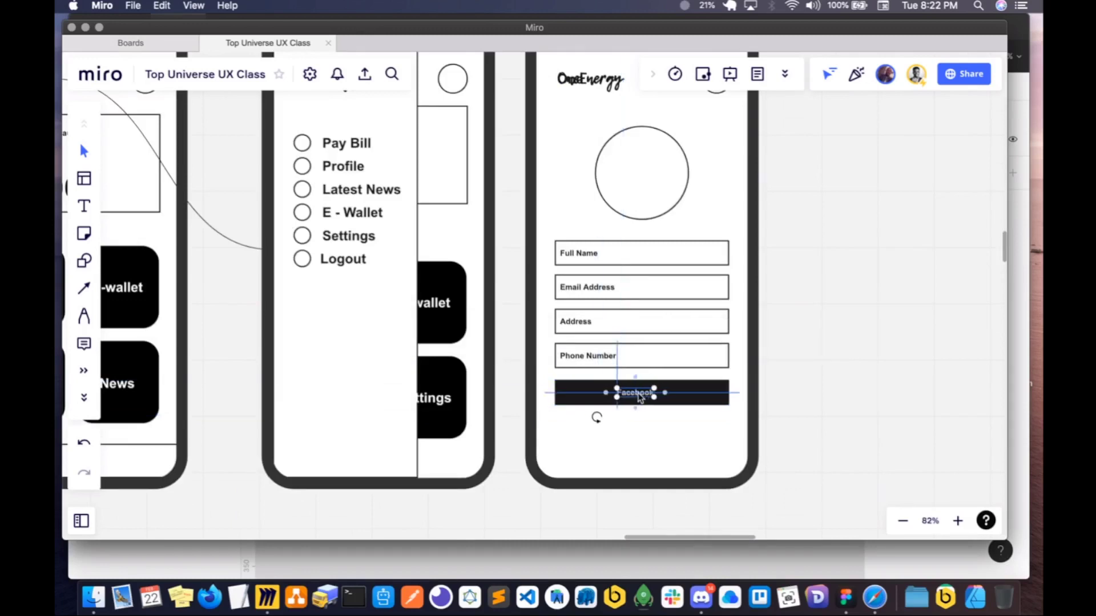
# - Change the text on the profile screen's black button to "Update Profile"
pyautogui.click(679, 398)
pyautogui.hscroll(2, 679, 398)
pyautogui.click(591, 398)
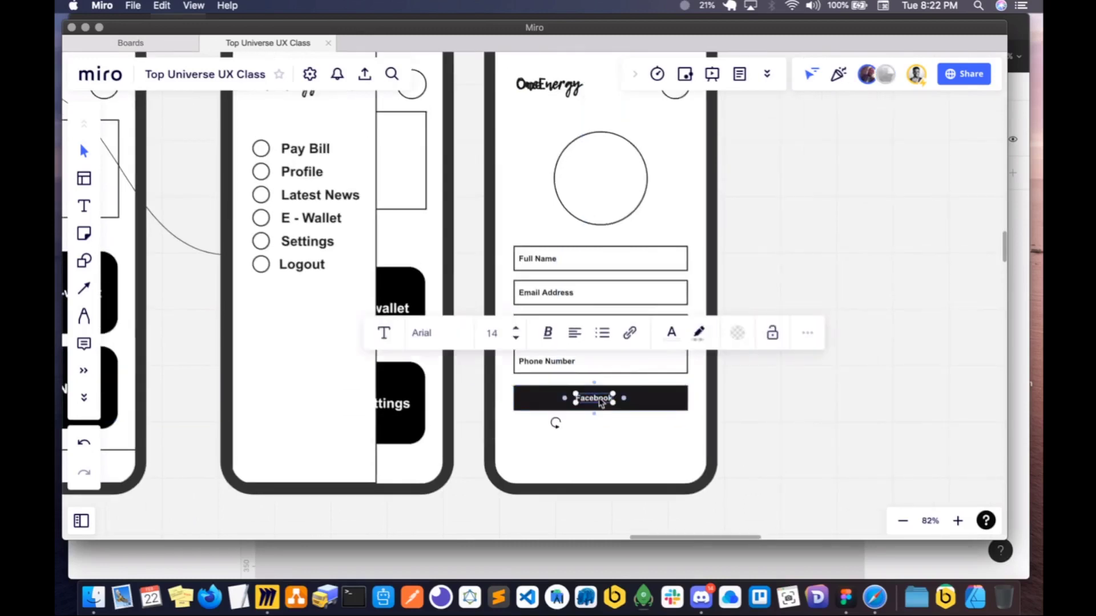
pyautogui.doubleClick(586, 398)
pyautogui.write('Update P')
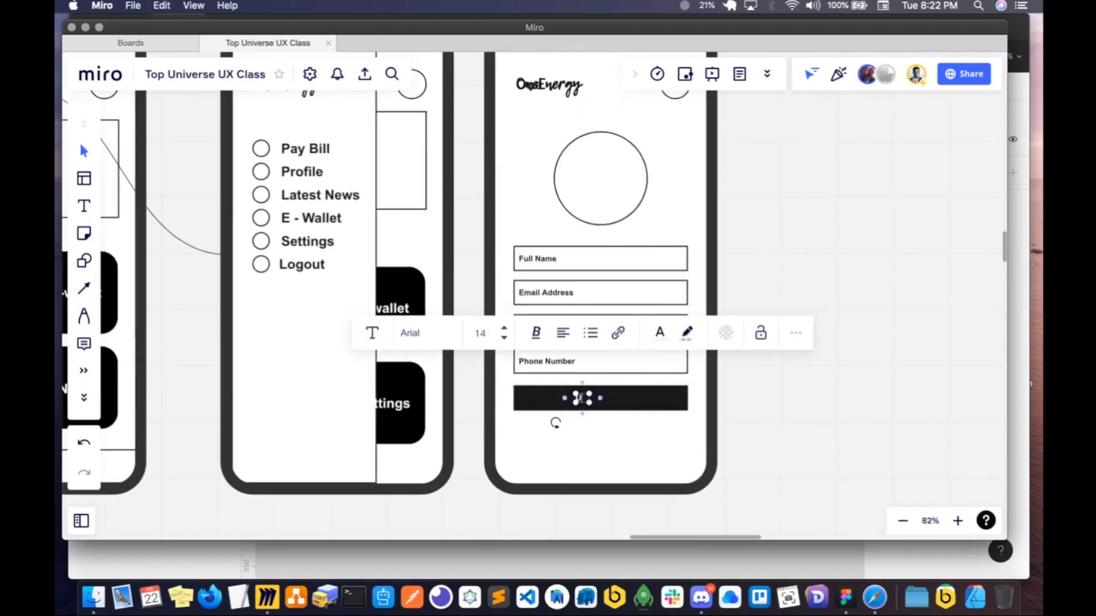
pyautogui.write('rofile')
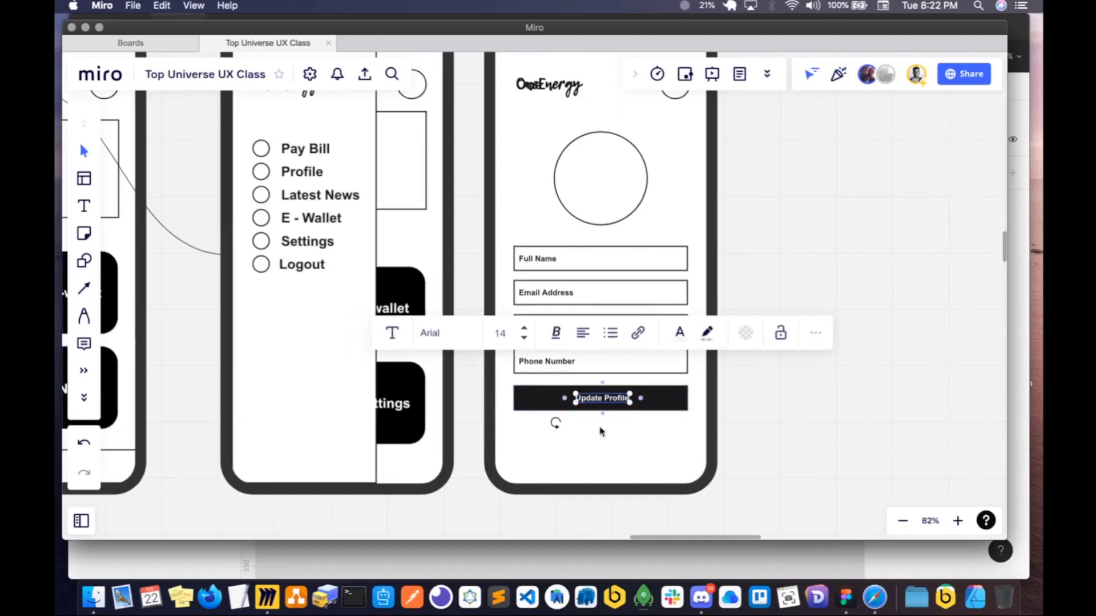
pyautogui.press('Escape')
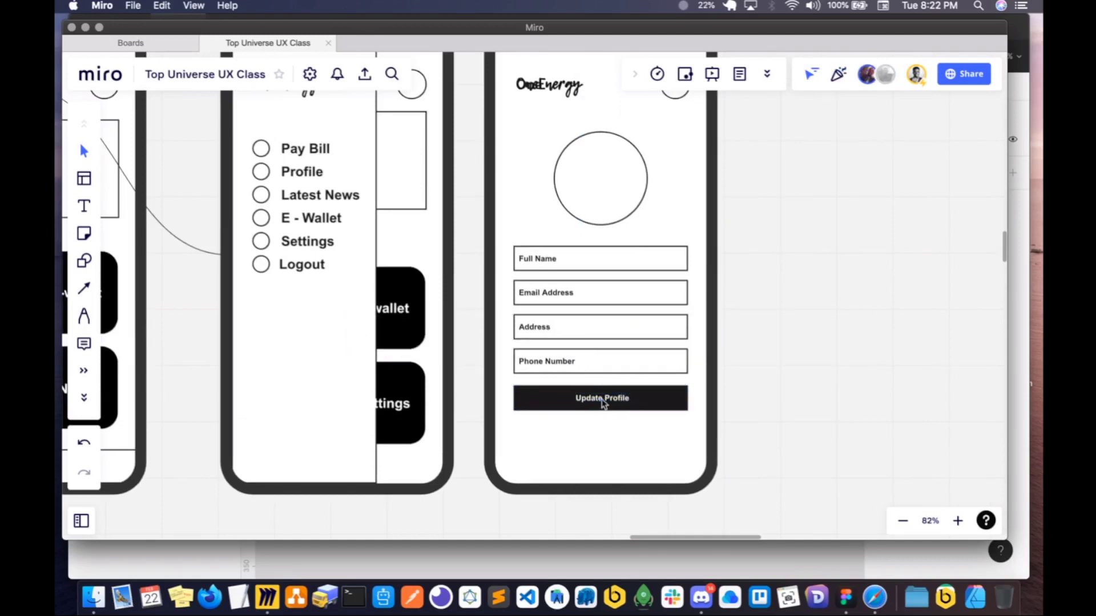
# - Duplicate the large profile circle, shrink the copy to a small badge and place it on the large circle's lower-right edge
pyautogui.scroll(3, 612, 453)
pyautogui.hscroll(-2, 611, 452)
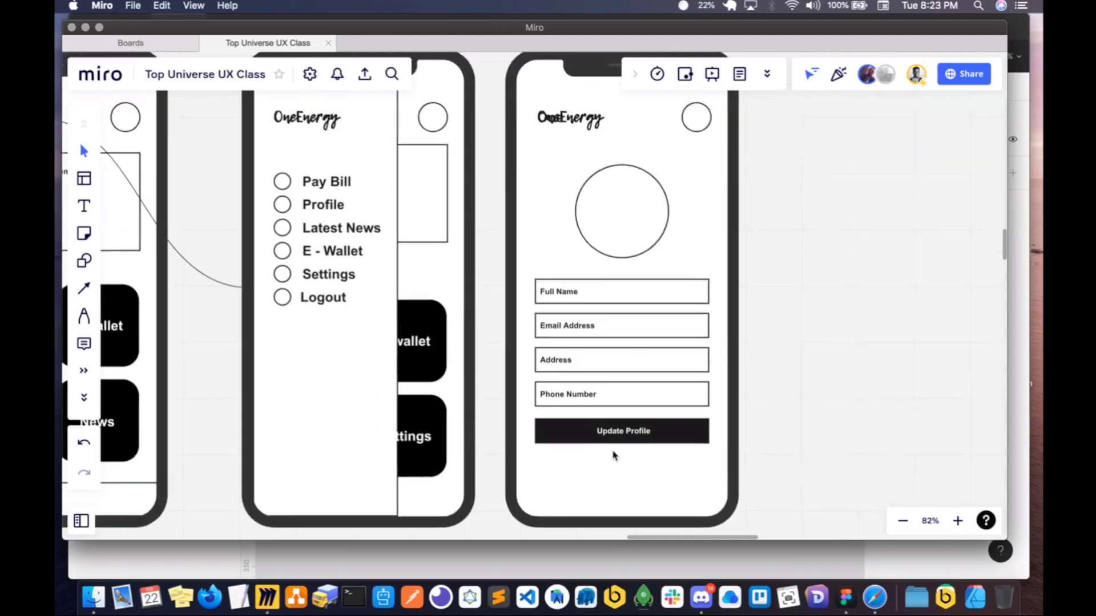
pyautogui.click(608, 224)
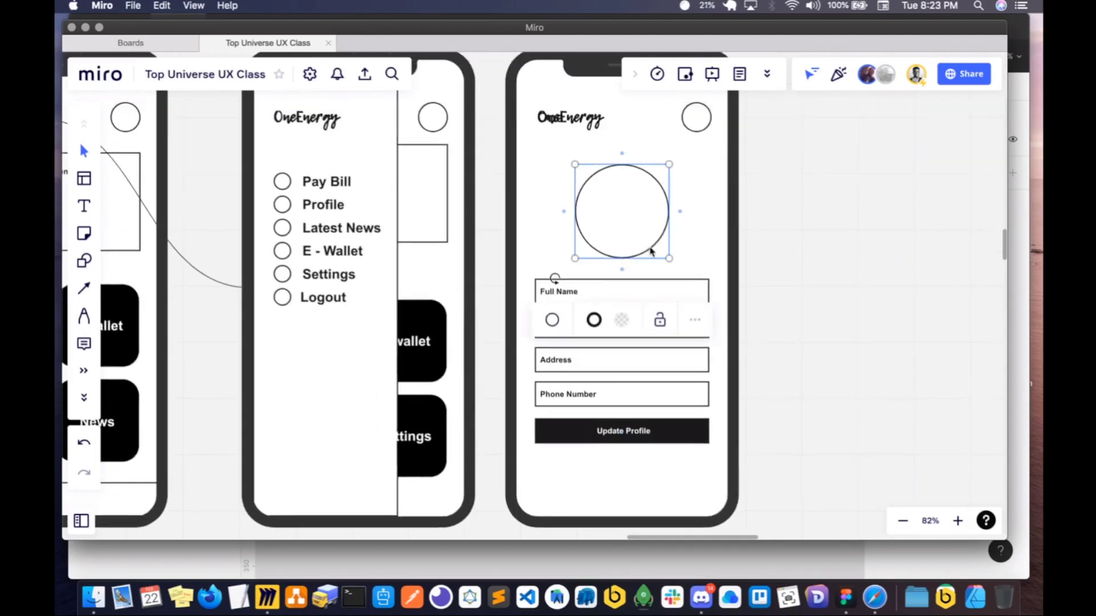
pyautogui.scroll(1, 650, 251)
pyautogui.hscroll(1, 650, 251)
pyautogui.press('super+d')
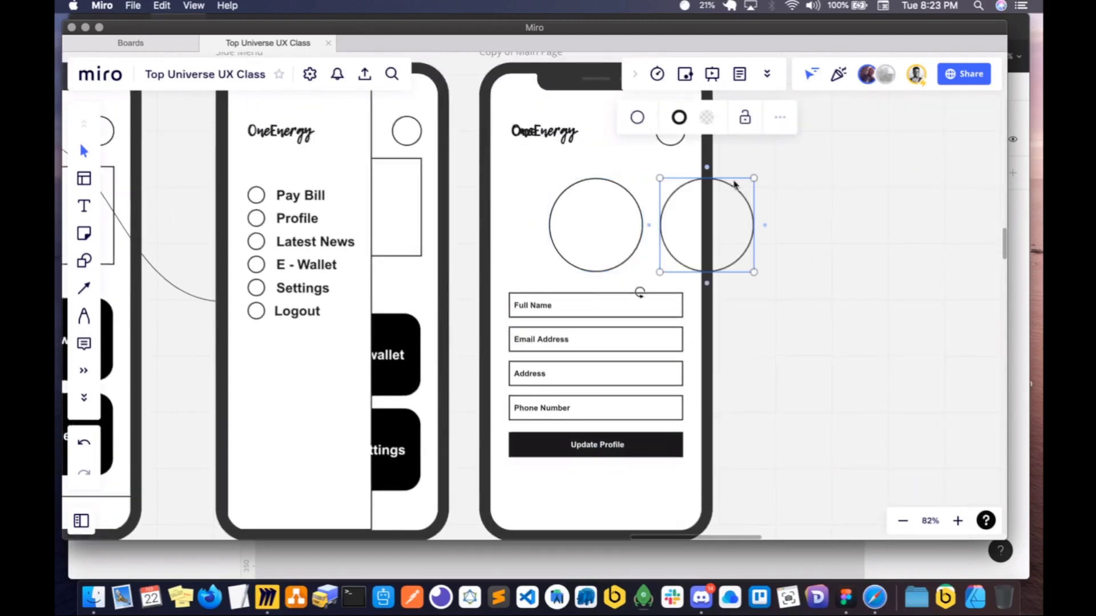
pyautogui.moveTo(734, 184); pyautogui.dragTo(635, 263)
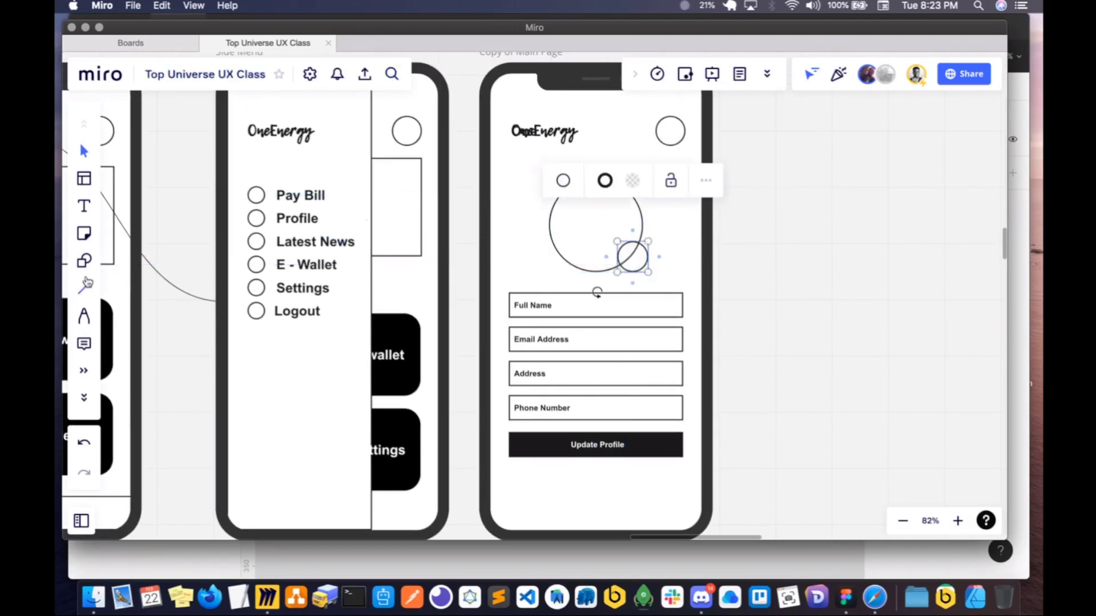
# - Fill the small badge circle with black and make it slightly smaller on the profile circle's edge
pyautogui.click(634, 183)
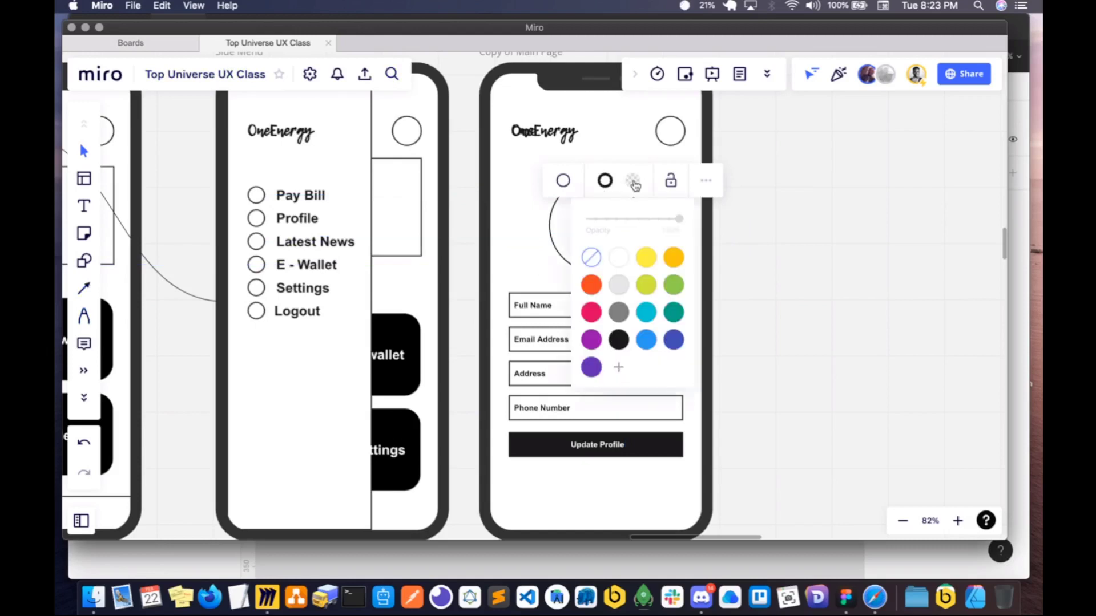
pyautogui.click(618, 341)
pyautogui.click(755, 245)
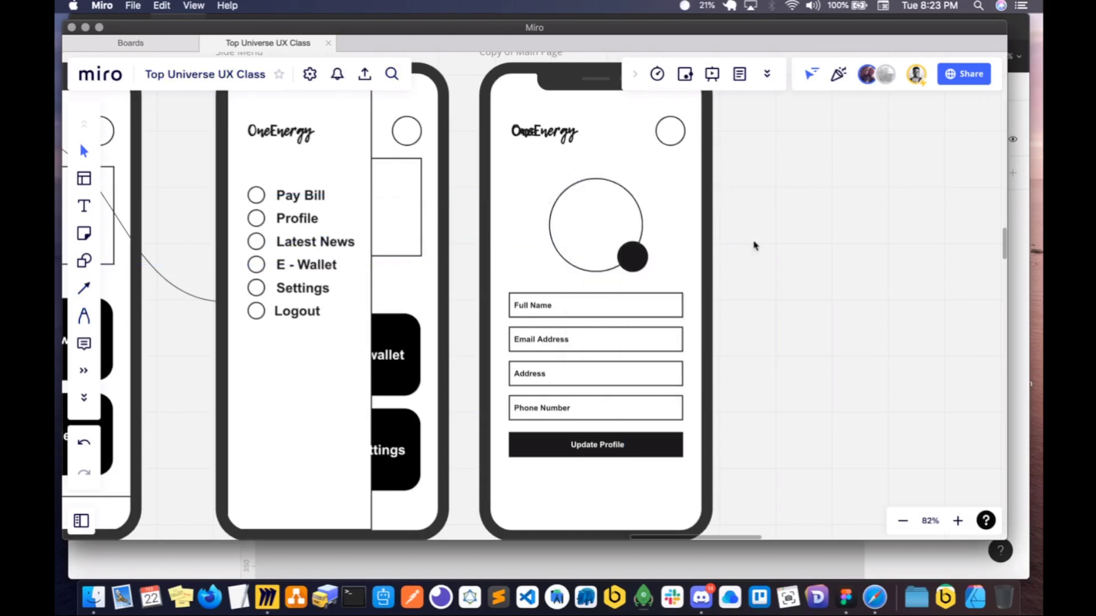
pyautogui.click(624, 262)
pyautogui.moveTo(639, 275); pyautogui.dragTo(641, 272)
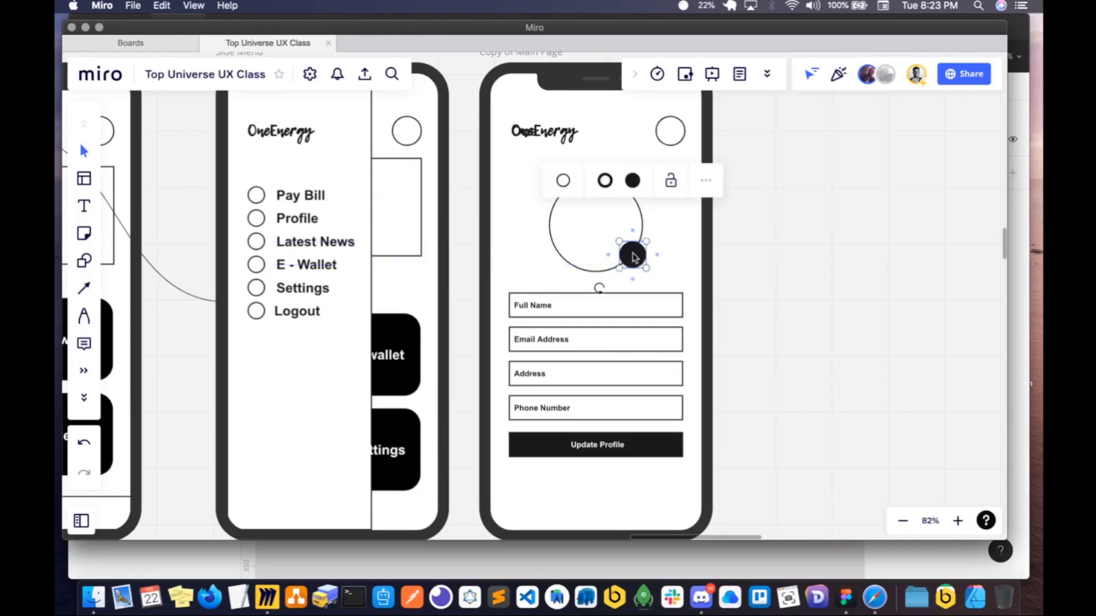
pyautogui.click(594, 215)
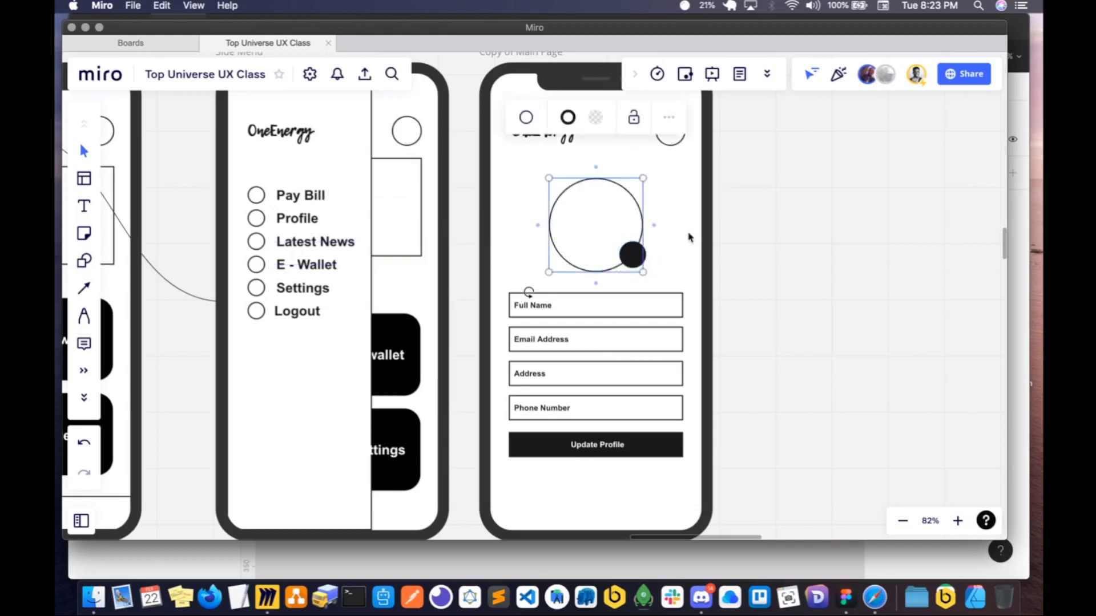
pyautogui.click(690, 238)
pyautogui.scroll(-1, 690, 238)
pyautogui.scroll(-5, 652, 249)
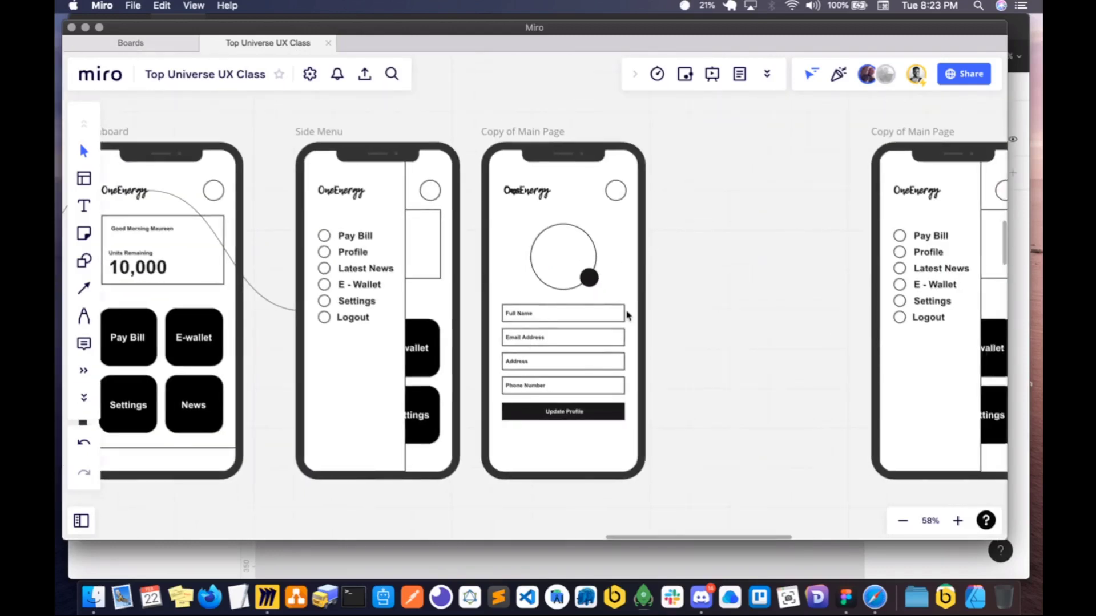
pyautogui.hscroll(-5, 535, 331)
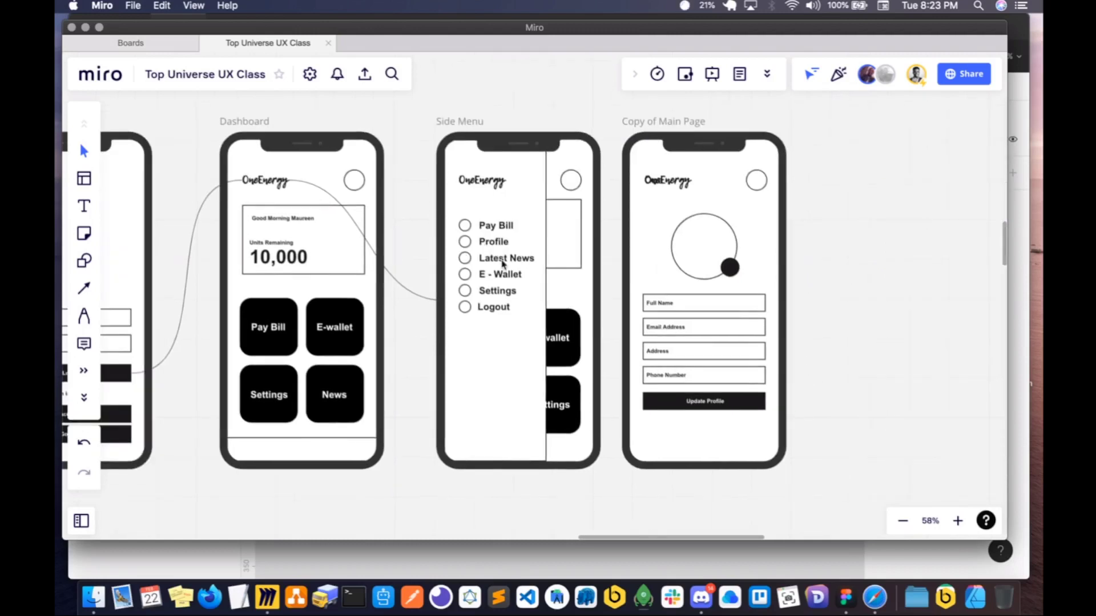
pyautogui.hscroll(4, 503, 263)
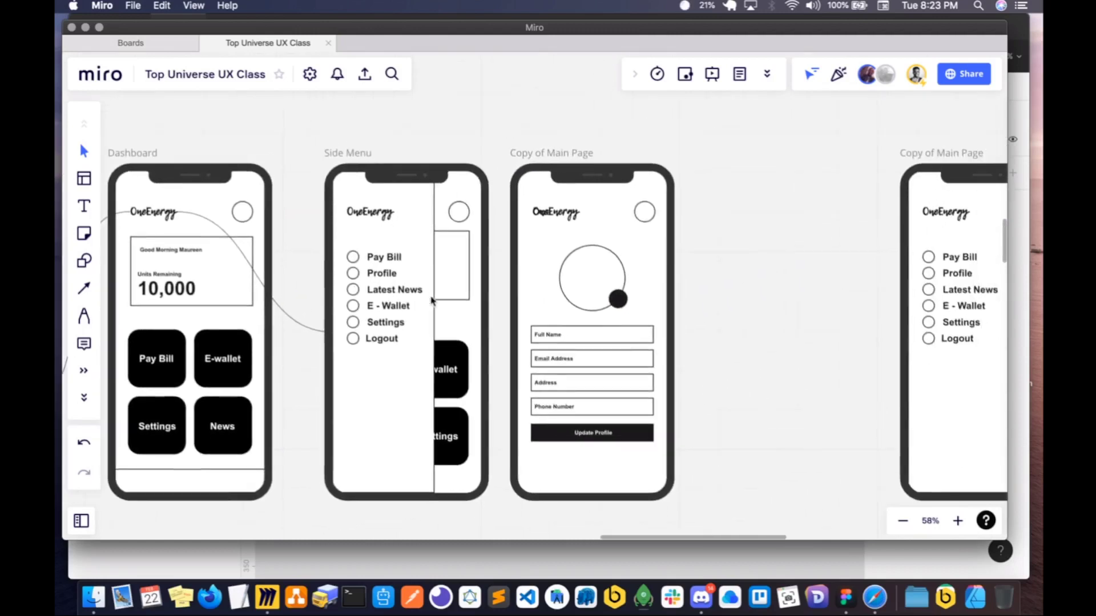
pyautogui.click(382, 294)
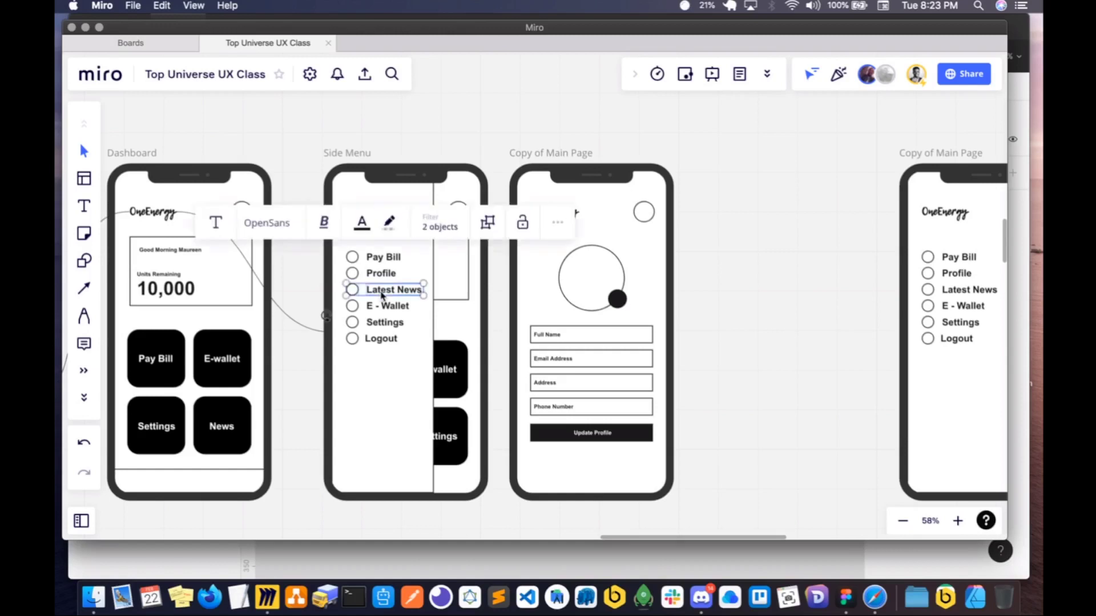
# - Delete the spare Copy of Main Page phone frame containing the side menu, along with all its contents
pyautogui.hscroll(5, 875, 227)
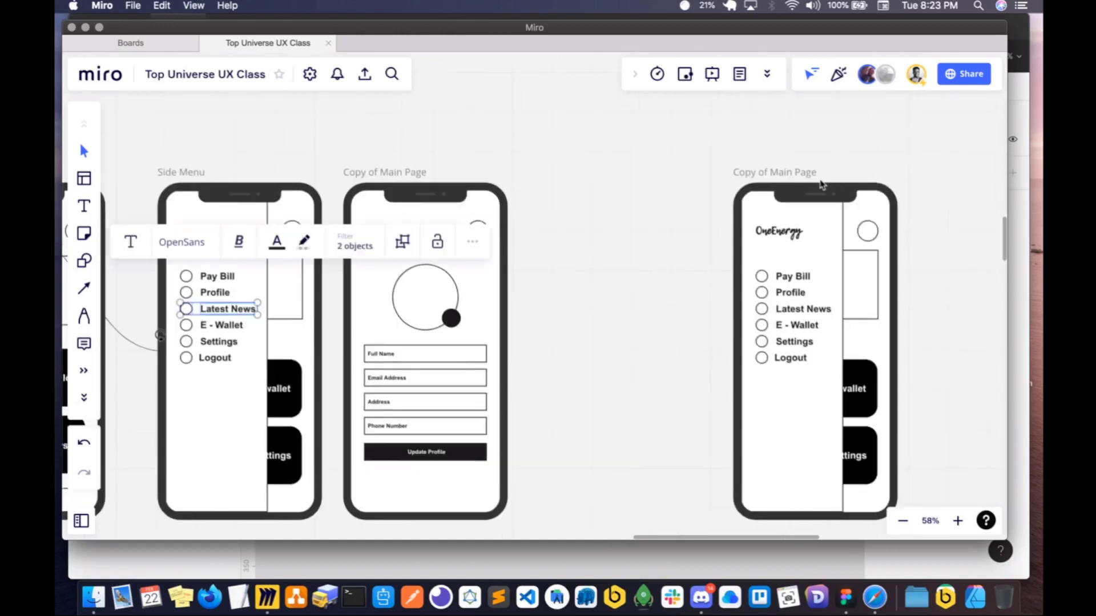
pyautogui.click(817, 174)
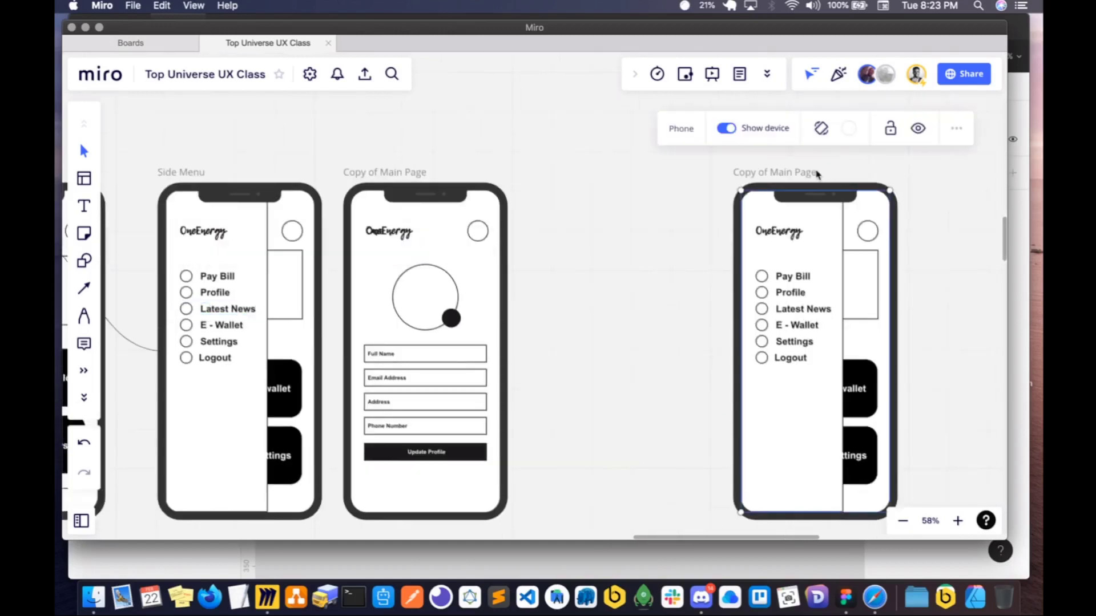
pyautogui.press('Delete')
pyautogui.moveTo(713, 174); pyautogui.dragTo(933, 536)
pyautogui.press('Delete')
pyautogui.hscroll(-3, 741, 398)
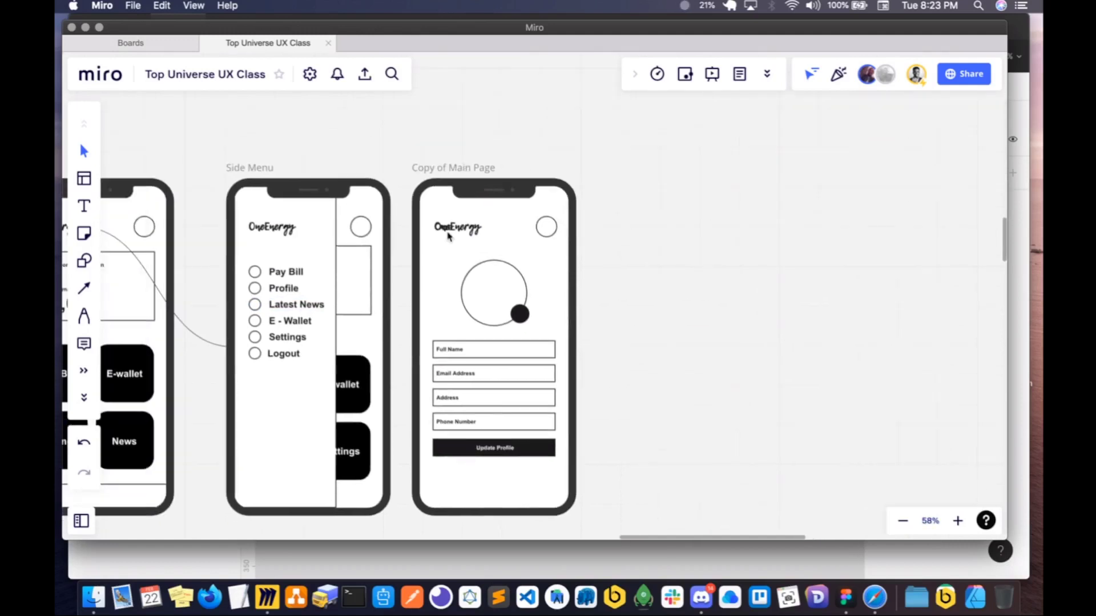
pyautogui.scroll(5, 435, 221)
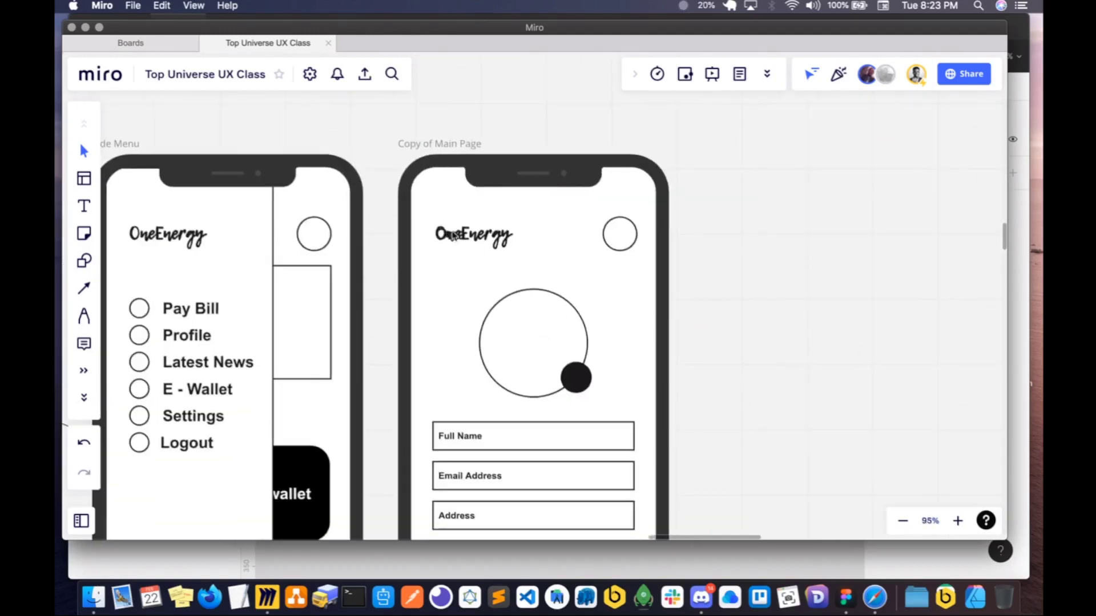
# - Delete the stray text overlapping the OneEnergy logo on the profile screen and realign the logo near the screen's left edge
pyautogui.moveTo(445, 227); pyautogui.dragTo(465, 231)
pyautogui.click(442, 237)
pyautogui.press('Delete')
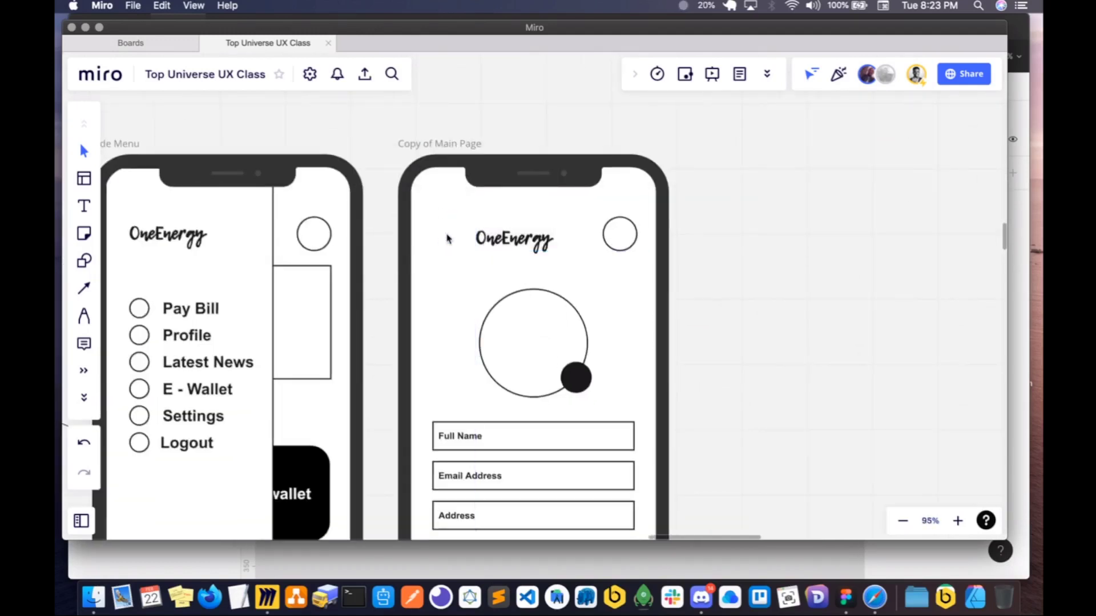
pyautogui.click(478, 234)
pyautogui.moveTo(471, 229); pyautogui.dragTo(452, 234)
# - Duplicate the whole profile phone frame with its contents, placing the copy beside the original
pyautogui.click(414, 144)
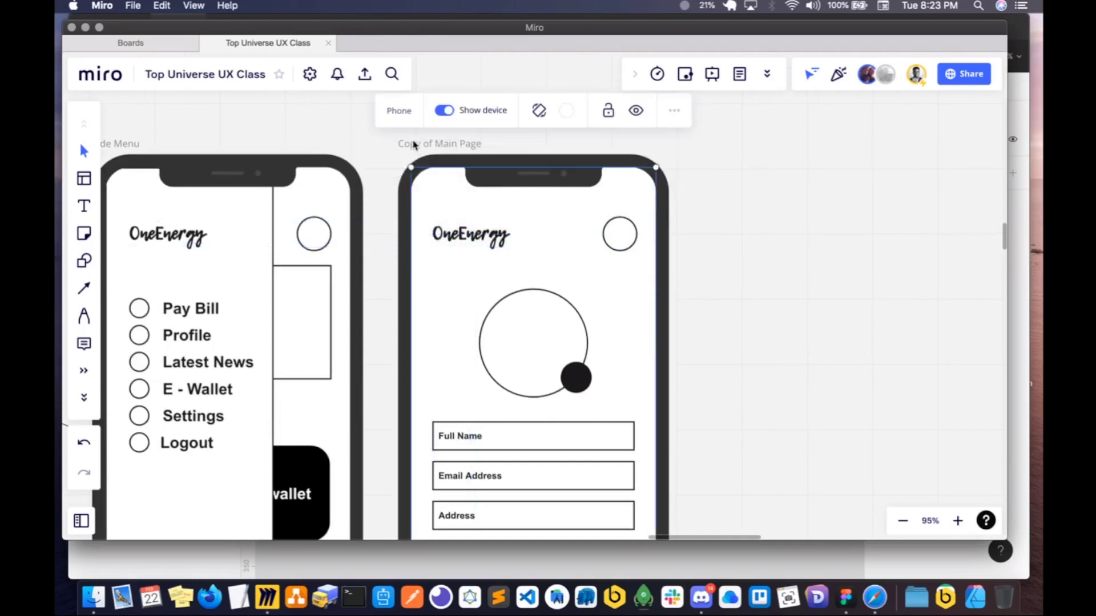
pyautogui.press('super+d')
pyautogui.press('-')
pyautogui.press('-')
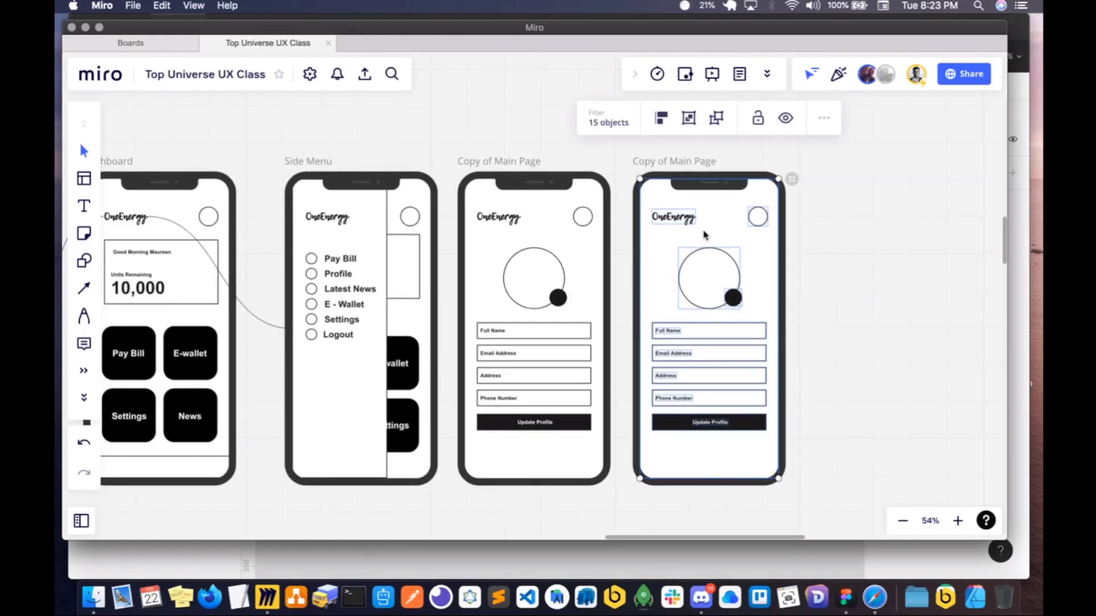
pyautogui.click(813, 227)
# - Delete the large profile circle and its black badge from the duplicated phone screen
pyautogui.click(673, 218)
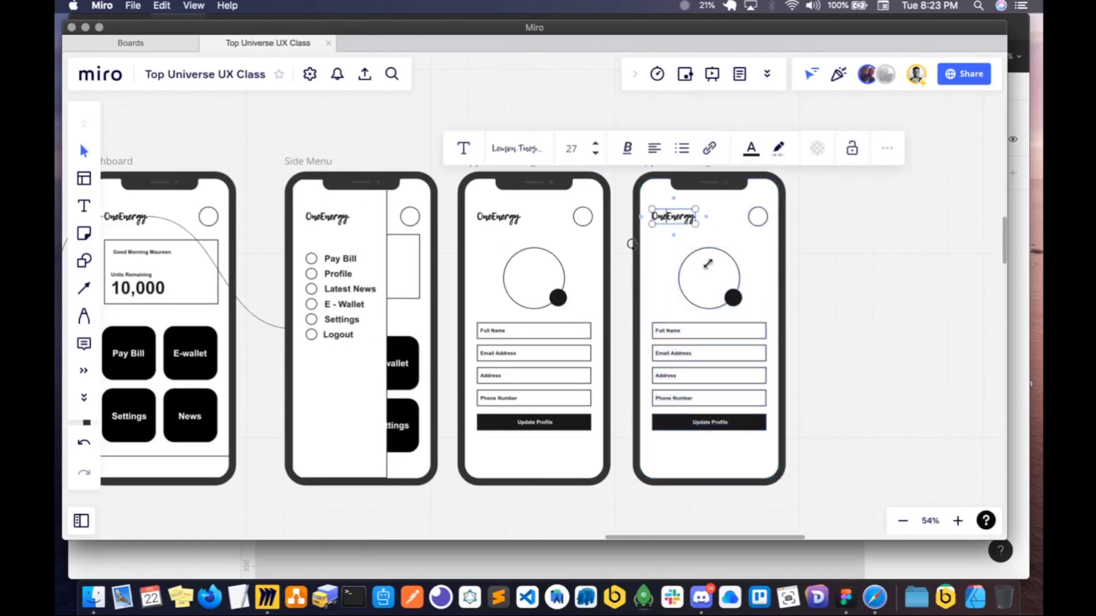
pyautogui.click(744, 257)
pyautogui.click(736, 290)
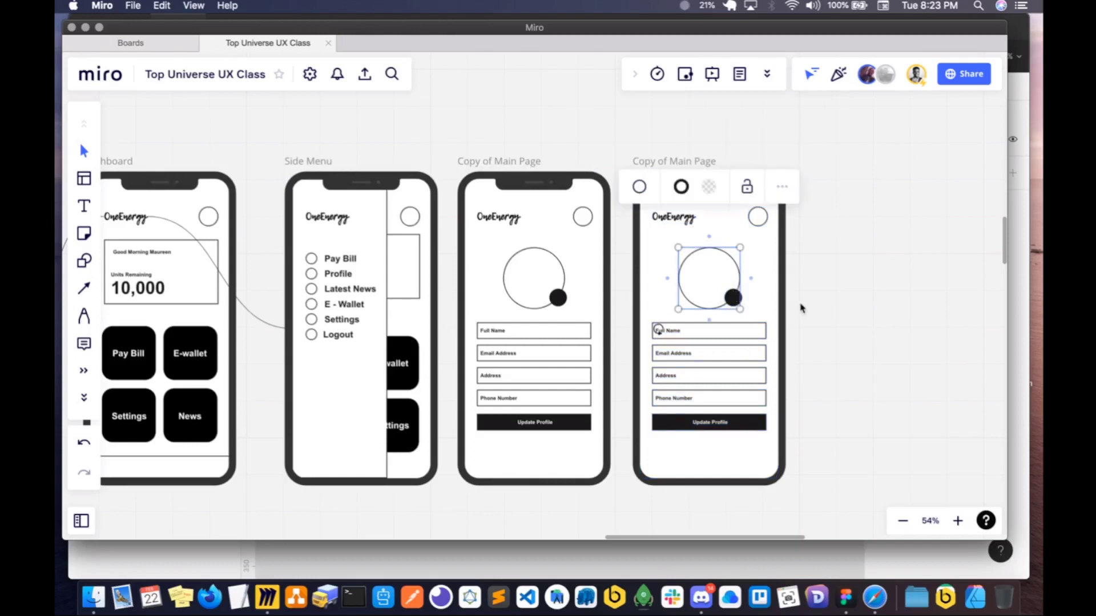
pyautogui.moveTo(803, 304); pyautogui.dragTo(615, 279)
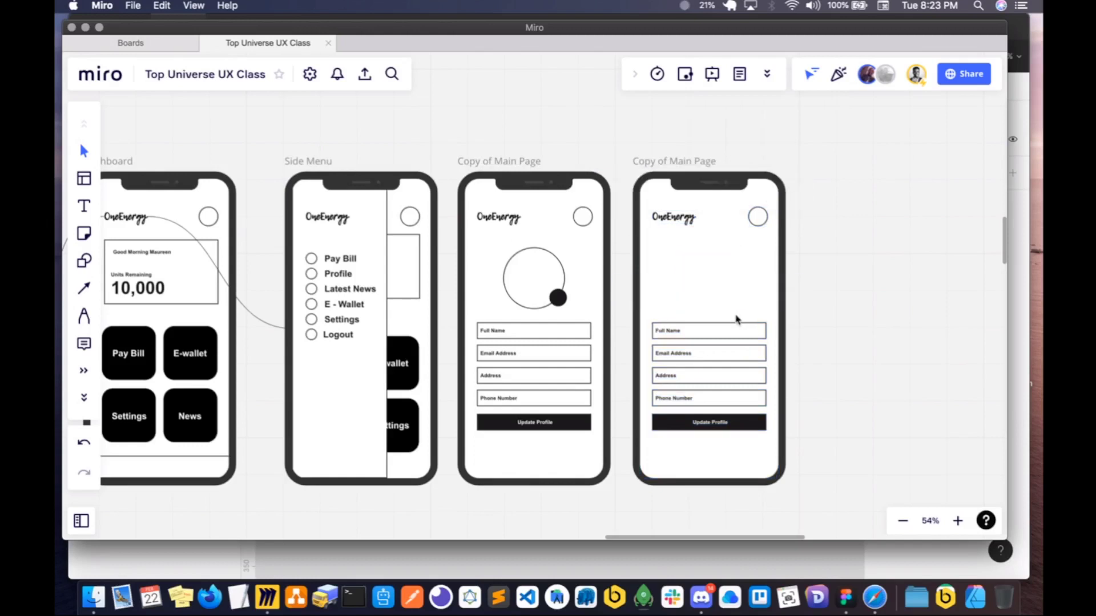
# - Delete the four form fields and the Update Profile button from the duplicated screen, keeping the logo and header circle
pyautogui.click(714, 329)
pyautogui.click(648, 309)
pyautogui.click(721, 331)
pyautogui.click(715, 346)
pyautogui.keyDown('shift'); pyautogui.click(713, 354); pyautogui.keyUp('shift')
pyautogui.keyDown('shift'); pyautogui.click(710, 375); pyautogui.keyUp('shift')
pyautogui.keyDown('shift'); pyautogui.click(709, 398); pyautogui.keyUp('shift')
pyautogui.keyDown('shift'); pyautogui.click(714, 422); pyautogui.keyUp('shift')
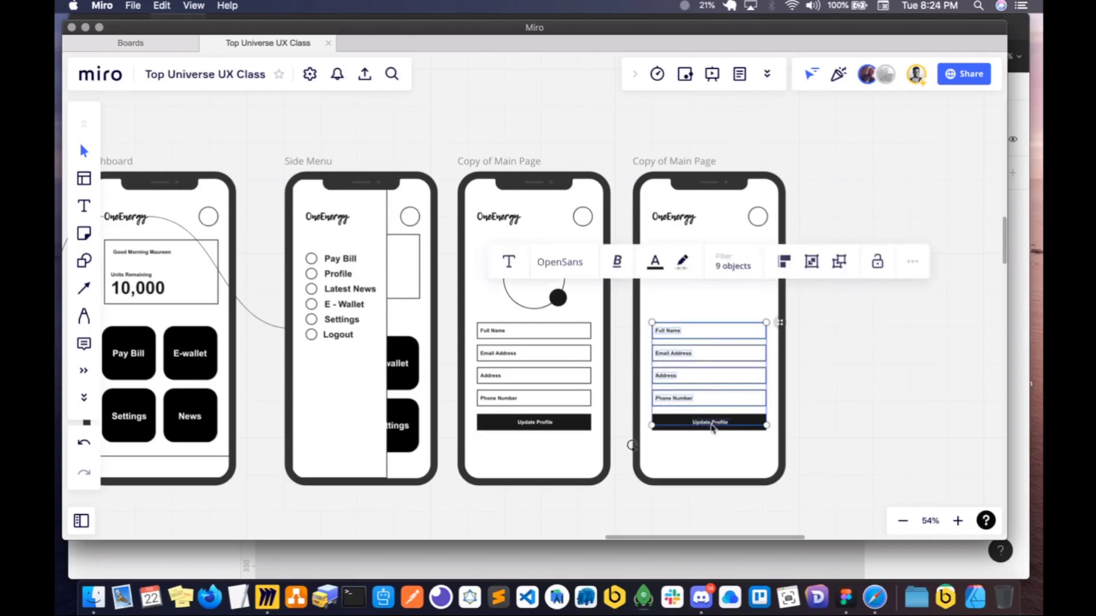
pyautogui.press('Delete')
pyautogui.click(675, 428)
pyautogui.press('Delete')
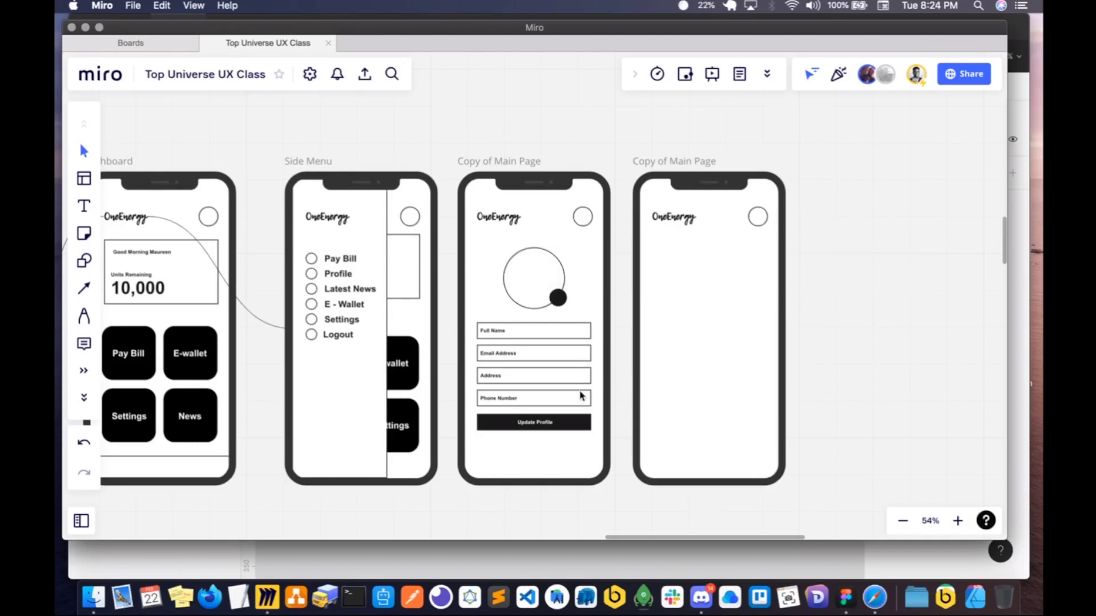
# - Copy the Email Address field onto the new screen below the logo and enlarge its outline into a tall box
pyautogui.click(503, 356)
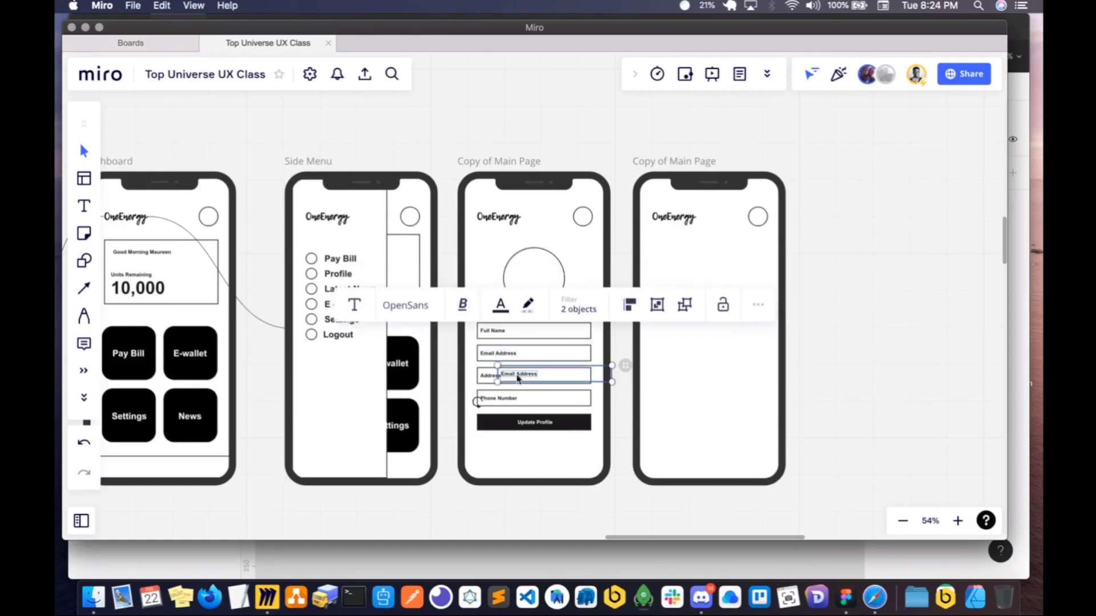
pyautogui.moveTo(503, 358); pyautogui.dragTo(671, 264)
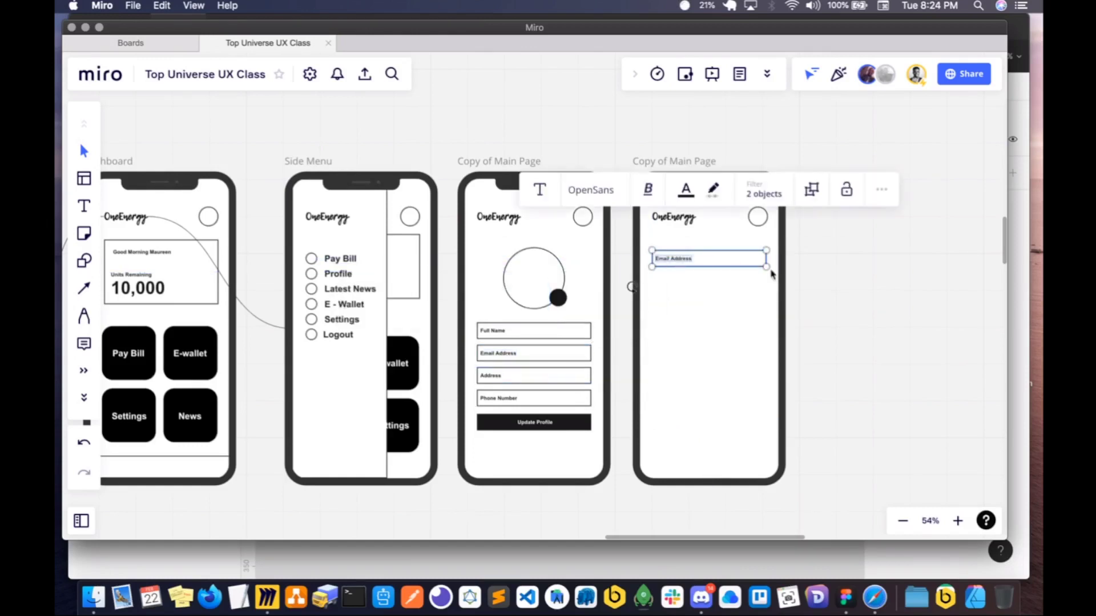
pyautogui.moveTo(766, 267); pyautogui.dragTo(756, 313)
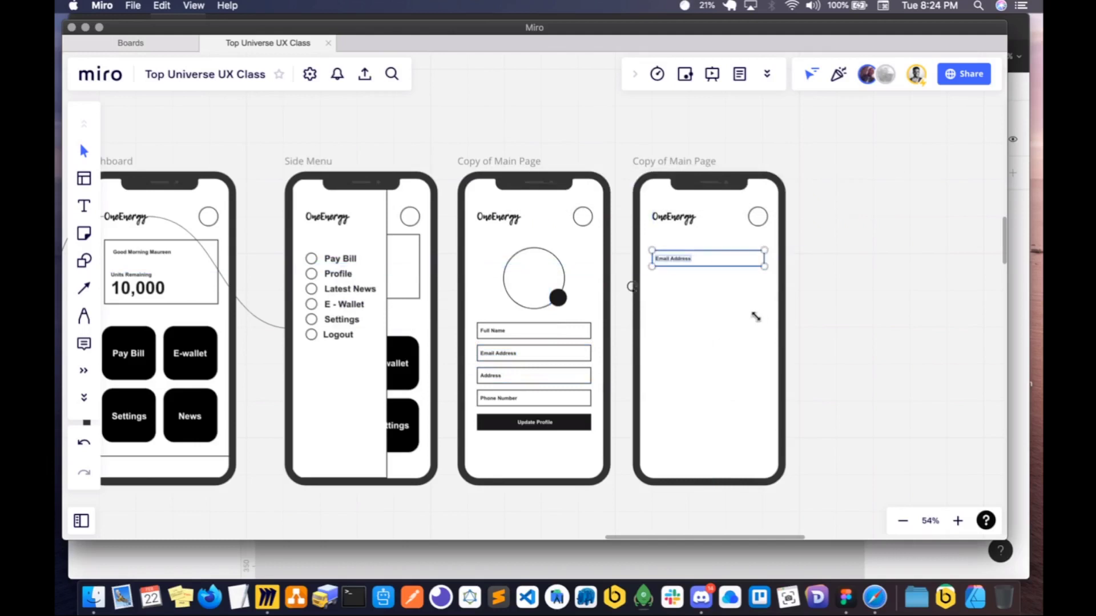
pyautogui.moveTo(699, 268); pyautogui.dragTo(693, 322)
pyautogui.scroll(5, 693, 322)
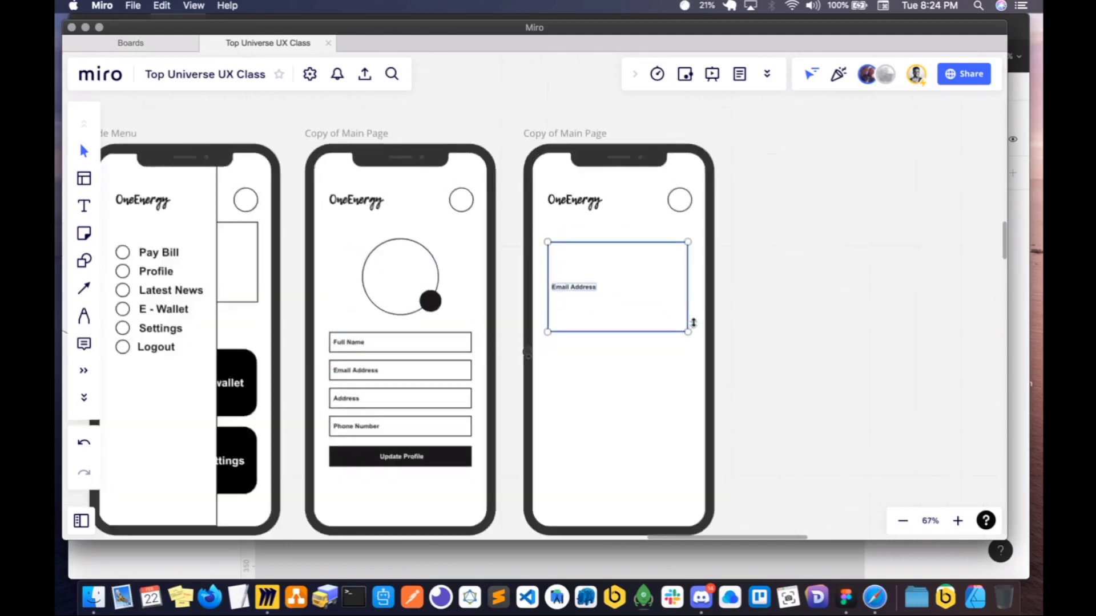
pyautogui.moveTo(687, 353); pyautogui.dragTo(689, 359)
pyautogui.click(609, 402)
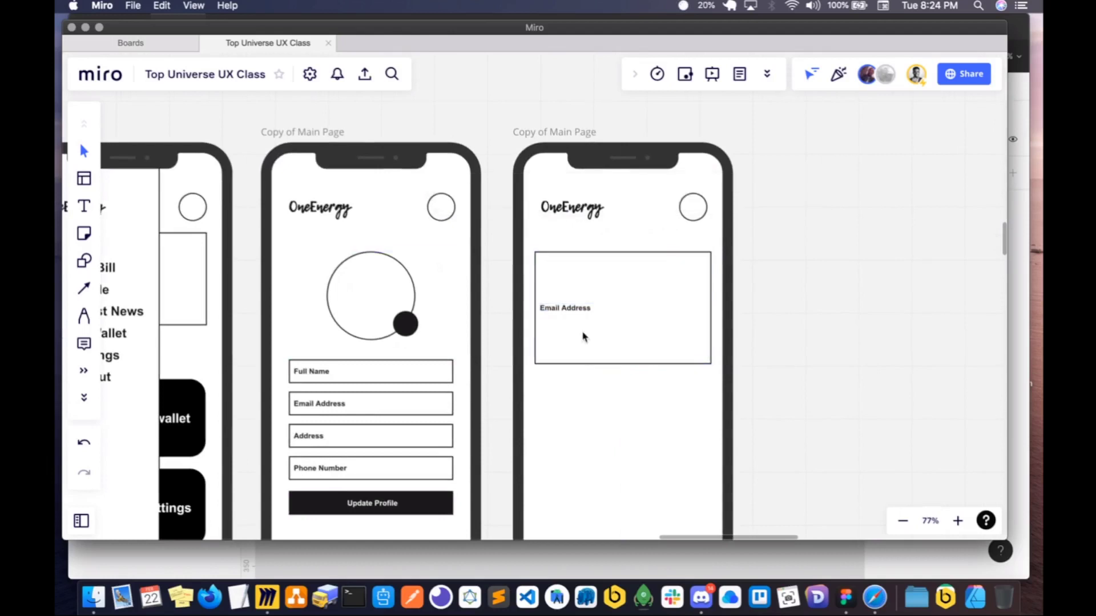
# - Separate the Email Address text from its box, parking the empty box outside the phone and keeping the text on the screen
pyautogui.click(571, 307)
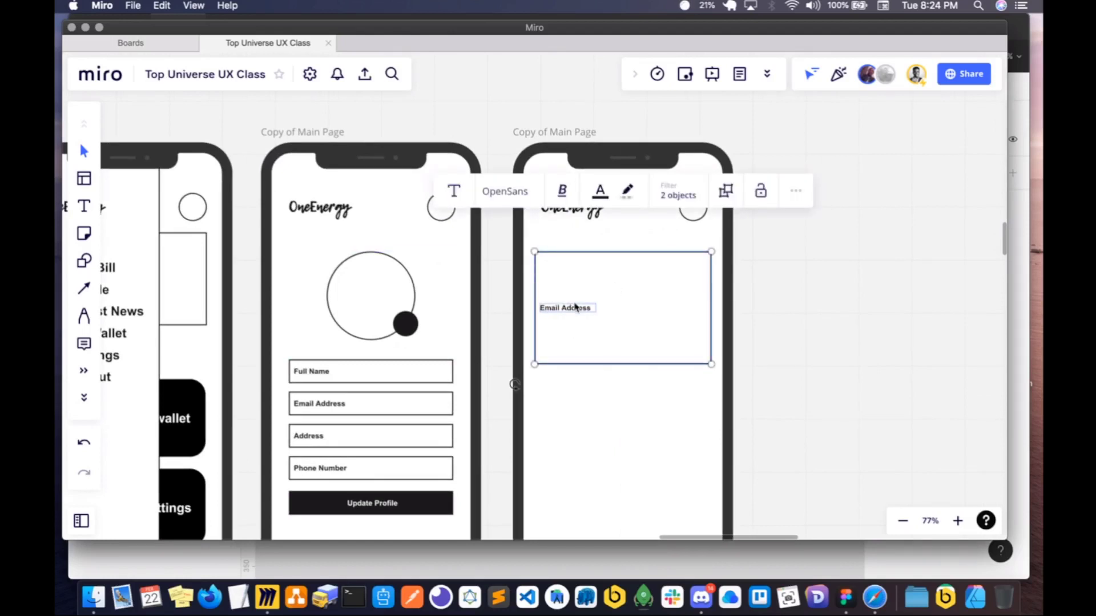
pyautogui.moveTo(578, 307); pyautogui.dragTo(578, 331)
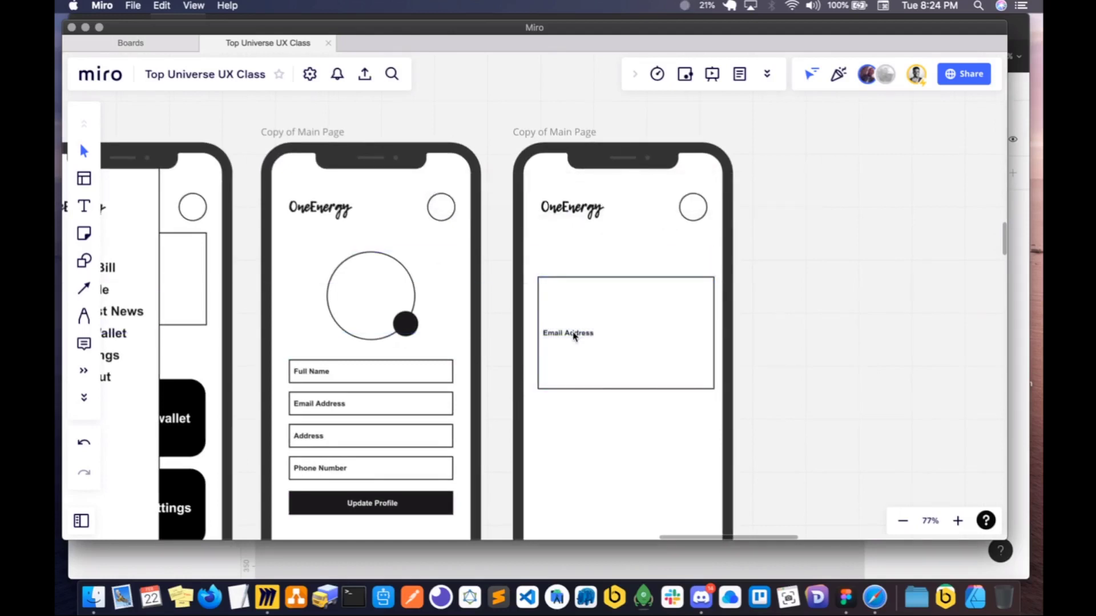
pyautogui.doubleClick(578, 332)
pyautogui.press('BackSpace')
pyautogui.moveTo(609, 357); pyautogui.dragTo(845, 344)
pyautogui.click(653, 332)
pyautogui.press('cmd+v')
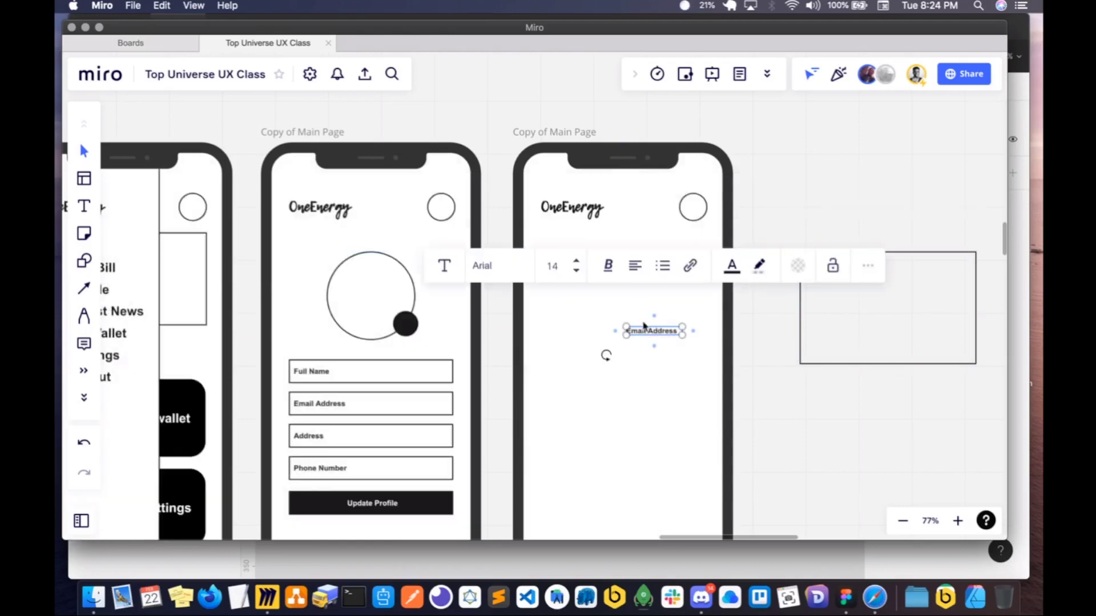
# - Enlarge the Email Address text to size 23, align it under the logo, and place a size 13 copy below it
pyautogui.moveTo(651, 330); pyautogui.dragTo(577, 276)
pyautogui.click(578, 286)
pyautogui.press('super+d')
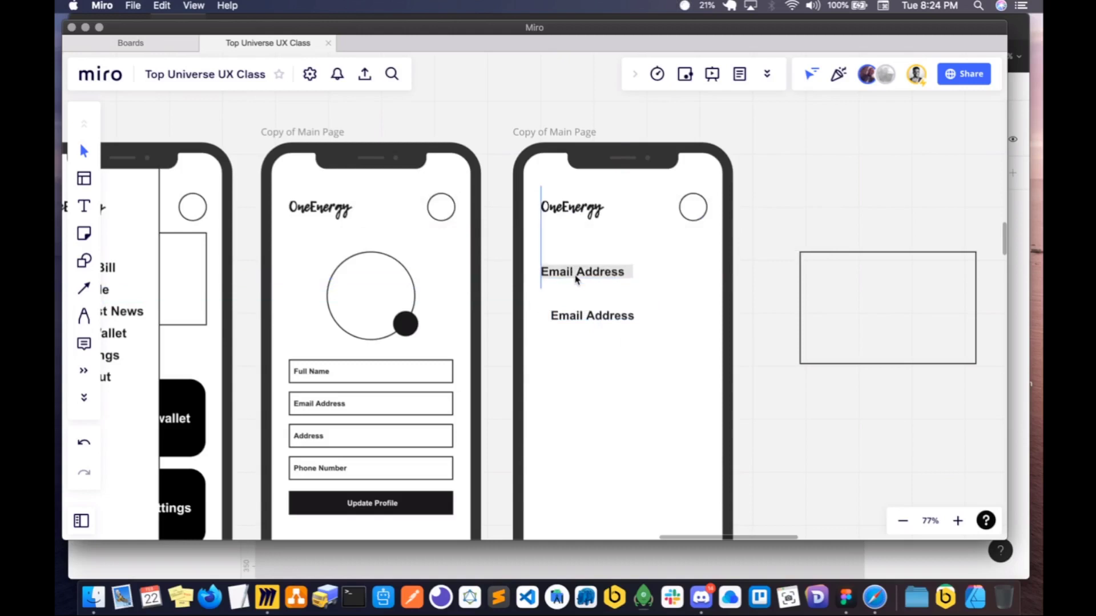
pyautogui.click(577, 309)
pyautogui.moveTo(643, 323); pyautogui.dragTo(565, 297)
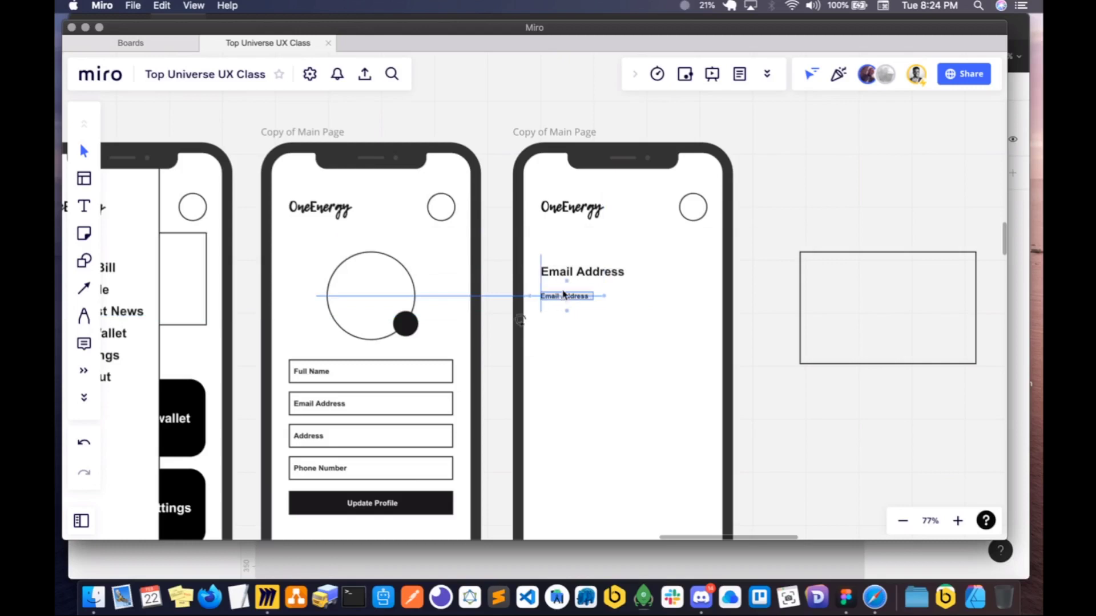
# - Change the large Email Address text to "News heading"
pyautogui.click(576, 271)
pyautogui.tripleClick(575, 272)
pyautogui.write('New')
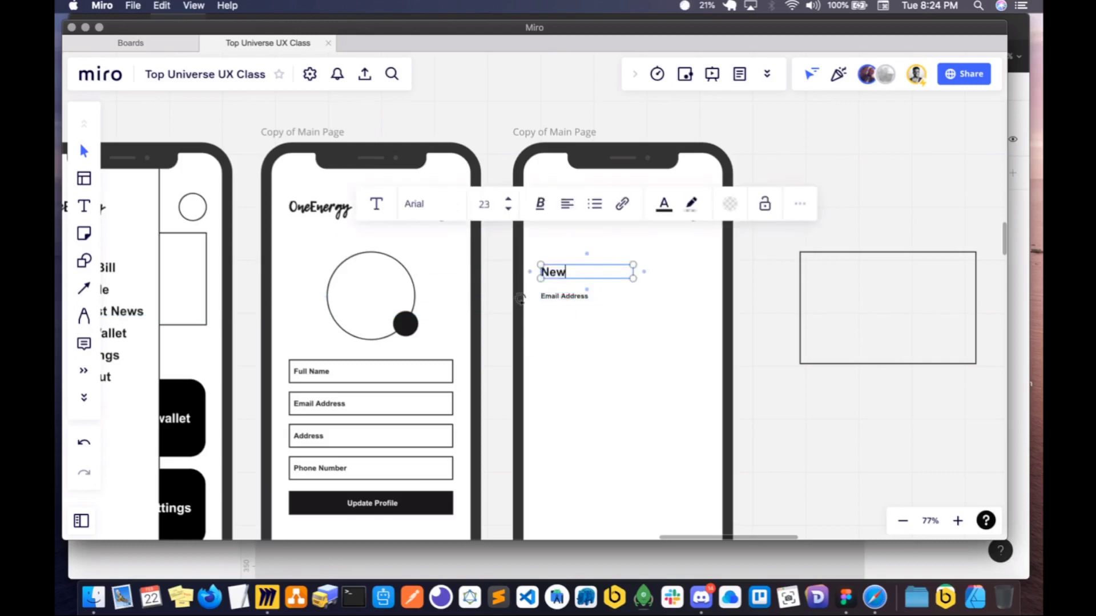
pyautogui.write('s heading')
pyautogui.click(616, 308)
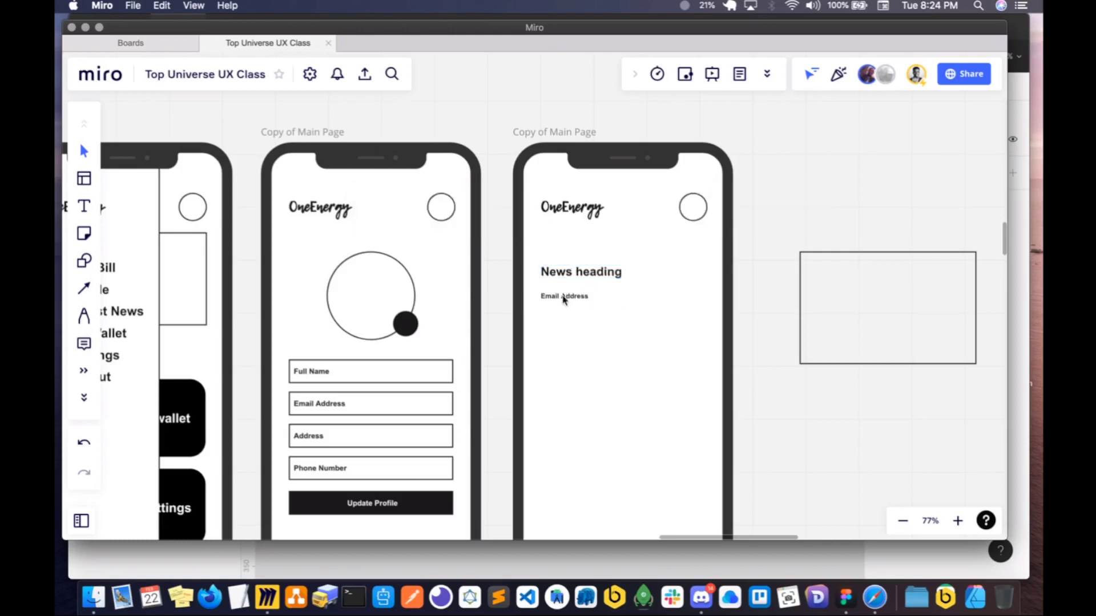
# - Replace the small Email Address text under the heading with the pasted "Neque porro quisquam est" placeholder sentence
pyautogui.click(564, 295)
pyautogui.moveTo(558, 295); pyautogui.dragTo(558, 291)
pyautogui.doubleClick(558, 291)
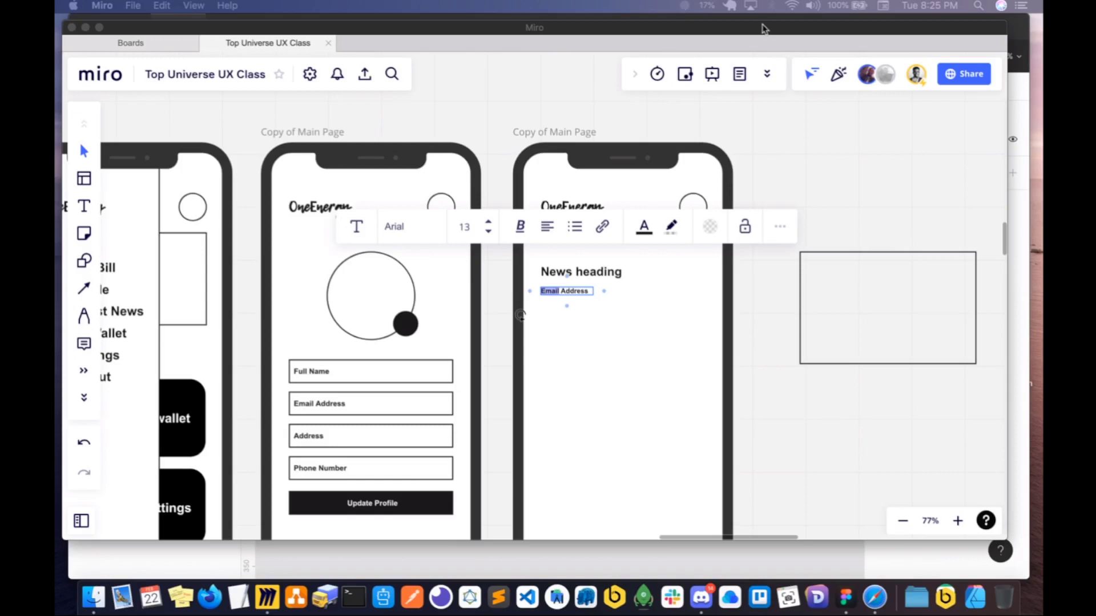
pyautogui.tripleClick(572, 292)
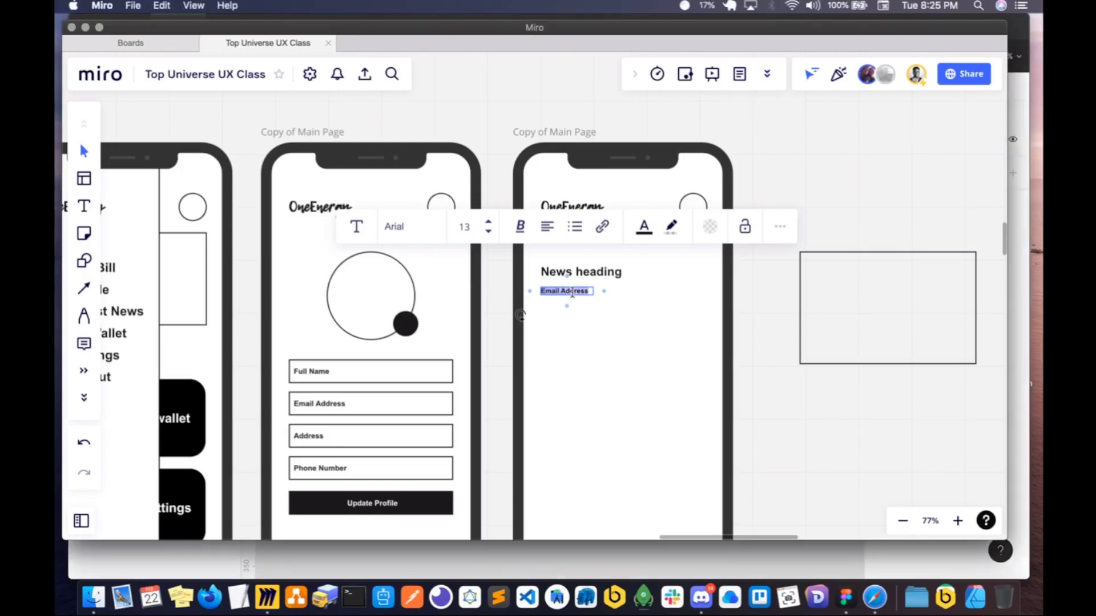
pyautogui.press('super+v')
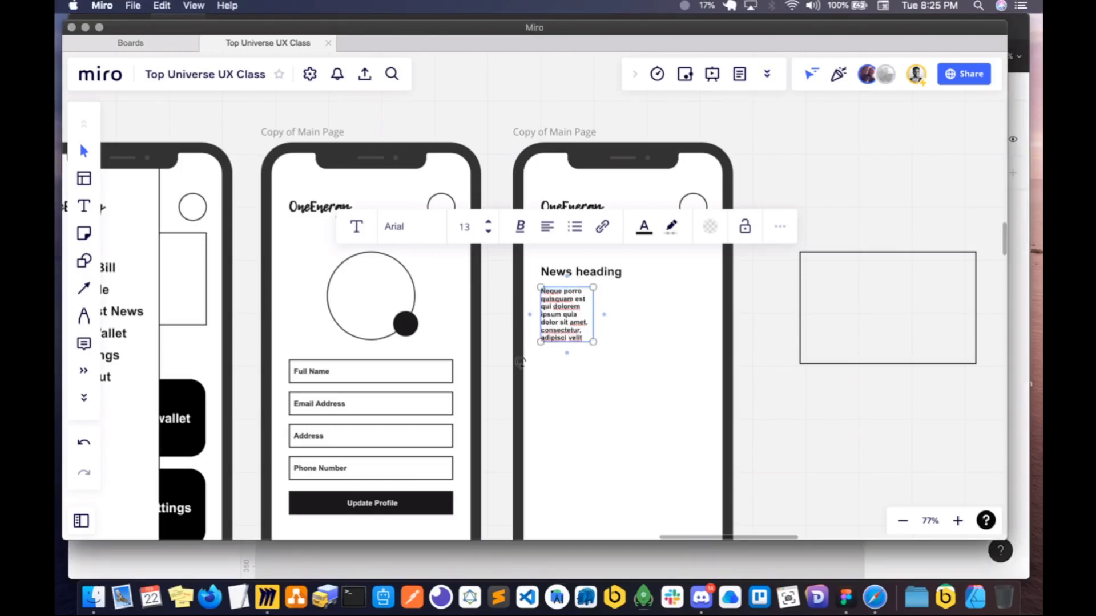
# - Widen the text block under the heading to the content width and replace its text with the pasted Lorem Ipsum paragraph
pyautogui.press('super+Tab')
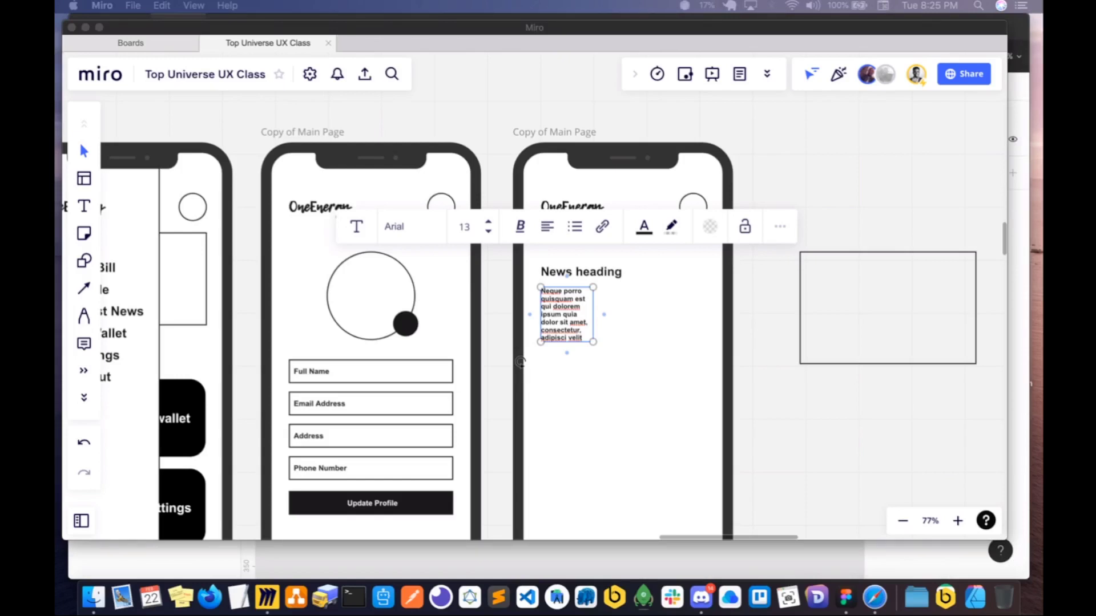
pyautogui.click(593, 317)
pyautogui.moveTo(593, 315); pyautogui.dragTo(712, 315)
pyautogui.click(592, 320)
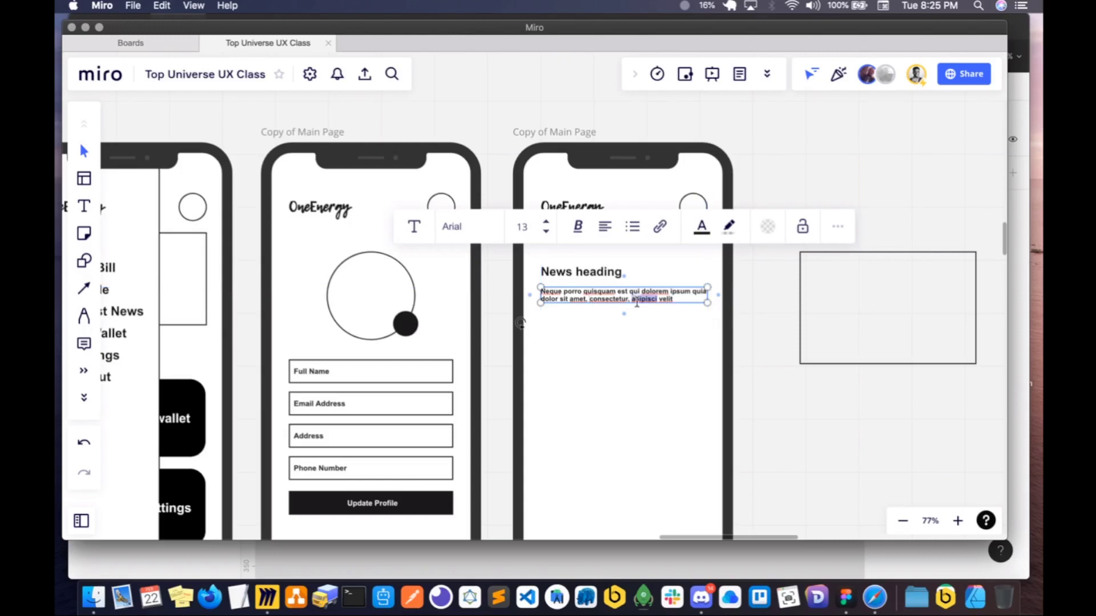
pyautogui.tripleClick(637, 303)
pyautogui.press('super+v')
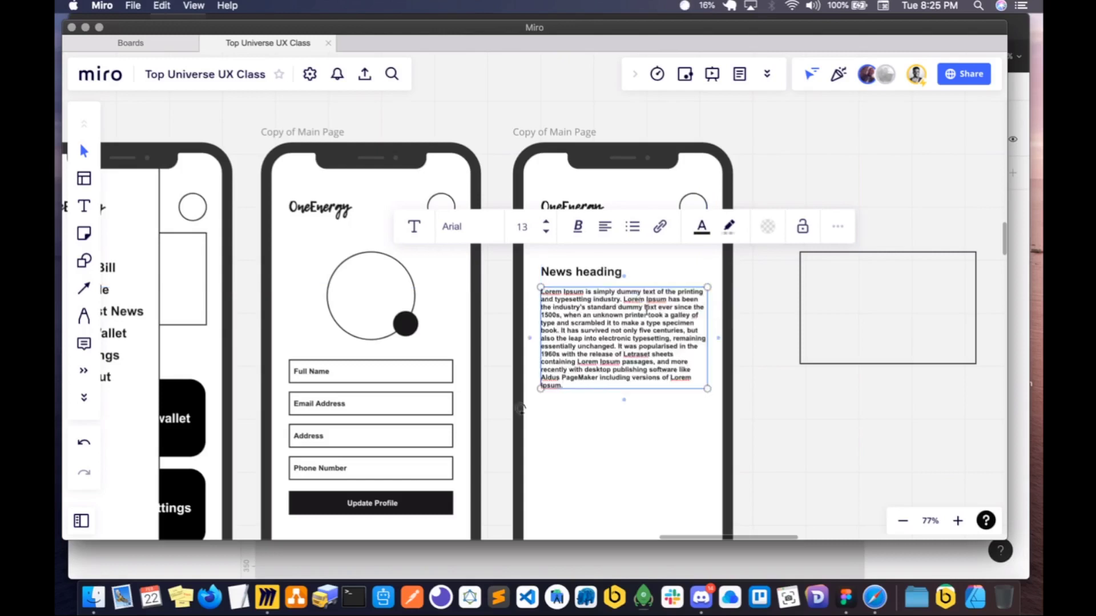
# - Shorten the Lorem Ipsum paragraph by cutting everything after "not only five centur" and ending it with an ellipsis
pyautogui.moveTo(564, 386); pyautogui.dragTo(676, 333)
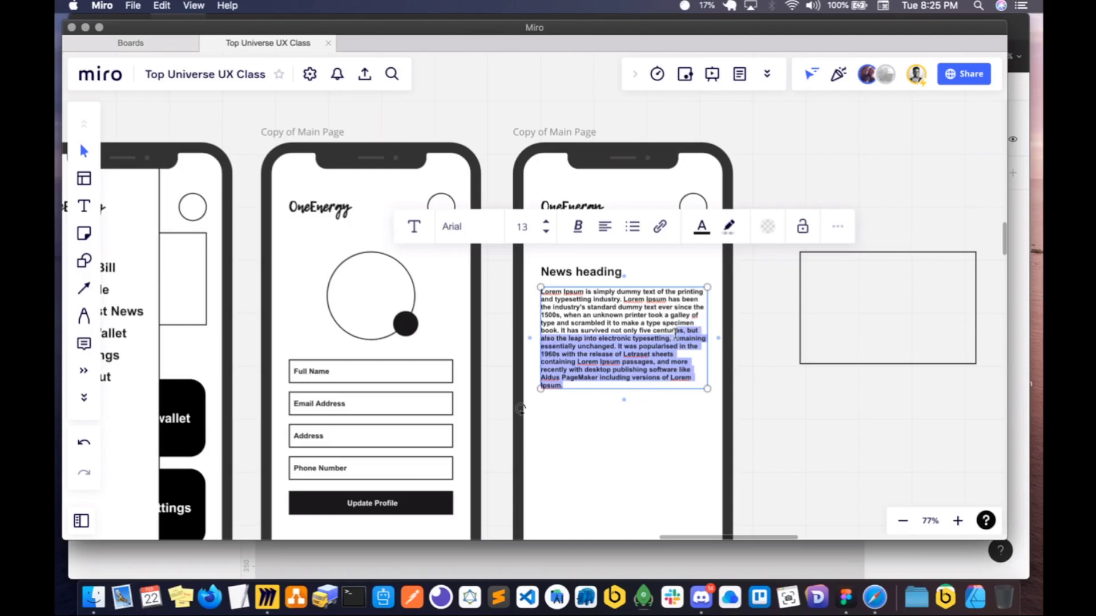
pyautogui.press('BackSpace')
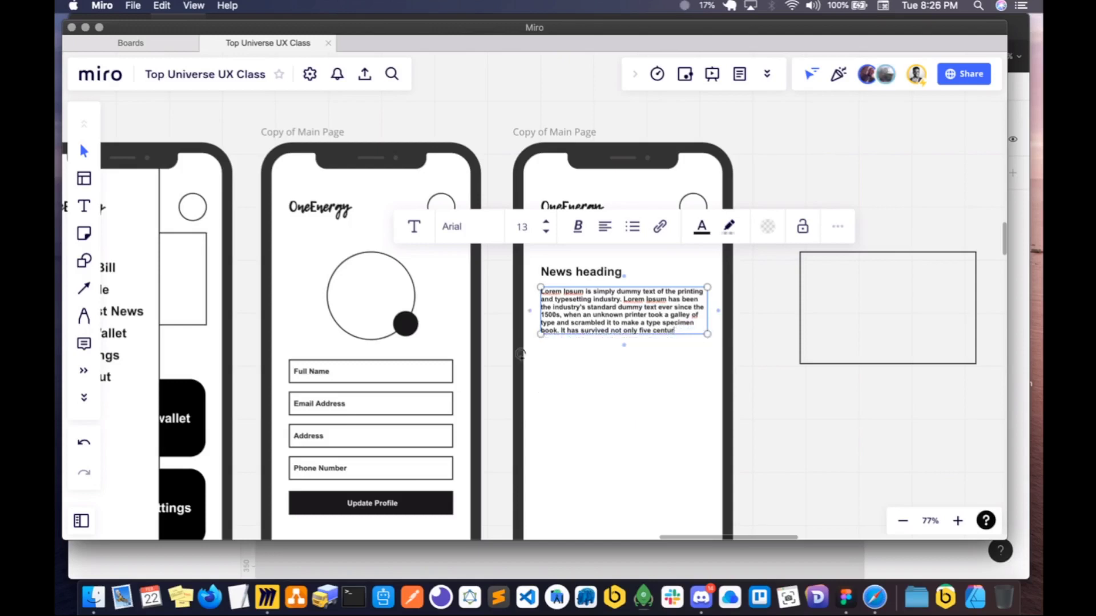
pyautogui.press('Escape')
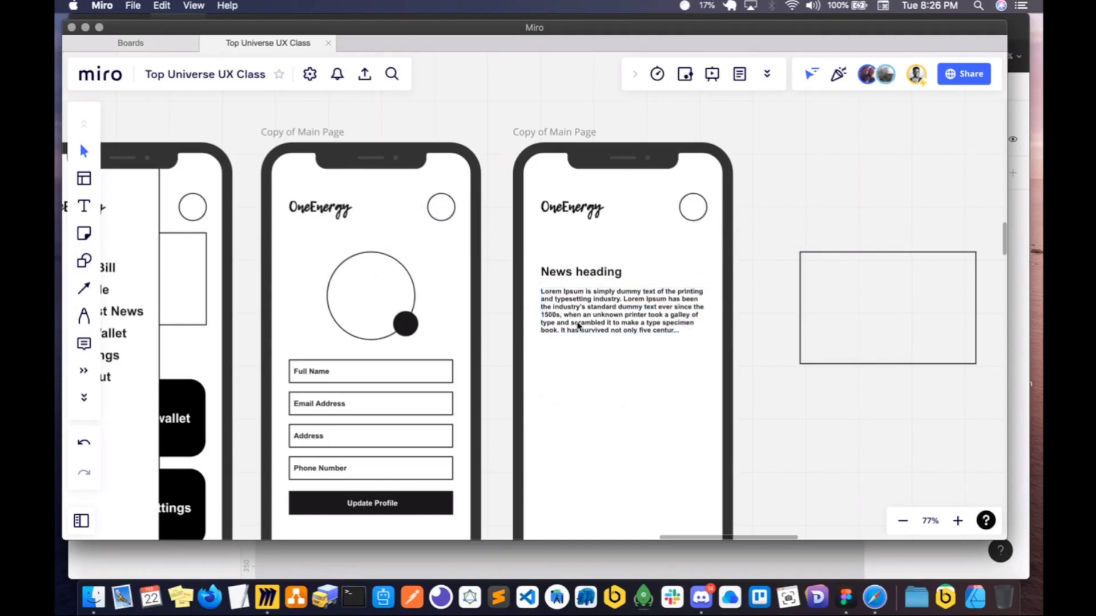
# - Move the News heading and its paragraph down together to make room for an image box above them
pyautogui.click(575, 303)
pyautogui.keyDown('shift'); pyautogui.click(573, 273); pyautogui.keyUp('shift')
pyautogui.moveTo(573, 273); pyautogui.dragTo(573, 322)
# - Move the parked empty box between the logo and the News heading, resizing it to match the paragraph's width
pyautogui.click(949, 364)
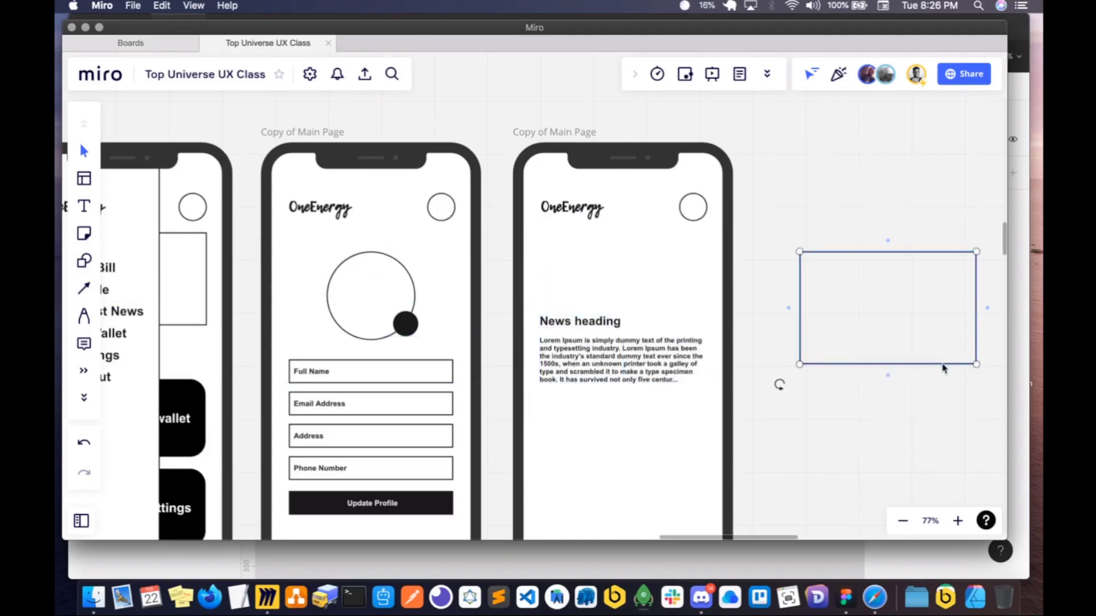
pyautogui.moveTo(942, 364); pyautogui.dragTo(639, 275)
pyautogui.moveTo(623, 218); pyautogui.dragTo(622, 238)
pyautogui.moveTo(686, 274); pyautogui.dragTo(707, 275)
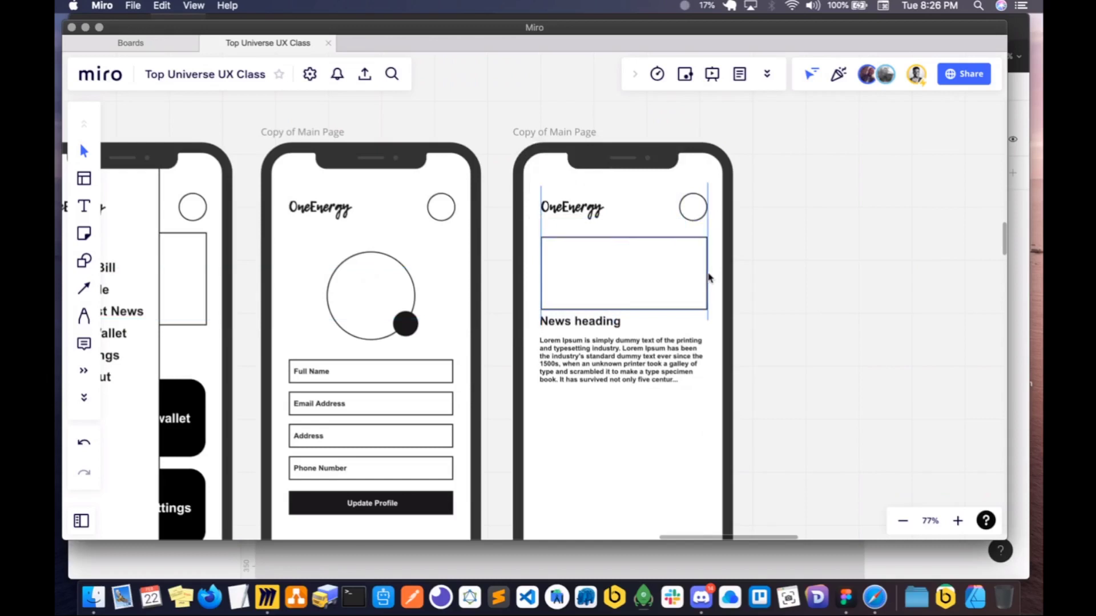
# - Try shifting the Lorem Ipsum paragraph closer to the News heading
pyautogui.click(571, 348)
pyautogui.moveTo(571, 349); pyautogui.dragTo(570, 351)
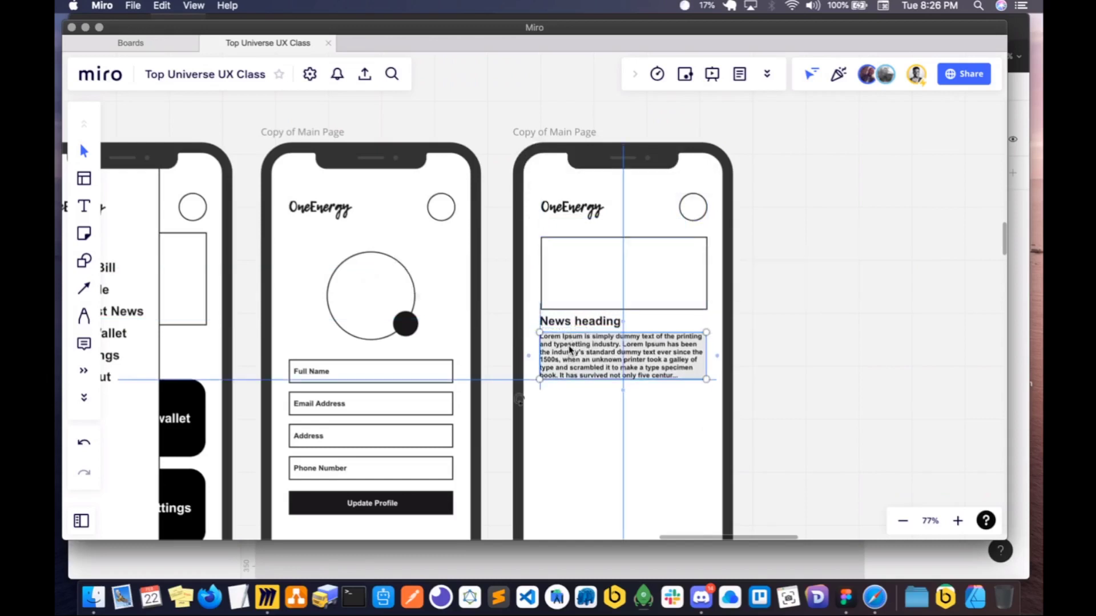
pyautogui.click(588, 397)
pyautogui.click(572, 350)
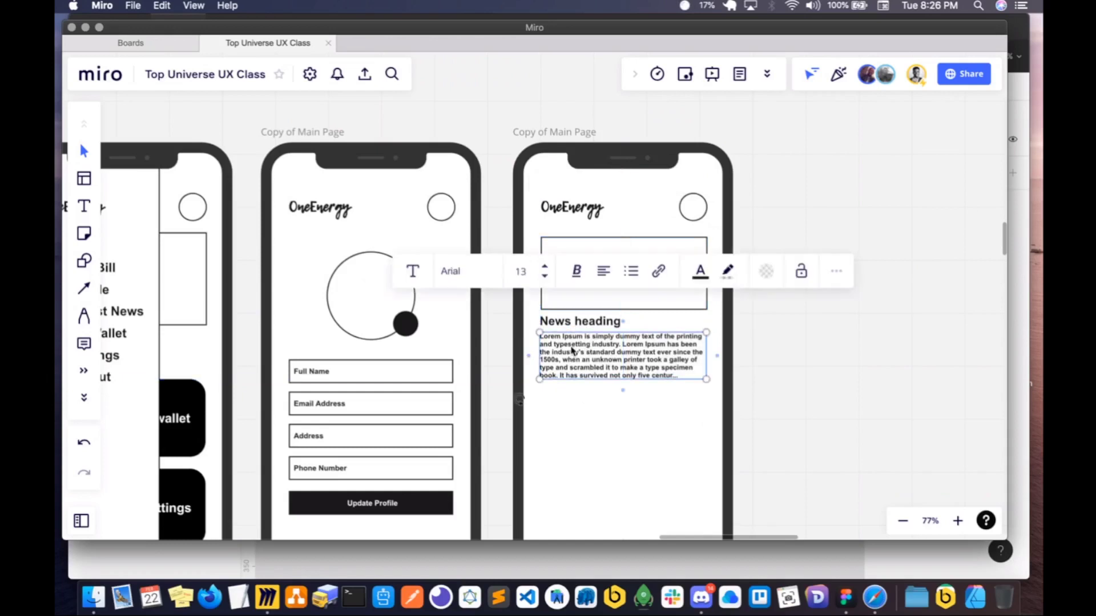
pyautogui.click(572, 351)
pyautogui.click(572, 356)
pyautogui.moveTo(570, 352); pyautogui.dragTo(554, 326)
# - Nudge the News heading slightly down to leave a gap below the image box
pyautogui.click(555, 326)
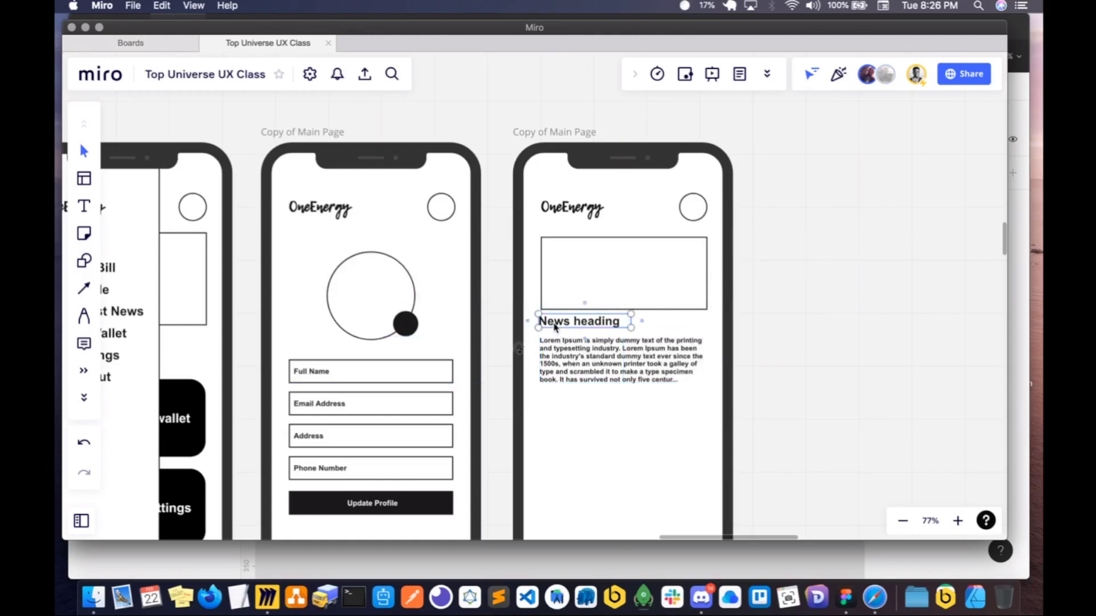
pyautogui.moveTo(554, 327); pyautogui.dragTo(556, 331)
pyautogui.click(560, 309)
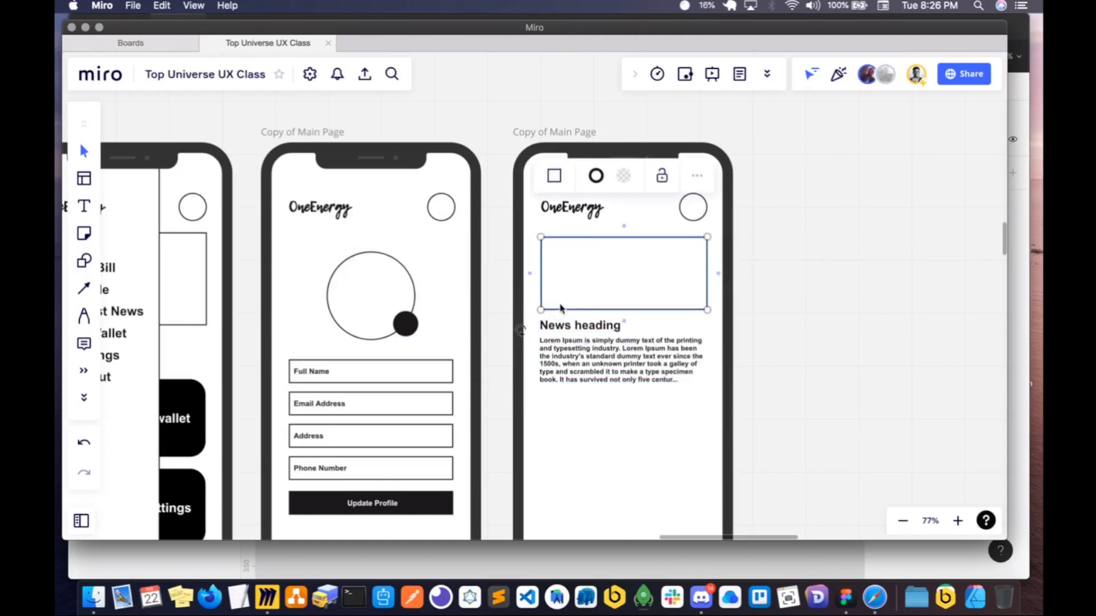
# - Line the image box up with the text's left edge and add a paragraph copy beneath the original, rewritten as "Jan 1st, 2030"
pyautogui.moveTo(560, 309); pyautogui.dragTo(559, 310)
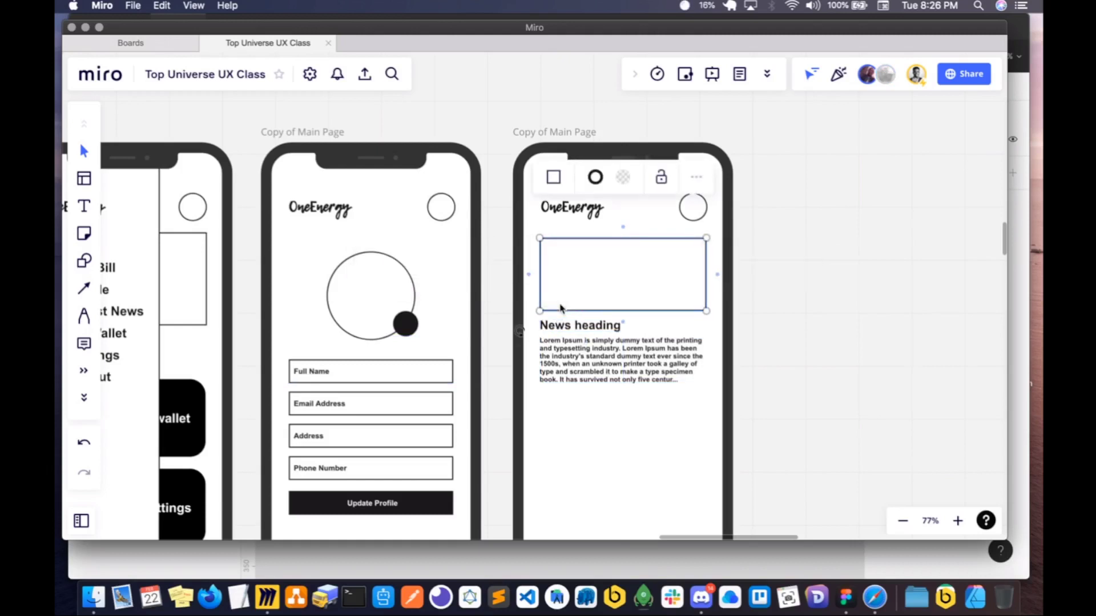
pyautogui.click(561, 365)
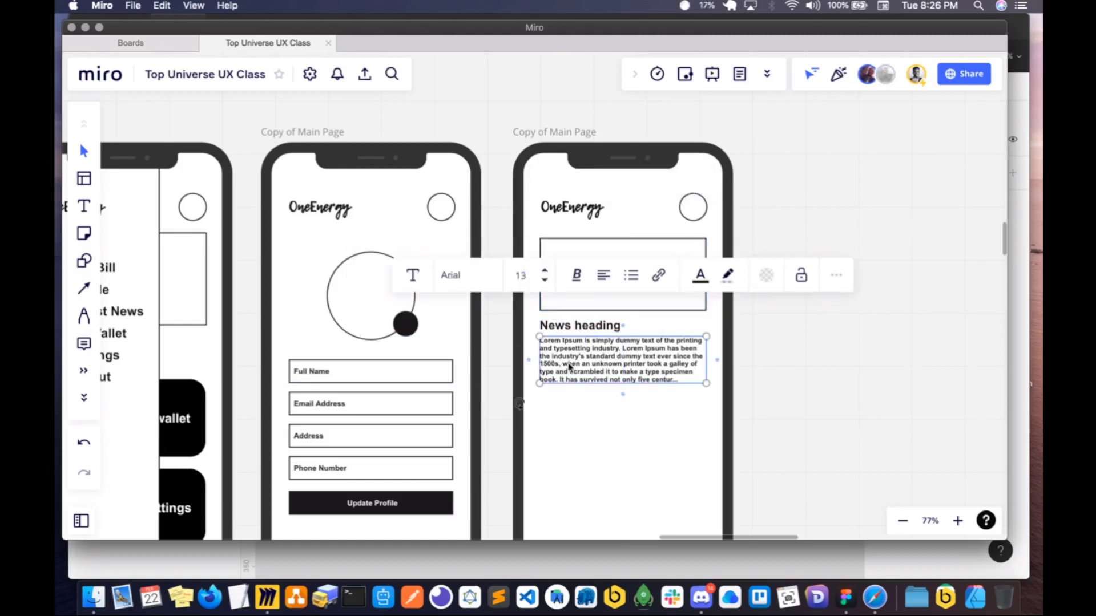
pyautogui.moveTo(569, 366); pyautogui.dragTo(564, 427)
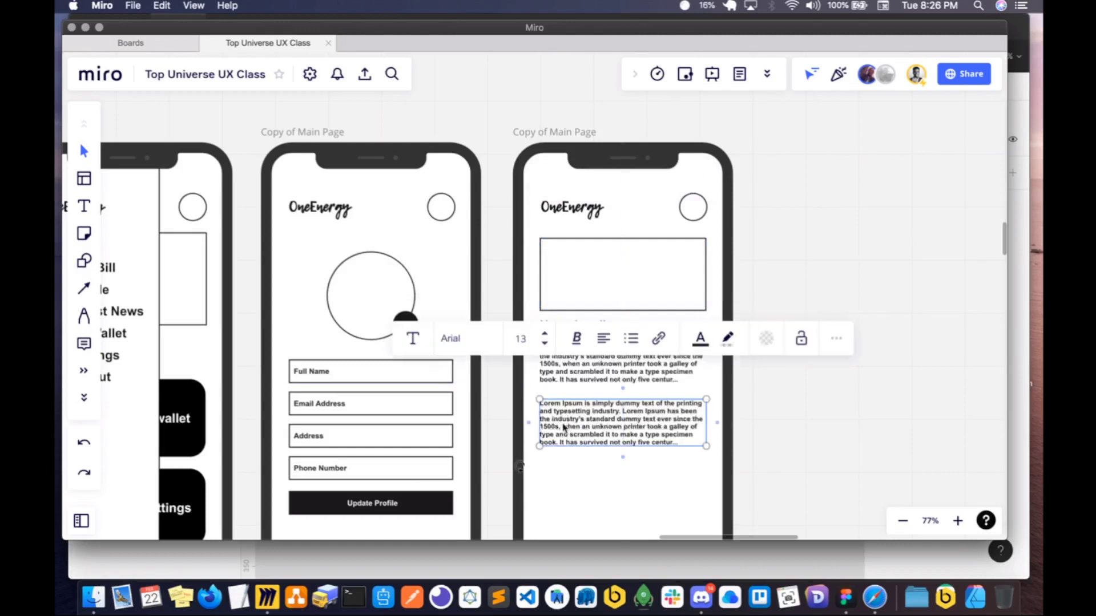
pyautogui.doubleClick(562, 423)
pyautogui.write('Jan st')
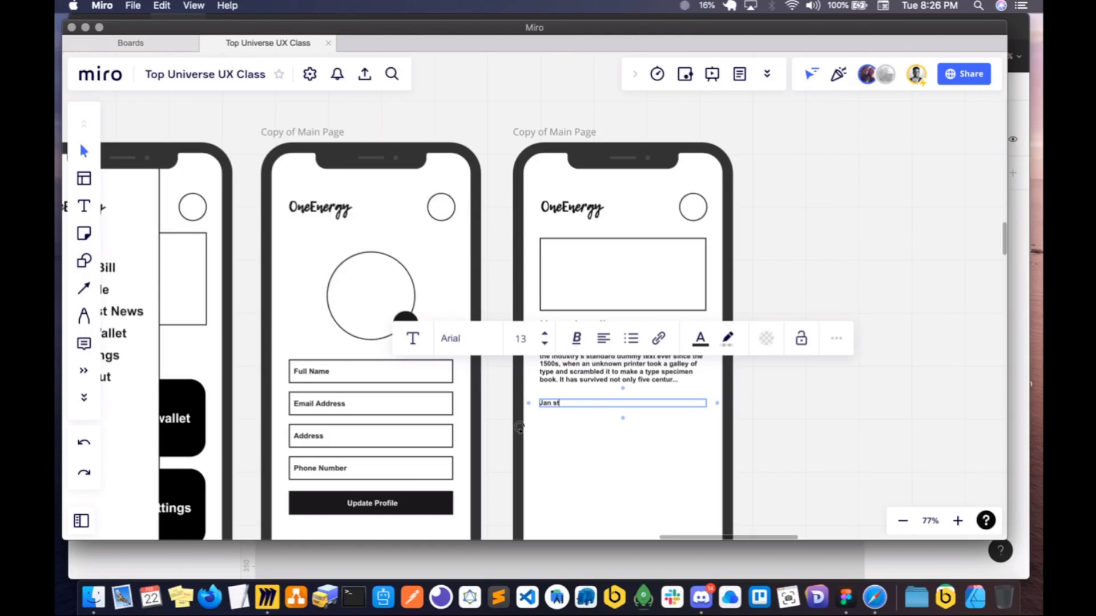
pyautogui.press('BackSpace')
pyautogui.press('BackSpace')
pyautogui.write('1st, 2030')
# - Narrow the date's text box so it fits closely around "Jan 1st, 2030"
pyautogui.moveTo(707, 405); pyautogui.dragTo(599, 404)
pyautogui.scroll(1, 681, 412)
pyautogui.scroll(5, 680, 412)
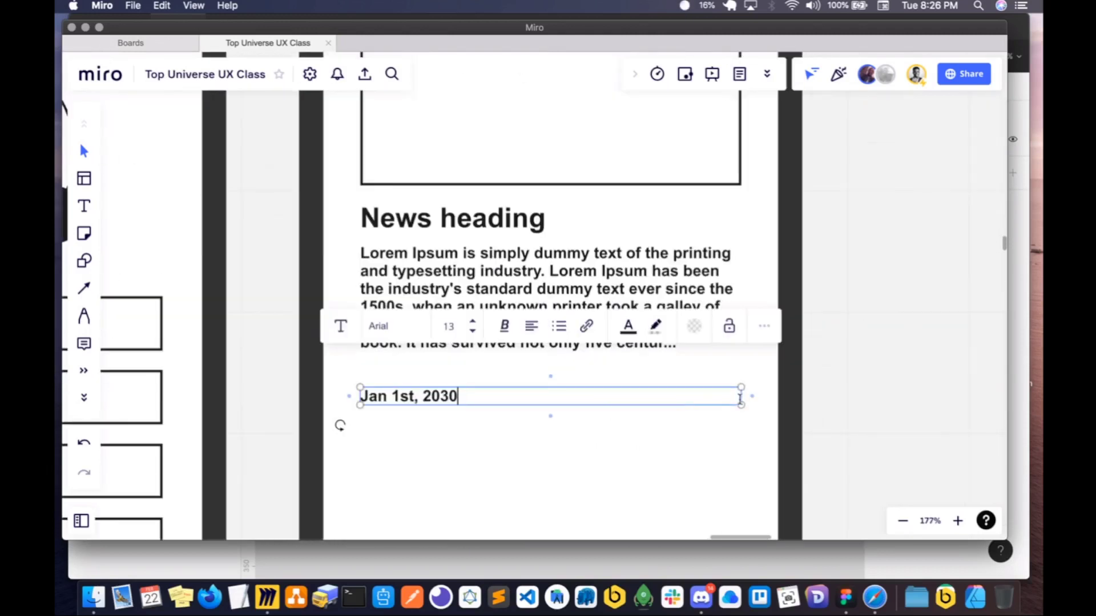
pyautogui.moveTo(740, 398); pyautogui.dragTo(467, 398)
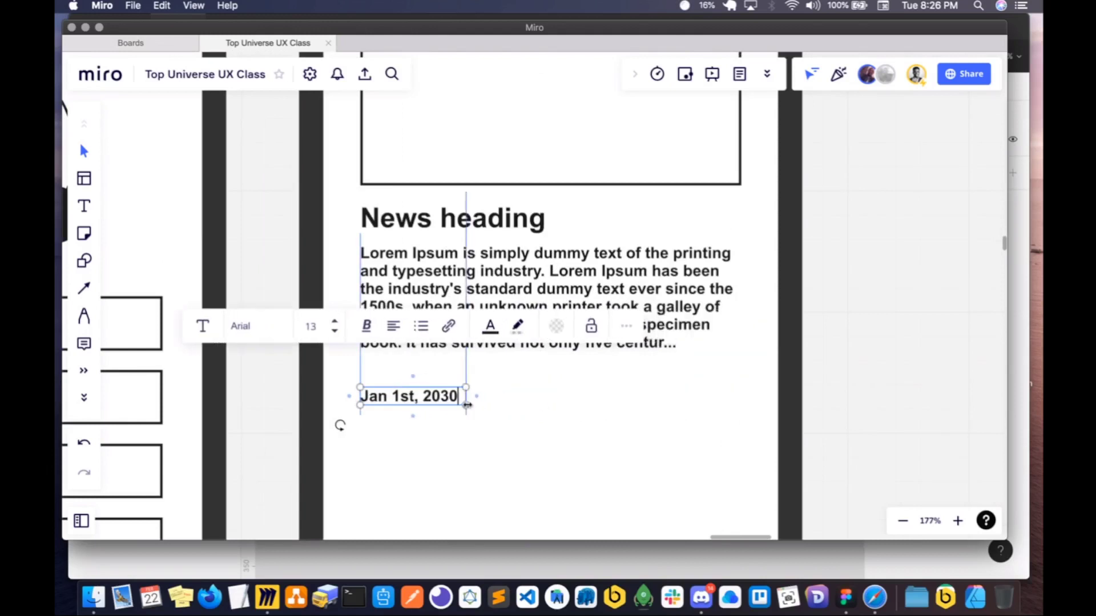
pyautogui.click(367, 398)
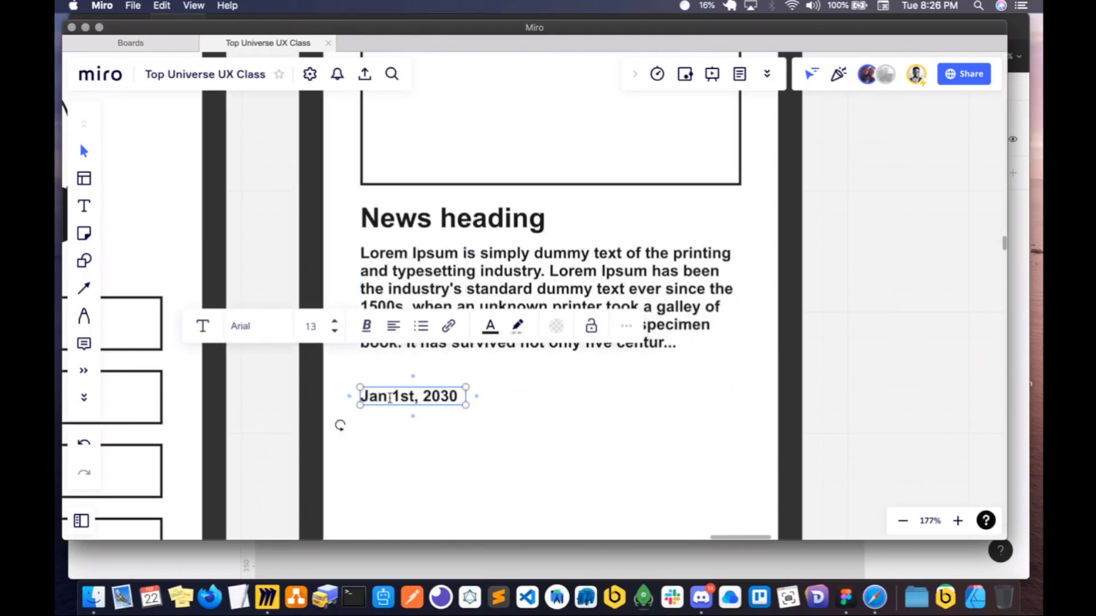
pyautogui.press('Escape')
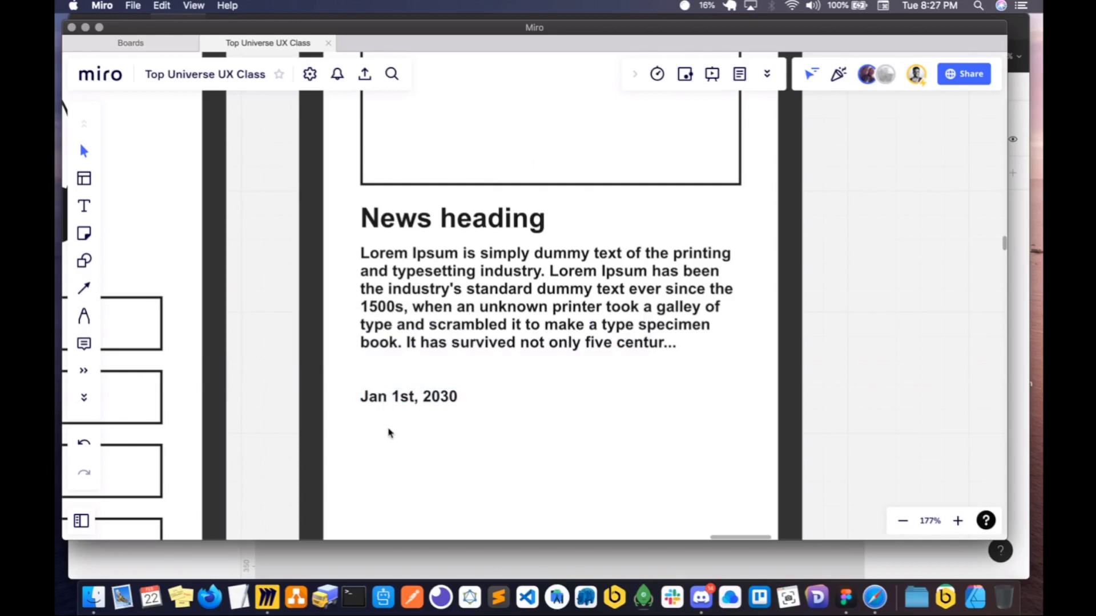
# - Move the date closer under the paragraph, indented from its left edge, and reduce its text size to 12
pyautogui.click(382, 401)
pyautogui.moveTo(411, 398); pyautogui.dragTo(457, 415)
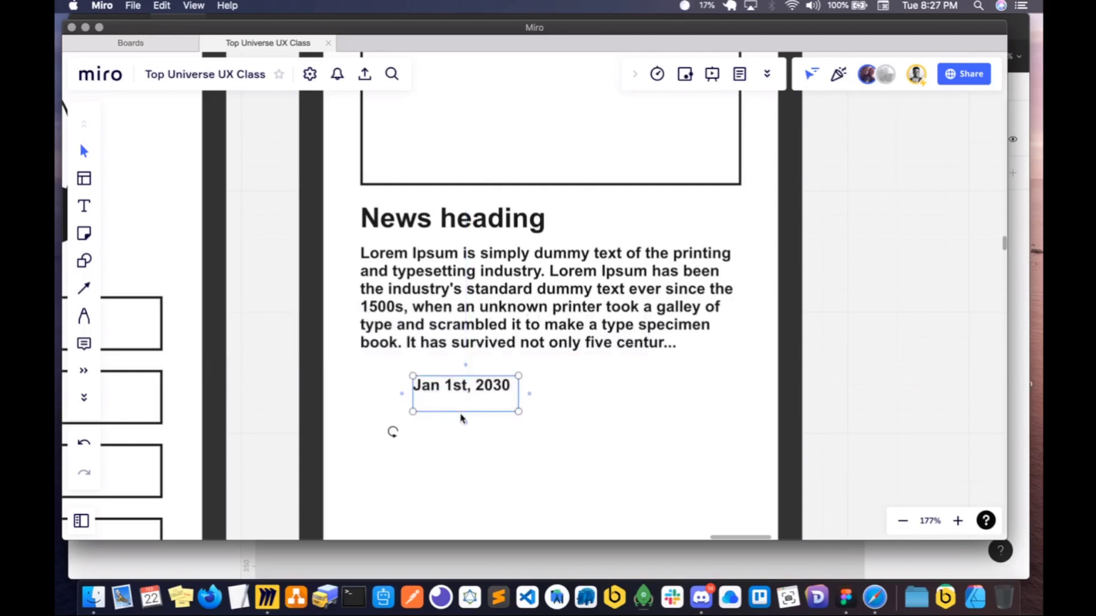
pyautogui.click(468, 407)
pyautogui.press('Escape')
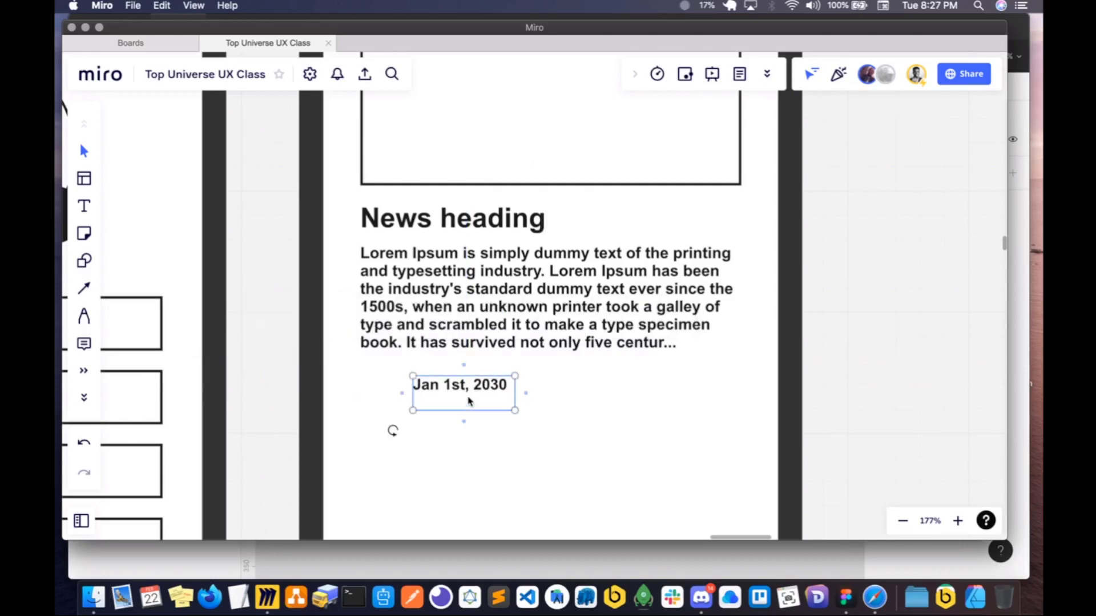
pyautogui.click(516, 416)
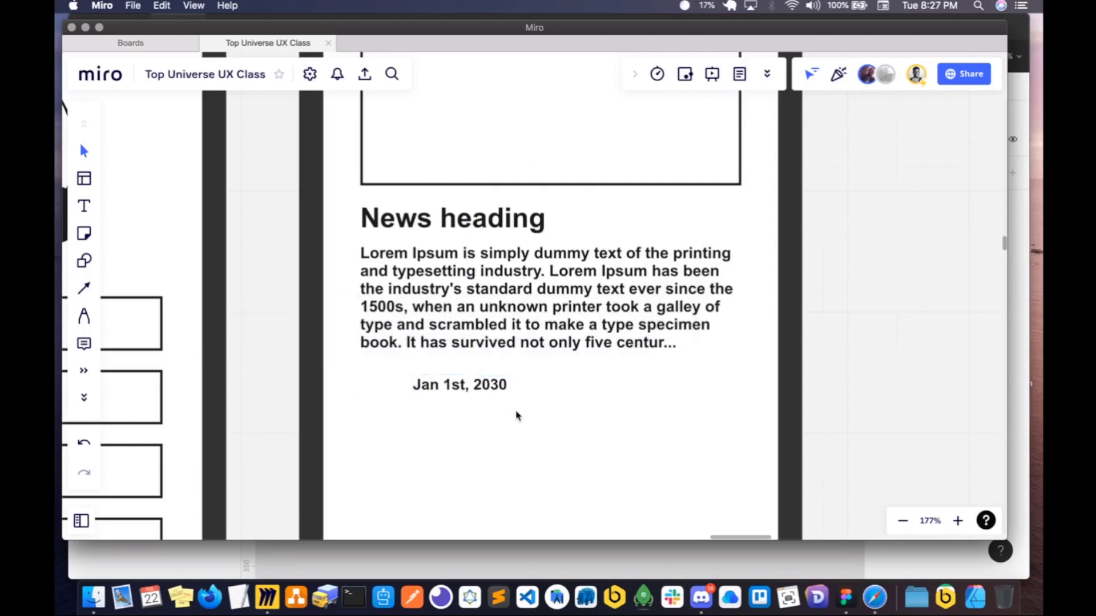
pyautogui.click(485, 391)
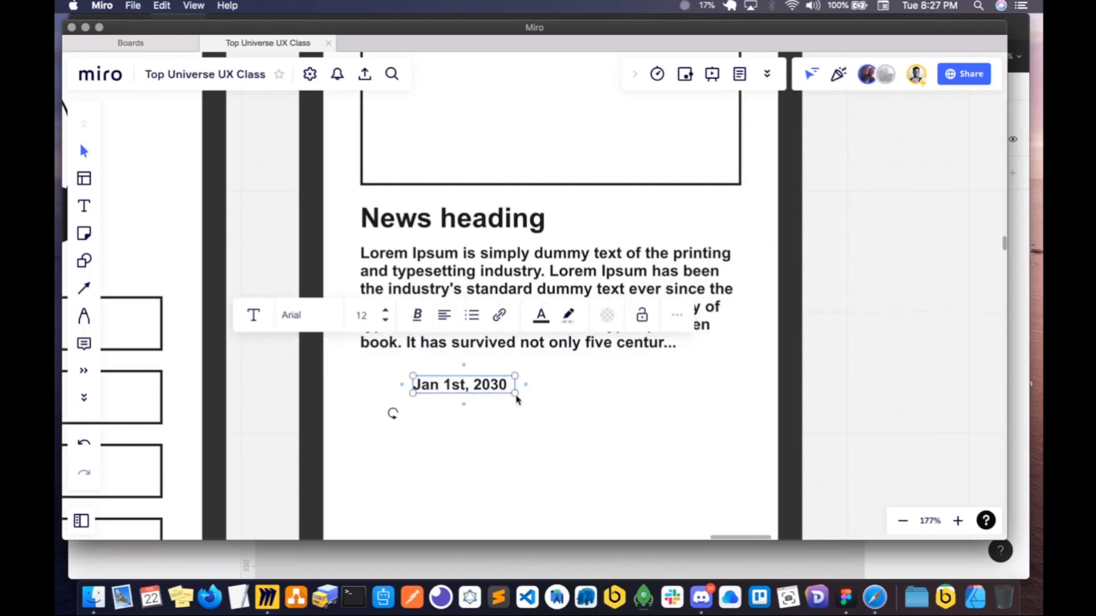
# - Duplicate the date and place a slightly smaller copy directly beneath the original, aligned to its left edge
pyautogui.press('super+d')
pyautogui.moveTo(450, 387); pyautogui.dragTo(449, 416)
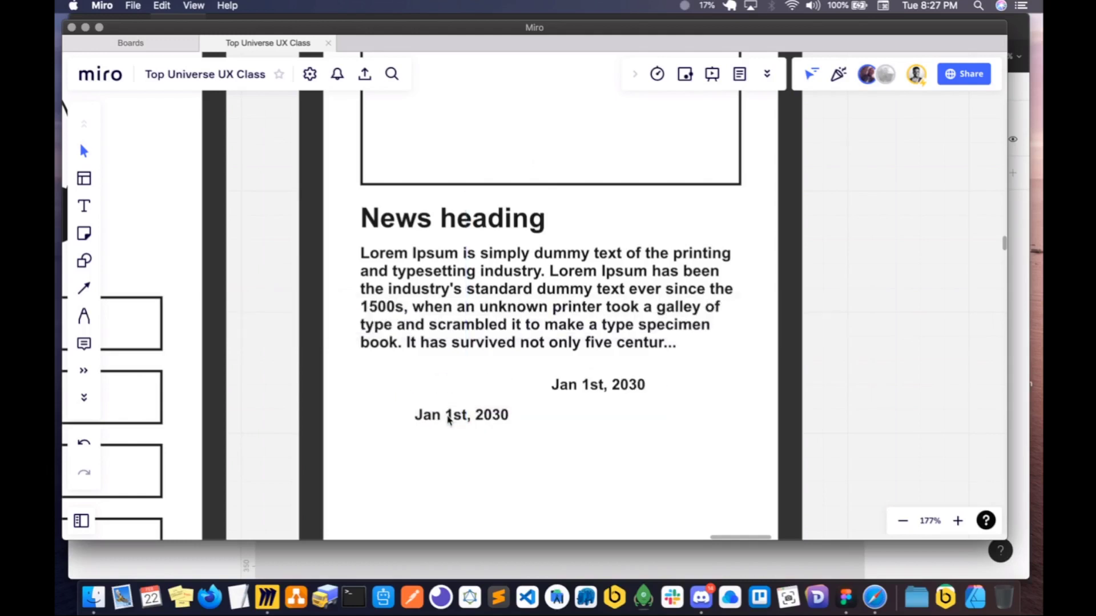
pyautogui.press('super+z')
pyautogui.moveTo(577, 385); pyautogui.dragTo(504, 420)
pyautogui.click(440, 386)
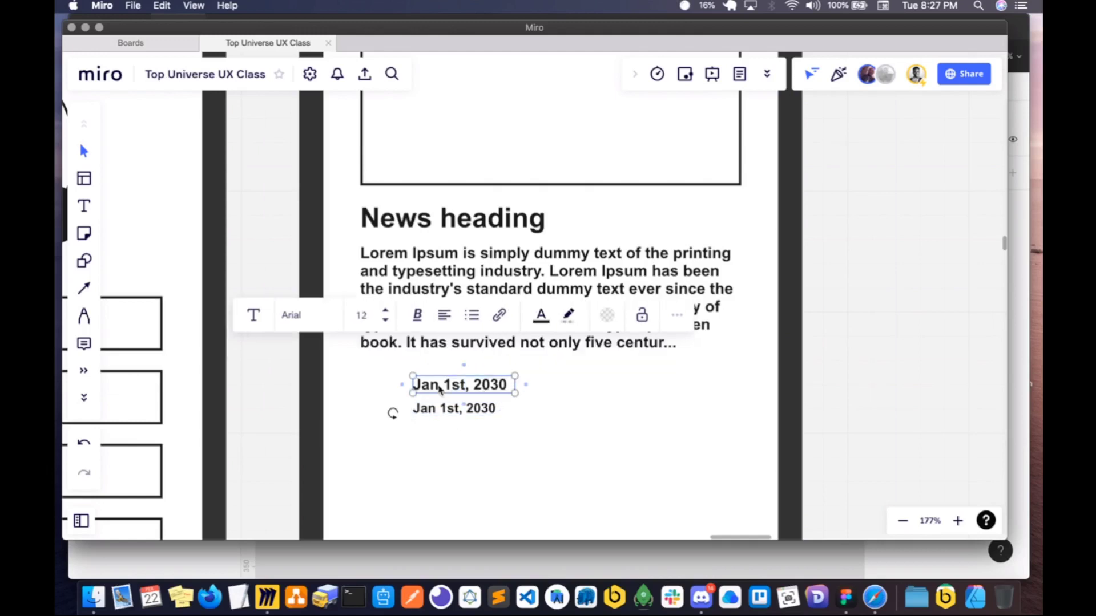
# - Replace the upper date with the author's full name and widen its text box so the name fits on one line
pyautogui.press('super+c')
pyautogui.doubleClick(440, 385)
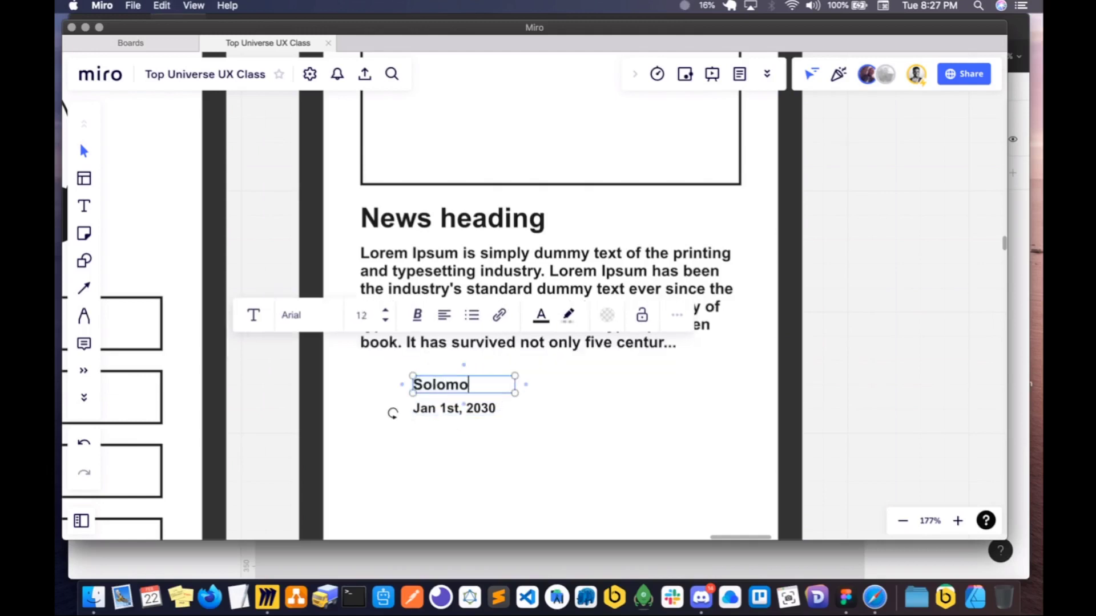
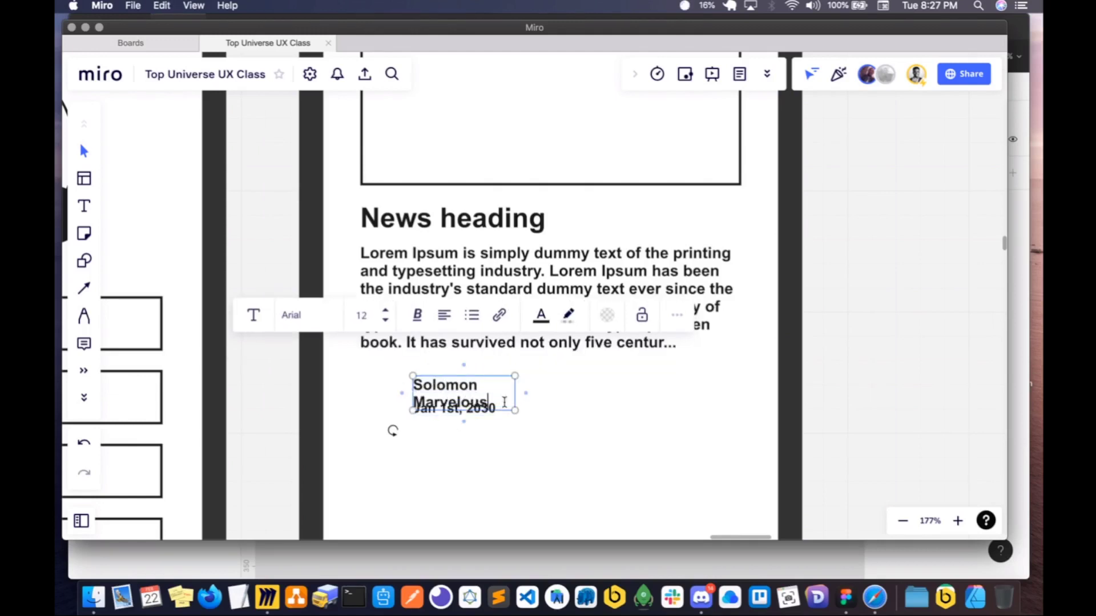
pyautogui.press('Escape')
pyautogui.moveTo(514, 399); pyautogui.dragTo(559, 397)
pyautogui.click(459, 440)
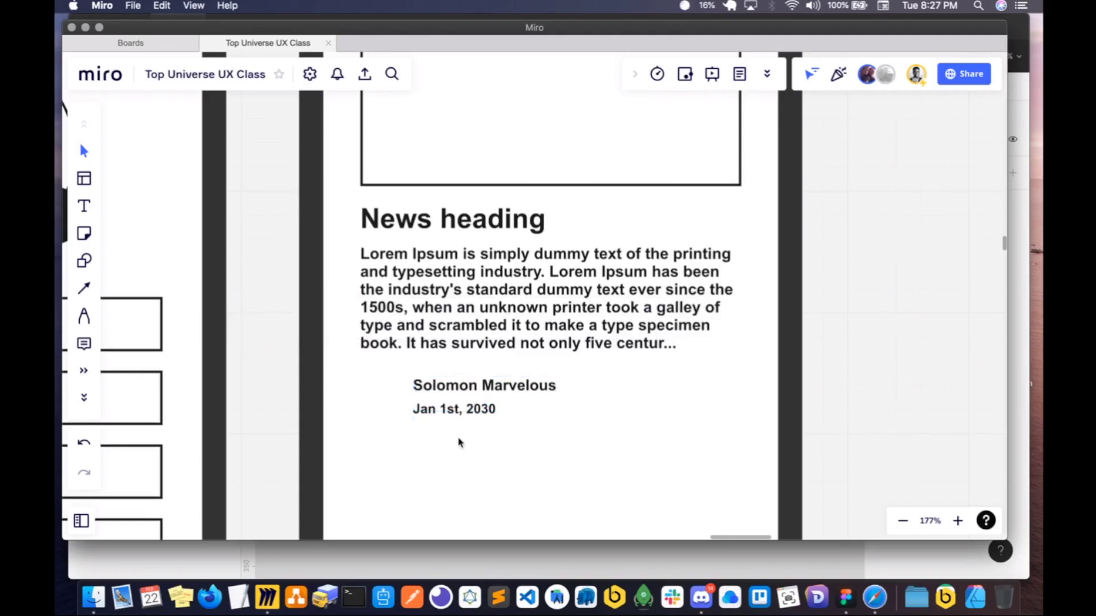
# - Duplicate the header's profile circle, shrink it to the height of the author and date lines, and place it to their left
pyautogui.scroll(2, 460, 440)
pyautogui.scroll(-4, 460, 441)
pyautogui.click(633, 146)
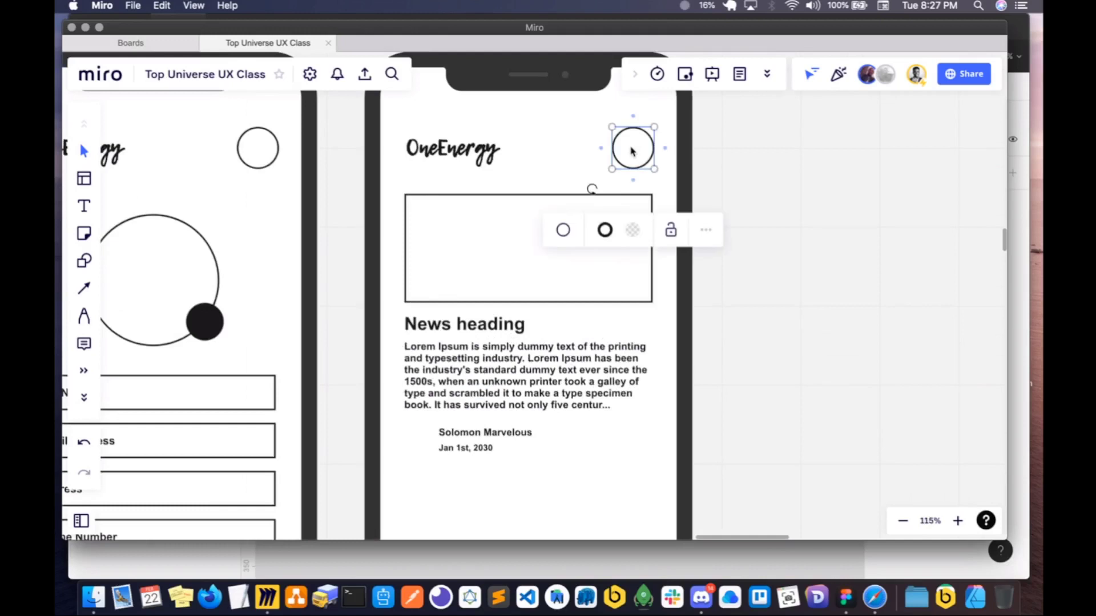
pyautogui.press('super+d')
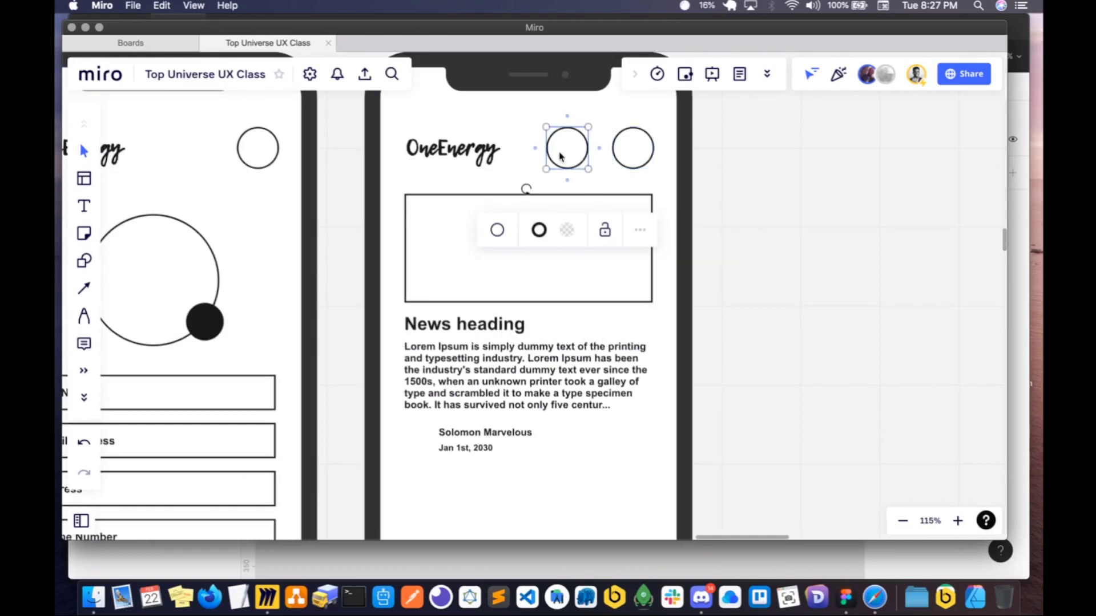
pyautogui.moveTo(562, 155); pyautogui.dragTo(421, 445)
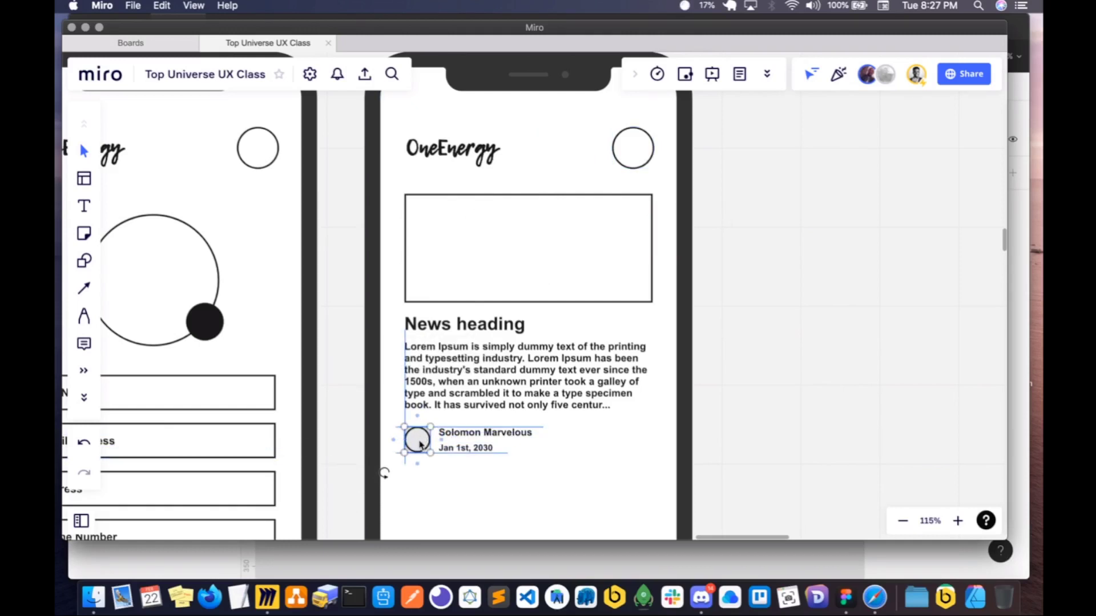
pyautogui.click(518, 476)
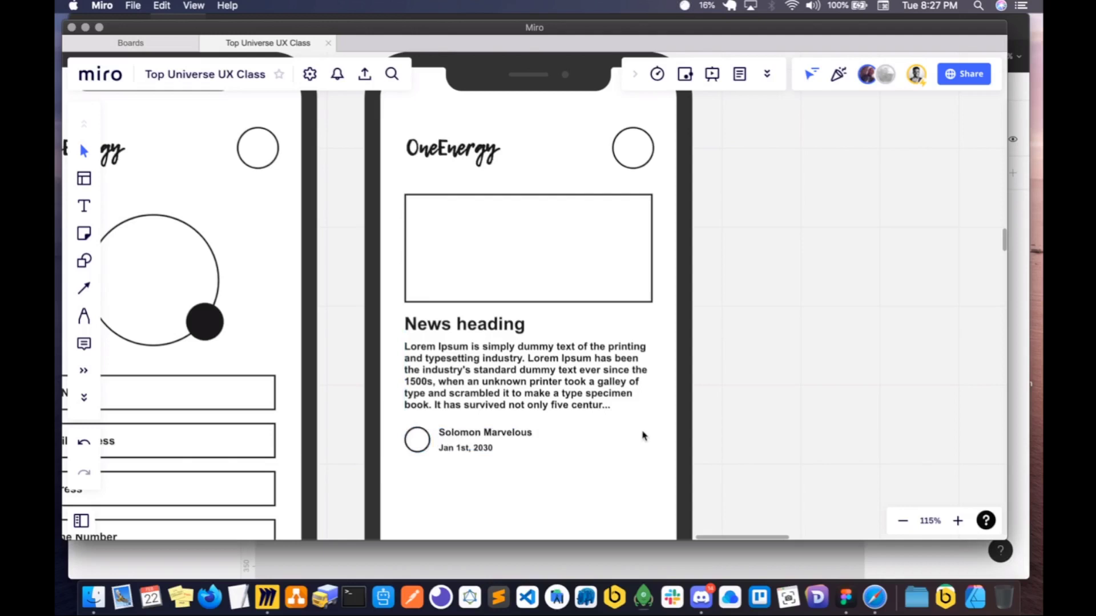
# - Duplicate the complete news item, from image box to author details, and place the copy directly below the first on the same screen
pyautogui.scroll(-3, 646, 418)
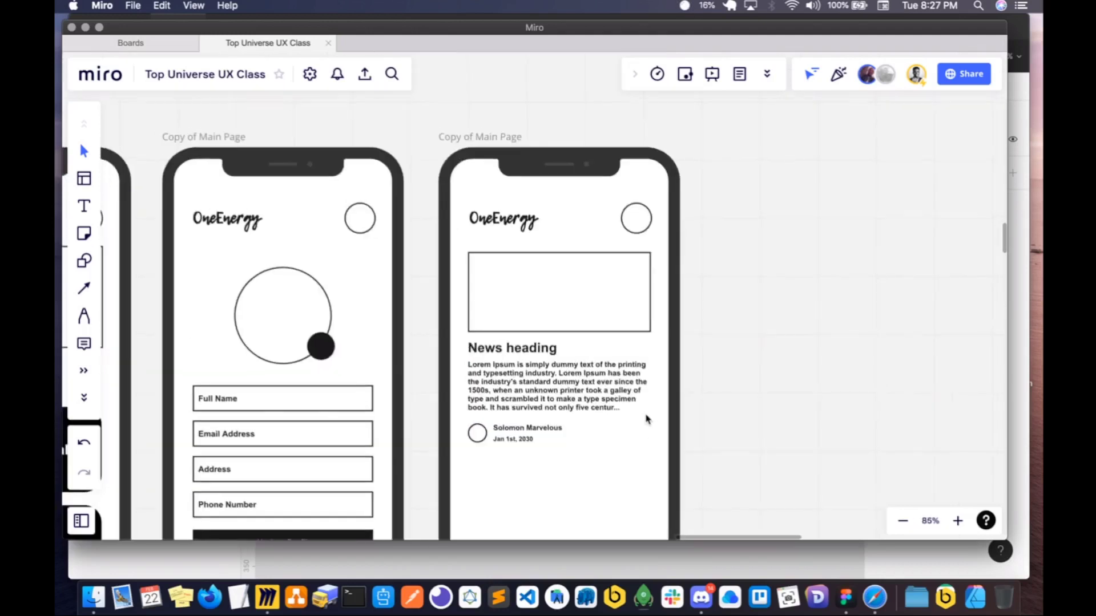
pyautogui.scroll(-3, 609, 461)
pyautogui.moveTo(611, 467); pyautogui.dragTo(510, 343)
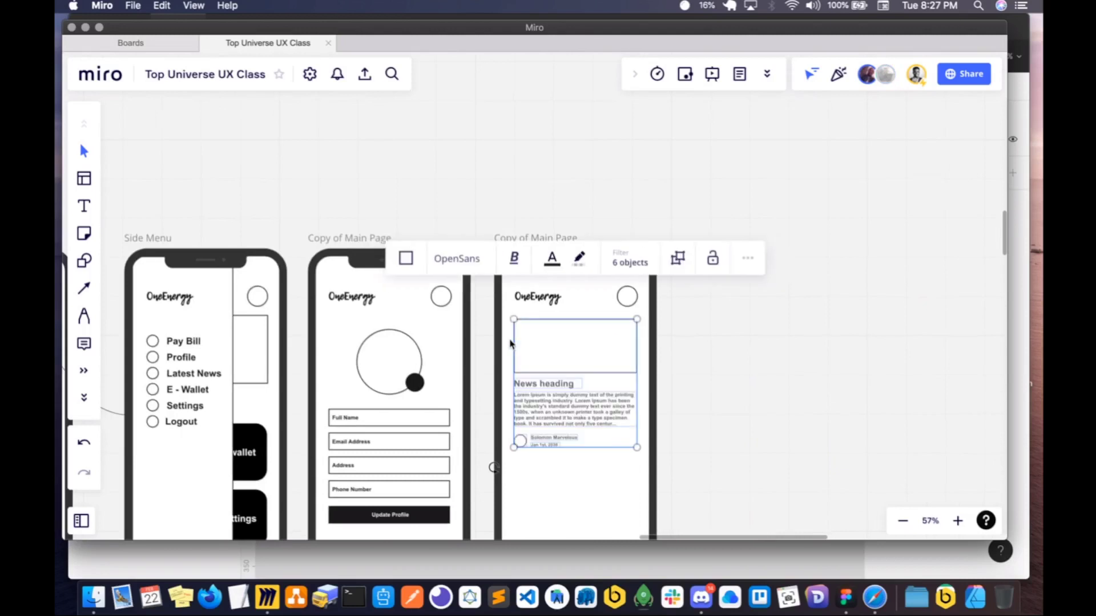
pyautogui.scroll(-2, 541, 354)
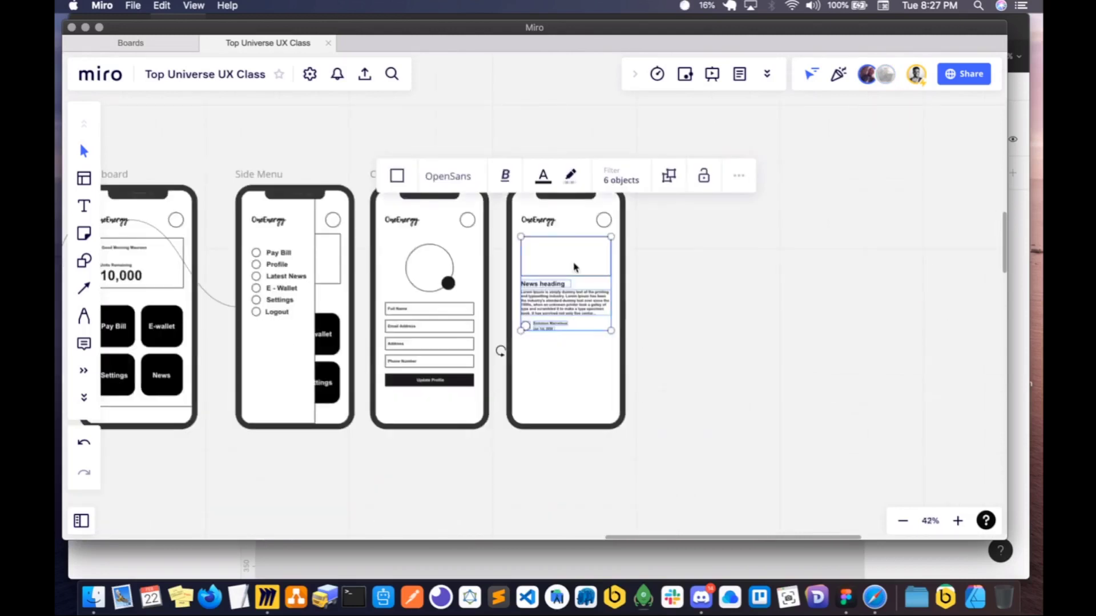
pyautogui.press('super+d')
pyautogui.moveTo(655, 263); pyautogui.dragTo(557, 368)
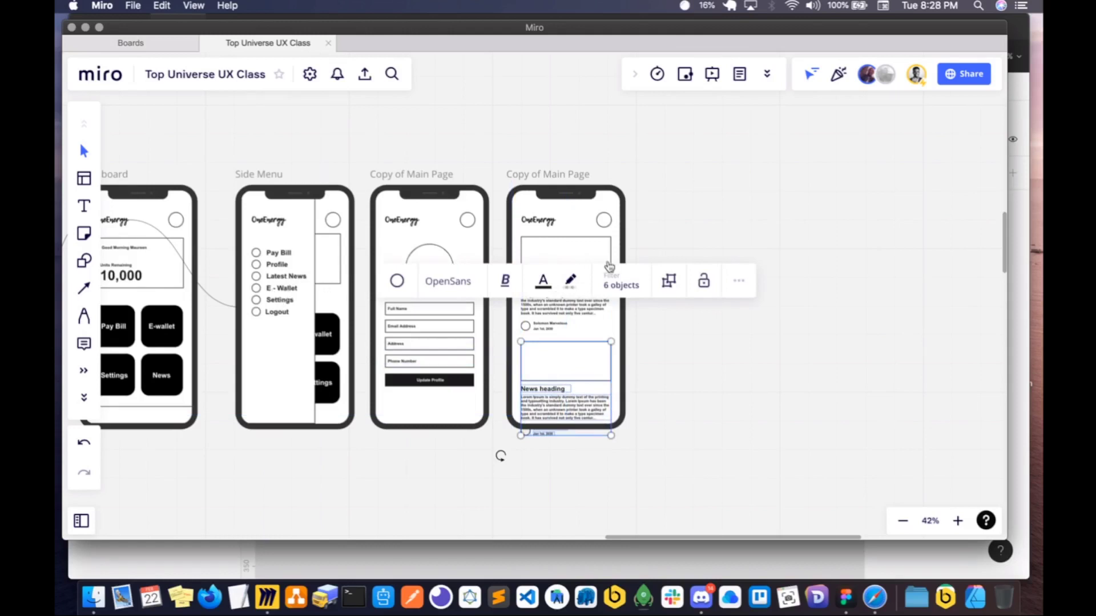
# - Rename the news screen's frame as "Latest News"
pyautogui.click(549, 174)
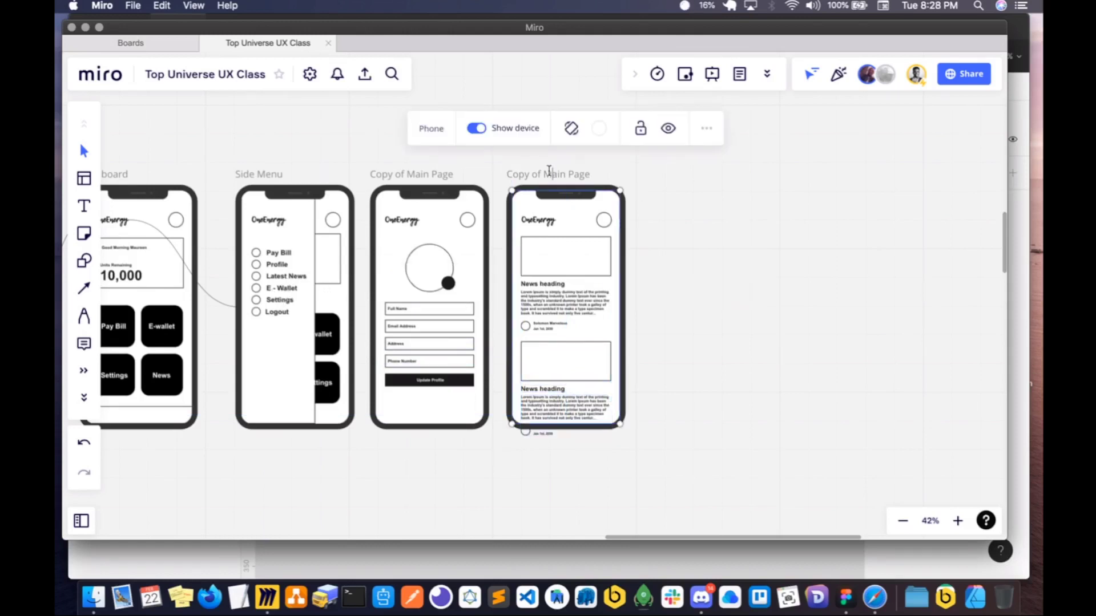
pyautogui.write('Lat')
pyautogui.press('super+a')
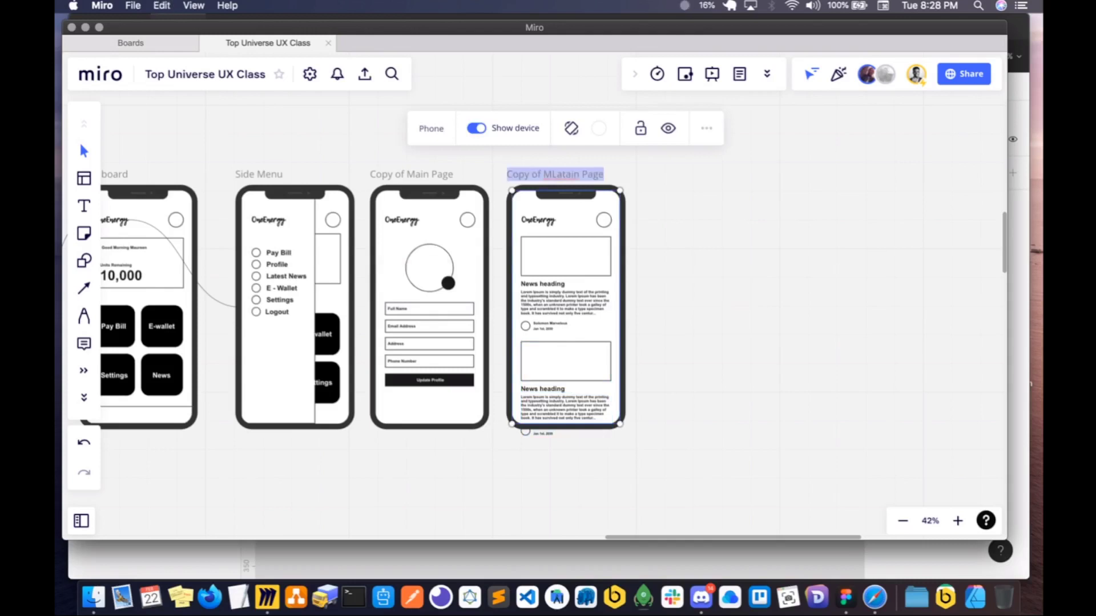
pyautogui.write('Latest News')
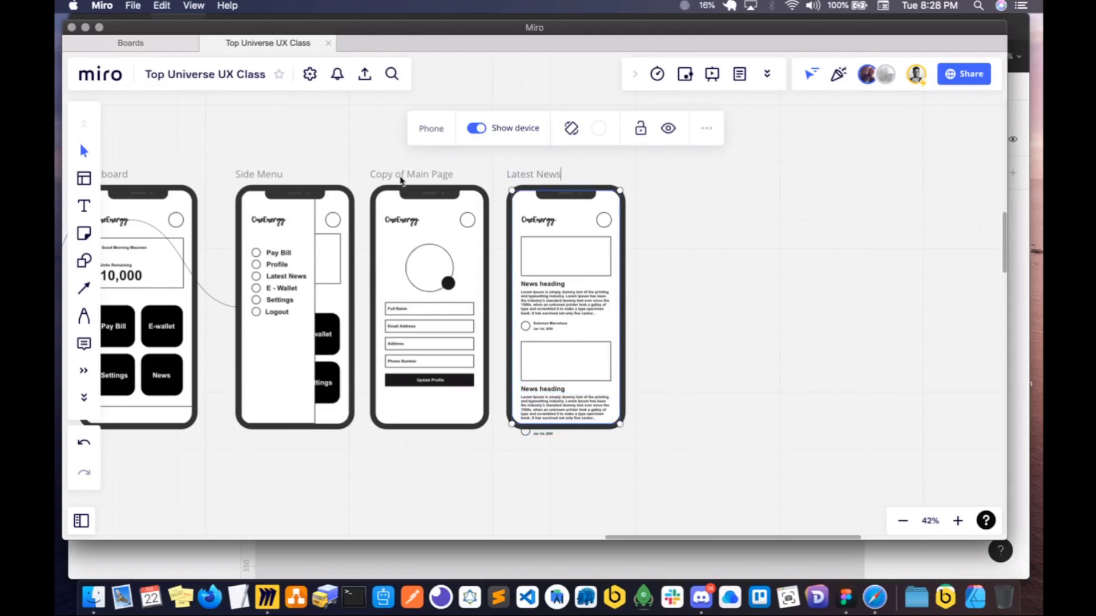
# - Rename the frame with the personal details form as "Profile Page"
pyautogui.click(408, 173)
pyautogui.press('super+a')
pyautogui.write('P')
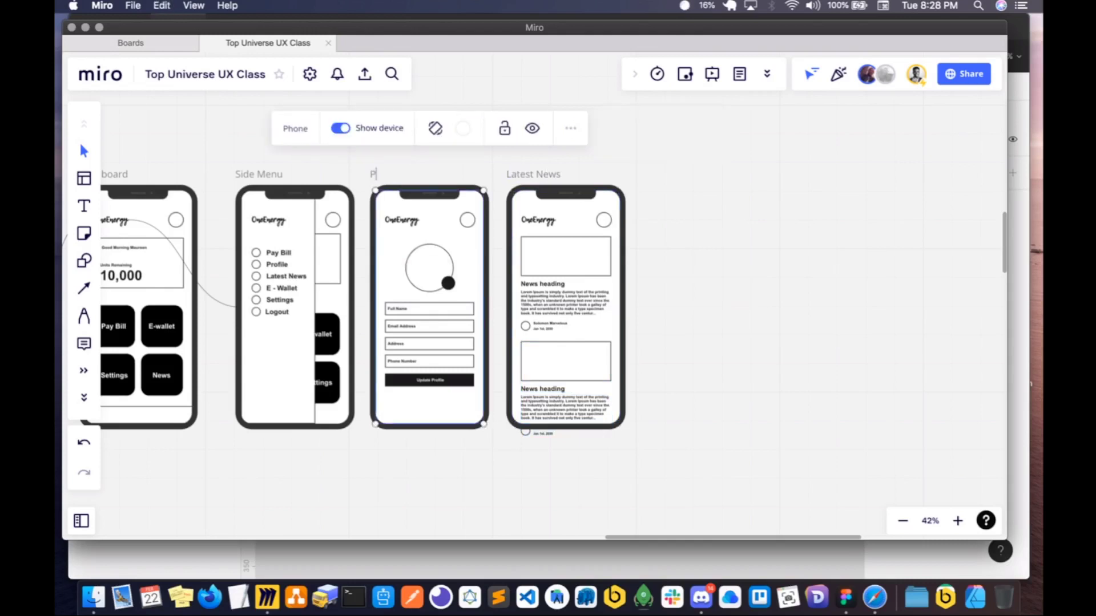
pyautogui.write('rofile Page')
pyautogui.click(735, 184)
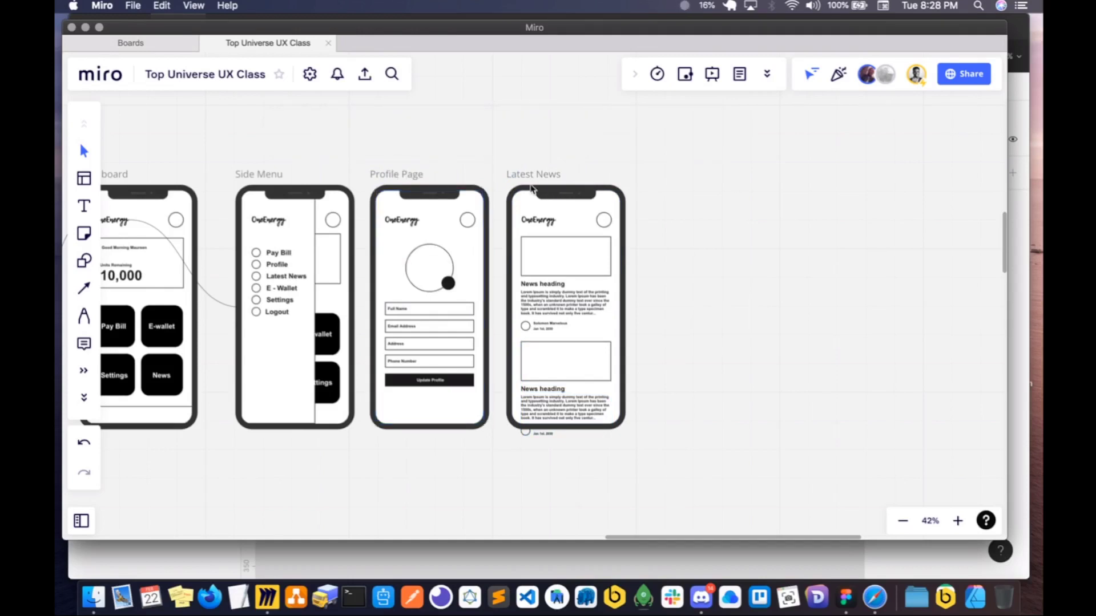
# - Duplicate the Latest News frame with its contents and rename the copy "E-wallet"
pyautogui.click(531, 189)
pyautogui.press('super+d')
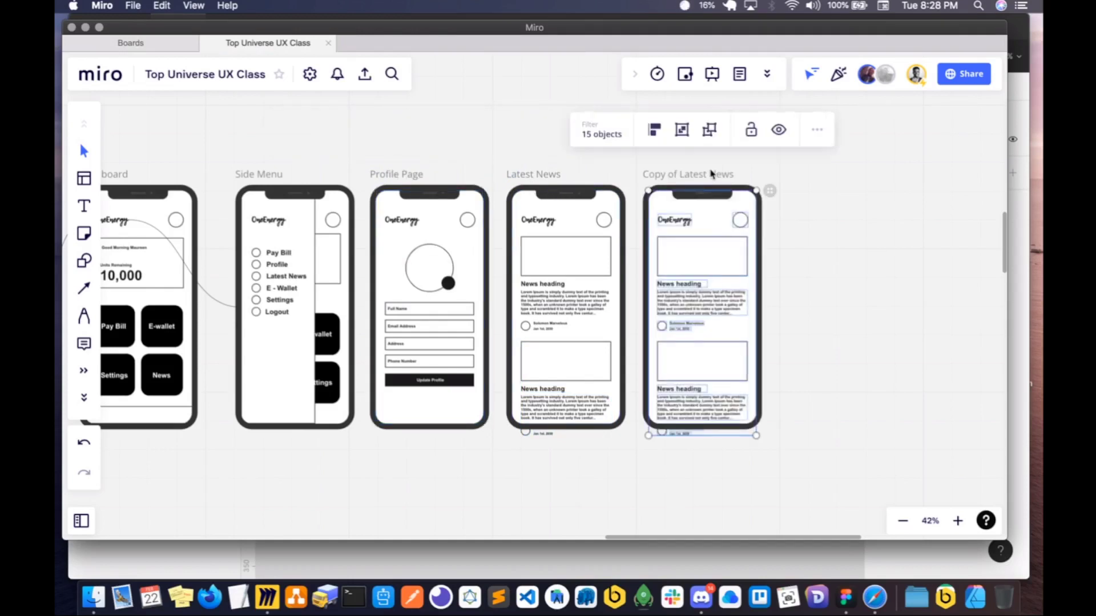
pyautogui.click(715, 174)
pyautogui.press('super+a')
pyautogui.write('E')
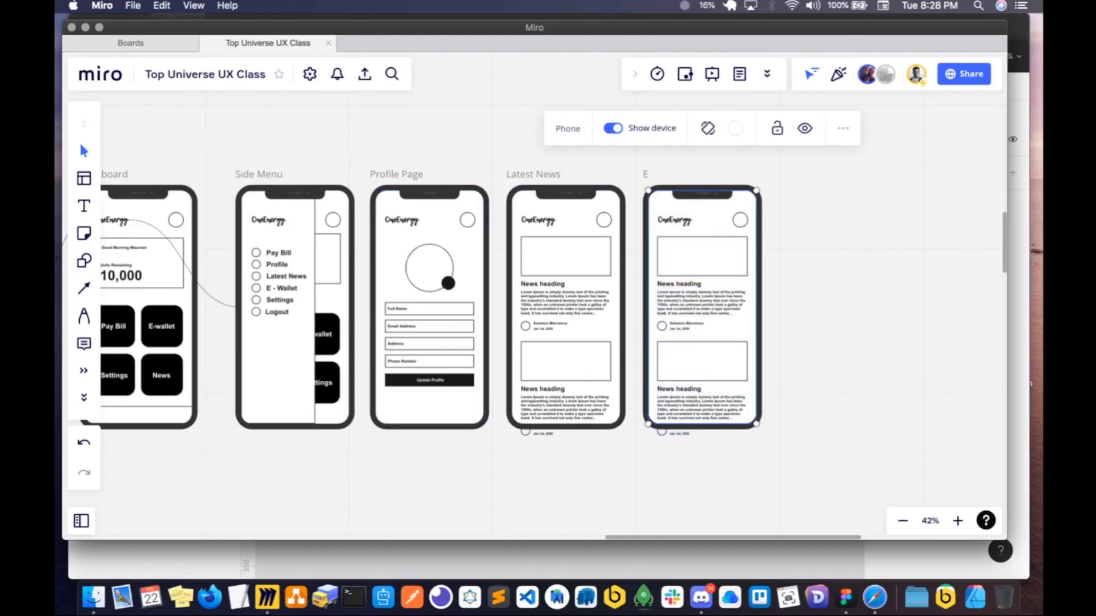
pyautogui.write('-wallet')
pyautogui.click(810, 272)
# - Delete both news items from the E-wallet screen, keeping only the logo and the profile circle
pyautogui.click(706, 269)
pyautogui.press('Delete')
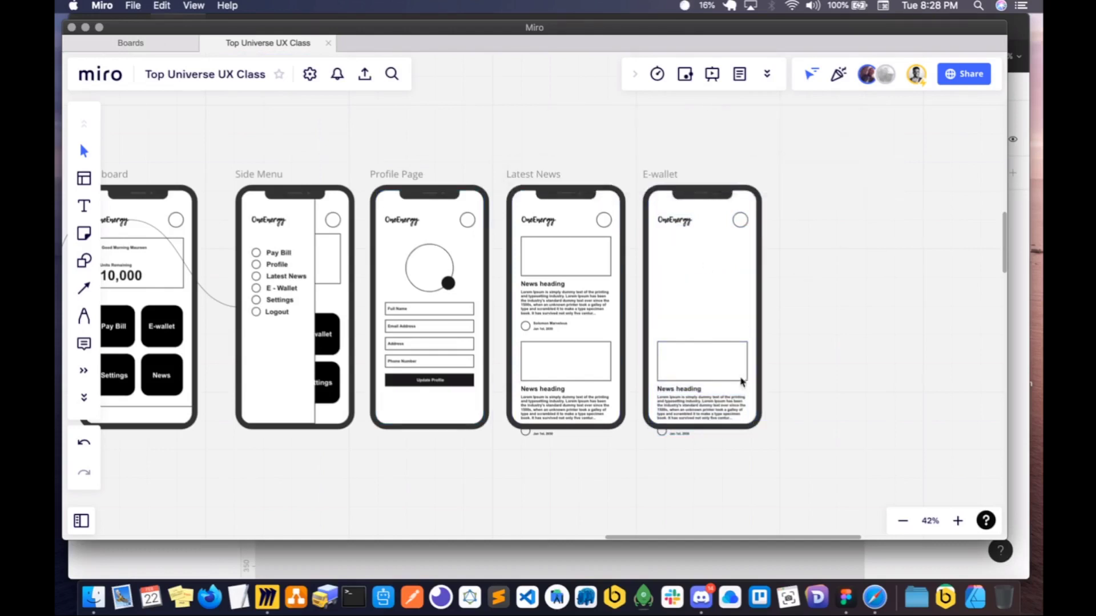
pyautogui.click(702, 382)
pyautogui.press('Delete')
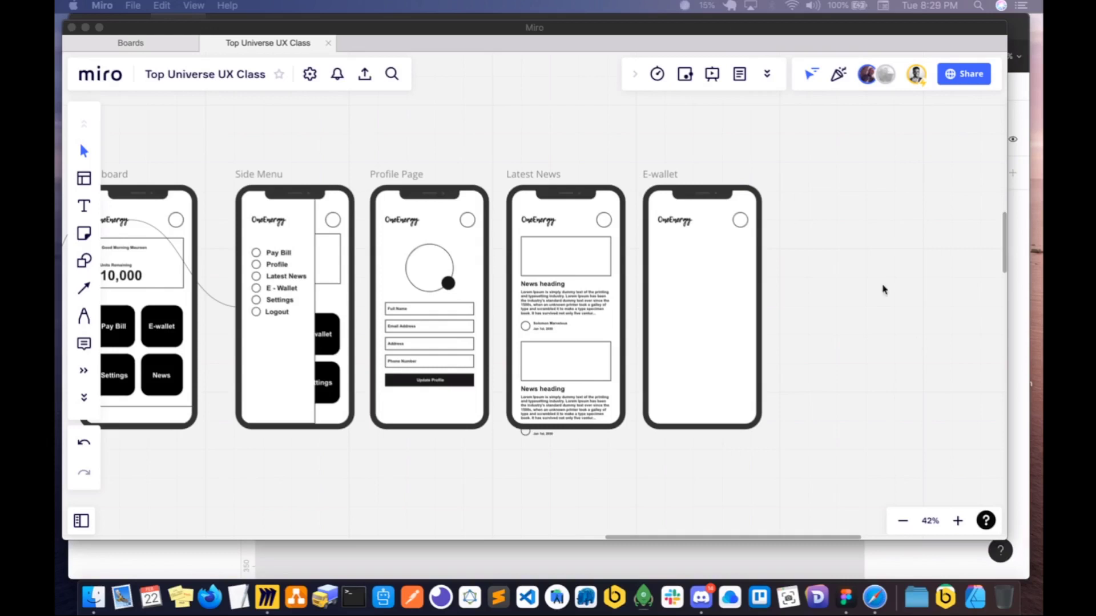
pyautogui.scroll(3, 649, 259)
pyautogui.scroll(1, 612, 280)
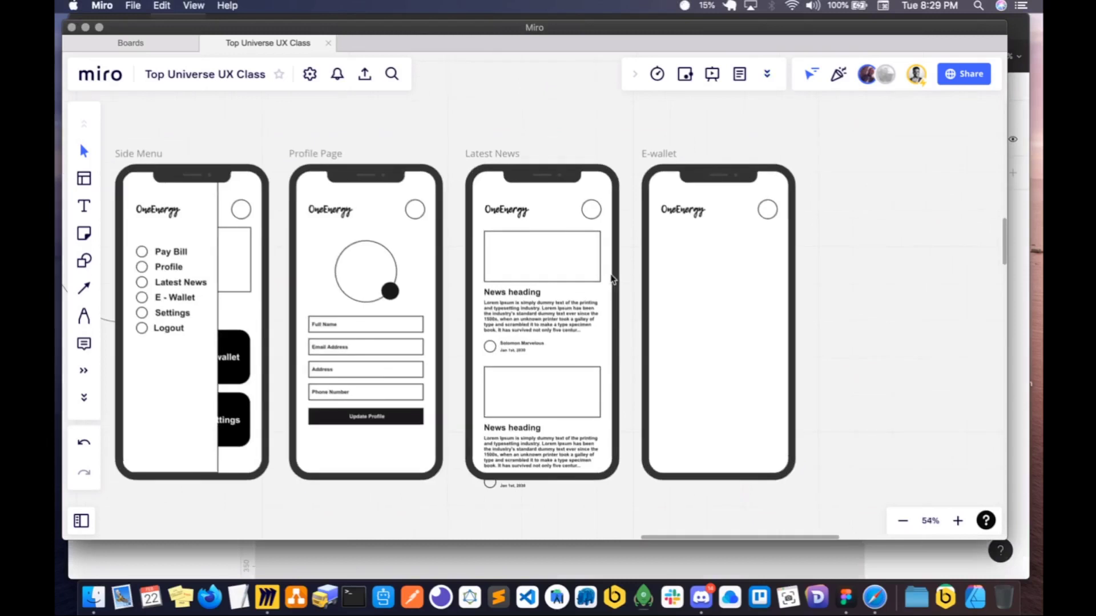
# - Copy the first news item from the Latest News screen into the E-wallet screen, below the logo and profile circle
pyautogui.hscroll(2, 612, 279)
pyautogui.click(433, 336)
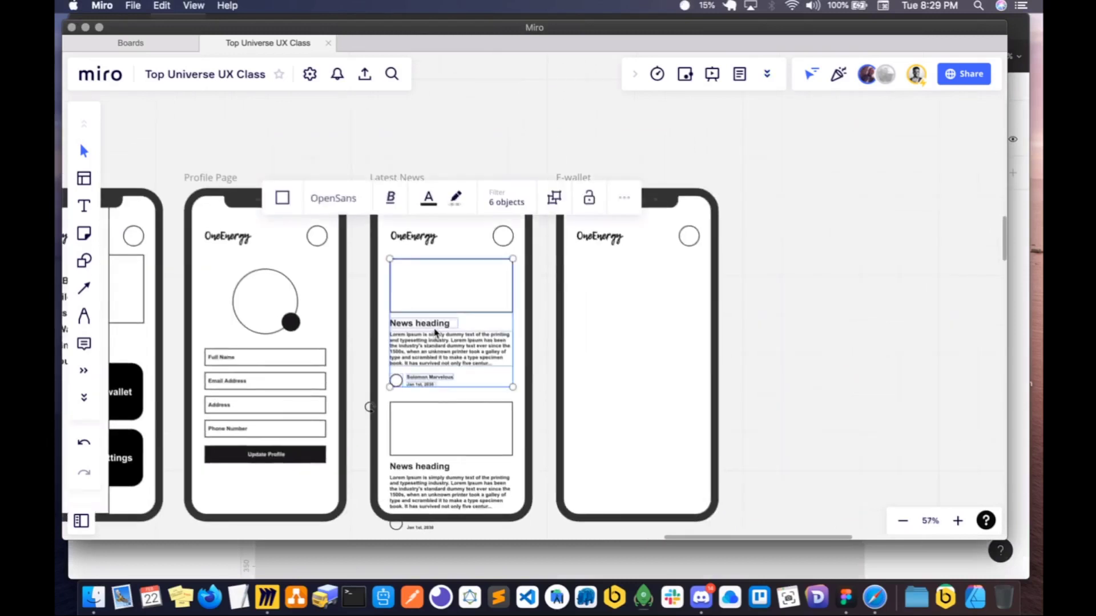
pyautogui.moveTo(436, 334); pyautogui.dragTo(617, 325)
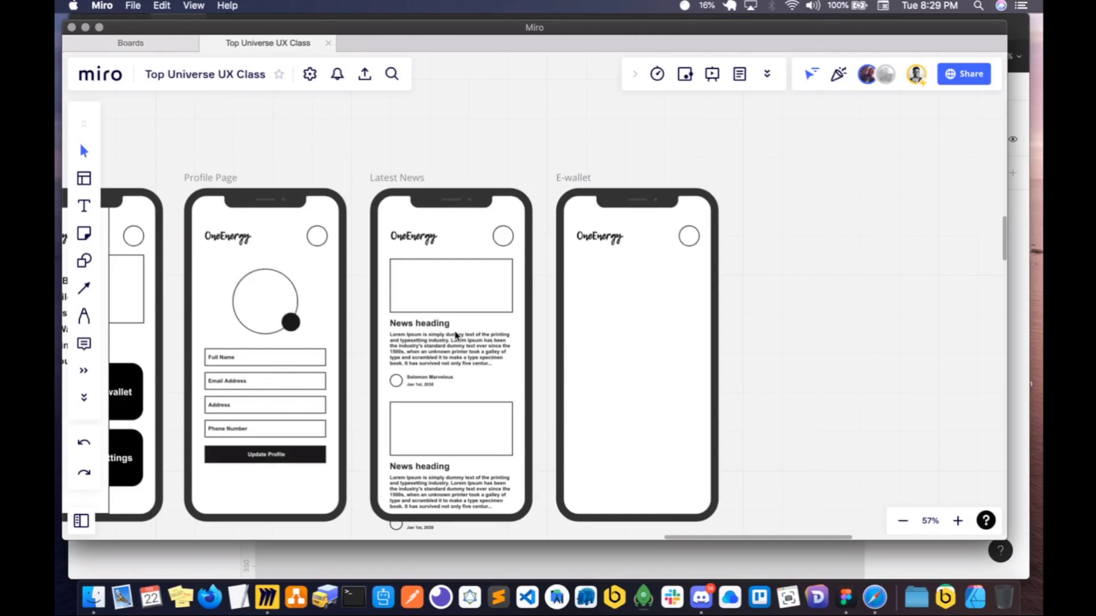
pyautogui.moveTo(455, 336); pyautogui.dragTo(641, 342)
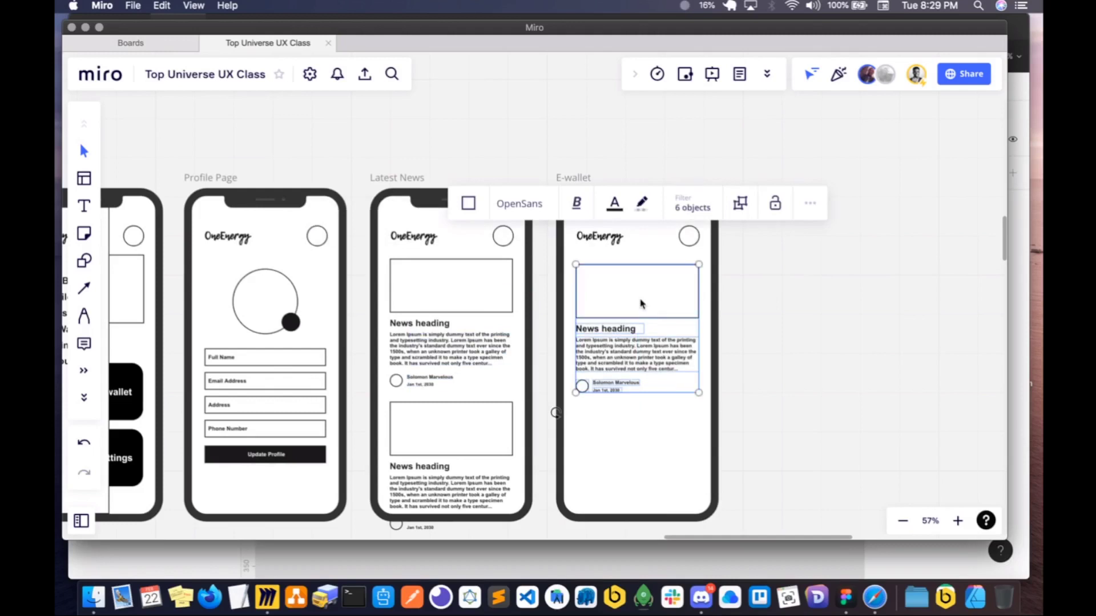
pyautogui.click(851, 375)
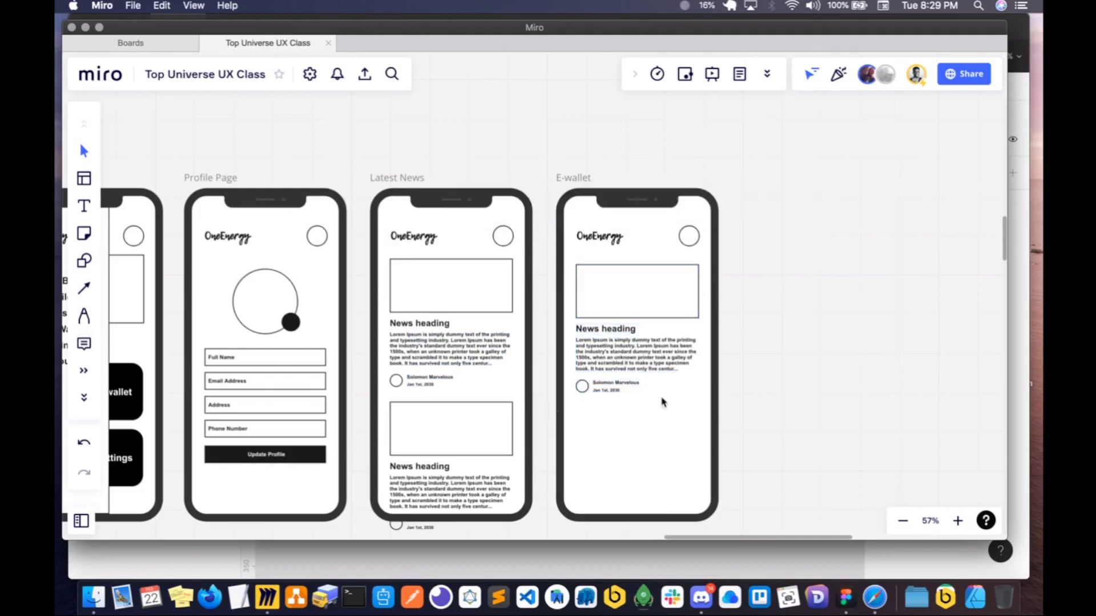
# - Ungroup the copied news item on the E-wallet screen and select its paragraph, author name and heading individually
pyautogui.click(638, 368)
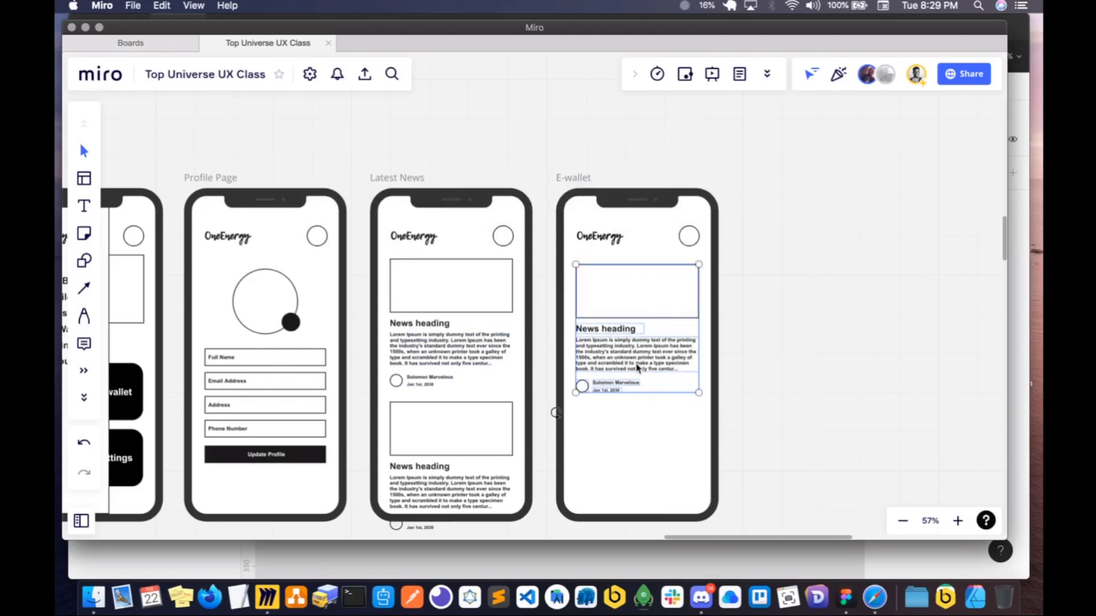
pyautogui.press('super+shift+g')
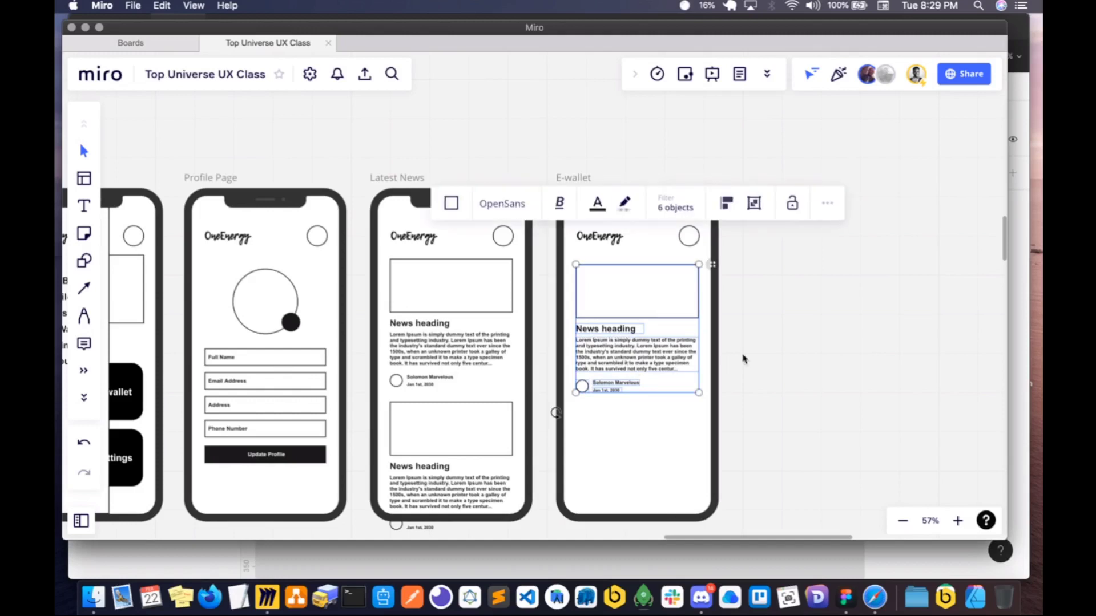
pyautogui.click(744, 361)
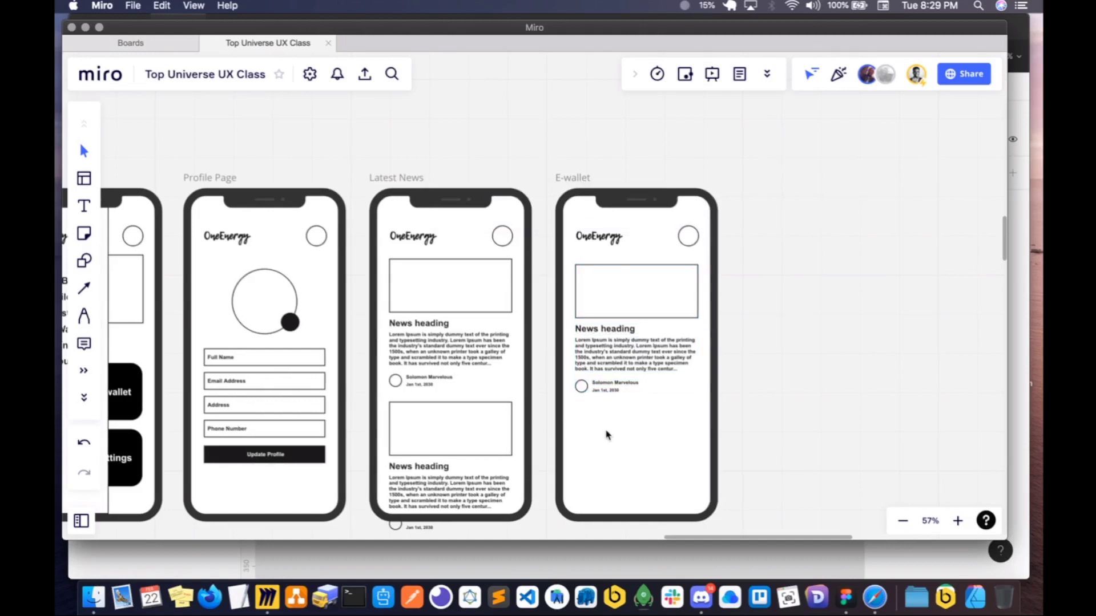
pyautogui.hscroll(2, 607, 436)
pyautogui.scroll(1, 608, 435)
pyautogui.scroll(5, 562, 392)
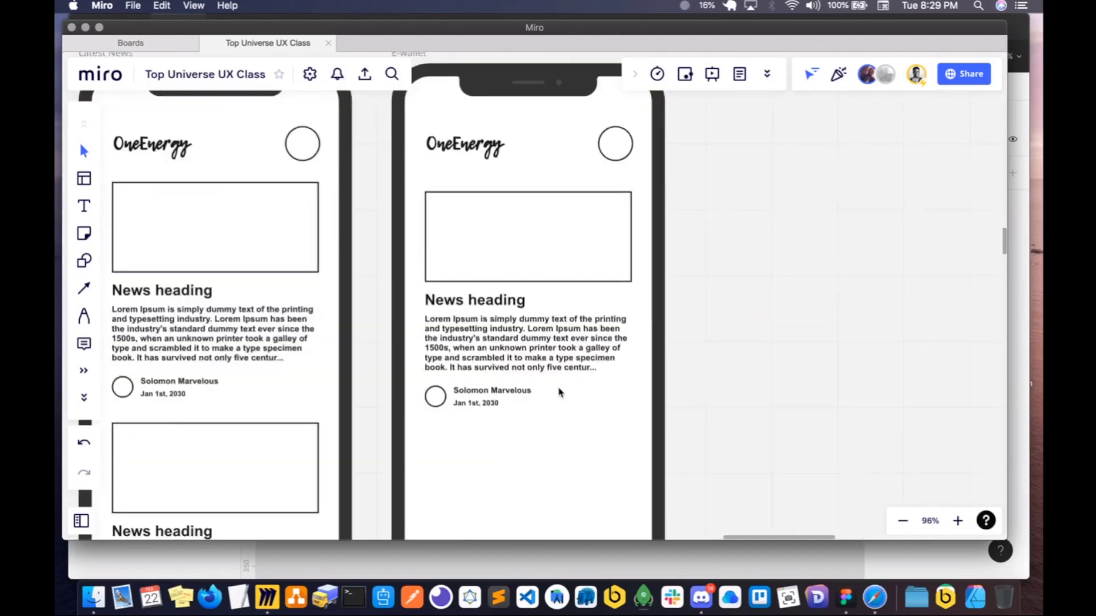
pyautogui.click(549, 352)
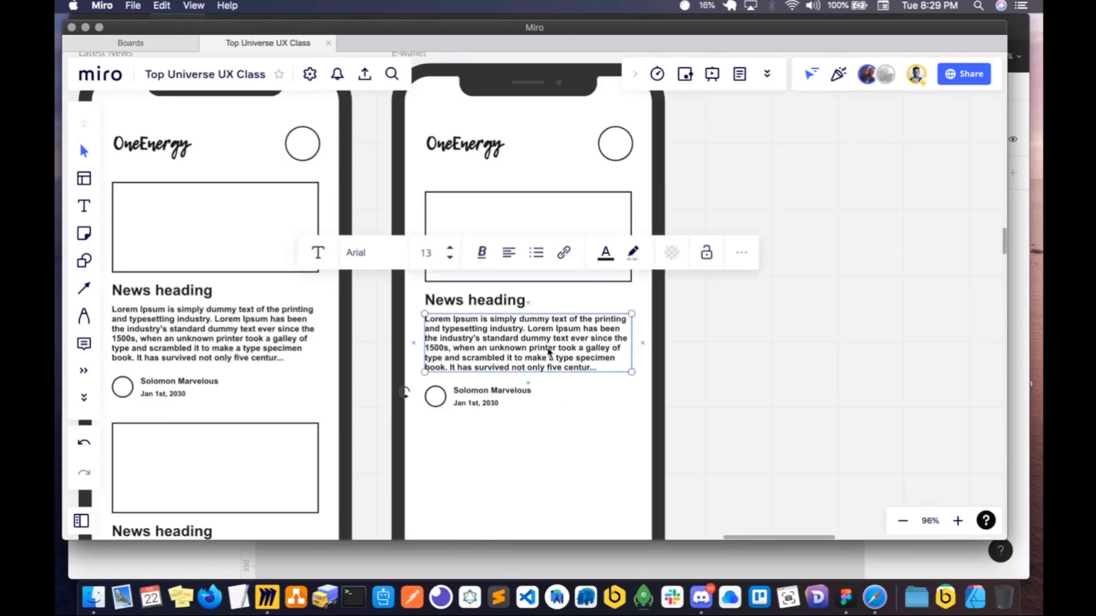
pyautogui.click(482, 399)
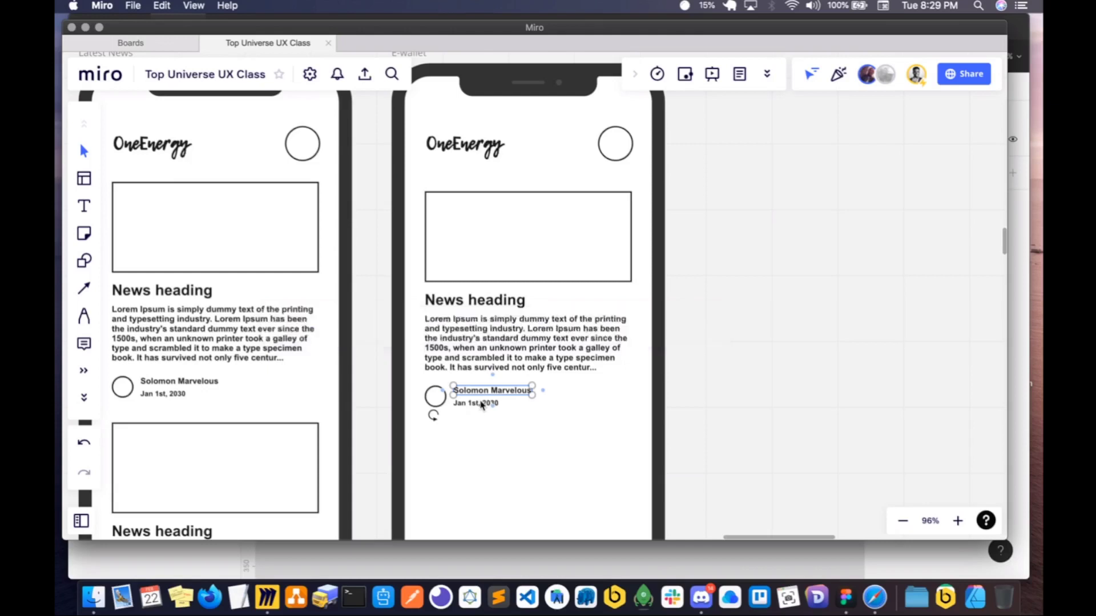
pyautogui.click(484, 301)
# - Run a memory clean in Memory Cleaner, close its window and minimise the Figma window to return to the Miro board
pyautogui.rightClick(846, 597)
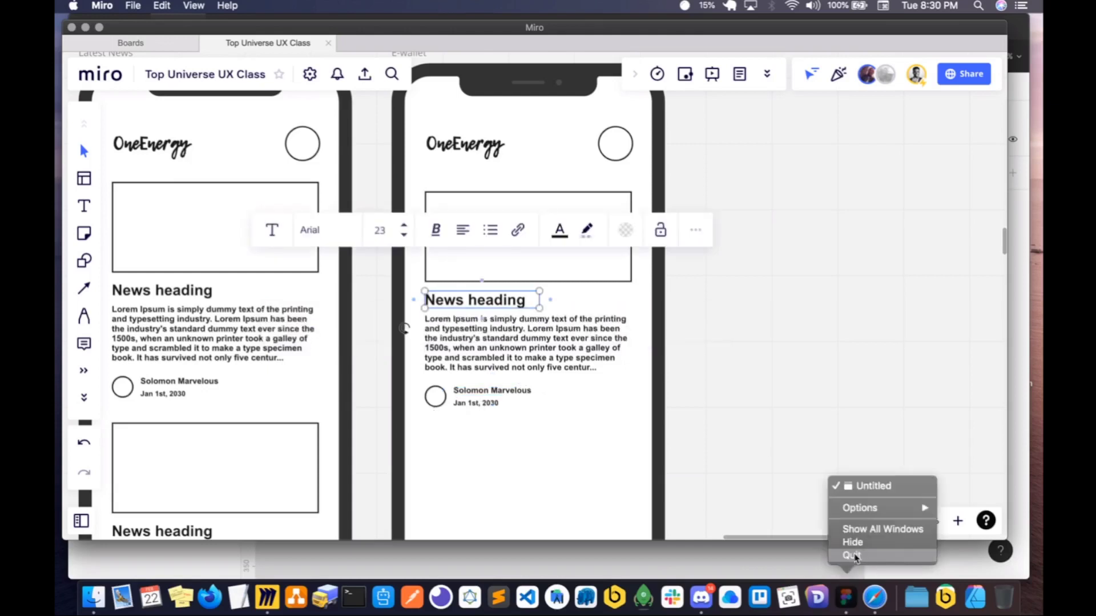
pyautogui.click(698, 361)
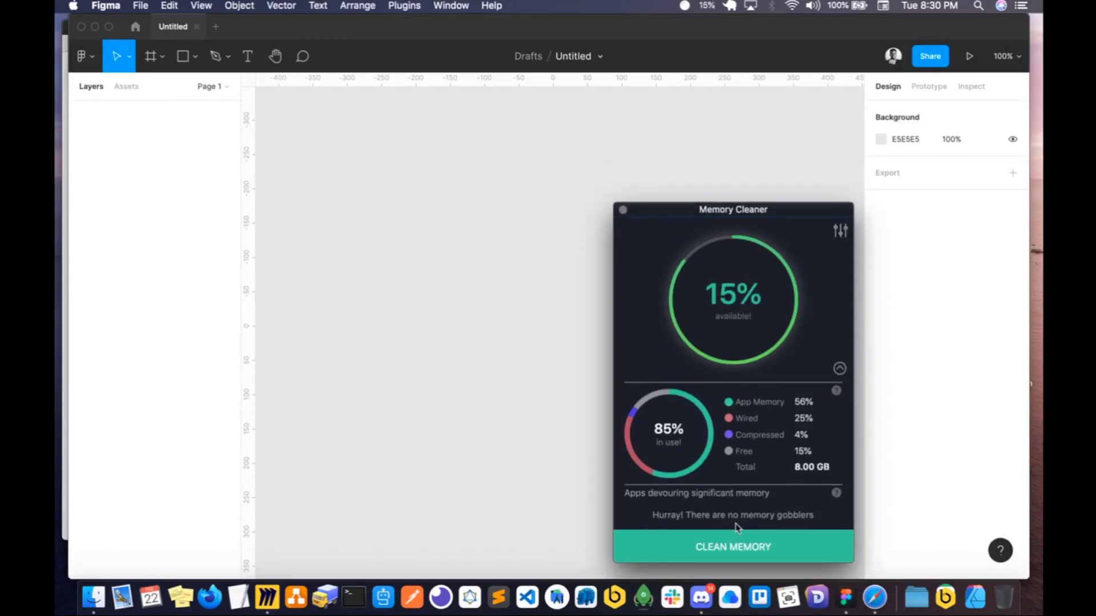
pyautogui.click(710, 549)
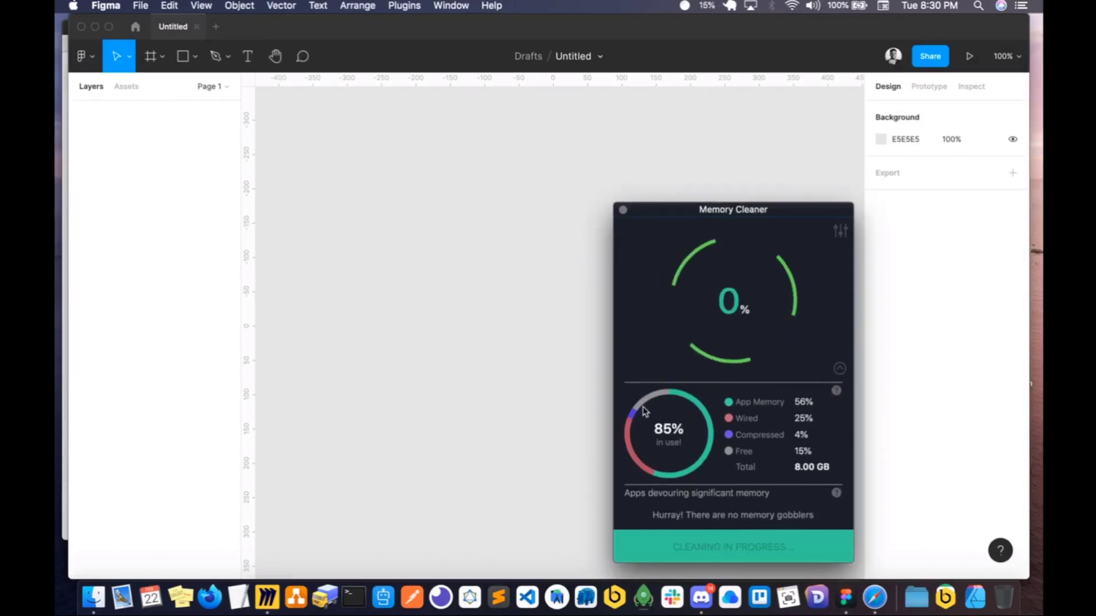
pyautogui.click(352, 209)
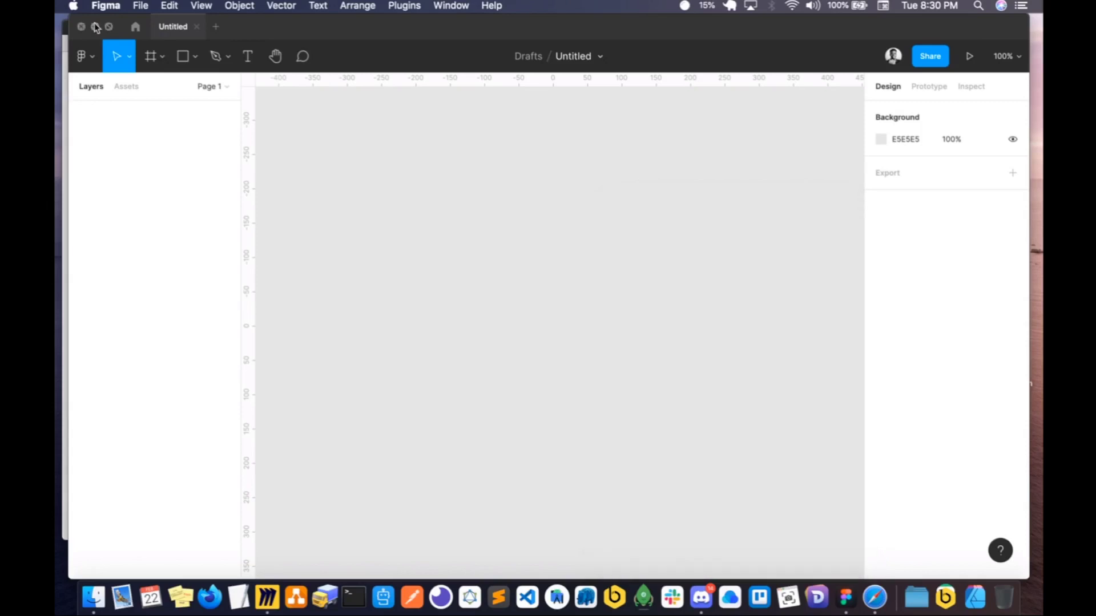
pyautogui.click(96, 27)
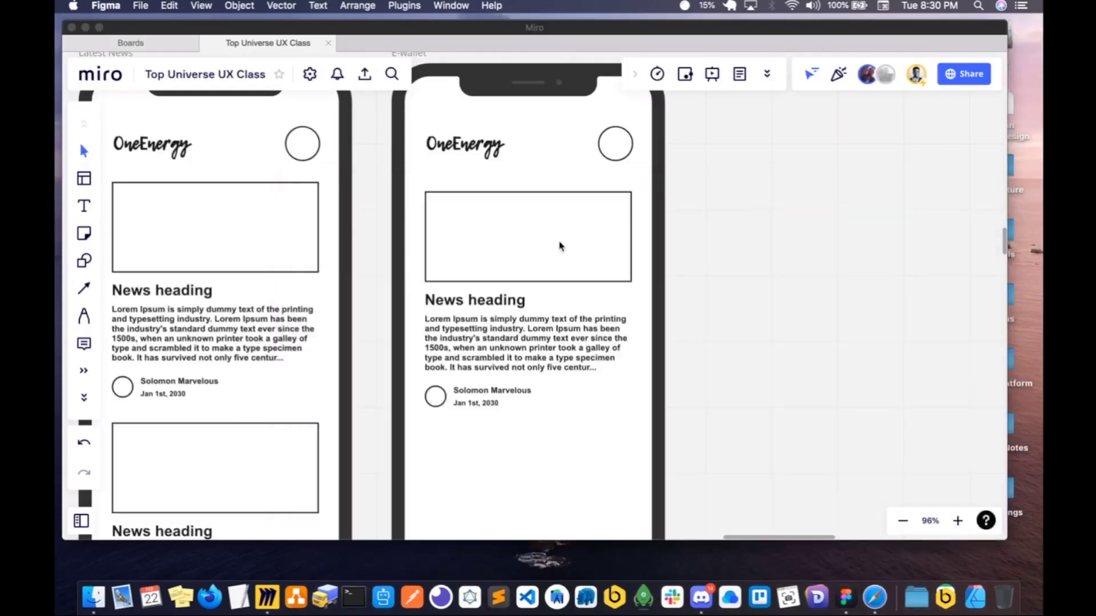
# - Replace the news heading on the E-wallet screen with "N10,000" and delete the image placeholder above it
pyautogui.click(562, 276)
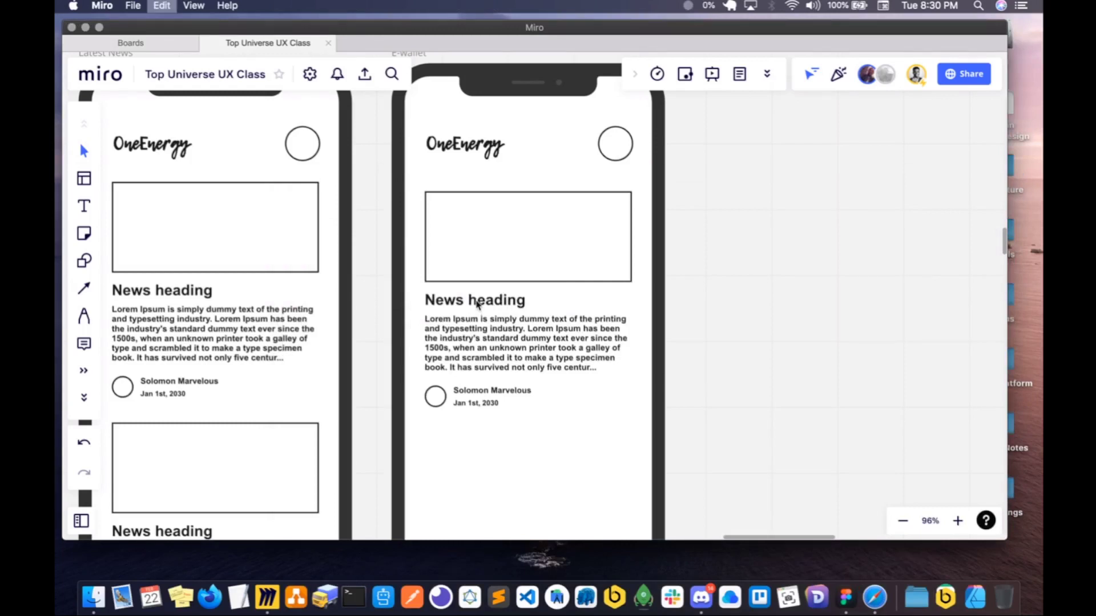
pyautogui.tripleClick(477, 303)
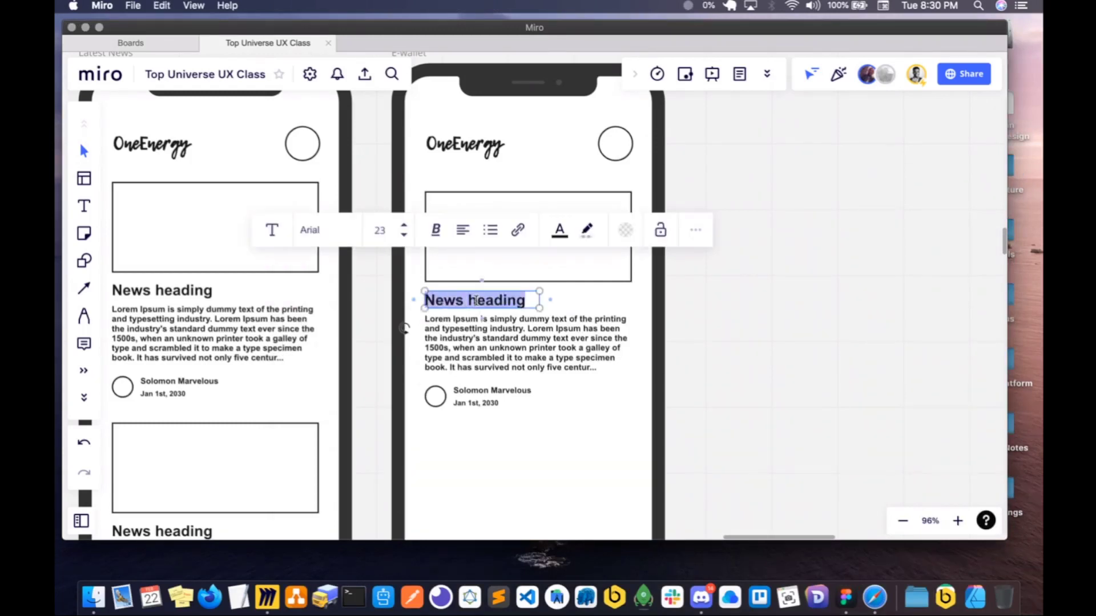
pyautogui.write('10,000')
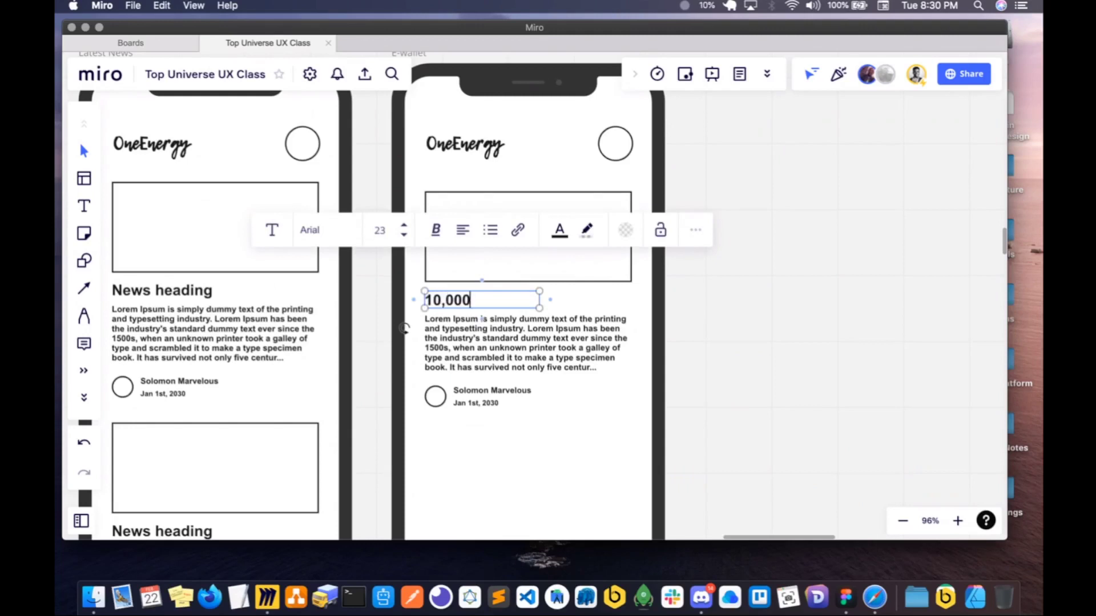
pyautogui.press('super+Left')
pyautogui.write('N')
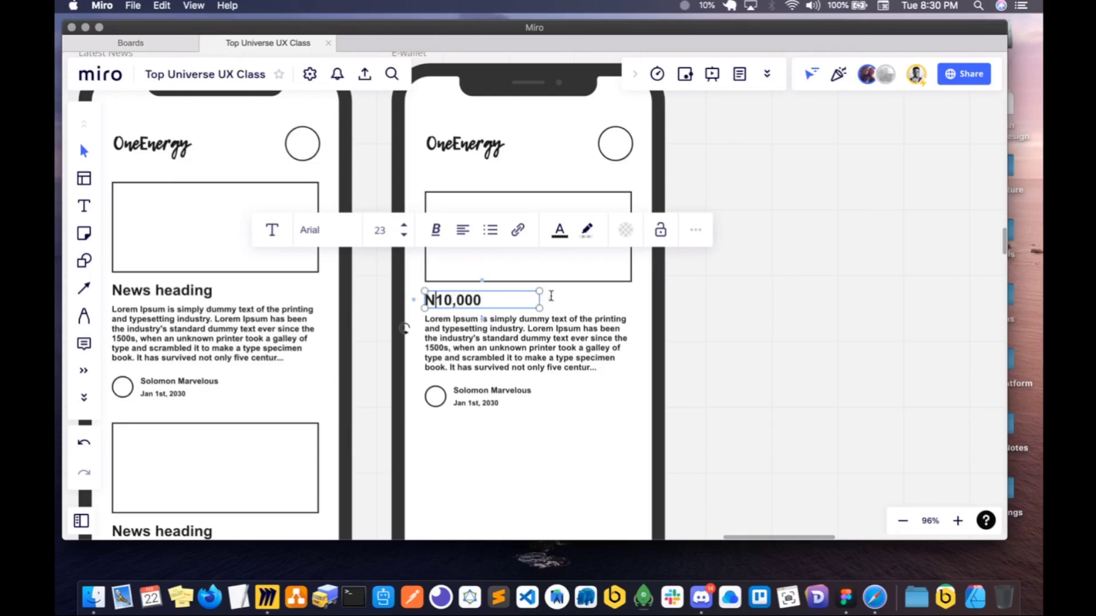
pyautogui.press('Left')
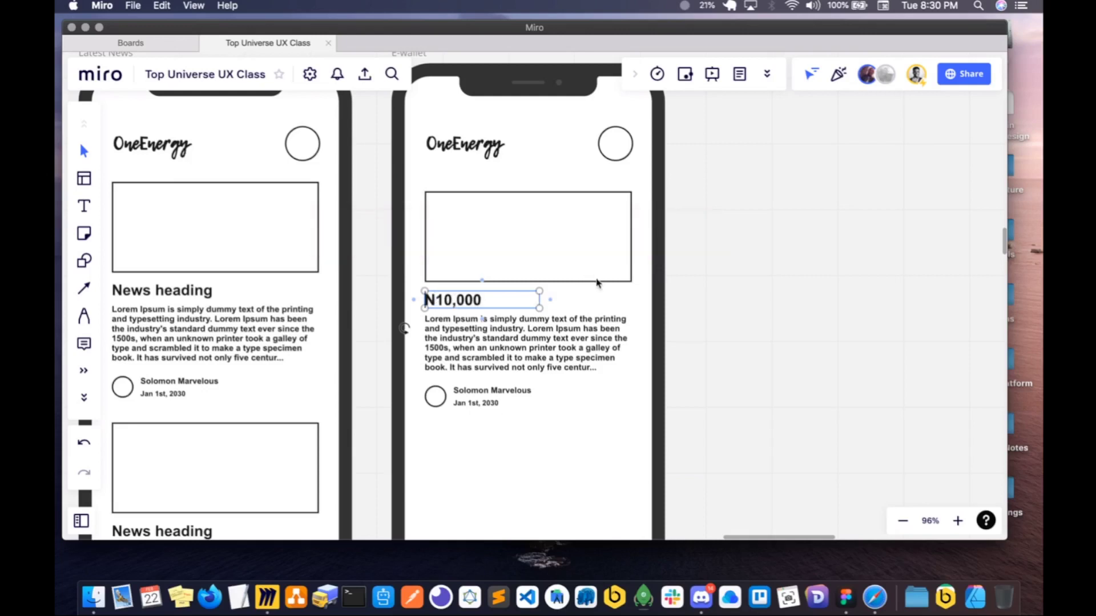
pyautogui.click(597, 282)
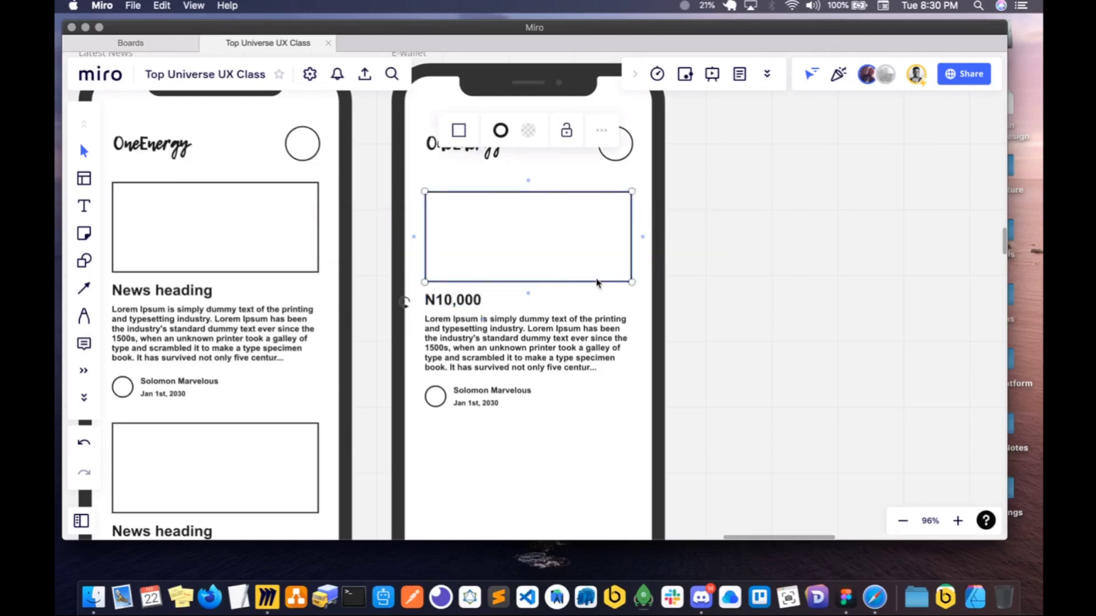
pyautogui.press('Delete')
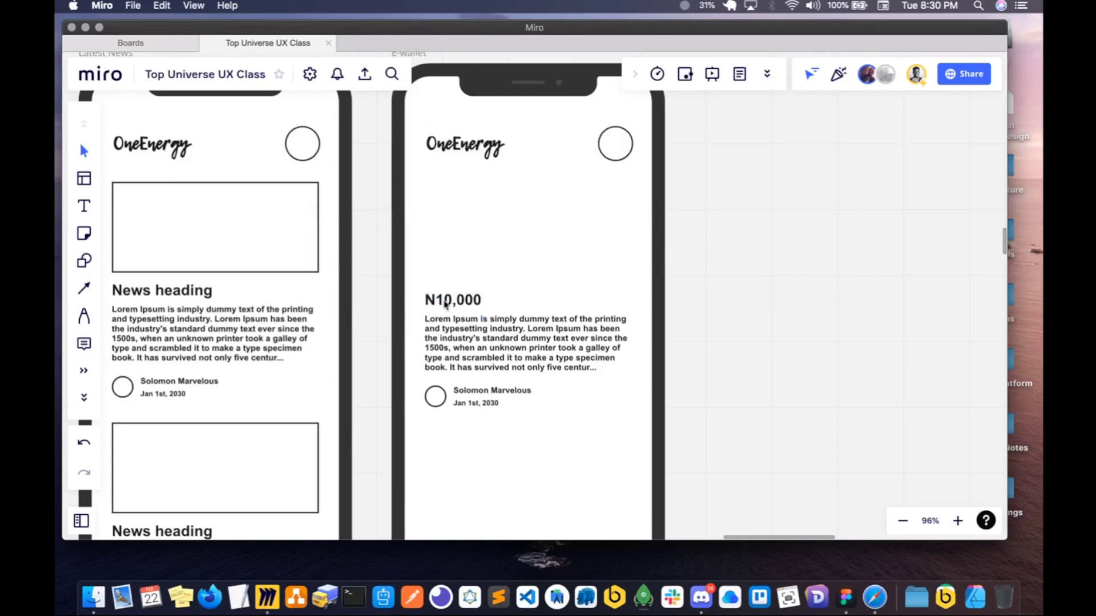
# - Move the N10,000 text to the horizontal centre of the E-wallet screen, above the paragraph, and quit Figma
pyautogui.click(448, 302)
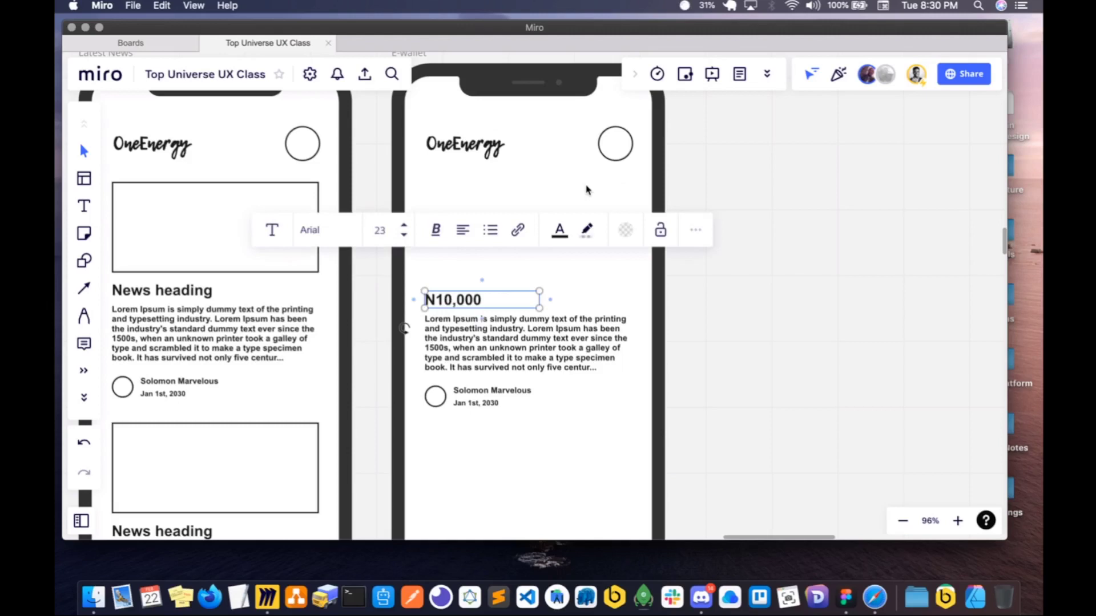
pyautogui.moveTo(449, 301); pyautogui.dragTo(581, 200)
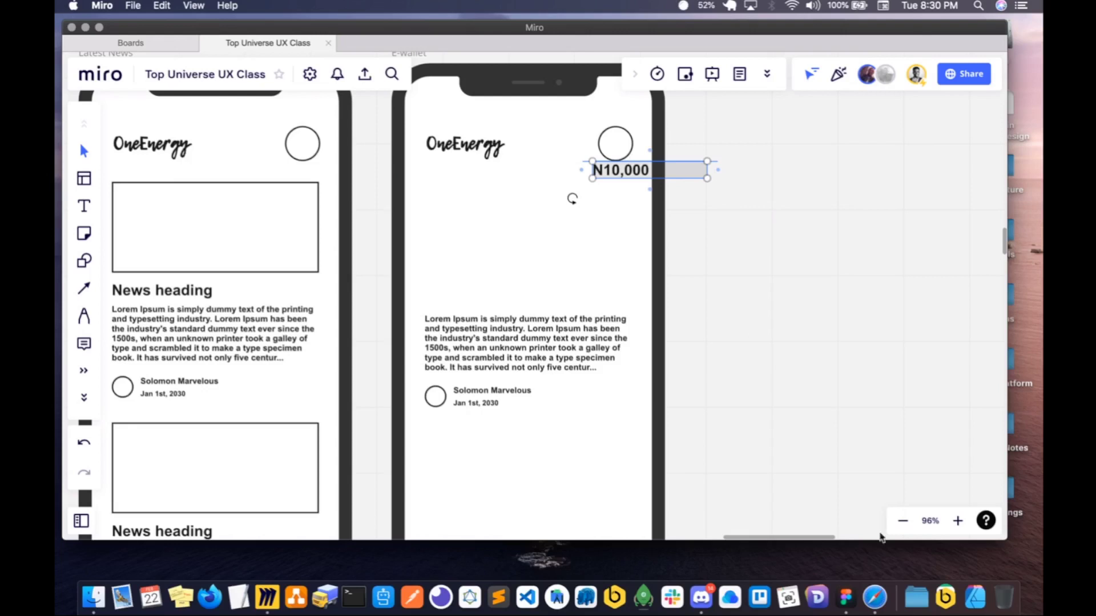
pyautogui.rightClick(848, 597)
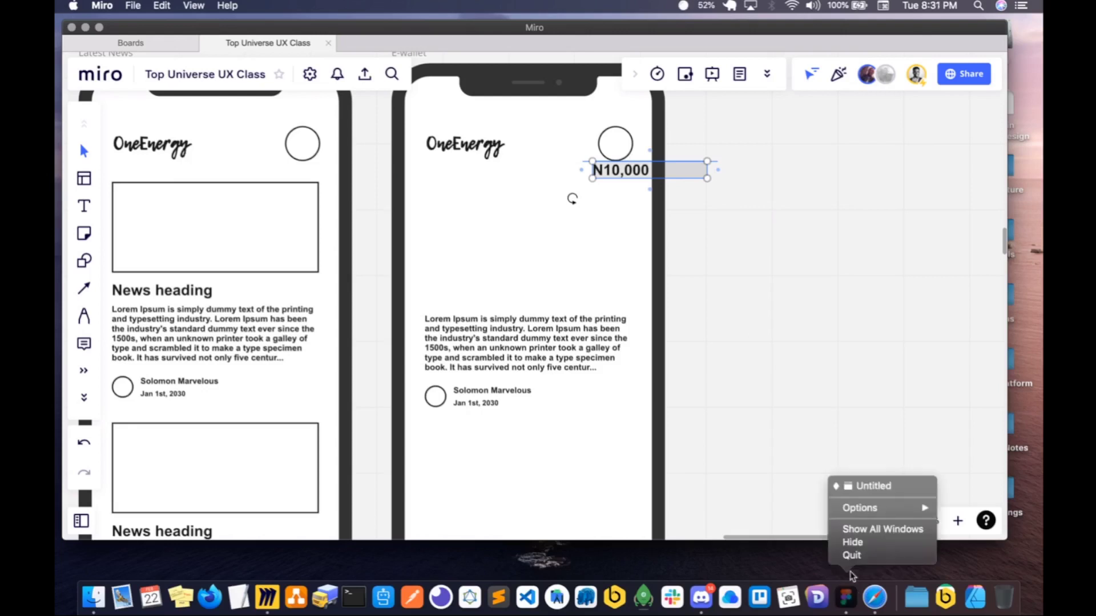
pyautogui.click(857, 557)
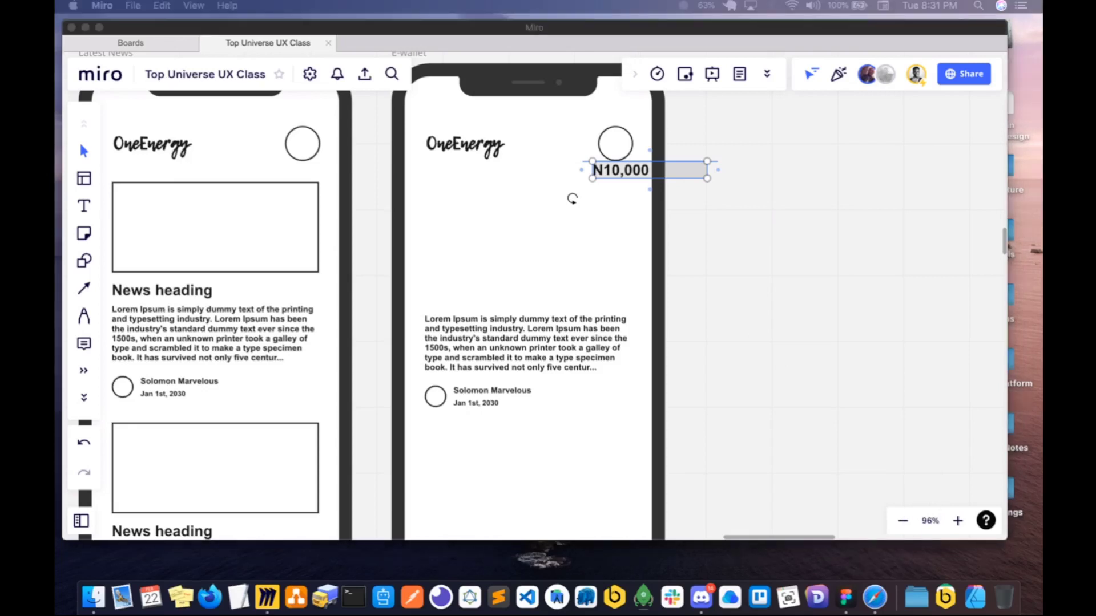
pyautogui.moveTo(572, 199); pyautogui.dragTo(450, 273)
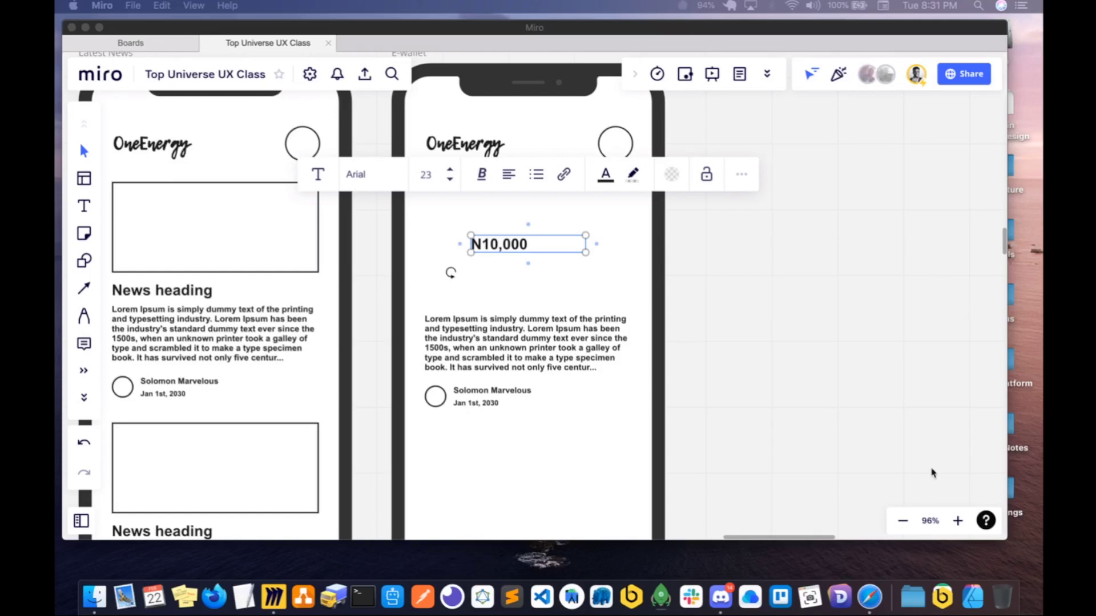
# - Quit the Safari browser
pyautogui.rightClick(880, 601)
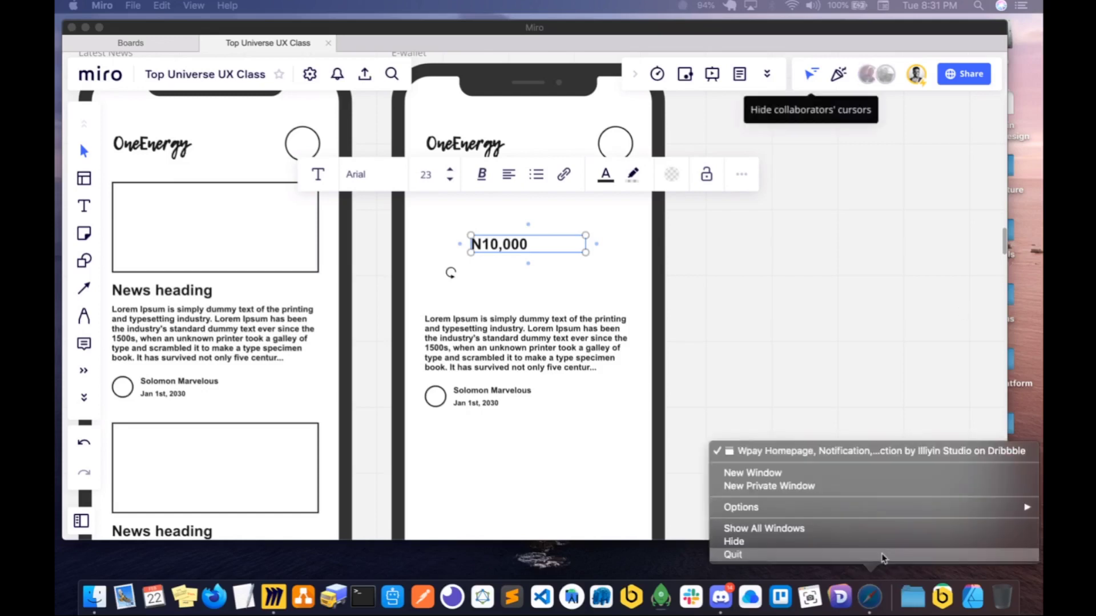
pyautogui.click(884, 558)
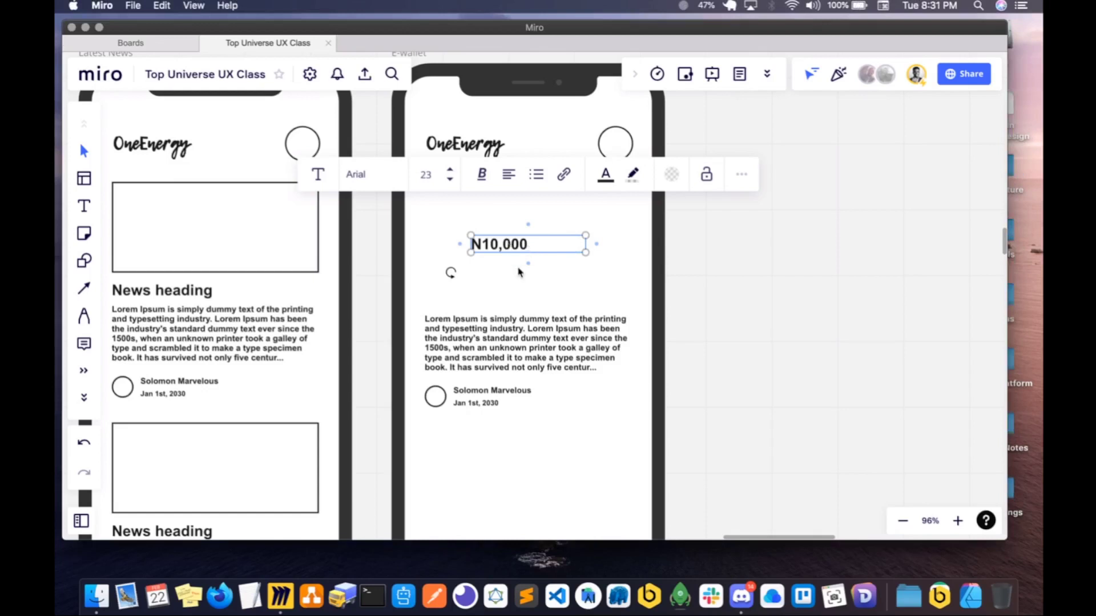
pyautogui.hscroll(3, 519, 272)
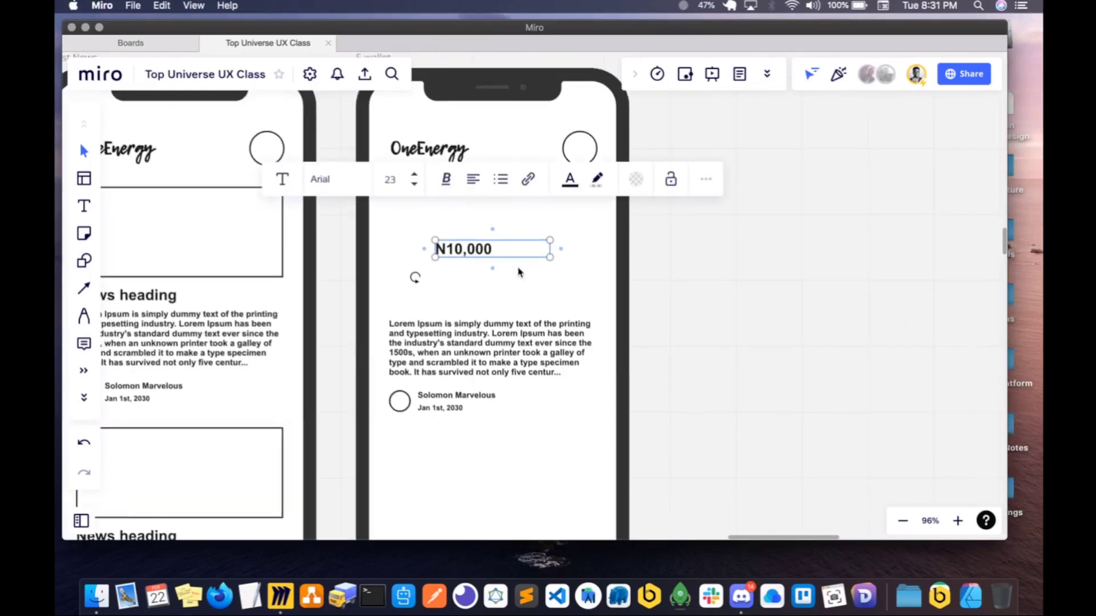
pyautogui.hscroll(-3, 519, 272)
pyautogui.scroll(2, 519, 272)
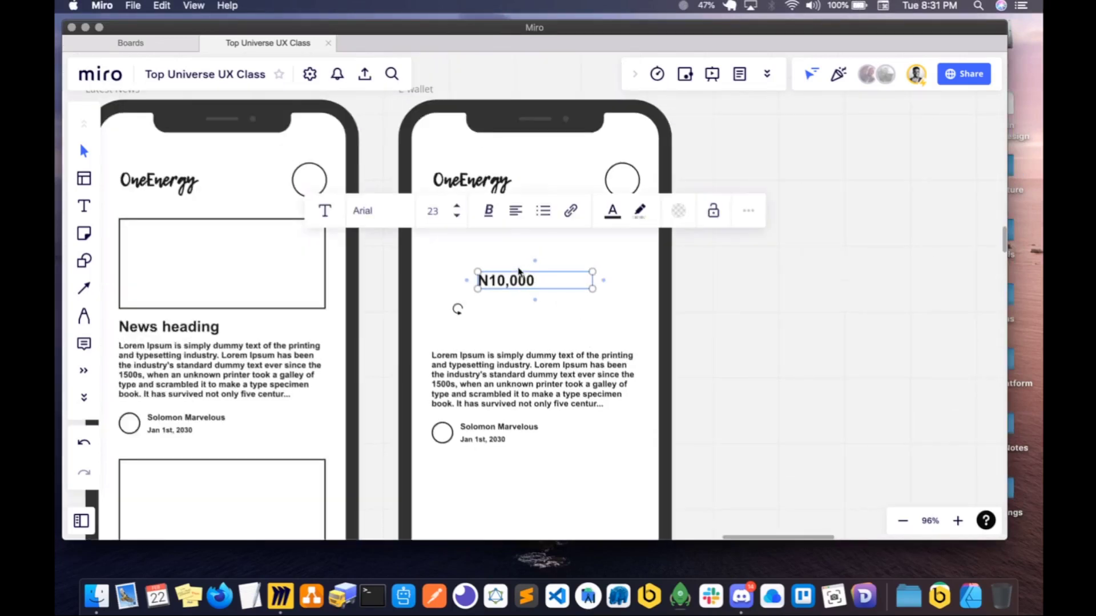
pyautogui.scroll(-2, 519, 272)
pyautogui.hscroll(-1, 519, 272)
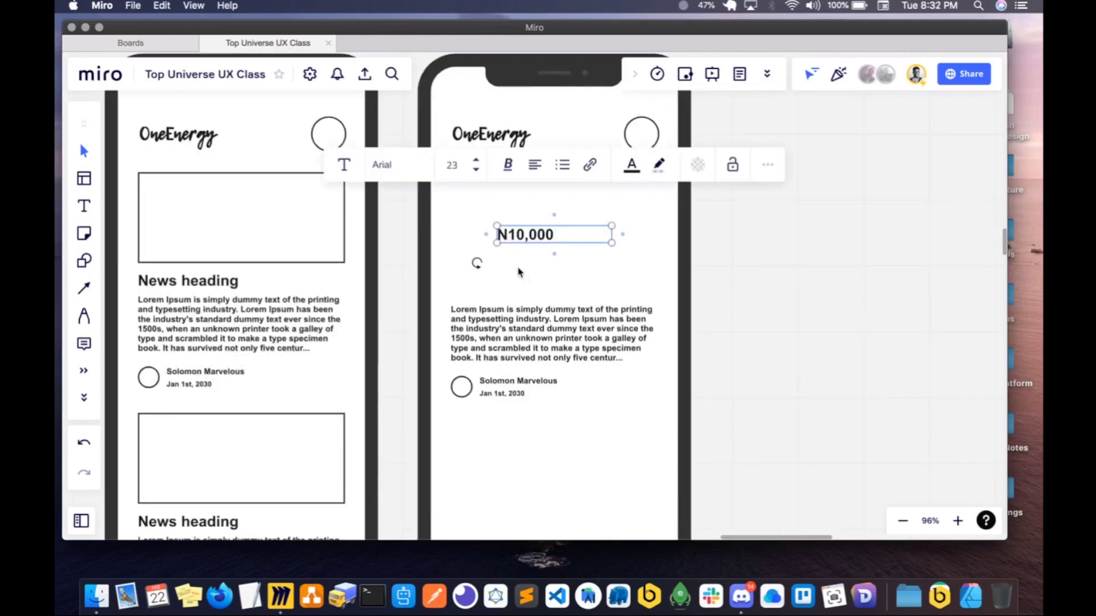
pyautogui.hscroll(1, 519, 272)
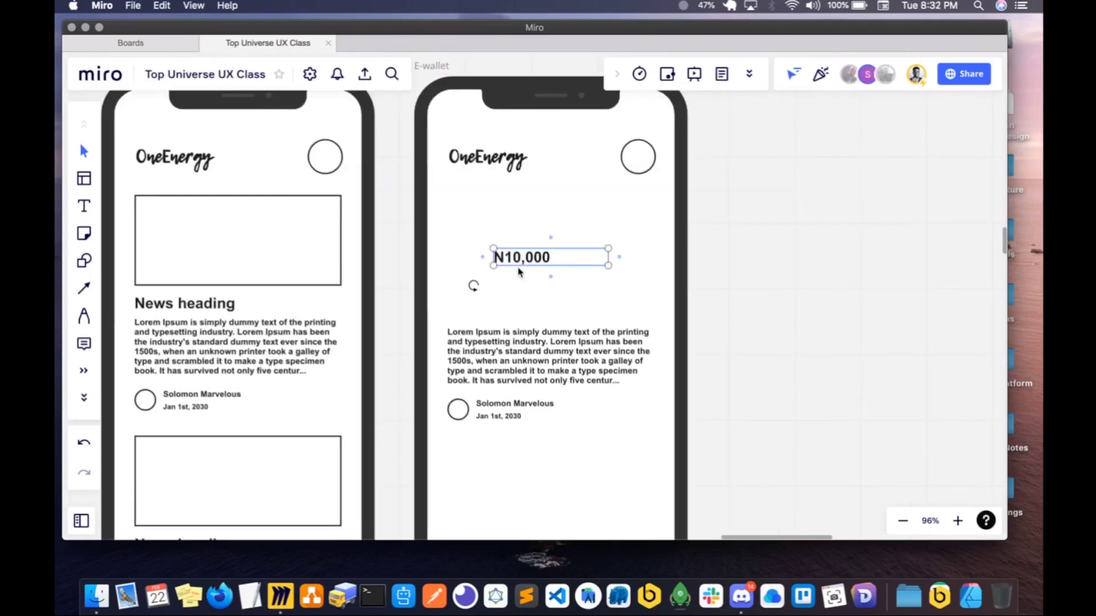
pyautogui.scroll(-2, 520, 271)
pyautogui.hscroll(-2, 520, 272)
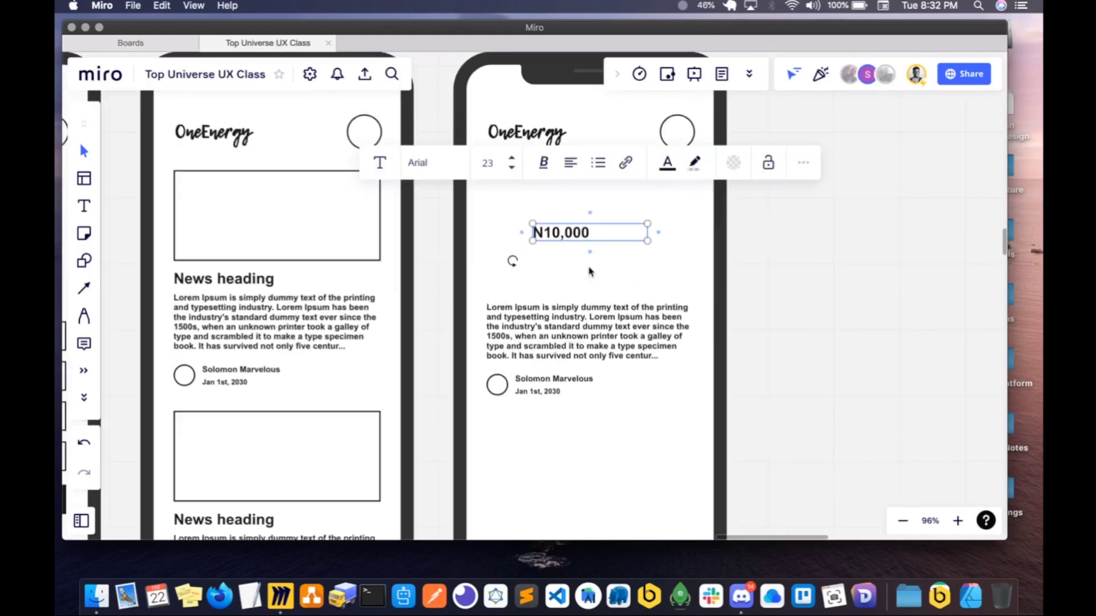
# - Move the N10,000 text up towards the OneEnergy logo on the E-wallet screen and narrow its text box to fit the amount
pyautogui.click(568, 312)
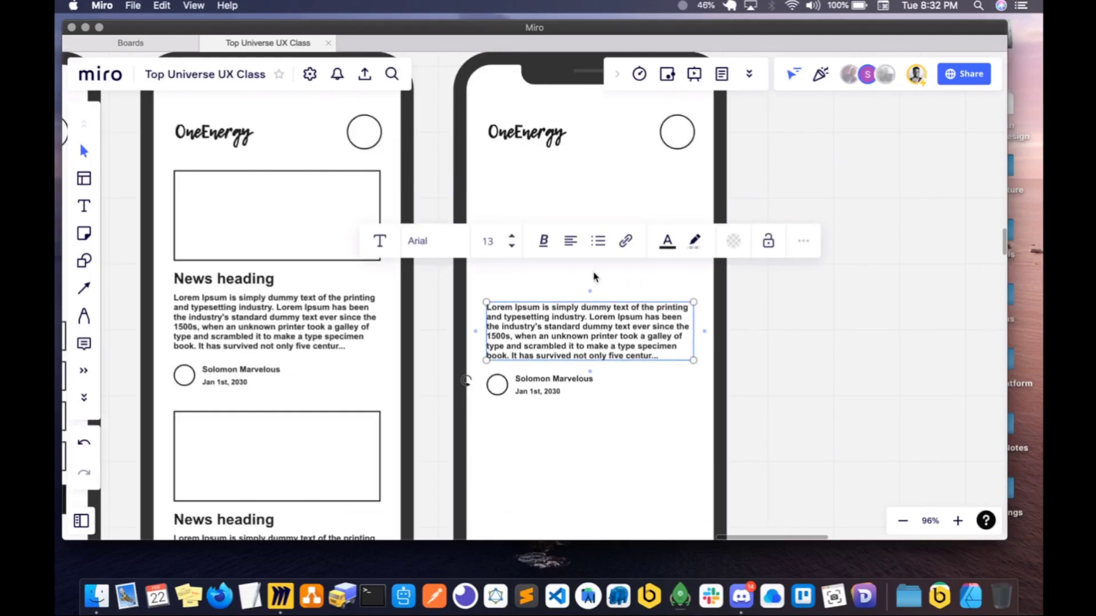
pyautogui.click(594, 275)
pyautogui.click(582, 323)
pyautogui.click(564, 282)
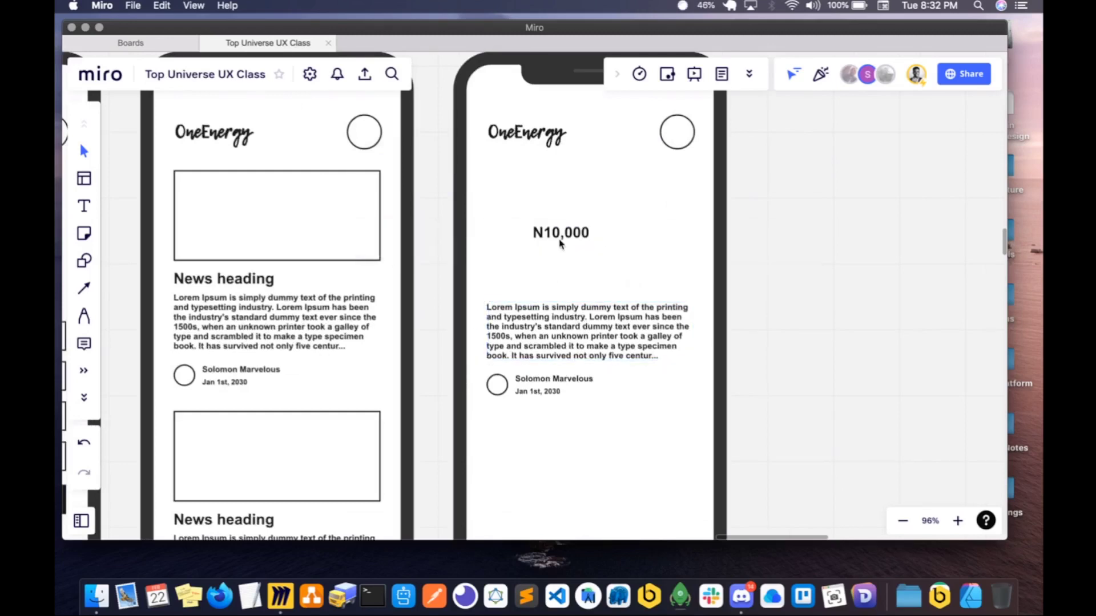
pyautogui.click(567, 232)
pyautogui.moveTo(568, 233); pyautogui.dragTo(593, 202)
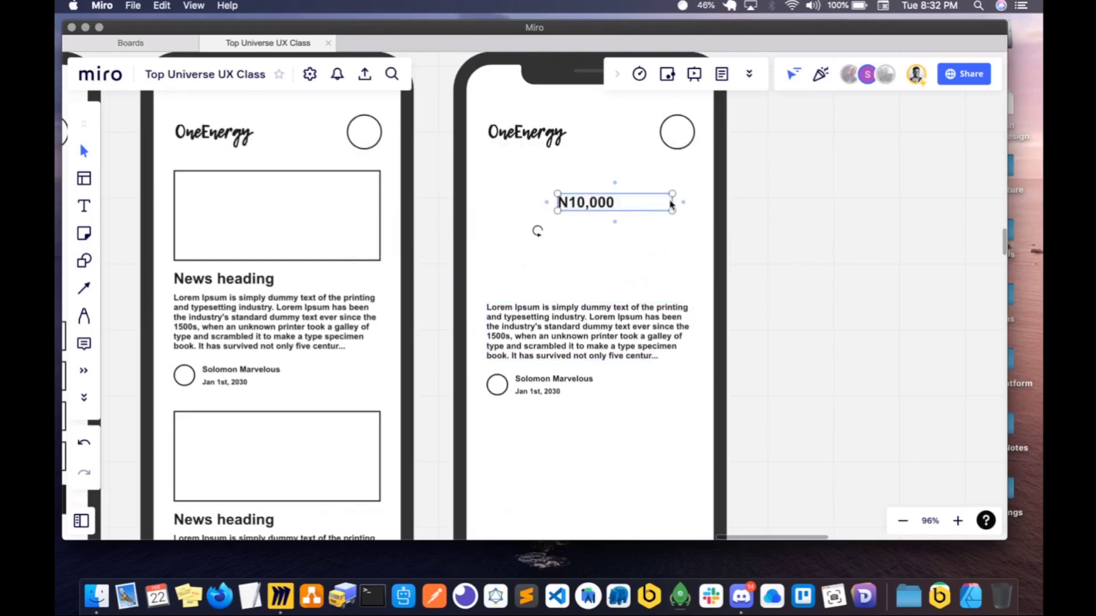
pyautogui.moveTo(673, 207); pyautogui.dragTo(591, 207)
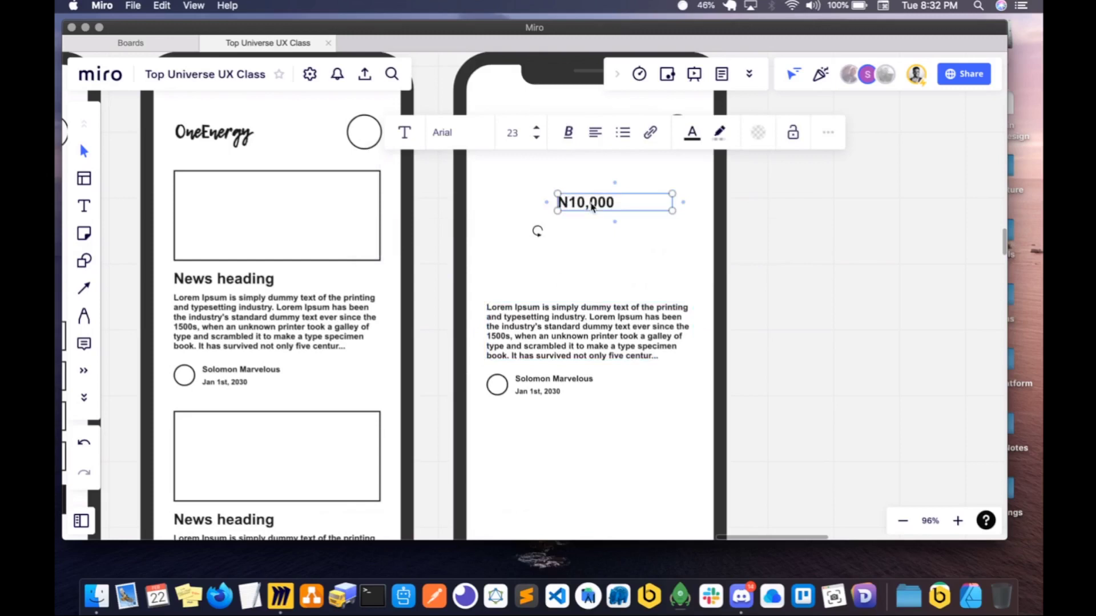
pyautogui.moveTo(673, 204); pyautogui.dragTo(623, 205)
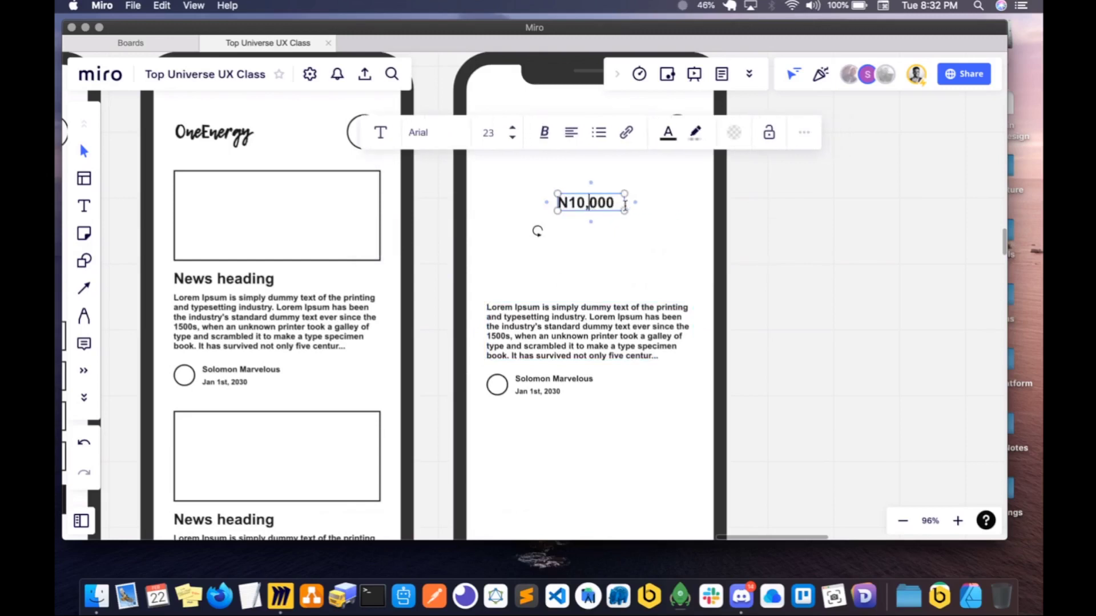
# - Replace the Lorem Ipsum paragraph on the E-wallet screen with "Your wallet balance is"
pyautogui.click(568, 327)
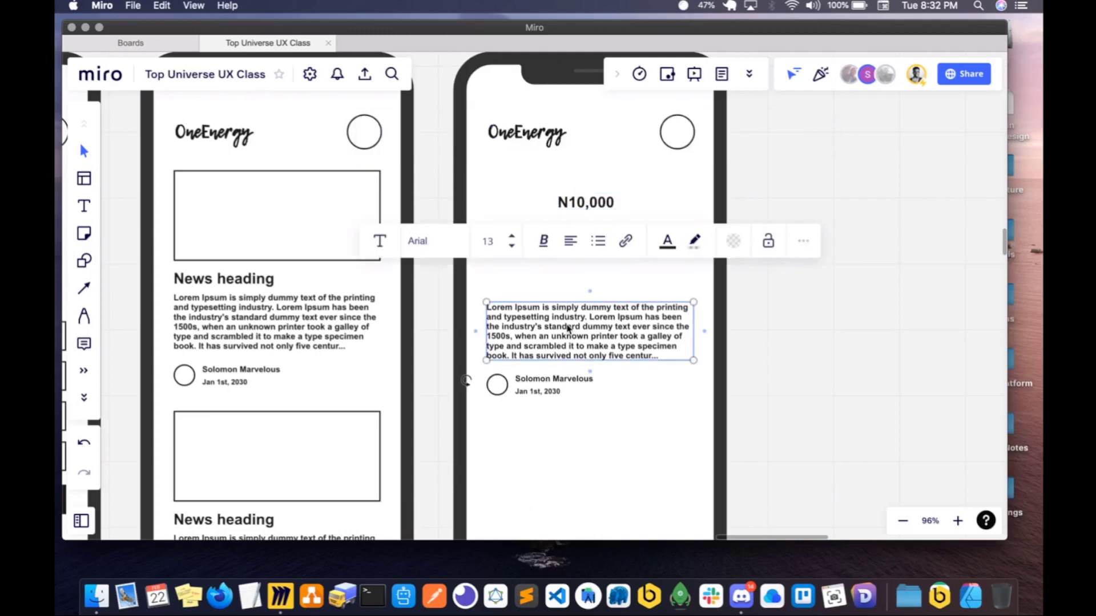
pyautogui.doubleClick(561, 324)
pyautogui.press('super+a')
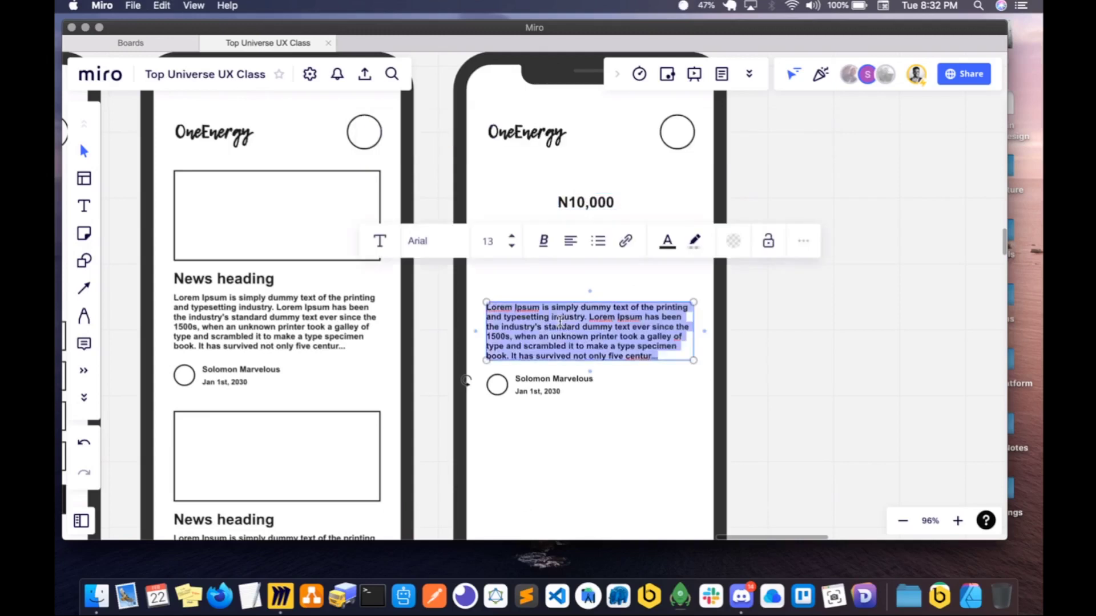
pyautogui.write('Your wallet bala')
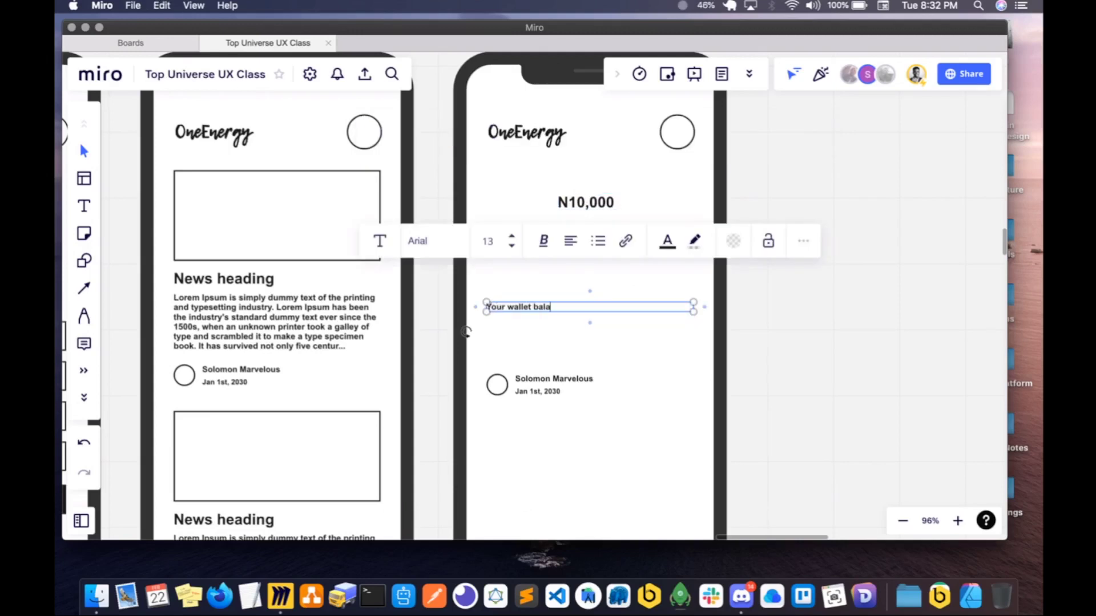
pyautogui.write('nce is')
# - Narrow the "Your wallet balance is" text box and place it above the N10,000 amount, left-aligned with the OneEnergy logo
pyautogui.moveTo(694, 309); pyautogui.dragTo(364, 323)
pyautogui.scroll(6, 701, 303)
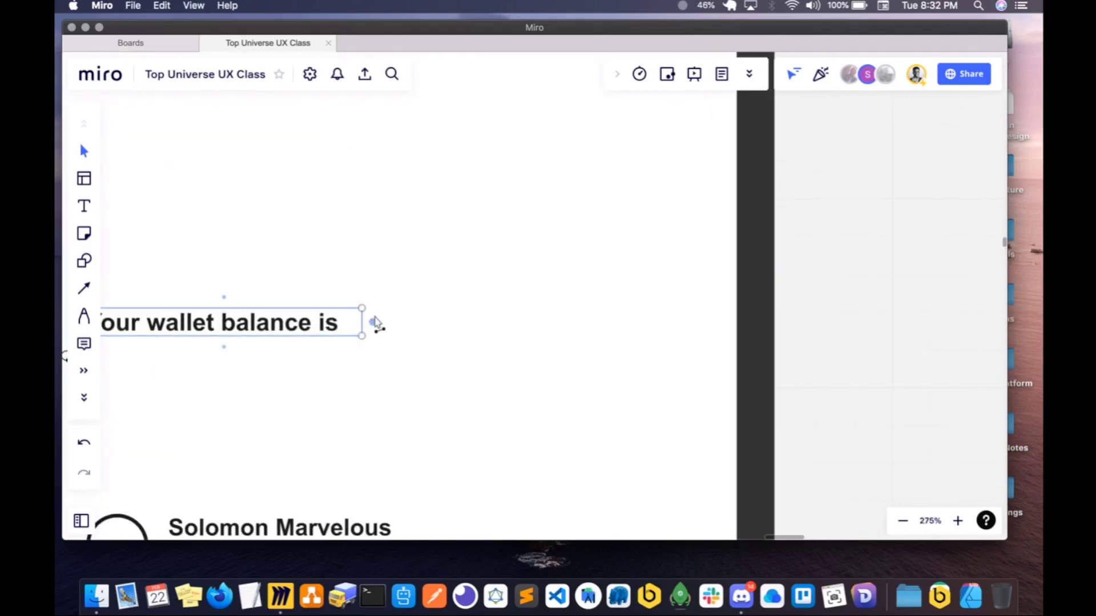
pyautogui.scroll(-5, 374, 324)
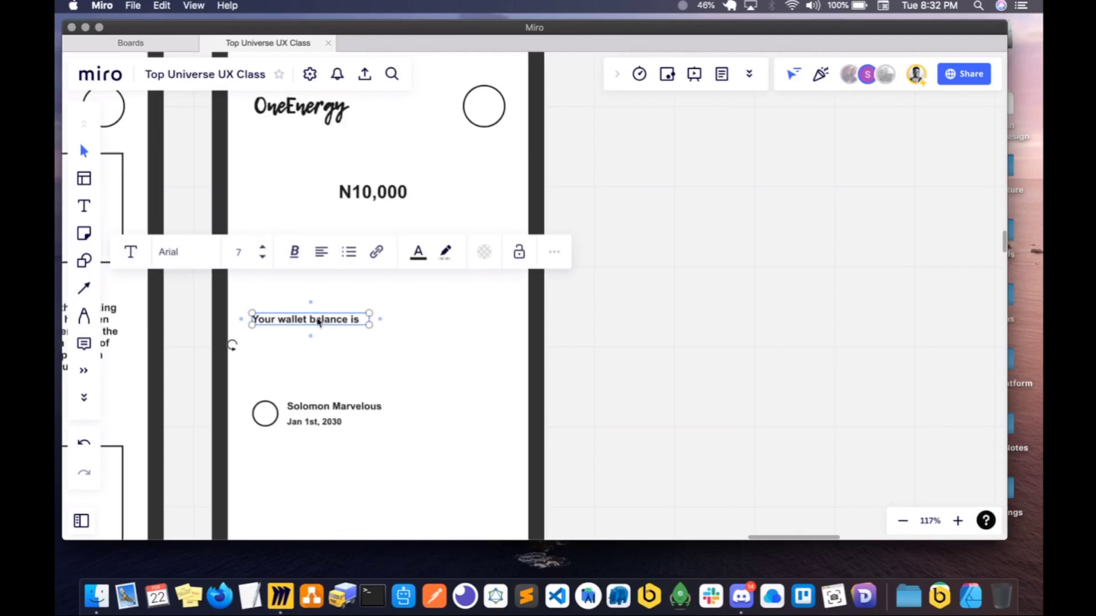
pyautogui.moveTo(323, 319); pyautogui.dragTo(322, 166)
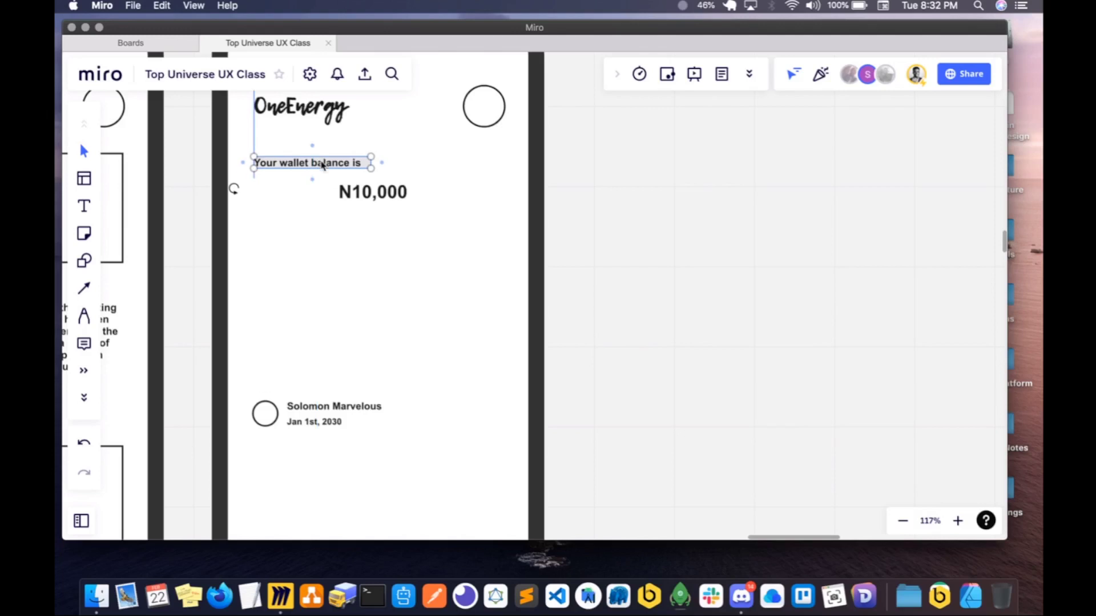
# - Enlarge the N10,000 text to font size 41 and left-align it directly below "Your wallet balance is"
pyautogui.click(371, 200)
pyautogui.moveTo(420, 203); pyautogui.dragTo(479, 240)
pyautogui.moveTo(383, 205); pyautogui.dragTo(309, 209)
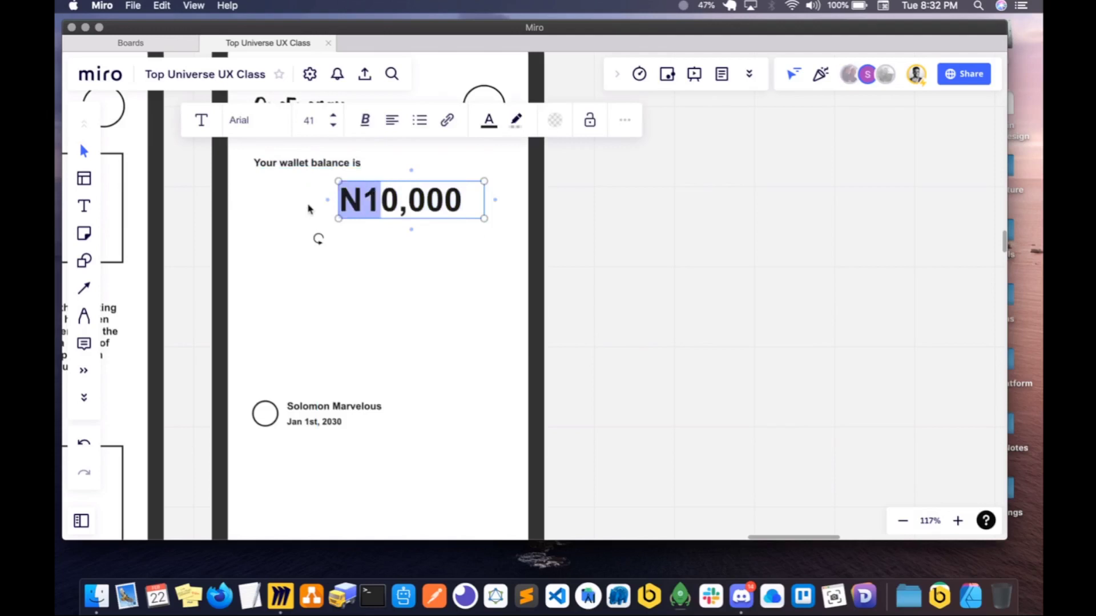
pyautogui.click(326, 209)
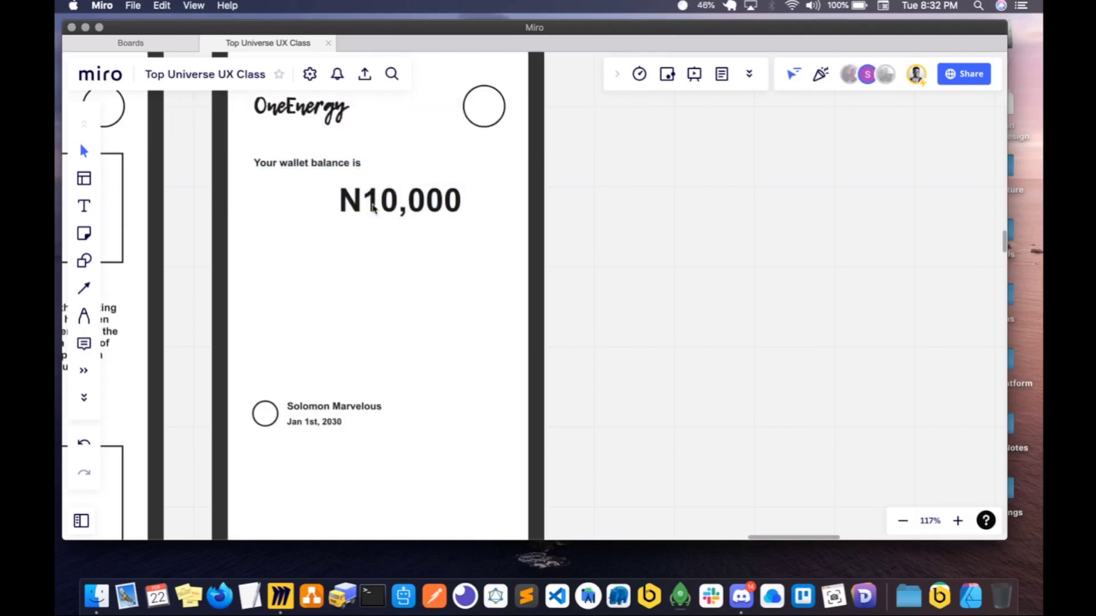
pyautogui.click(372, 207)
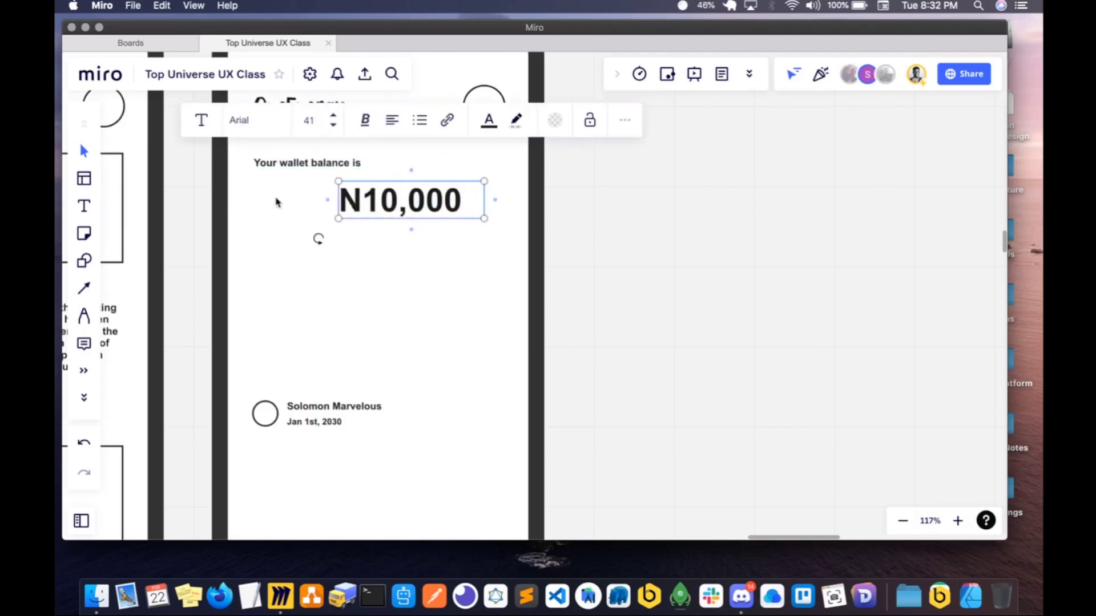
pyautogui.moveTo(275, 202); pyautogui.dragTo(273, 204)
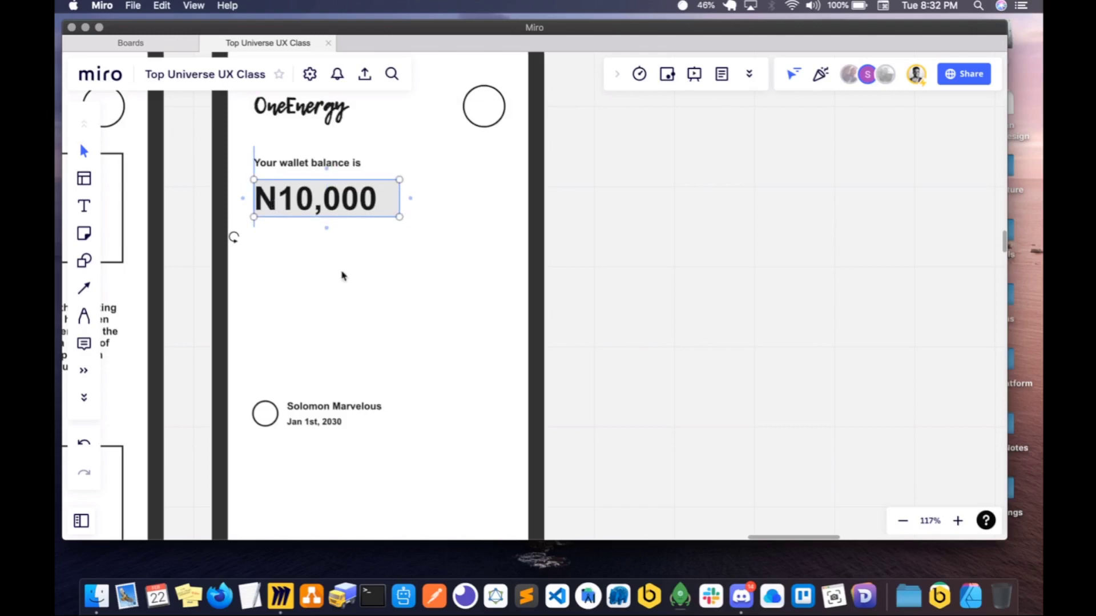
# - Delete the author's avatar circle, name and date from the E-wallet screen
pyautogui.moveTo(238, 381); pyautogui.dragTo(372, 462)
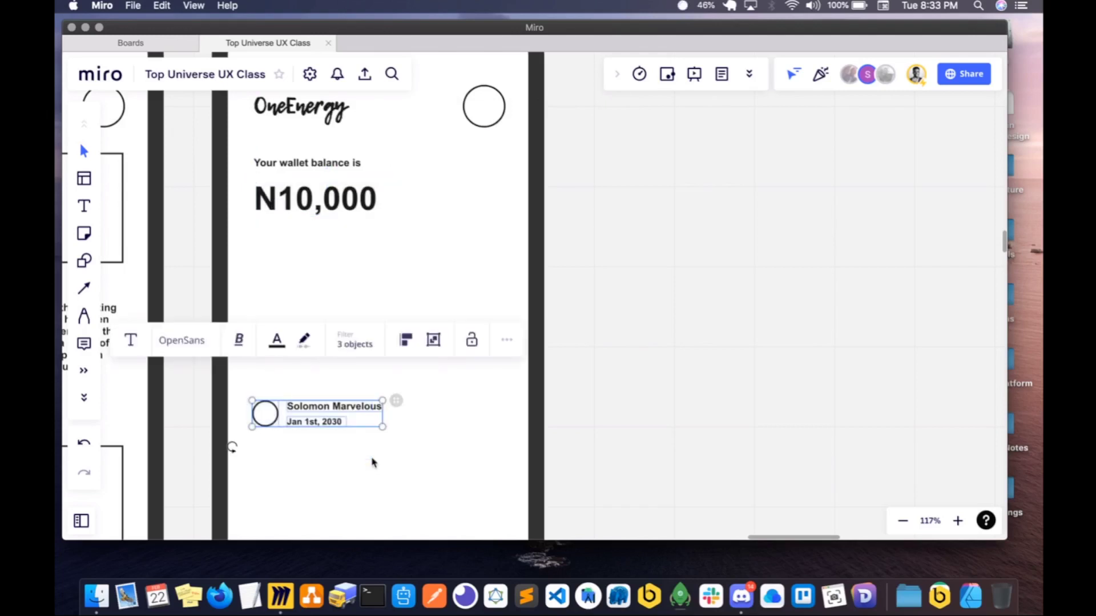
pyautogui.scroll(-10, 391, 456)
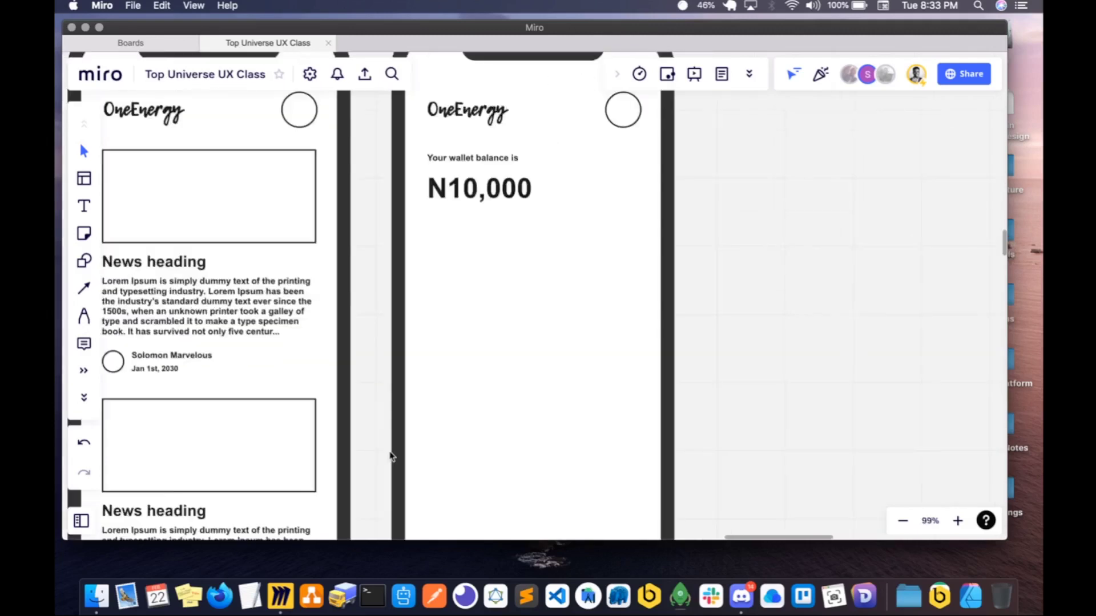
# - Duplicate the Full Name, Email Address, Address and Phone Number fields together with the Update Profile button from the Profile Page
pyautogui.hscroll(-5, 391, 457)
pyautogui.scroll(-2, 392, 457)
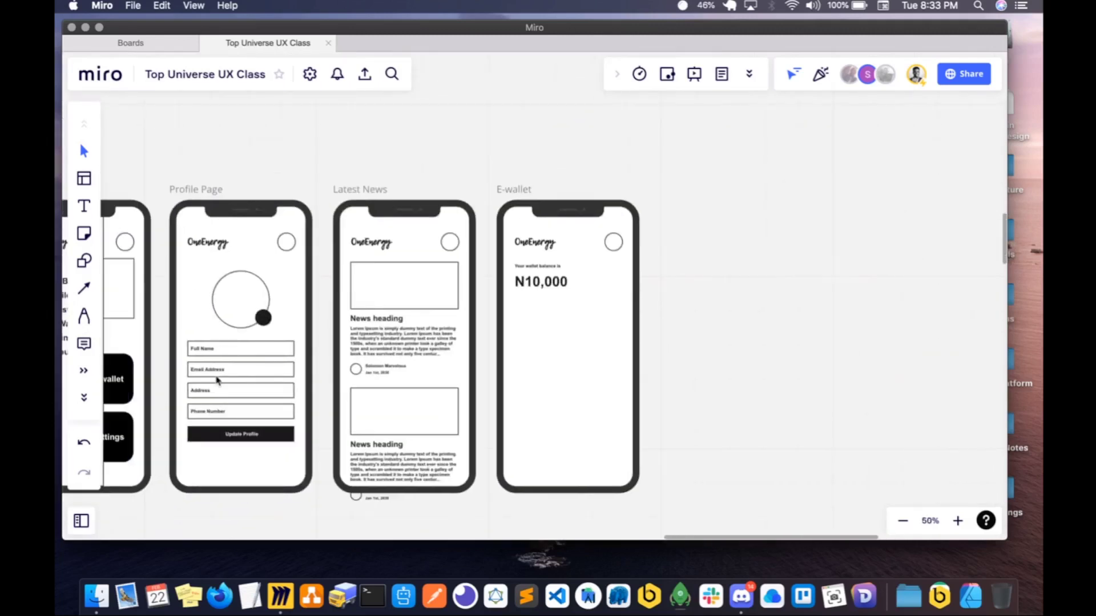
pyautogui.click(232, 354)
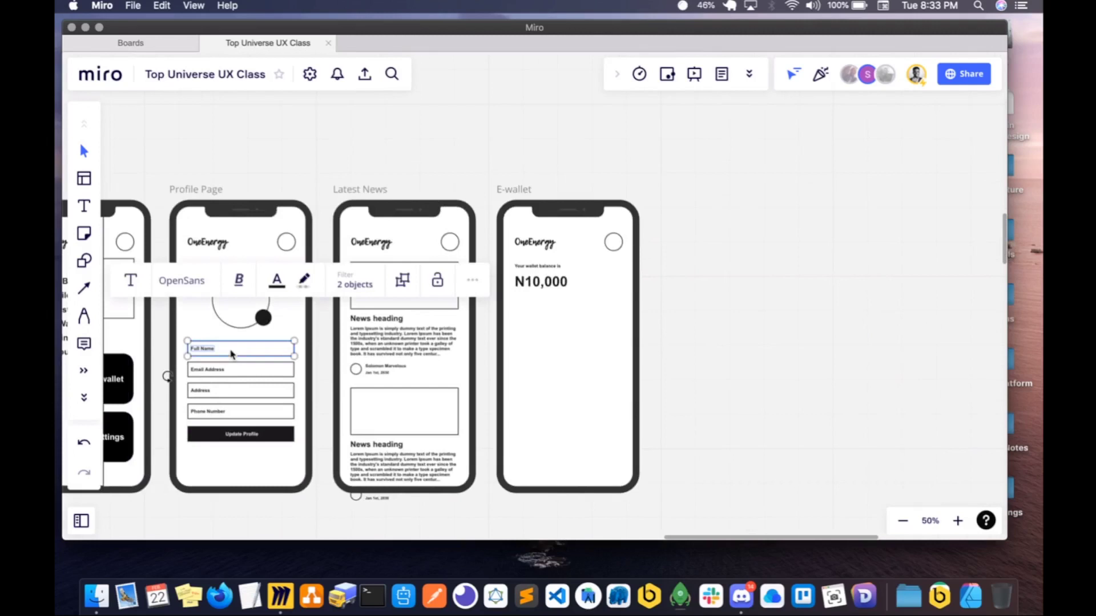
pyautogui.keyDown('shift'); pyautogui.click(229, 436); pyautogui.keyUp('shift')
pyautogui.keyDown('shift'); pyautogui.click(229, 410); pyautogui.keyUp('shift')
pyautogui.keyDown('shift'); pyautogui.click(232, 390); pyautogui.keyUp('shift')
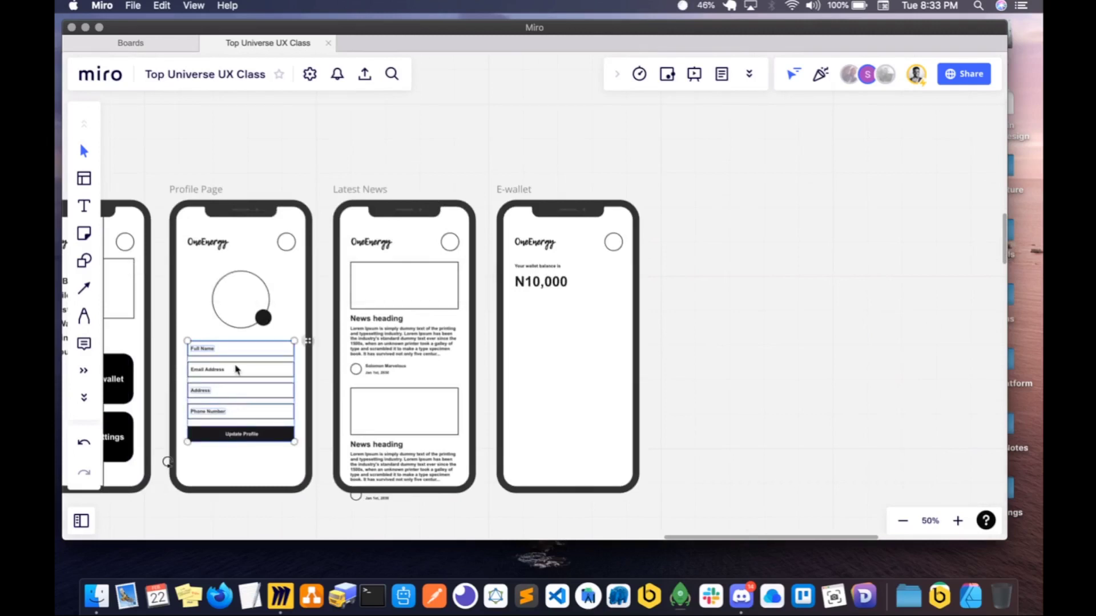
pyautogui.keyDown('shift'); pyautogui.click(236, 369); pyautogui.keyUp('shift')
pyautogui.press('super+d')
pyautogui.press('super+minus')
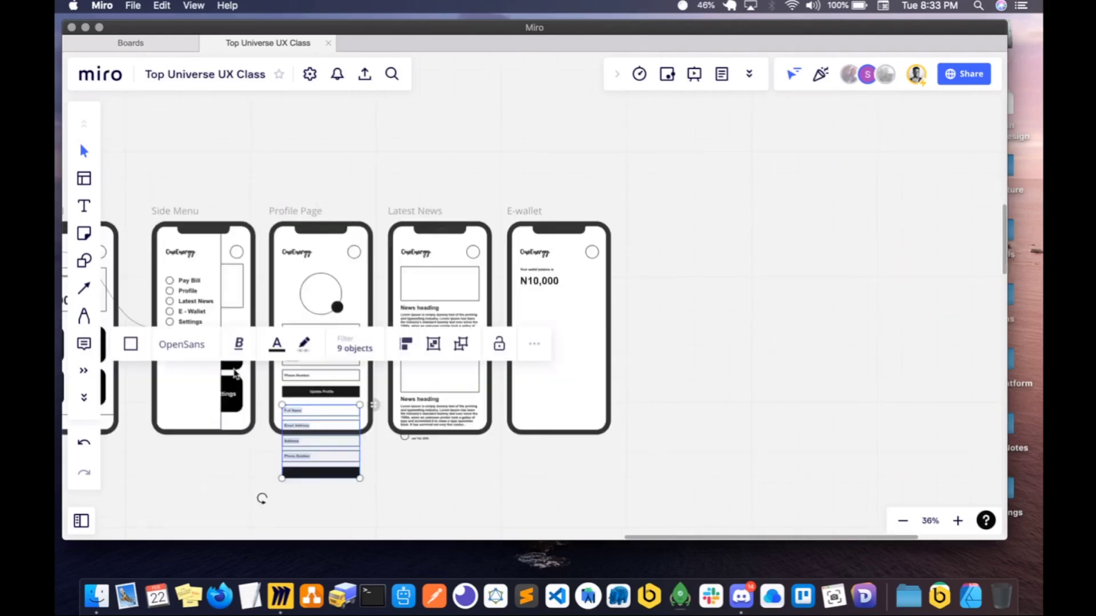
# - Move the duplicated form fields and button to the empty board area beside the E-wallet screen
pyautogui.moveTo(302, 457); pyautogui.dragTo(540, 349)
pyautogui.scroll(1, 523, 358)
pyautogui.scroll(5, 523, 358)
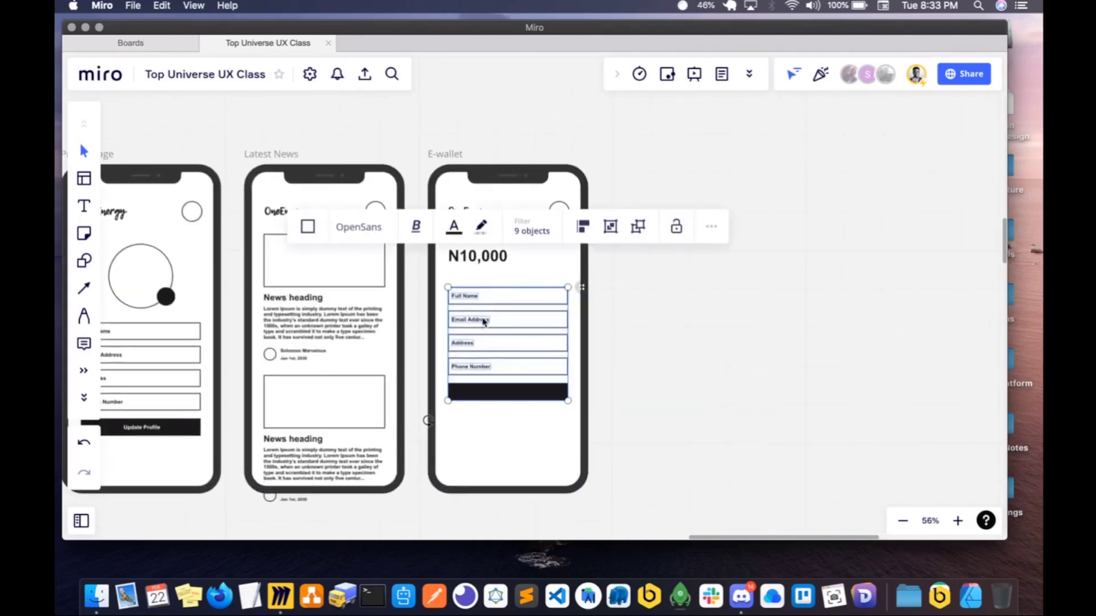
pyautogui.moveTo(485, 320); pyautogui.dragTo(481, 333)
pyautogui.moveTo(481, 332); pyautogui.dragTo(692, 296)
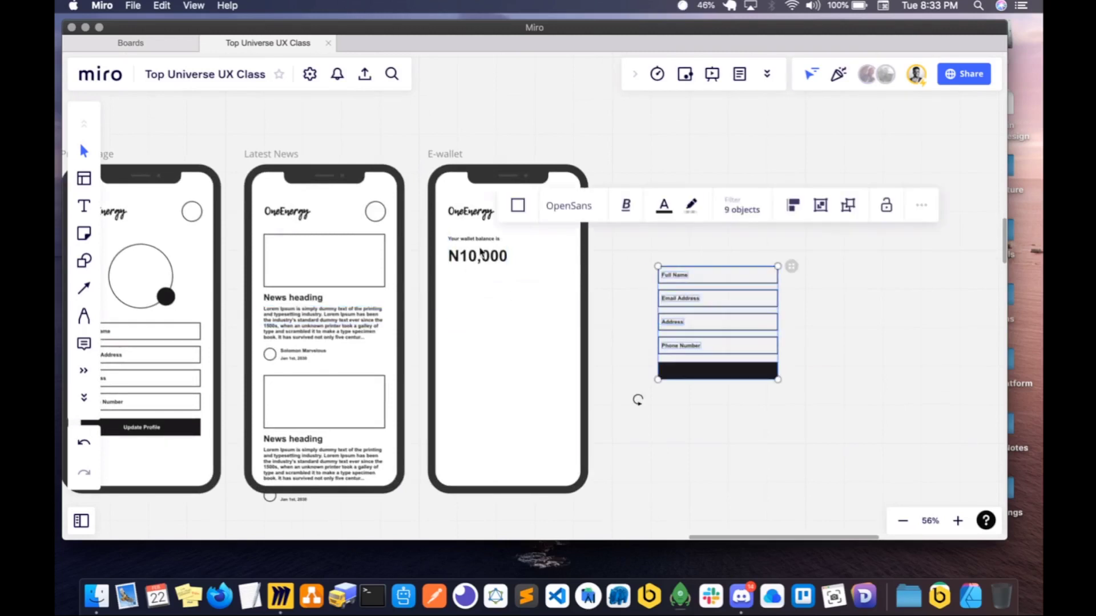
# - Copy the first news item's image placeholder rectangle to the E-wallet screen and position it below the N10,000 amount
pyautogui.click(351, 271)
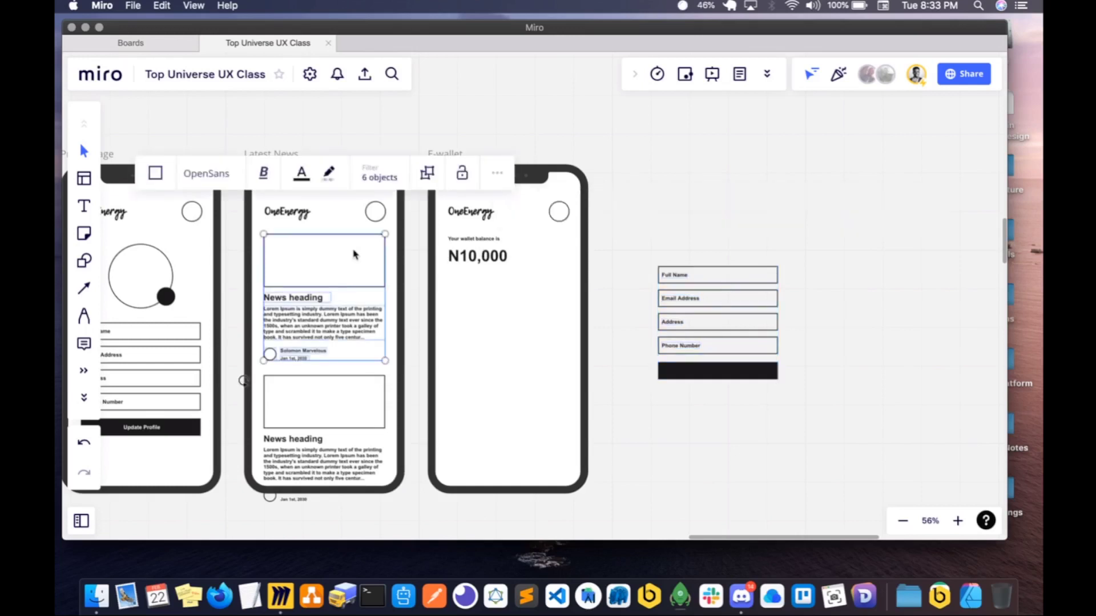
pyautogui.click(354, 255)
pyautogui.click(466, 301)
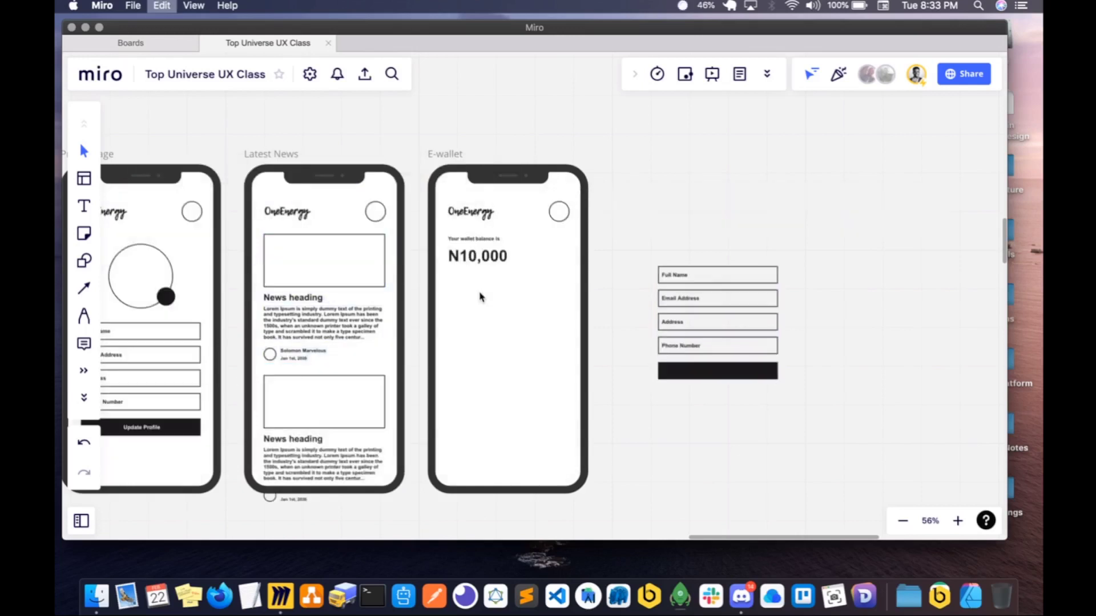
pyautogui.click(480, 282)
pyautogui.scroll(3, 478, 271)
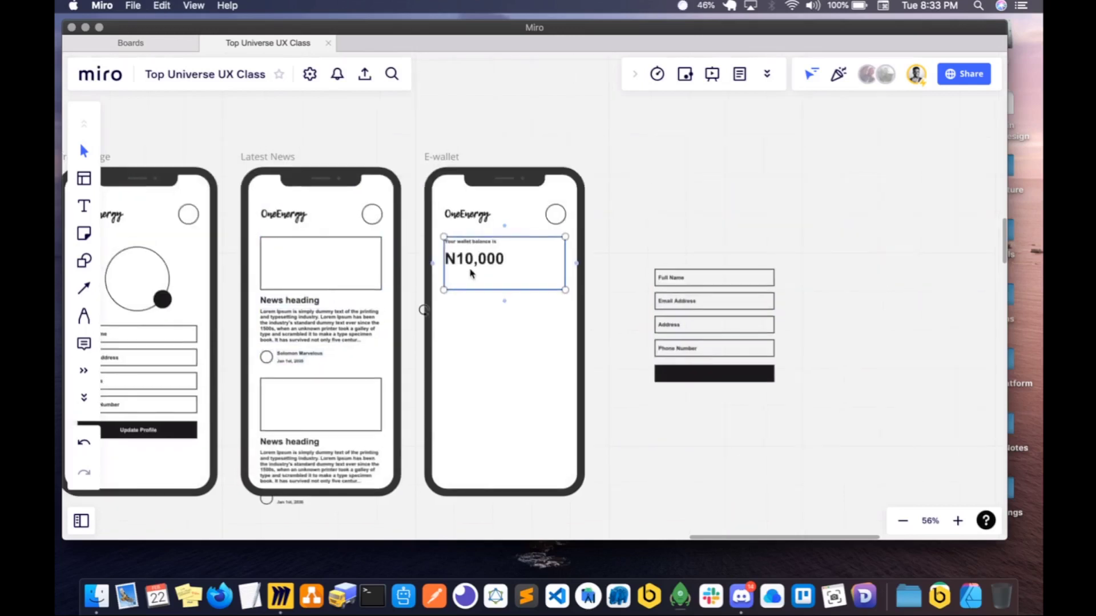
pyautogui.press('Escape')
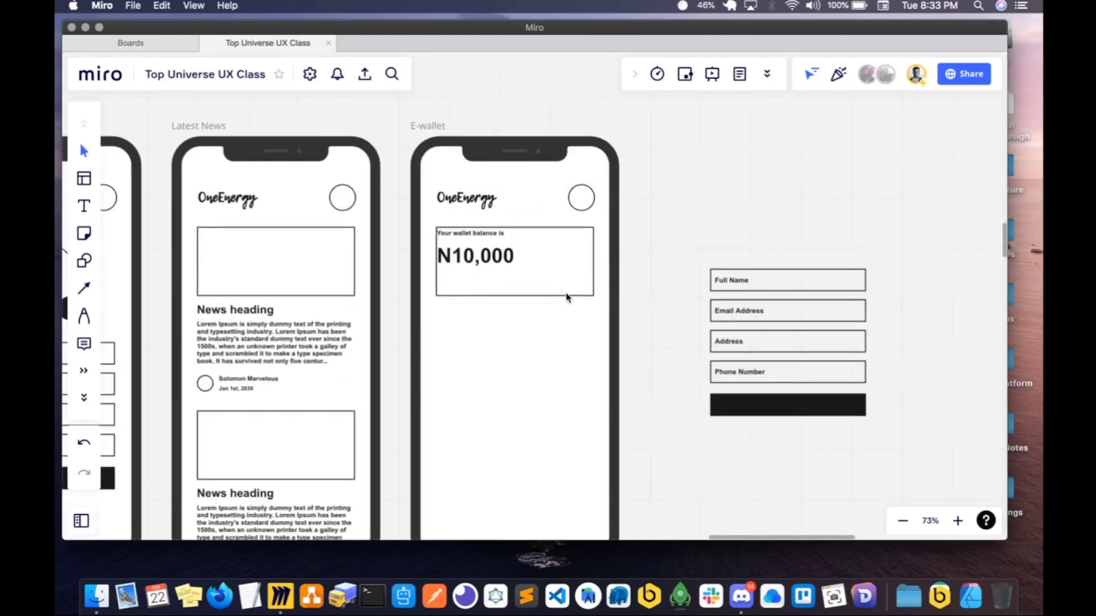
pyautogui.click(489, 263)
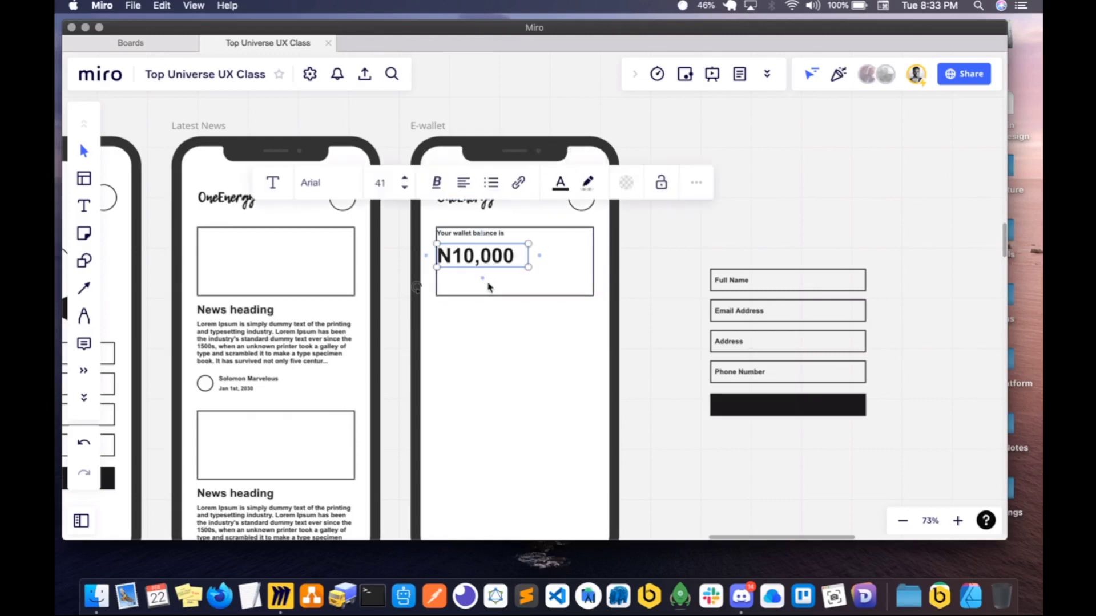
pyautogui.moveTo(489, 286); pyautogui.dragTo(491, 351)
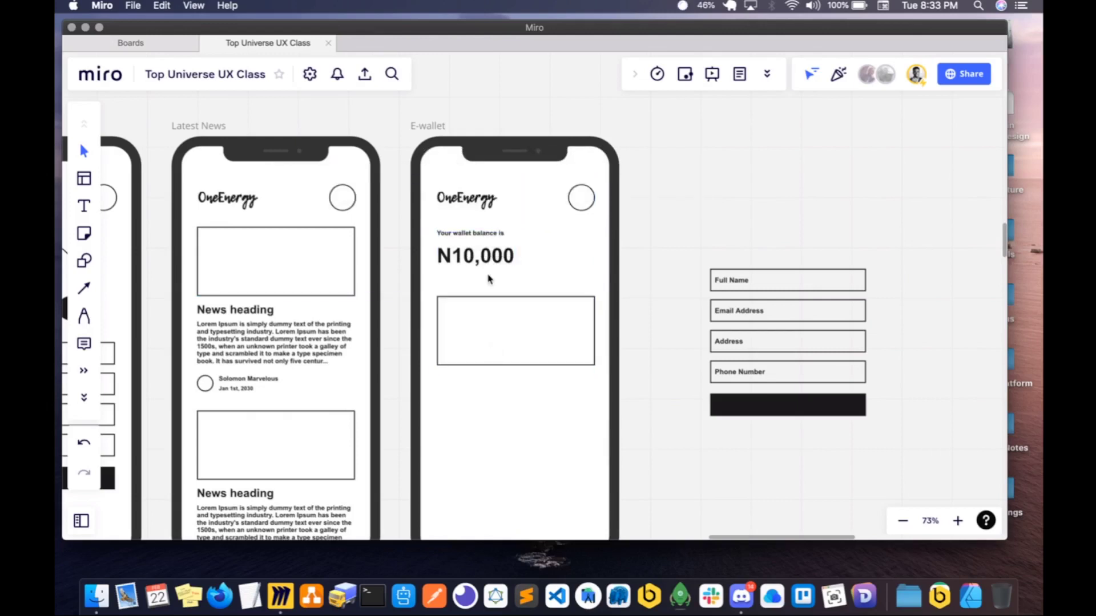
# - Nudge the N10,000 amount closer to its balance label and move both texts inside the rectangle on the E-wallet screen
pyautogui.click(489, 257)
pyautogui.keyDown('shift'); pyautogui.click(459, 235); pyautogui.keyUp('shift')
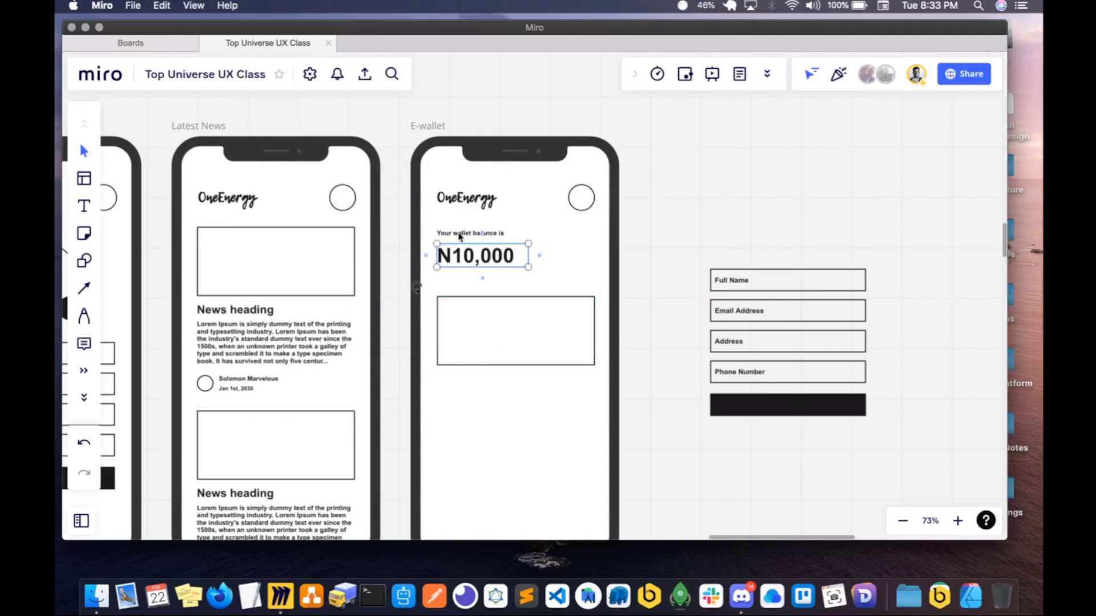
pyautogui.moveTo(482, 258); pyautogui.dragTo(482, 258)
pyautogui.click(482, 258)
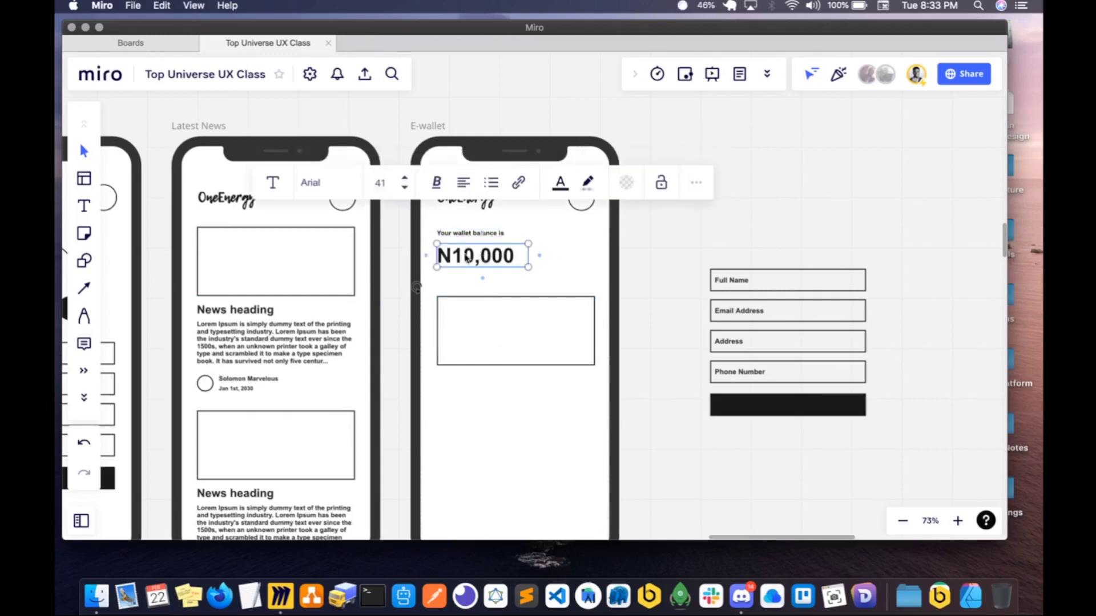
pyautogui.press('Up')
pyautogui.keyDown('shift'); pyautogui.click(450, 235); pyautogui.keyUp('shift')
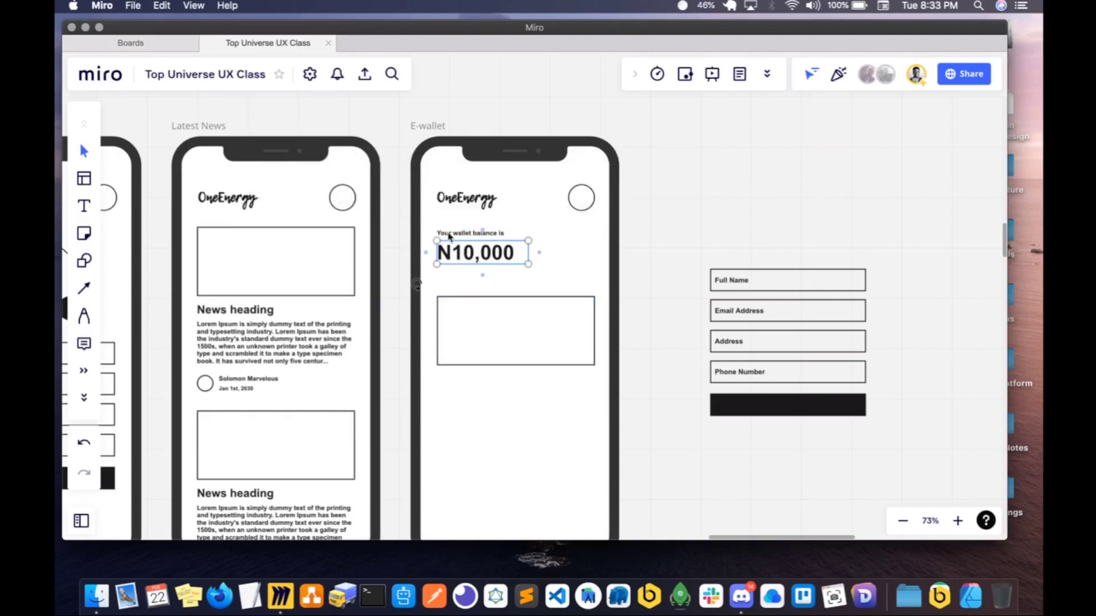
pyautogui.moveTo(449, 253); pyautogui.dragTo(456, 343)
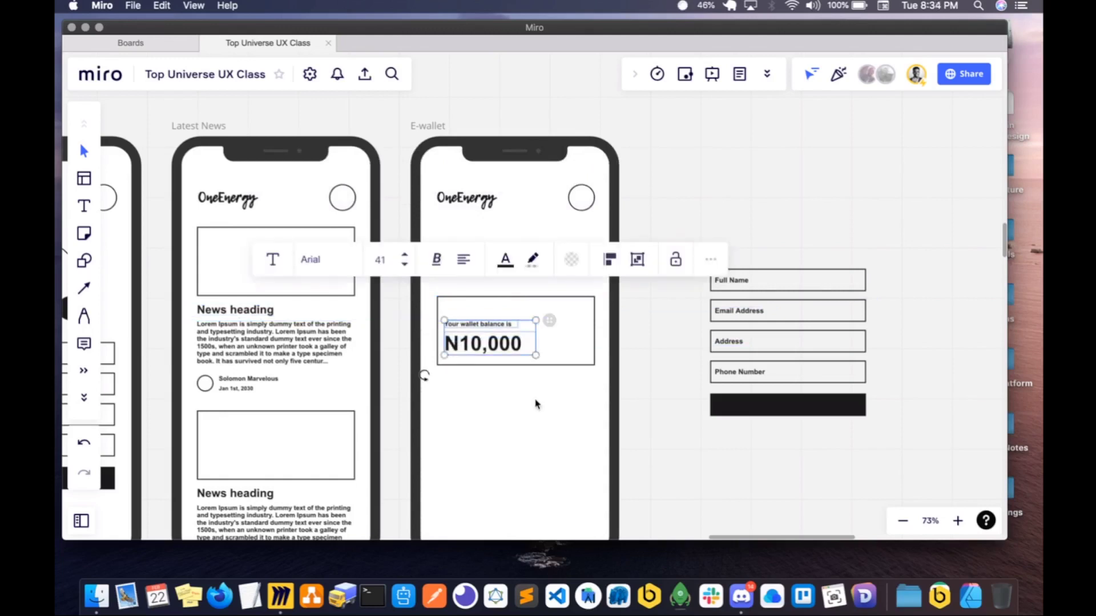
pyautogui.click(537, 404)
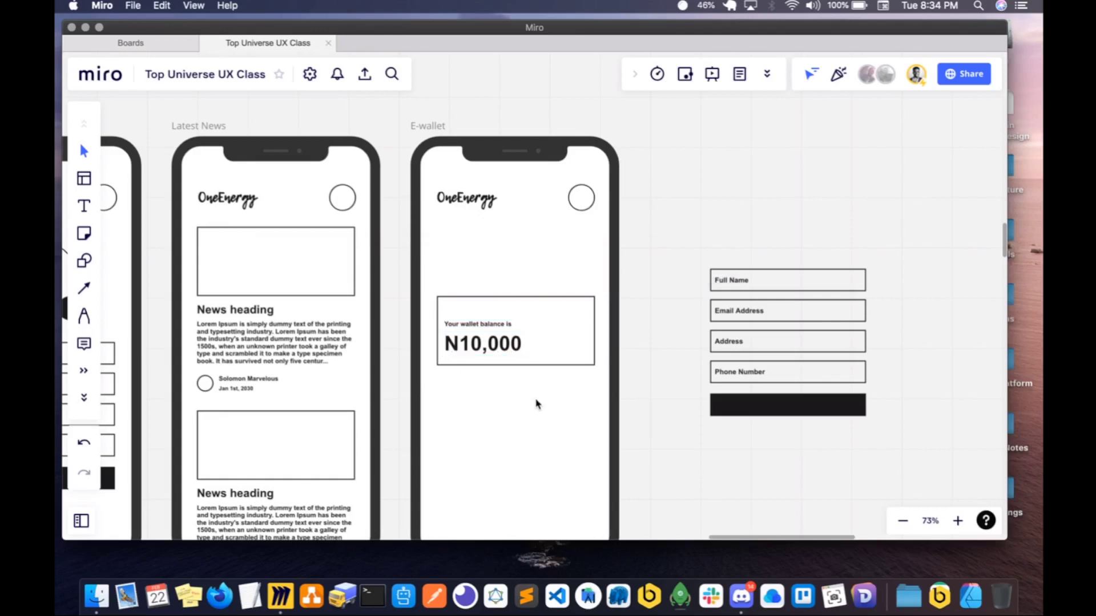
# - Copy the black rounded E-wallet tile from the menu screen and paste it above the balance card on the E-wallet screen
pyautogui.hscroll(-5, 635, 428)
pyautogui.scroll(-4, 636, 428)
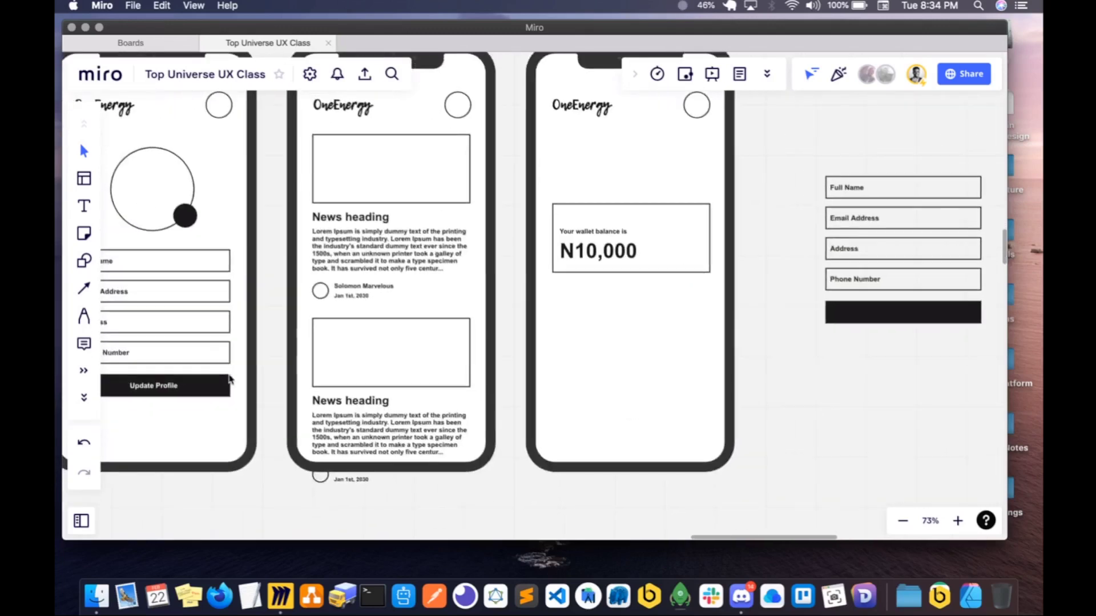
pyautogui.hscroll(-5, 229, 379)
pyautogui.click(240, 337)
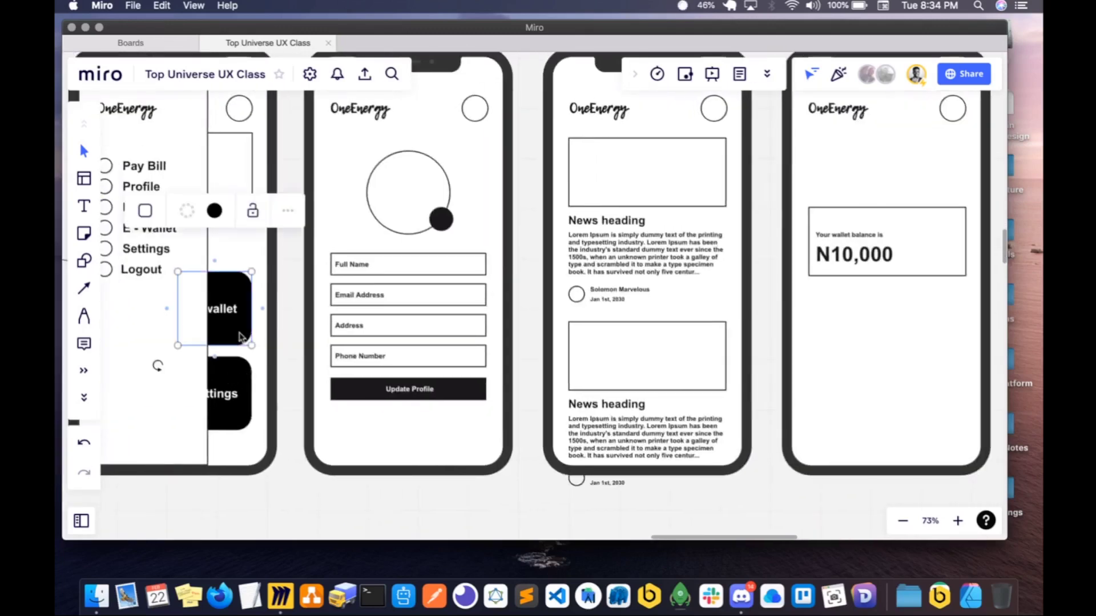
pyautogui.hscroll(7, 502, 388)
pyautogui.scroll(1, 502, 388)
pyautogui.scroll(1, 472, 159)
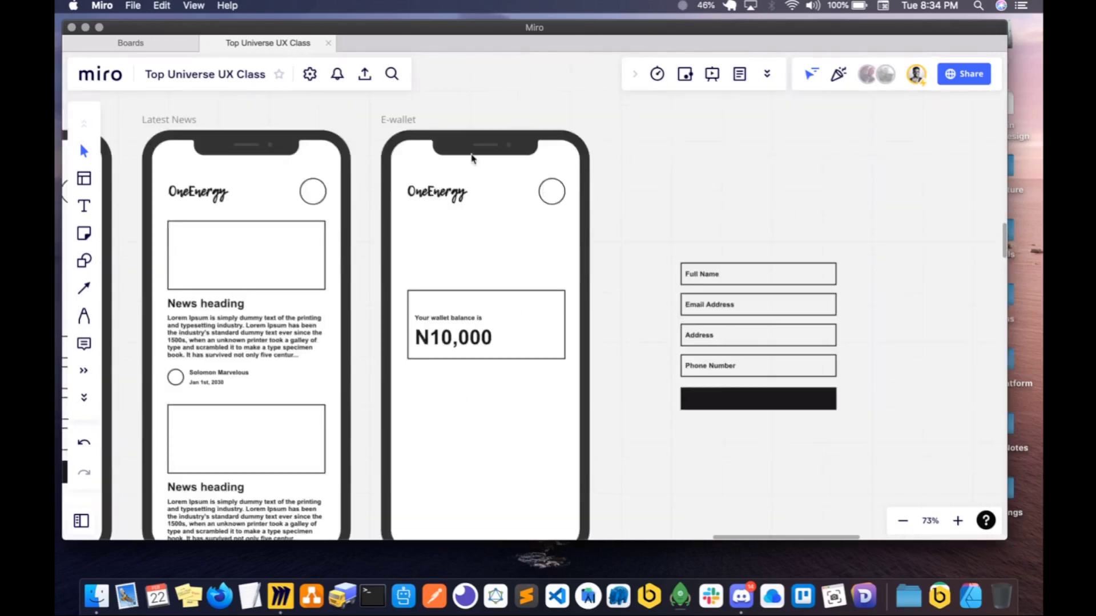
pyautogui.click(407, 123)
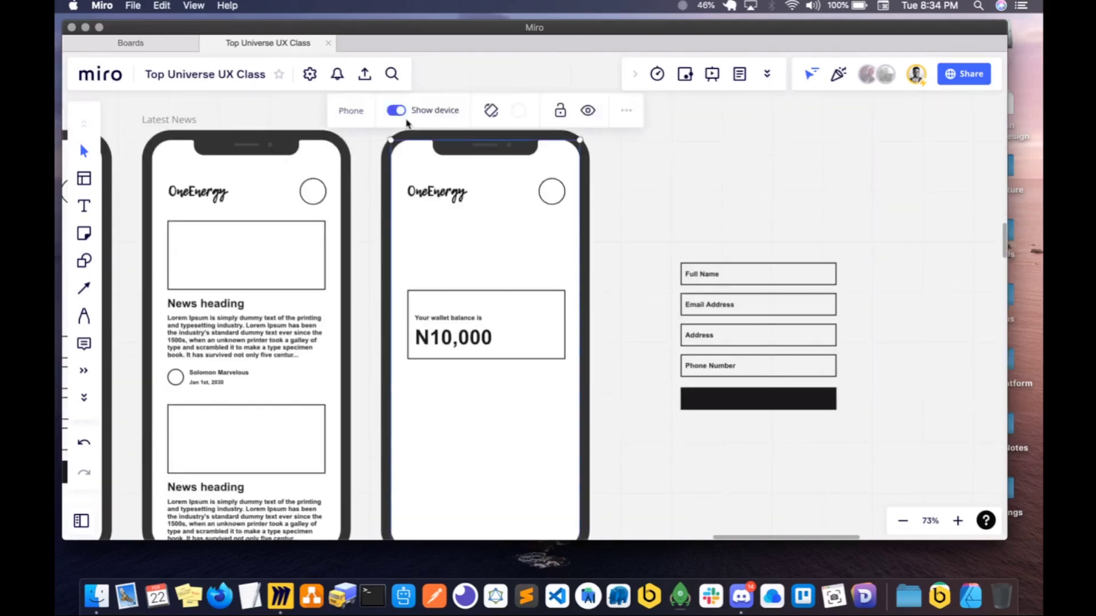
pyautogui.press('super+v')
pyautogui.moveTo(514, 423); pyautogui.dragTo(448, 259)
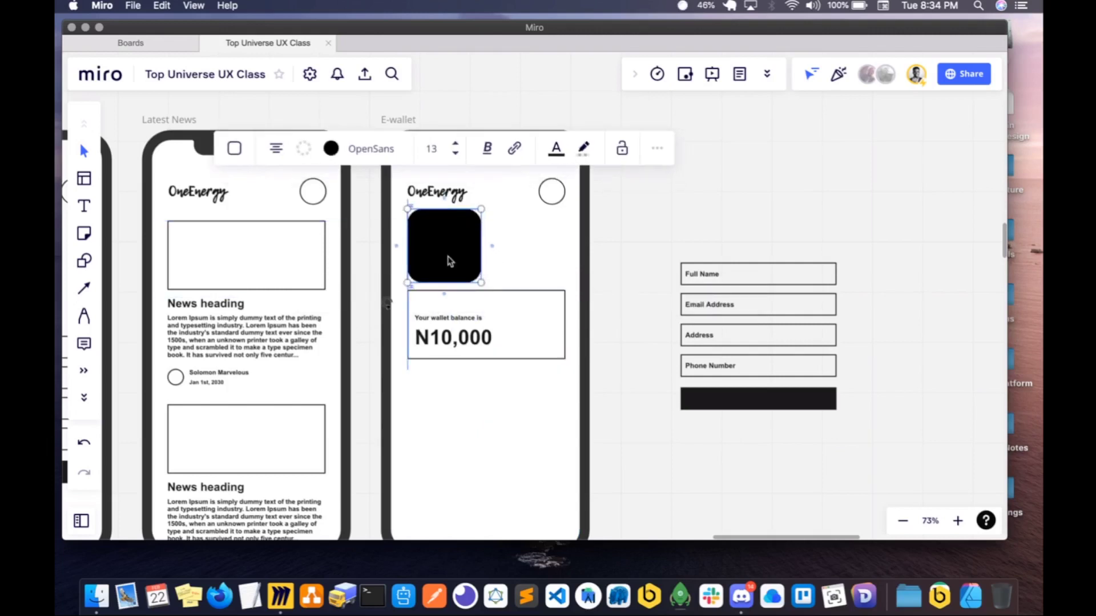
# - Shrink the black rounded tile proportionally and centre it above the balance card
pyautogui.moveTo(473, 210); pyautogui.dragTo(473, 209)
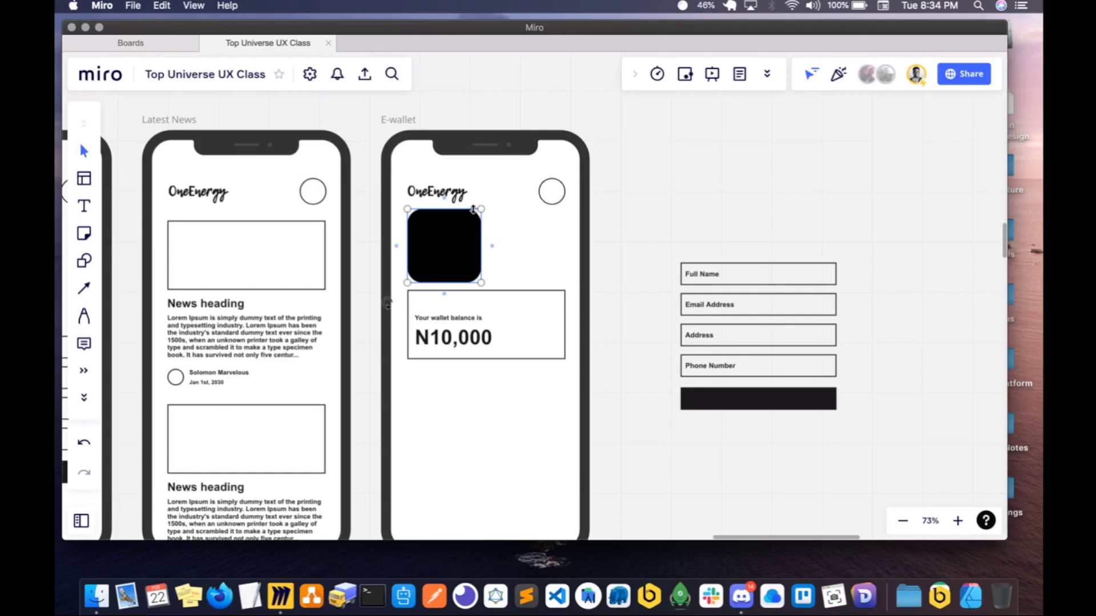
pyautogui.moveTo(473, 209); pyautogui.dragTo(463, 226)
pyautogui.moveTo(440, 262); pyautogui.dragTo(438, 258)
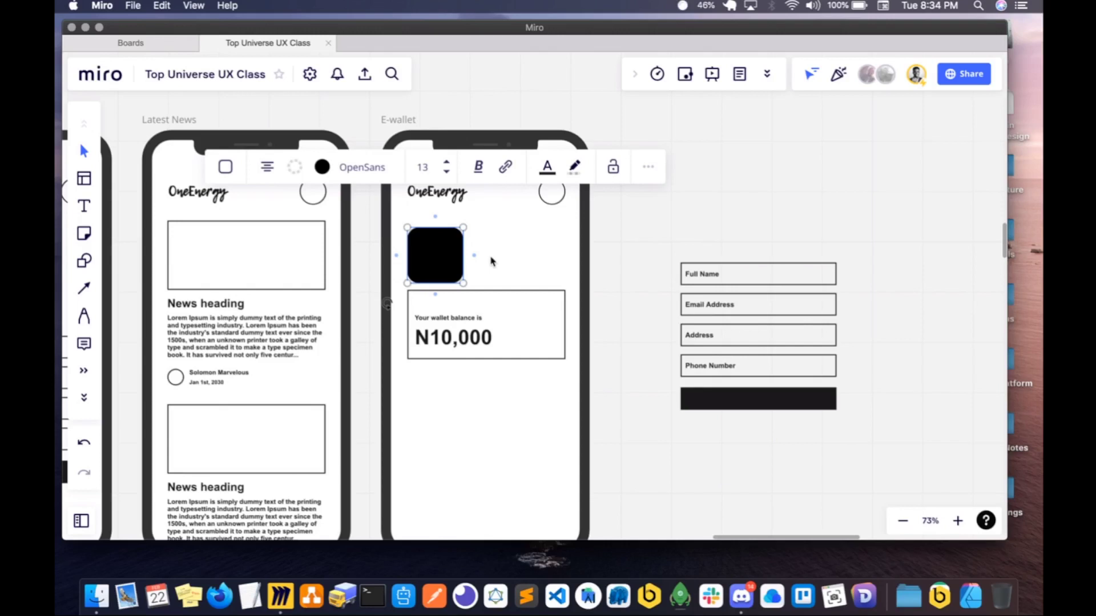
pyautogui.moveTo(449, 268); pyautogui.dragTo(494, 252)
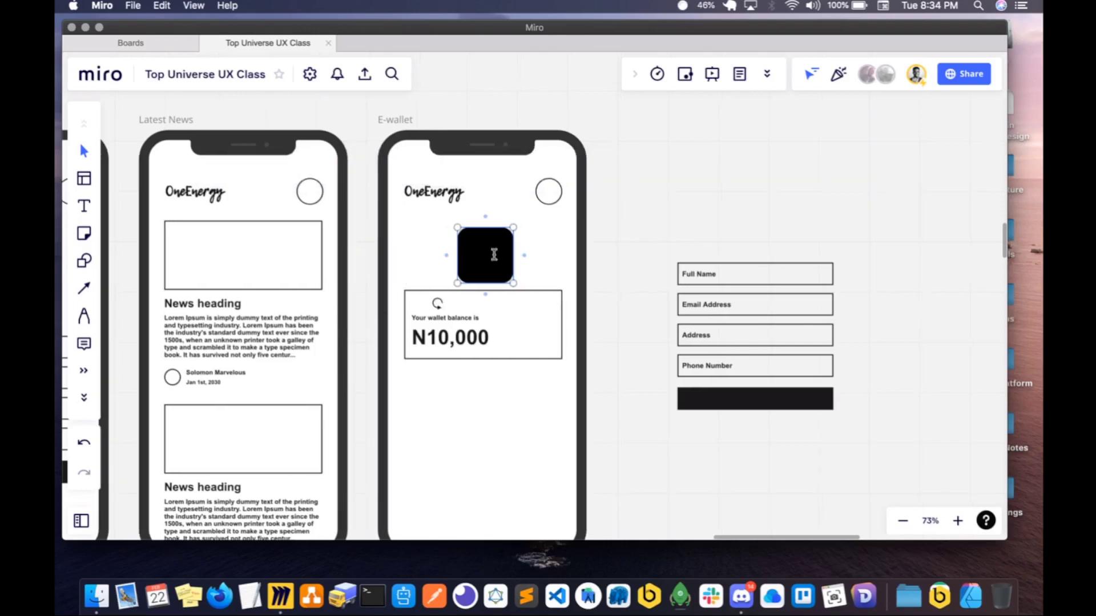
pyautogui.click(559, 264)
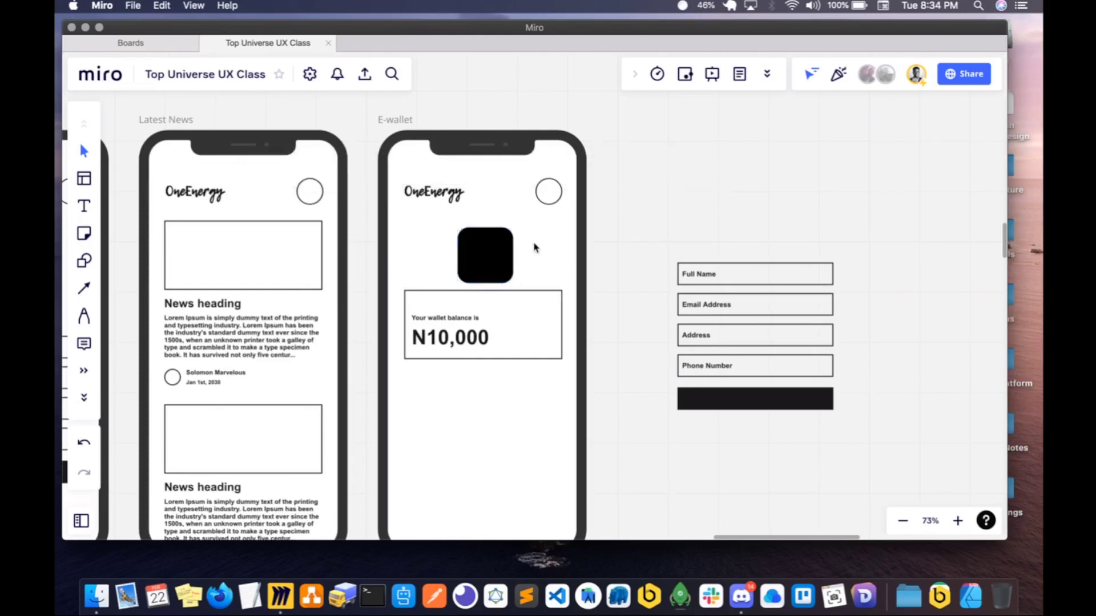
# - Align the black tile with the balance card's left edge, duplicate it and place the copy close beside it
pyautogui.hscroll(-5, 538, 247)
pyautogui.scroll(-2, 538, 247)
pyautogui.click(546, 238)
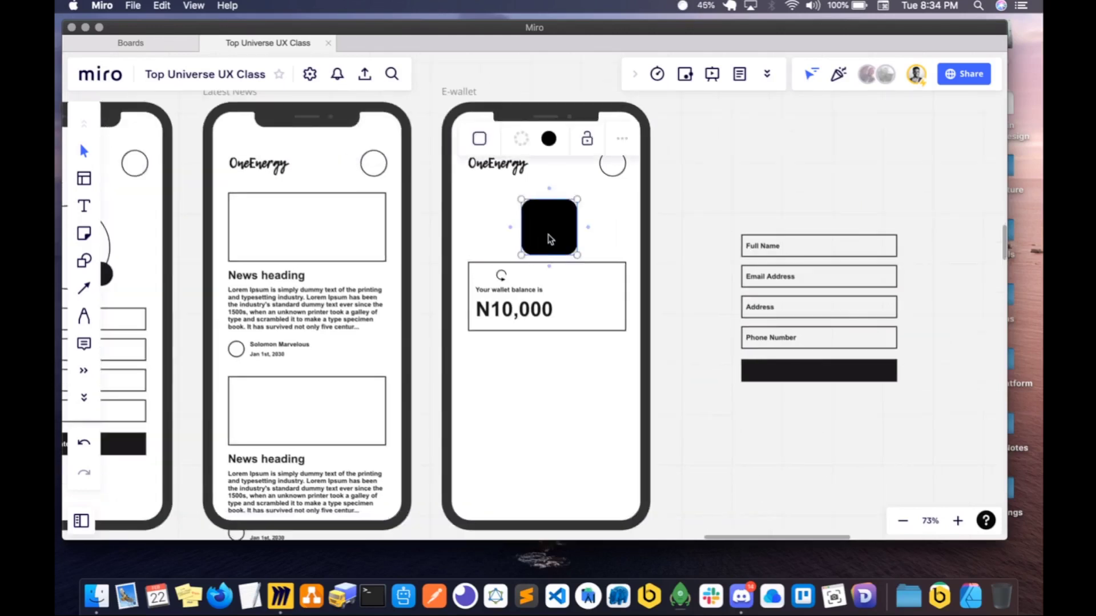
pyautogui.moveTo(554, 236); pyautogui.dragTo(497, 230)
pyautogui.press('super+d')
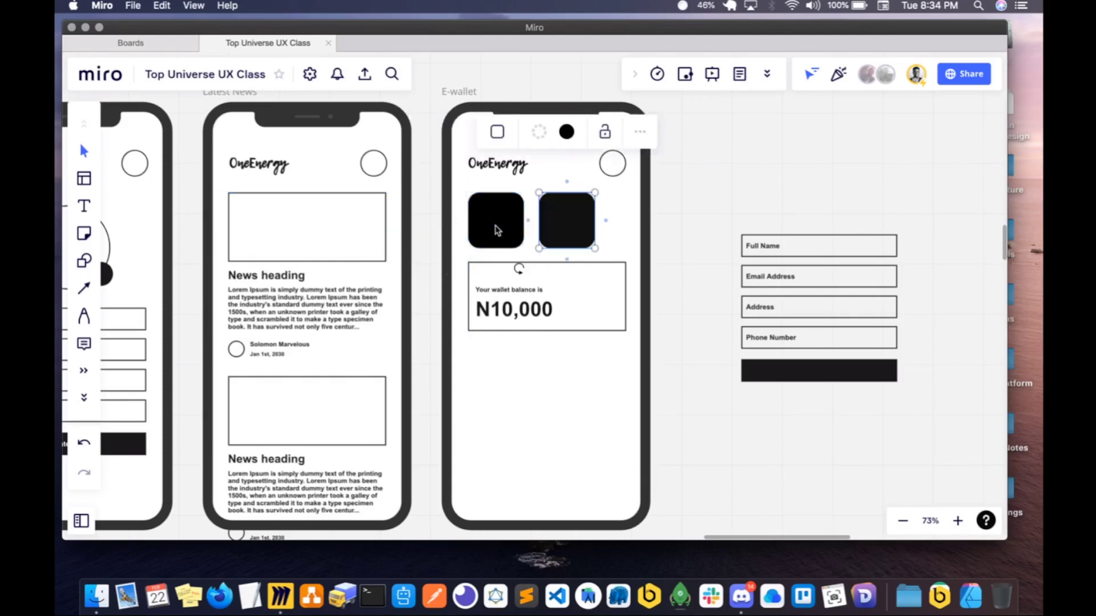
pyautogui.moveTo(565, 235); pyautogui.dragTo(559, 236)
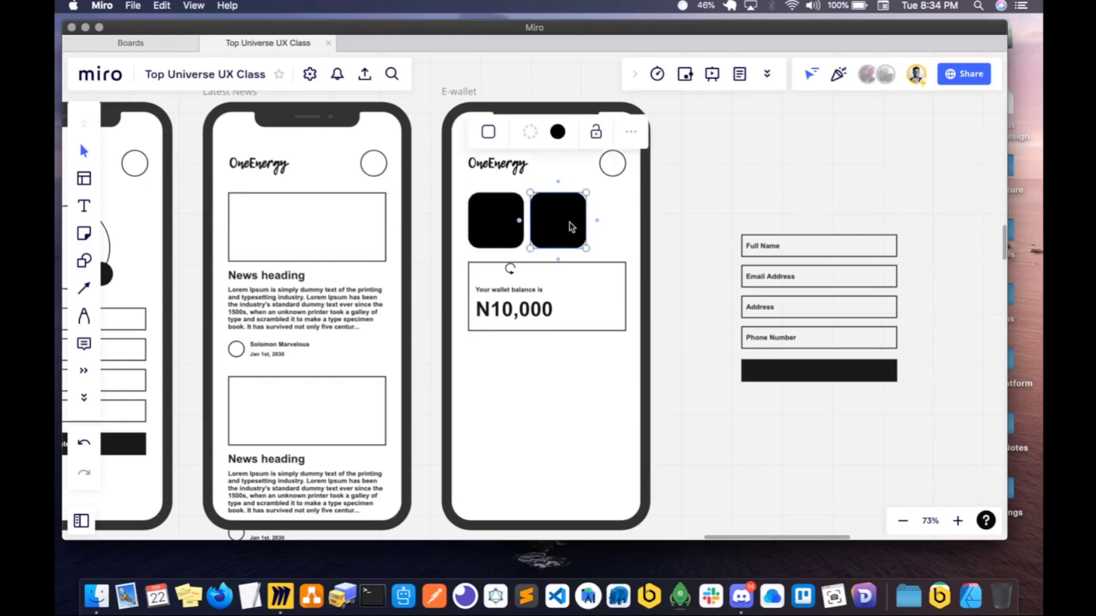
# - Scale both black tiles down together and duplicate the second one as an evenly spaced third tile in the row
pyautogui.keyDown('shift'); pyautogui.click(588, 221); pyautogui.keyUp('shift')
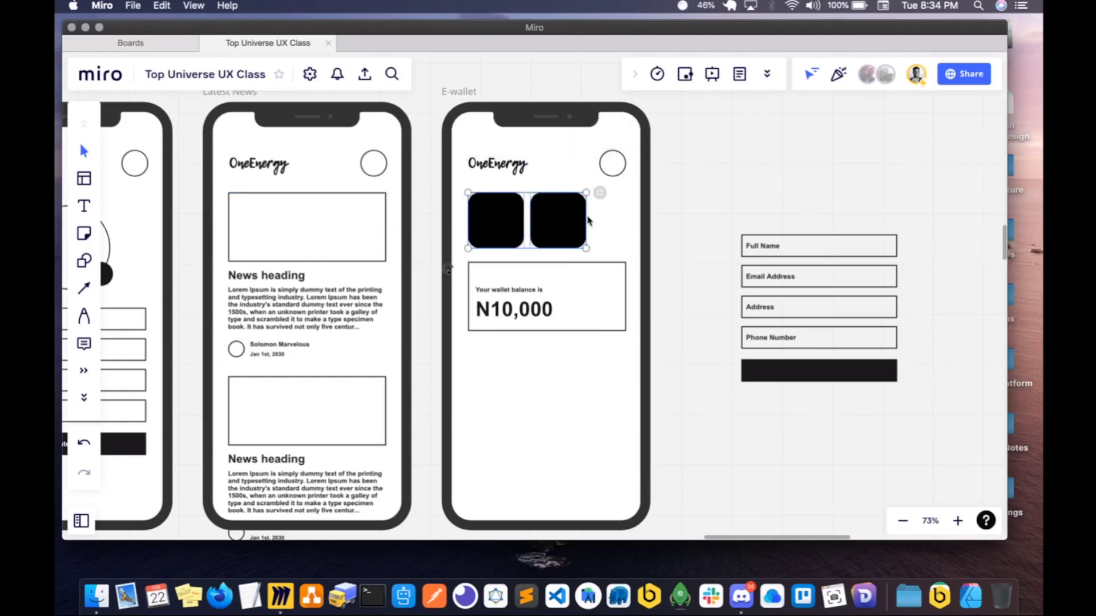
pyautogui.moveTo(585, 218); pyautogui.dragTo(563, 220)
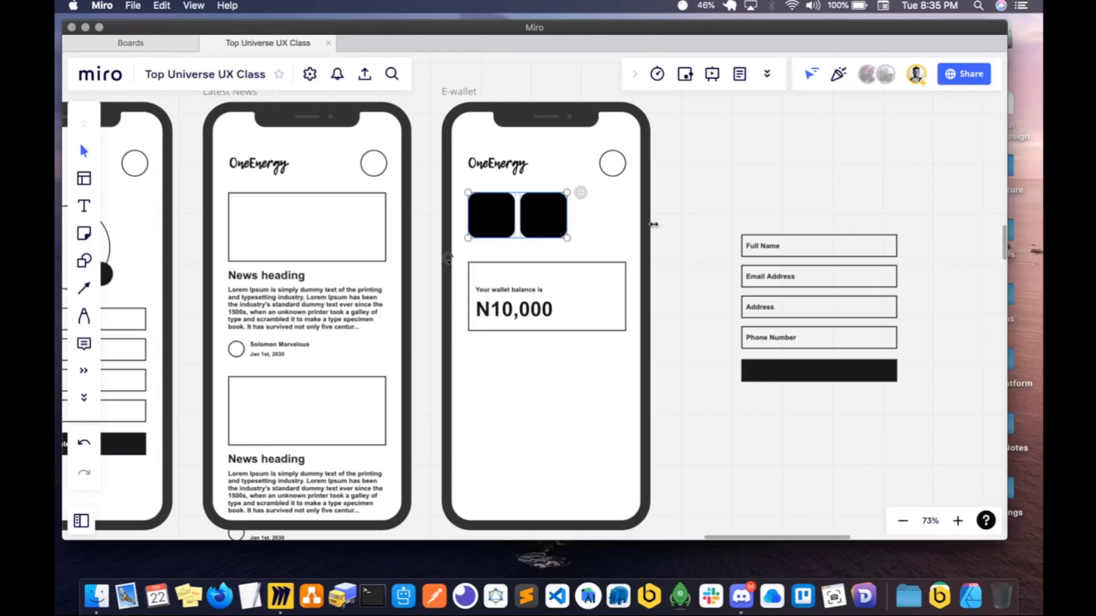
pyautogui.click(550, 224)
pyautogui.press('super+d')
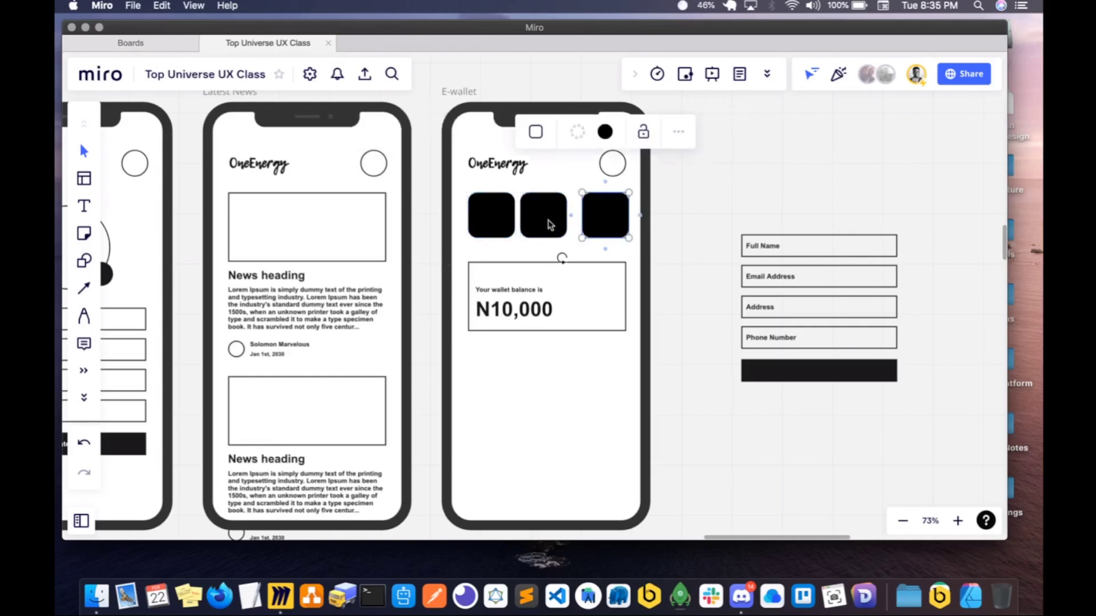
pyautogui.moveTo(600, 221); pyautogui.dragTo(591, 221)
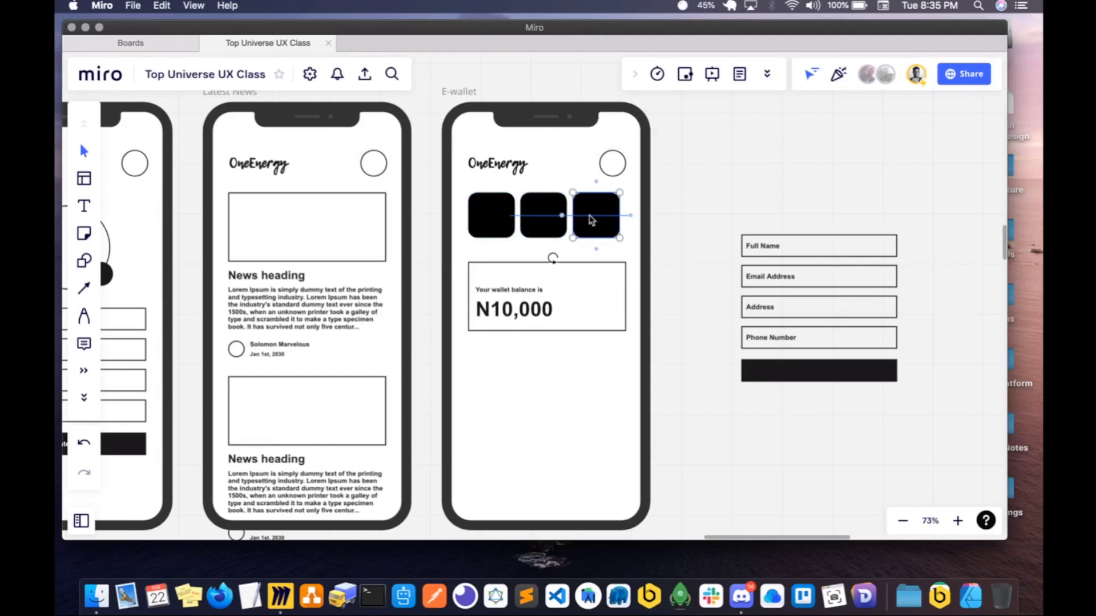
# - Select all three black tiles and scale them together to match the balance card's width
pyautogui.keyDown('shift'); pyautogui.click(539, 213); pyautogui.keyUp('shift')
pyautogui.keyDown('shift'); pyautogui.click(492, 217); pyautogui.keyUp('shift')
pyautogui.keyDown('shift'); pyautogui.click(616, 217); pyautogui.keyUp('shift')
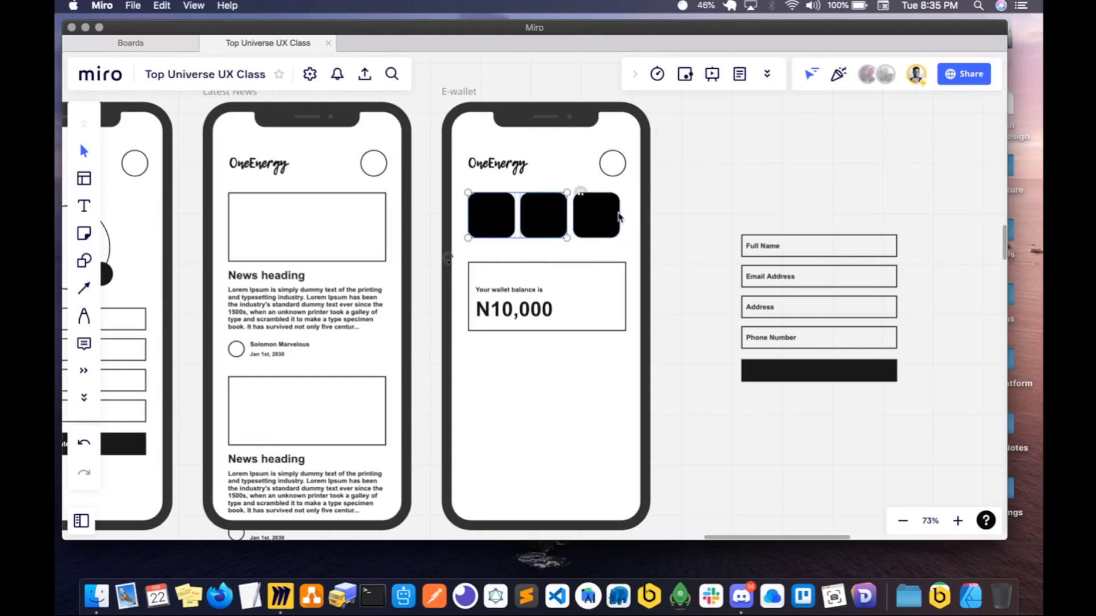
pyautogui.keyDown('shift'); pyautogui.click(619, 218); pyautogui.keyUp('shift')
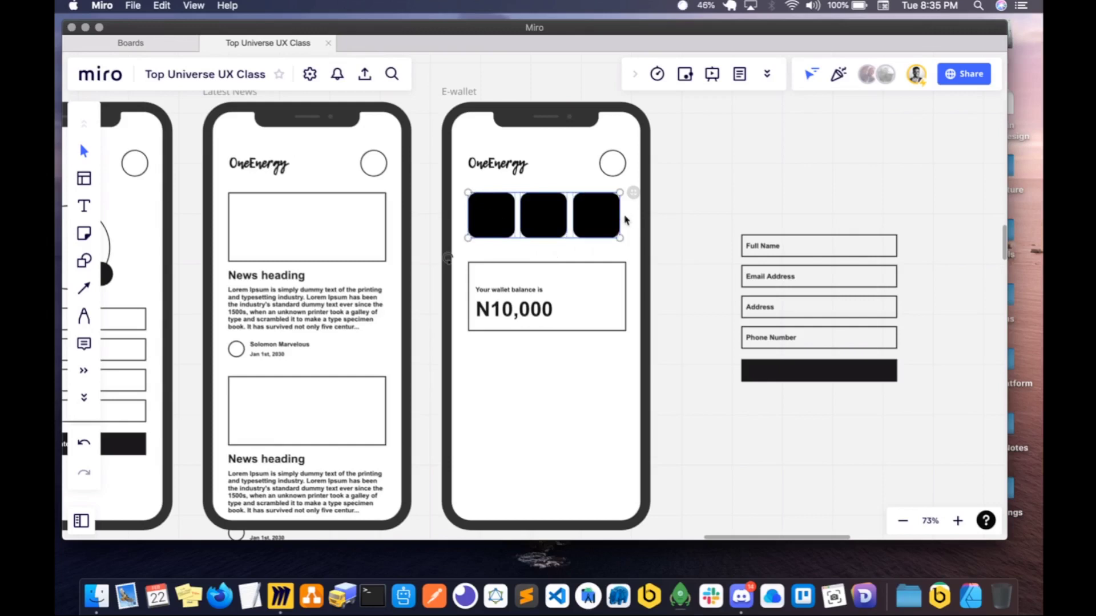
pyautogui.moveTo(621, 216); pyautogui.dragTo(627, 216)
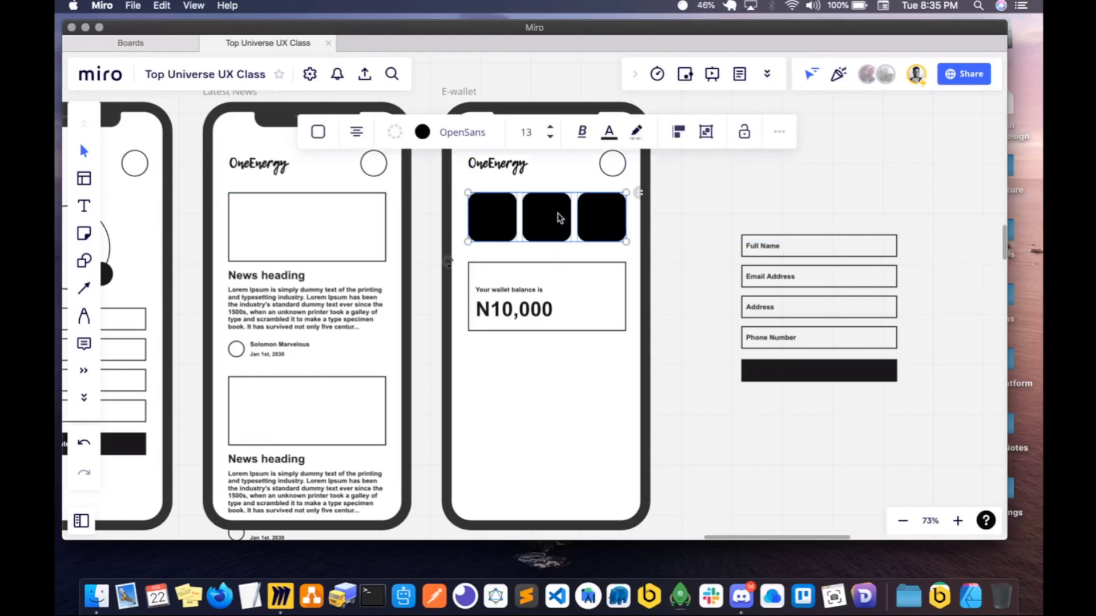
# - Move the three tiles below the balance card, and shift card and tiles up together towards the OneEnergy logo
pyautogui.moveTo(558, 215); pyautogui.dragTo(560, 367)
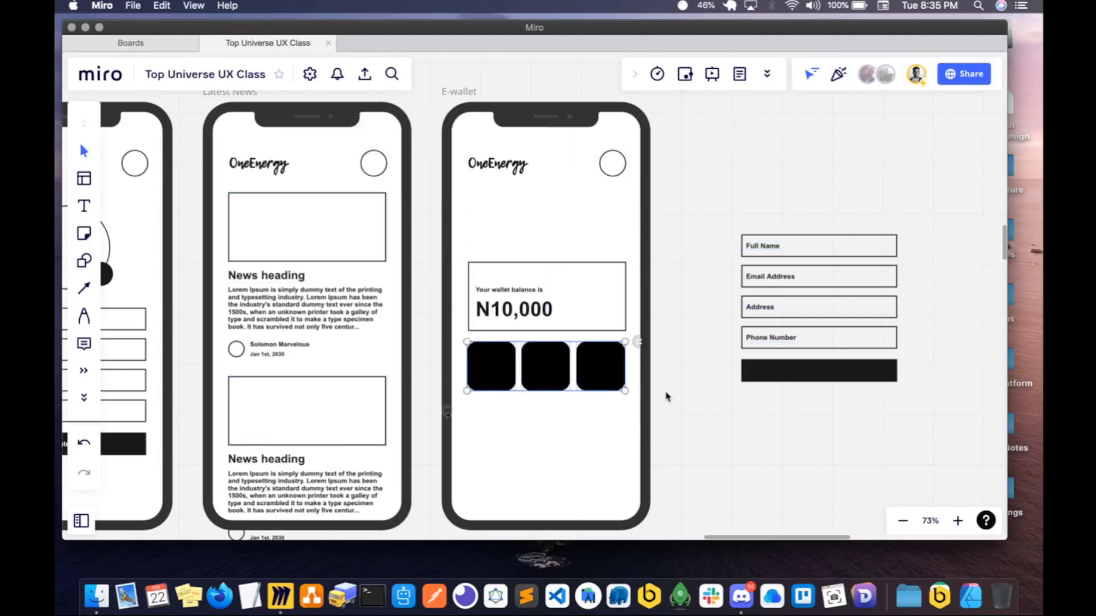
pyautogui.moveTo(677, 412); pyautogui.dragTo(448, 228)
pyautogui.moveTo(537, 308); pyautogui.dragTo(536, 254)
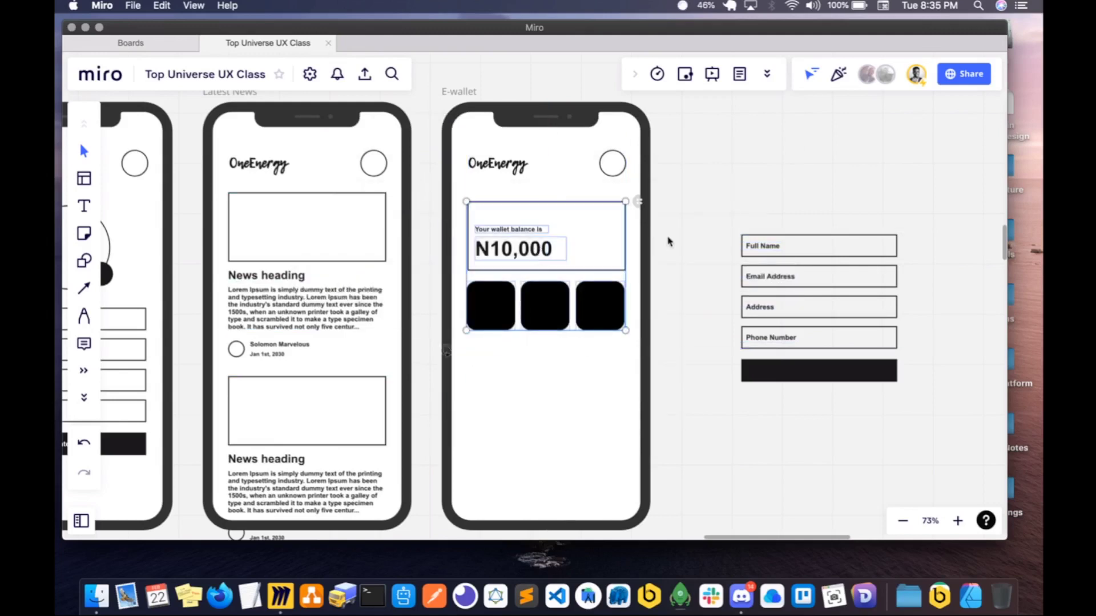
pyautogui.click(678, 238)
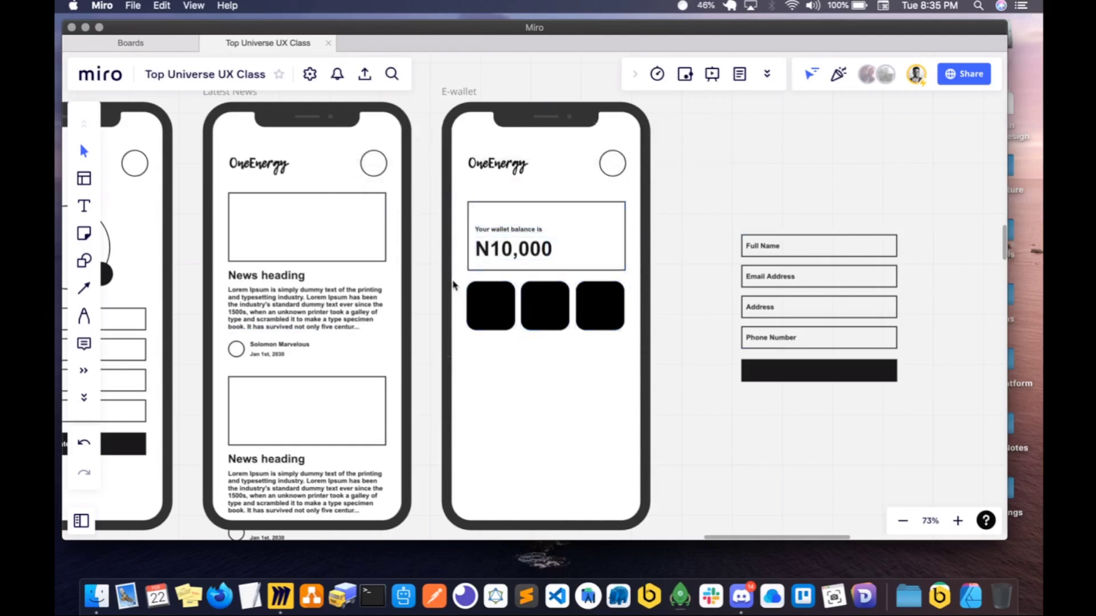
# - Move the row of three black tiles further down the E-wallet screen, leaving empty space below the balance card
pyautogui.hscroll(-5, 452, 284)
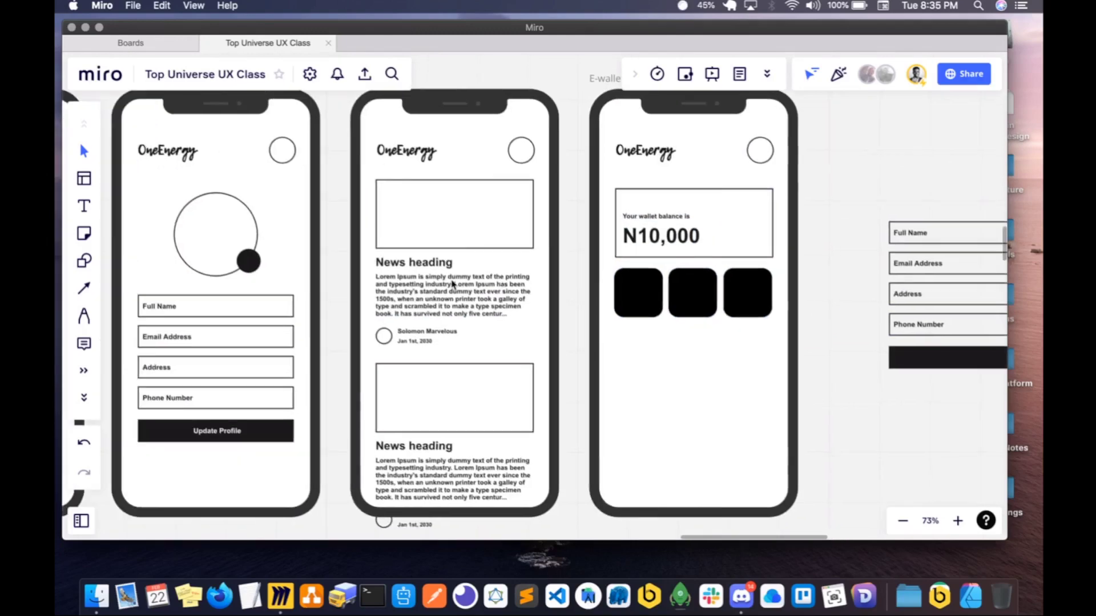
pyautogui.hscroll(-8, 451, 284)
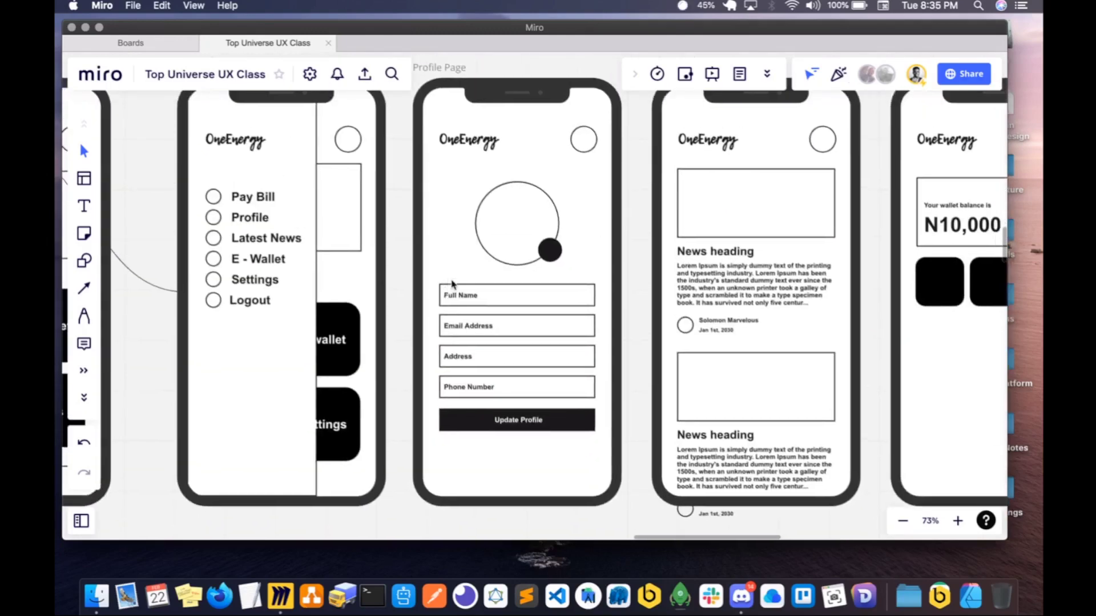
pyautogui.hscroll(10, 451, 283)
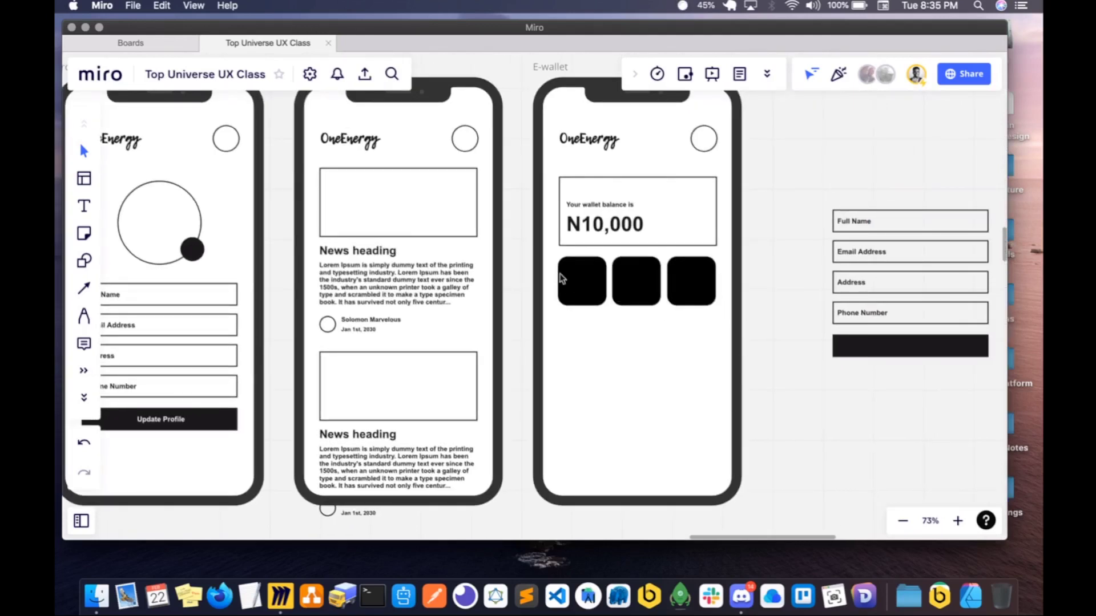
pyautogui.moveTo(763, 315); pyautogui.dragTo(578, 378)
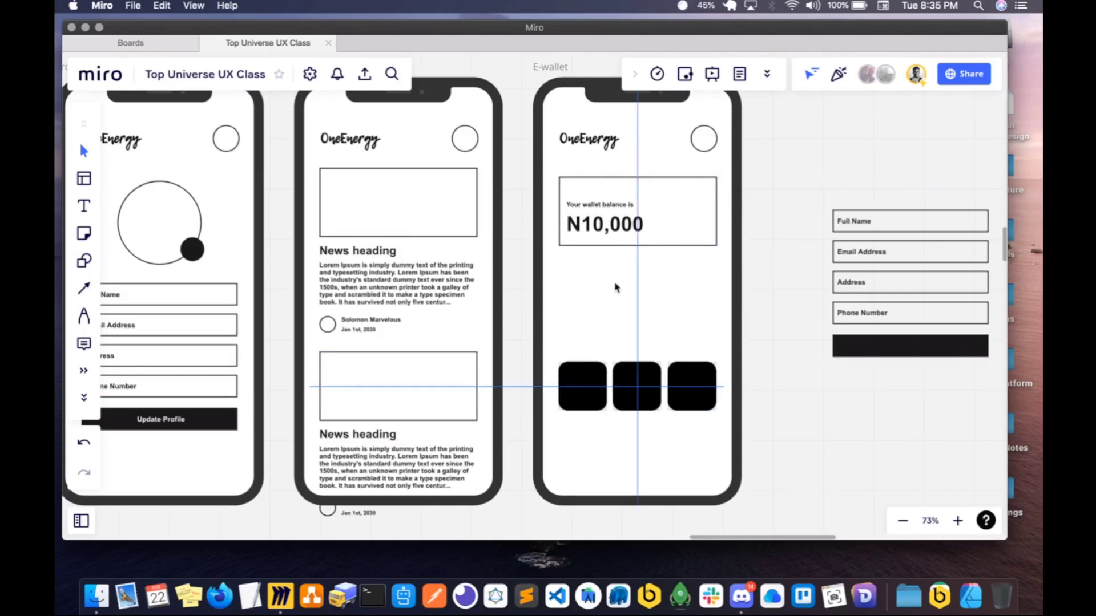
# - Group the balance card's rectangle, the wallet balance label and the N10,000 amount
pyautogui.click(688, 247)
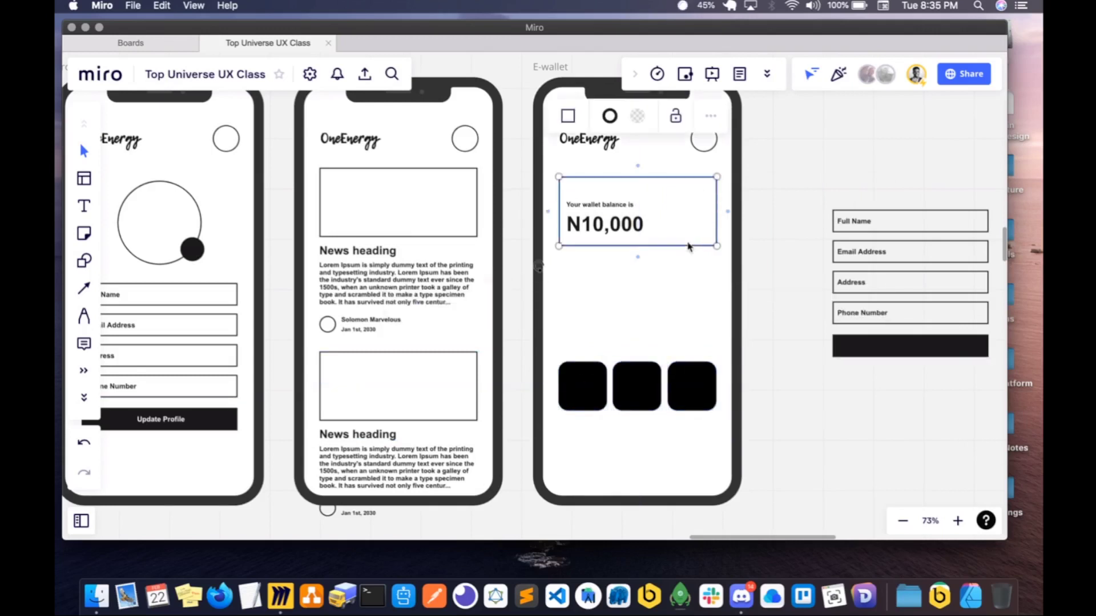
pyautogui.click(621, 226)
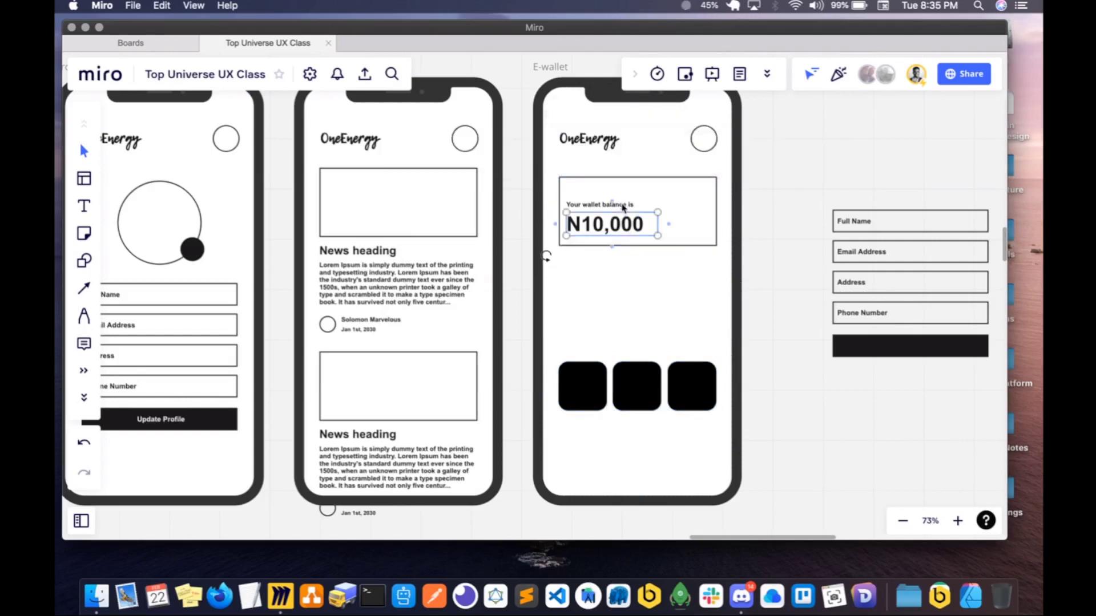
pyautogui.click(689, 248)
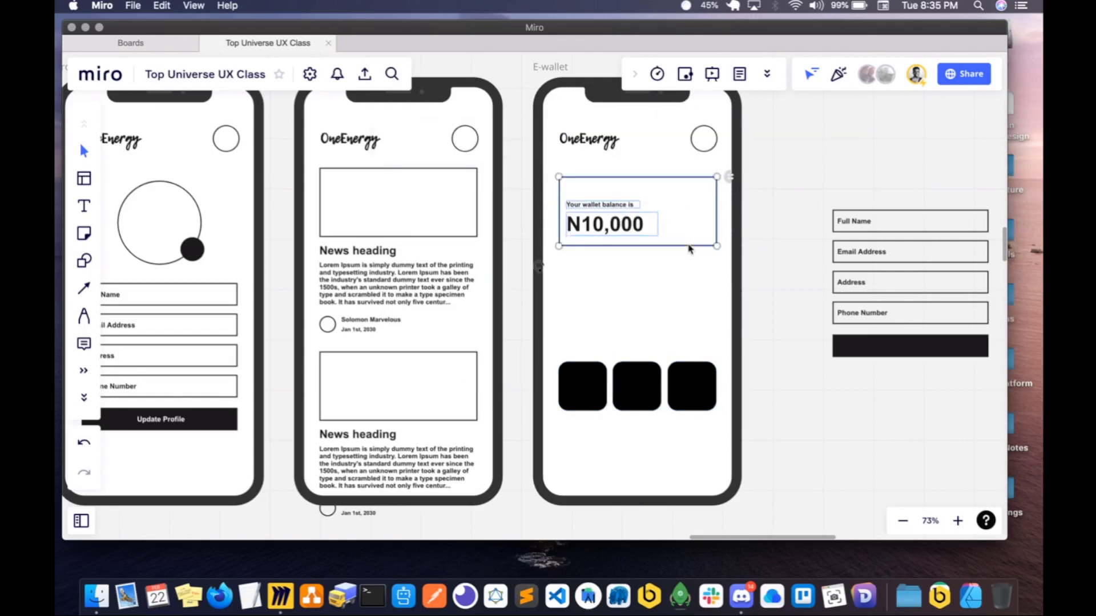
pyautogui.press('super+g')
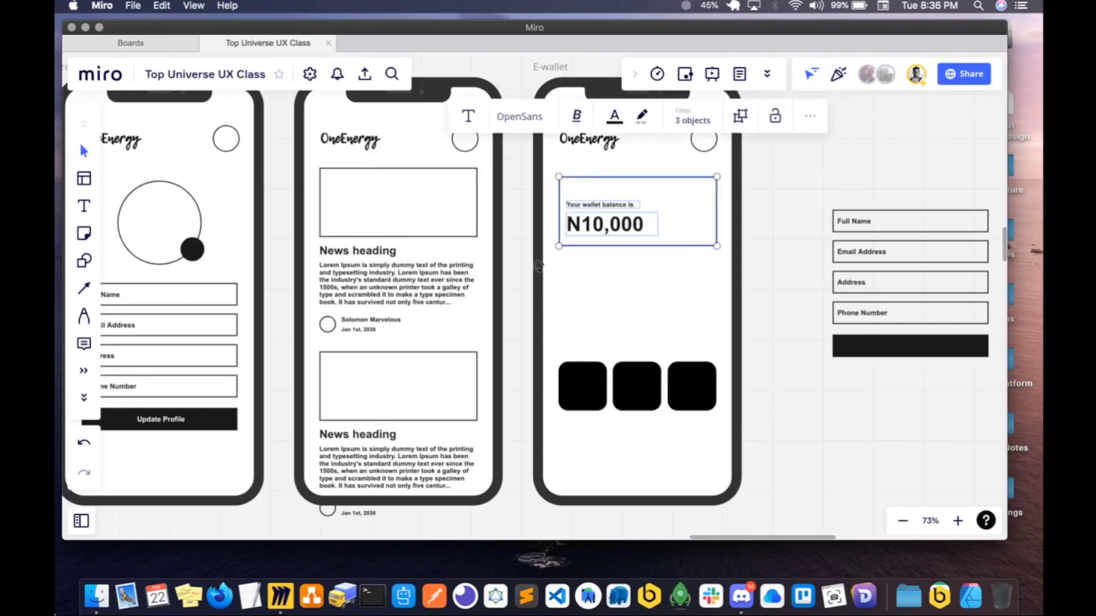
# - Switch to Finder
pyautogui.click(89, 600)
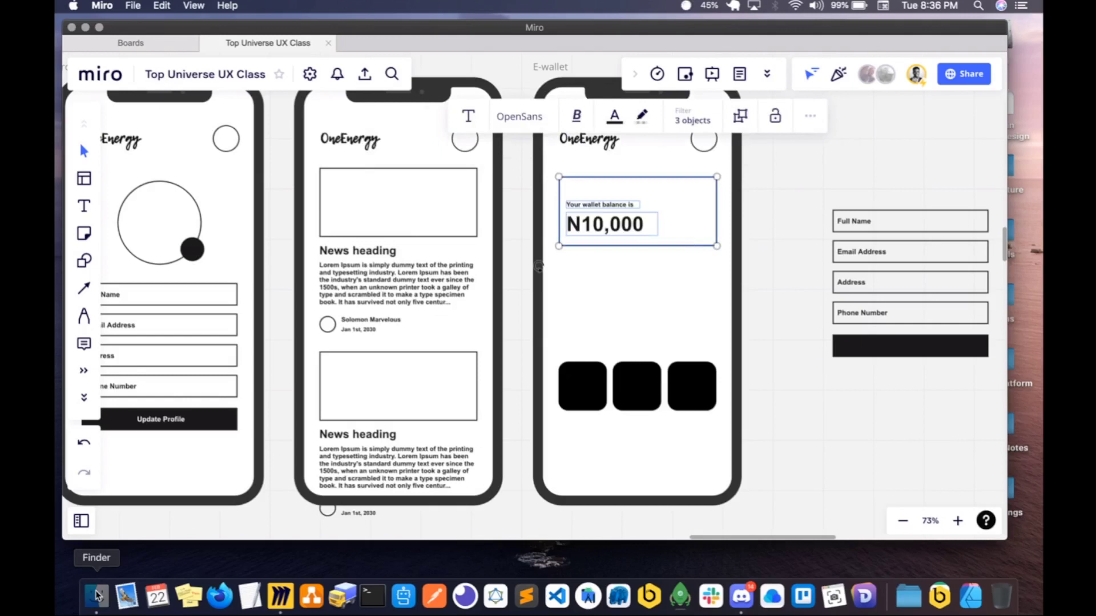
pyautogui.moveTo(504, 89); pyautogui.dragTo(457, 1)
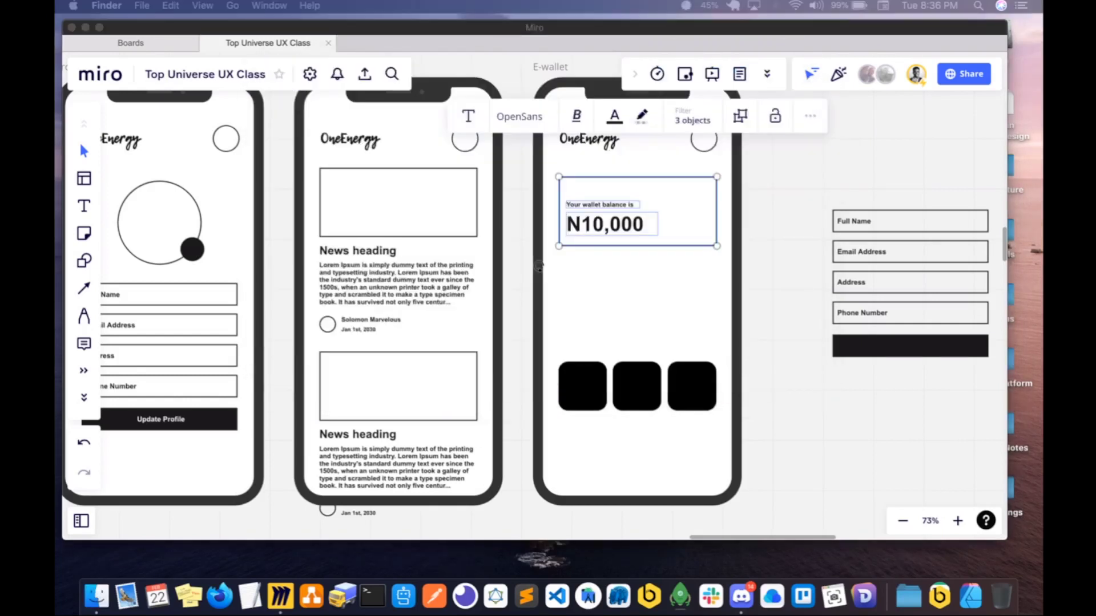
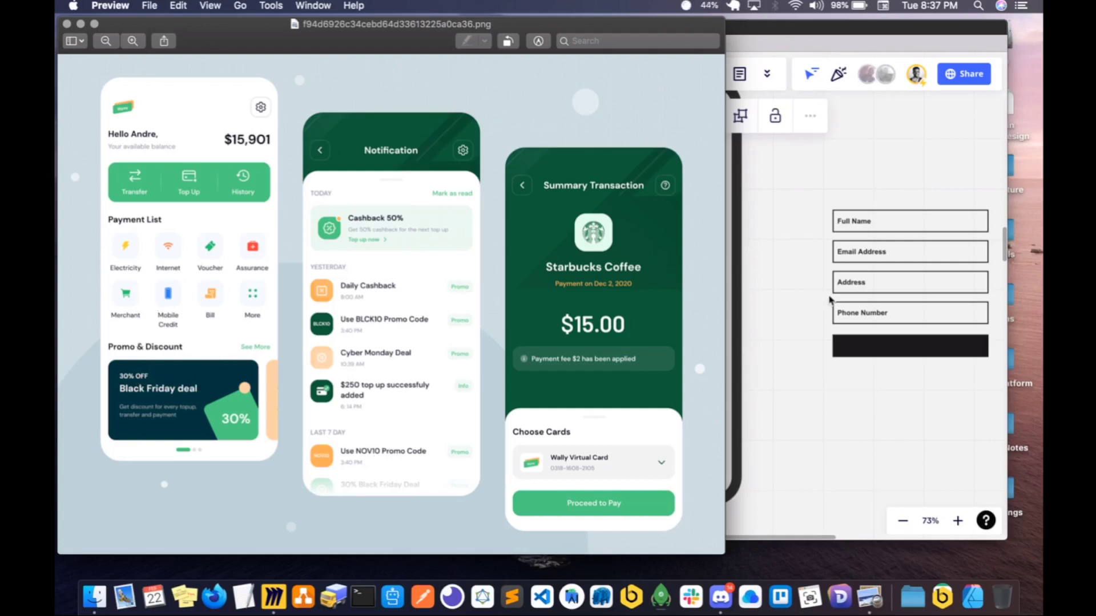
# - Switch back to Miro and move the row of three black tiles further down the E-wallet screen
pyautogui.click(766, 302)
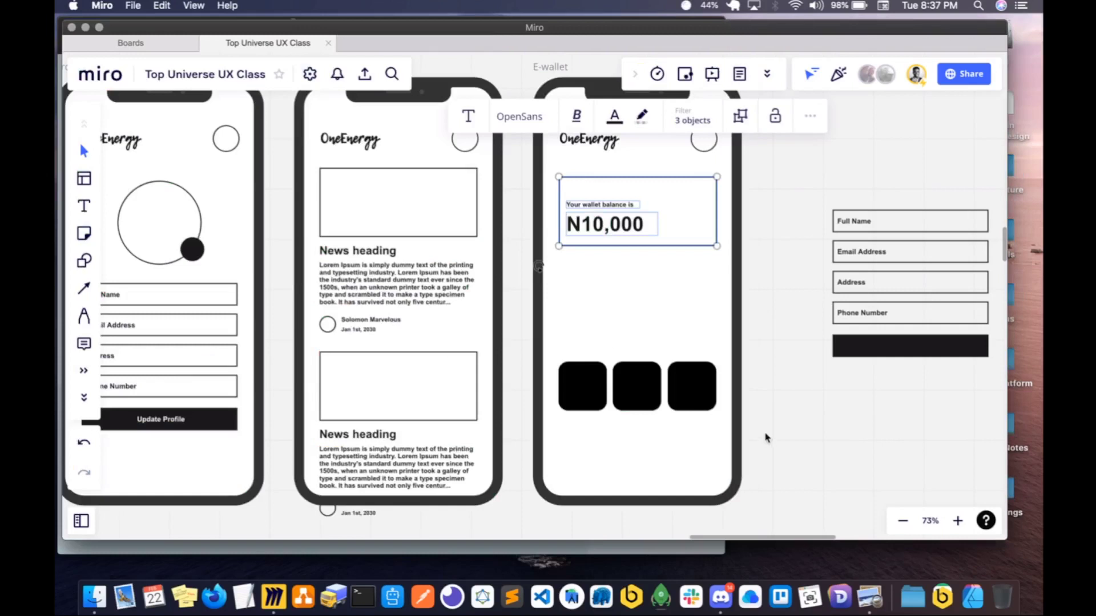
pyautogui.moveTo(765, 436); pyautogui.dragTo(553, 360)
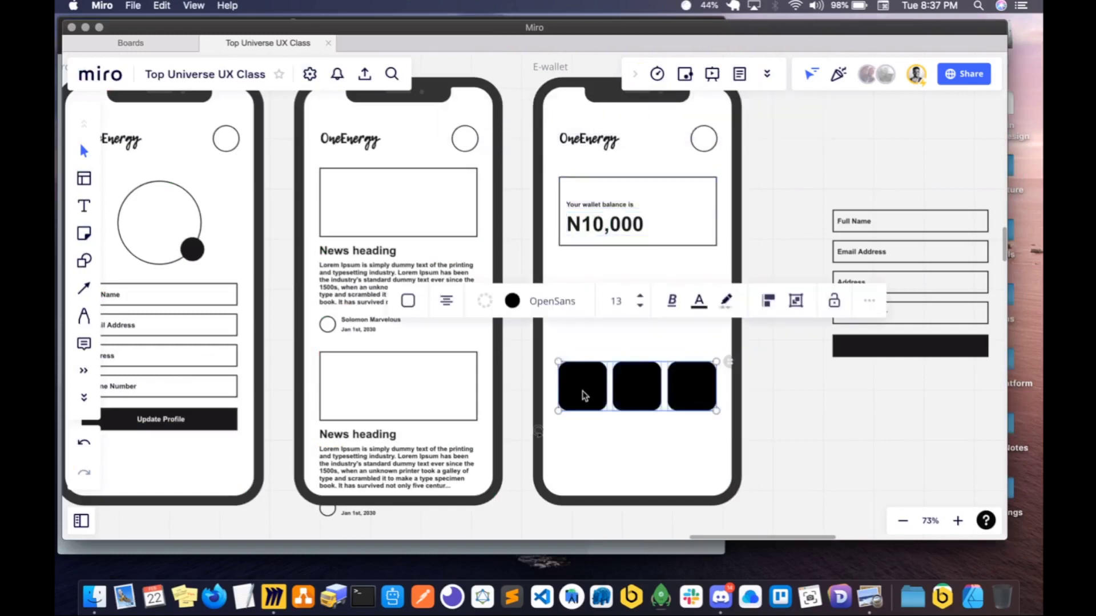
pyautogui.moveTo(584, 395); pyautogui.dragTo(585, 445)
pyautogui.click(805, 371)
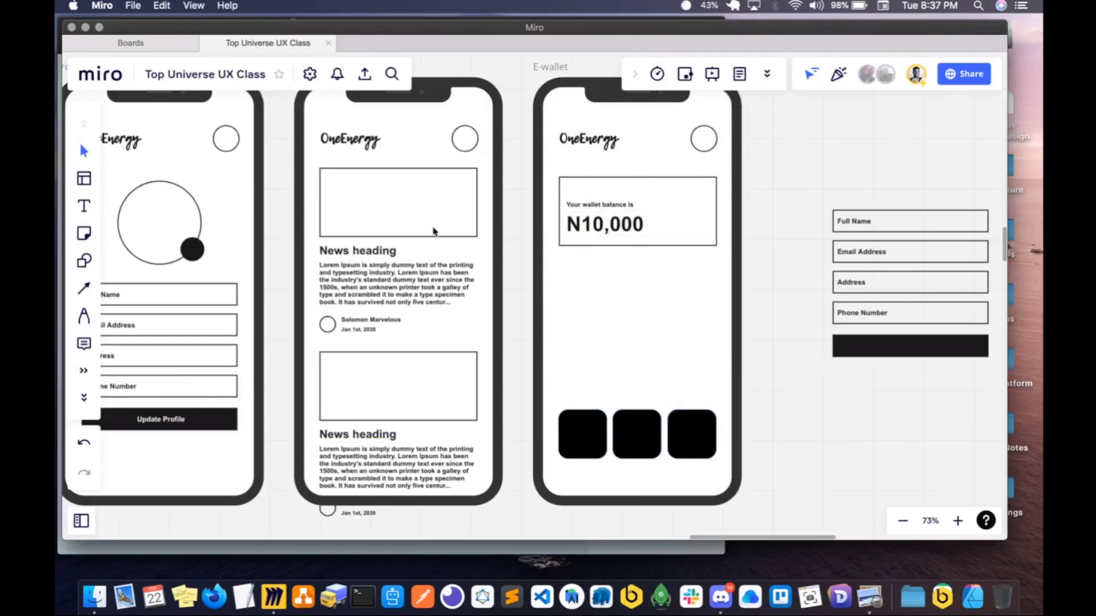
# - Copy the image rectangle of the first news card onto the E-wallet screen
pyautogui.click(435, 229)
pyautogui.doubleClick(428, 237)
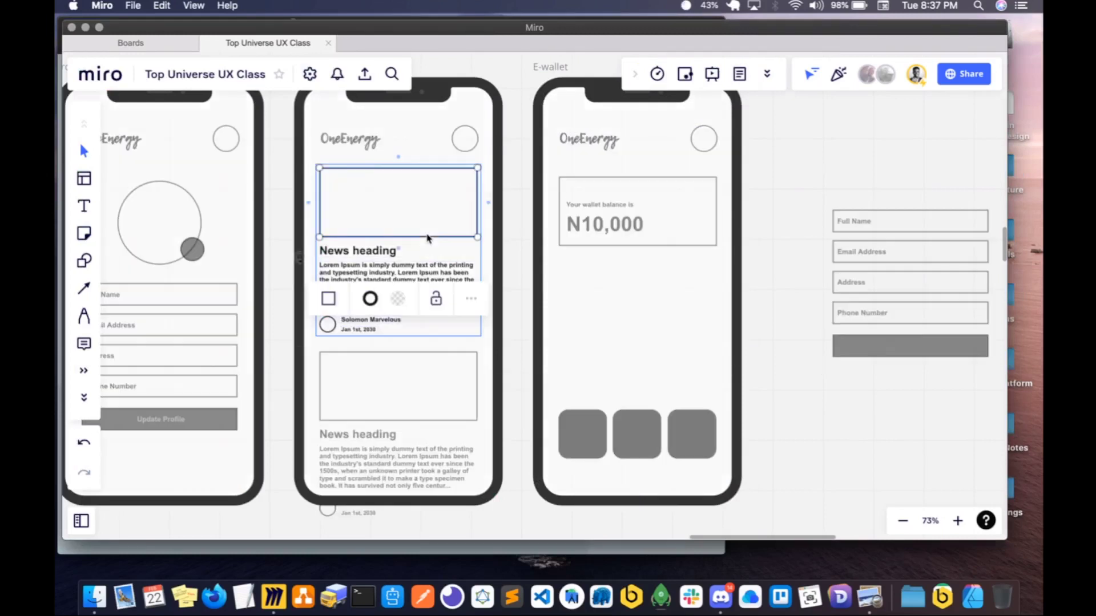
pyautogui.press('super+c')
pyautogui.click(571, 299)
pyautogui.press('super+v')
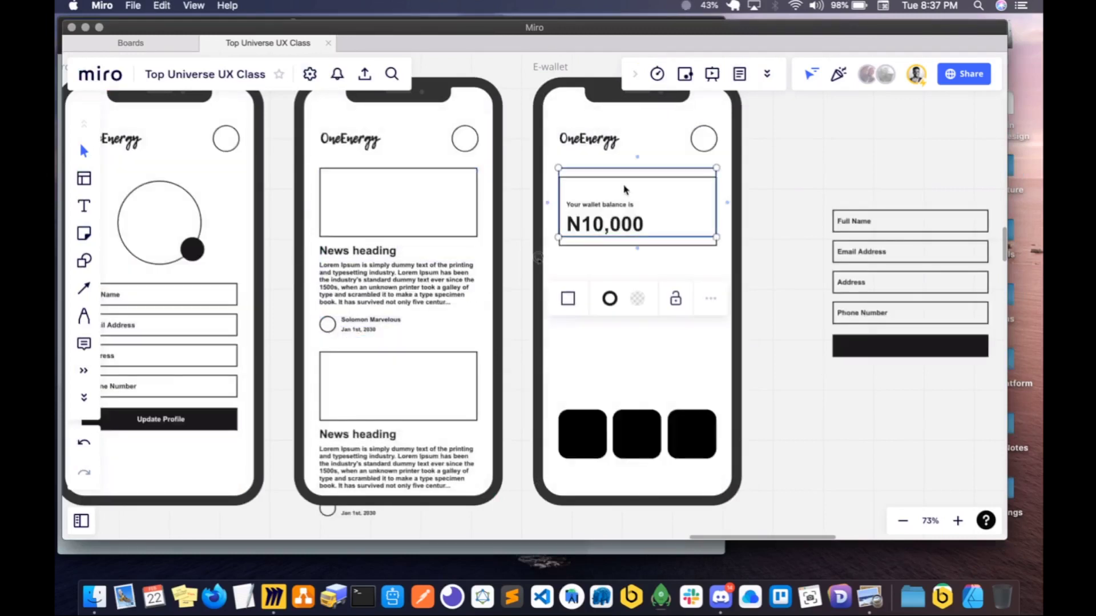
# - Move the pasted rectangle below the balance card and stretch it taller to fill the space above the tiles
pyautogui.moveTo(624, 189); pyautogui.dragTo(627, 275)
pyautogui.moveTo(636, 328); pyautogui.dragTo(636, 383)
pyautogui.moveTo(638, 296)
pyautogui.mouseDown()
pyautogui.moveTo(639, 312)
pyautogui.moveTo(645, 294)
pyautogui.mouseUp()
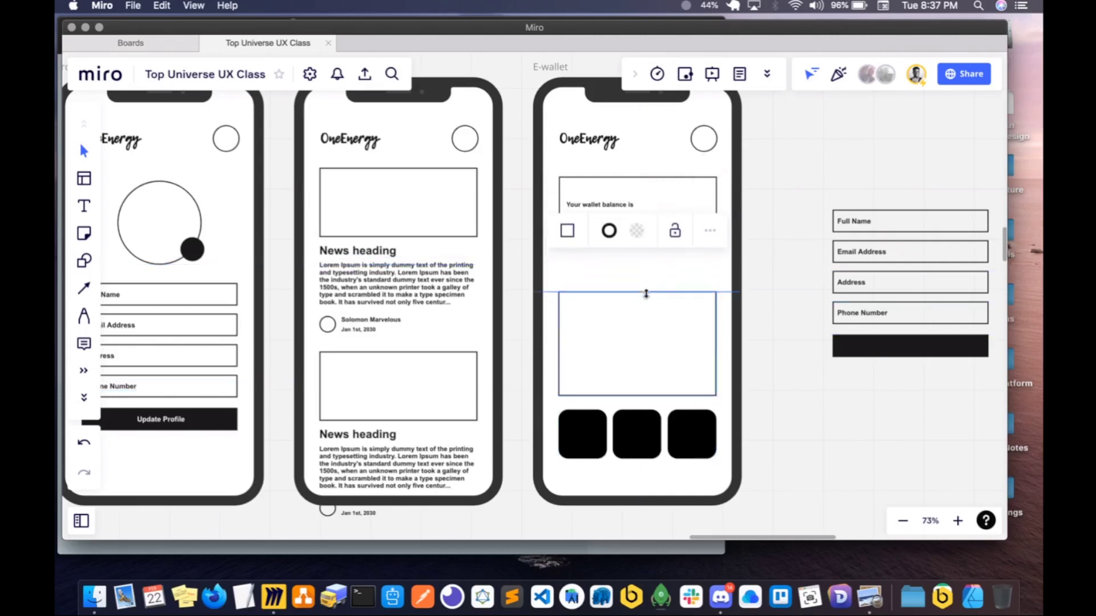
# - Copy the first card's "News heading" text onto the E-wallet screen
pyautogui.keyDown('shift'); pyautogui.click(576, 197); pyautogui.keyUp('shift')
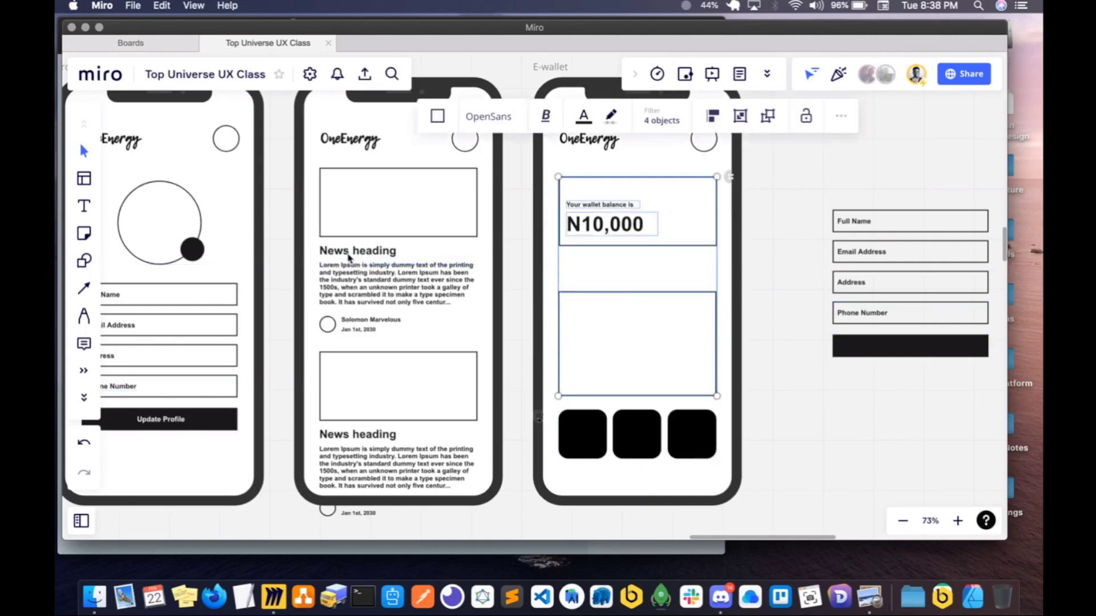
pyautogui.keyDown('shift'); pyautogui.click(348, 254); pyautogui.keyUp('shift')
pyautogui.press('super+c')
pyautogui.keyDown('shift'); pyautogui.click(384, 254); pyautogui.keyUp('shift')
pyautogui.keyDown('shift'); pyautogui.click(369, 255); pyautogui.keyUp('shift')
pyautogui.press('super+c')
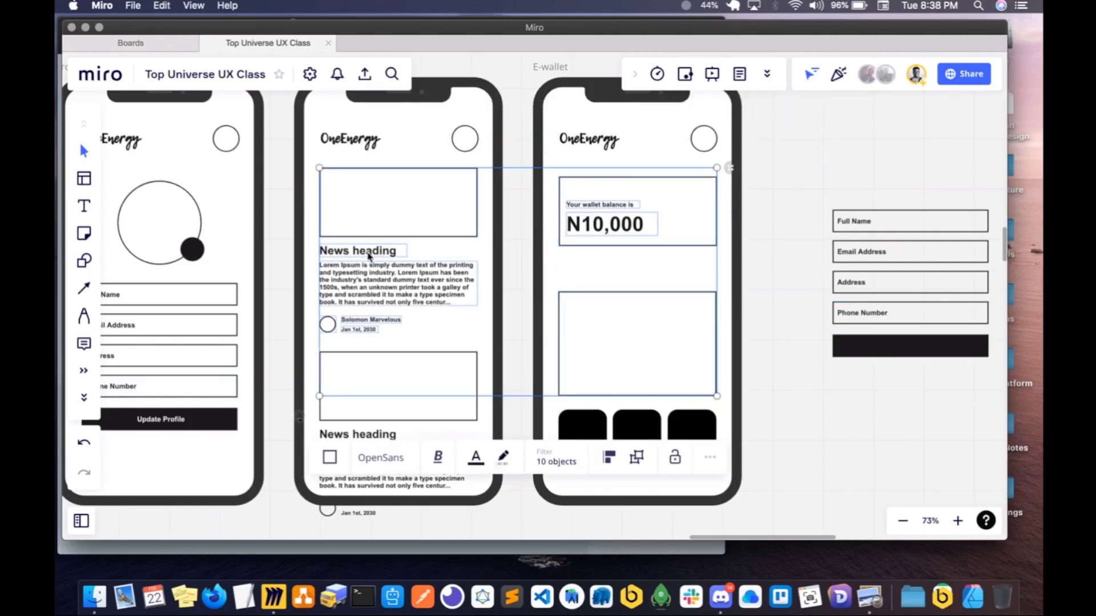
pyautogui.click(369, 256)
pyautogui.click(629, 289)
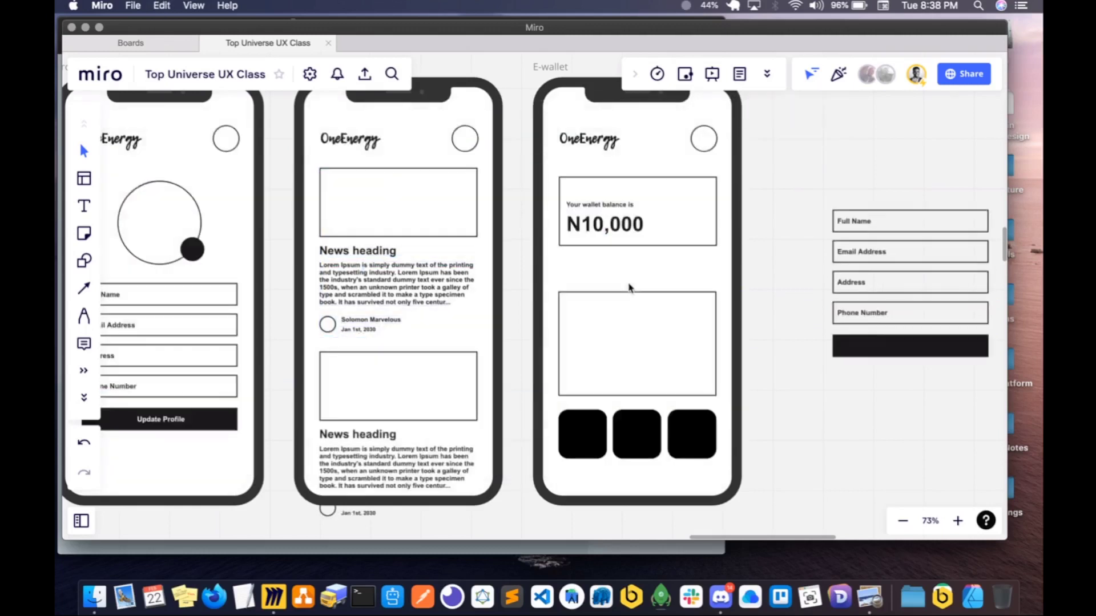
pyautogui.press('super+v')
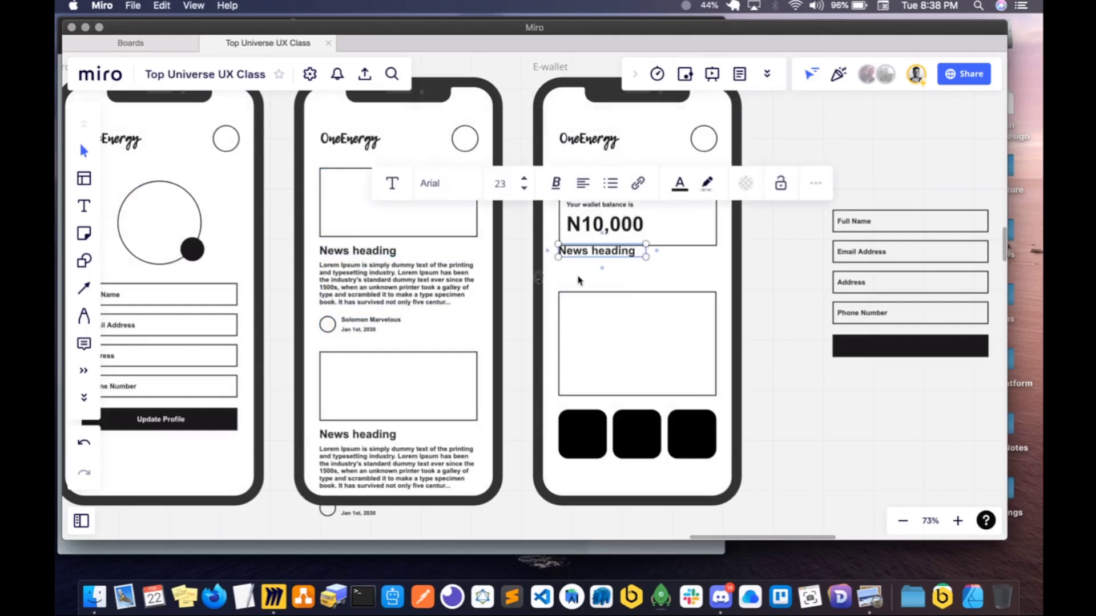
# - Move the pasted heading just above the empty rectangle and change its text to "Promo & Discounts"
pyautogui.moveTo(579, 255); pyautogui.dragTo(579, 280)
pyautogui.doubleClick(580, 280)
pyautogui.write('P')
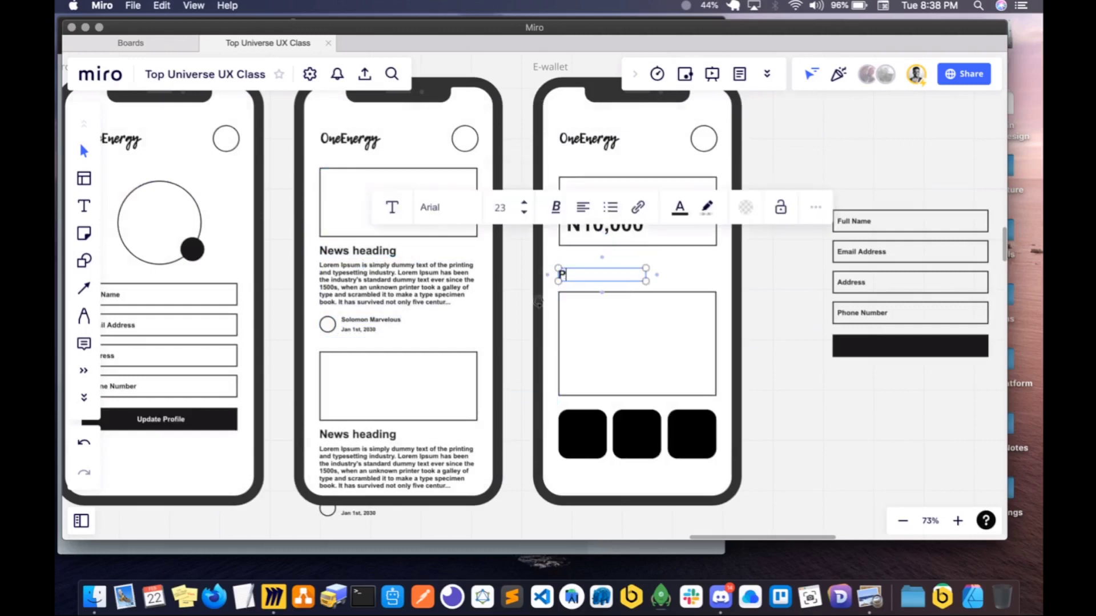
pyautogui.write('romo & Discounts')
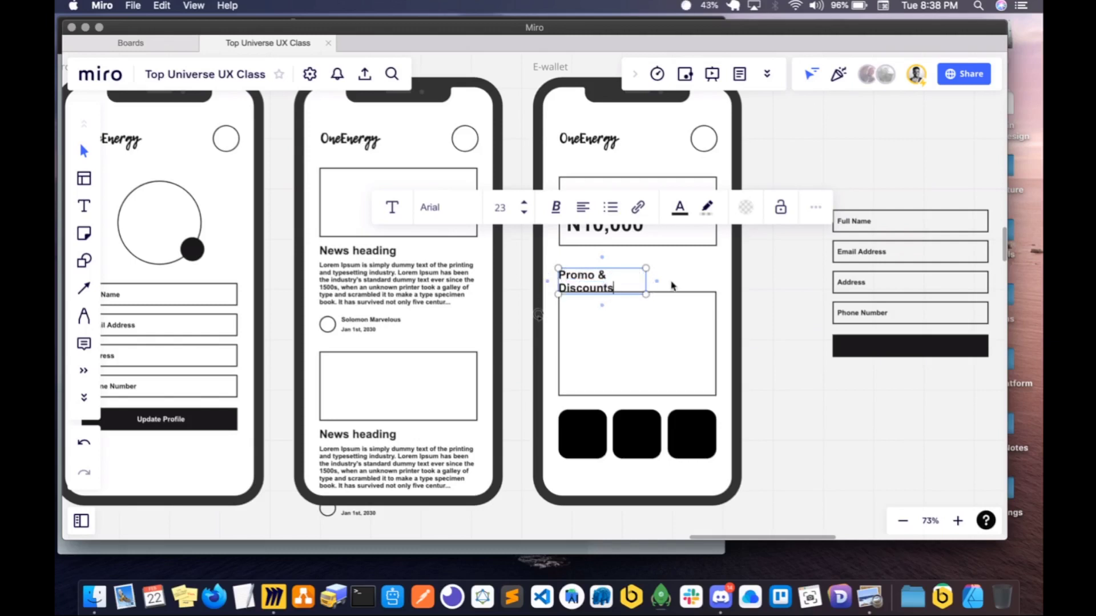
# - Widen the "Promo & Discounts" heading to fit on one line and nudge it down closer to the rectangle
pyautogui.moveTo(647, 282); pyautogui.dragTo(671, 276)
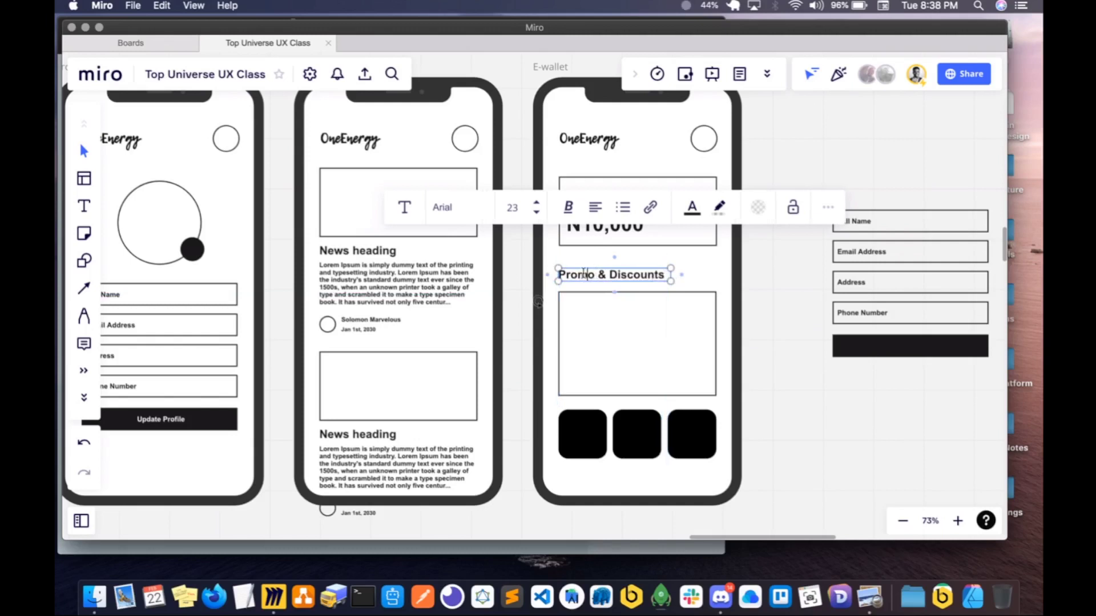
pyautogui.press('Escape')
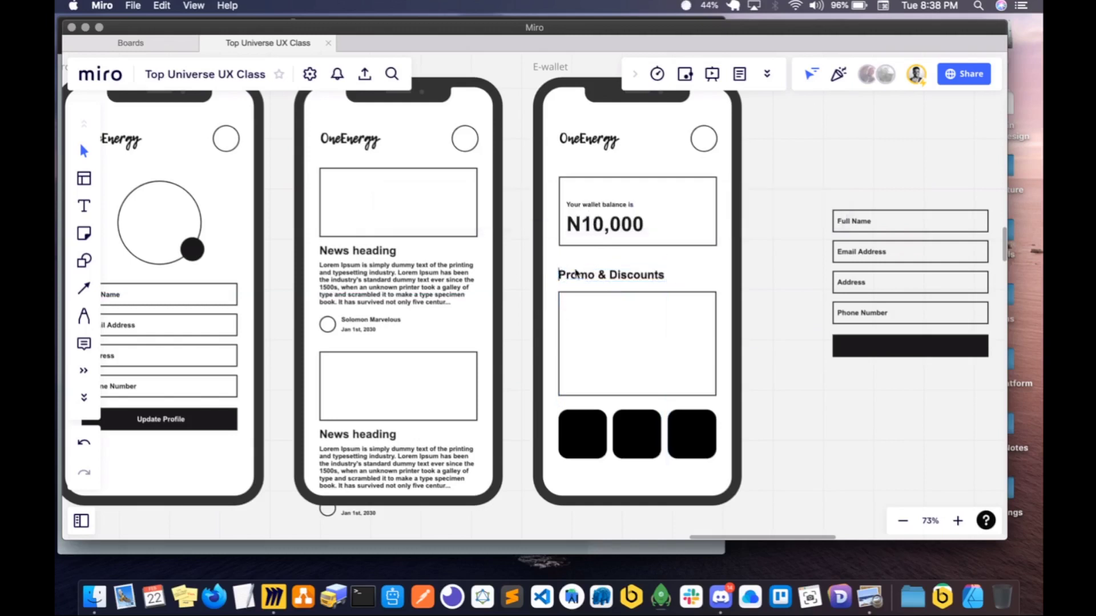
pyautogui.click(574, 298)
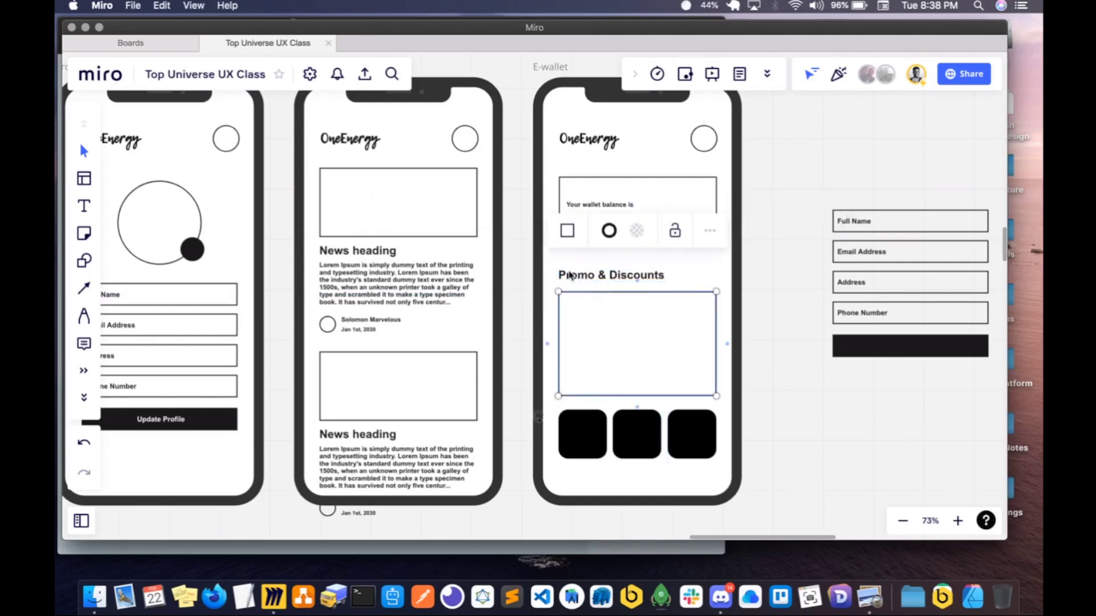
pyautogui.click(568, 278)
pyautogui.moveTo(567, 280); pyautogui.dragTo(567, 284)
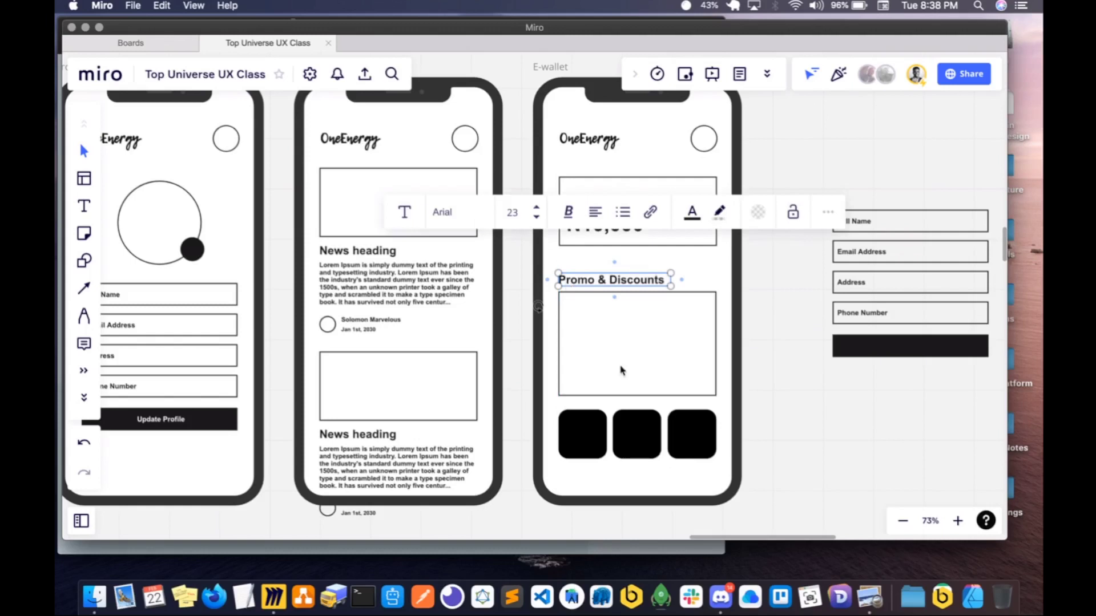
# - Check the wallet app reference design in Preview, and return to Miro
pyautogui.click(584, 432)
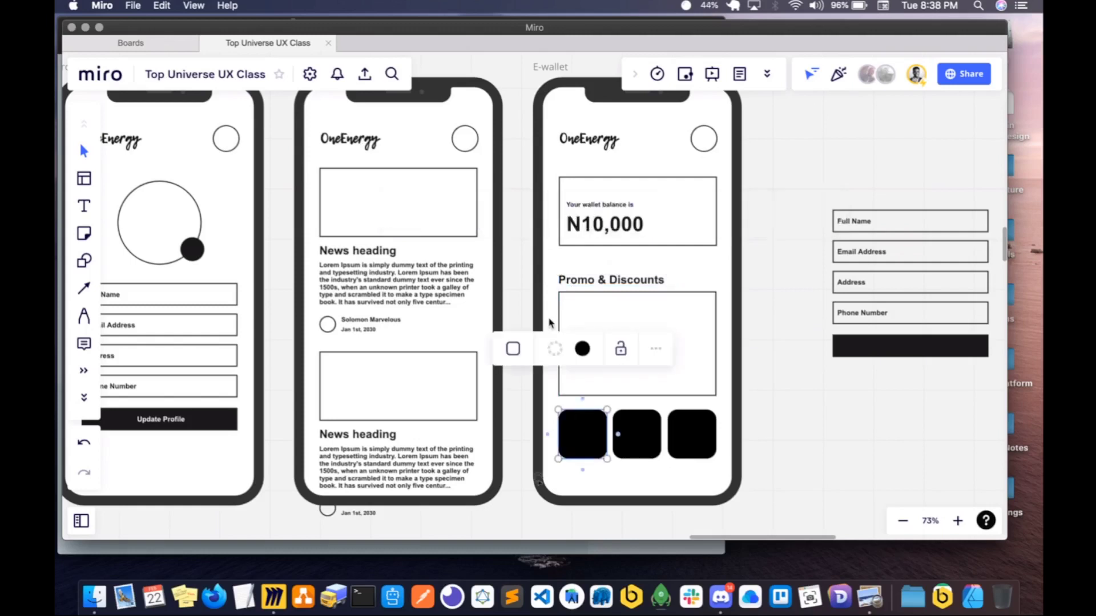
pyautogui.click(401, 552)
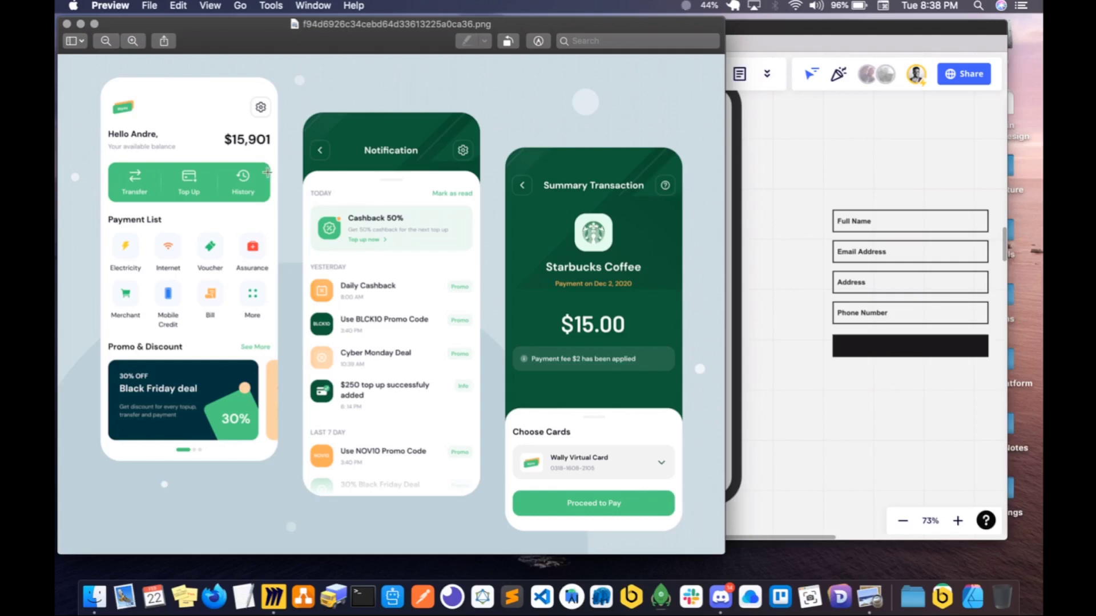
pyautogui.press('super+Tab')
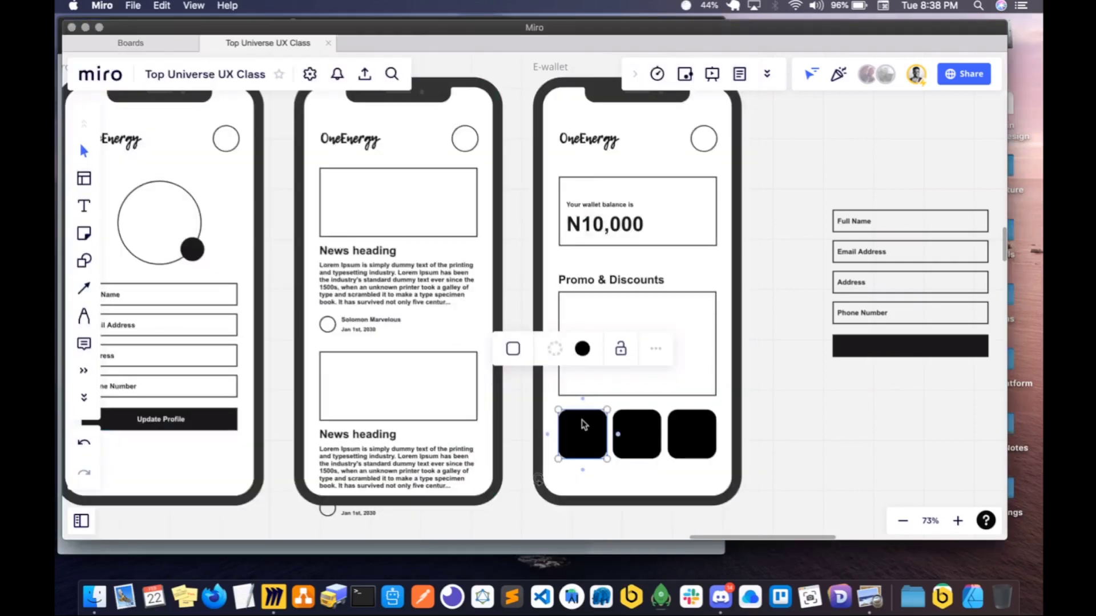
# - Delete the three black tiles from the E-wallet screen
pyautogui.click(639, 430)
pyautogui.press('Delete')
pyautogui.click(571, 440)
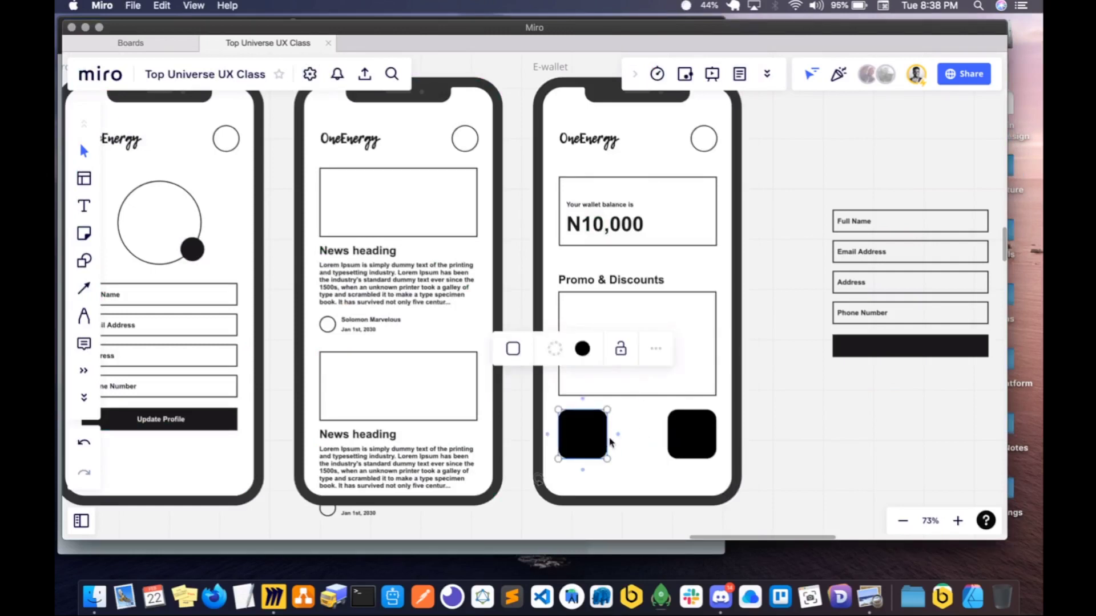
pyautogui.click(713, 437)
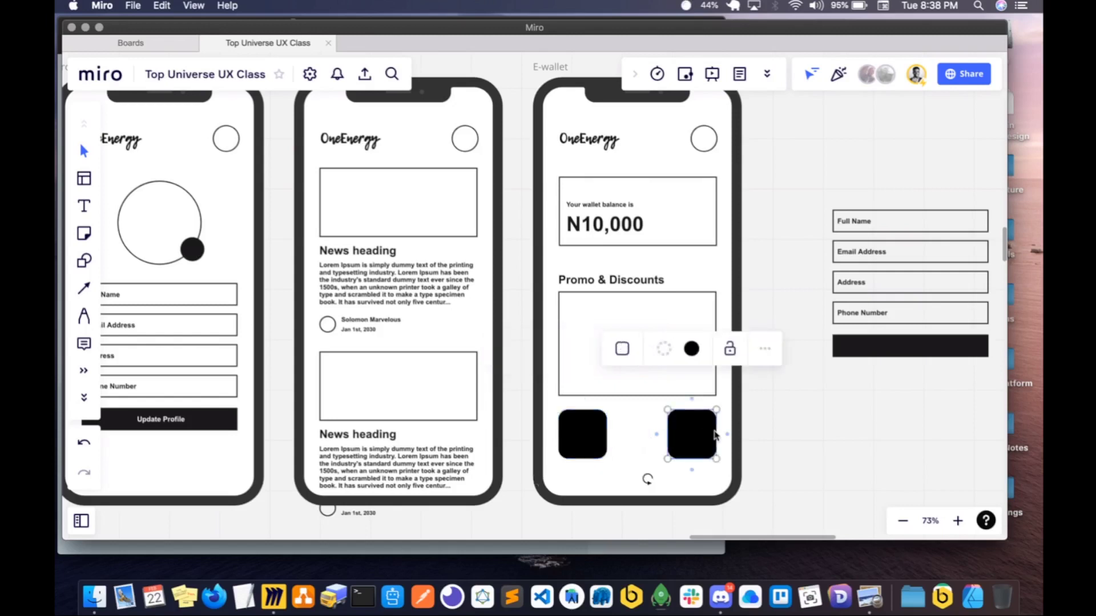
pyautogui.keyDown('shift'); pyautogui.click(587, 437); pyautogui.keyUp('shift')
pyautogui.press('Delete')
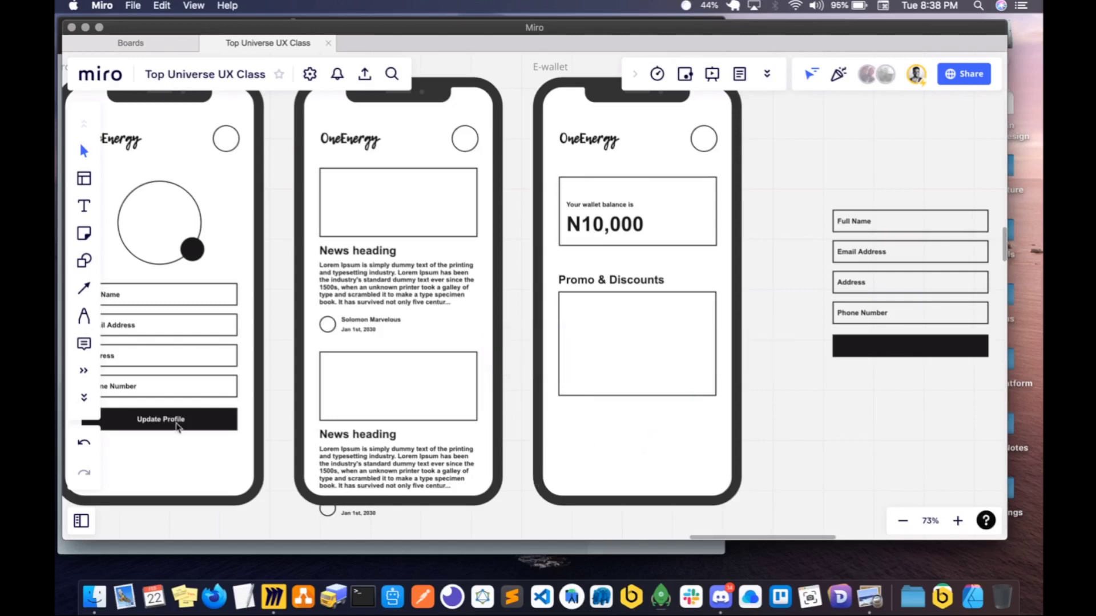
# - Duplicate the Update Profile button's black rectangle and place two shortened copies side by side below the promo rectangle
pyautogui.click(178, 427)
pyautogui.press('super+d')
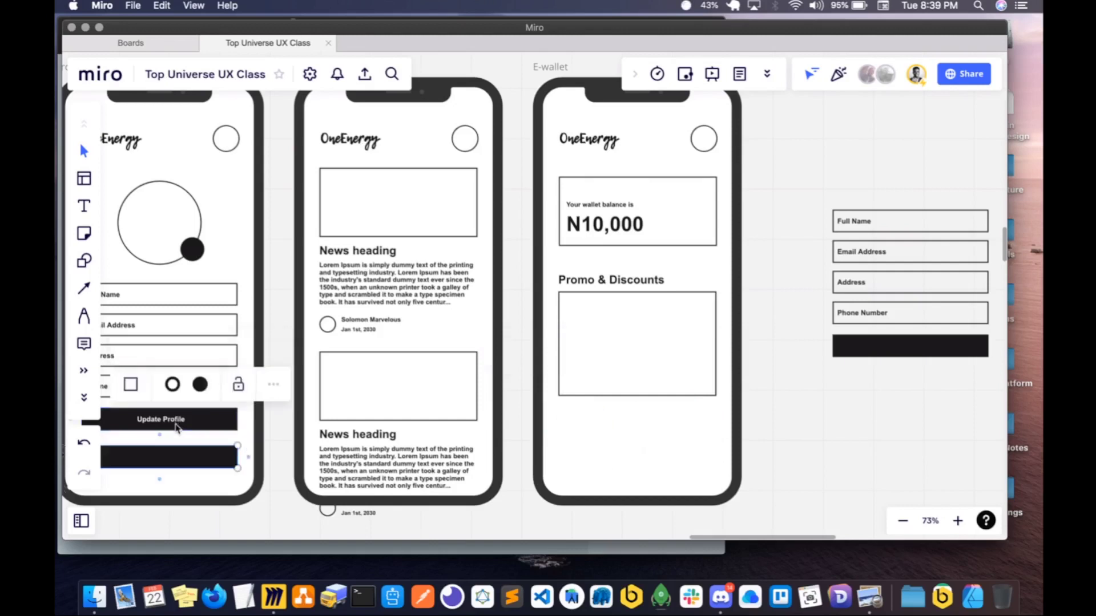
pyautogui.moveTo(694, 399); pyautogui.dragTo(605, 432)
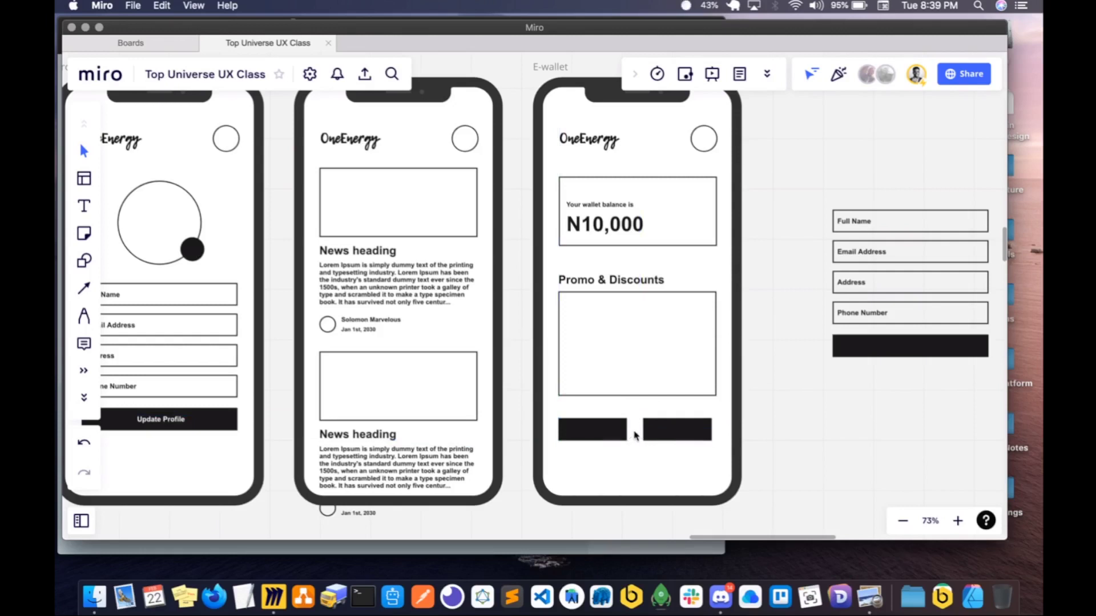
# - Widen the first black button below the promo rectangle and delete the second one beside it
pyautogui.hscroll(-1, 636, 439)
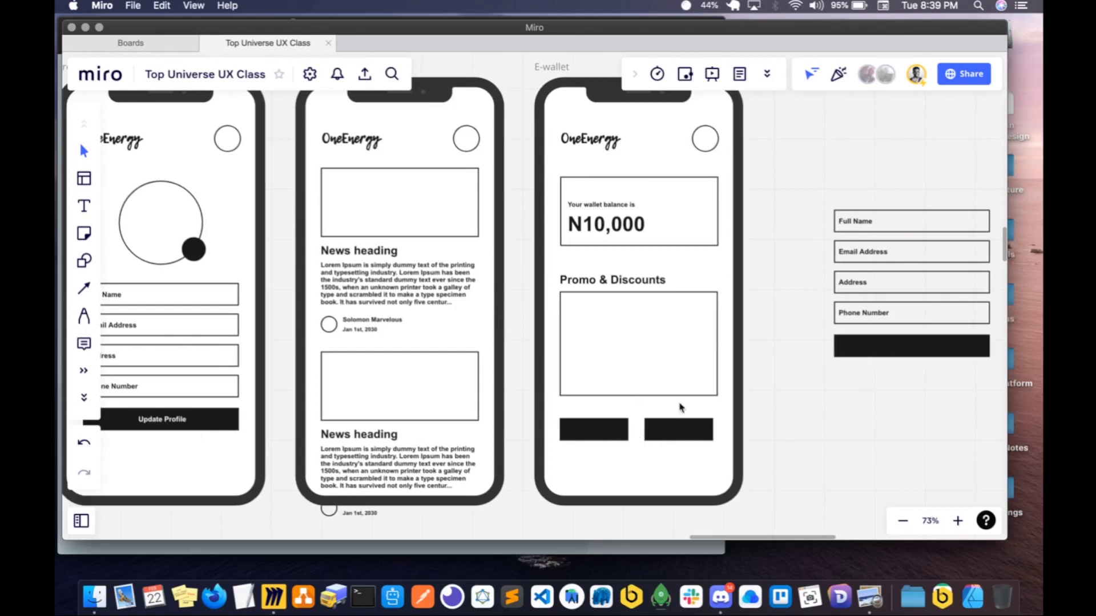
pyautogui.click(614, 432)
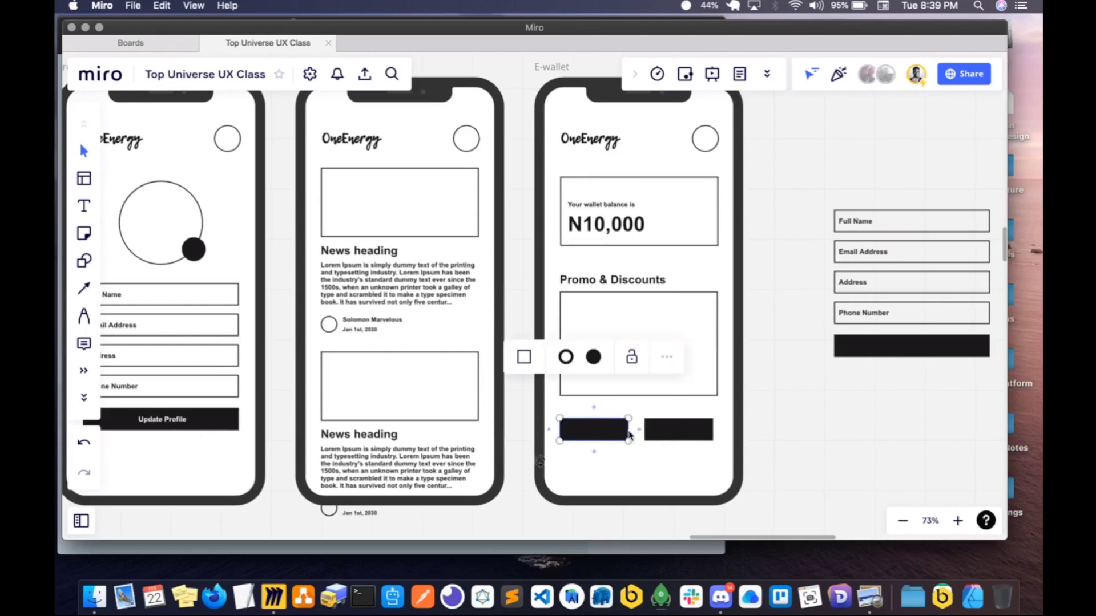
pyautogui.moveTo(628, 430); pyautogui.dragTo(634, 437)
pyautogui.click(681, 436)
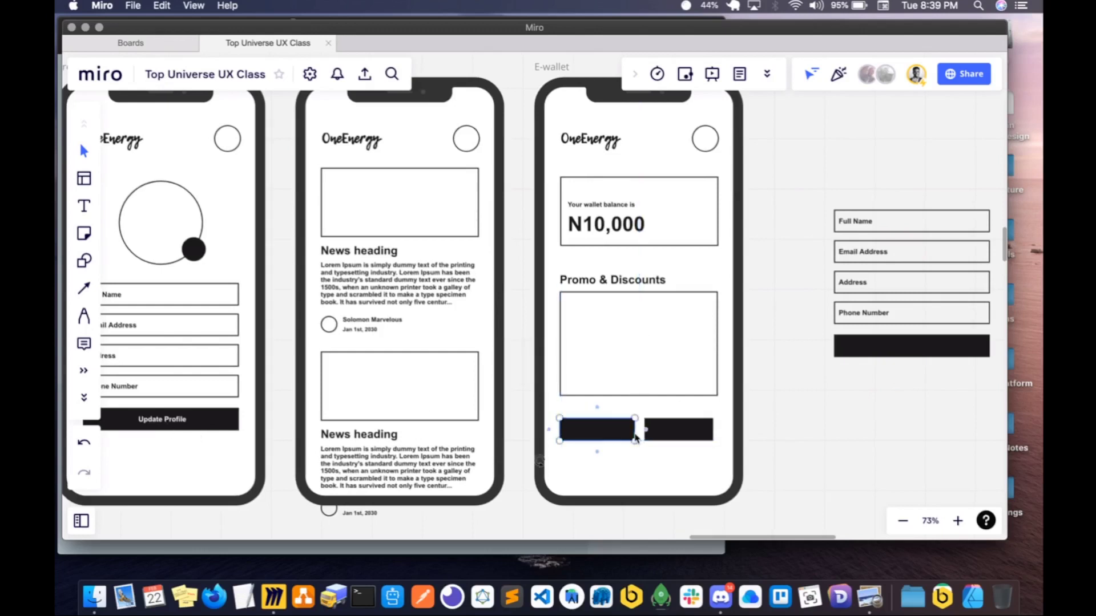
pyautogui.press('BackSpace')
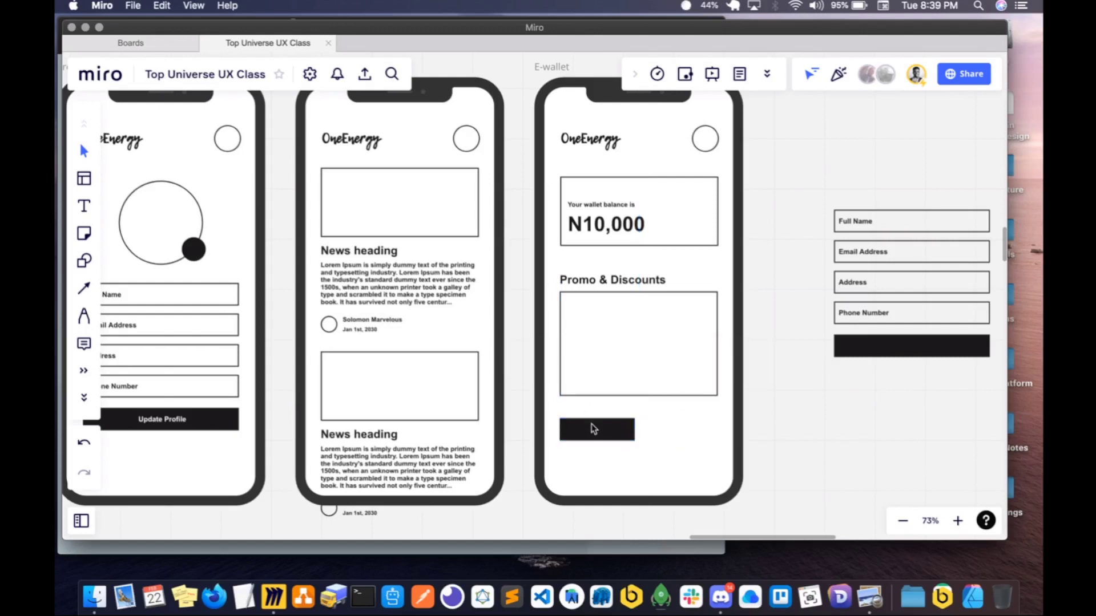
# - Try to widen the remaining black button and fit a duplicate of it in the same row
pyautogui.click(596, 429)
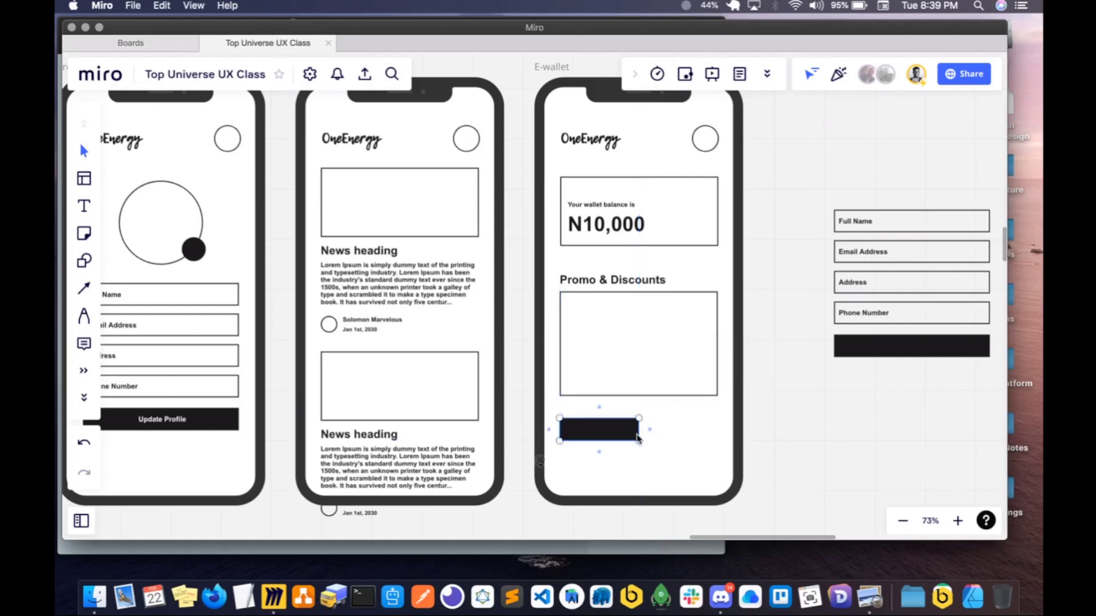
pyautogui.press('super+d')
pyautogui.moveTo(677, 434); pyautogui.dragTo(663, 433)
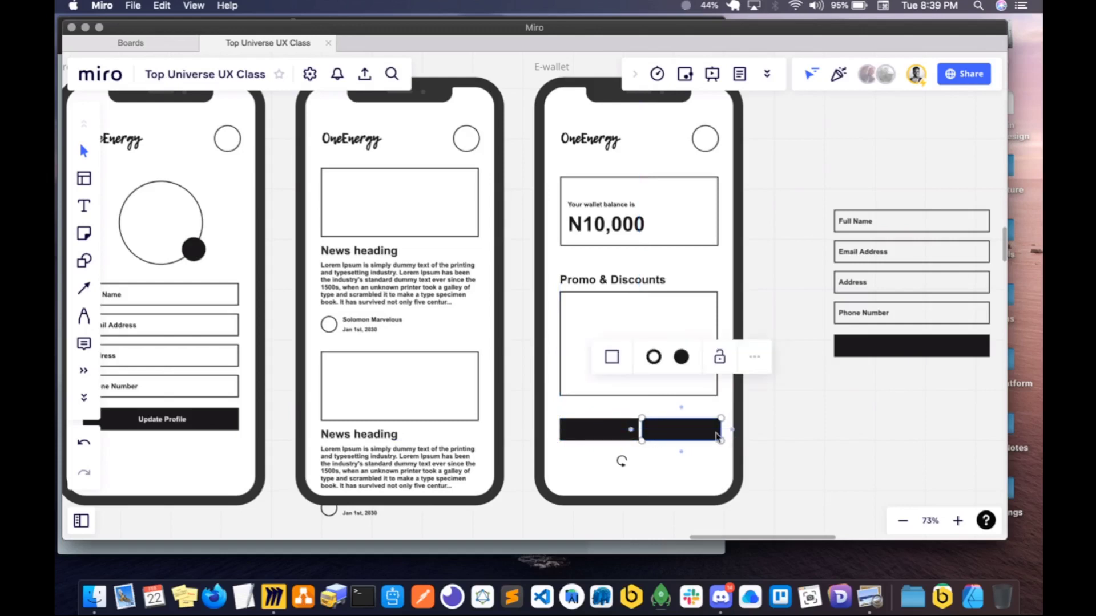
pyautogui.press('BackSpace')
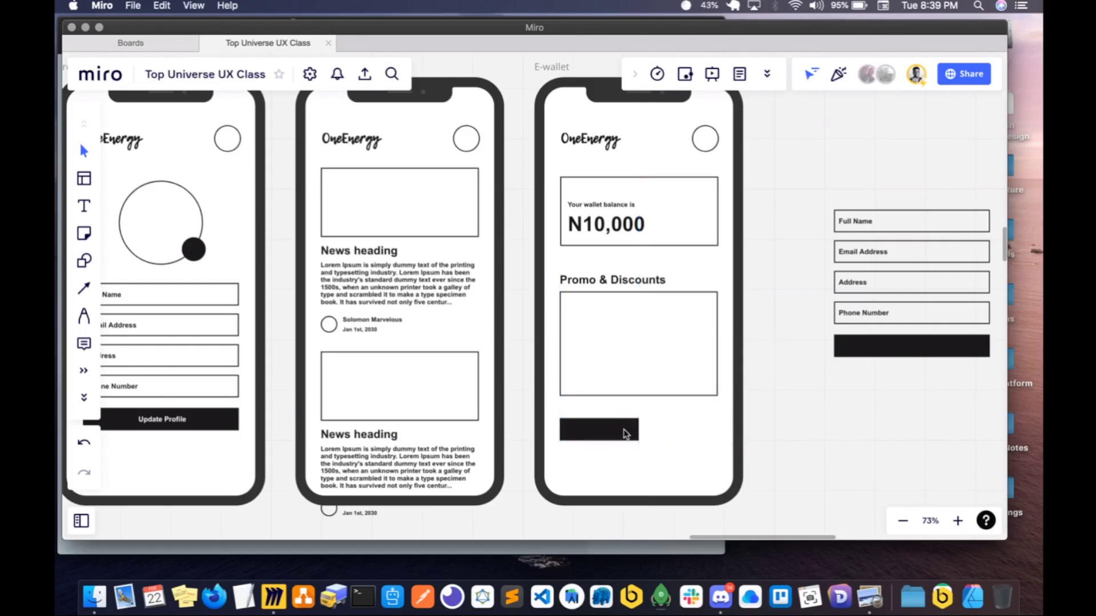
# - Narrow the black button slightly and place a duplicate beside it, ending flush with the promo rectangle's edge
pyautogui.click(640, 434)
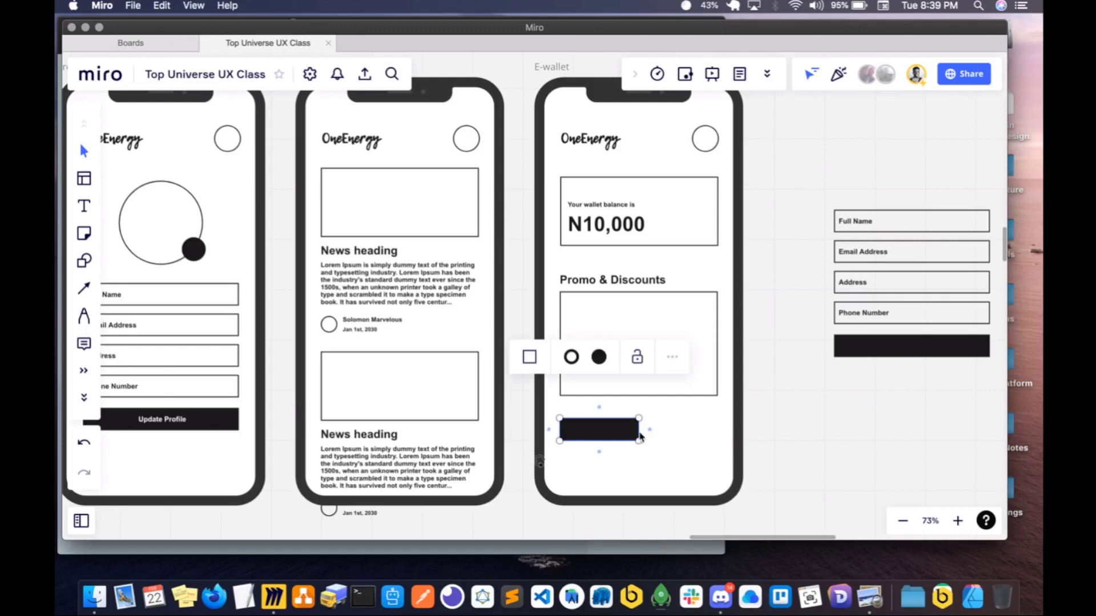
pyautogui.moveTo(640, 436); pyautogui.dragTo(682, 434)
pyautogui.press('super+d')
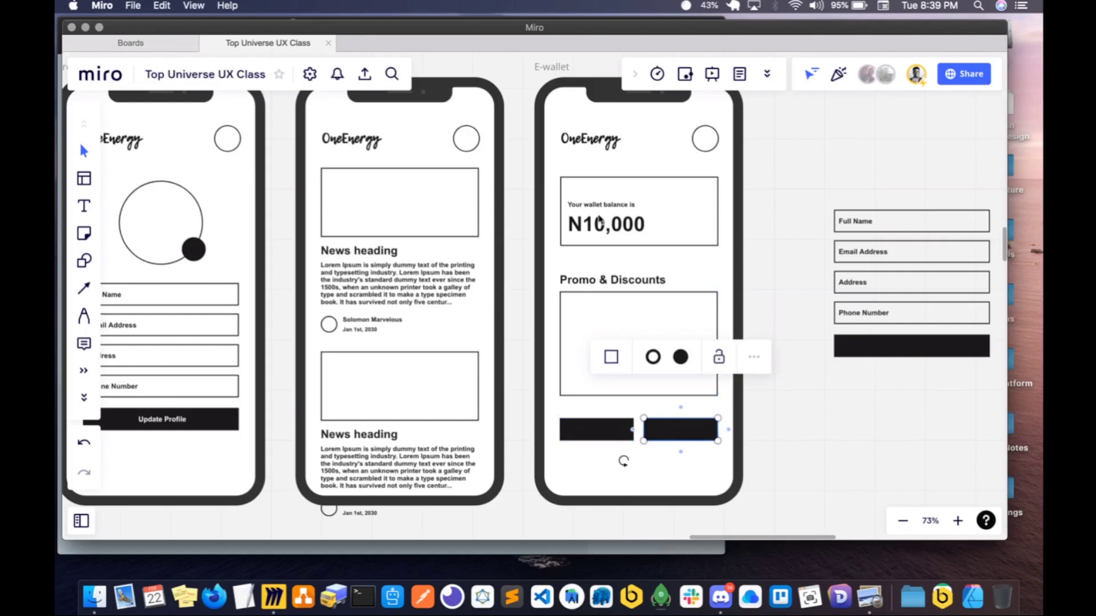
# - Copy the "Your wallet balance is" text onto the first black button below the promo rectangle and colour the copy white
pyautogui.keyDown('shift'); pyautogui.click(616, 203); pyautogui.keyUp('shift')
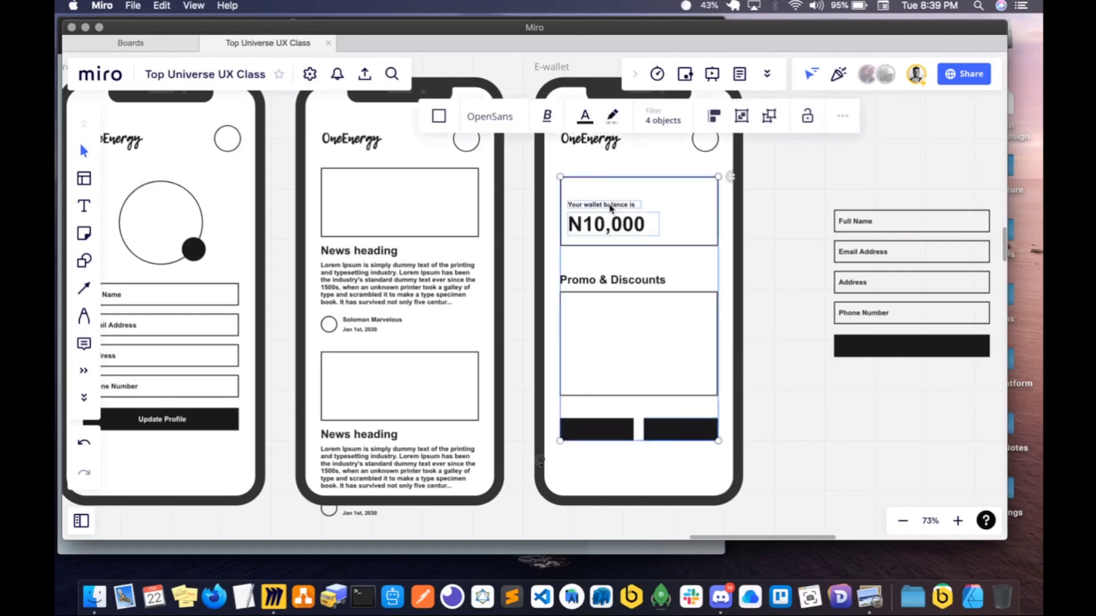
pyautogui.click(609, 209)
pyautogui.click(609, 209)
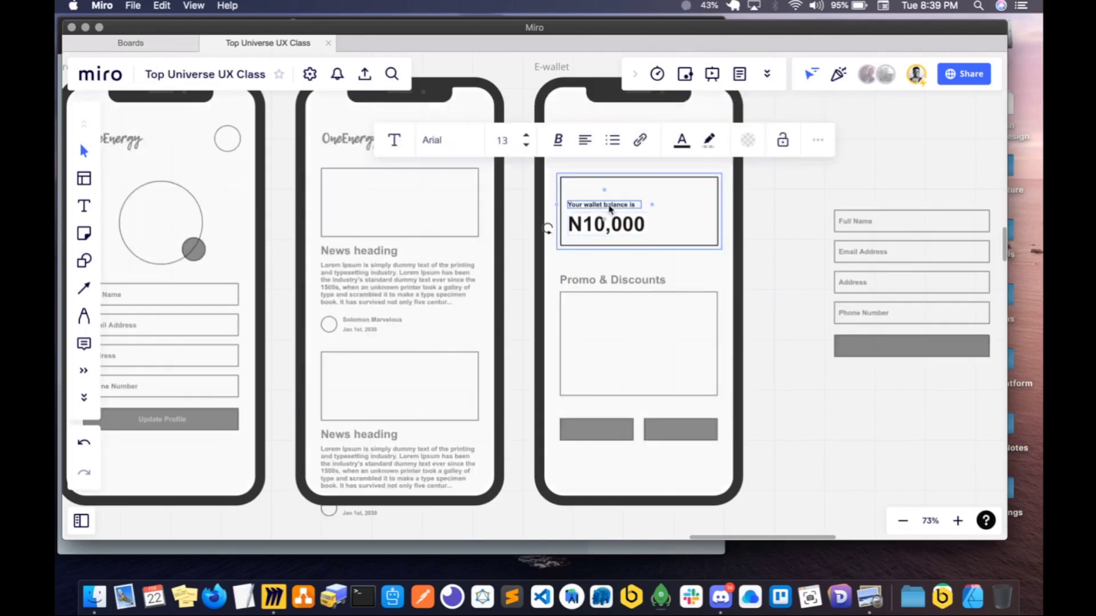
pyautogui.press('super+v')
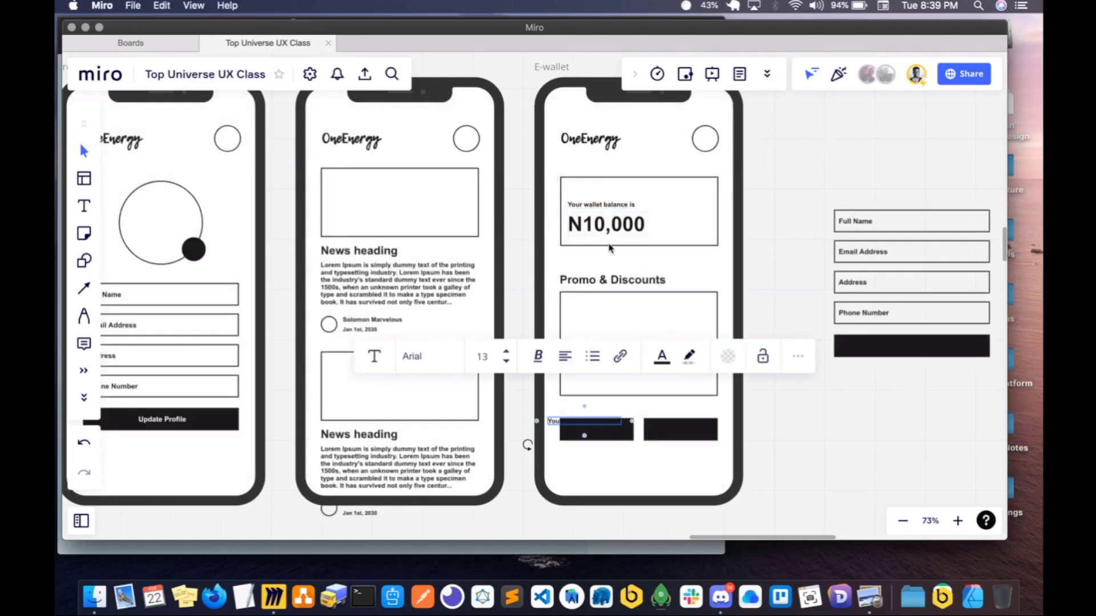
pyautogui.moveTo(567, 428); pyautogui.dragTo(576, 432)
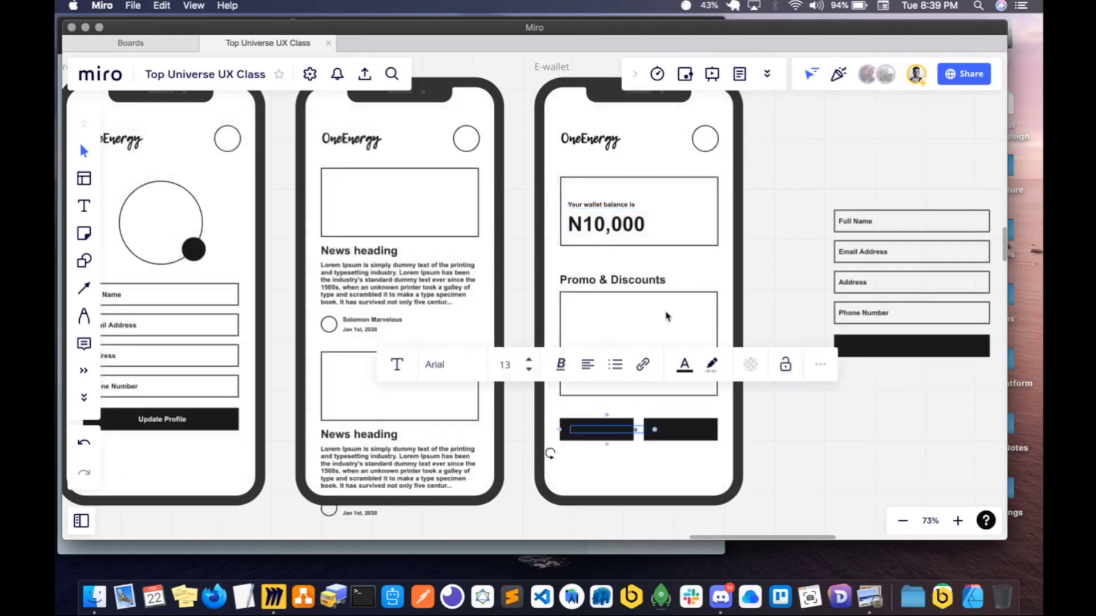
pyautogui.click(683, 367)
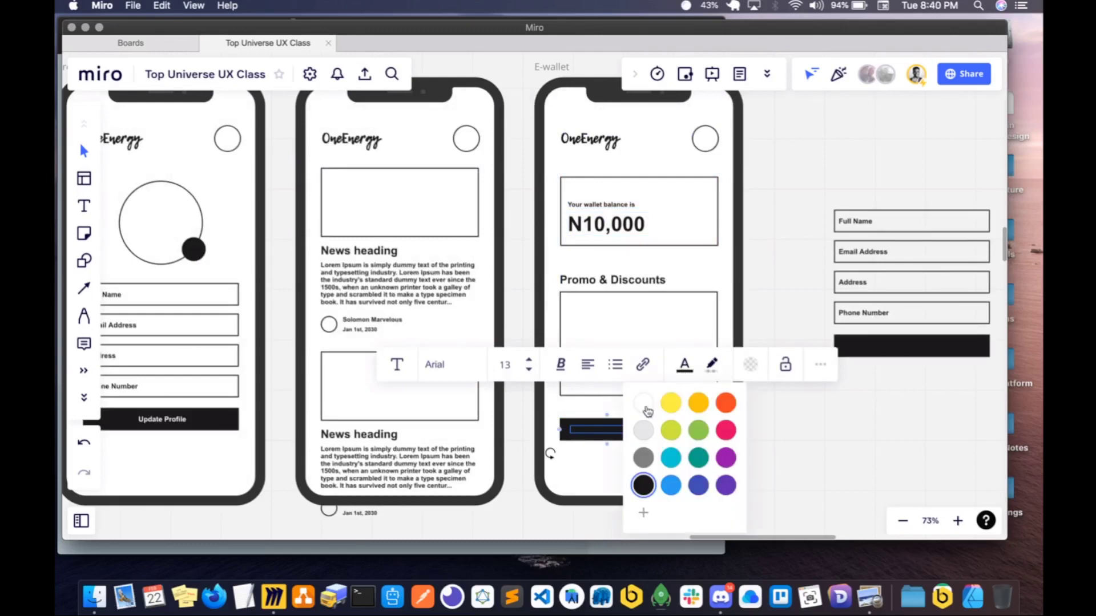
pyautogui.click(647, 412)
# - Replace the copied text on the first button with "Top Up", checking the wallet reference image in Preview
pyautogui.doubleClick(598, 434)
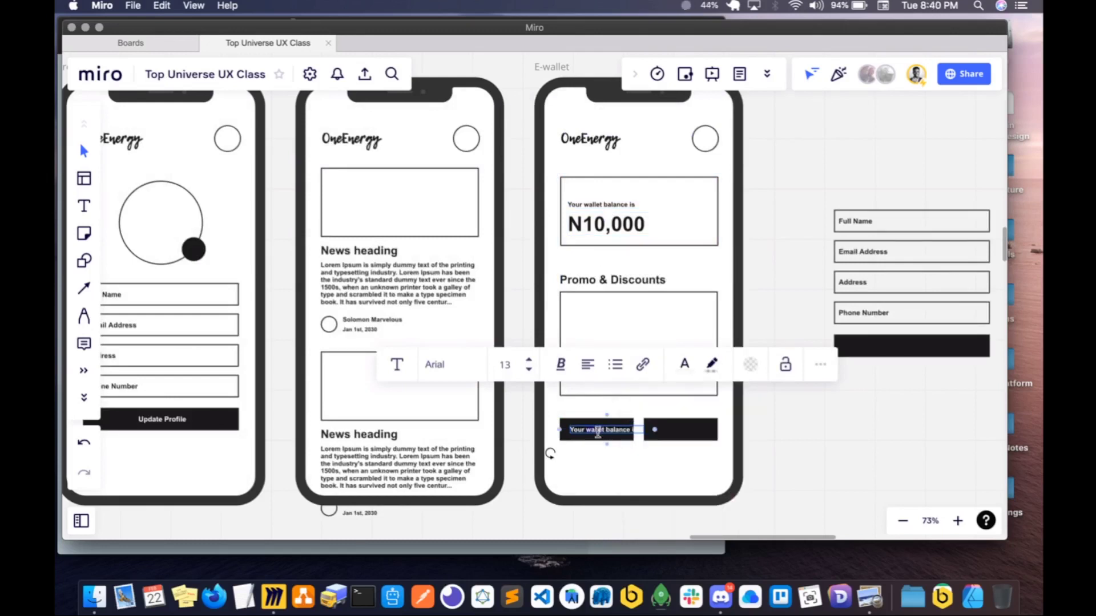
pyautogui.write('To')
pyautogui.write('pup')
pyautogui.press('super+Tab')
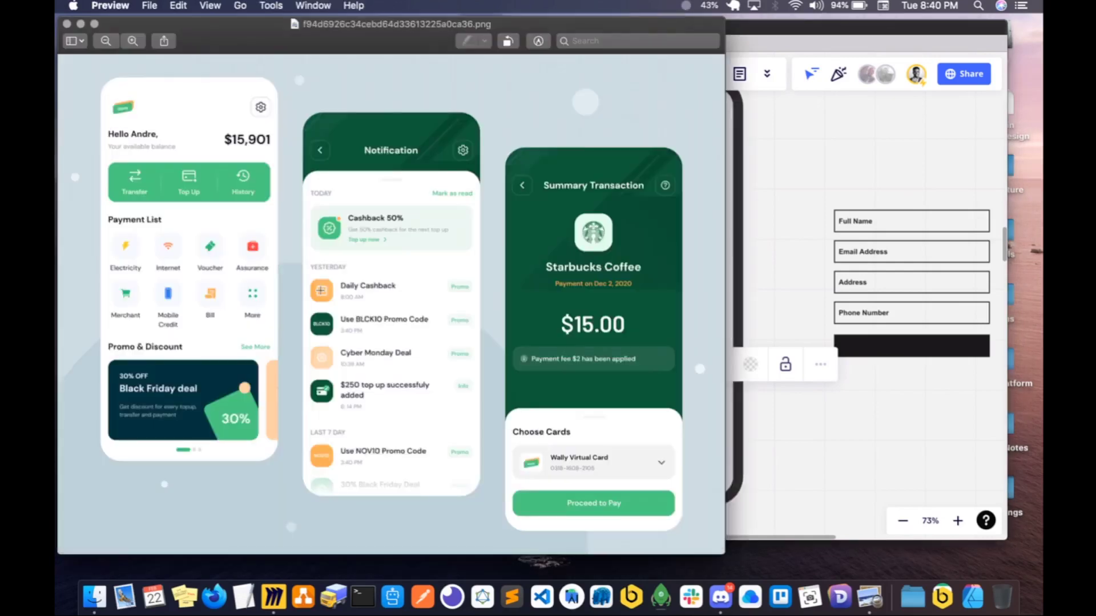
pyautogui.press('super+Tab')
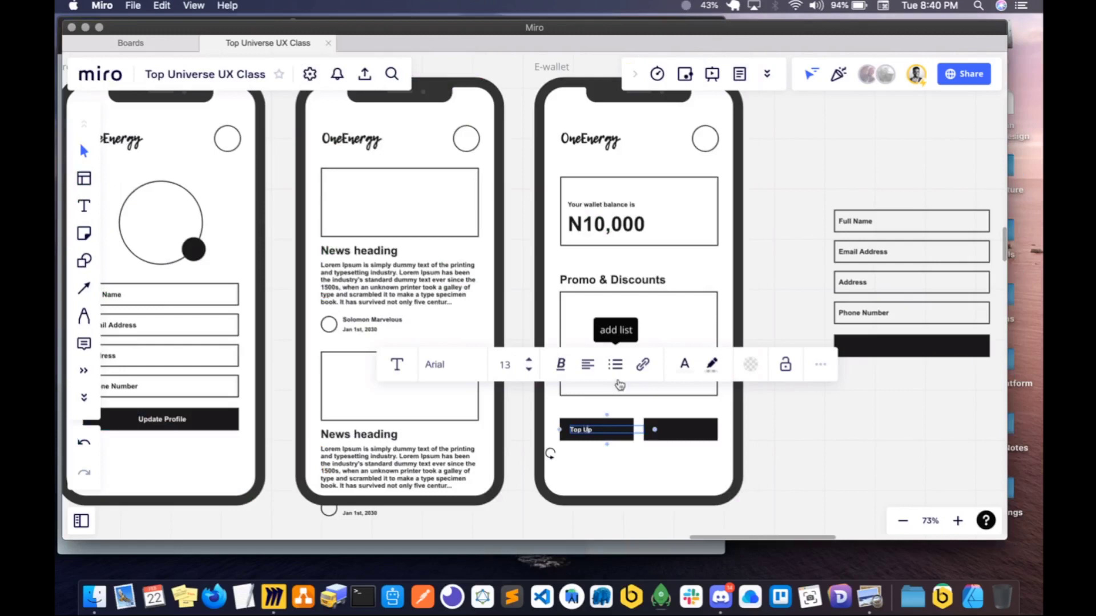
# - Narrow the "Top Up" text box to fit its words and centre it on the first black button
pyautogui.scroll(1, 654, 436)
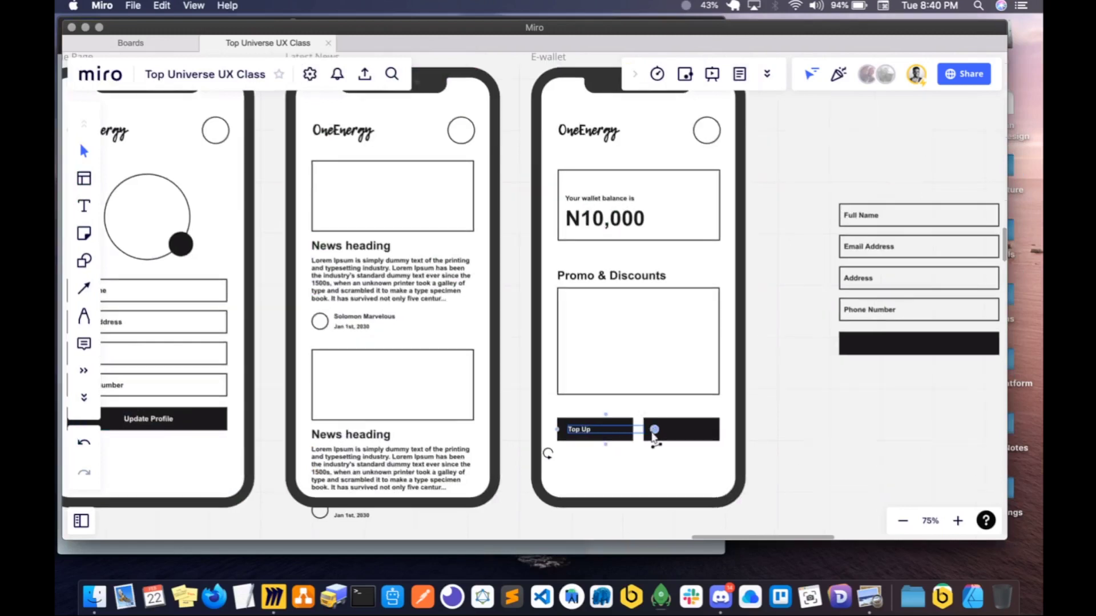
pyautogui.scroll(5, 654, 436)
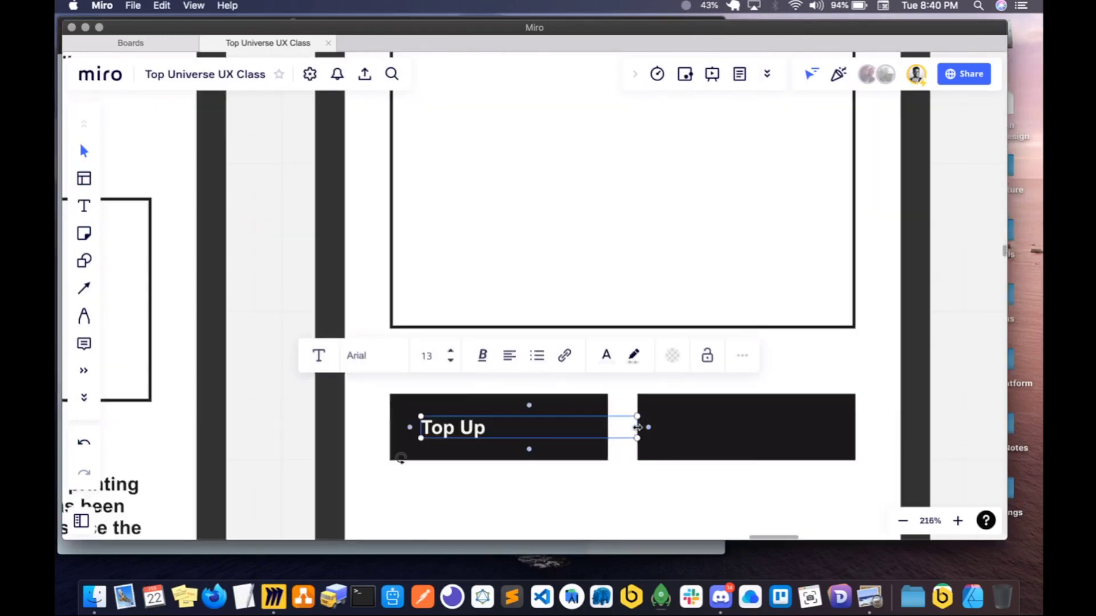
pyautogui.moveTo(637, 428); pyautogui.dragTo(504, 431)
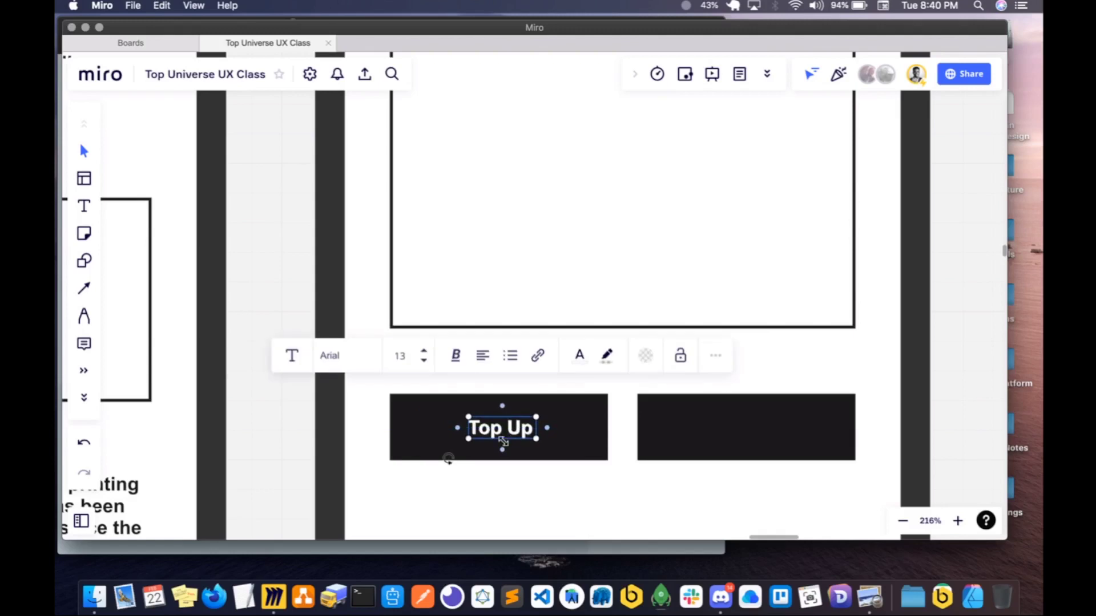
# - Duplicate the "Top Up" label, centre the copy on the second black button and change its text to "Payment History"
pyautogui.press('super+d')
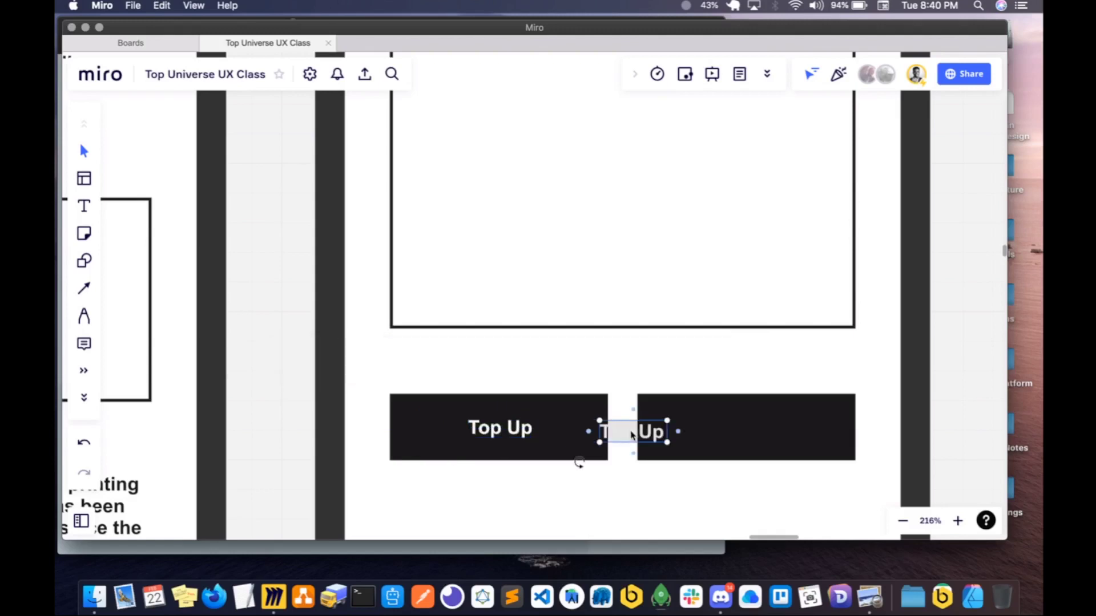
pyautogui.moveTo(632, 435); pyautogui.dragTo(746, 430)
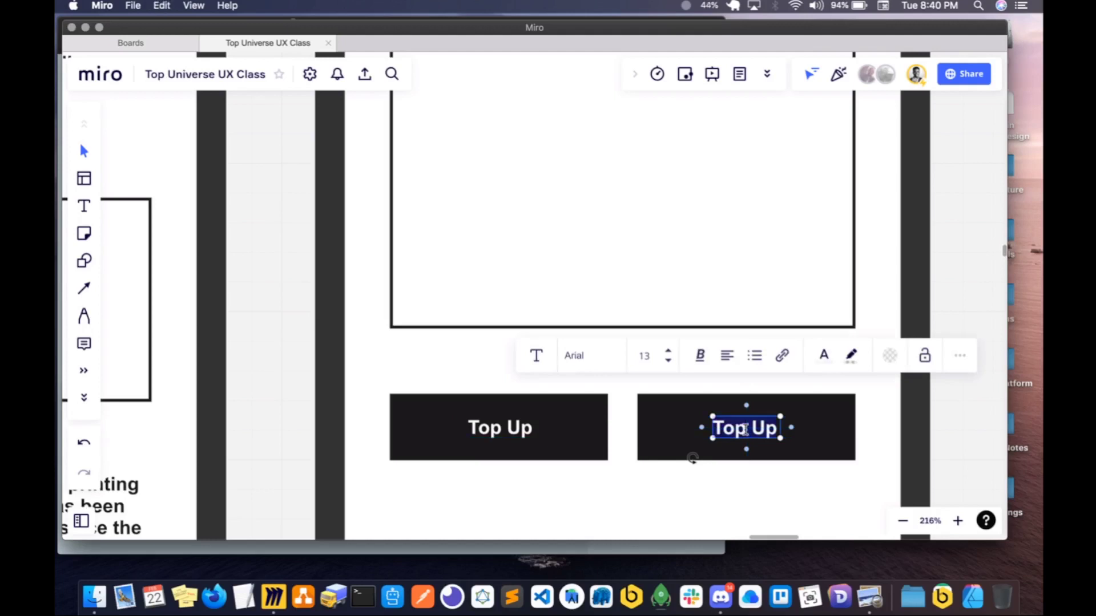
pyautogui.write('Payment History')
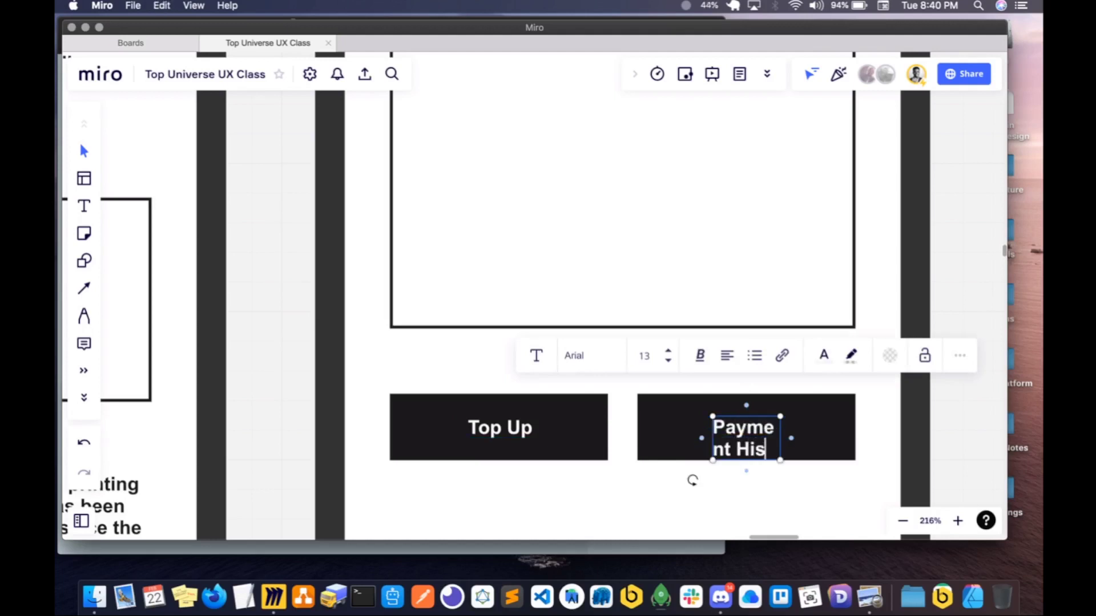
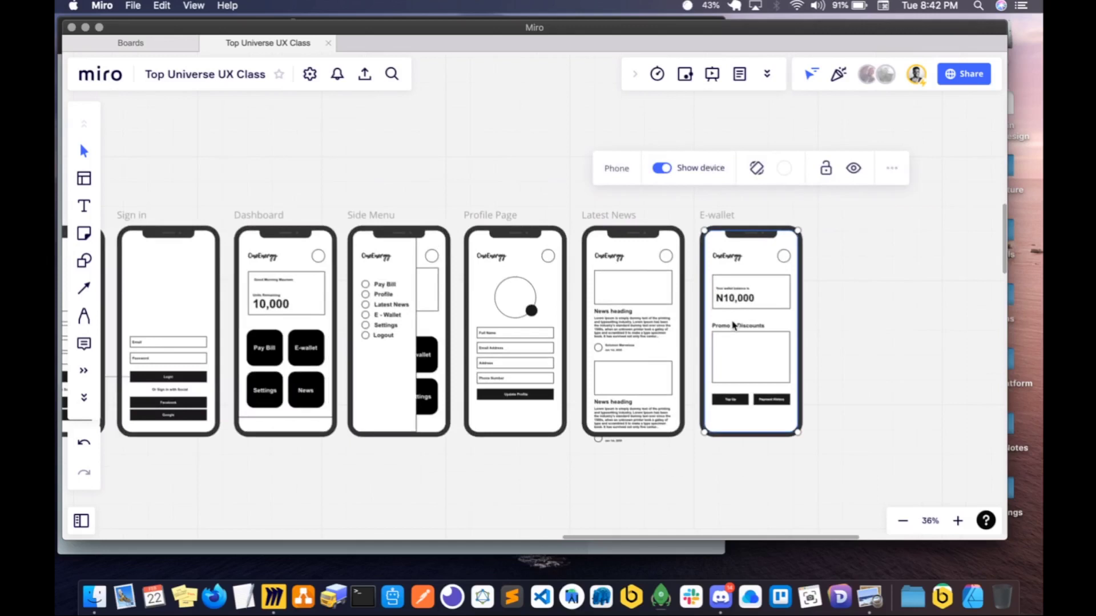
# - Duplicate the E-wallet phone screen with all its contents beside the original
pyautogui.press('super+d')
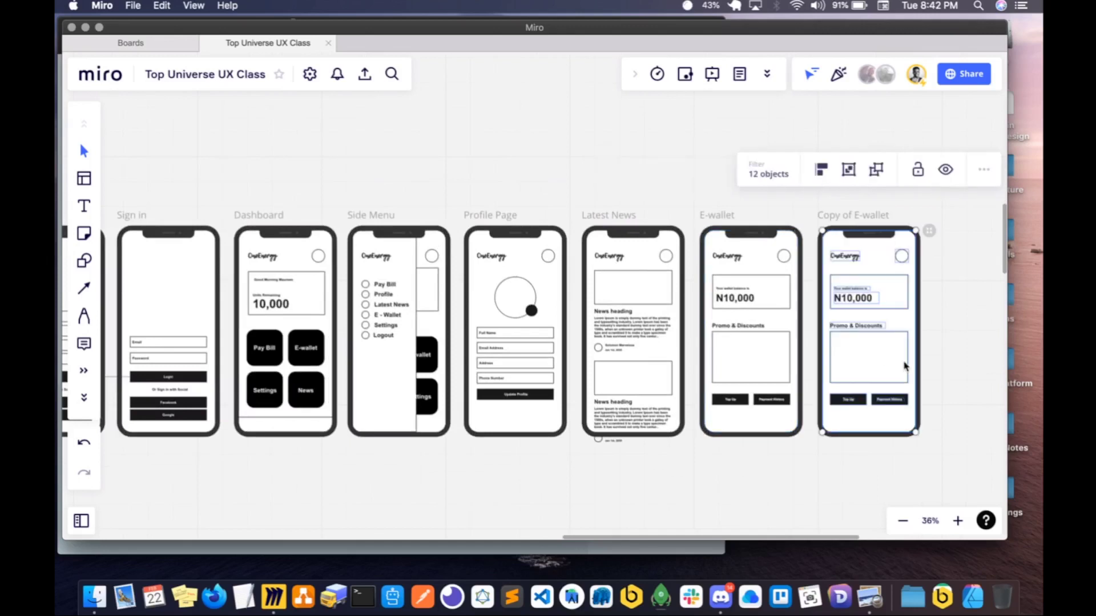
pyautogui.hscroll(2, 905, 367)
pyautogui.click(842, 384)
pyautogui.scroll(3, 772, 378)
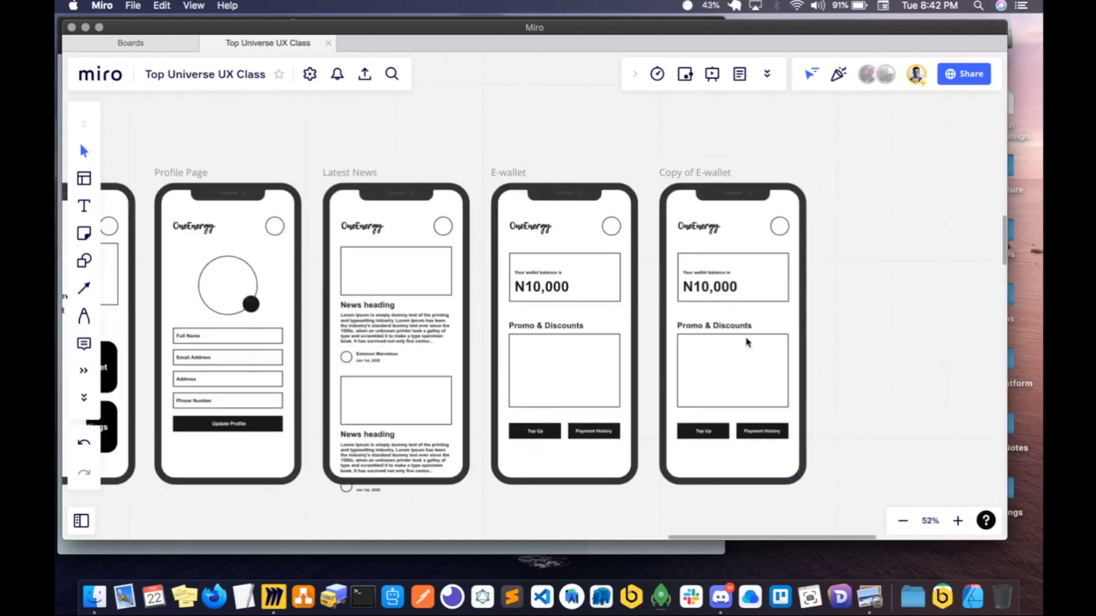
# - On the copied screen, delete the balance card with its texts and the Promo & Discounts heading, and stretch the remaining rectangle up into their place
pyautogui.click(746, 343)
pyautogui.click(835, 344)
pyautogui.click(717, 325)
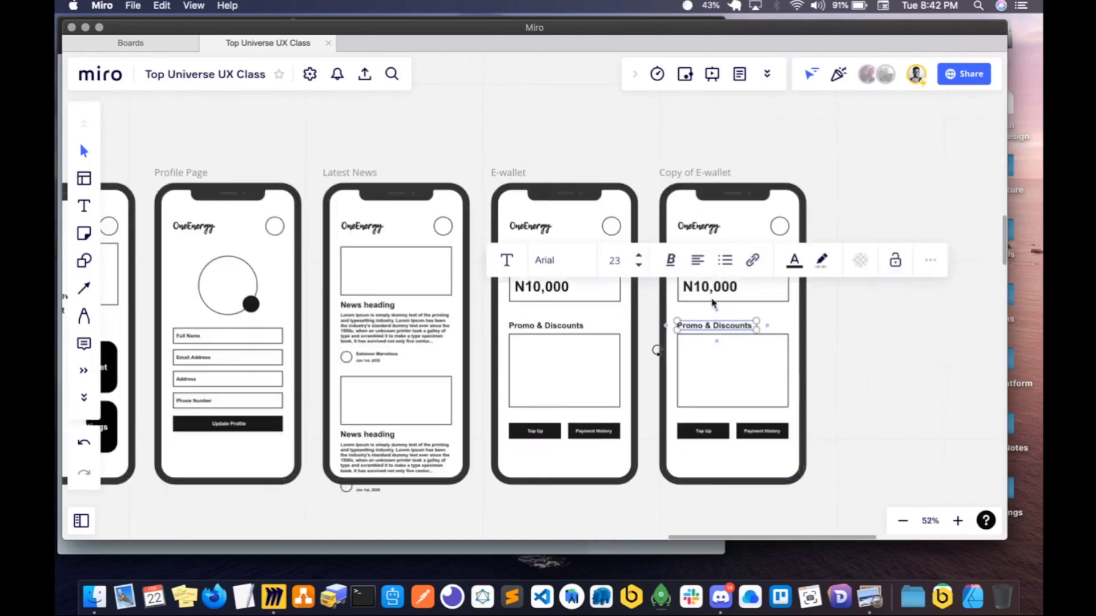
pyautogui.keyDown('shift'); pyautogui.click(683, 258); pyautogui.keyUp('shift')
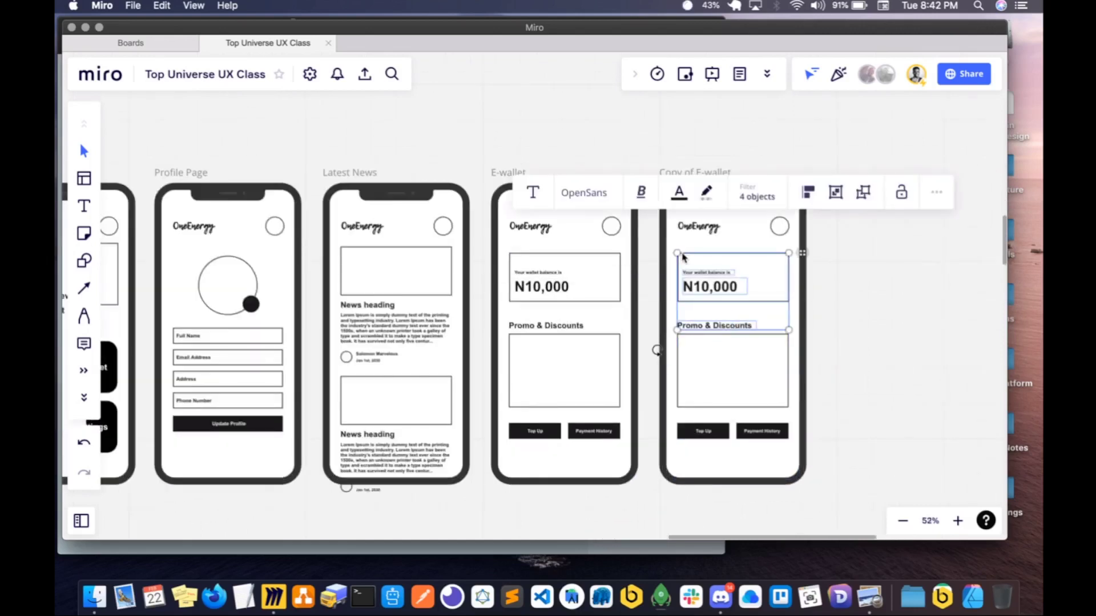
pyautogui.press('BackSpace')
pyautogui.click(718, 341)
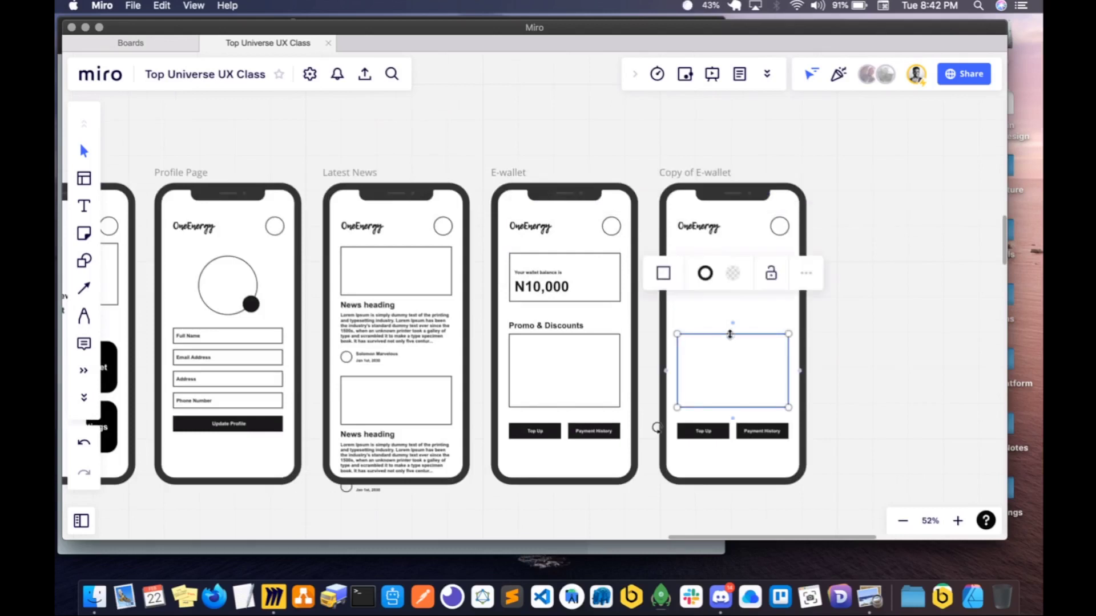
pyautogui.moveTo(728, 335); pyautogui.dragTo(720, 253)
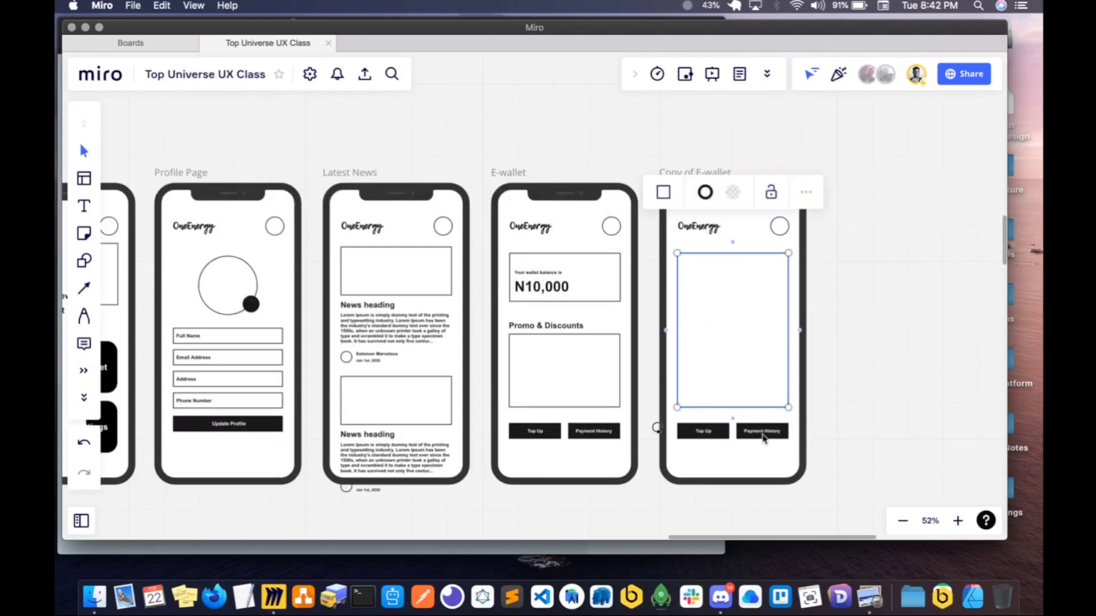
# - Delete the black shape behind Payment History on the copied screen and widen the Top Up button to the rectangle's full width
pyautogui.click(763, 437)
pyautogui.press('BackSpace')
pyautogui.click(723, 438)
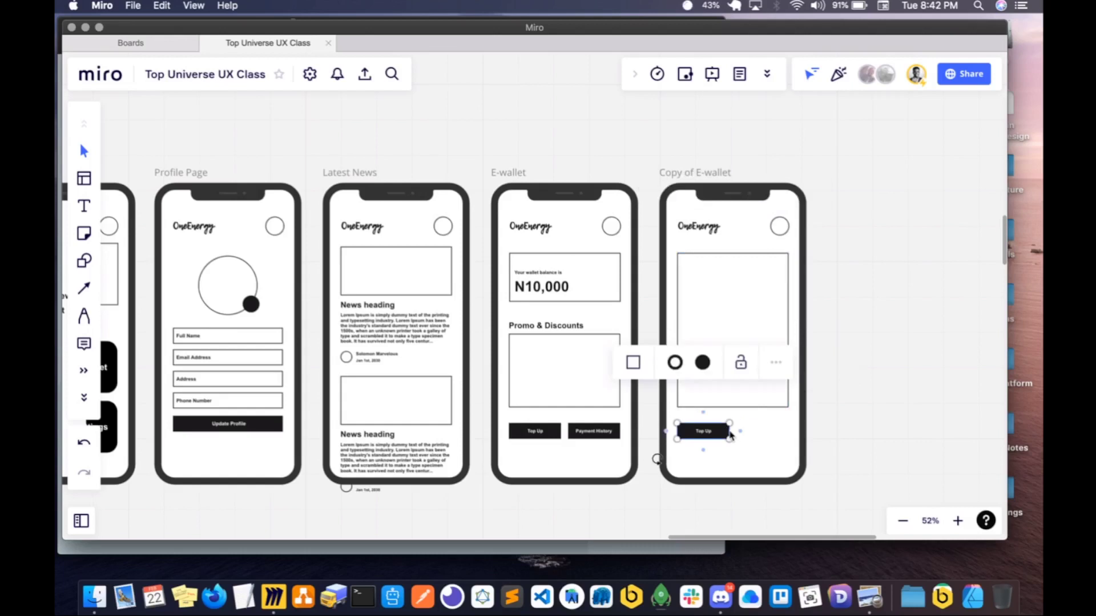
pyautogui.moveTo(730, 431); pyautogui.dragTo(784, 427)
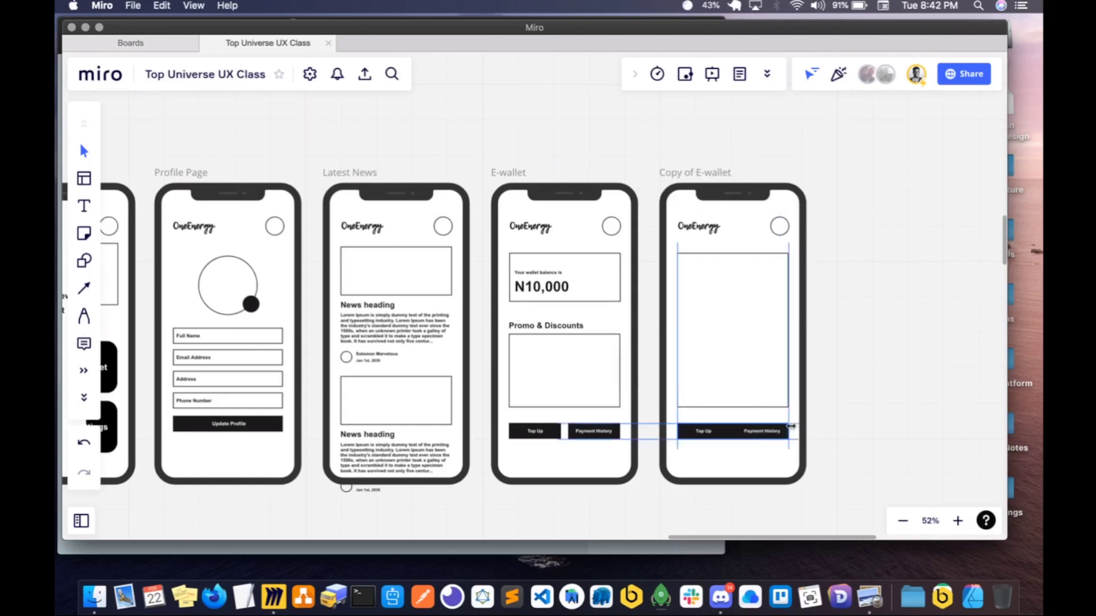
pyautogui.click(771, 437)
pyautogui.press('BackSpace')
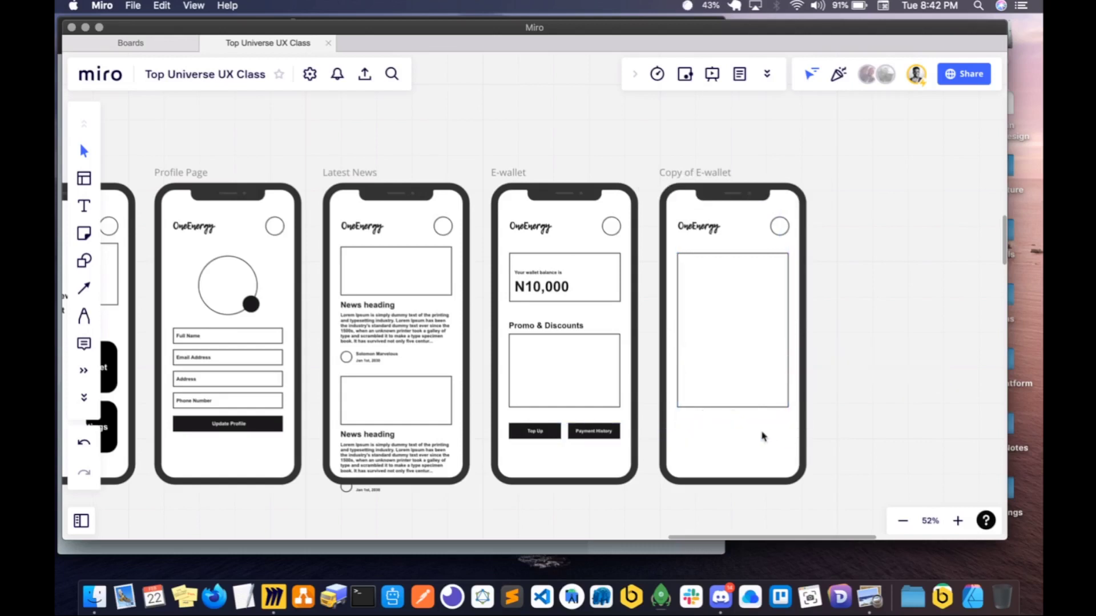
pyautogui.press('super+z')
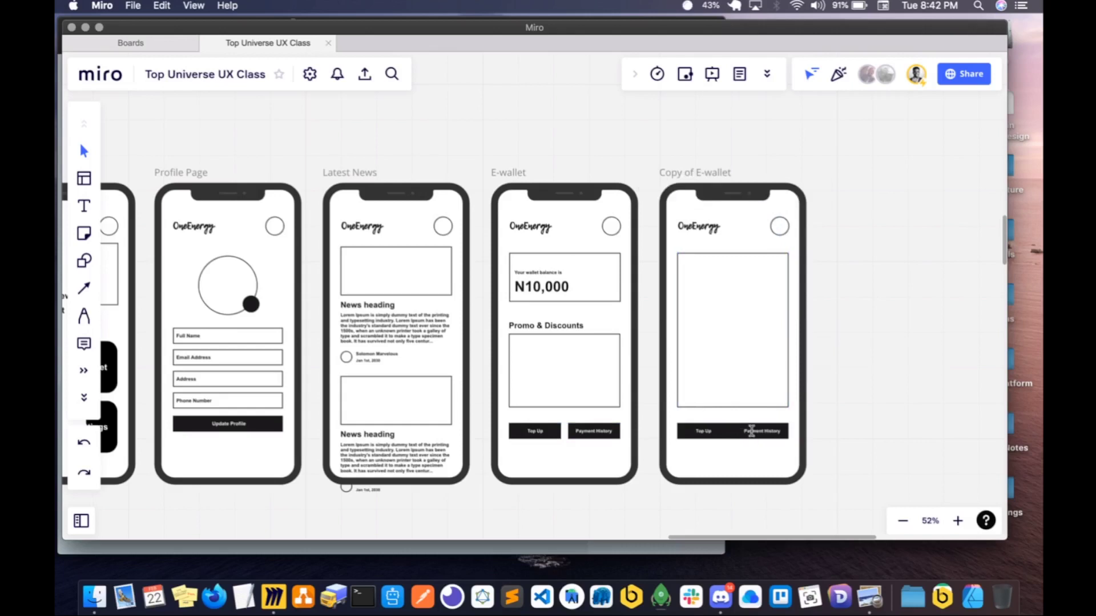
# - Delete the Payment History label from the widened button and centre the Top Up label on it
pyautogui.click(751, 431)
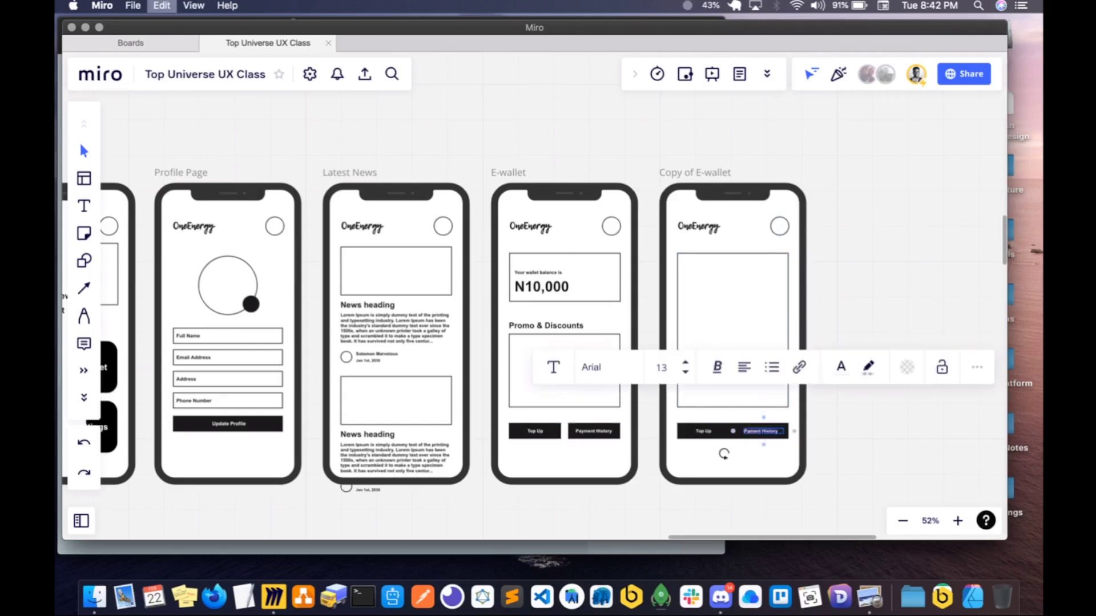
pyautogui.press('BackSpace')
pyautogui.click(707, 437)
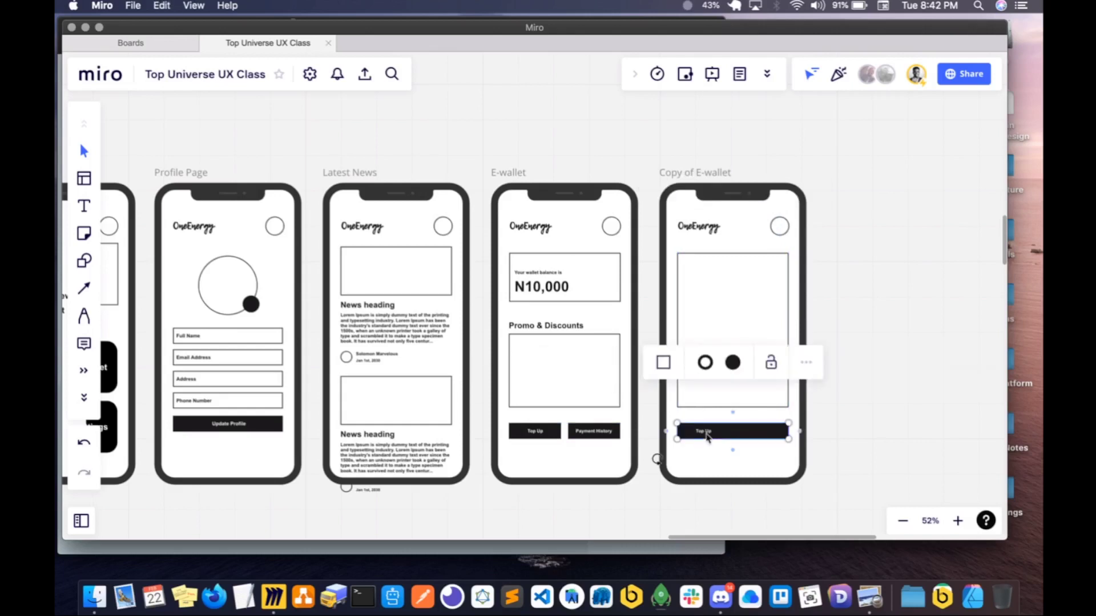
pyautogui.scroll(5, 707, 437)
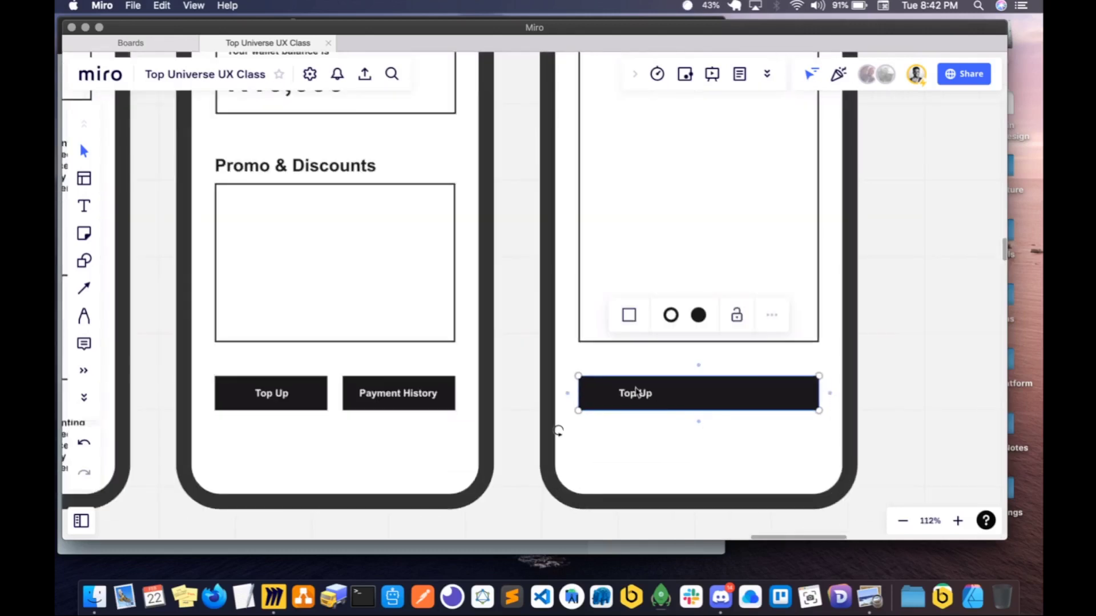
pyautogui.click(636, 394)
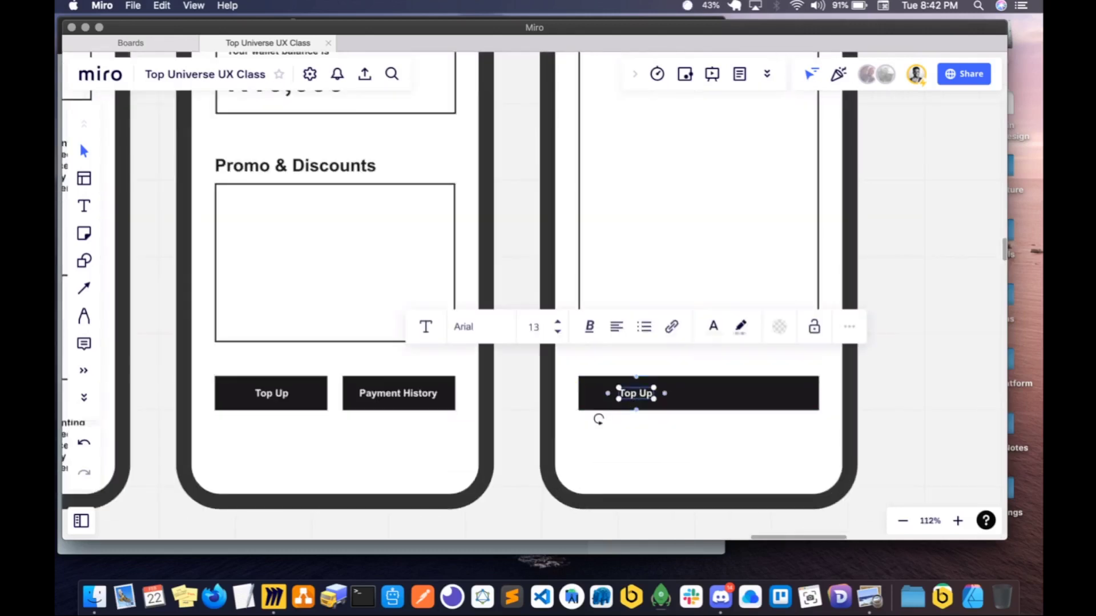
pyautogui.moveTo(653, 395); pyautogui.dragTo(700, 397)
# - Copy the Profile Page's four form fields and Update Profile button into the large rectangle on the copied E-wallet screen
pyautogui.scroll(-3, 699, 398)
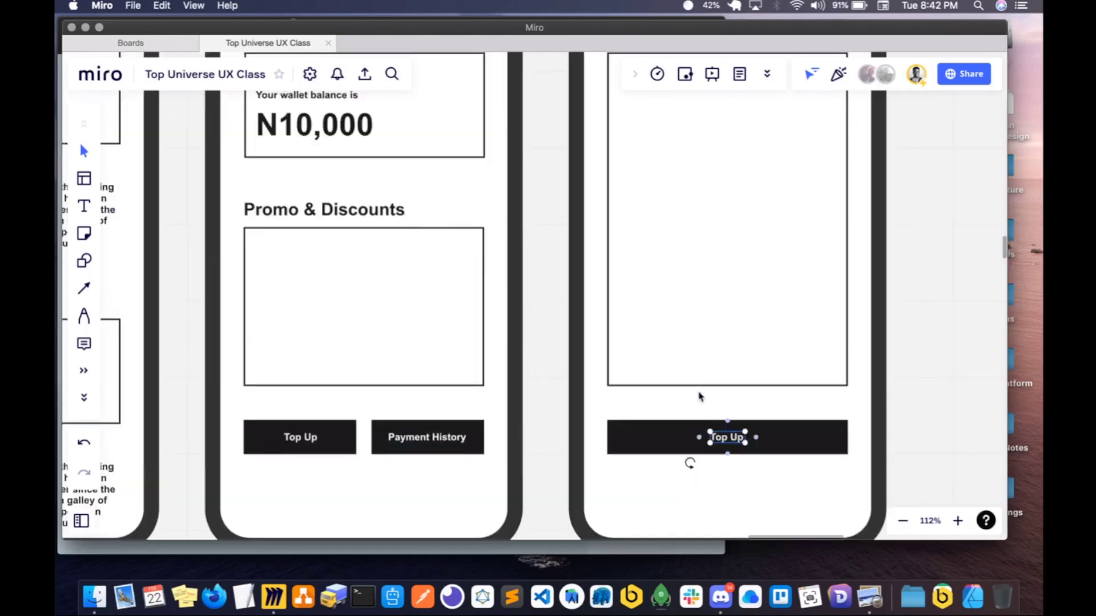
pyautogui.hscroll(-10, 678, 345)
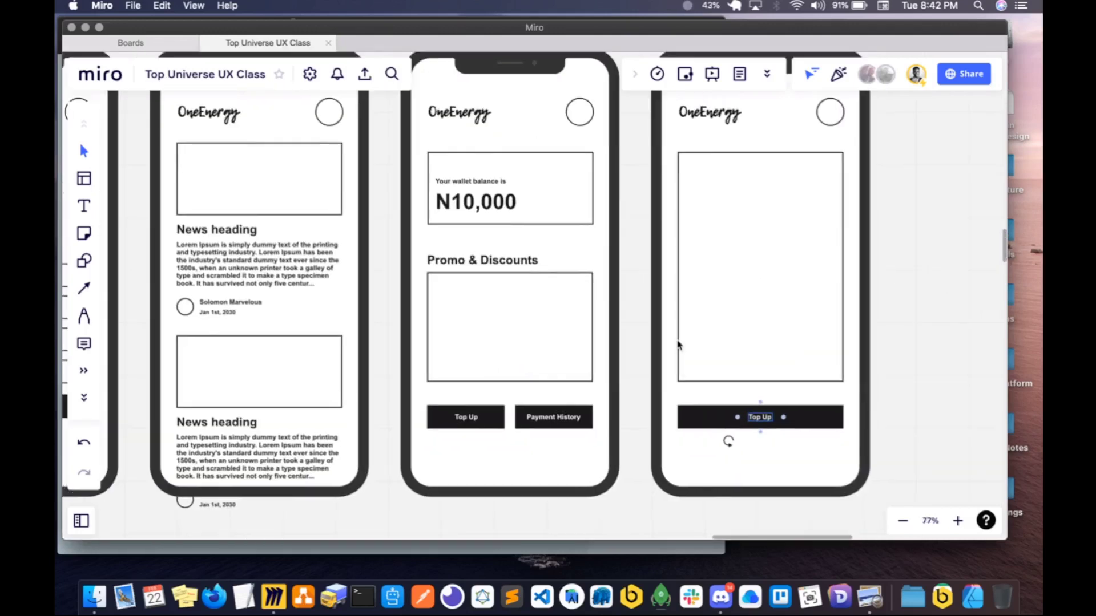
pyautogui.scroll(-2, 678, 344)
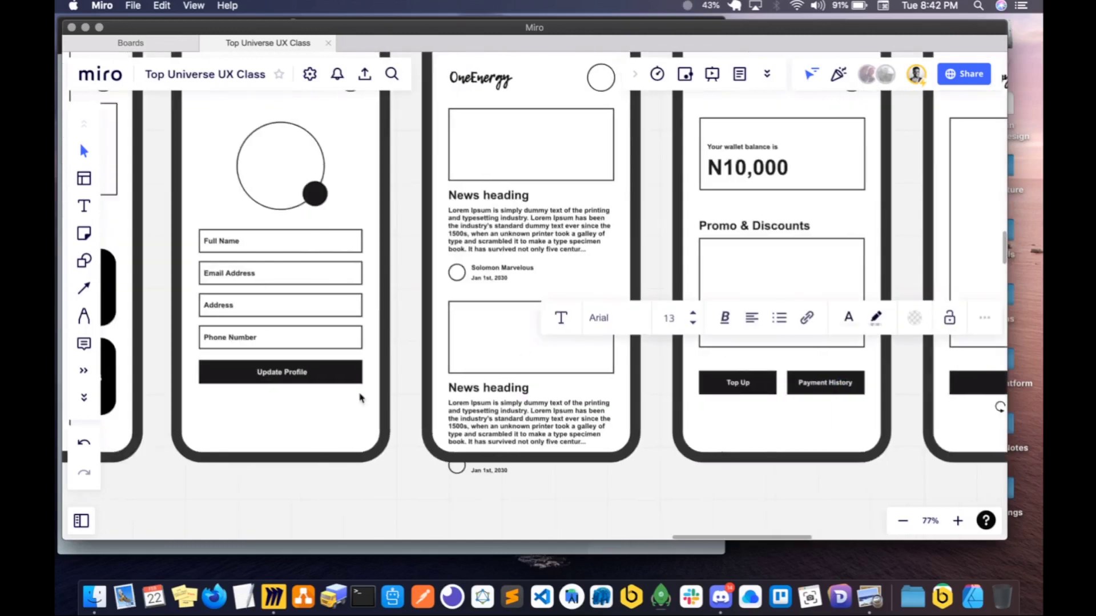
pyautogui.moveTo(394, 415); pyautogui.dragTo(193, 220)
pyautogui.hscroll(9, 379, 298)
pyautogui.scroll(1, 379, 298)
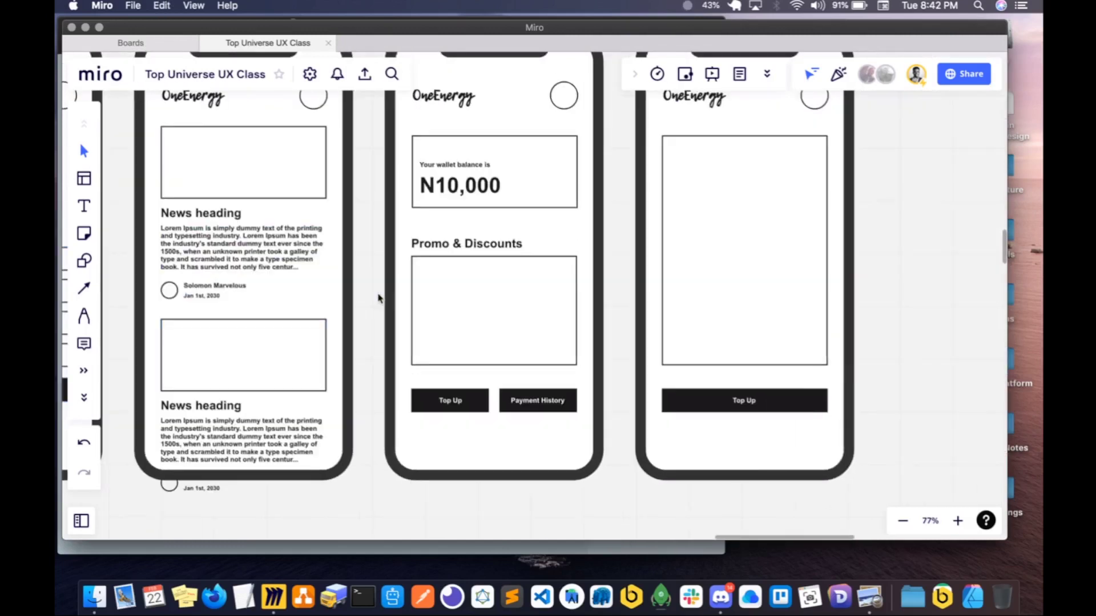
pyautogui.hscroll(10, 422, 272)
pyautogui.hscroll(-2, 421, 272)
pyautogui.scroll(2, 421, 272)
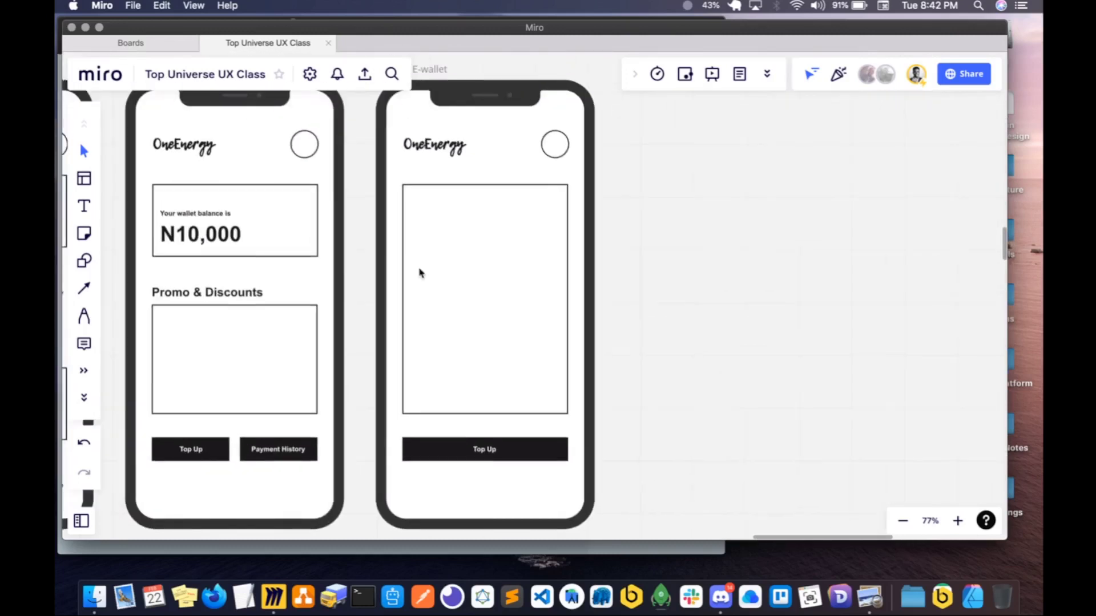
pyautogui.click(456, 272)
pyautogui.press('super+v')
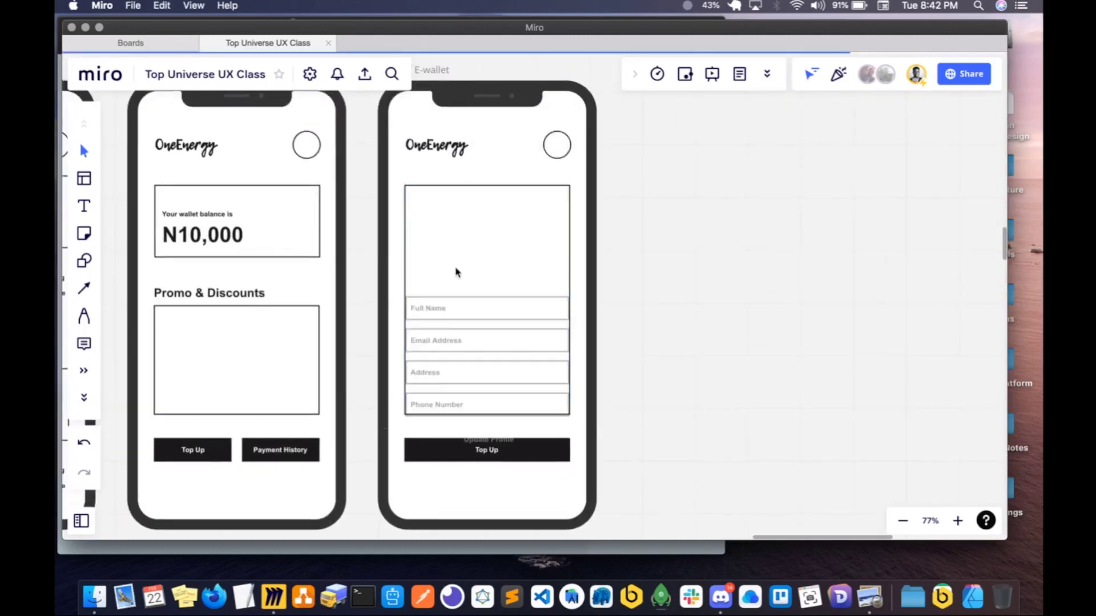
# - Narrow the pasted form to fit inside the large rectangle and place it in the rectangle's lower part
pyautogui.moveTo(445, 315); pyautogui.dragTo(464, 236)
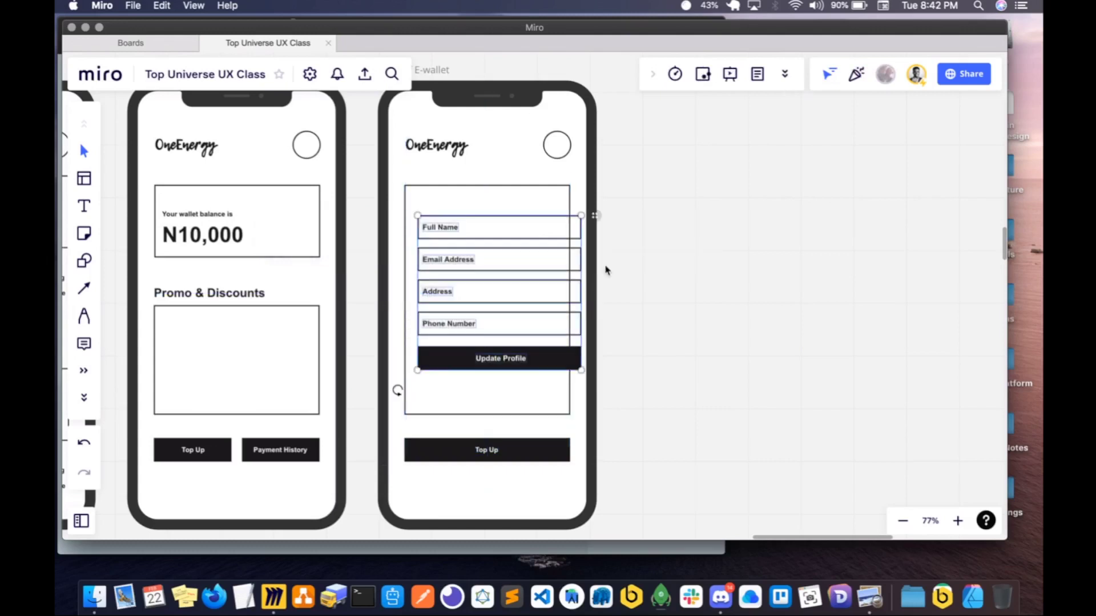
pyautogui.moveTo(585, 262); pyautogui.dragTo(560, 262)
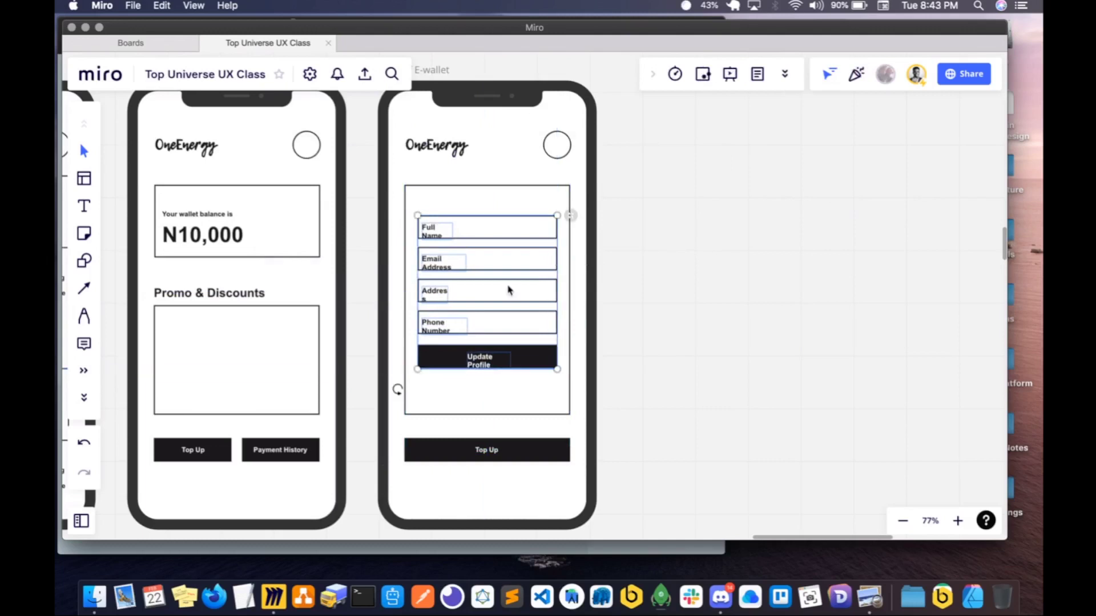
pyautogui.moveTo(502, 282); pyautogui.dragTo(502, 319)
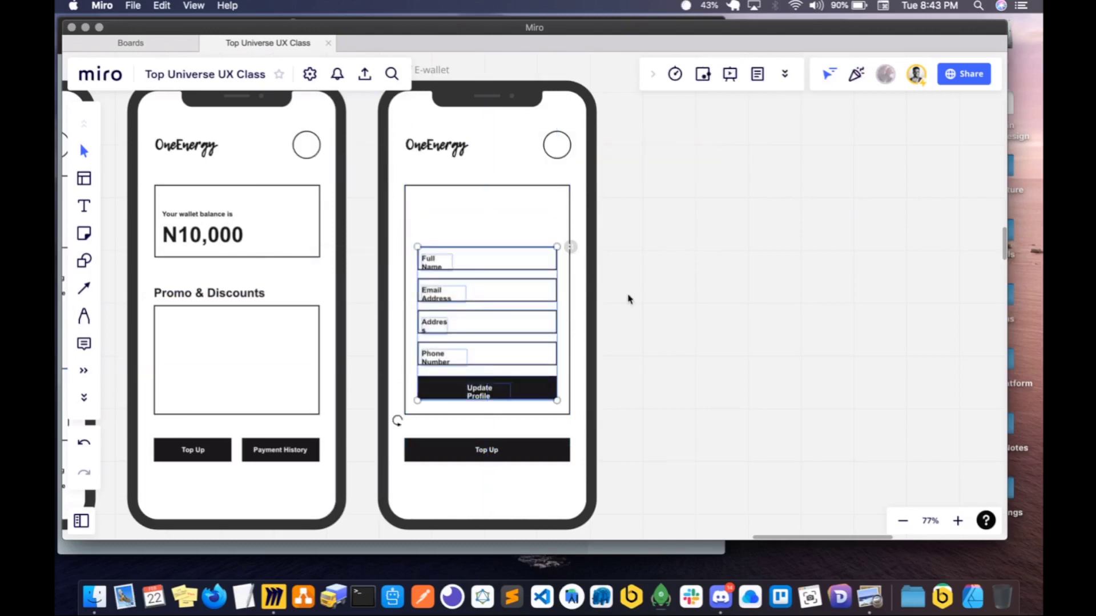
# - Ungroup the four pasted form fields so that their boxes and labels are separate objects
pyautogui.click(580, 281)
pyautogui.click(428, 264)
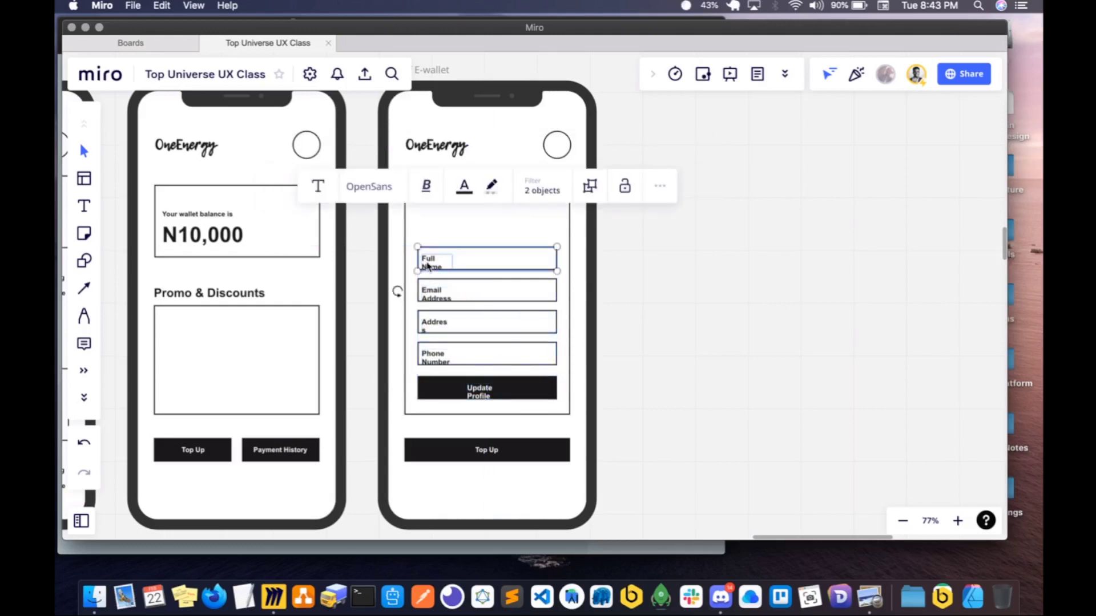
pyautogui.click(613, 329)
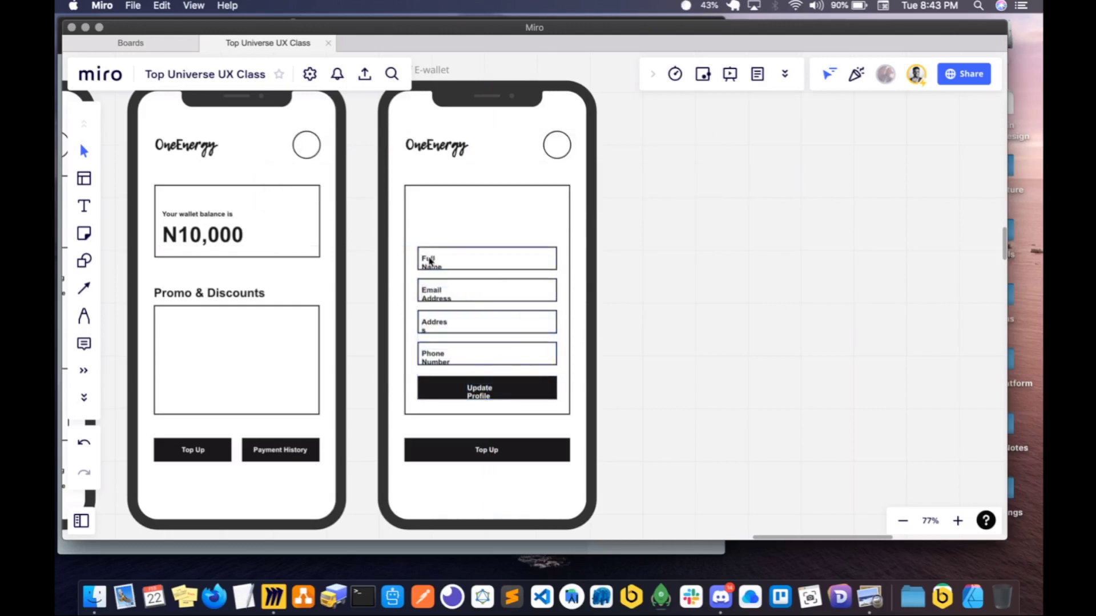
pyautogui.click(431, 261)
pyautogui.keyDown('shift'); pyautogui.click(437, 297); pyautogui.keyUp('shift')
pyautogui.keyDown('shift'); pyautogui.click(429, 332); pyautogui.keyUp('shift')
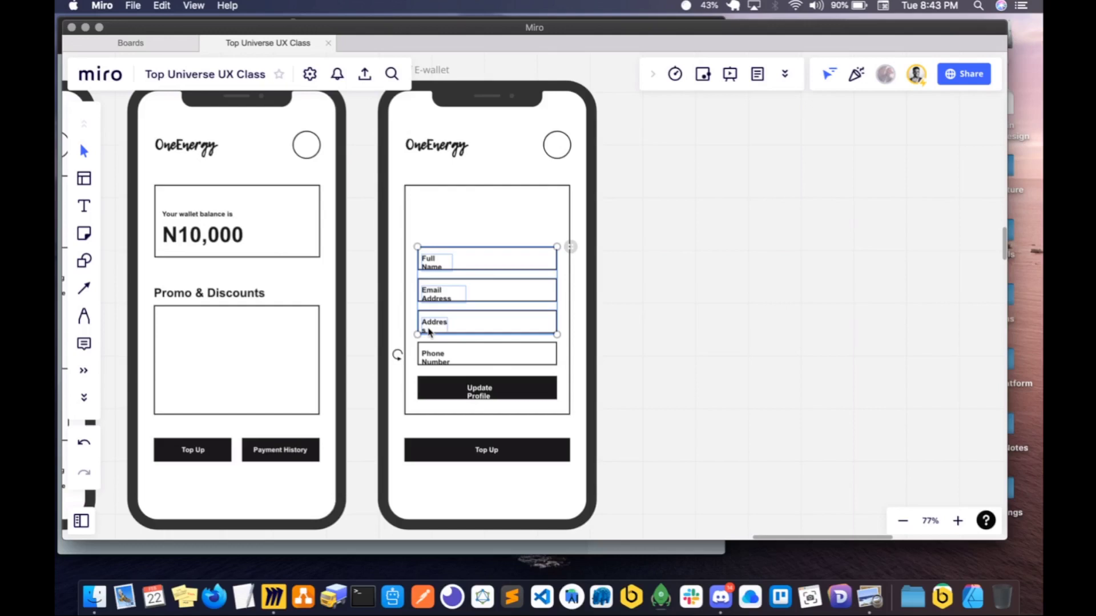
pyautogui.keyDown('shift'); pyautogui.click(432, 361); pyautogui.keyUp('shift')
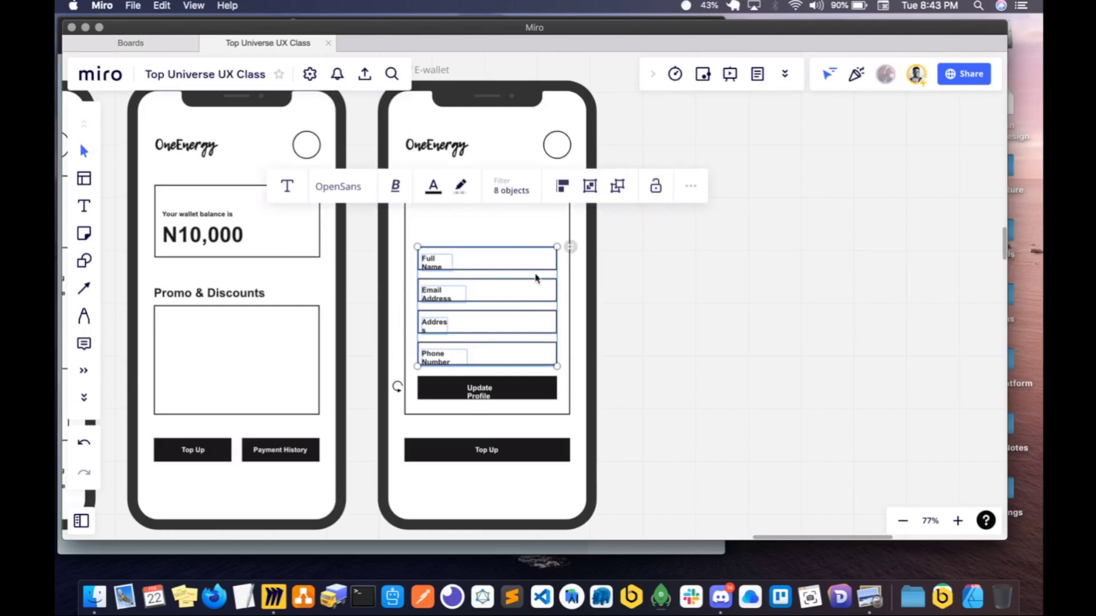
pyautogui.click(610, 275)
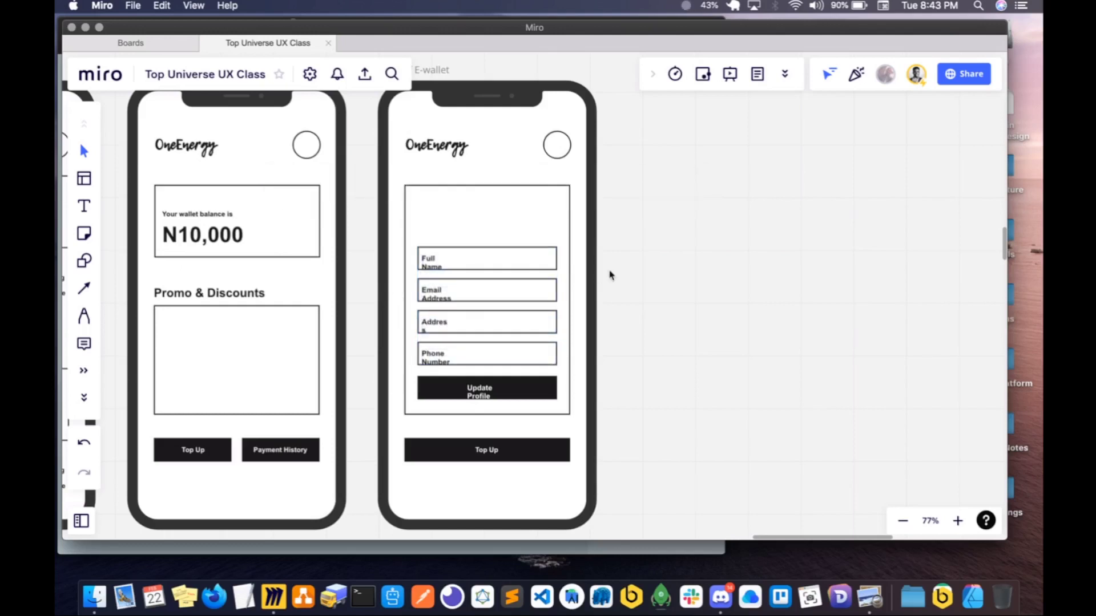
# - Widen the Address, Email Address, Full Name and Phone Number text boxes so that each label fits on one line
pyautogui.click(483, 319)
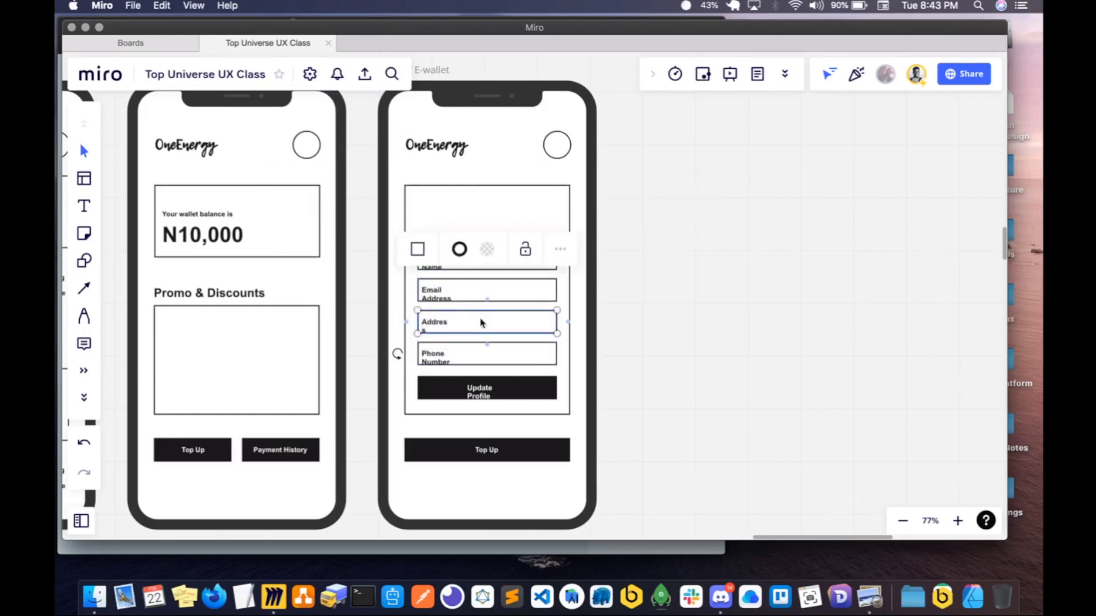
pyautogui.click(434, 321)
pyautogui.press('Escape')
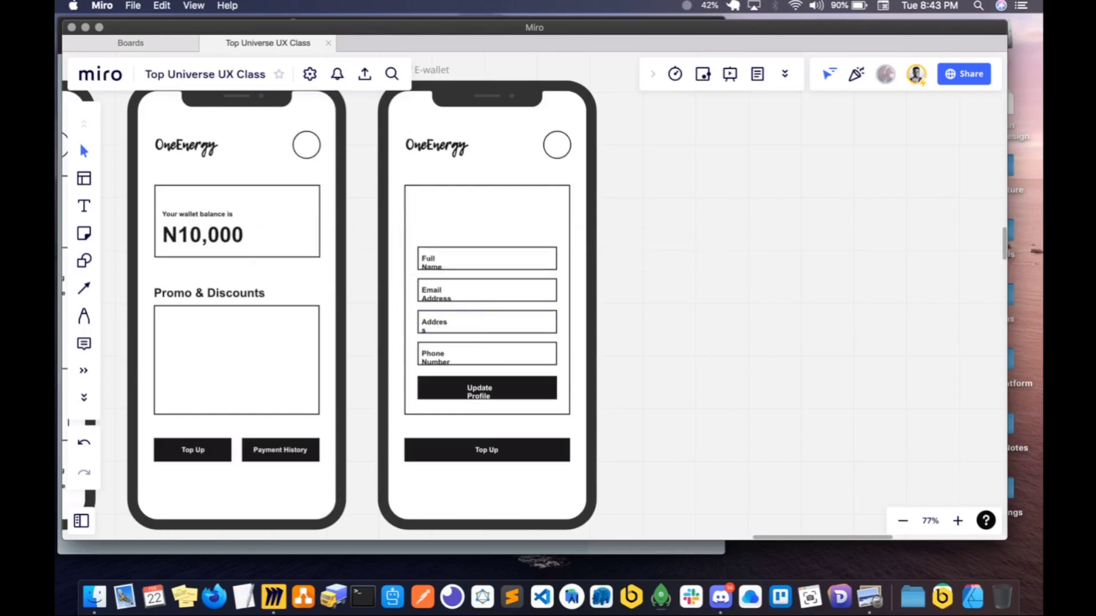
pyautogui.click(441, 325)
pyautogui.moveTo(447, 323); pyautogui.dragTo(478, 301)
pyautogui.click(433, 293)
pyautogui.keyDown('shift'); pyautogui.click(434, 266); pyautogui.keyUp('shift')
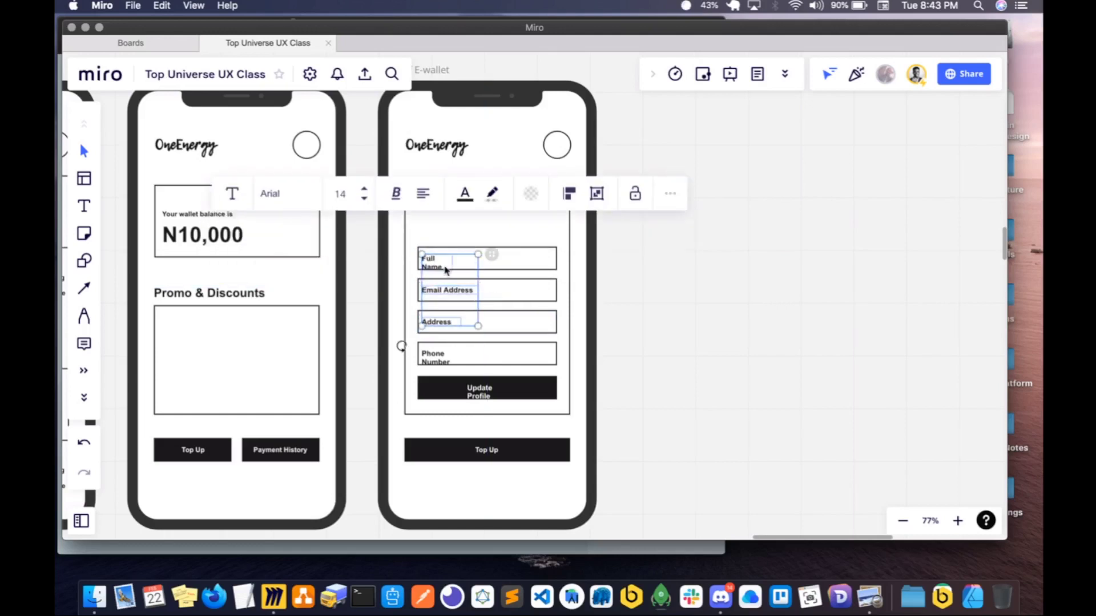
pyautogui.moveTo(478, 264); pyautogui.dragTo(491, 264)
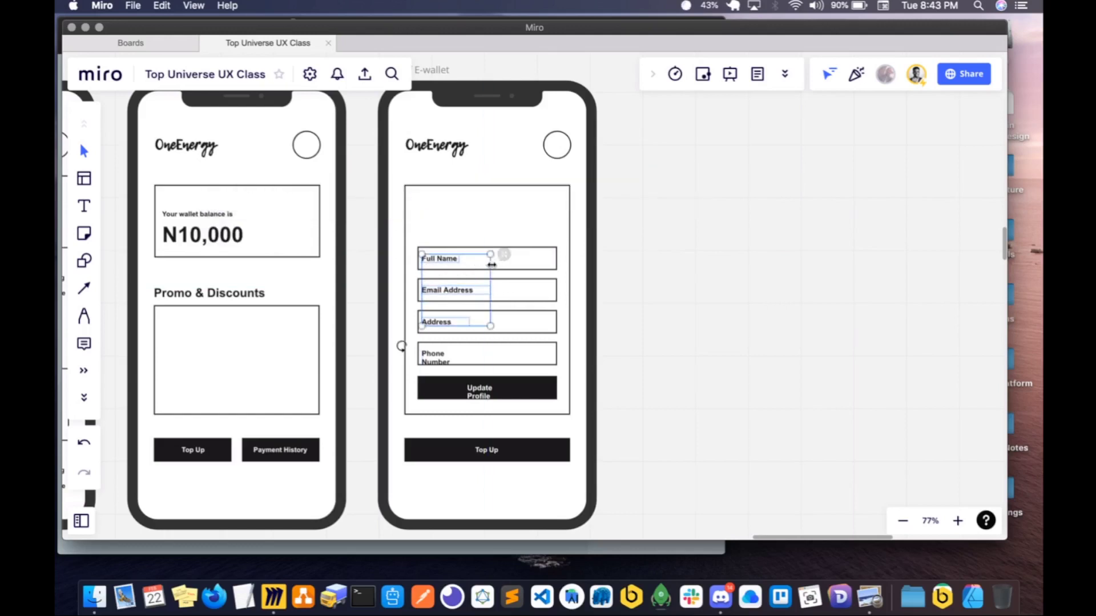
pyautogui.click(406, 369)
pyautogui.click(450, 360)
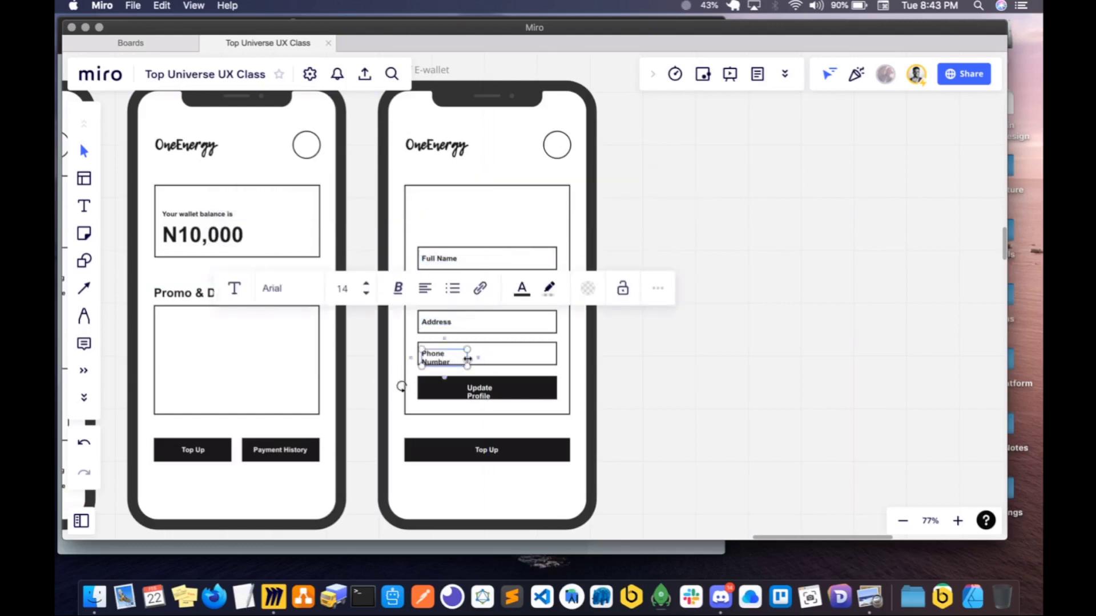
pyautogui.moveTo(467, 358); pyautogui.dragTo(485, 359)
pyautogui.click(374, 324)
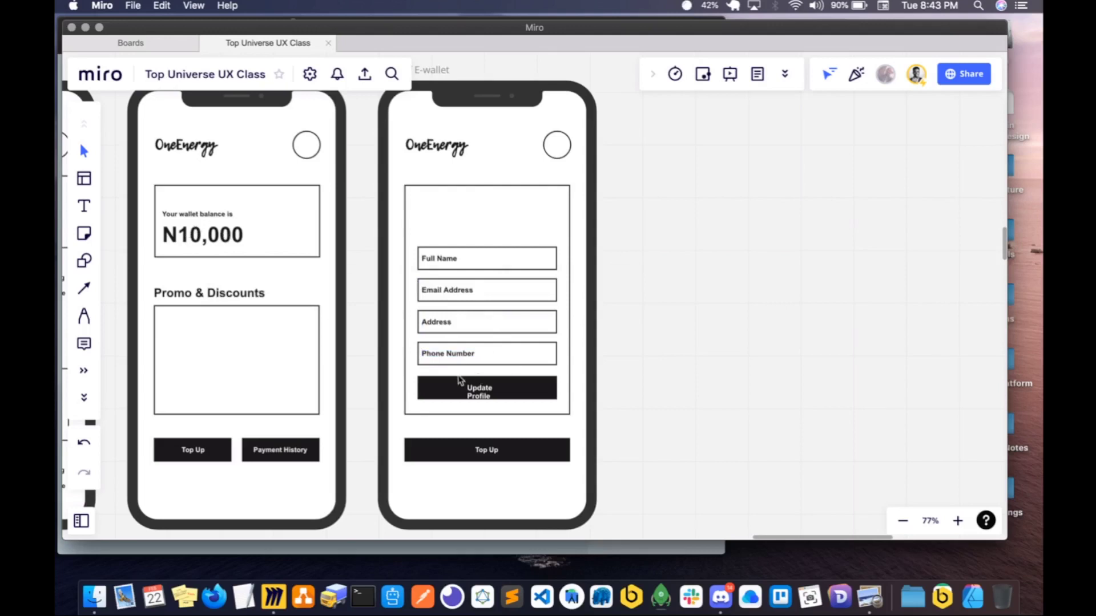
# - Widen the Update Profile text box on the copied E-wallet screen so the button label fits on one line
pyautogui.click(480, 398)
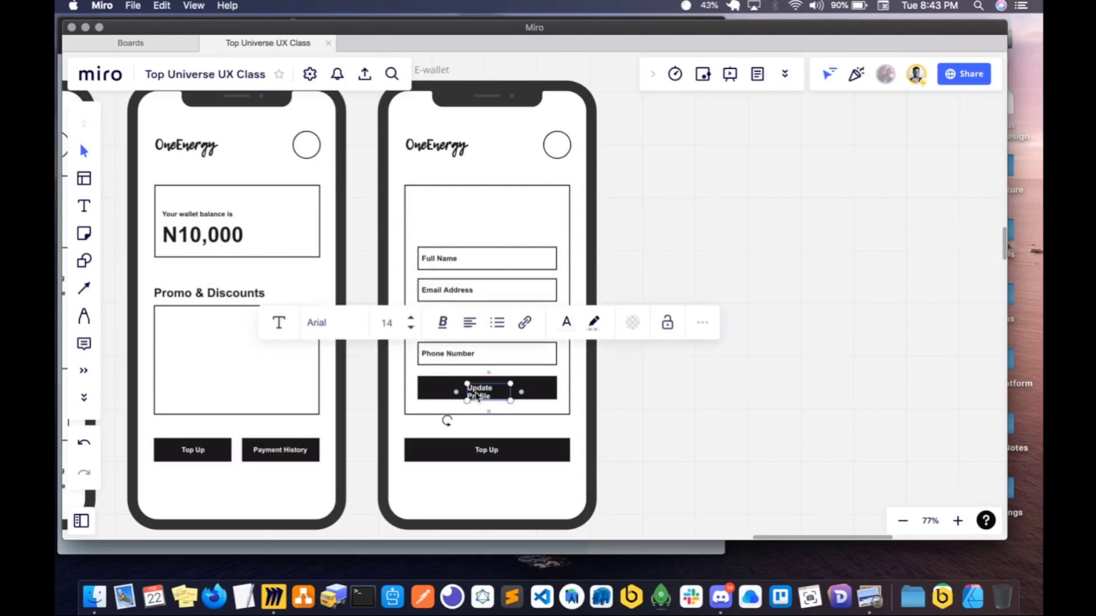
pyautogui.moveTo(466, 392); pyautogui.dragTo(460, 391)
pyautogui.click(613, 390)
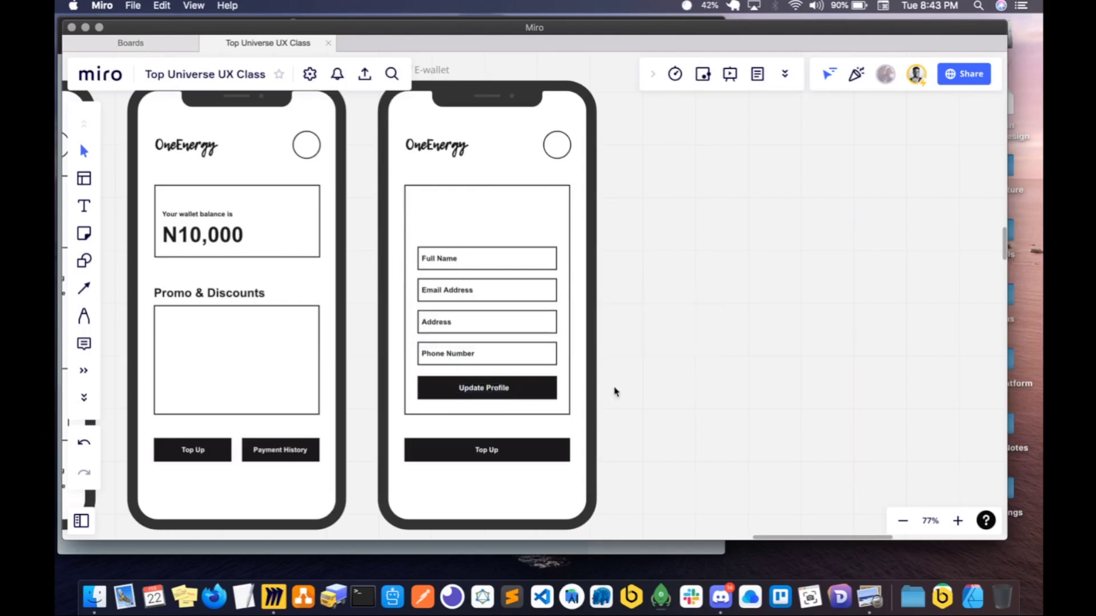
# - Review the Profile, Latest News and E-wallet wireframes alongside the copied E-wallet screen
pyautogui.hscroll(-3, 614, 391)
pyautogui.hscroll(-3, 615, 390)
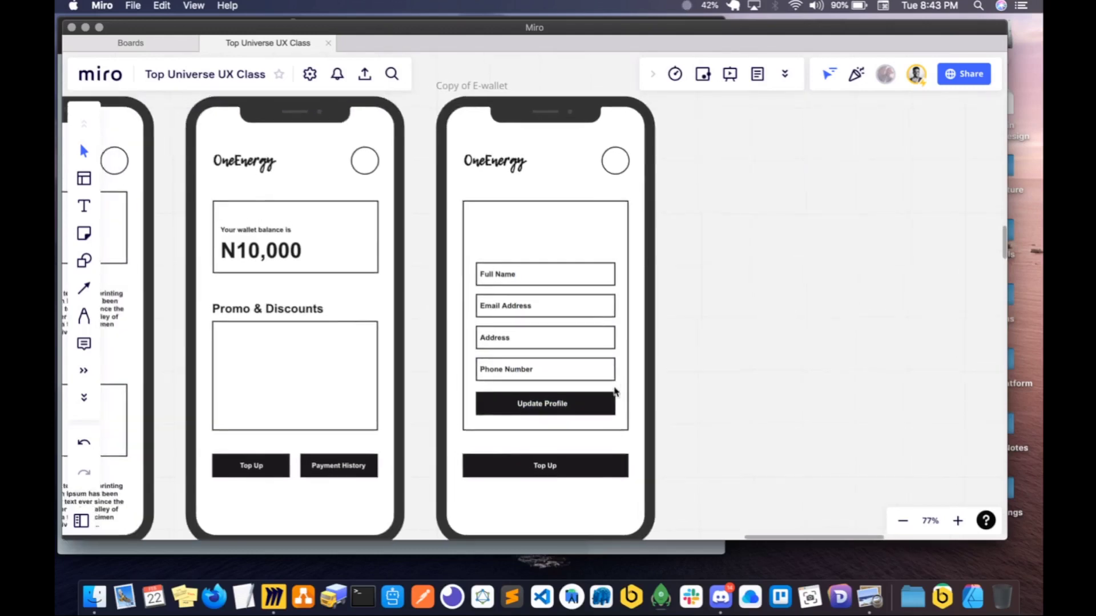
pyautogui.scroll(1, 615, 390)
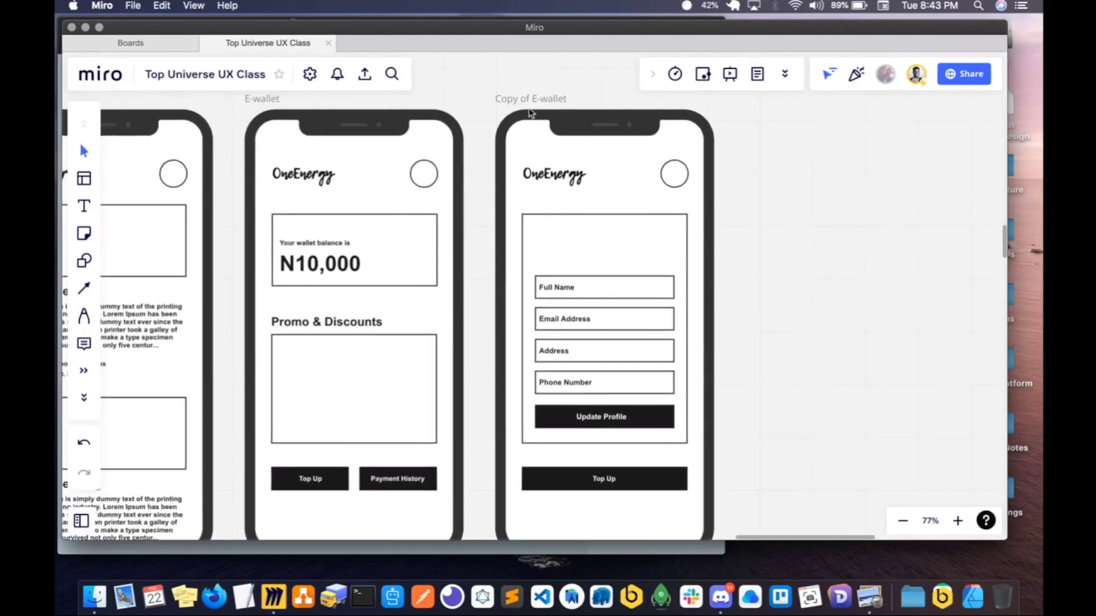
pyautogui.hscroll(-10, 533, 102)
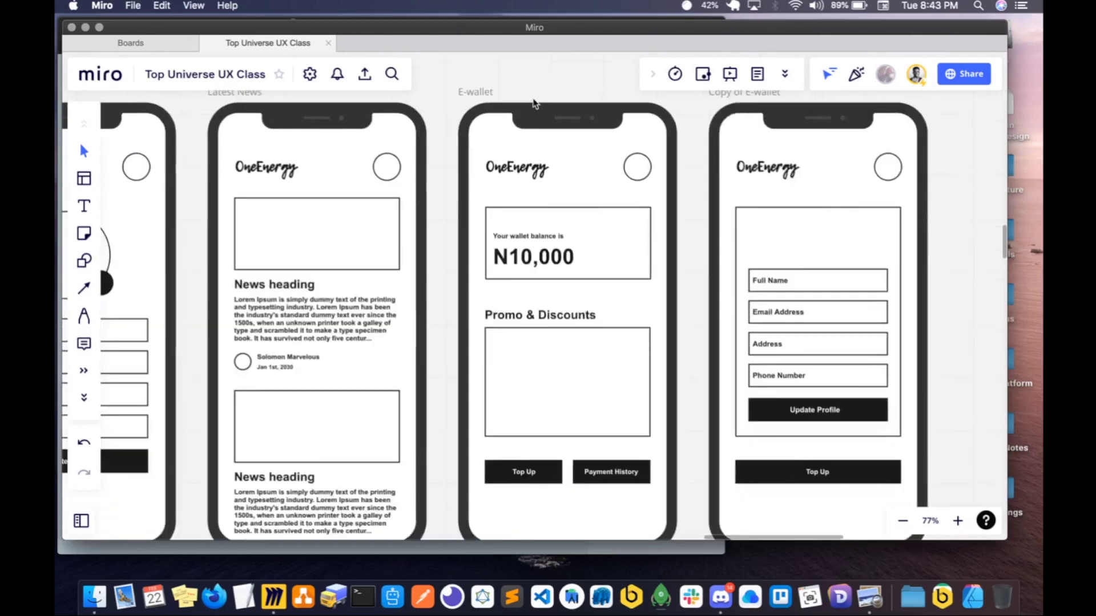
pyautogui.hscroll(-2, 534, 102)
pyautogui.scroll(-1, 534, 101)
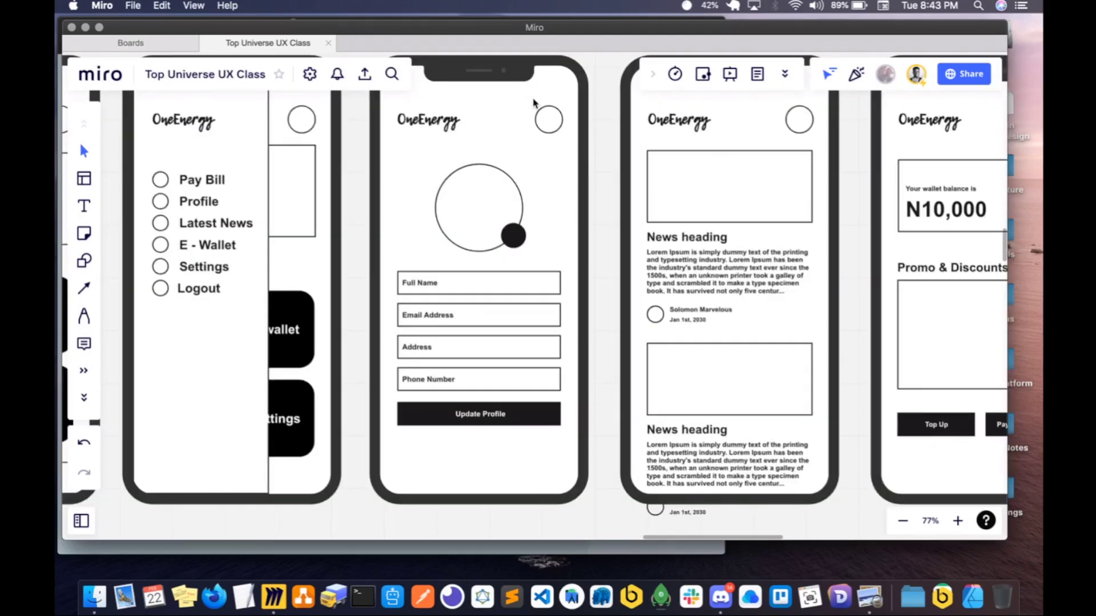
pyautogui.hscroll(-6, 534, 102)
pyautogui.scroll(-1, 534, 101)
pyautogui.hscroll(19, 533, 103)
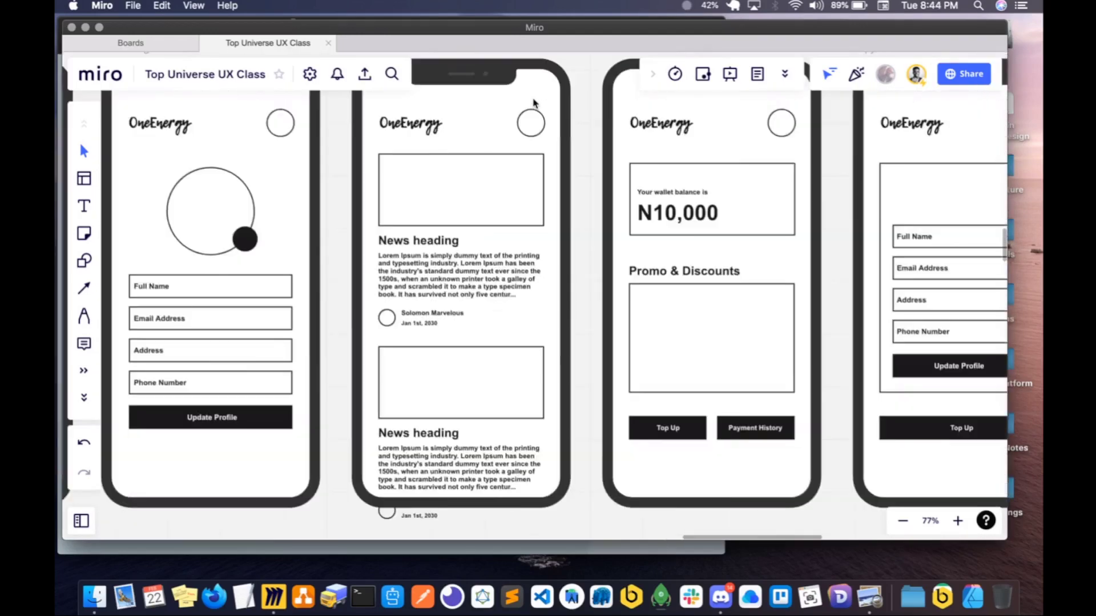
pyautogui.hscroll(1, 533, 103)
pyautogui.scroll(1, 534, 102)
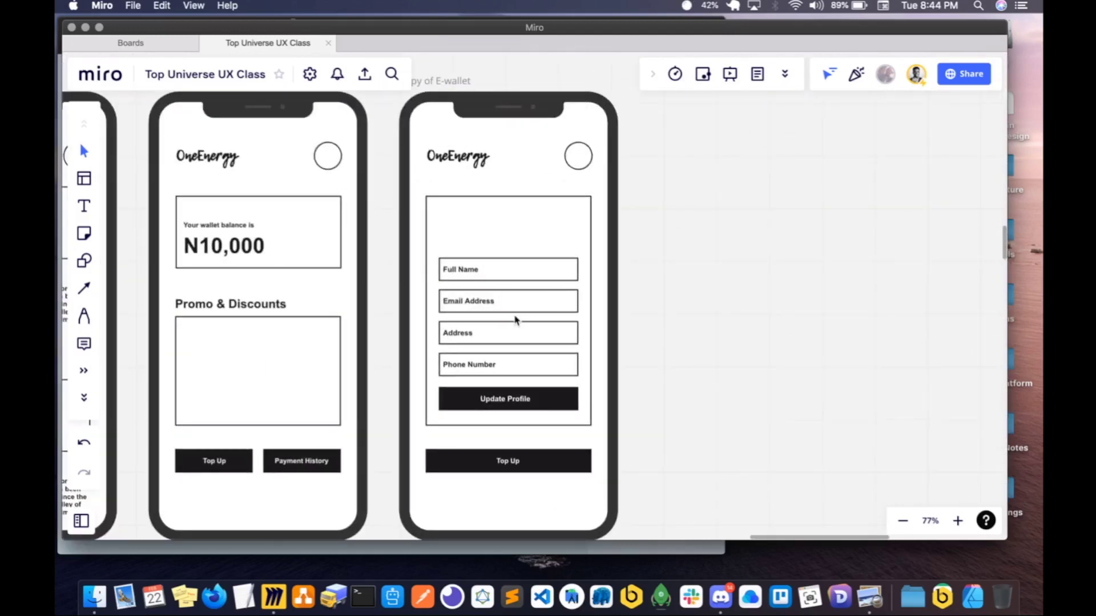
pyautogui.click(469, 271)
pyautogui.moveTo(612, 256); pyautogui.dragTo(678, 283)
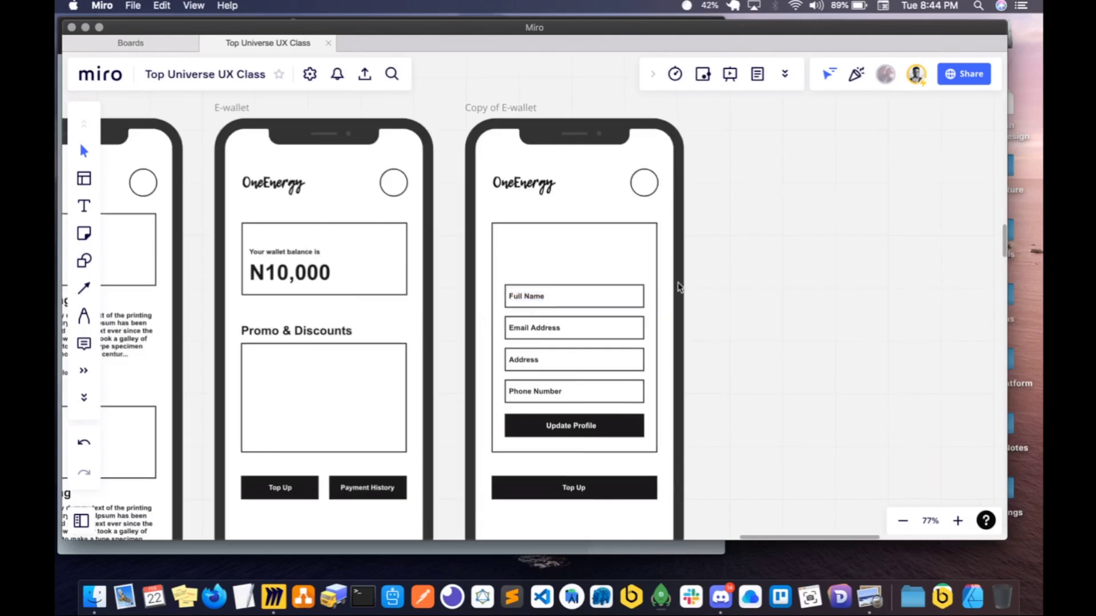
# - Duplicate the E-wallet screen's wallet balance card and place the copy on the empty canvas beside the copied screen
pyautogui.click(389, 266)
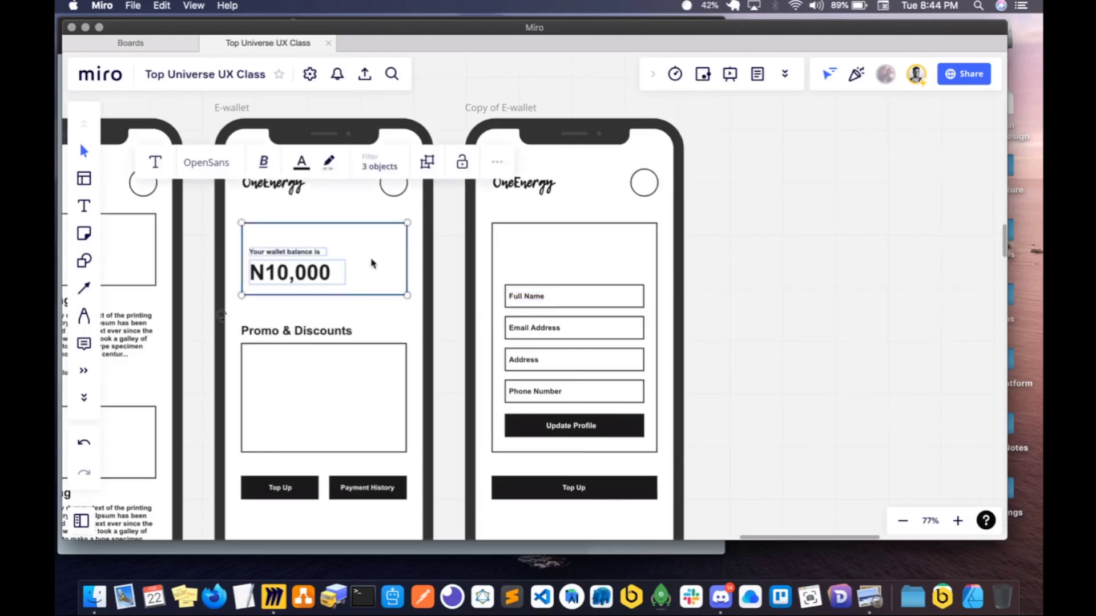
pyautogui.press('super+d')
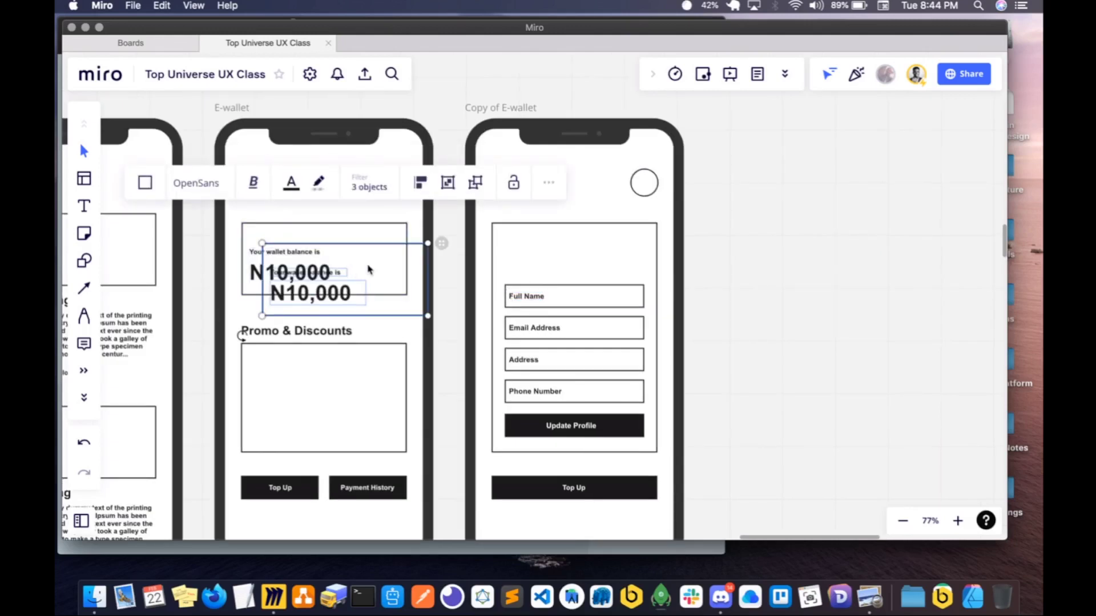
pyautogui.moveTo(368, 270); pyautogui.dragTo(839, 261)
pyautogui.click(787, 357)
# - Strip the duplicated card down to its rectangle and fit it, much smaller, into the upper-right corner of the form's large rectangle
pyautogui.click(783, 282)
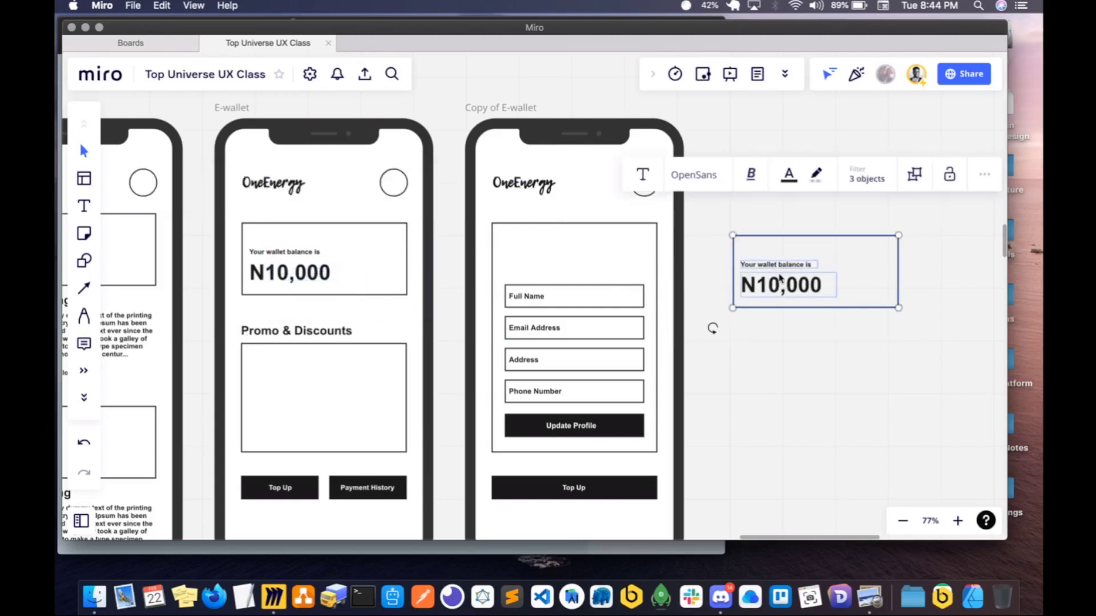
pyautogui.click(779, 274)
pyautogui.keyDown('shift'); pyautogui.click(782, 266); pyautogui.keyUp('shift')
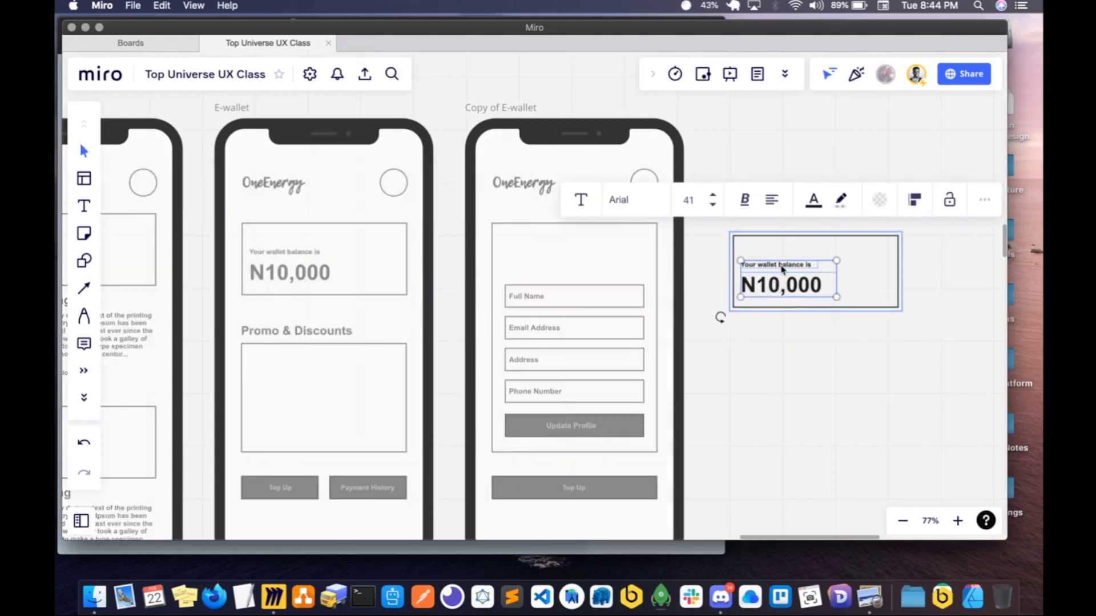
pyautogui.press('Delete')
pyautogui.click(783, 271)
pyautogui.moveTo(899, 308); pyautogui.dragTo(625, 254)
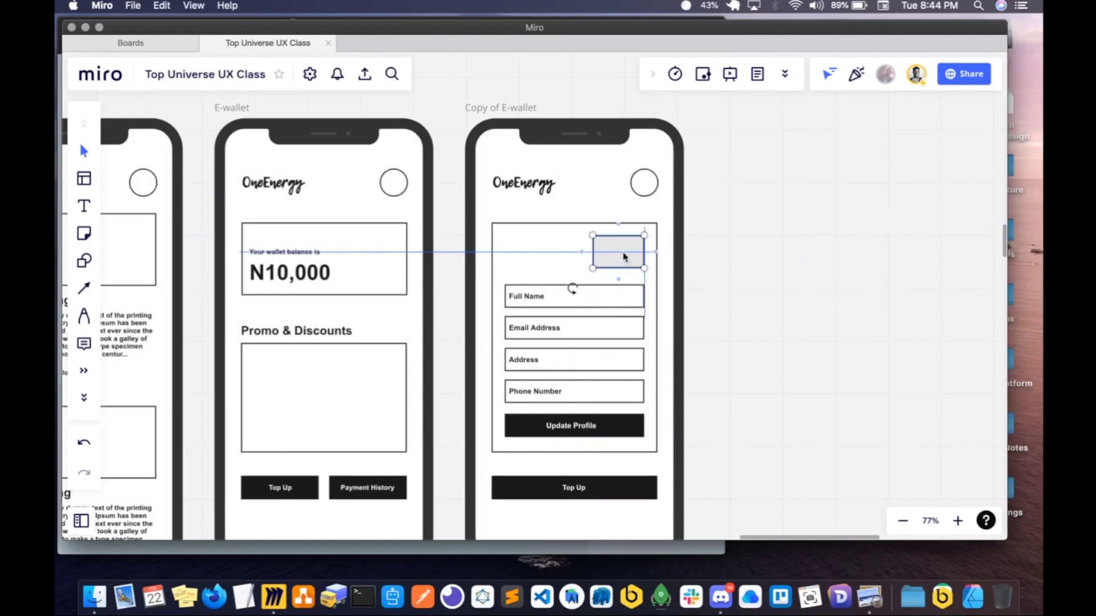
# - Change the Full Name field label on the copied E-wallet screen to "Card Number"
pyautogui.click(534, 301)
pyautogui.click(532, 302)
pyautogui.click(531, 301)
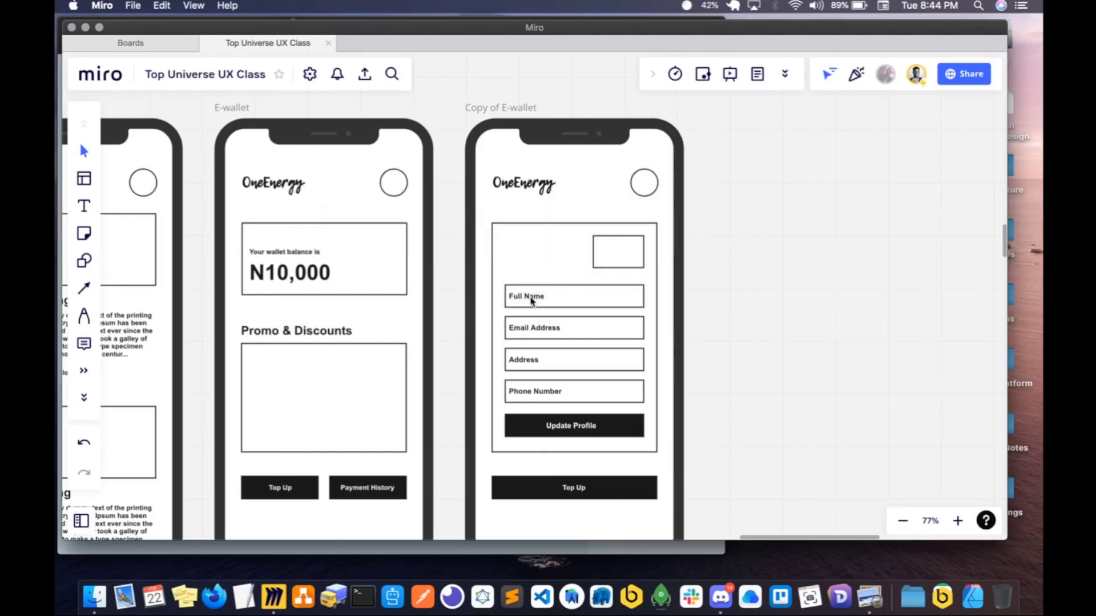
pyautogui.click(532, 302)
pyautogui.click(531, 298)
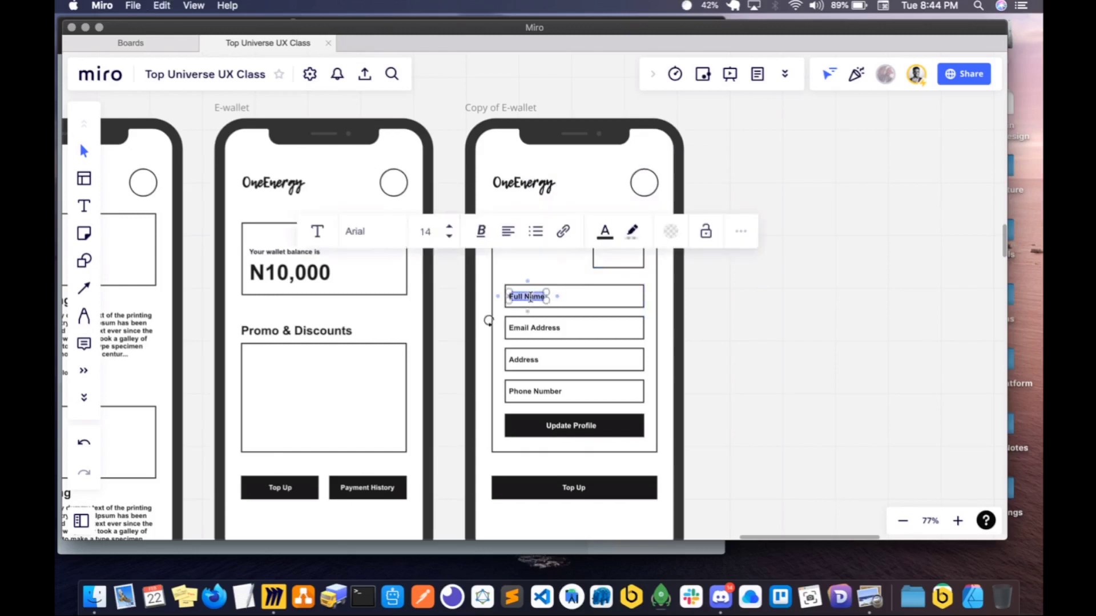
pyautogui.write('Card Number')
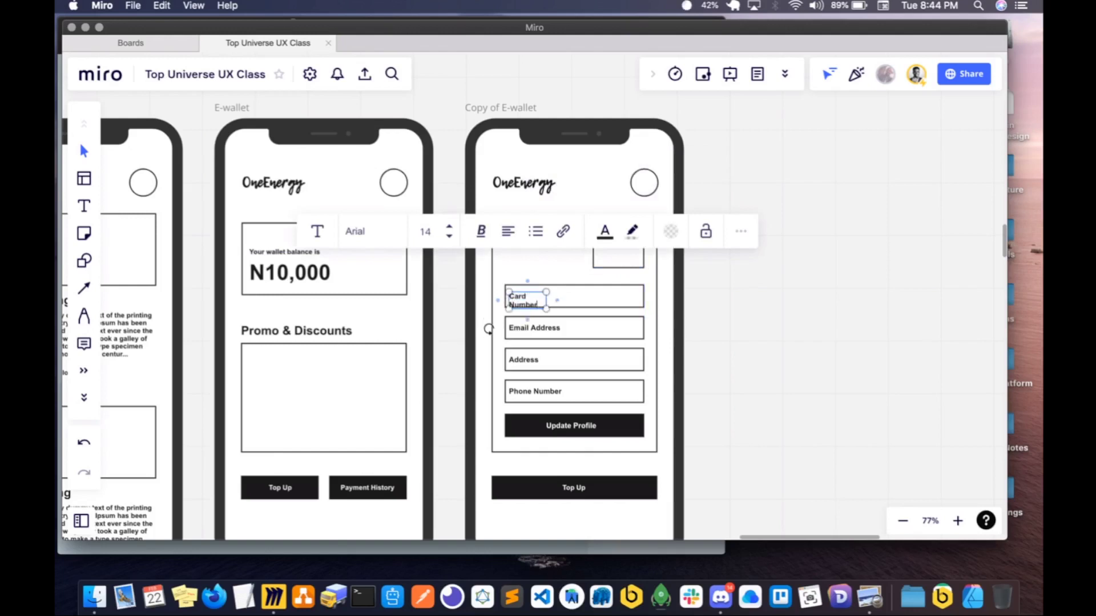
# - Widen the Card Number text box so that its label fits on one line
pyautogui.moveTo(546, 300); pyautogui.dragTo(547, 301)
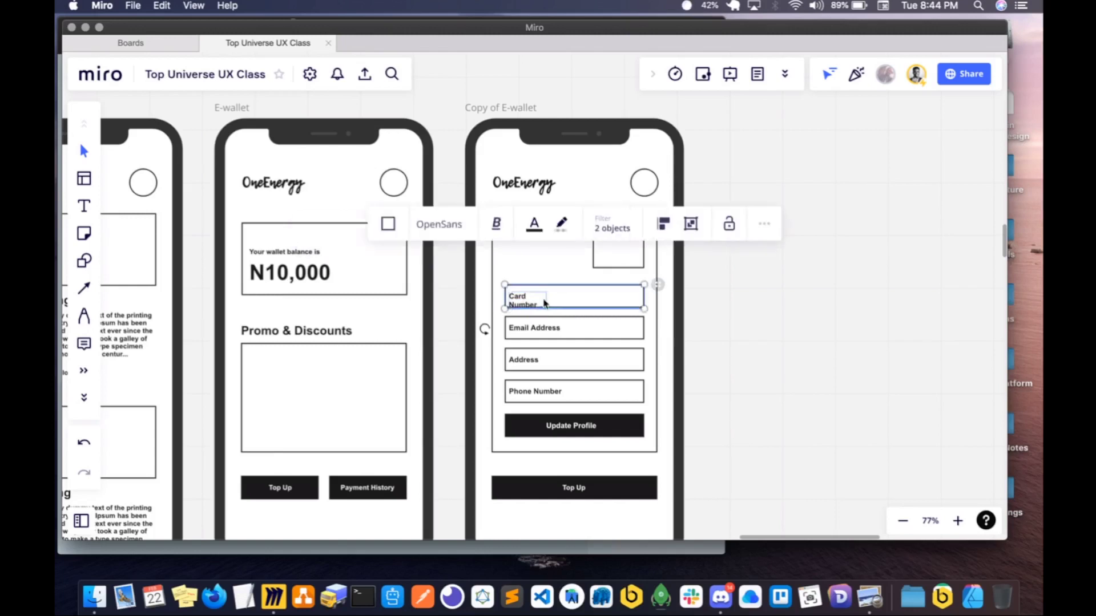
pyautogui.click(525, 303)
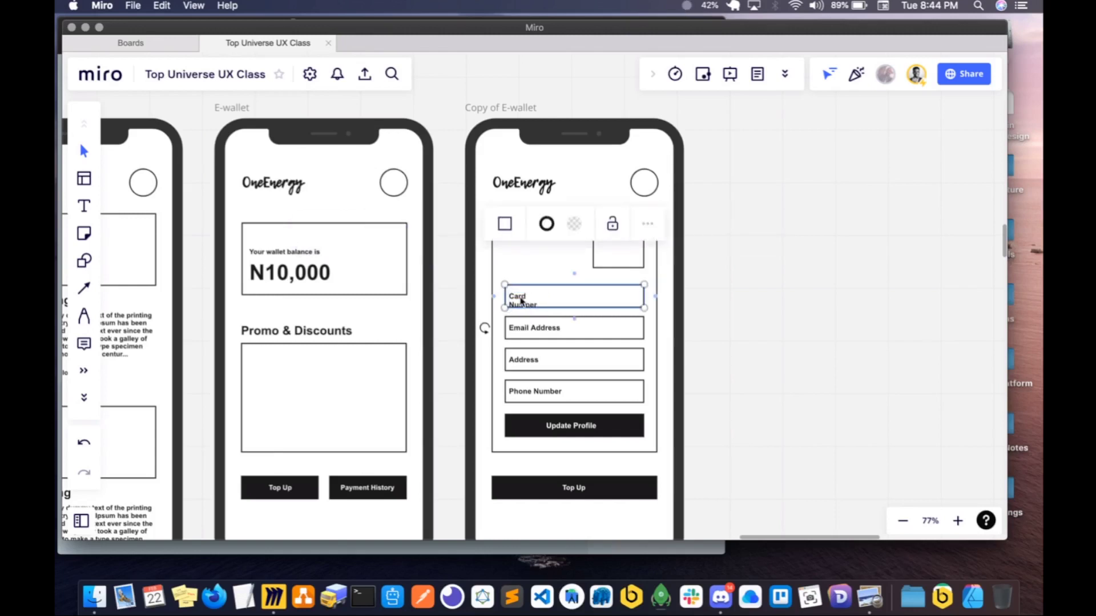
pyautogui.click(520, 301)
pyautogui.moveTo(551, 301)
pyautogui.mouseDown()
pyautogui.moveTo(572, 301)
pyautogui.moveTo(557, 300)
pyautogui.mouseUp()
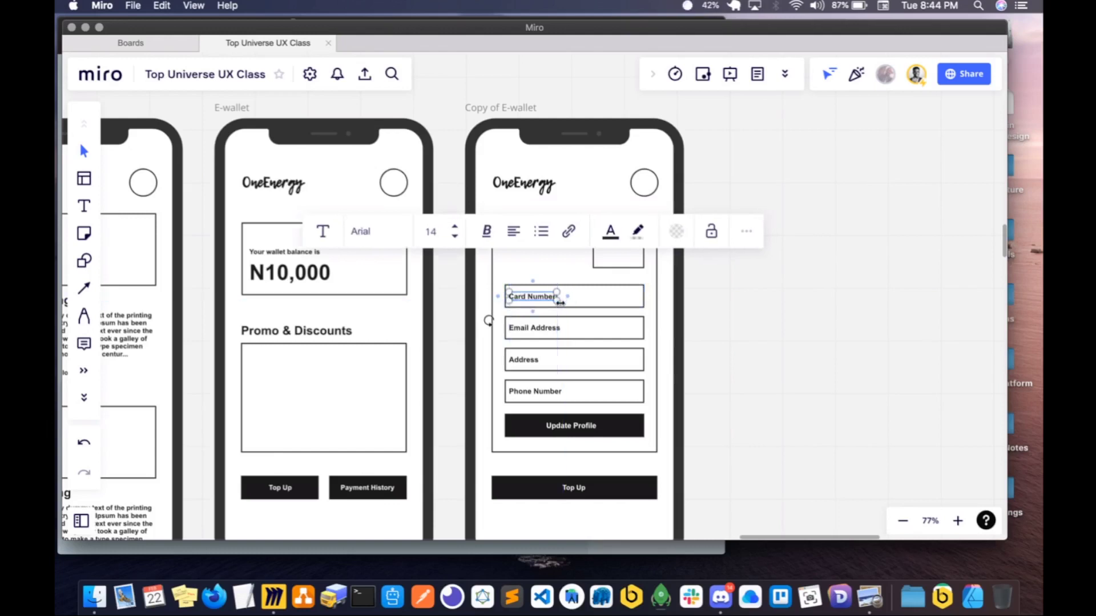
# - Change the Email Address field label on the copied E-wallet screen to "Expiry Date"
pyautogui.click(540, 329)
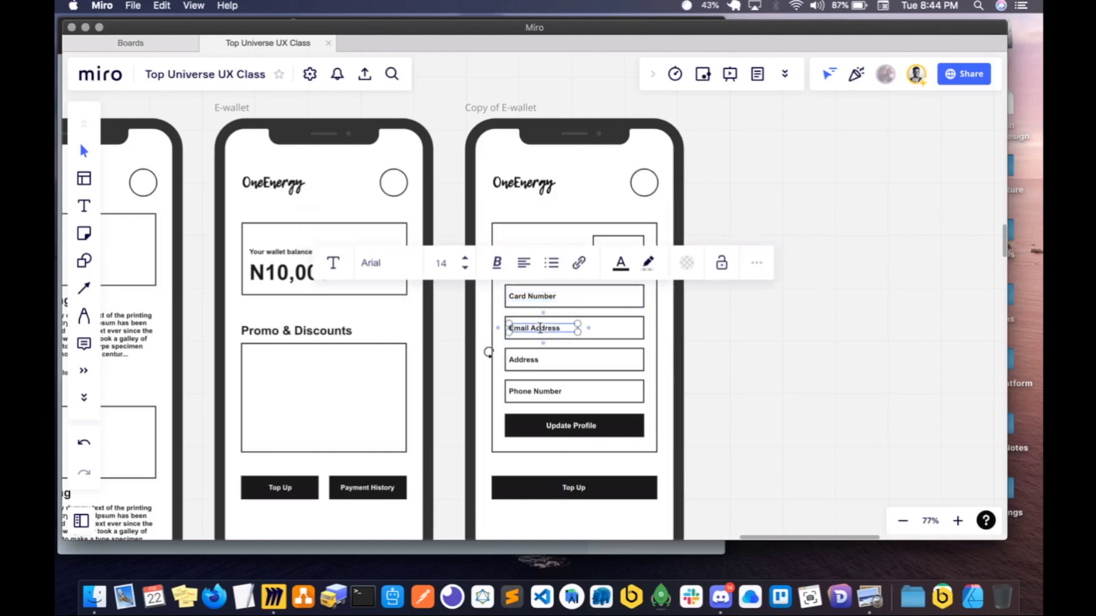
pyautogui.doubleClick(540, 328)
pyautogui.hotkey('ctrl', 'a')
pyautogui.write('Expiry Da')
pyautogui.keyDown('shift'); pyautogui.click(577, 361); pyautogui.keyUp('shift')
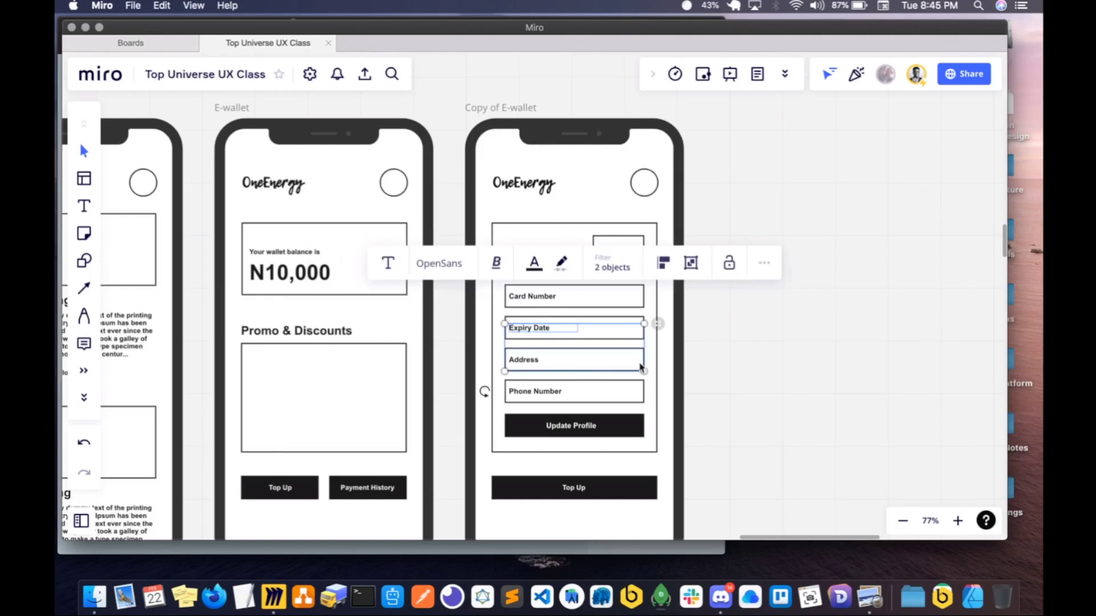
pyautogui.click(707, 362)
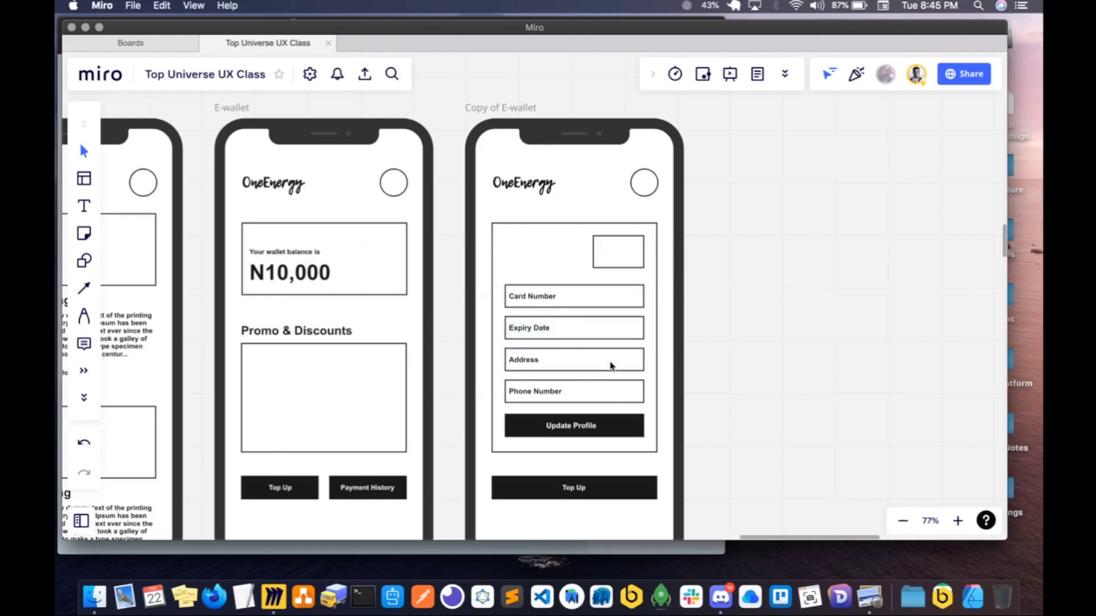
# - Change the Address field label on the copied E-wallet screen to "CVV"
pyautogui.click(568, 366)
pyautogui.doubleClick(515, 358)
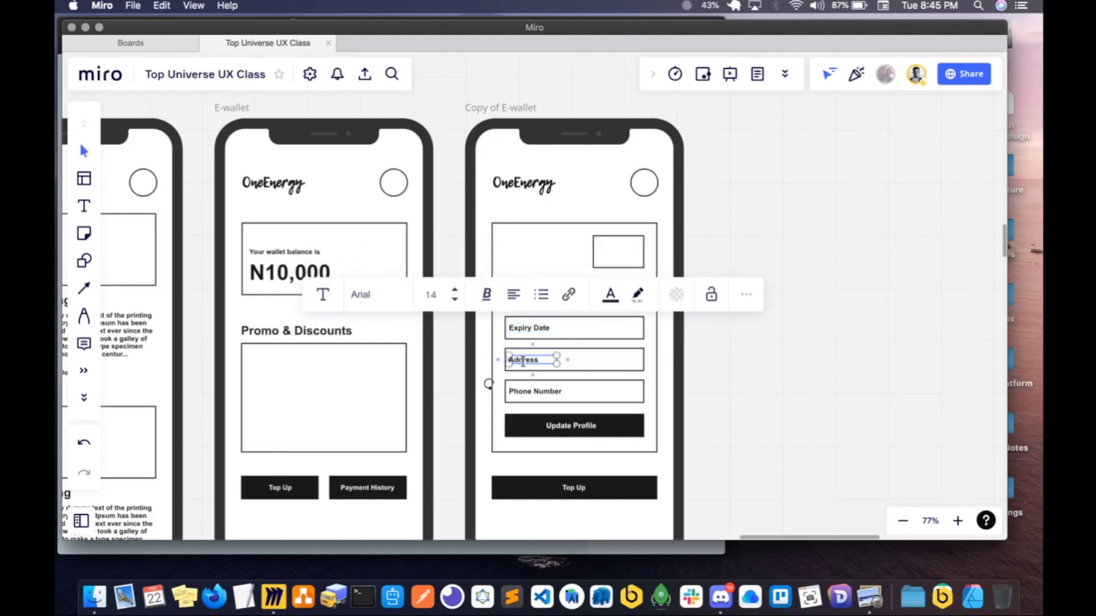
pyautogui.press('BackSpace')
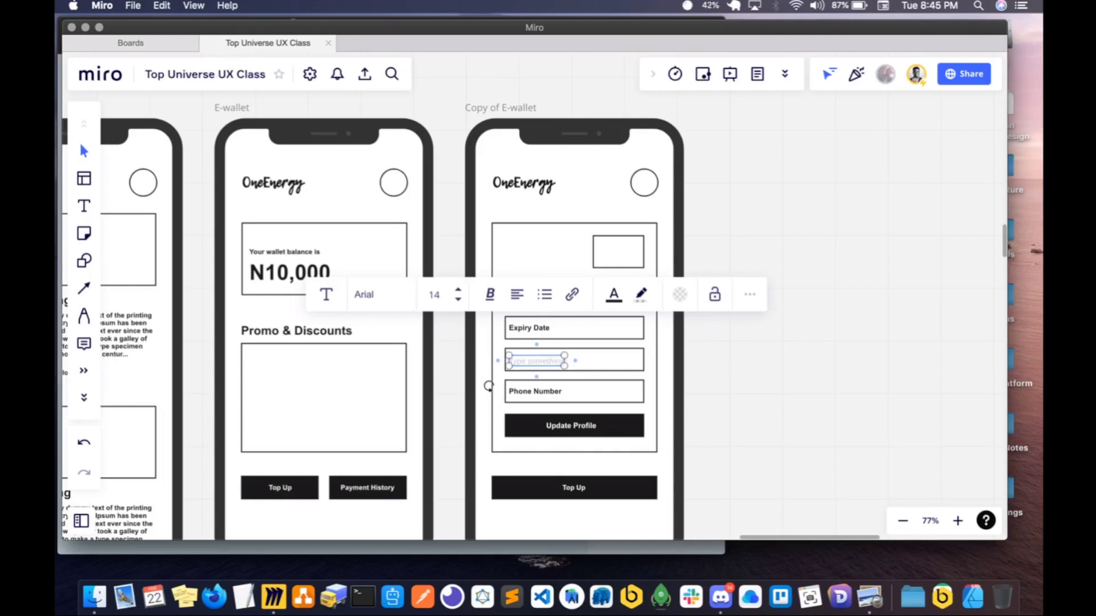
pyautogui.write('CVV')
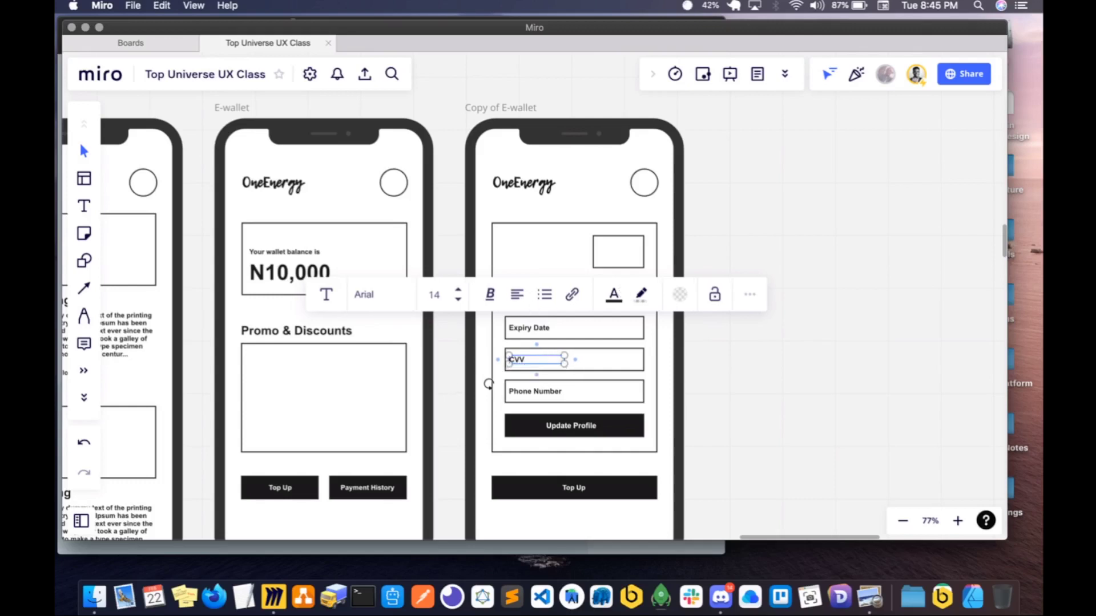
# - Change the Phone Number field label on the copied E-wallet screen to "Name of Card"
pyautogui.click(526, 394)
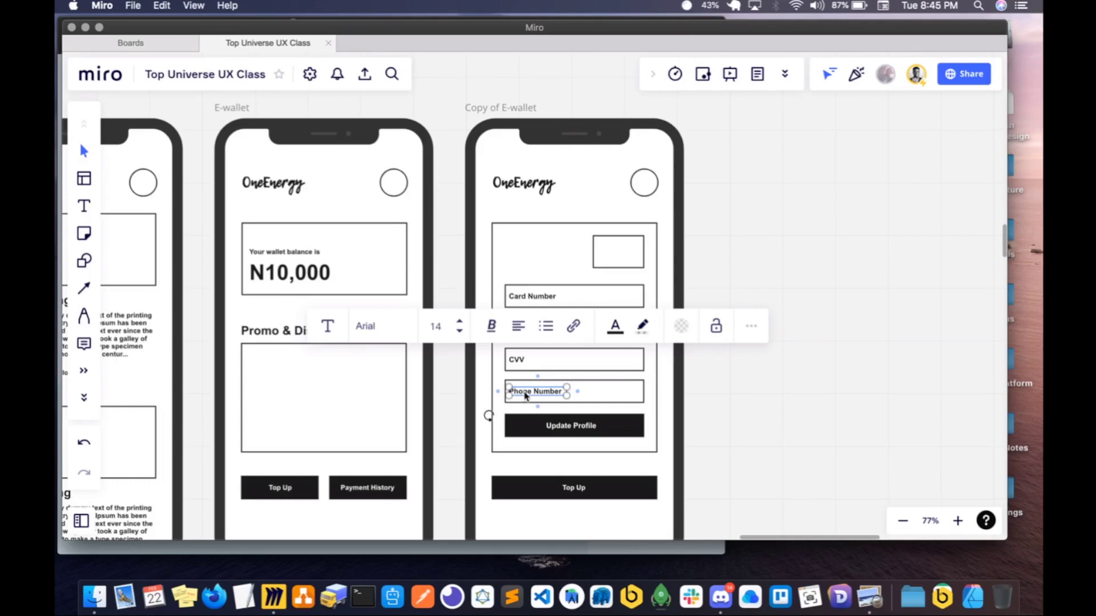
pyautogui.hscroll(-10, 525, 394)
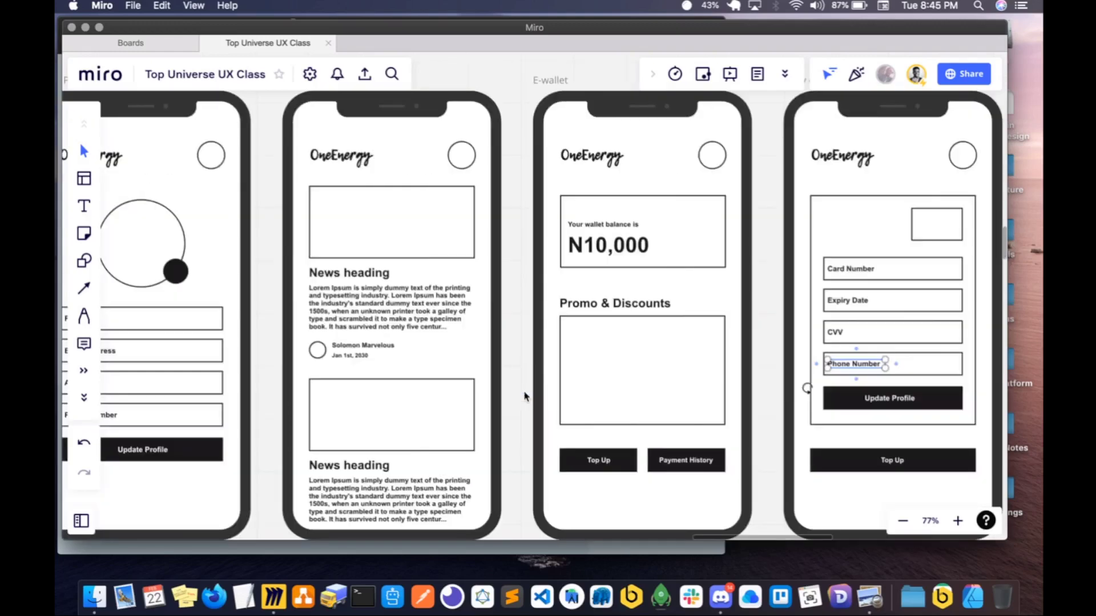
pyautogui.hscroll(-3, 526, 395)
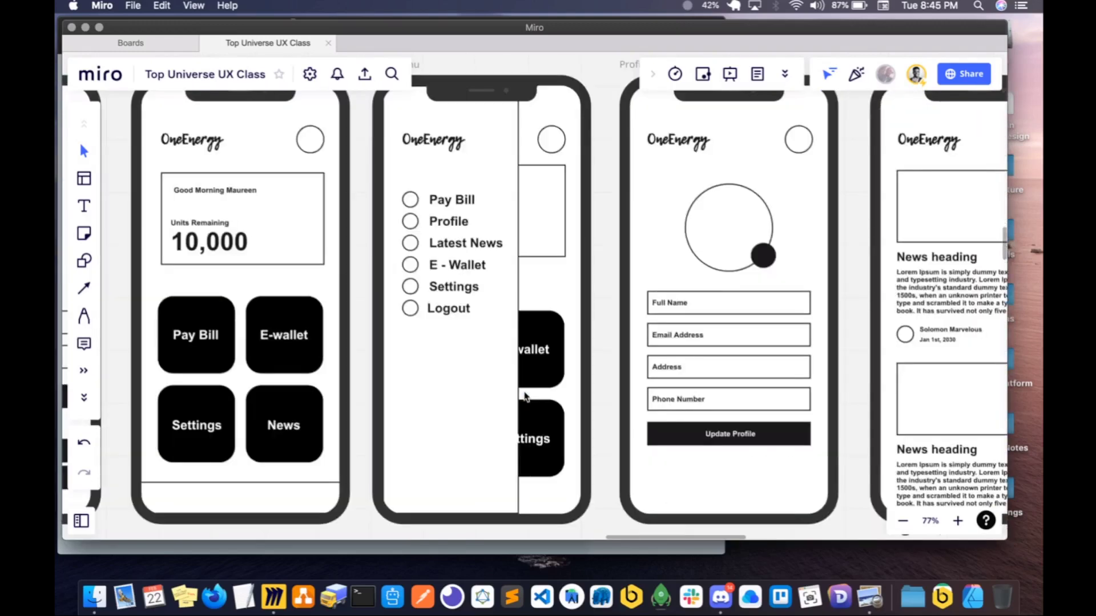
pyautogui.hscroll(15, 525, 395)
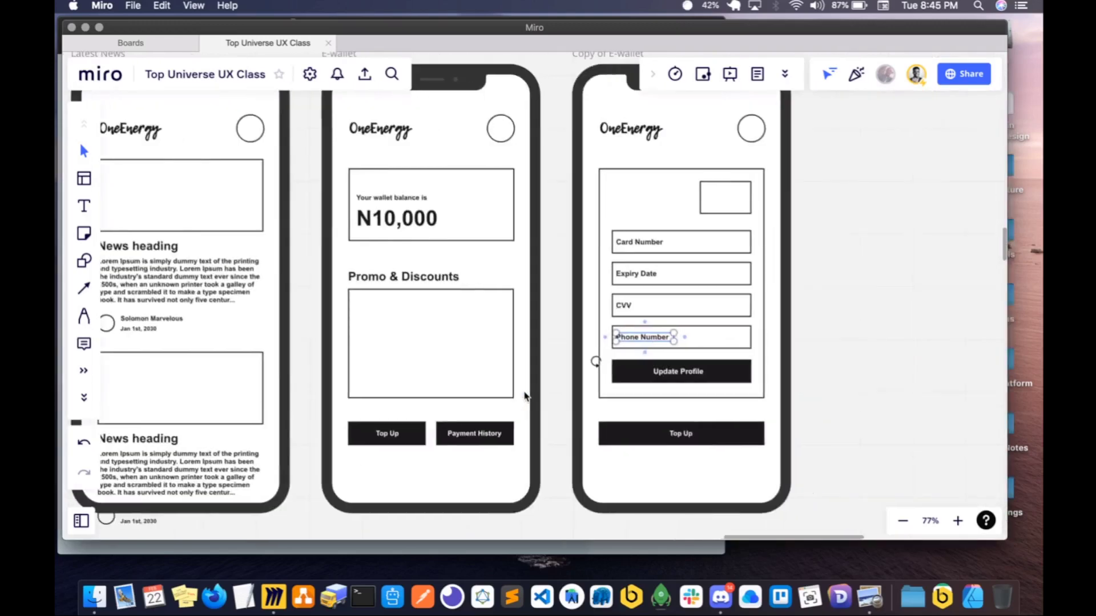
pyautogui.hscroll(1, 525, 396)
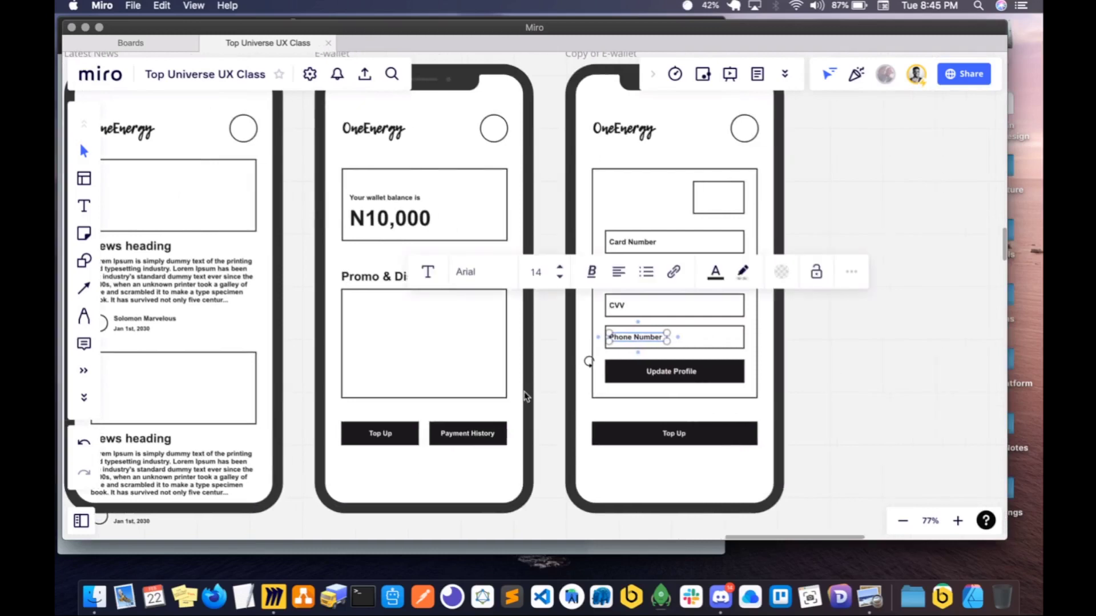
pyautogui.hscroll(2, 525, 396)
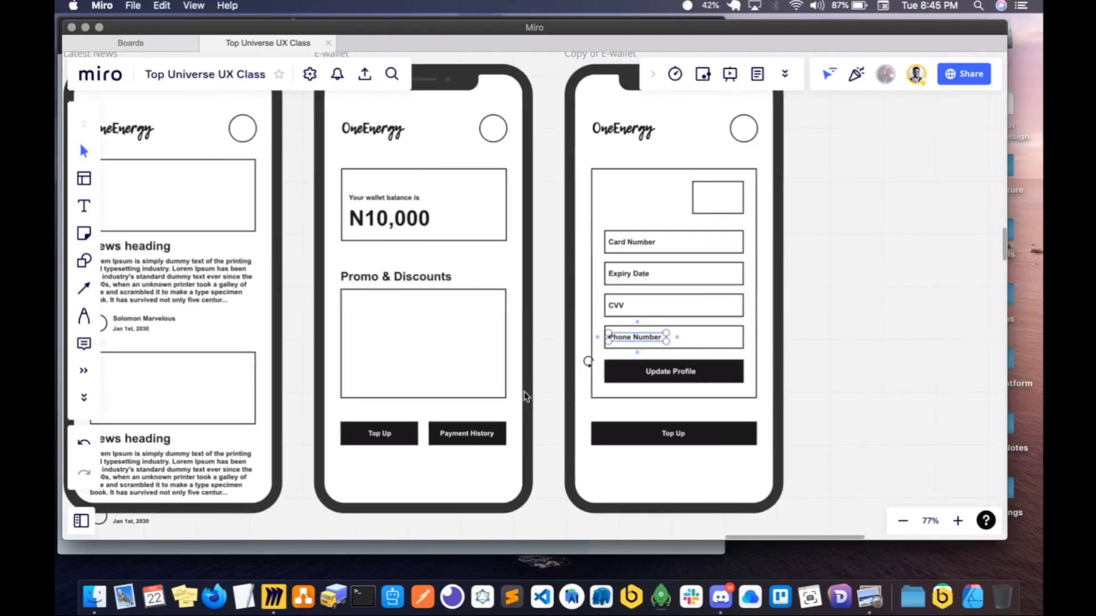
pyautogui.hscroll(4, 597, 353)
pyautogui.scroll(4, 597, 353)
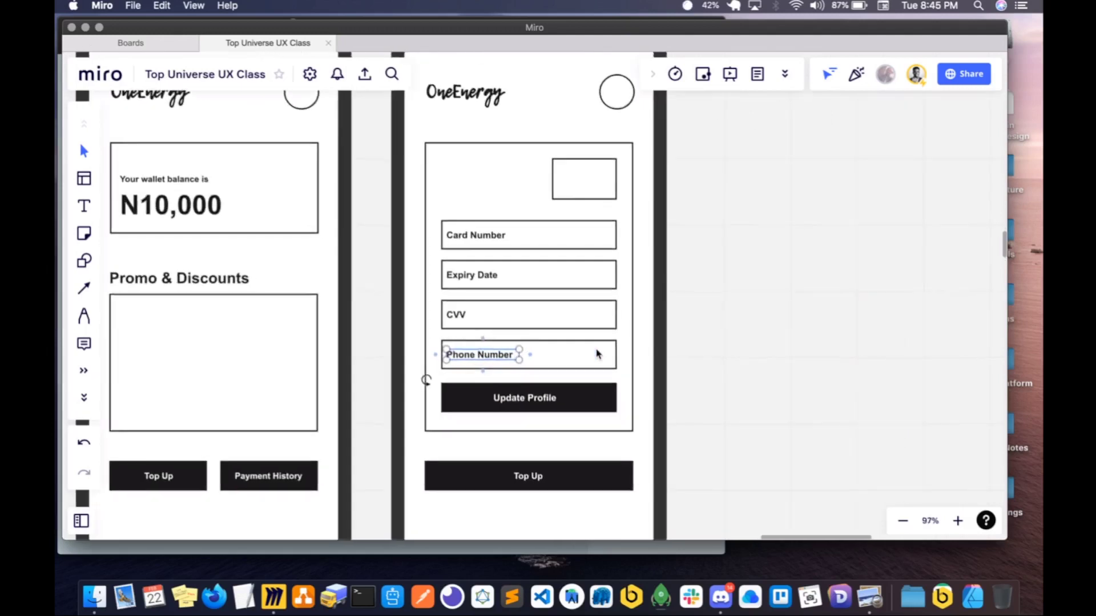
pyautogui.doubleClick(478, 357)
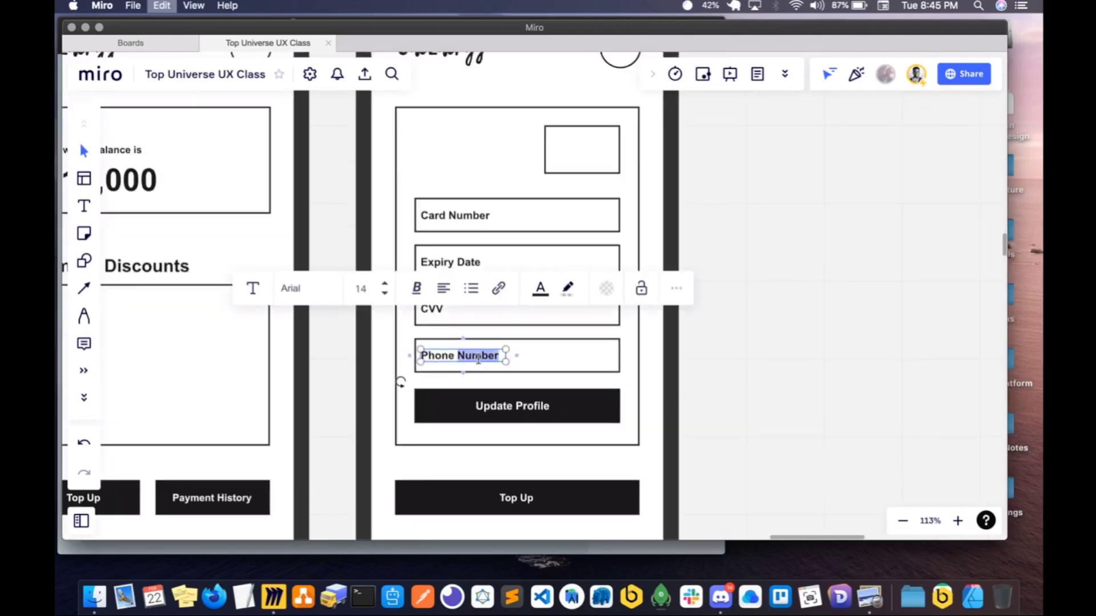
pyautogui.tripleClick(479, 356)
pyautogui.write('Name of')
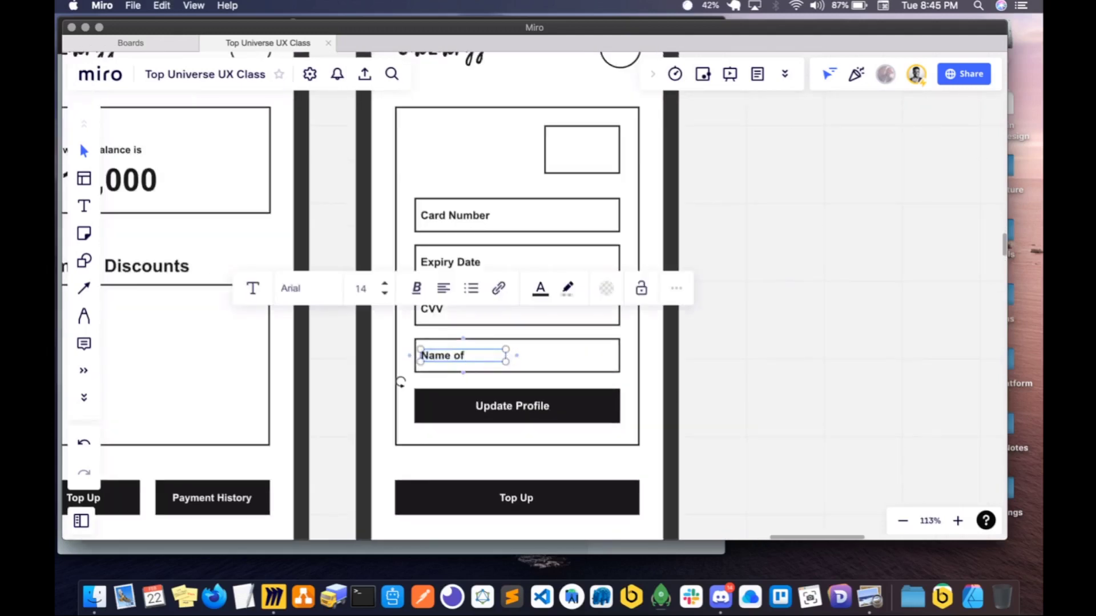
pyautogui.write(' Card')
pyautogui.click(702, 400)
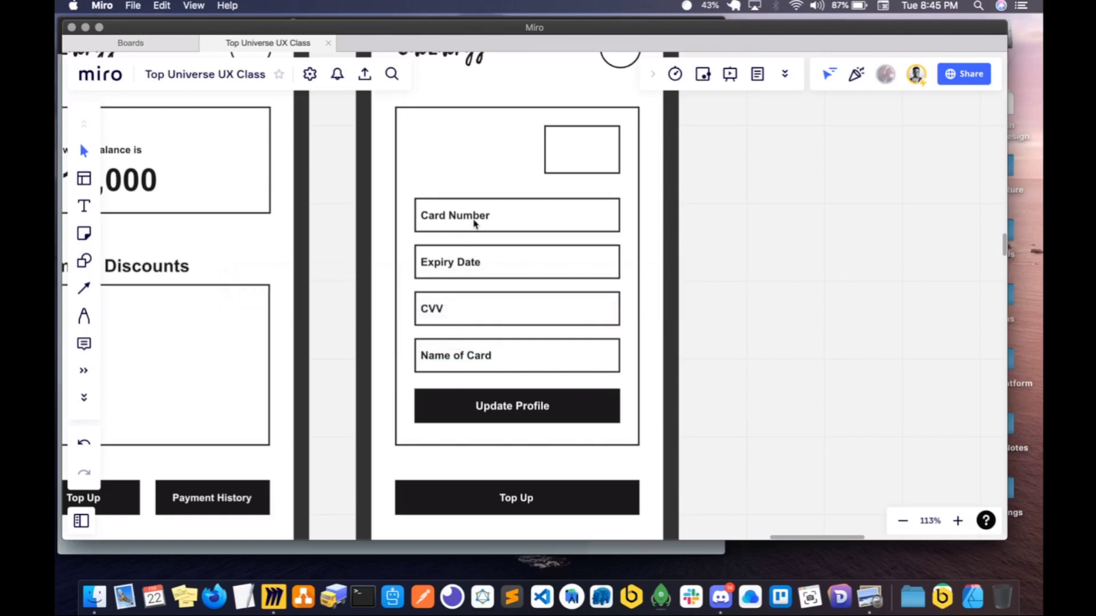
# - Change the Update Profile button label on the copied E-wallet screen to "Top Up" and recentre it on the button
pyautogui.scroll(2, 585, 284)
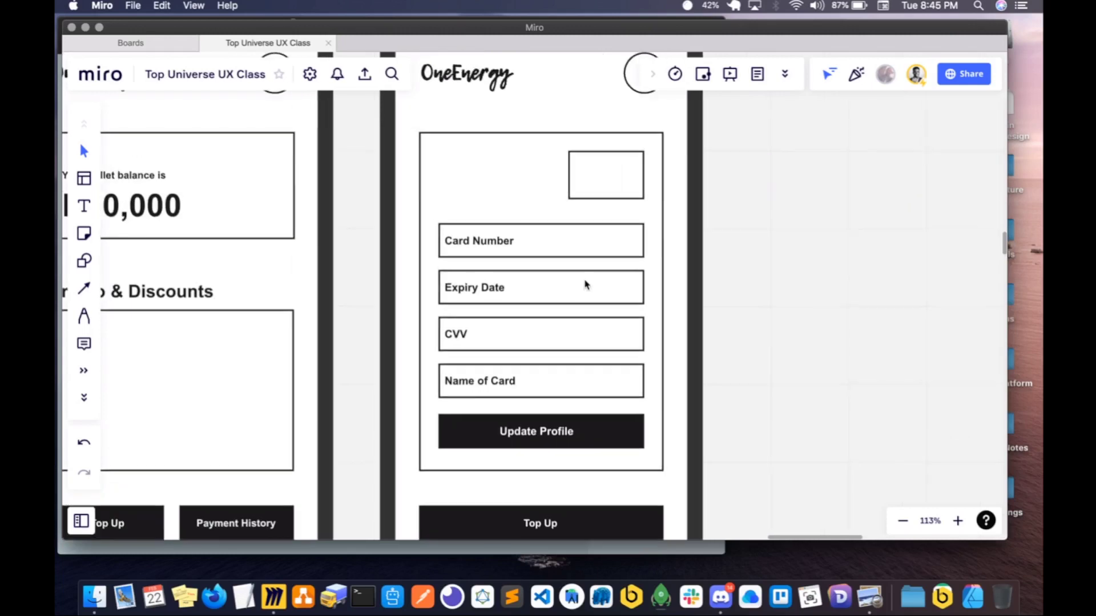
pyautogui.click(536, 433)
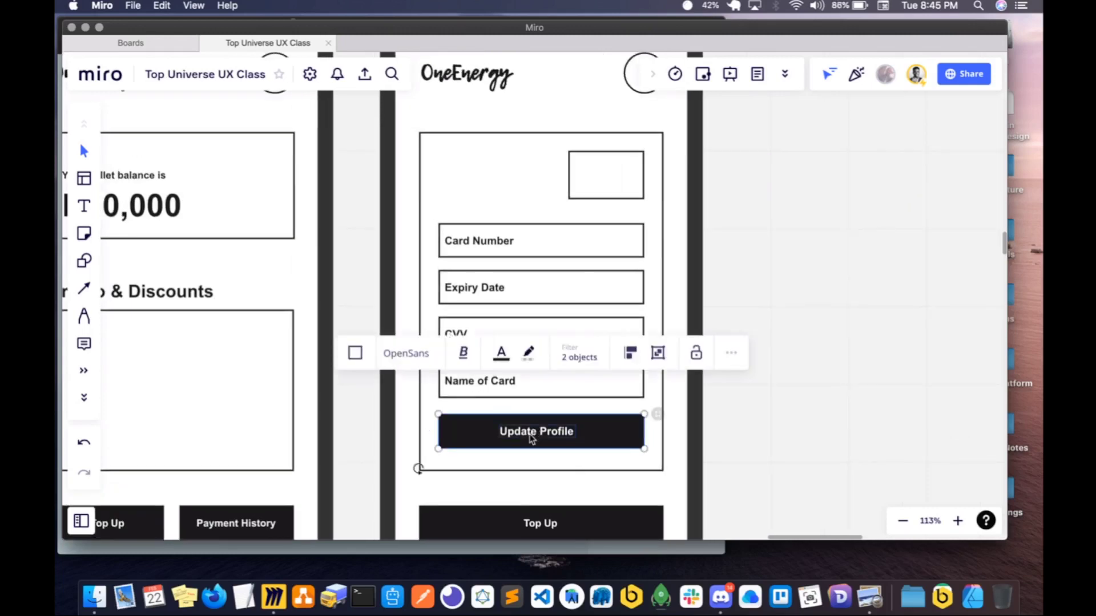
pyautogui.doubleClick(531, 434)
pyautogui.press('super+a')
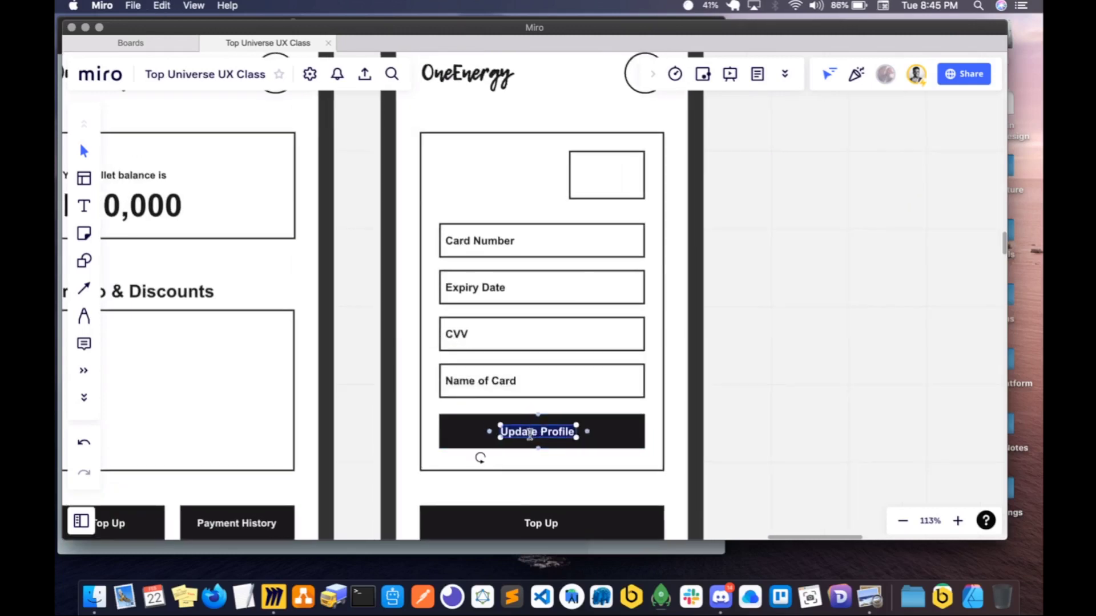
pyautogui.hscroll(-4, 529, 434)
pyautogui.scroll(-1, 531, 439)
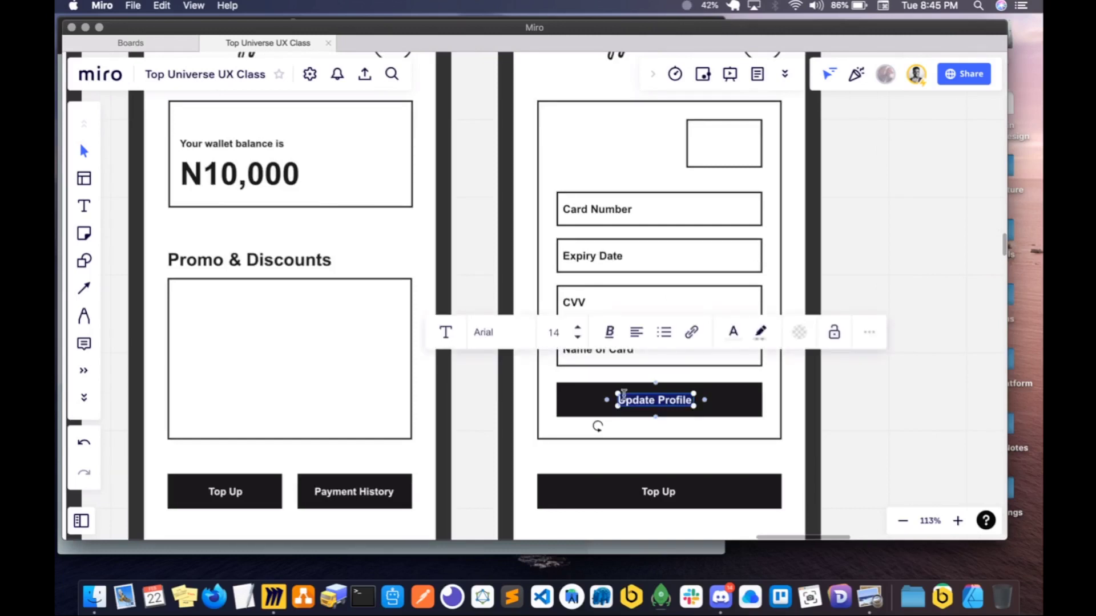
pyautogui.write('Process')
pyautogui.press('super+a')
pyautogui.write('TOp Up')
pyautogui.moveTo(693, 402); pyautogui.dragTo(656, 407)
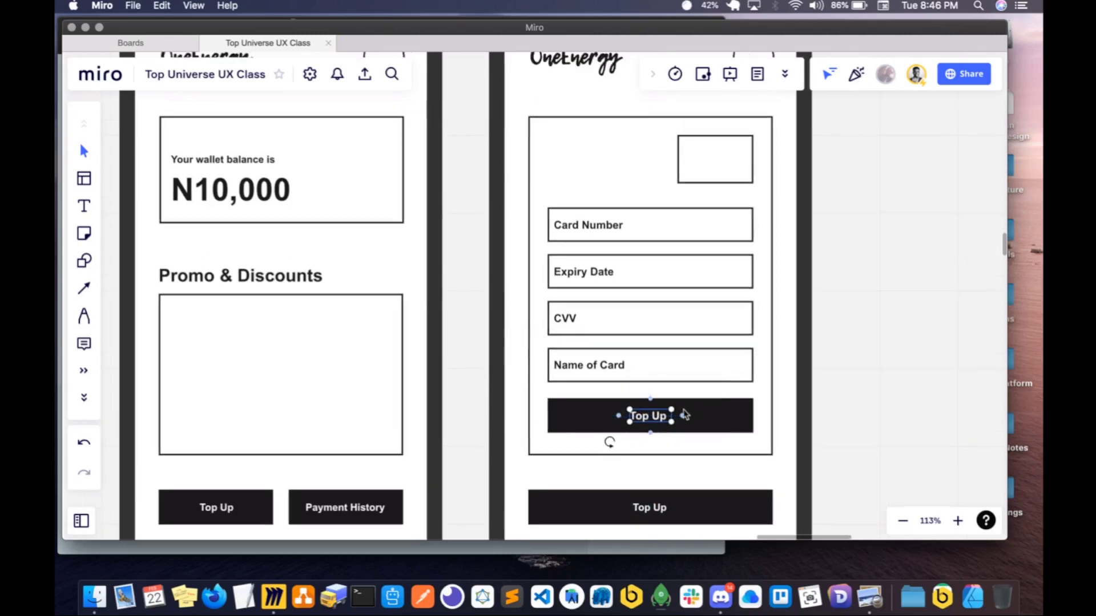
pyautogui.scroll(1, 685, 417)
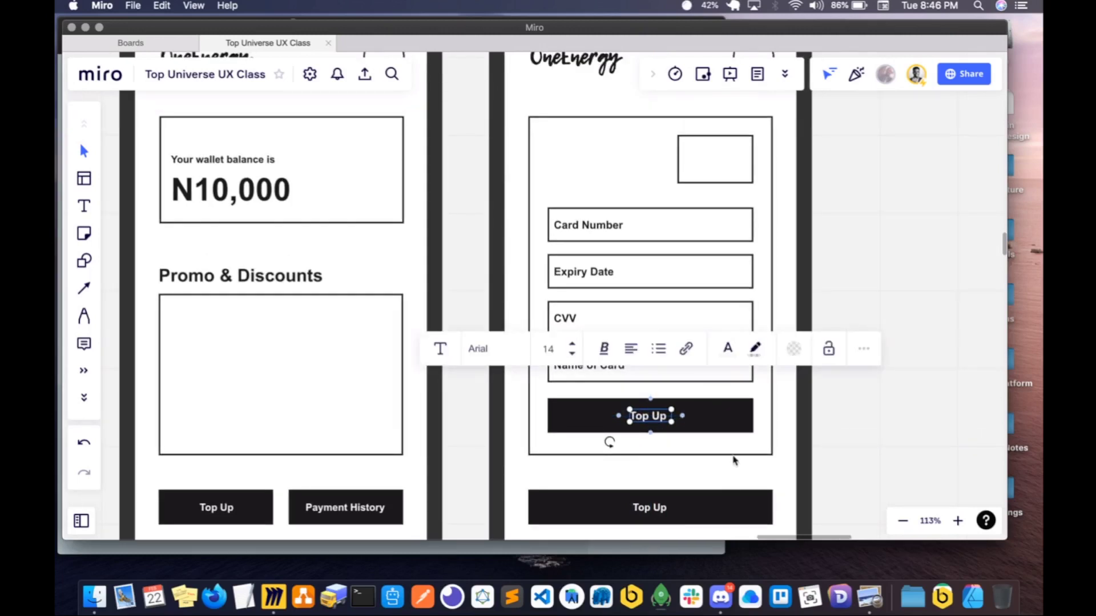
pyautogui.click(735, 475)
# - Delete the redundant Top Up button below the card form on the copied E-wallet screen
pyautogui.hscroll(2, 680, 494)
pyautogui.scroll(-1, 679, 493)
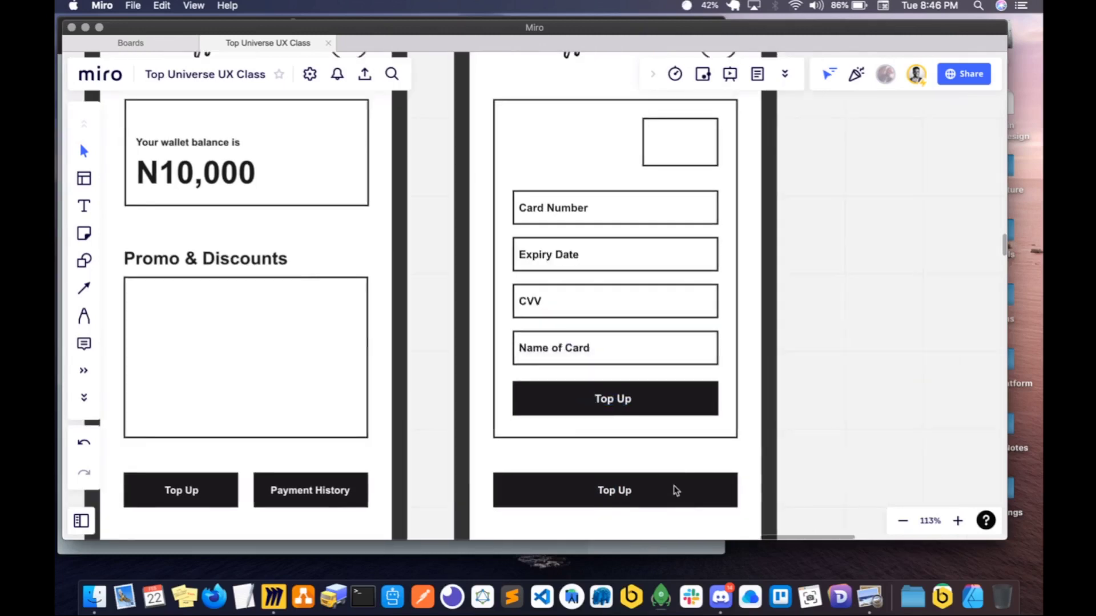
pyautogui.click(634, 500)
pyautogui.press('BackSpace')
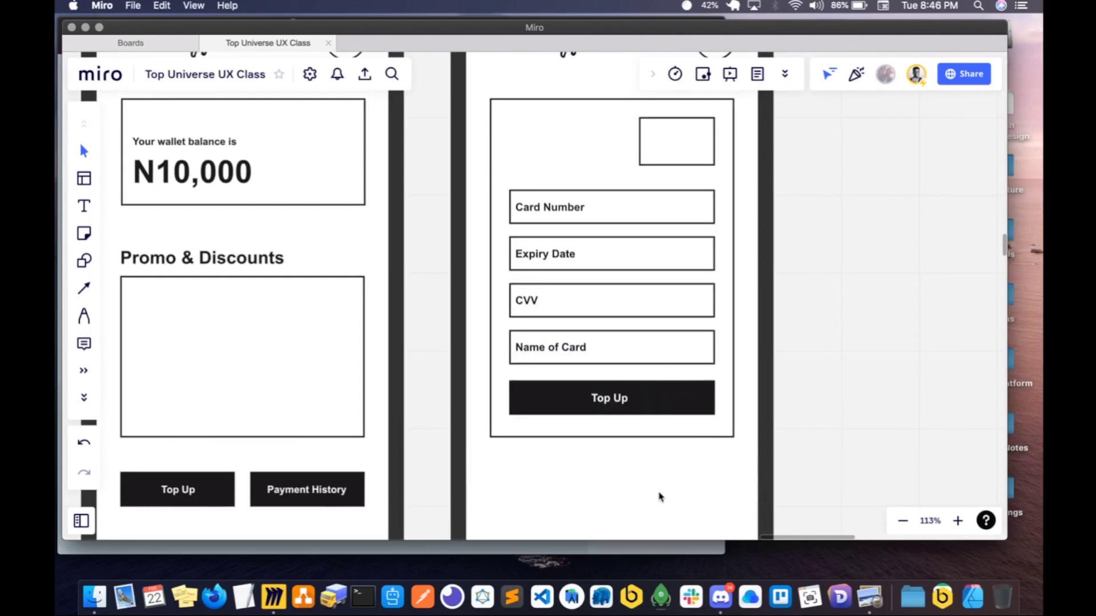
pyautogui.scroll(2, 644, 433)
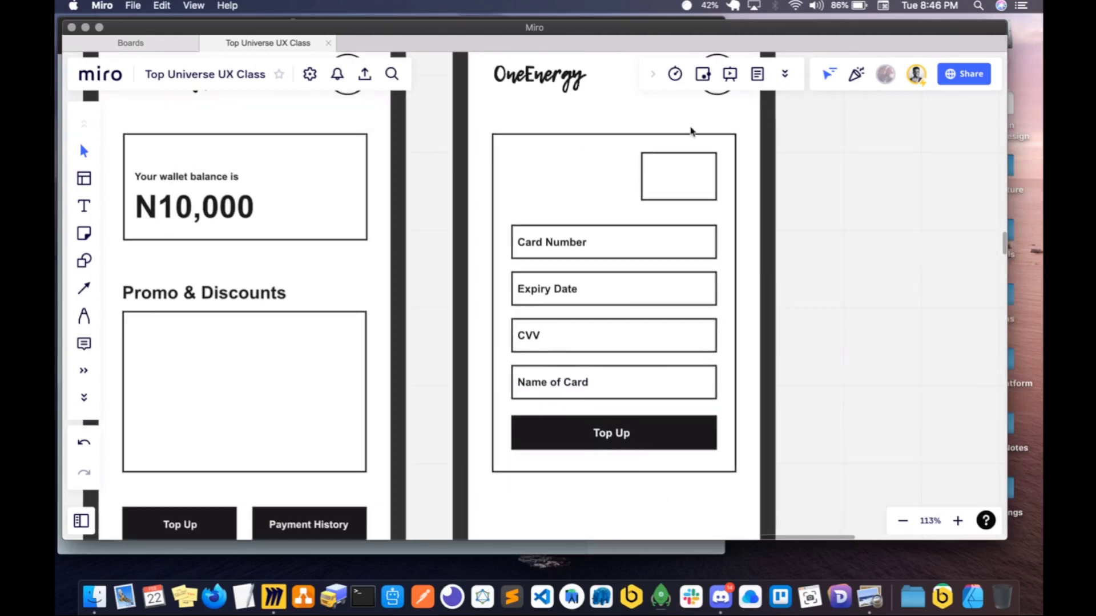
# - Move the card form, with its fields and Top Up button, slightly down on the copied E-wallet screen
pyautogui.scroll(-3, 691, 131)
pyautogui.scroll(-2, 702, 118)
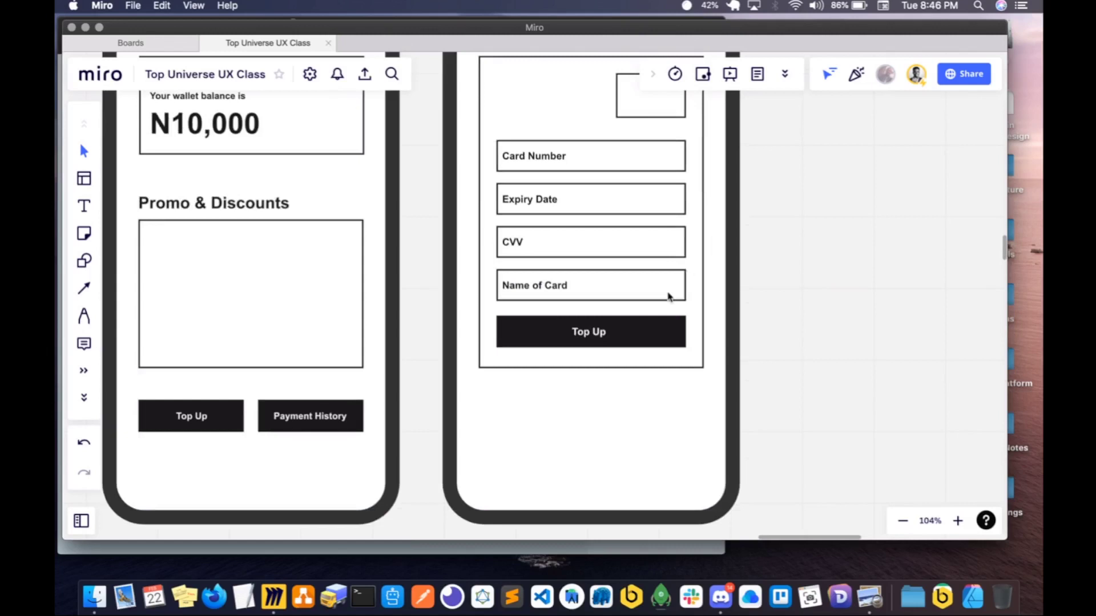
pyautogui.scroll(1, 669, 296)
pyautogui.moveTo(763, 429); pyautogui.dragTo(454, 56)
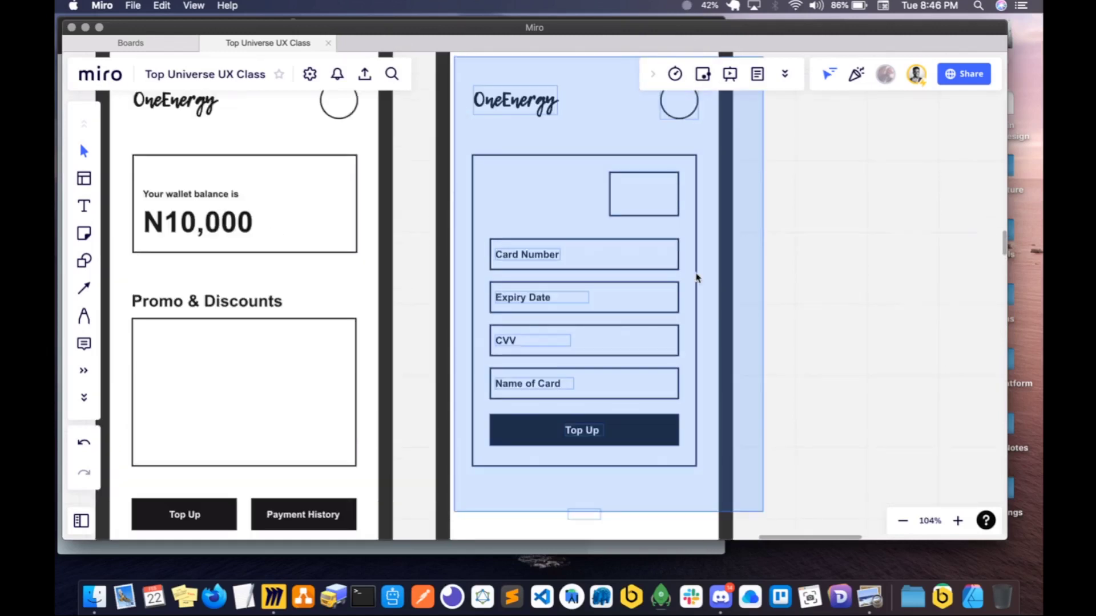
pyautogui.moveTo(788, 510); pyautogui.dragTo(504, 201)
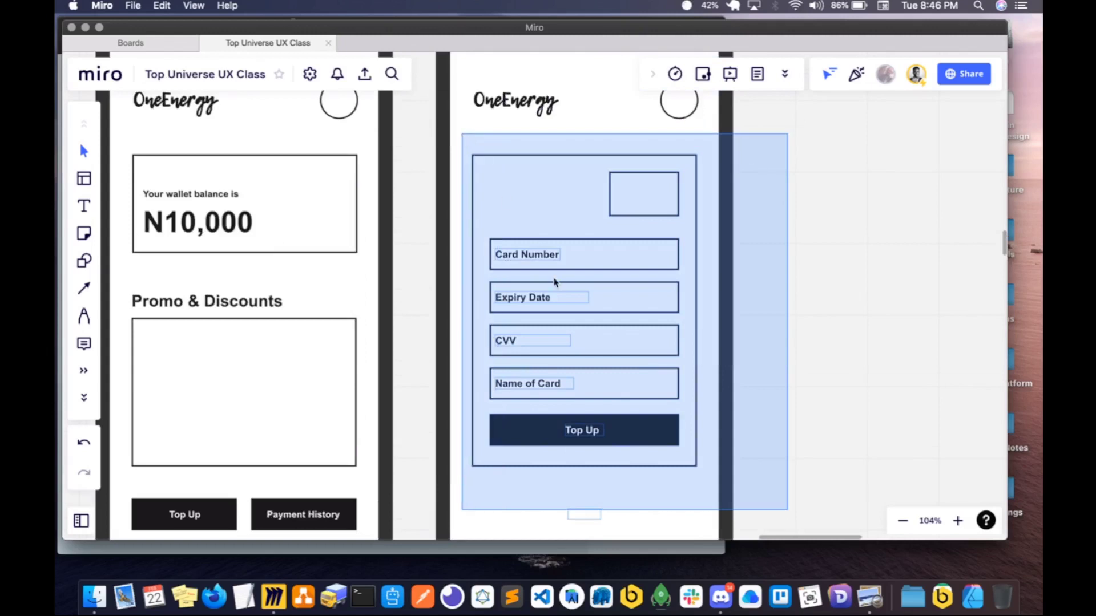
pyautogui.scroll(-2, 571, 314)
pyautogui.moveTo(603, 274); pyautogui.dragTo(604, 316)
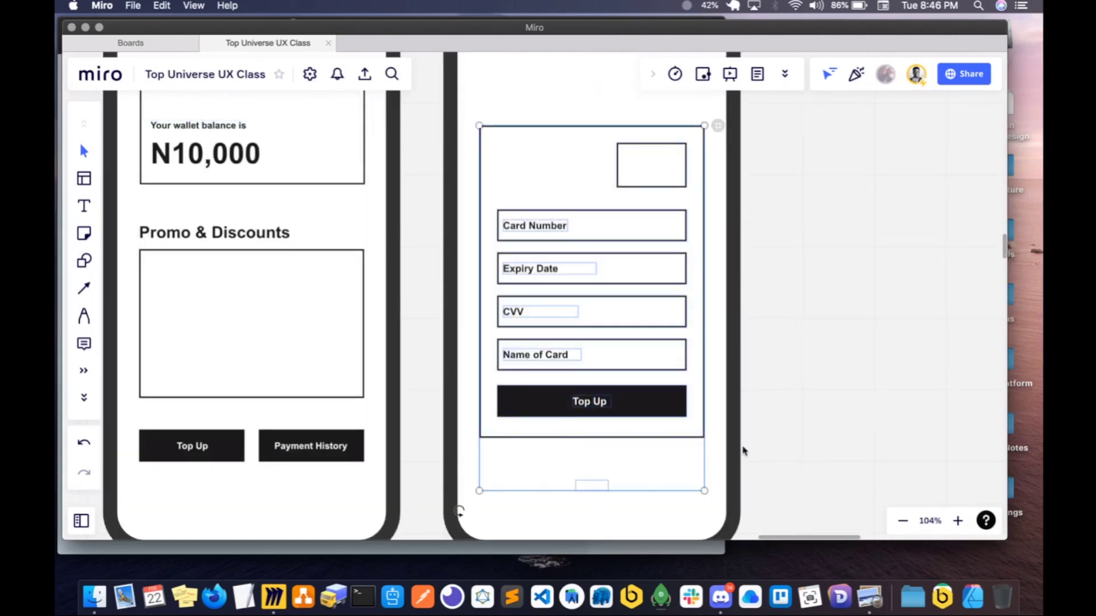
# - Delete the leftover empty text box below the card form on the copied E-wallet screen
pyautogui.click(590, 496)
pyautogui.click(592, 487)
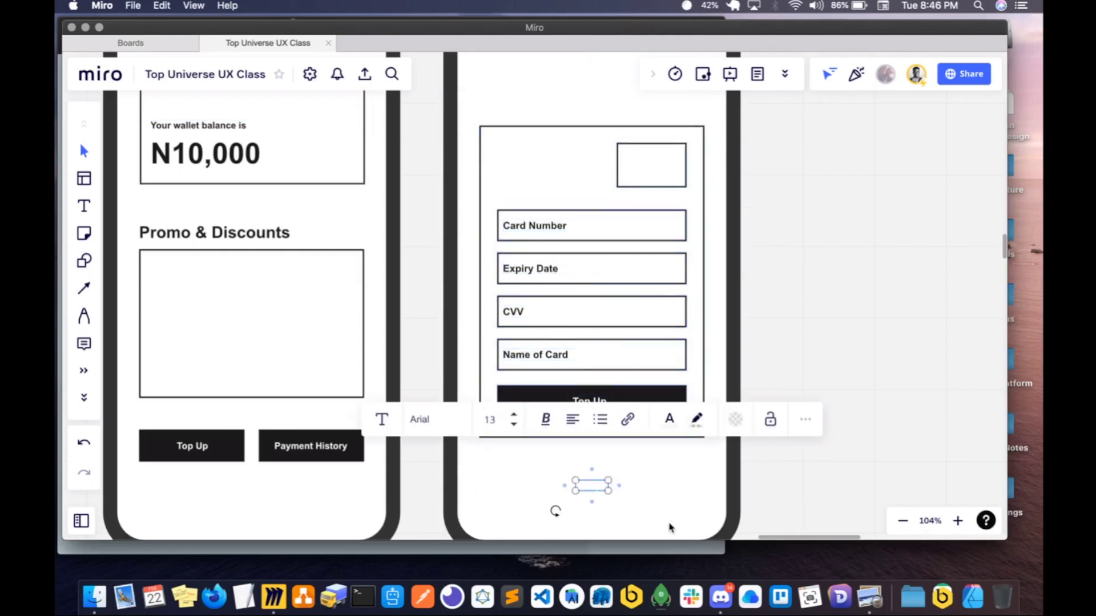
pyautogui.press('Delete')
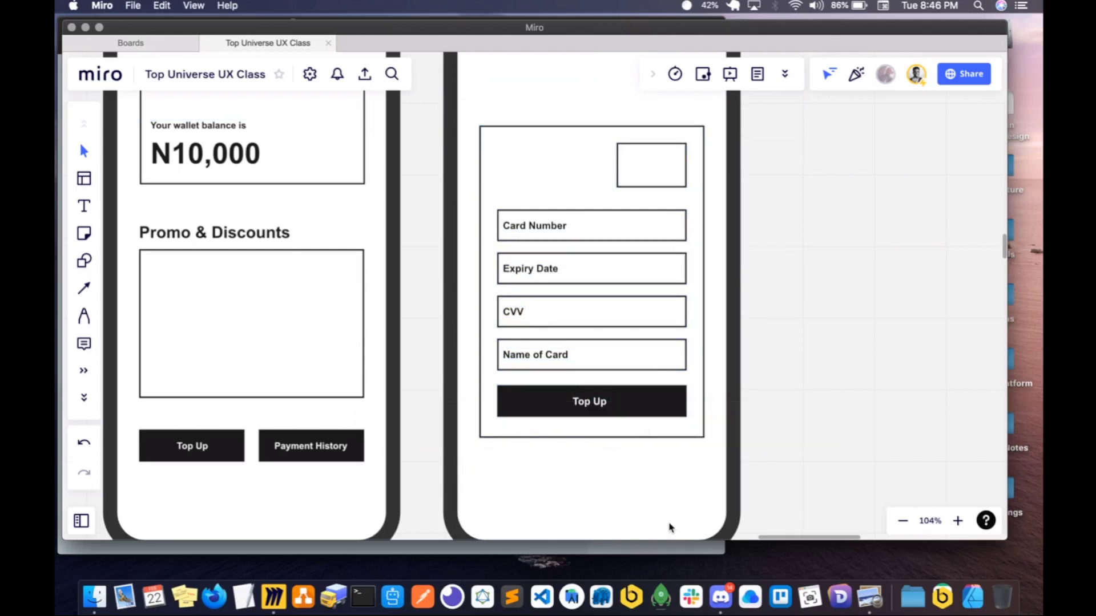
# - Review the path from the Dashboard's E-wallet tile through the E-wallet screen to the card payment form
pyautogui.scroll(-5, 662, 477)
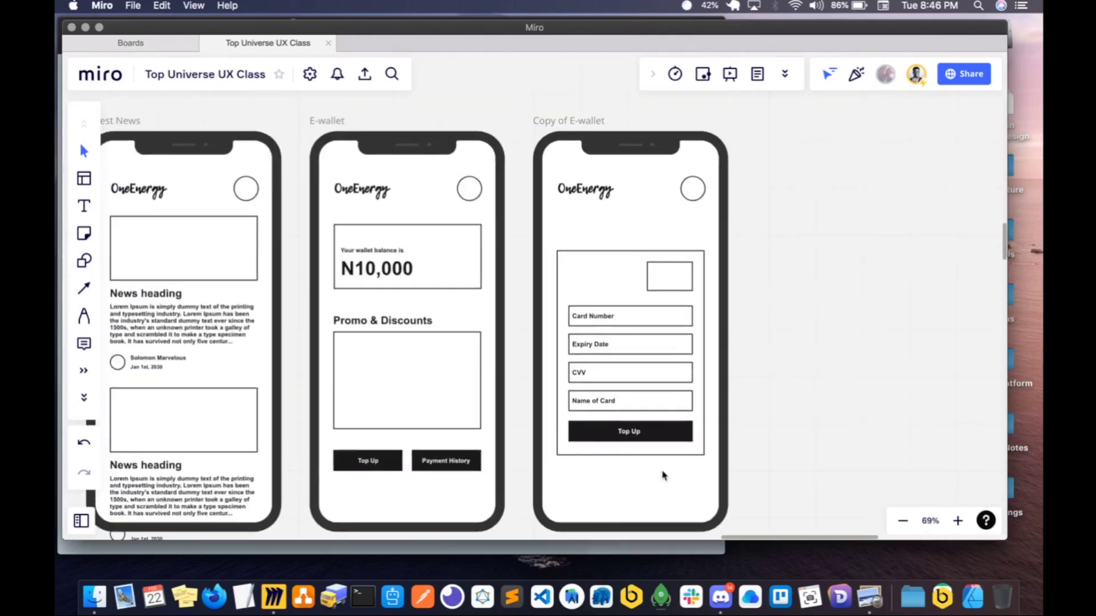
pyautogui.hscroll(-10, 488, 449)
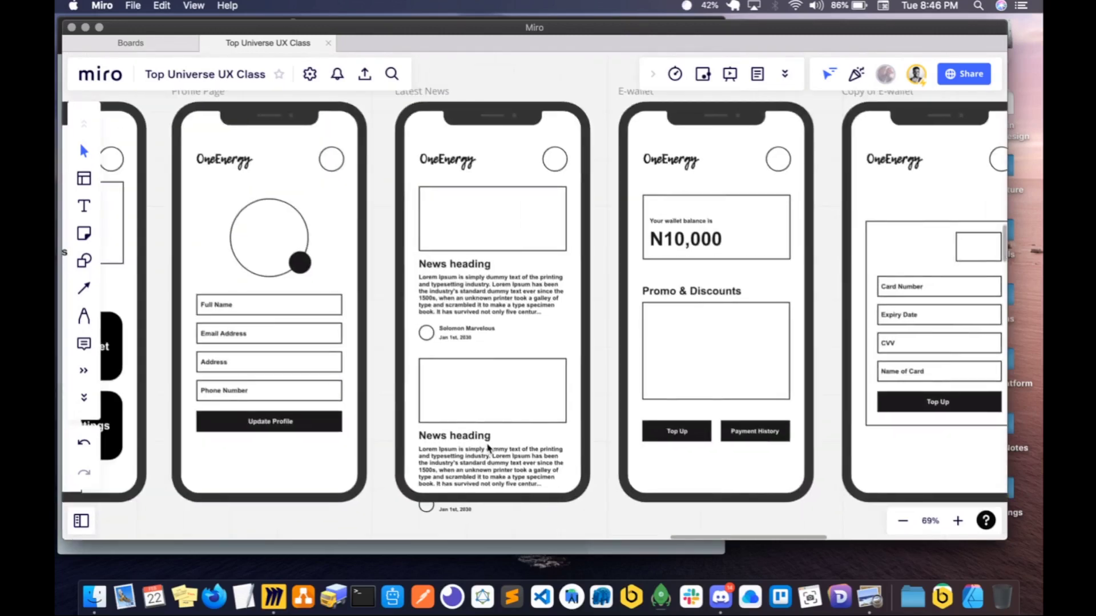
pyautogui.hscroll(-10, 266, 355)
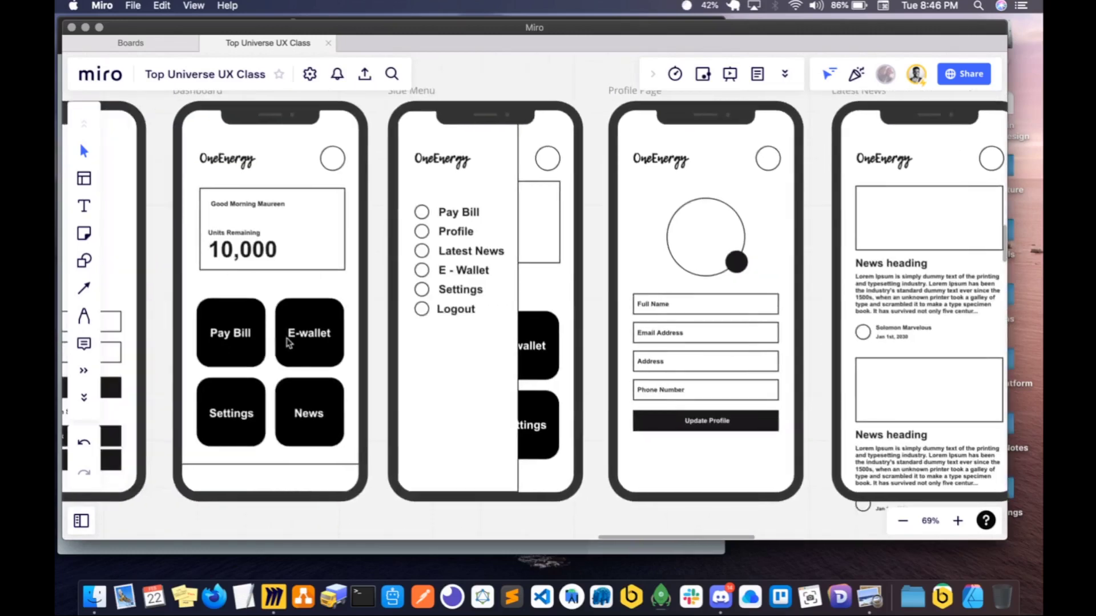
pyautogui.hscroll(5, 416, 360)
pyautogui.hscroll(15, 416, 360)
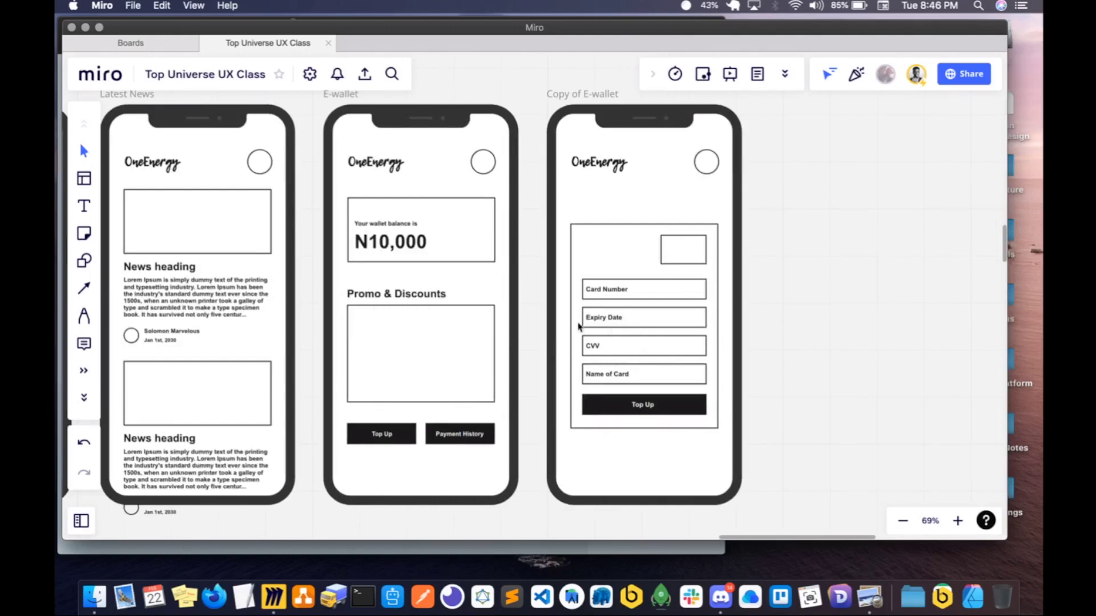
pyautogui.hscroll(2, 608, 306)
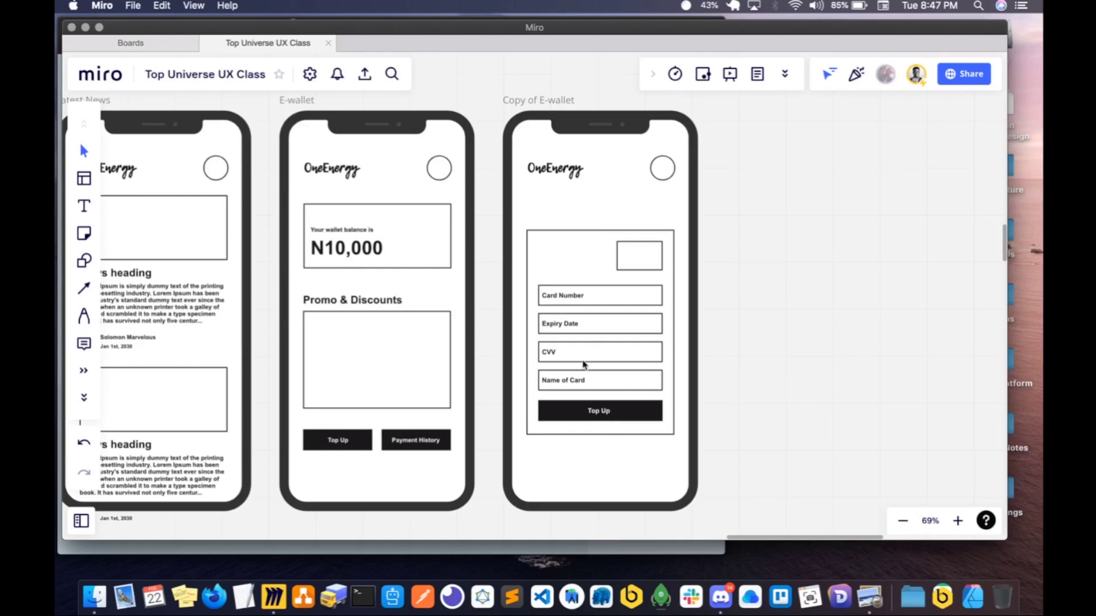
pyautogui.scroll(-5, 583, 365)
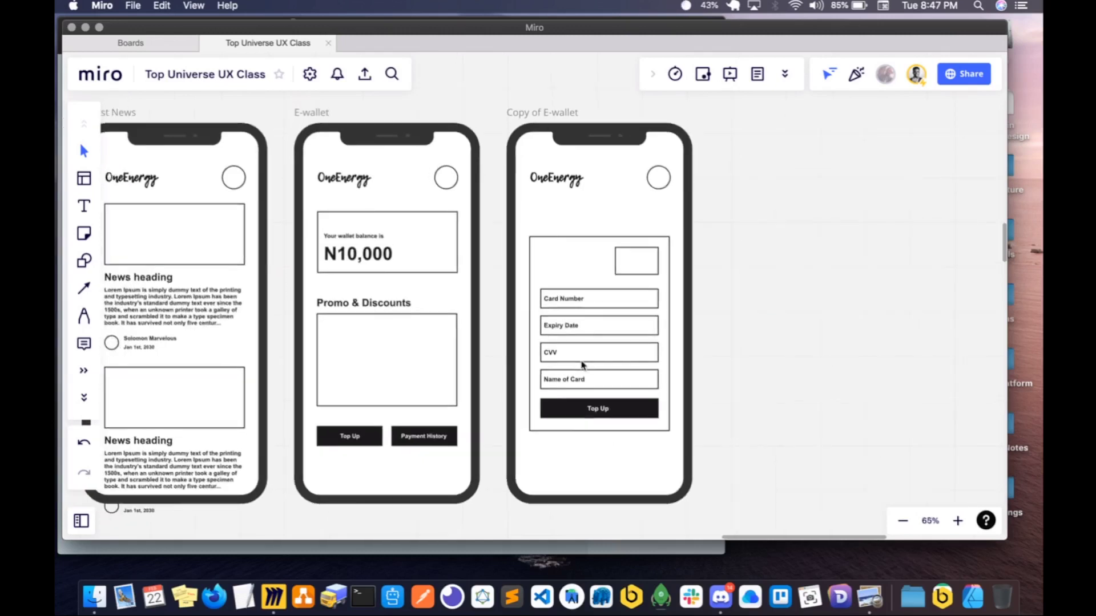
# - Move the whole row of OneEnergy phone screens up the board, closer to the Recruitment System diagram
pyautogui.moveTo(364, 167); pyautogui.dragTo(724, 503)
pyautogui.hscroll(-5, 746, 501)
pyautogui.scroll(-3, 745, 505)
pyautogui.scroll(-5, 745, 505)
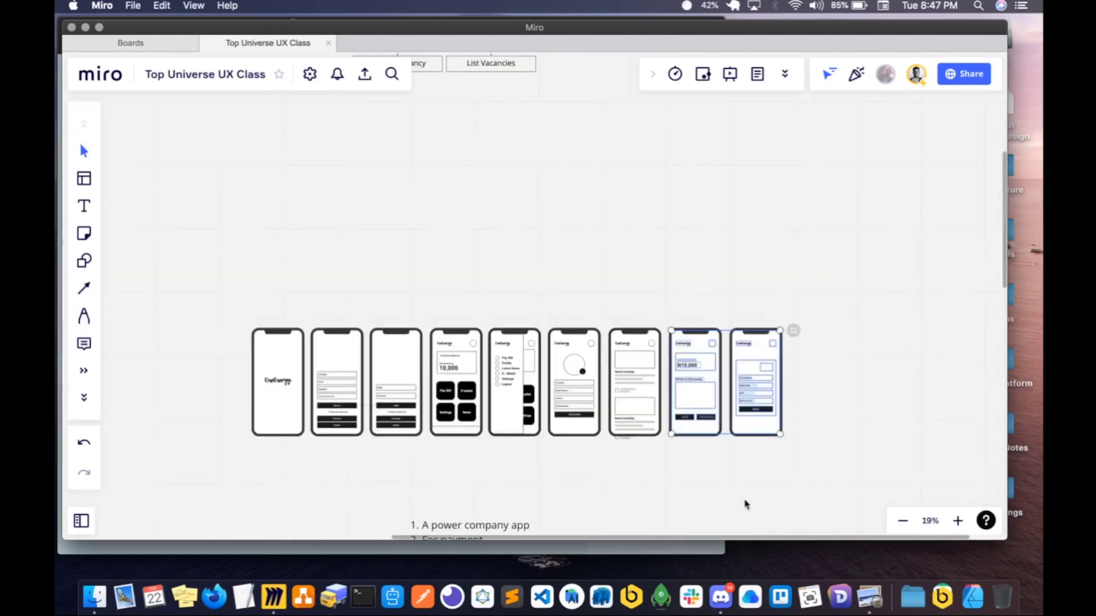
pyautogui.moveTo(262, 232); pyautogui.dragTo(854, 419)
pyautogui.scroll(2, 854, 403)
pyautogui.hscroll(-2, 854, 403)
pyautogui.moveTo(593, 403); pyautogui.dragTo(586, 285)
pyautogui.scroll(2, 779, 321)
pyautogui.hscroll(1, 779, 321)
pyautogui.scroll(3, 779, 322)
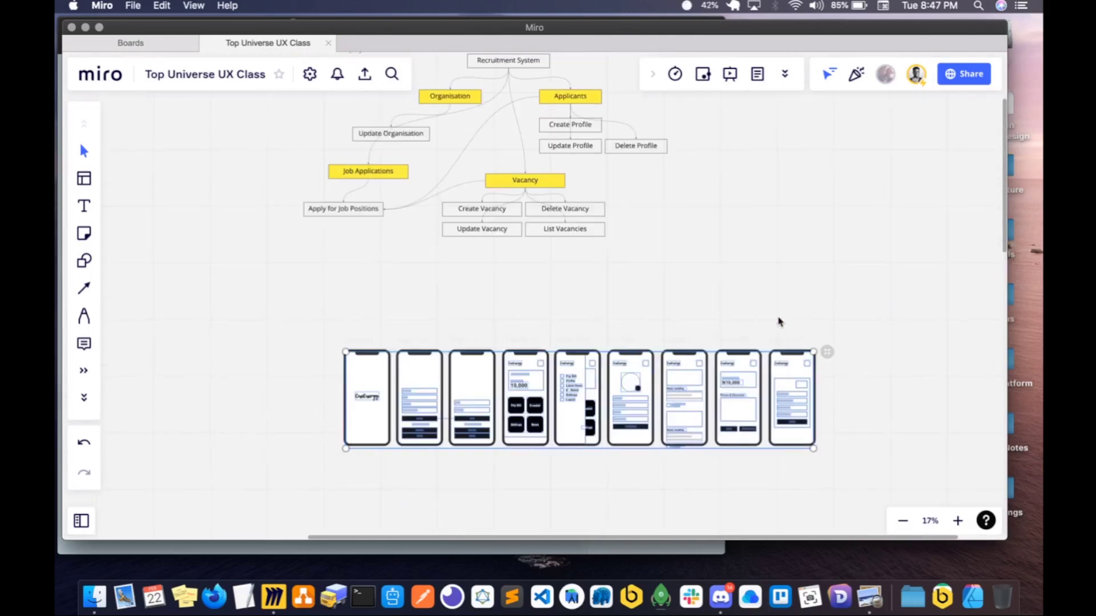
pyautogui.scroll(8, 779, 321)
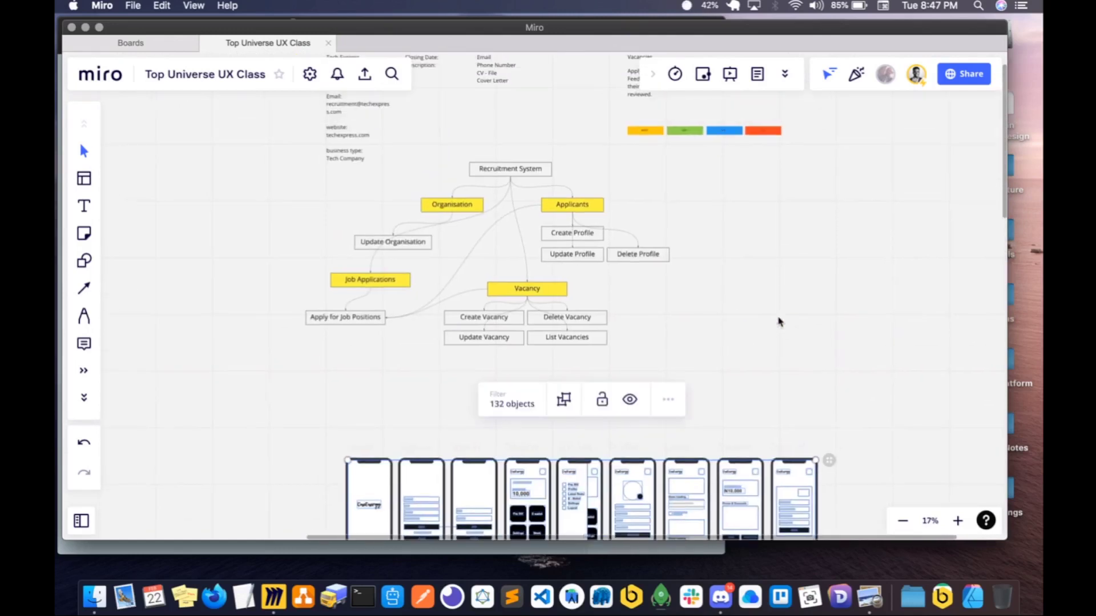
pyautogui.moveTo(271, 113); pyautogui.dragTo(825, 479)
pyautogui.scroll(-15, 816, 440)
pyautogui.scroll(2, 734, 350)
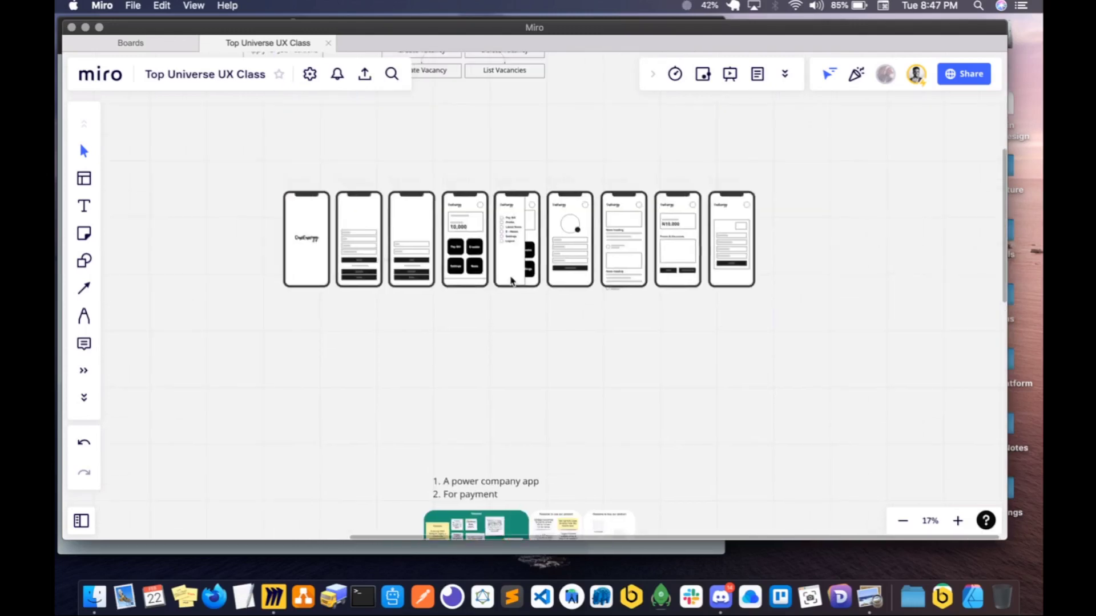
# - Move the E-wallet and Copy of E-wallet screens into a second row, starting beneath the Splash Screen
pyautogui.moveTo(244, 181); pyautogui.dragTo(856, 368)
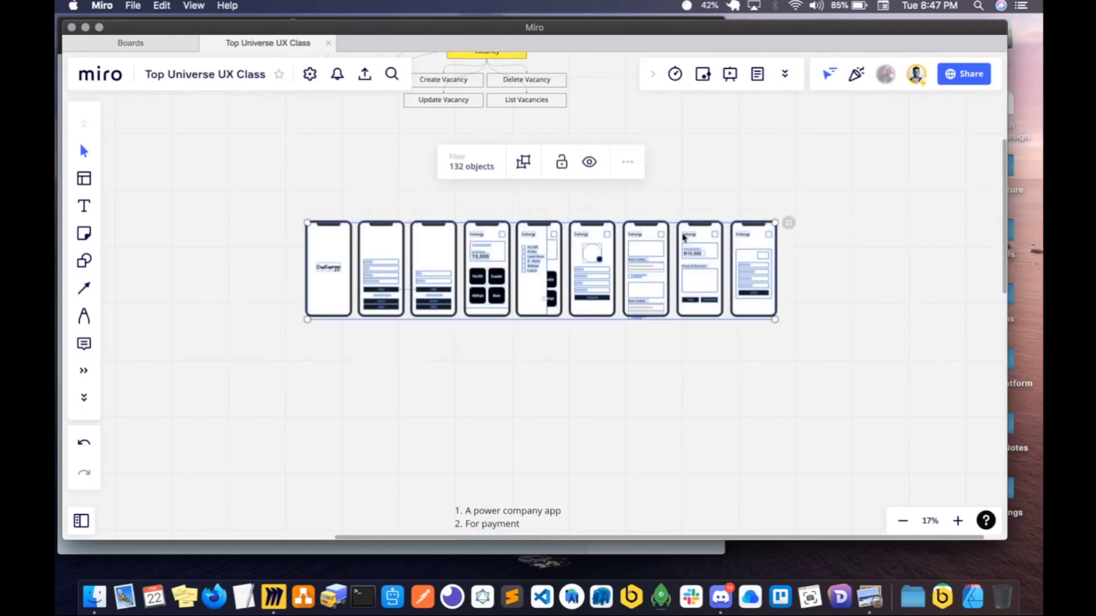
pyautogui.moveTo(667, 195); pyautogui.dragTo(809, 353)
pyautogui.moveTo(687, 210); pyautogui.dragTo(315, 345)
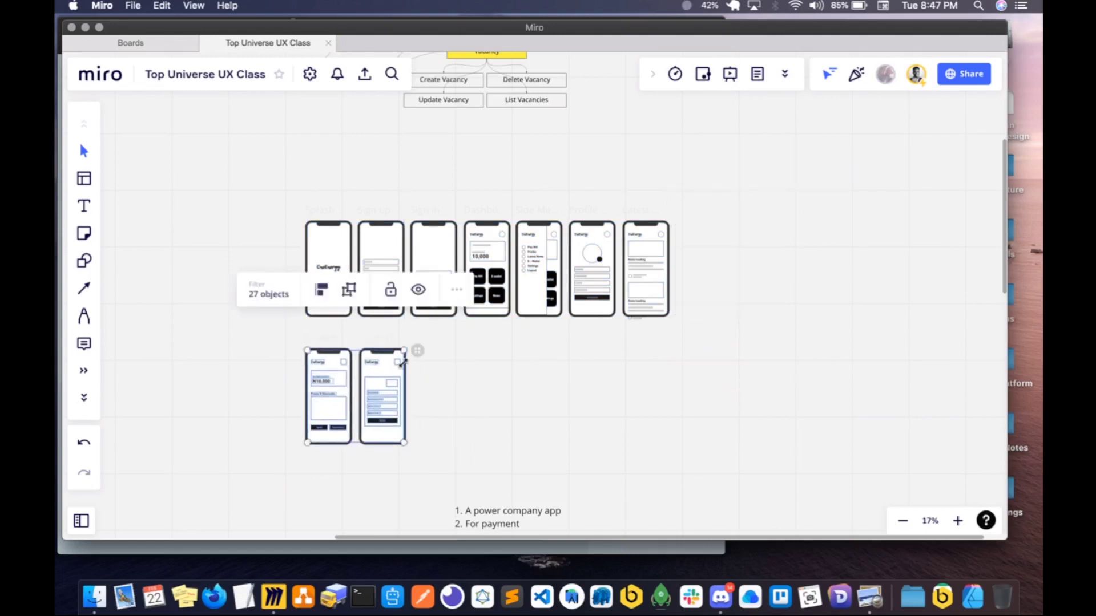
pyautogui.scroll(4, 403, 363)
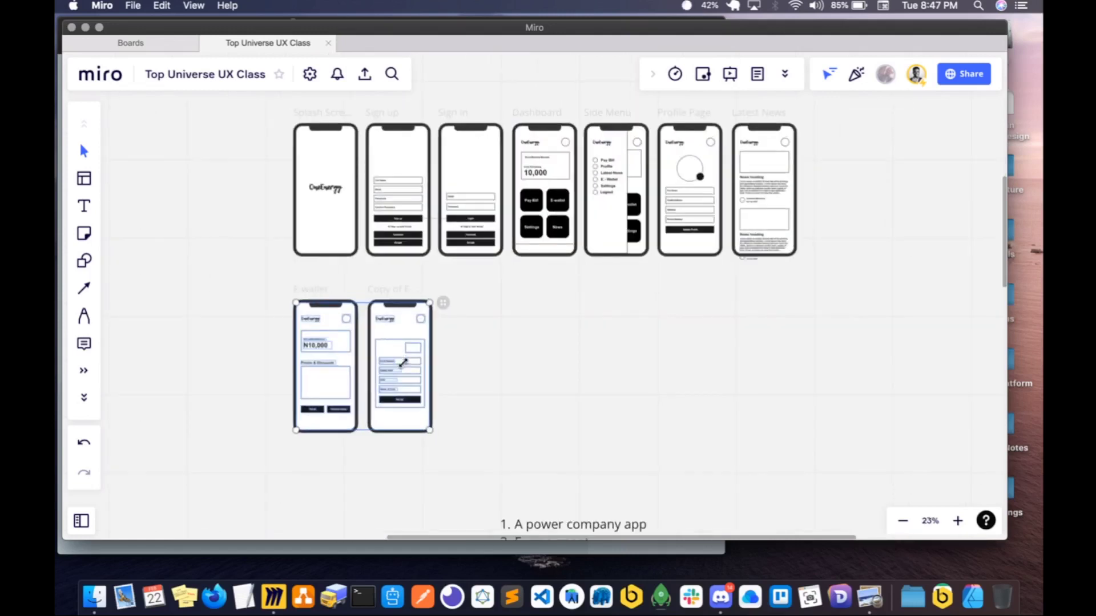
pyautogui.scroll(2, 402, 363)
pyautogui.click(494, 366)
pyautogui.scroll(2, 492, 365)
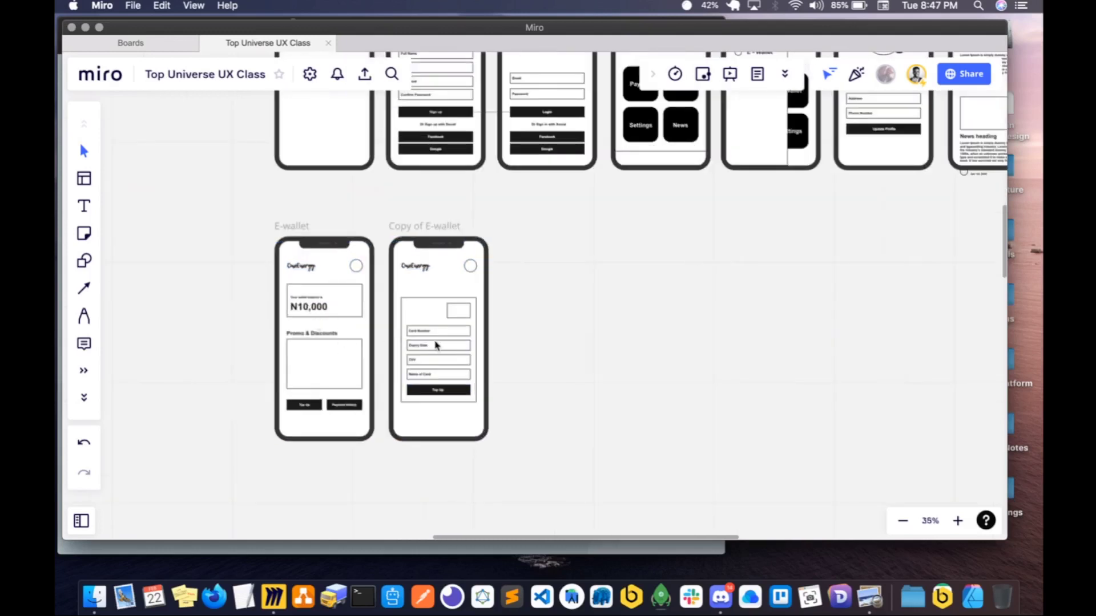
# - Duplicate the Copy of E-wallet screen and rename the original card-form screen "Topup modal"
pyautogui.click(434, 232)
pyautogui.press('super+d')
pyautogui.doubleClick(422, 229)
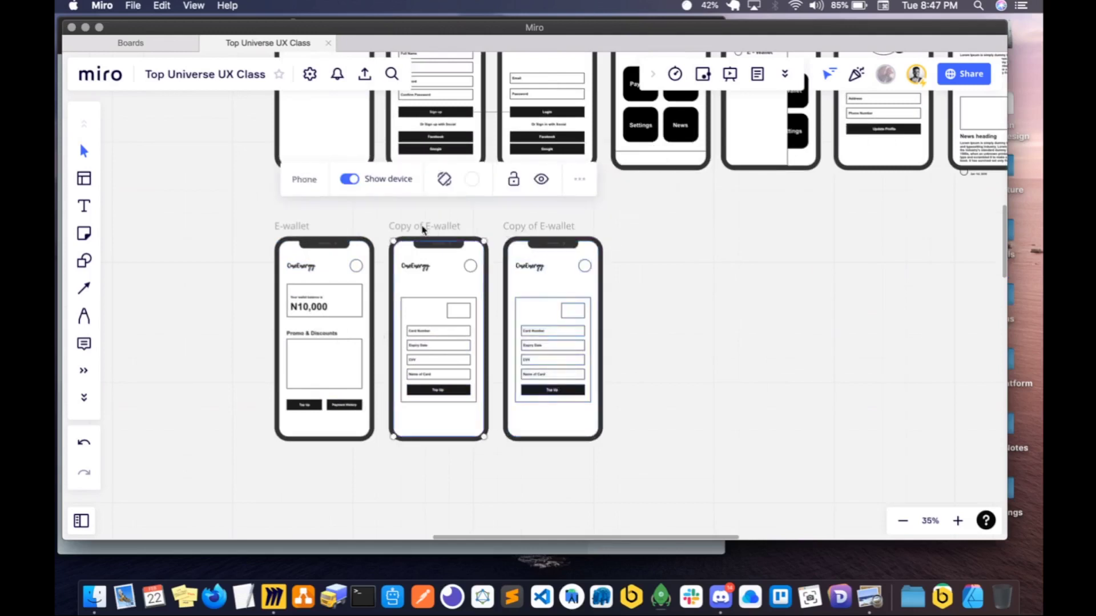
pyautogui.press('super+a')
pyautogui.write('Topup modal')
pyautogui.click(716, 208)
# - Rename the new duplicate of the card-form screen "Successful"
pyautogui.click(544, 227)
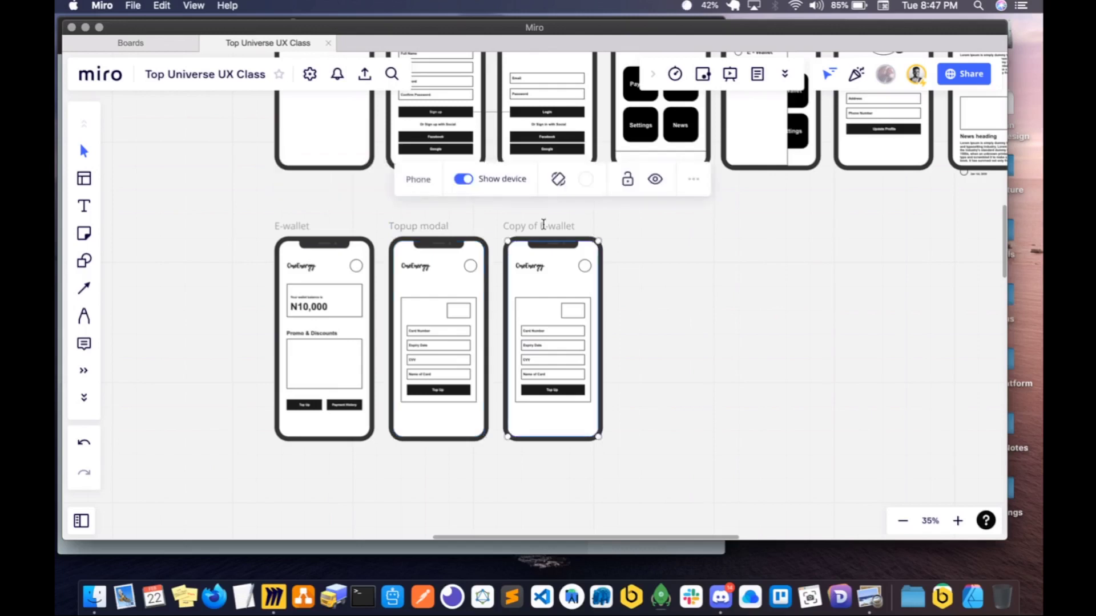
pyautogui.doubleClick(544, 224)
pyautogui.press('super+a')
pyautogui.write('Successful')
pyautogui.click(683, 311)
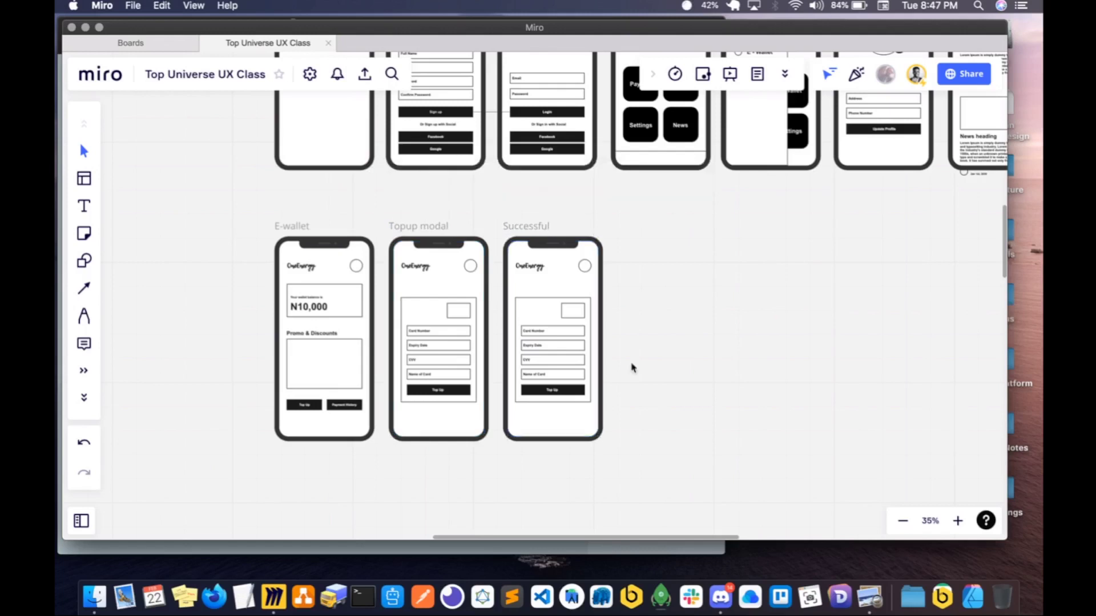
# - Shift the Successful screen farther along the row and duplicate the Topup modal screen into the gap before it
pyautogui.scroll(3, 632, 367)
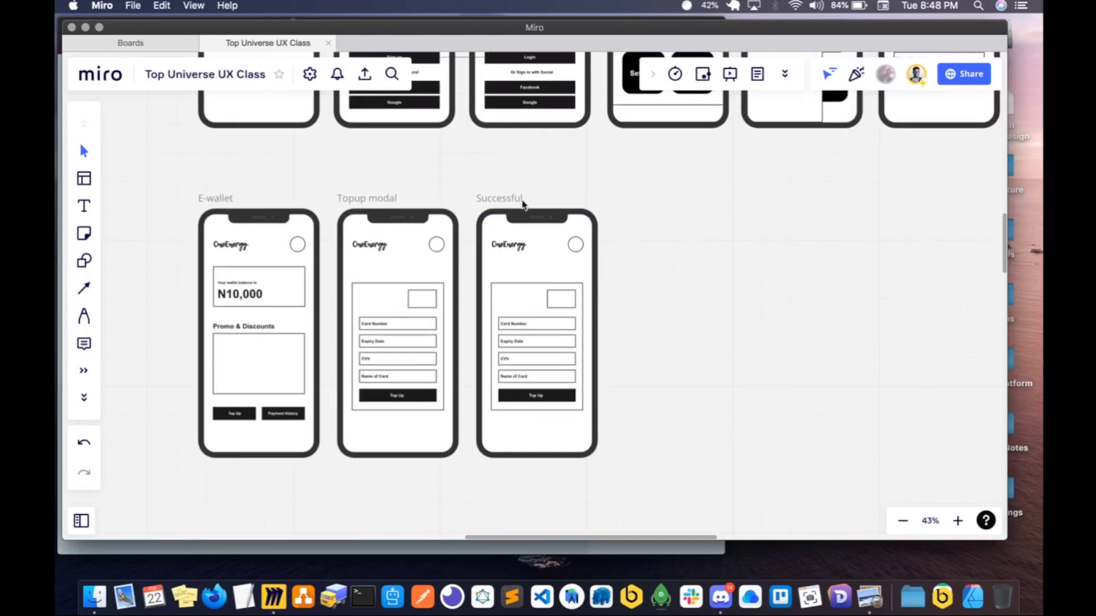
pyautogui.click(504, 198)
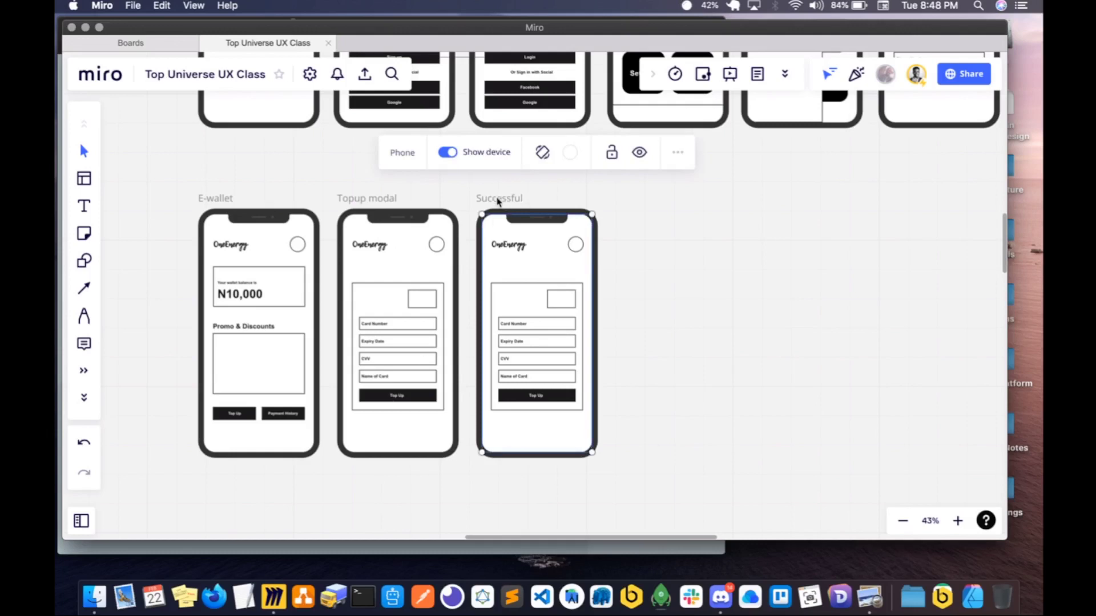
pyautogui.moveTo(498, 200); pyautogui.dragTo(628, 201)
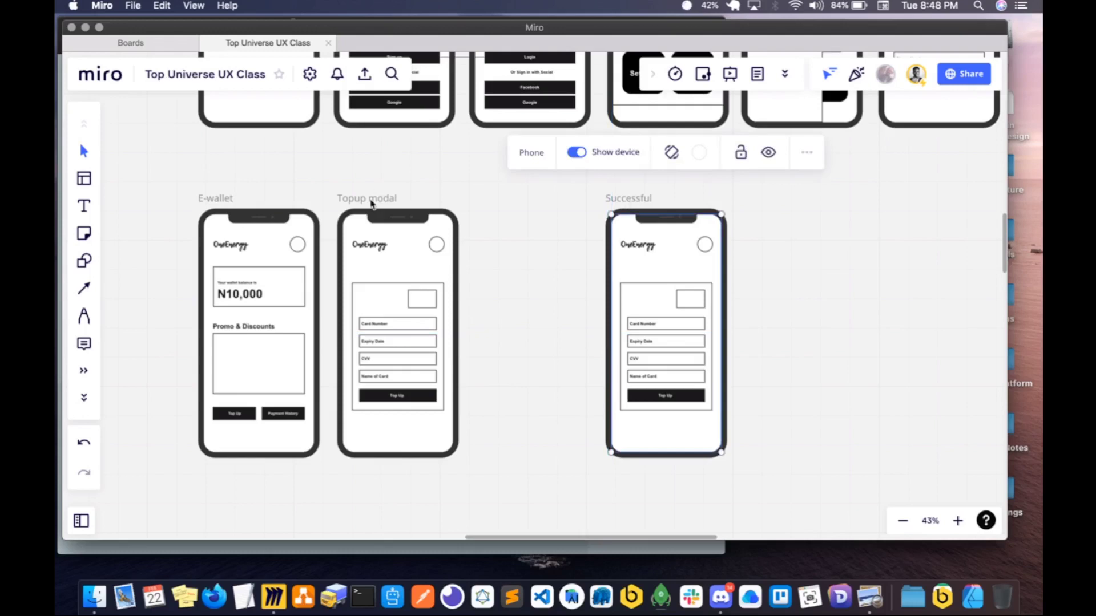
pyautogui.click(371, 200)
pyautogui.press('super+d')
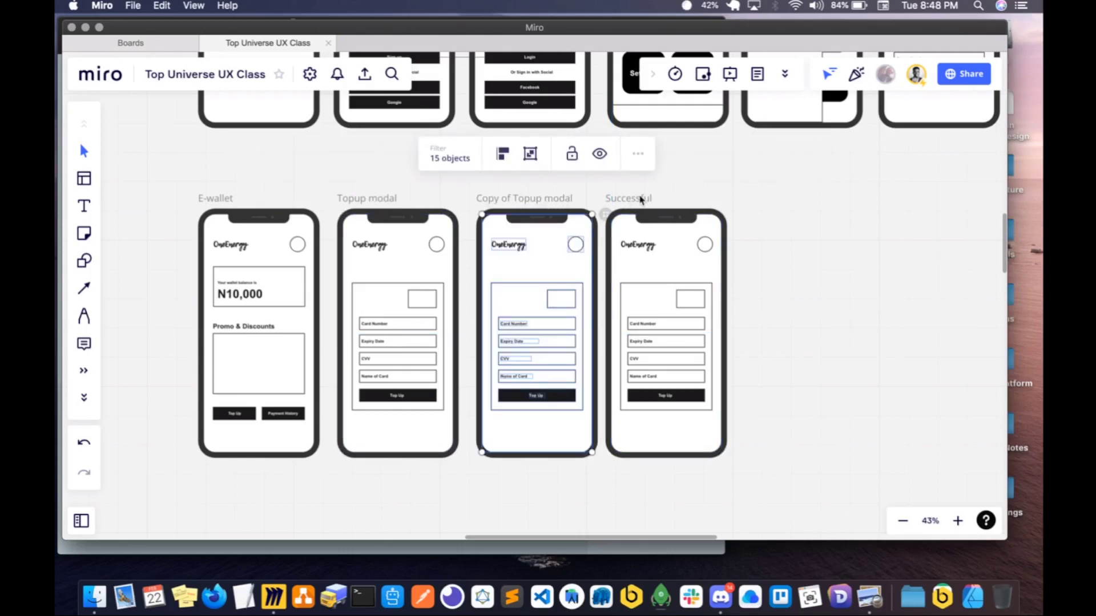
pyautogui.moveTo(640, 199); pyautogui.dragTo(661, 198)
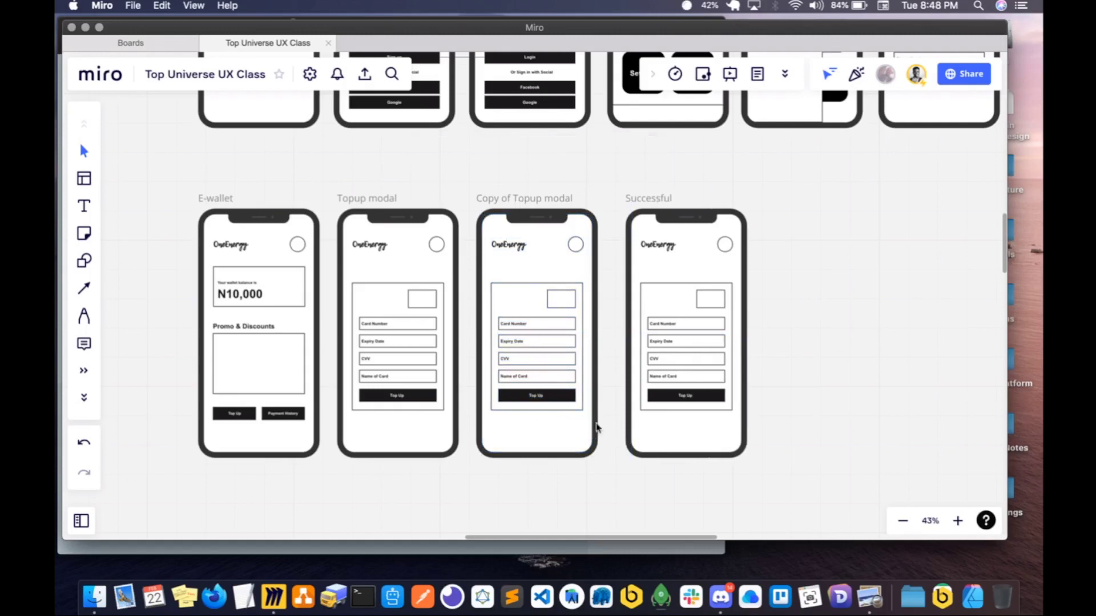
# - Clear the card form from the copied Topup modal screen and add a copy of the small card box, narrowed to a square
pyautogui.moveTo(612, 422); pyautogui.dragTo(487, 276)
pyautogui.press('Delete')
pyautogui.click(432, 296)
pyautogui.press('super+d')
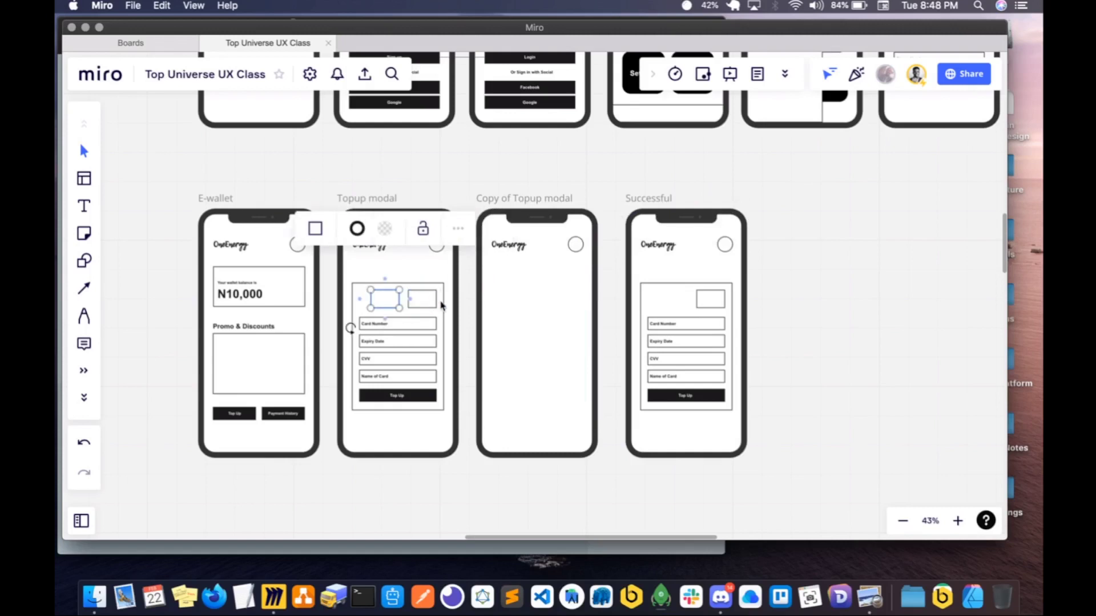
pyautogui.moveTo(391, 301); pyautogui.dragTo(515, 303)
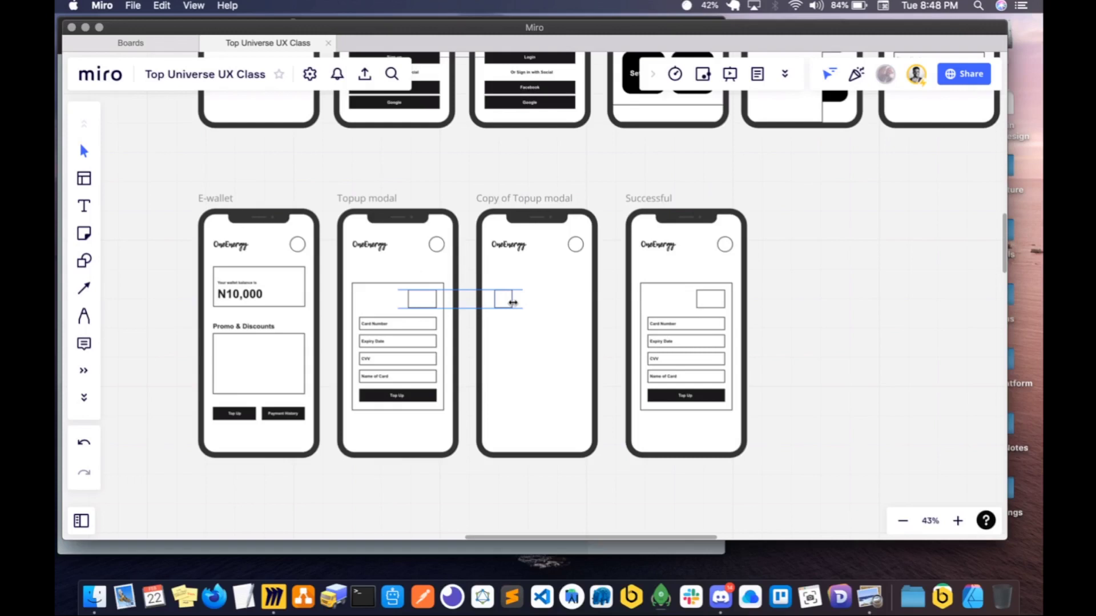
# - Raise the square below the logo on the copied Topup modal screen and duplicate it into a row of four
pyautogui.scroll(5, 513, 304)
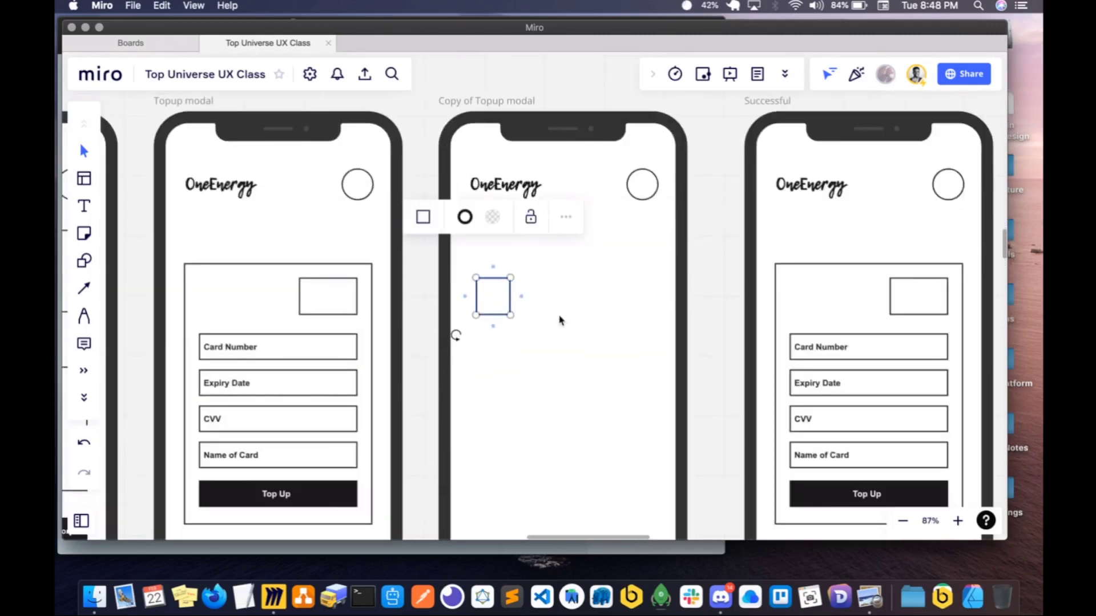
pyautogui.click(559, 313)
pyautogui.click(489, 298)
pyautogui.moveTo(489, 283); pyautogui.dragTo(489, 280)
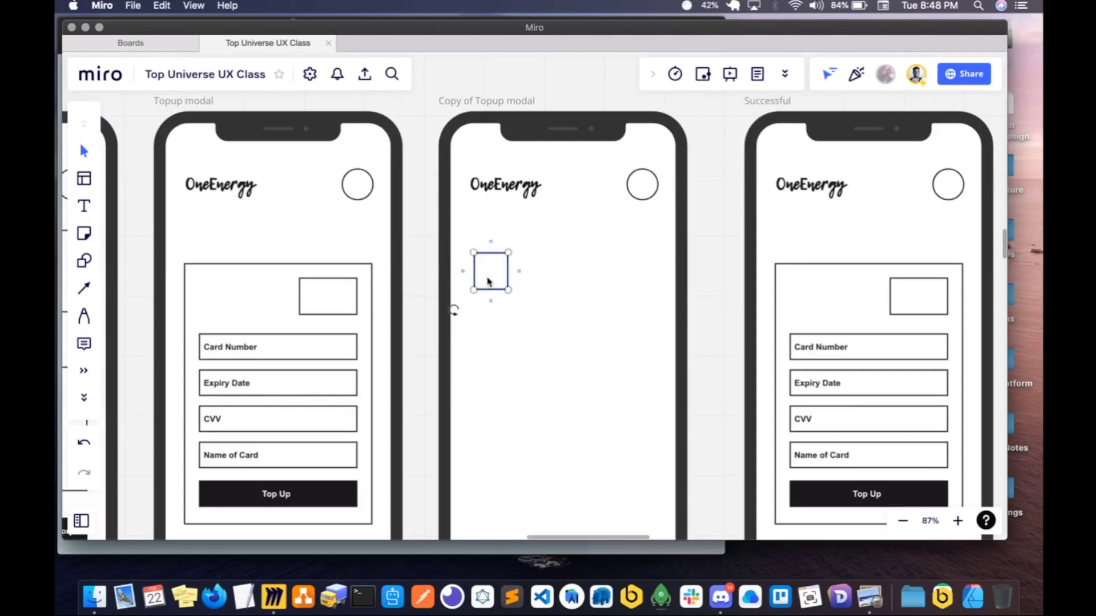
pyautogui.hotkey('ctrl', 'd')
pyautogui.press('super+d')
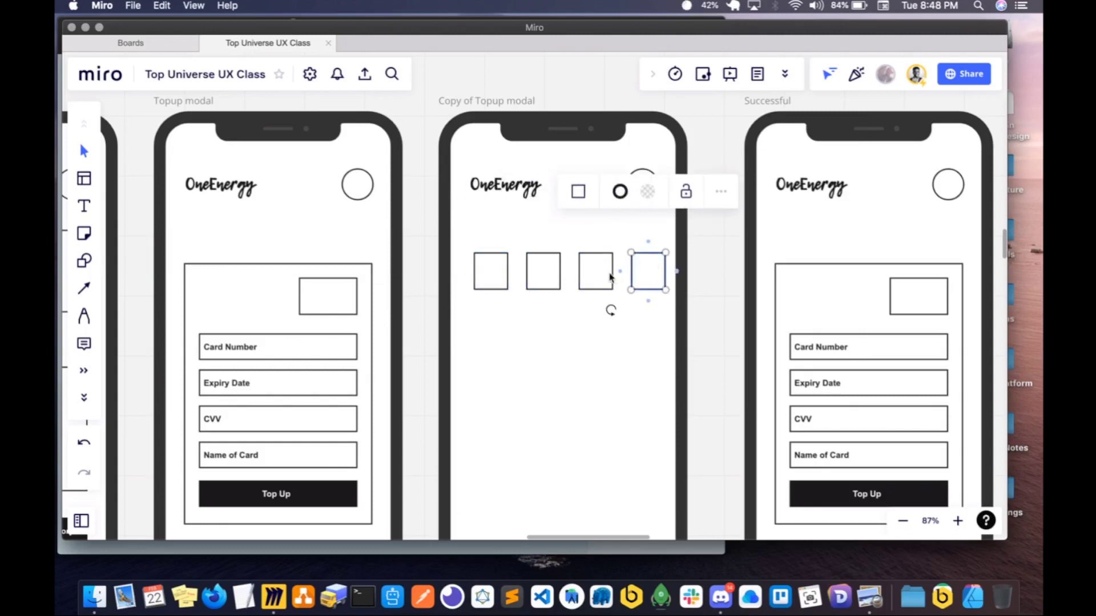
pyautogui.press('Escape')
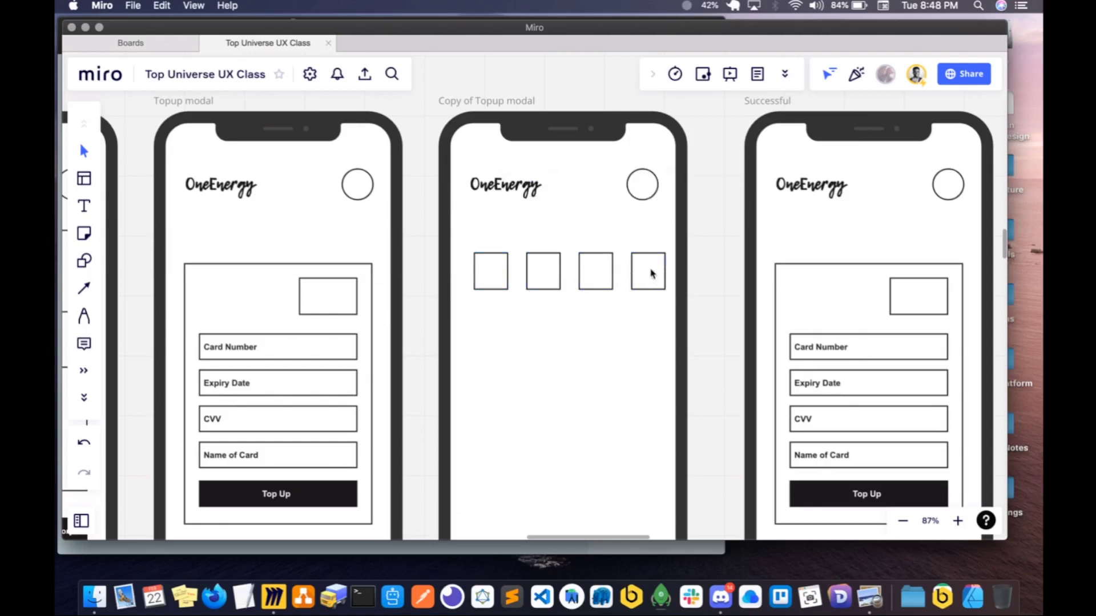
# - Close up the four squares so they sit side by side with small, even gaps
pyautogui.click(651, 272)
pyautogui.moveTo(649, 272); pyautogui.dragTo(588, 274)
pyautogui.click(597, 272)
pyautogui.click(631, 274)
pyautogui.click(533, 274)
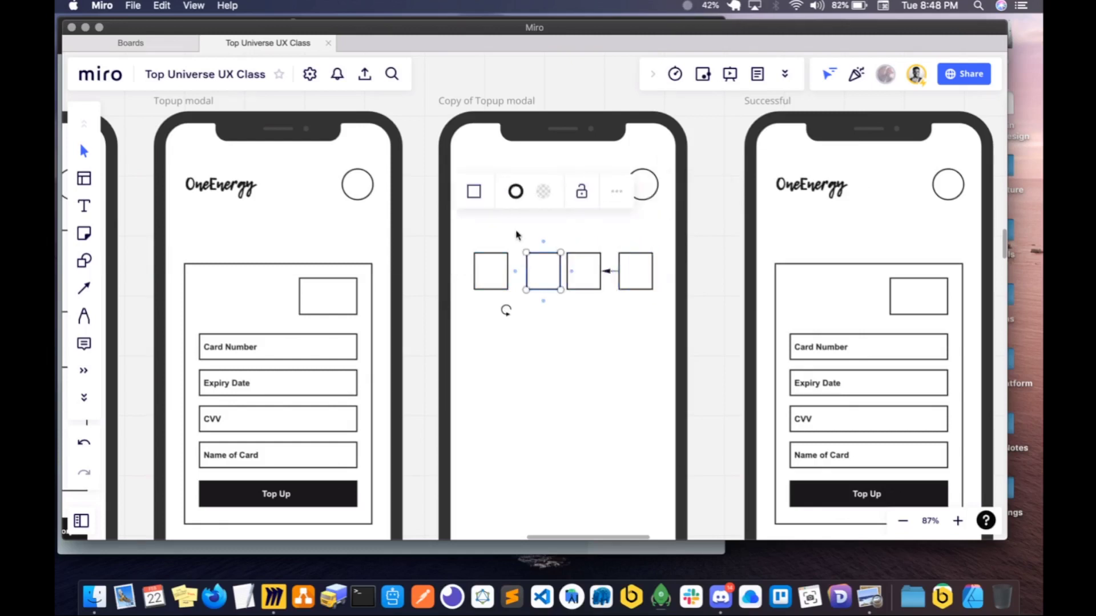
pyautogui.moveTo(515, 231); pyautogui.dragTo(658, 310)
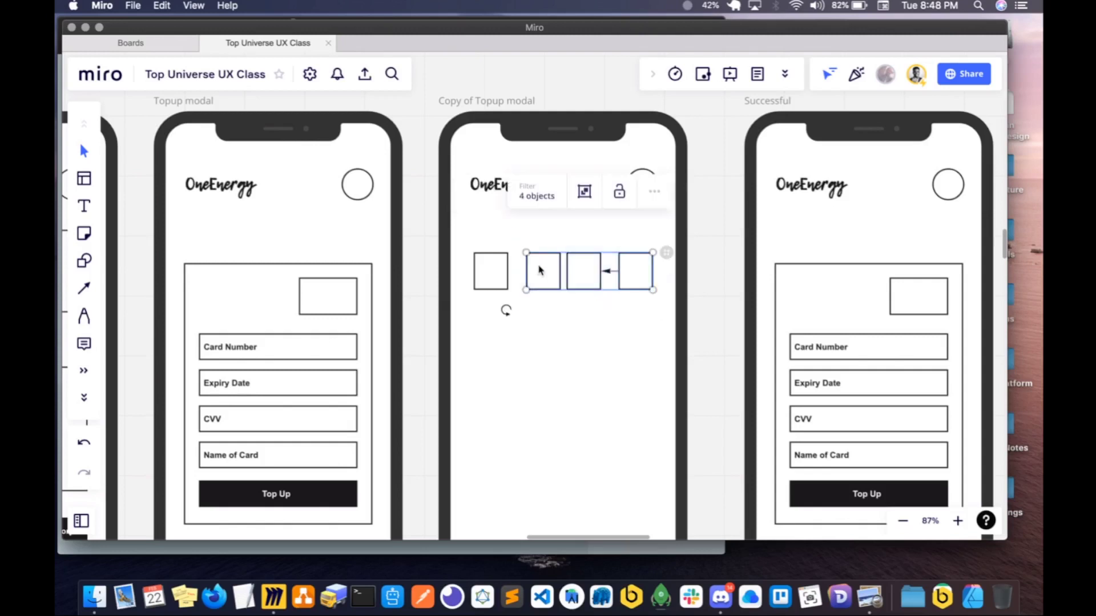
pyautogui.moveTo(547, 270); pyautogui.dragTo(538, 272)
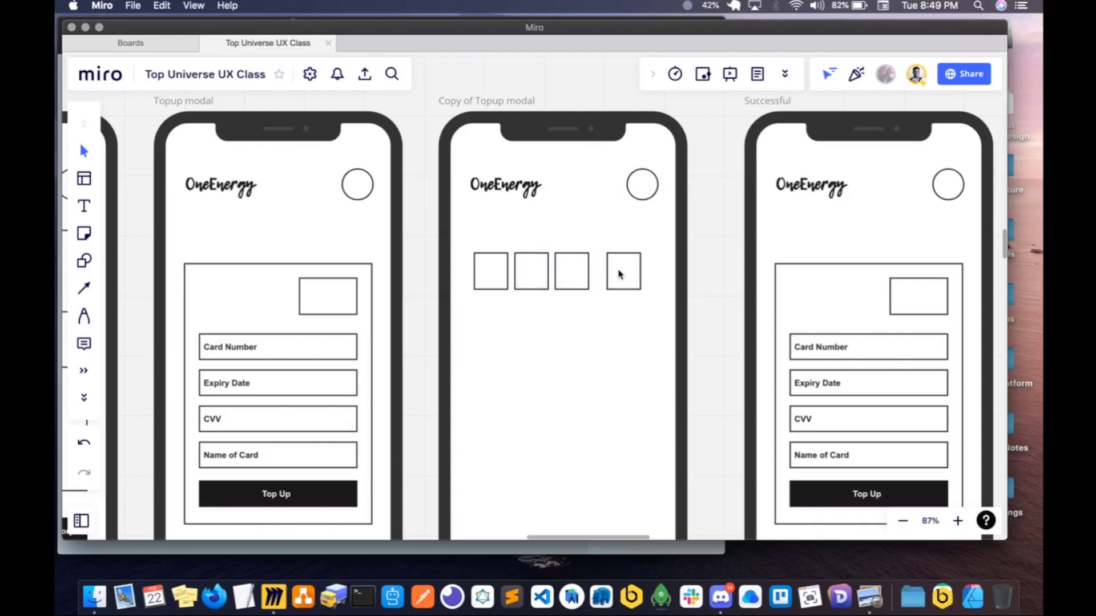
pyautogui.moveTo(621, 272); pyautogui.dragTo(609, 275)
# - Add a fifth square at the end of the row and narrow the whole row to fit inside the phone screen
pyautogui.click(618, 275)
pyautogui.hotkey('ctrl', 'd')
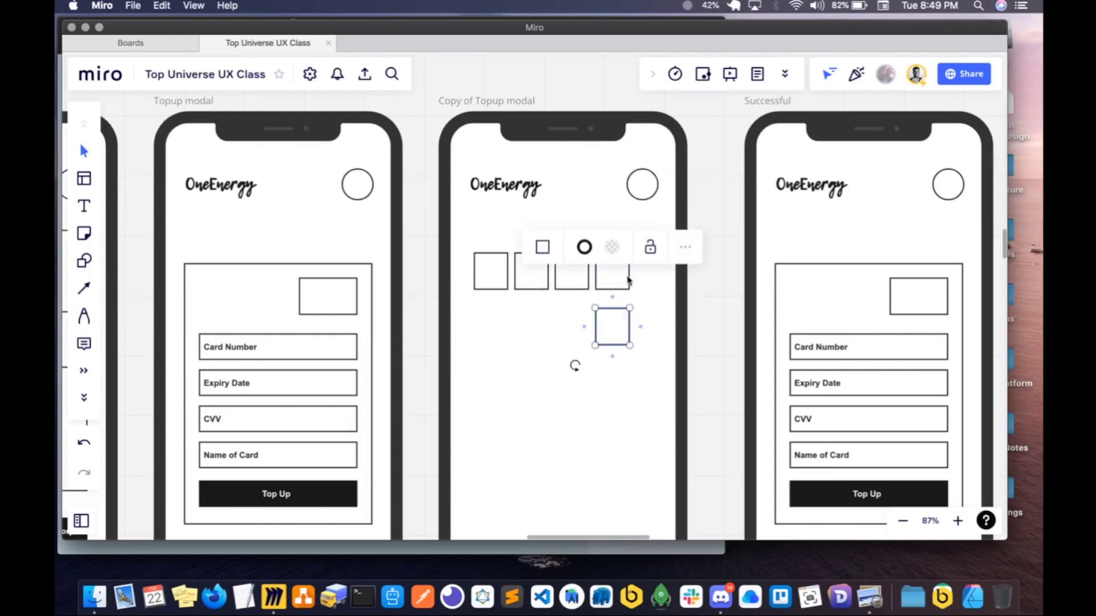
pyautogui.moveTo(628, 281); pyautogui.dragTo(660, 288)
pyautogui.moveTo(464, 236); pyautogui.dragTo(706, 327)
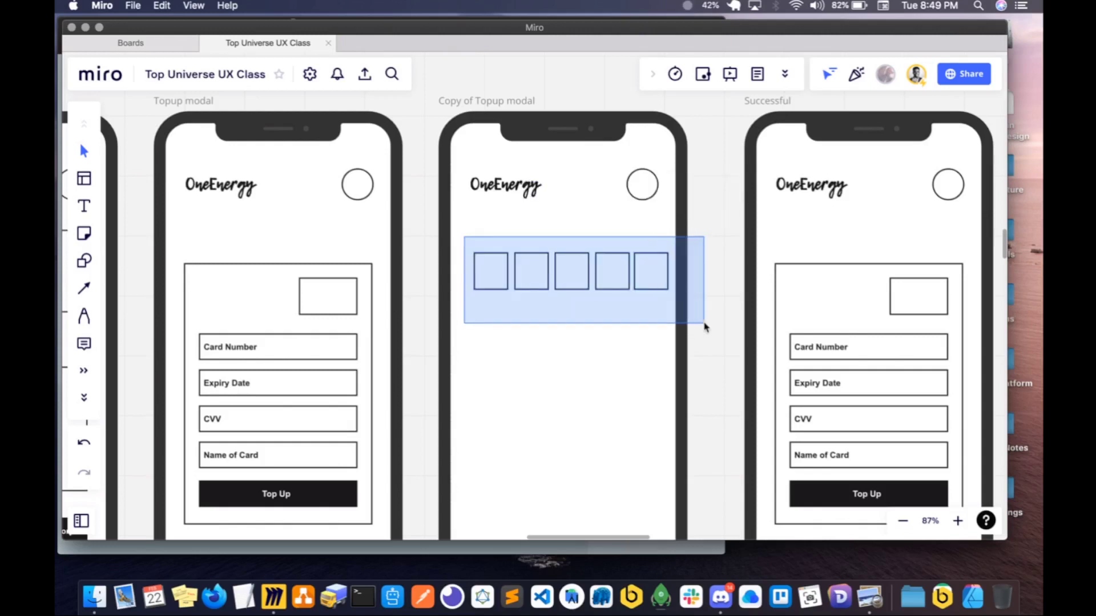
pyautogui.moveTo(570, 274); pyautogui.dragTo(568, 285)
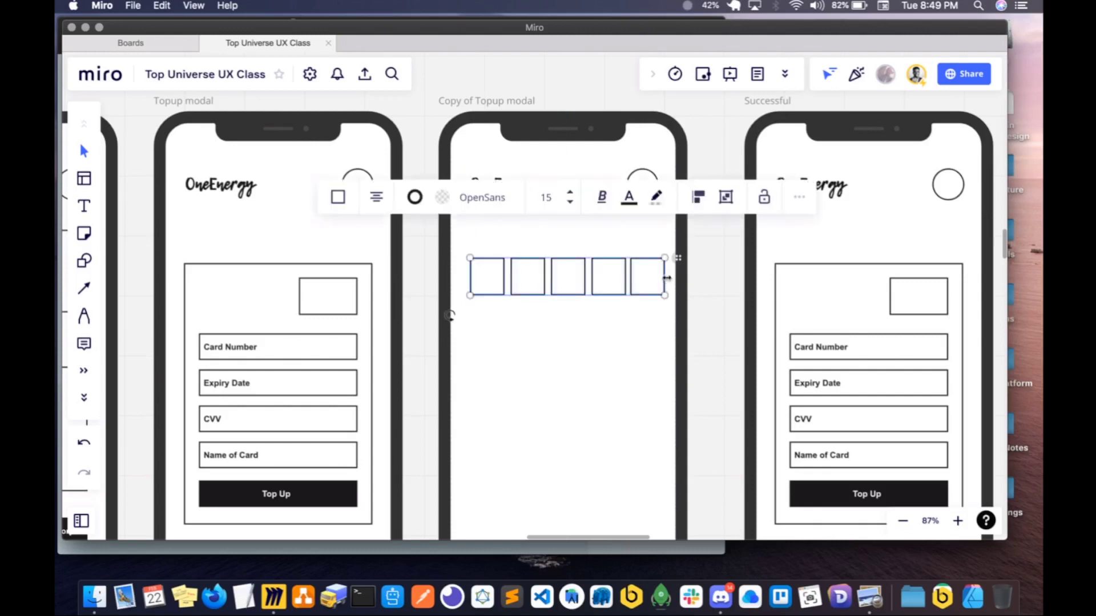
pyautogui.moveTo(665, 284); pyautogui.dragTo(657, 282)
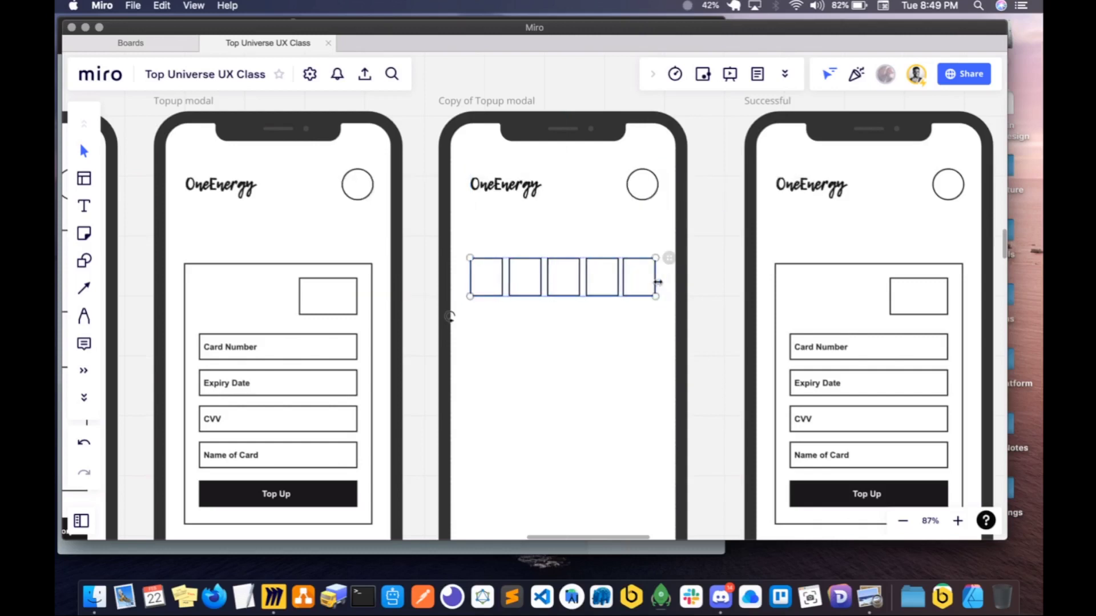
pyautogui.click(627, 364)
# - Copy the Card Number label above the five squares and change its text to "Enter OTP"
pyautogui.click(249, 349)
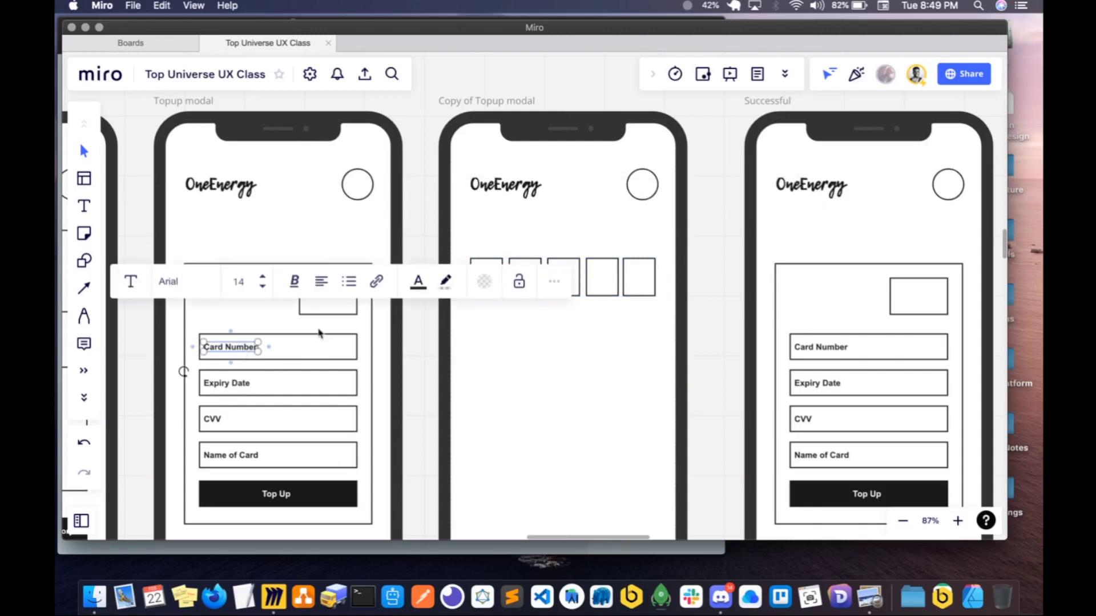
pyautogui.press('super+v')
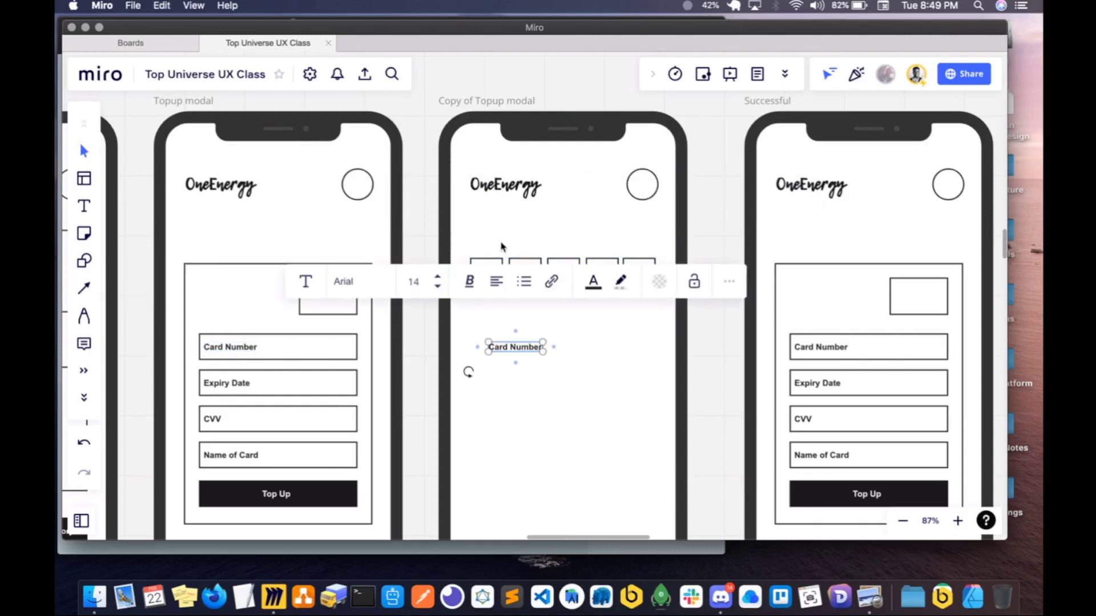
pyautogui.moveTo(500, 337); pyautogui.dragTo(487, 245)
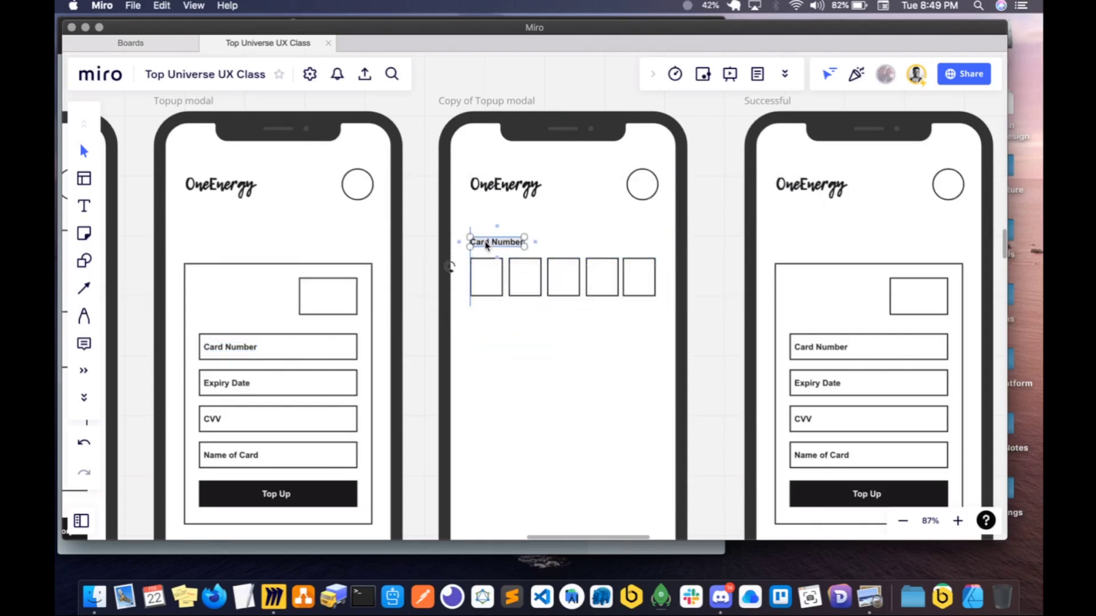
pyautogui.doubleClick(485, 241)
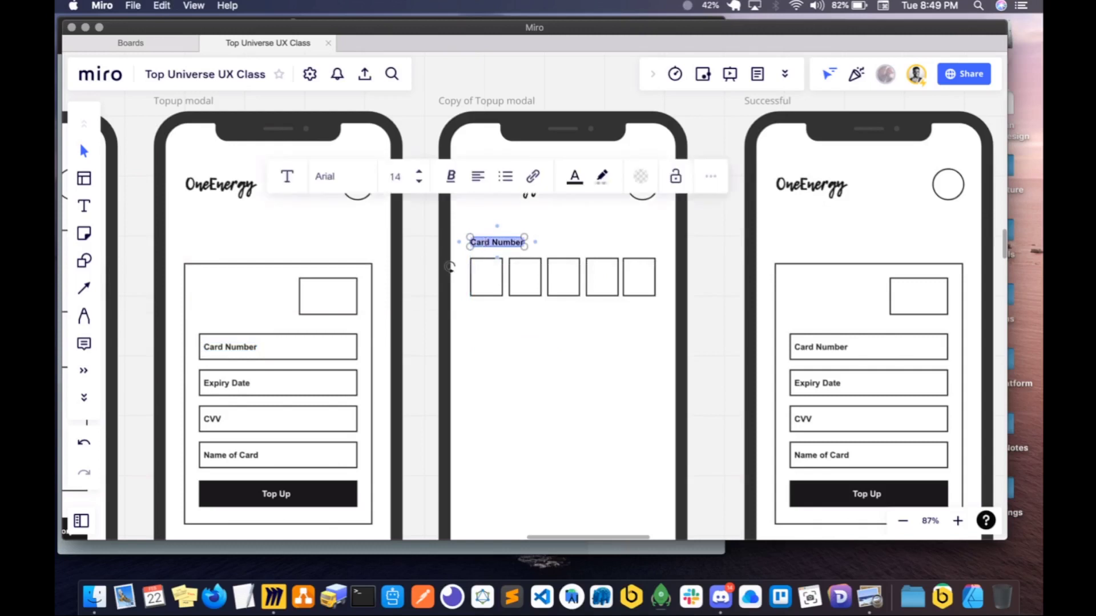
pyautogui.write('Entr')
pyautogui.write('r OTP')
pyautogui.click(643, 425)
# - Place a copy of the black Top Up button shape near the foot of the OTP screen, as wide as the row of squares
pyautogui.scroll(-1, 643, 426)
pyautogui.scroll(-5, 643, 426)
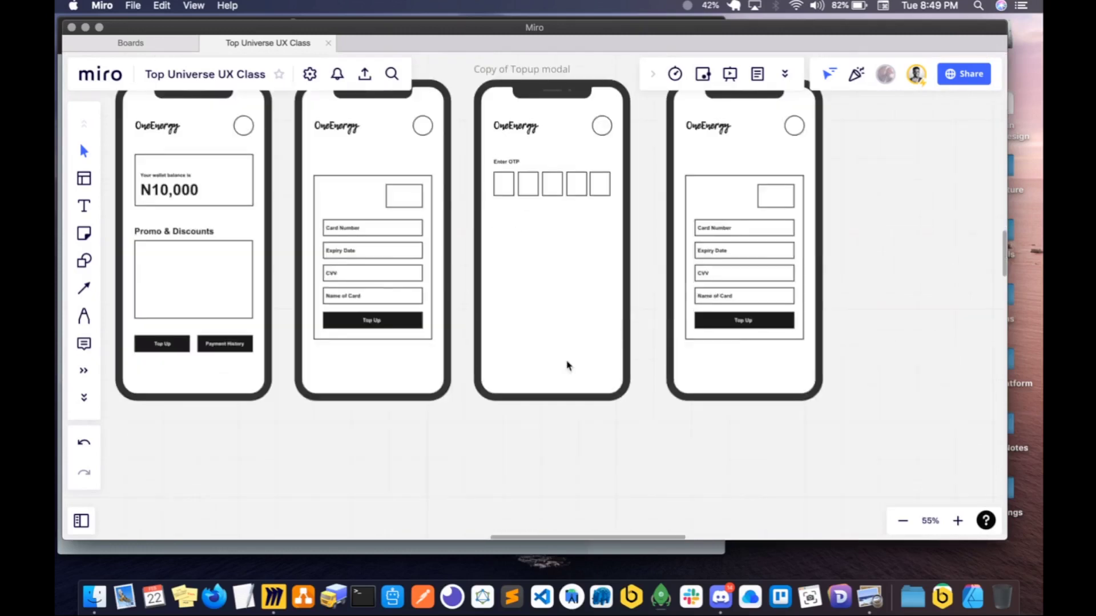
pyautogui.click(393, 323)
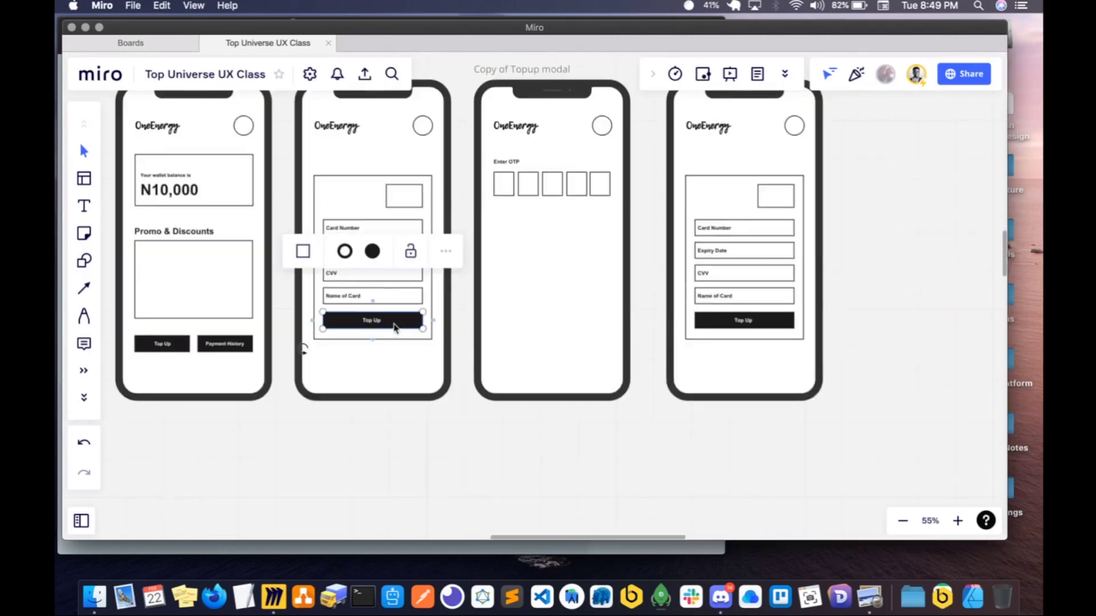
pyautogui.moveTo(393, 322); pyautogui.dragTo(610, 355)
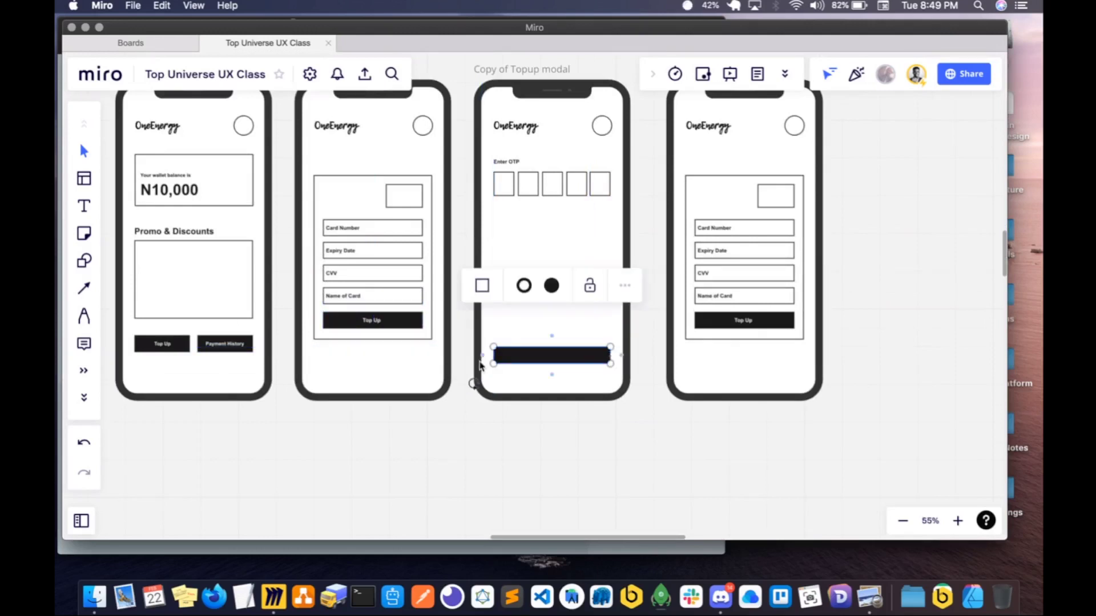
# - Move the Top Up and Payment History buttons with their labels down on the E-wallet screen, level with the OTP screen's black button
pyautogui.hscroll(-2, 506, 385)
pyautogui.scroll(-3, 513, 383)
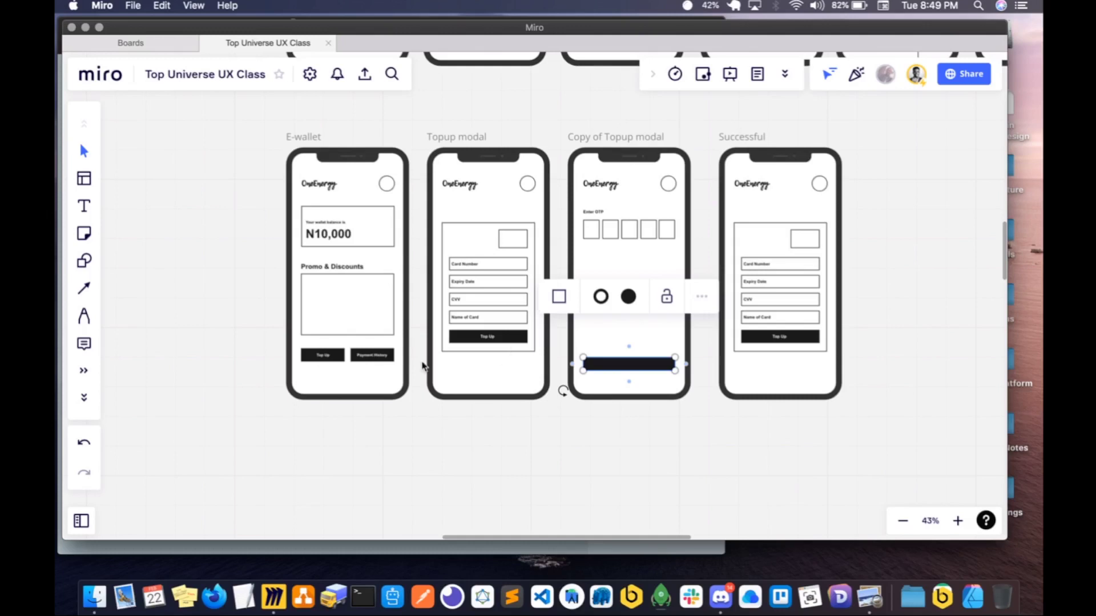
pyautogui.click(337, 359)
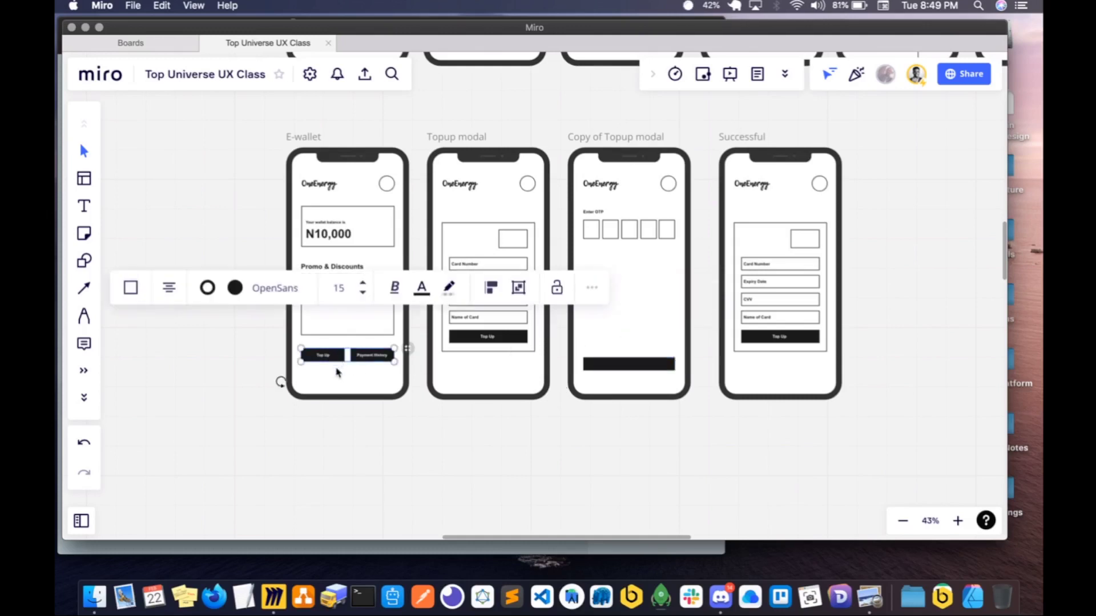
pyautogui.moveTo(337, 360); pyautogui.dragTo(337, 374)
pyautogui.press('super+z')
pyautogui.moveTo(262, 337); pyautogui.dragTo(402, 371)
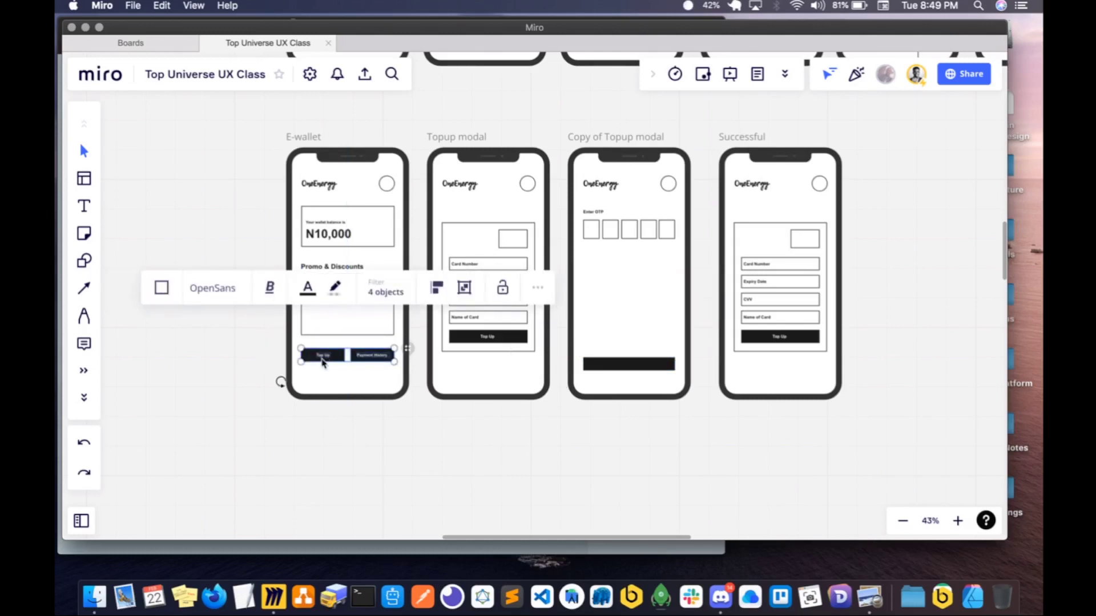
pyautogui.moveTo(321, 359); pyautogui.dragTo(323, 365)
# - Copy the Top Up label from the Topup modal onto the middle of the OTP screen's black button
pyautogui.click(628, 366)
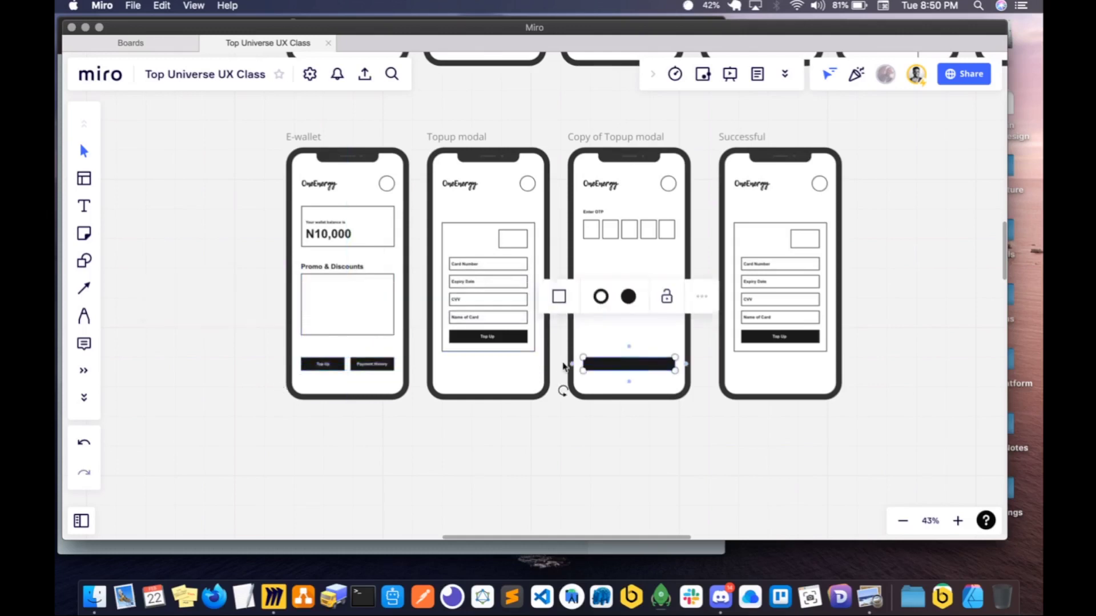
pyautogui.keyDown('shift'); pyautogui.click(485, 338); pyautogui.keyUp('shift')
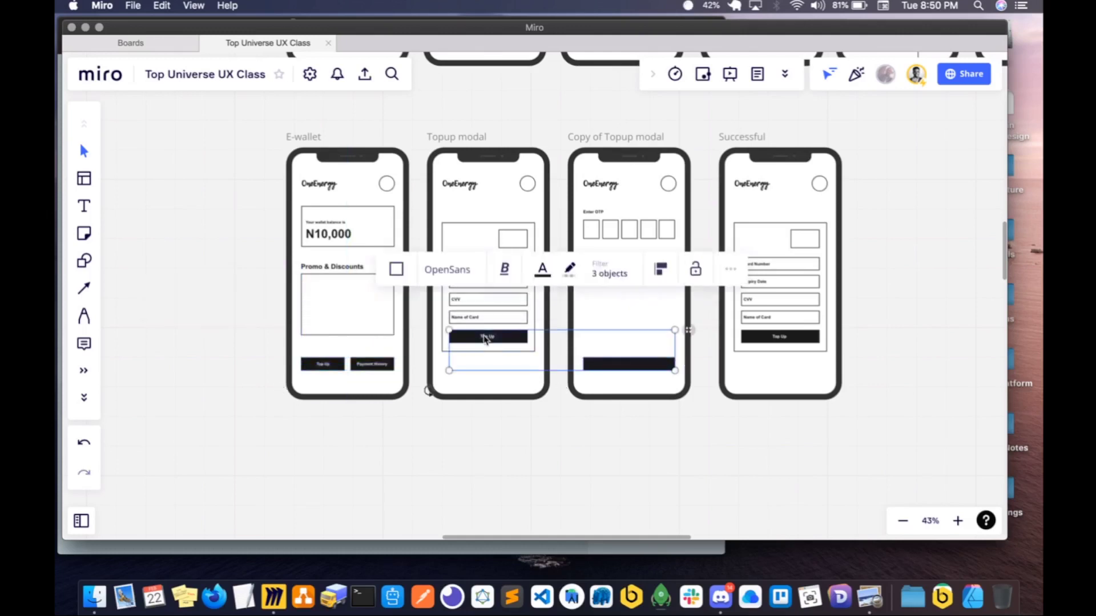
pyautogui.doubleClick(487, 337)
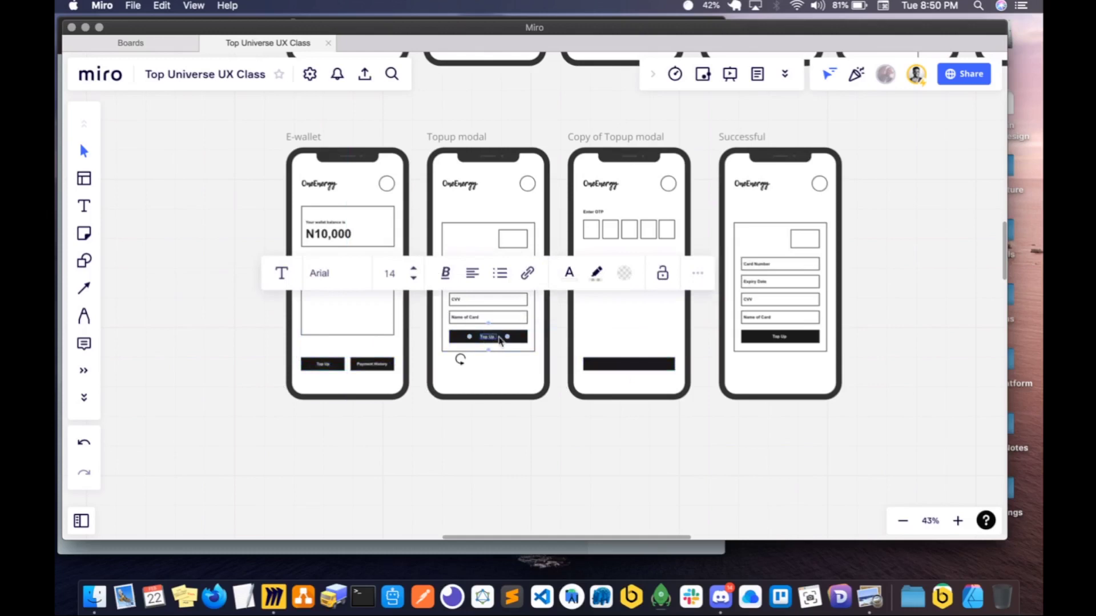
pyautogui.press('super+a')
pyautogui.click(630, 367)
pyautogui.press('super+v')
pyautogui.moveTo(625, 343); pyautogui.dragTo(626, 367)
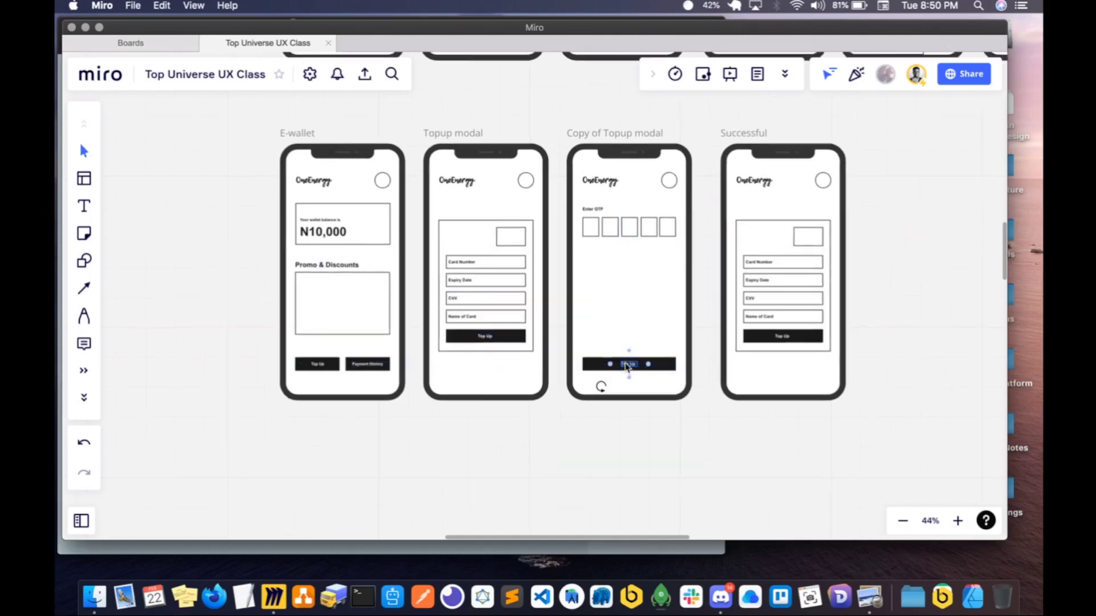
# - Change the copied label to "Complete Transaction", widen it to fit on one line and centre it on the black button
pyautogui.scroll(3, 626, 367)
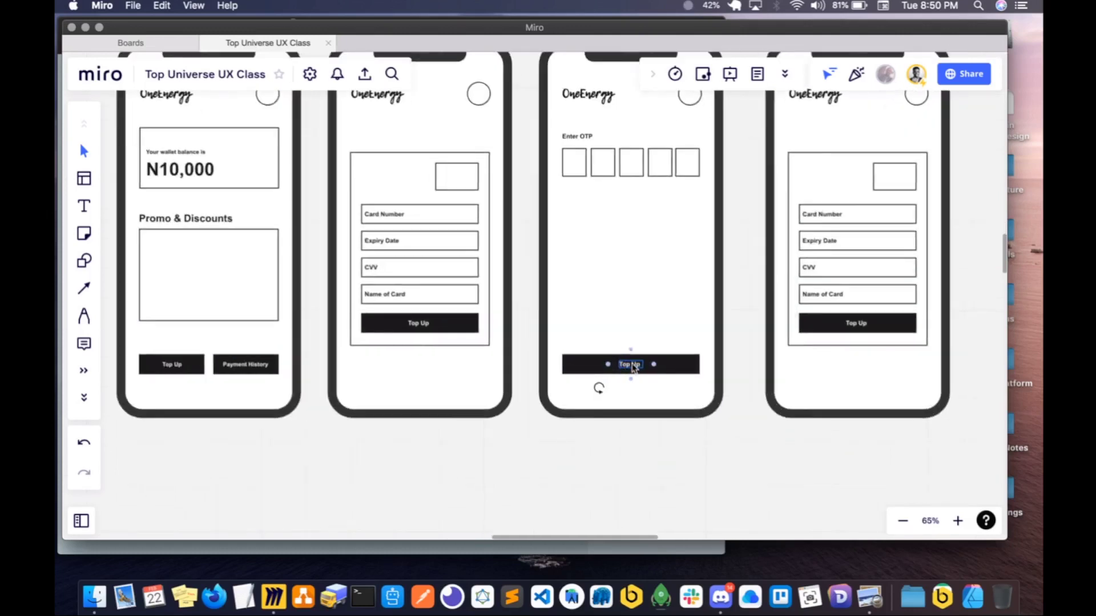
pyautogui.scroll(2, 634, 368)
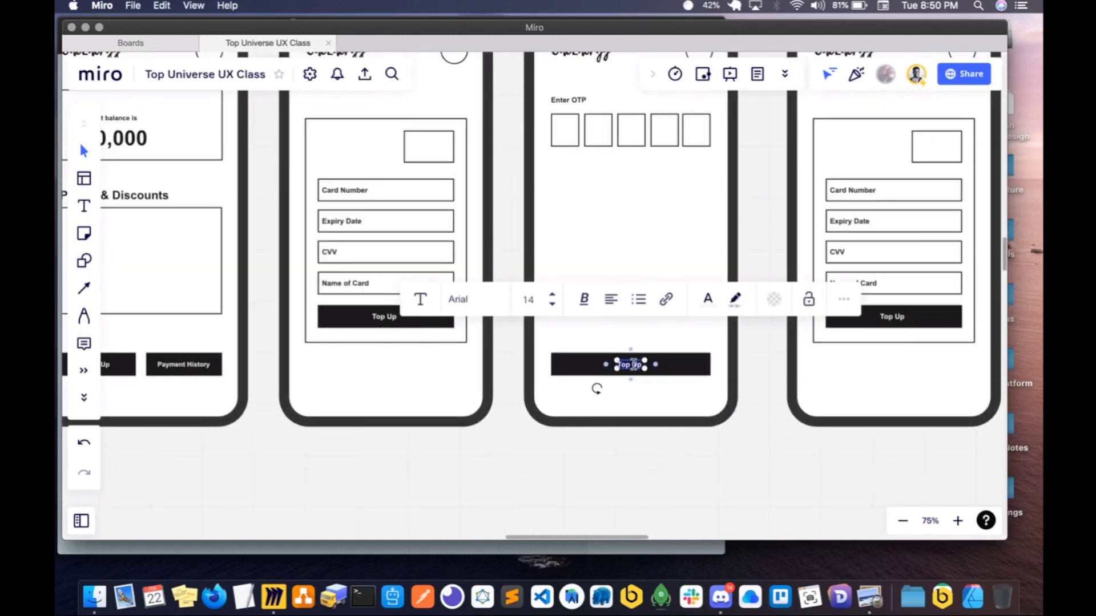
pyautogui.write('ple')
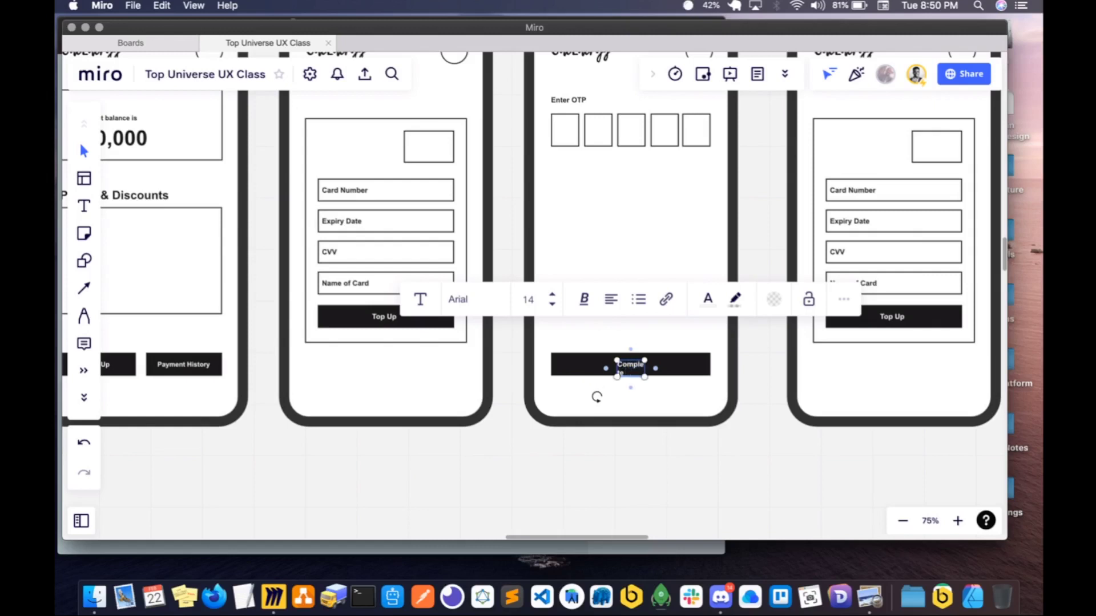
pyautogui.write('te Transaction')
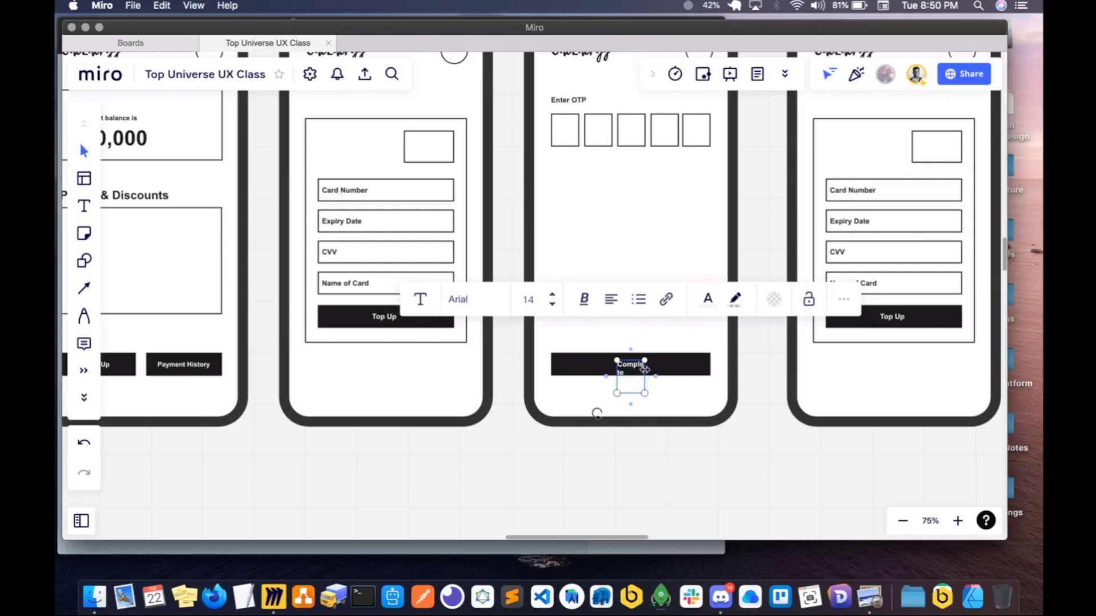
pyautogui.moveTo(645, 369); pyautogui.dragTo(693, 370)
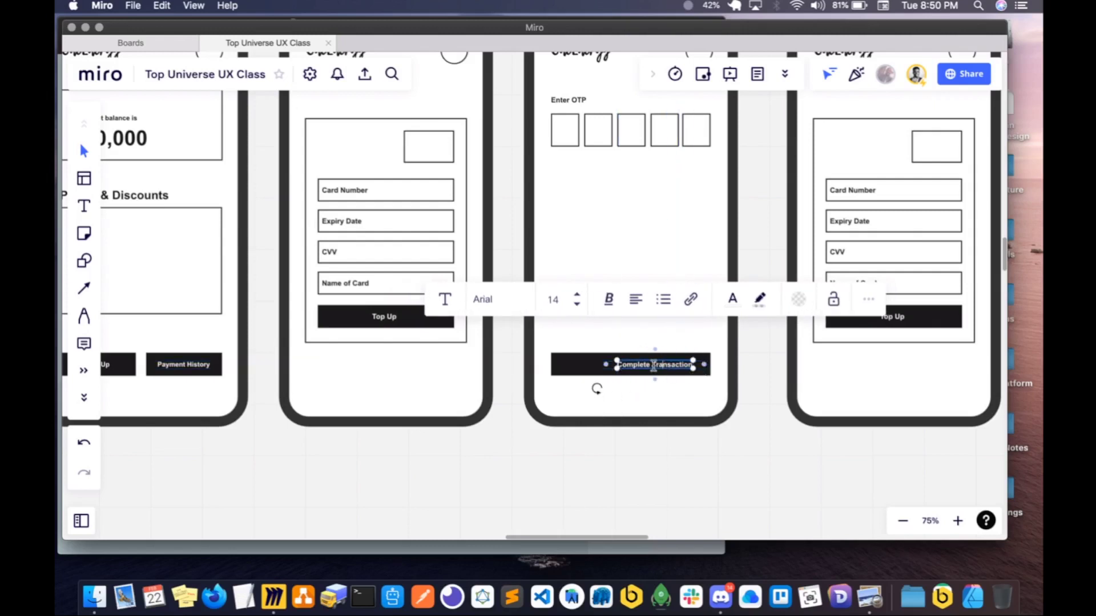
pyautogui.press('Escape')
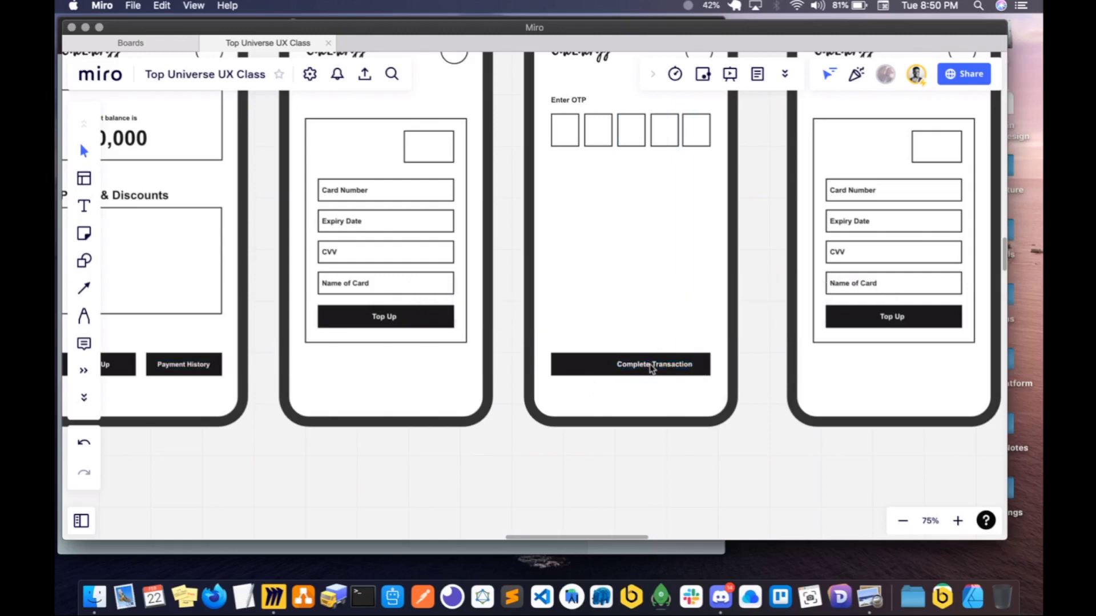
pyautogui.click(661, 366)
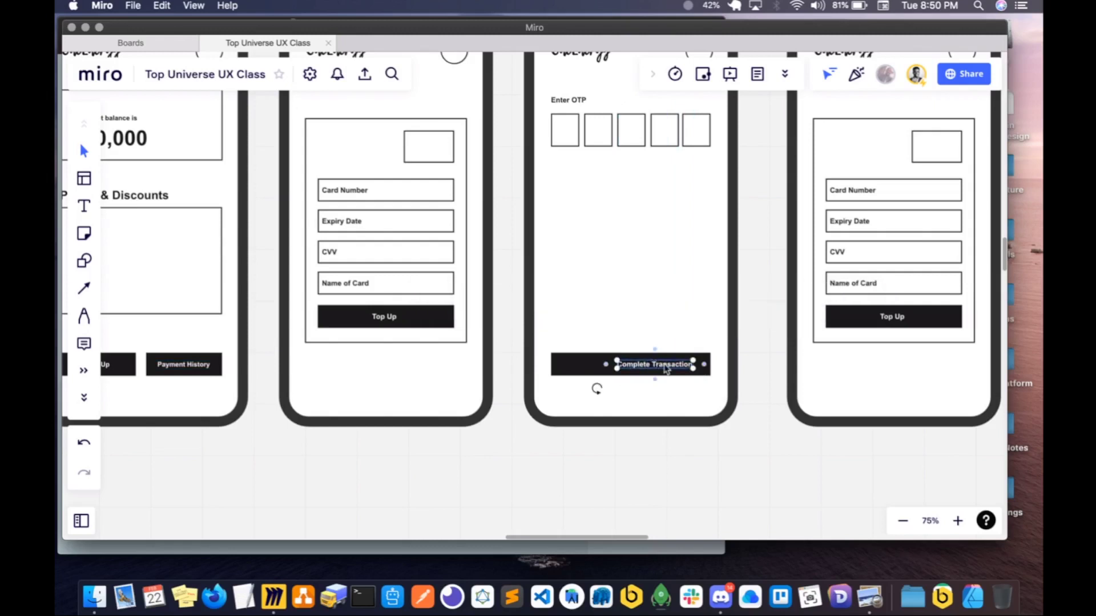
pyautogui.moveTo(660, 367); pyautogui.dragTo(640, 370)
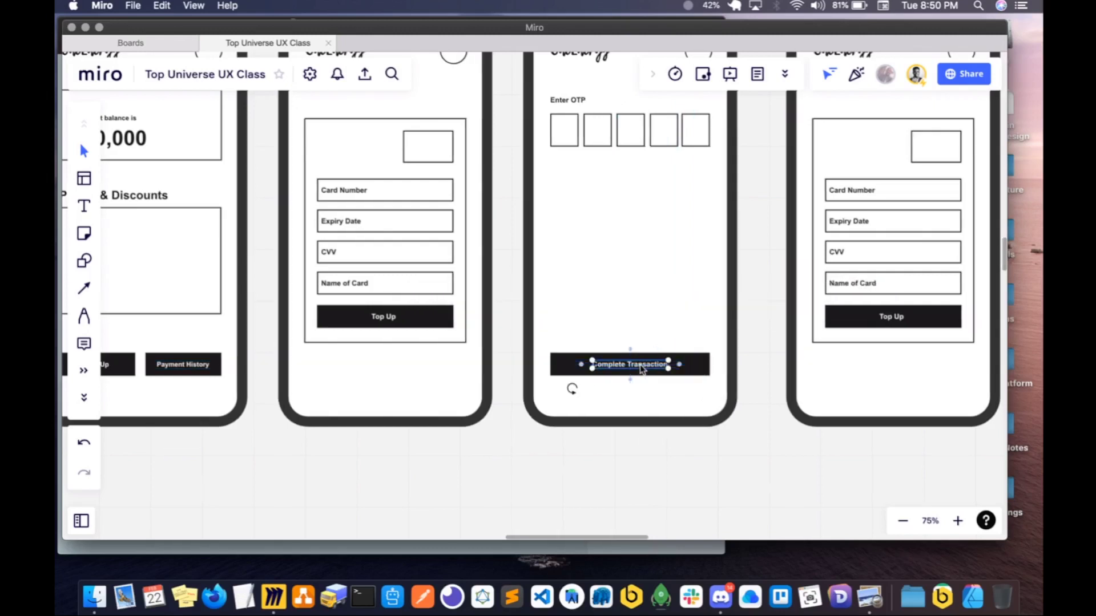
# - Move the Successful phone frame slightly farther from the OTP screen to widen the gap between them
pyautogui.hscroll(10, 640, 370)
pyautogui.scroll(3, 640, 370)
pyautogui.scroll(3, 641, 370)
pyautogui.hscroll(-1, 640, 369)
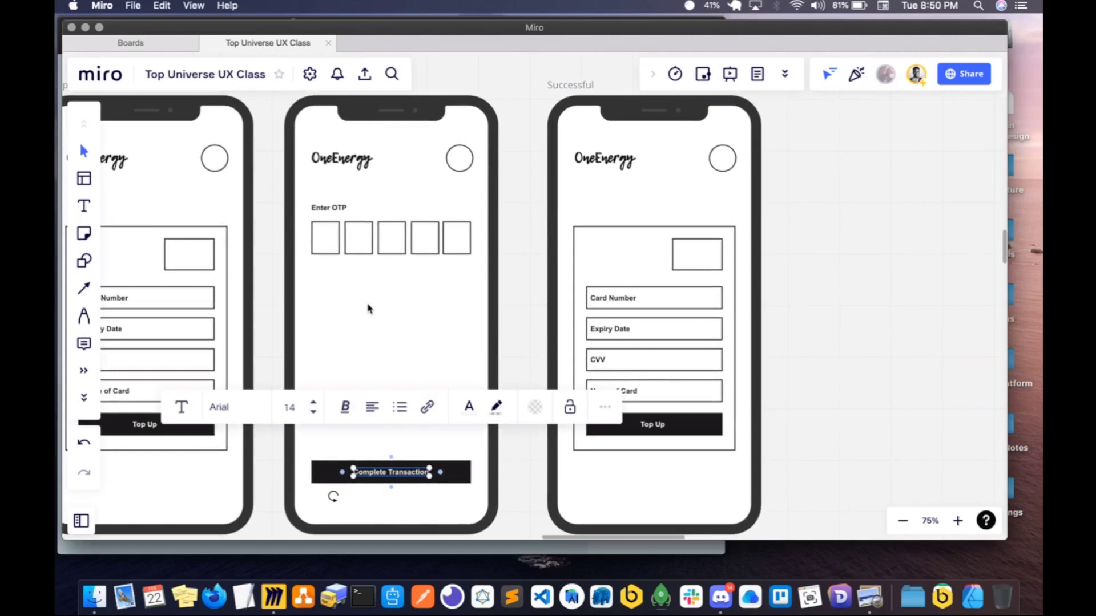
pyautogui.click(509, 283)
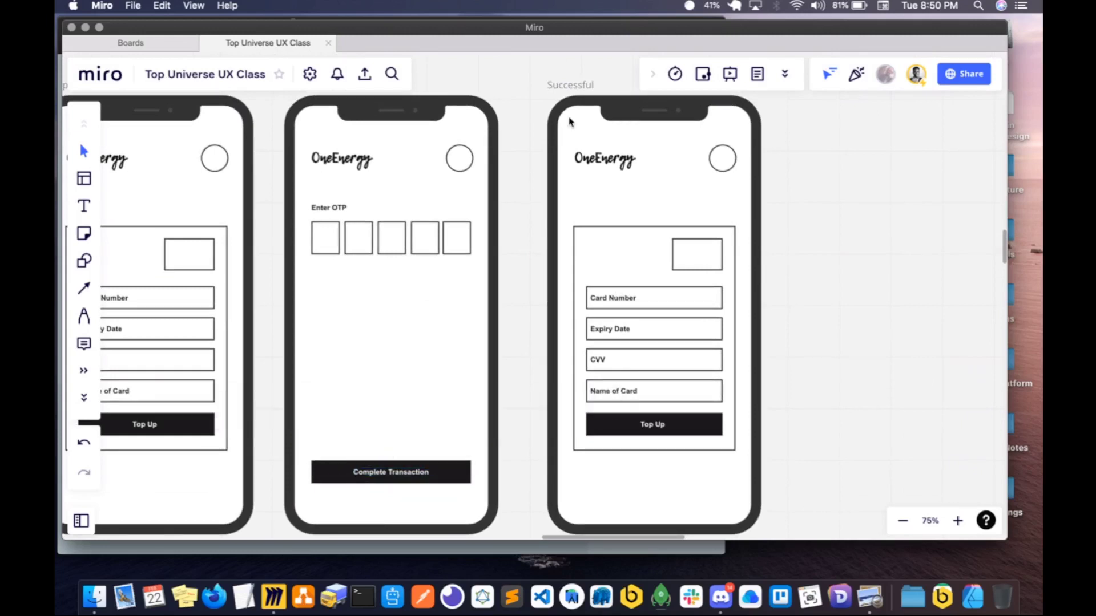
pyautogui.moveTo(568, 88); pyautogui.dragTo(595, 89)
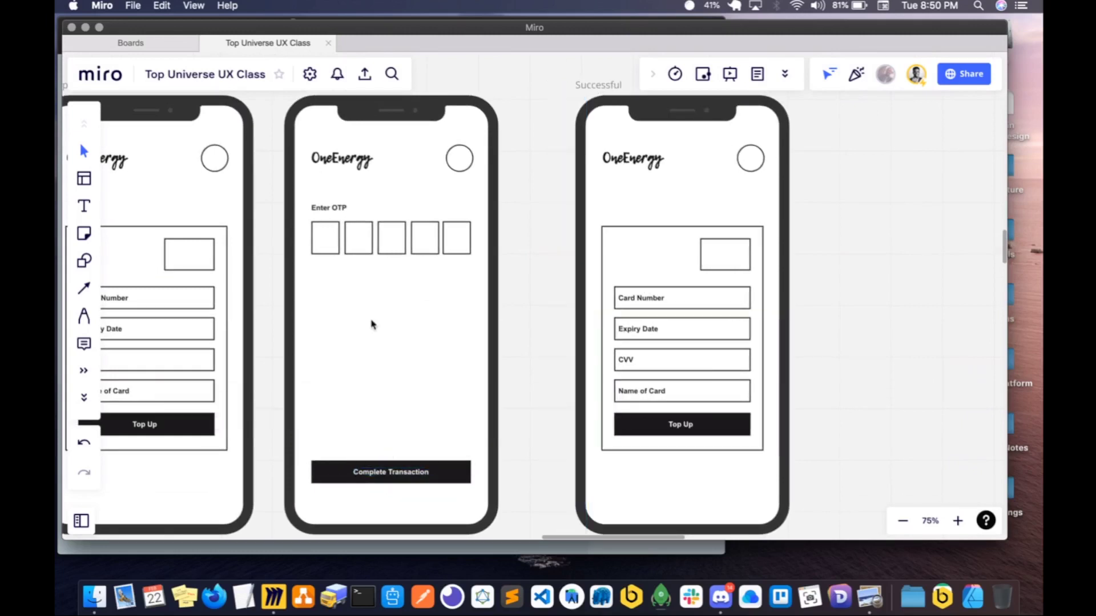
# - Copy an OTP square below the row and enlarge it into a box as wide as the row, above the Complete Transaction button
pyautogui.click(601, 254)
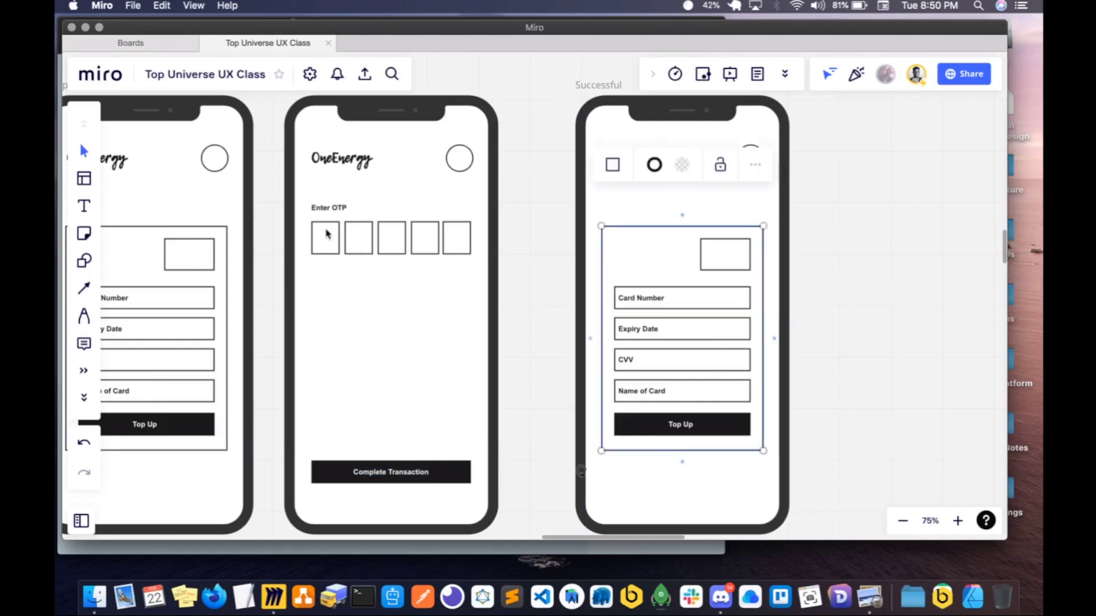
pyautogui.click(329, 238)
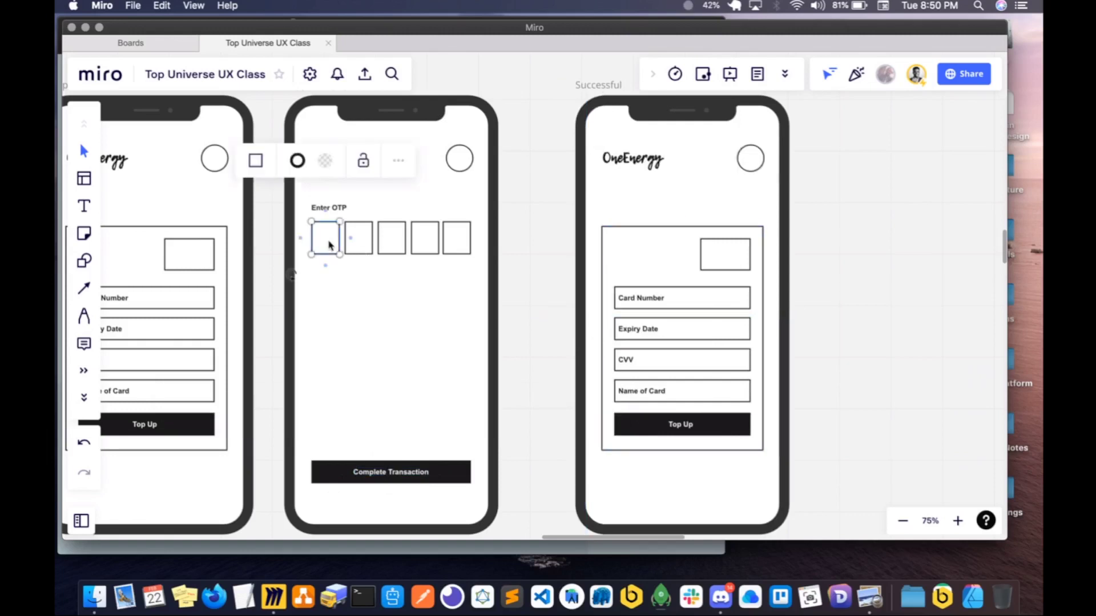
pyautogui.moveTo(329, 245); pyautogui.dragTo(470, 414)
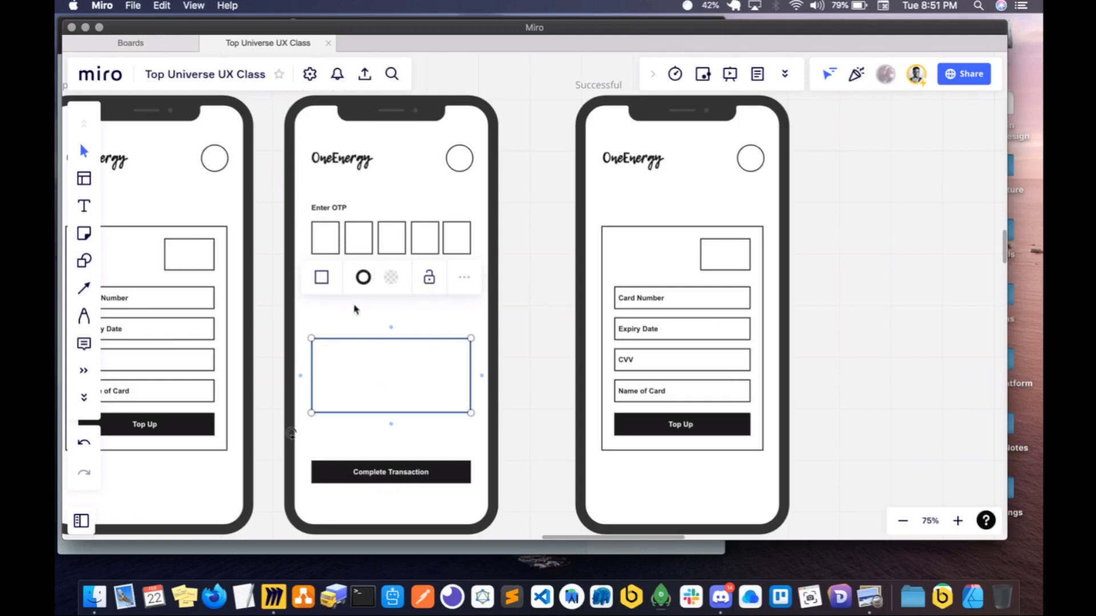
# - Place a copy of the Card Number label in the middle of the new box and open its text for editing
pyautogui.hscroll(-3, 337, 333)
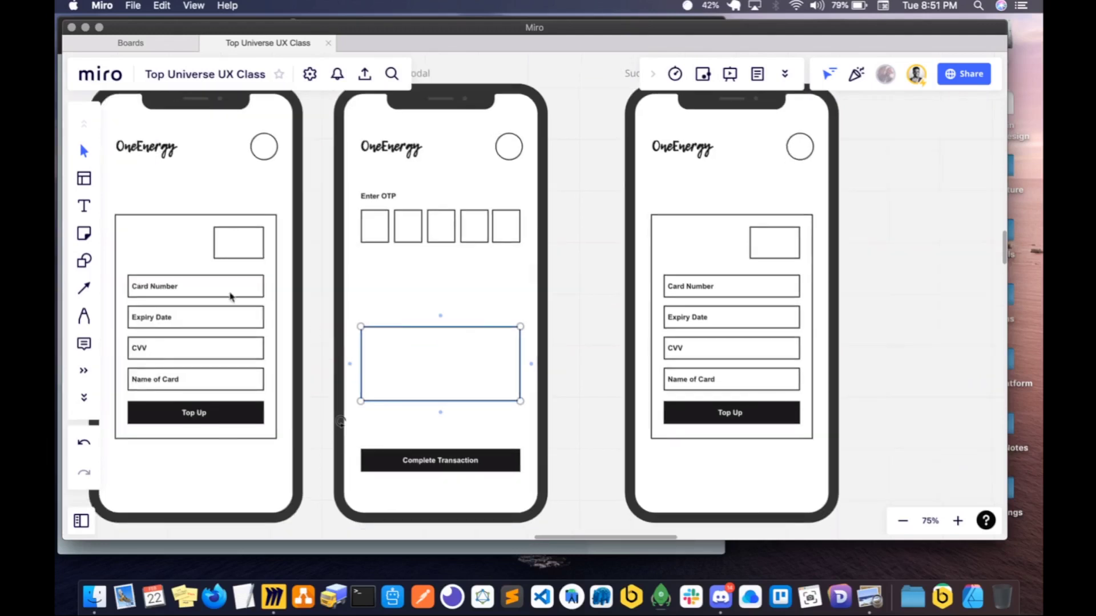
pyautogui.click(177, 290)
pyautogui.press('super+c')
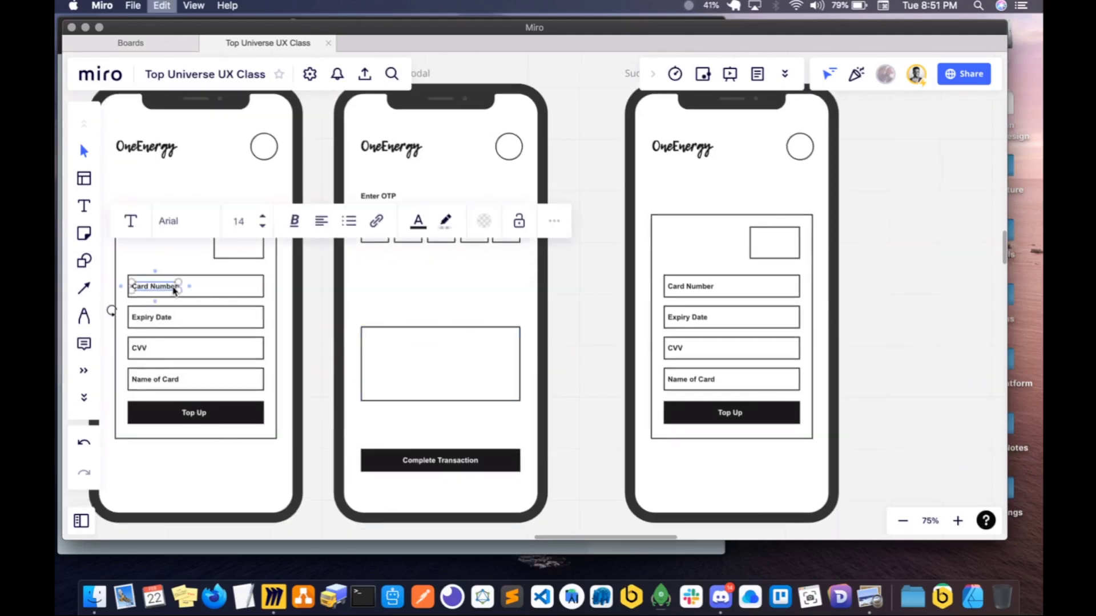
pyautogui.press('super+v')
pyautogui.moveTo(173, 287); pyautogui.dragTo(434, 364)
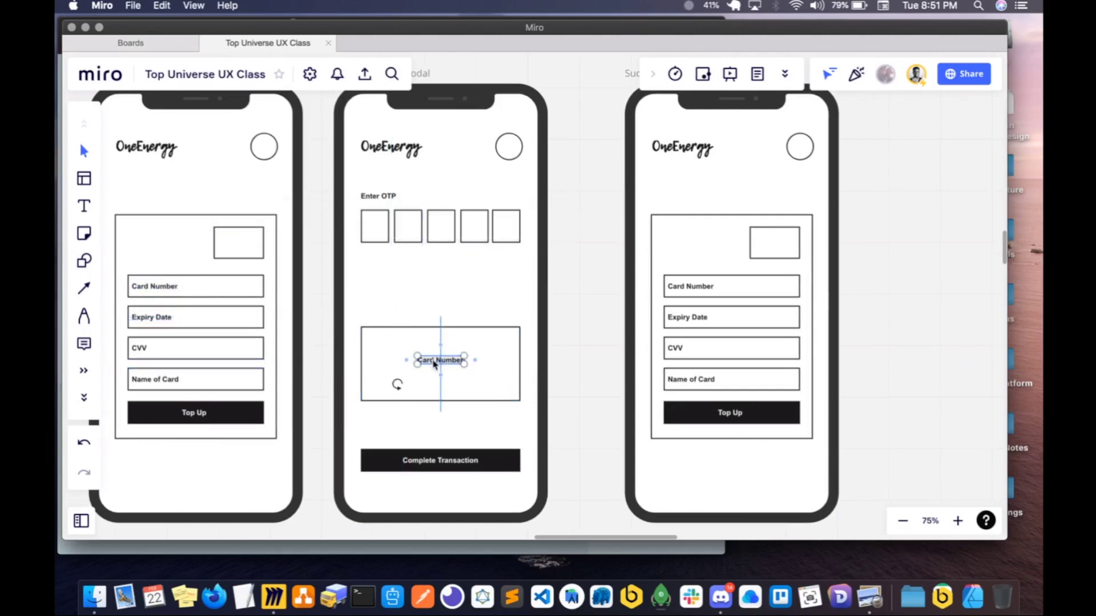
pyautogui.doubleClick(433, 360)
pyautogui.press('super+a')
pyautogui.write('T')
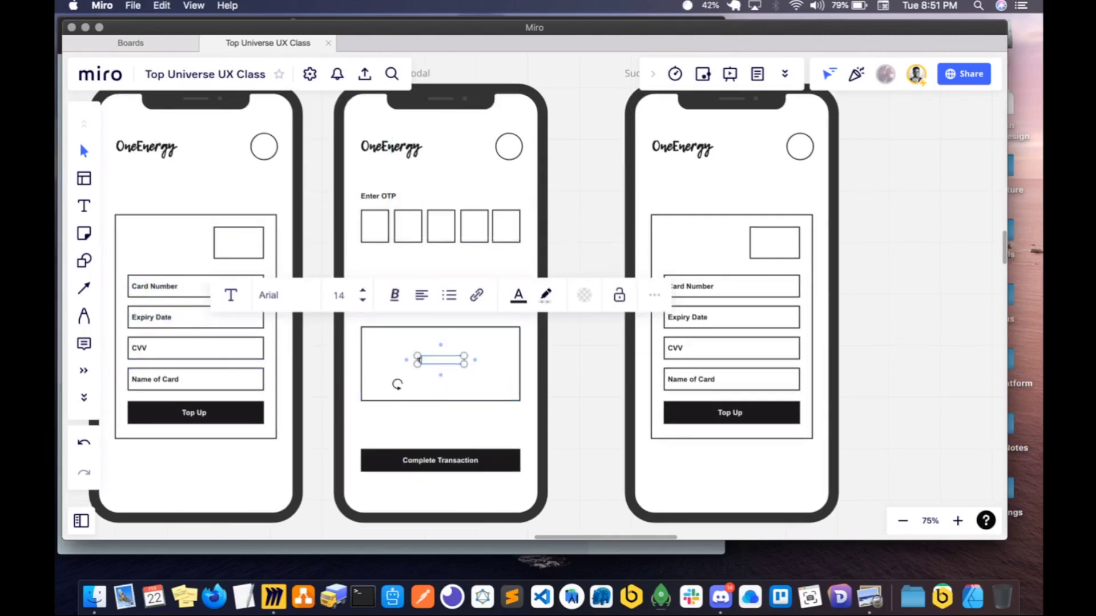
pyautogui.write('ransactions')
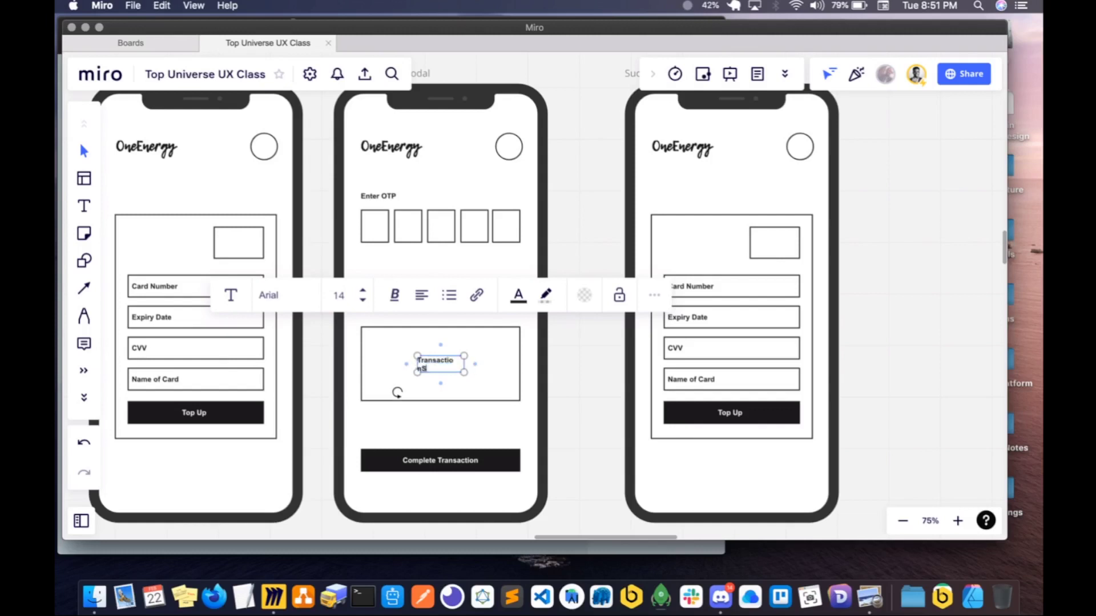
pyautogui.press('BackSpace')
pyautogui.press('BackSpace')
pyautogui.press('BackSpace')
# - Replace the label's text with "Top up was succesful", widen it to one line and centre it in the box's lower part
pyautogui.press('super+a')
pyautogui.write('To')
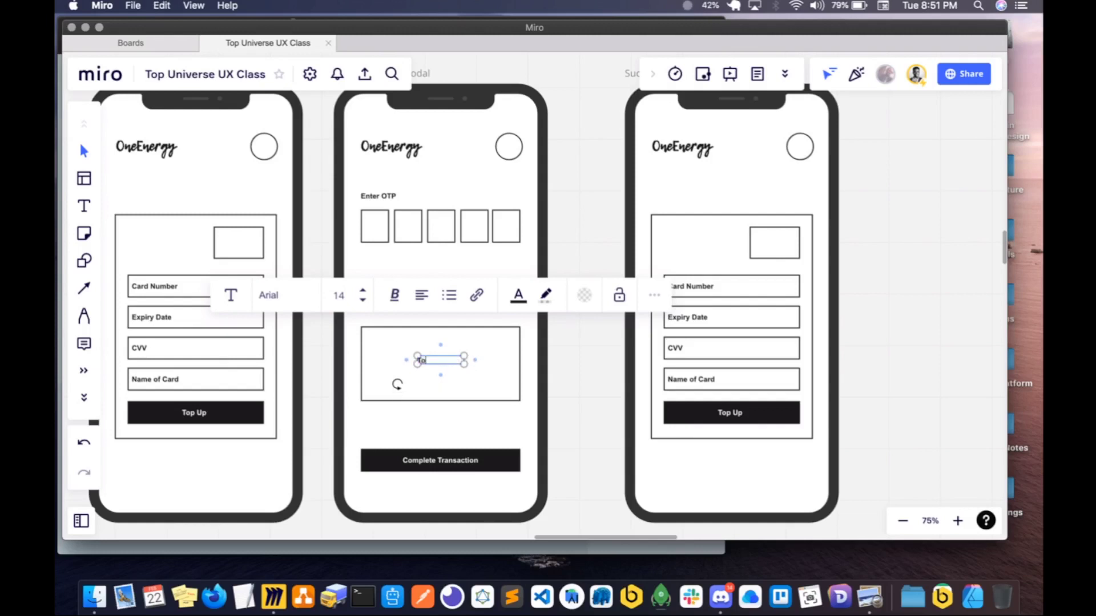
pyautogui.write('p up swas succe')
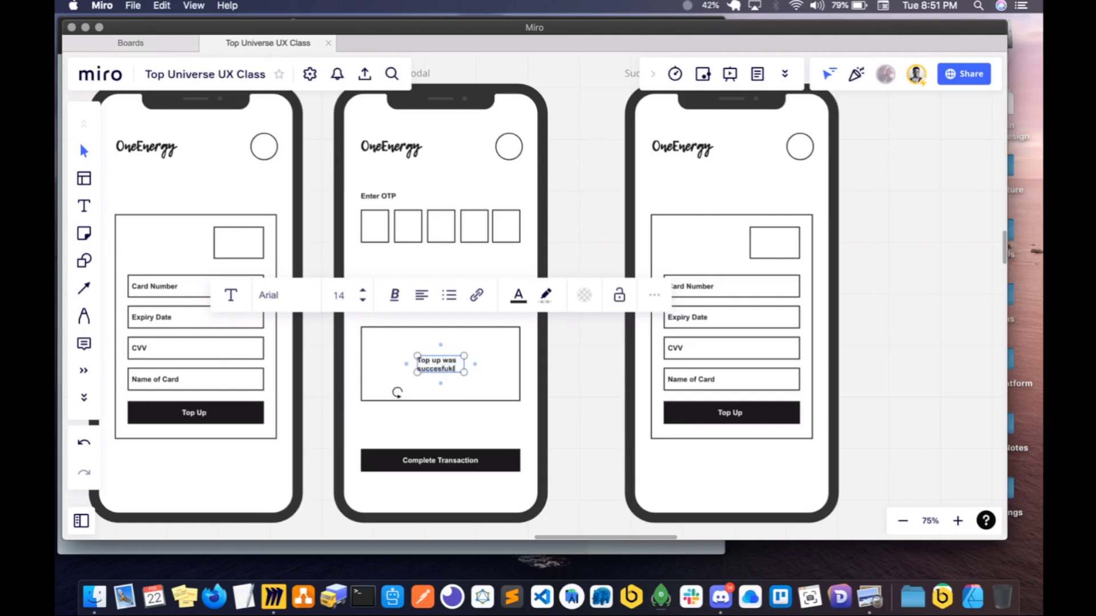
pyautogui.write('sful')
pyautogui.moveTo(464, 364); pyautogui.dragTo(448, 385)
# - Place a copy of the OTP screen's profile circle inside the box, centred above the success message
pyautogui.click(517, 150)
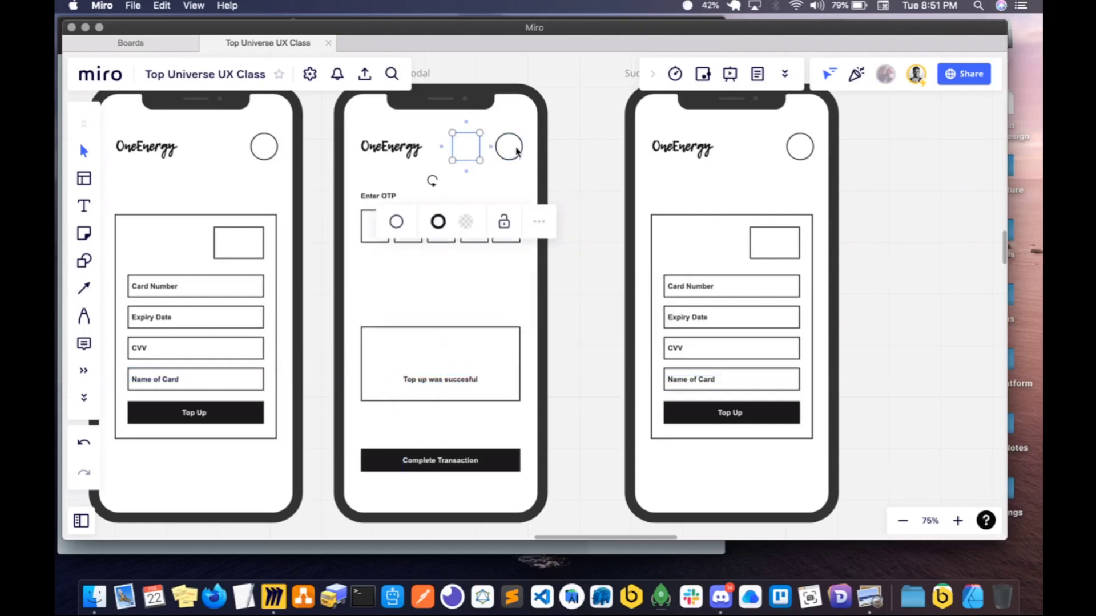
pyautogui.moveTo(480, 149); pyautogui.dragTo(454, 357)
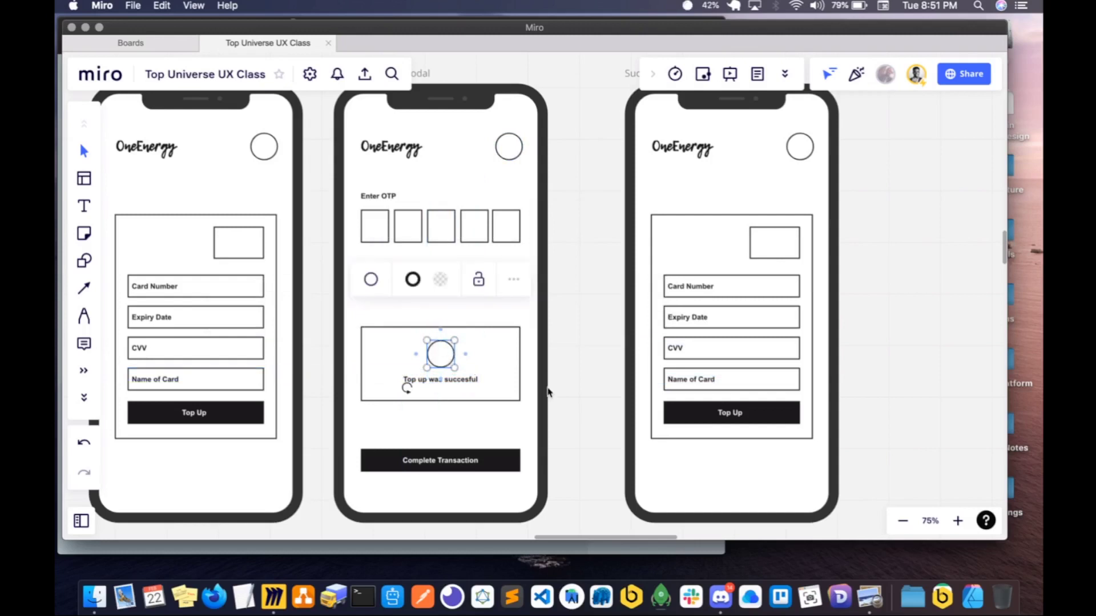
pyautogui.click(526, 363)
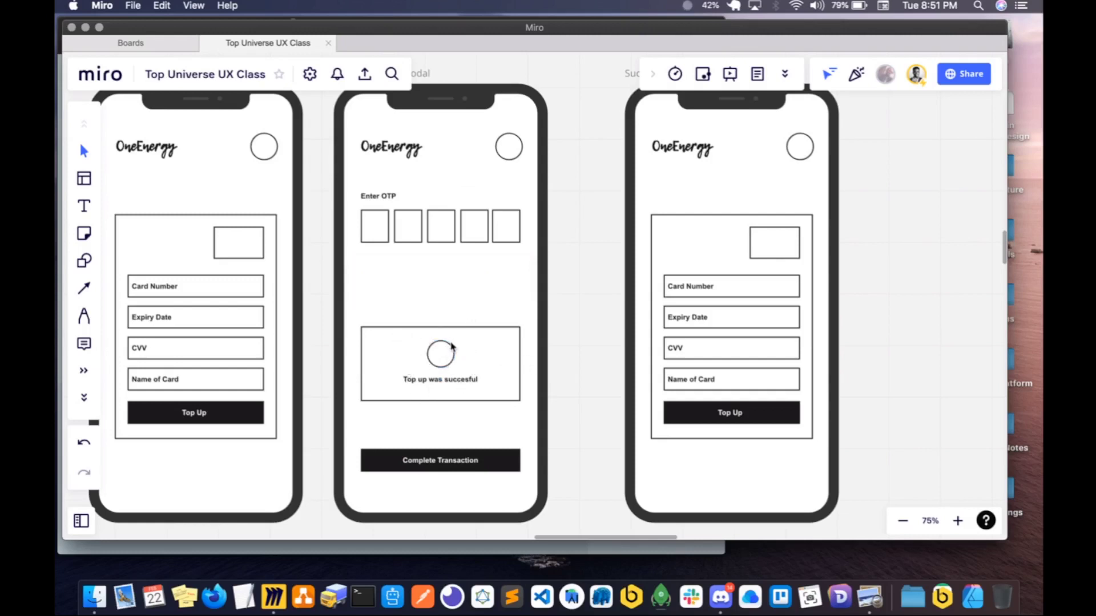
# - Move the Successful screen out of the E-wallet row to start a new row directly below the E-wallet screen
pyautogui.hscroll(1, 509, 345)
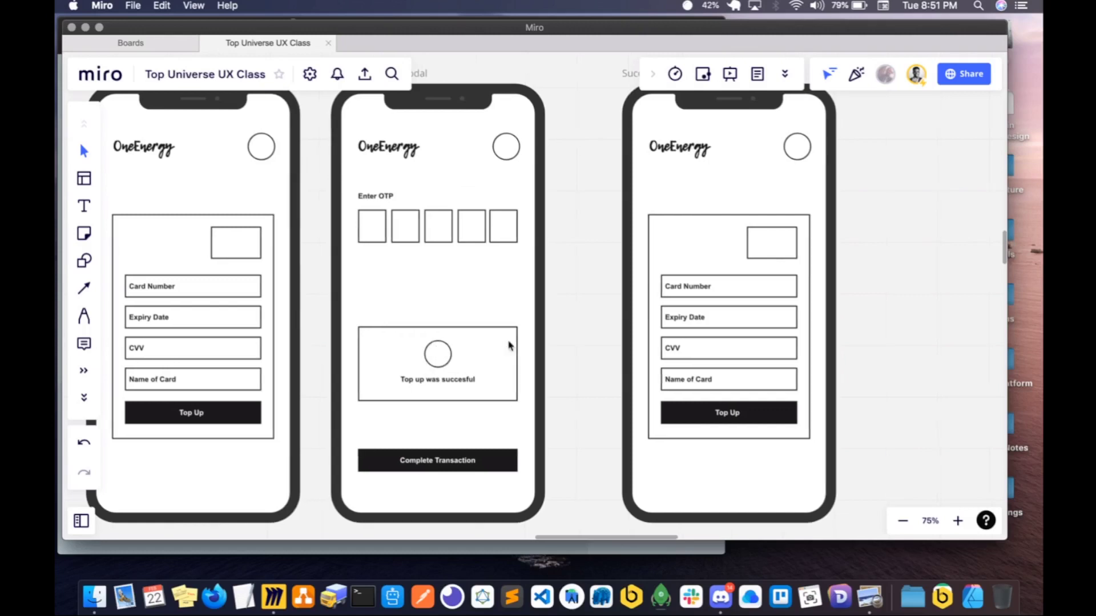
pyautogui.scroll(1, 509, 346)
pyautogui.scroll(-4, 509, 346)
pyautogui.scroll(1, 510, 346)
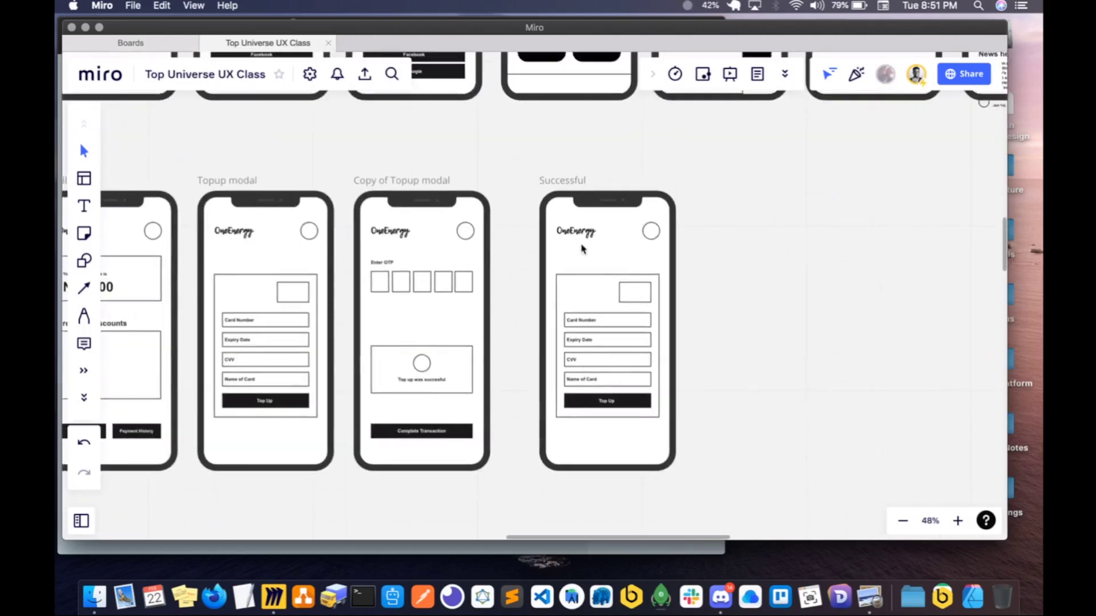
pyautogui.click(563, 182)
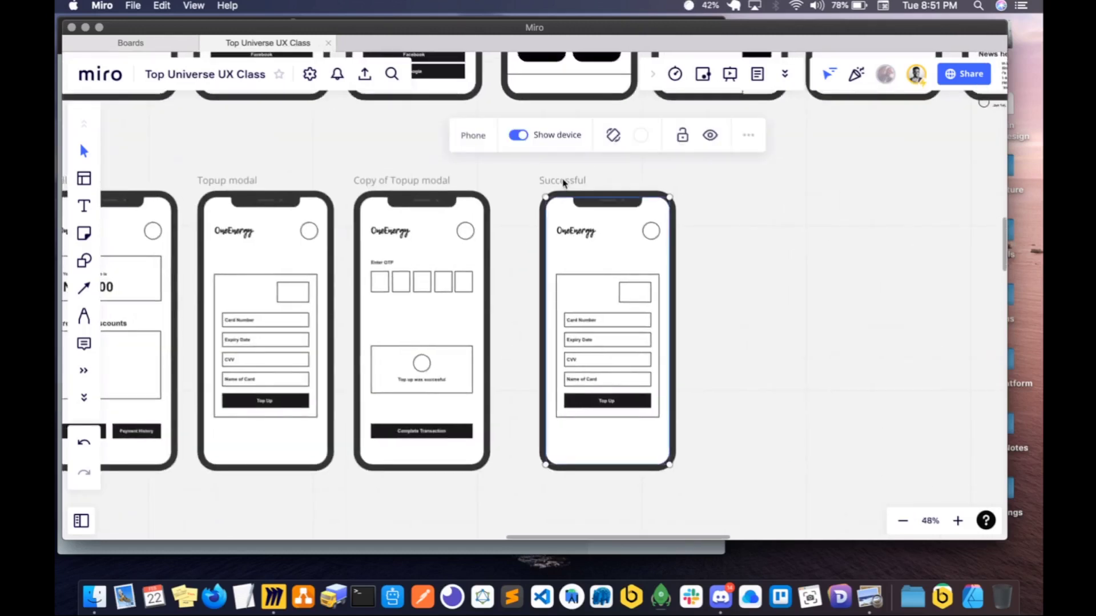
pyautogui.scroll(-4, 563, 182)
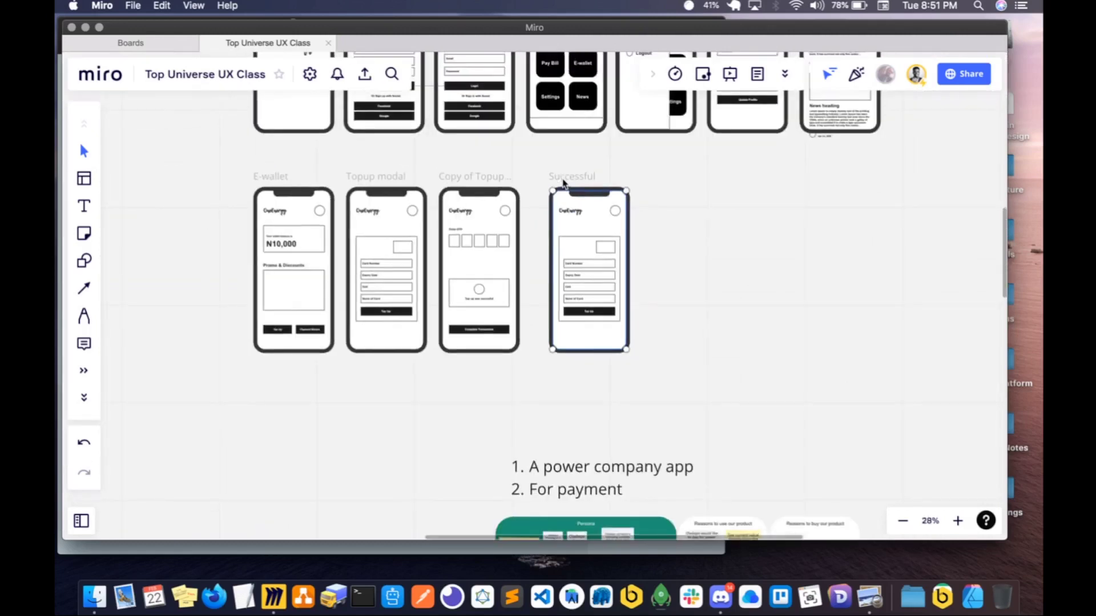
pyautogui.scroll(2, 513, 146)
pyautogui.moveTo(583, 244); pyautogui.dragTo(284, 443)
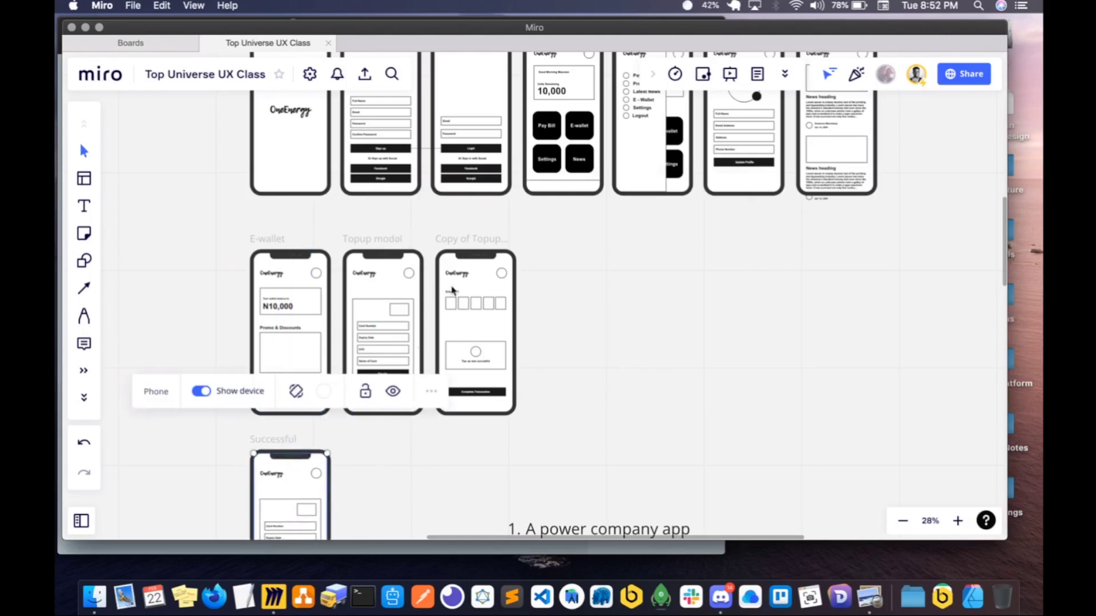
# - Rename the Copy of Topup modal frame as Transaction Status
pyautogui.click(477, 238)
pyautogui.click(473, 240)
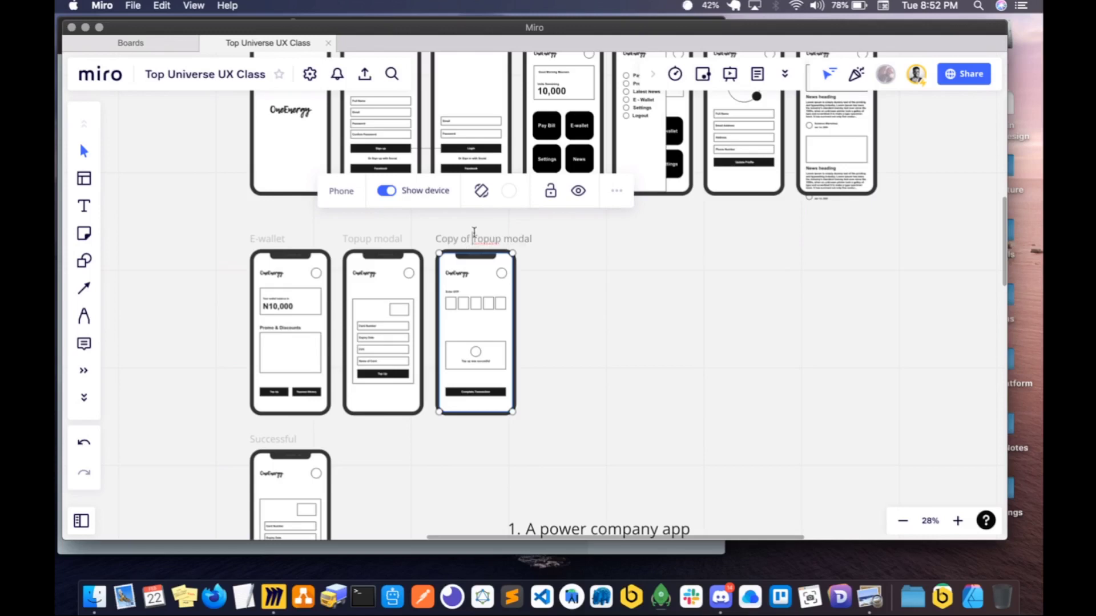
pyautogui.press('super+a')
pyautogui.write('Transaction Statu')
pyautogui.click(594, 317)
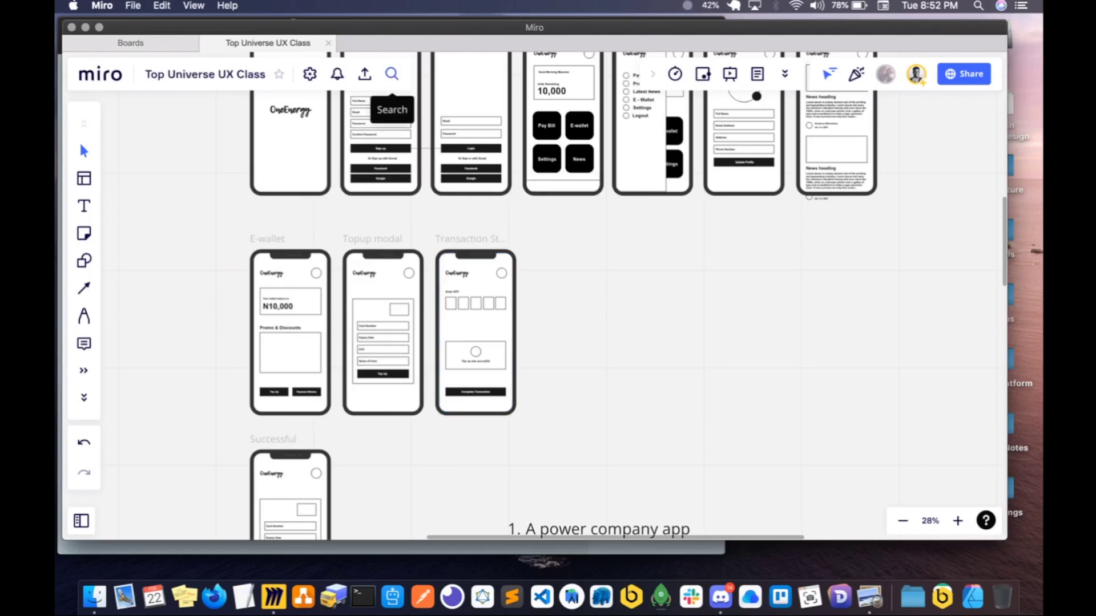
pyautogui.click(564, 354)
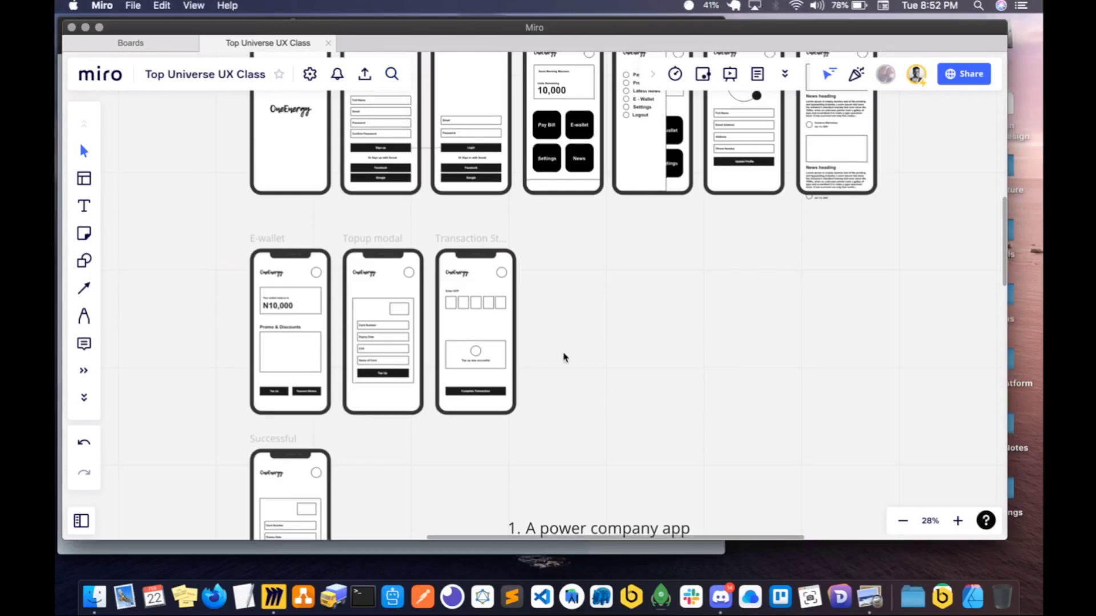
pyautogui.scroll(-1, 564, 354)
pyautogui.scroll(-5, 523, 303)
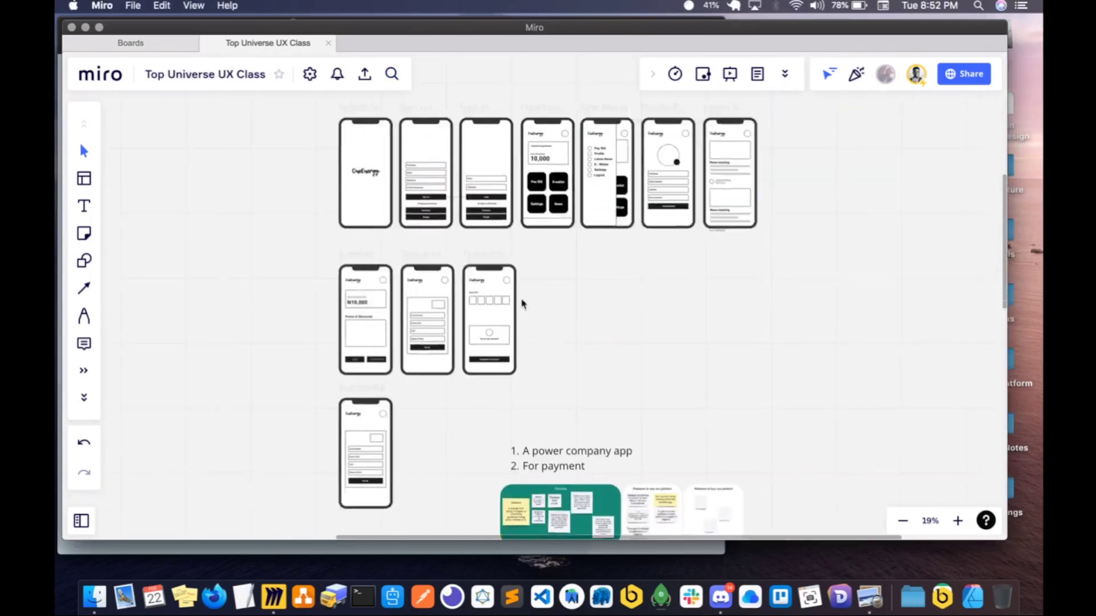
pyautogui.moveTo(295, 106); pyautogui.dragTo(442, 506)
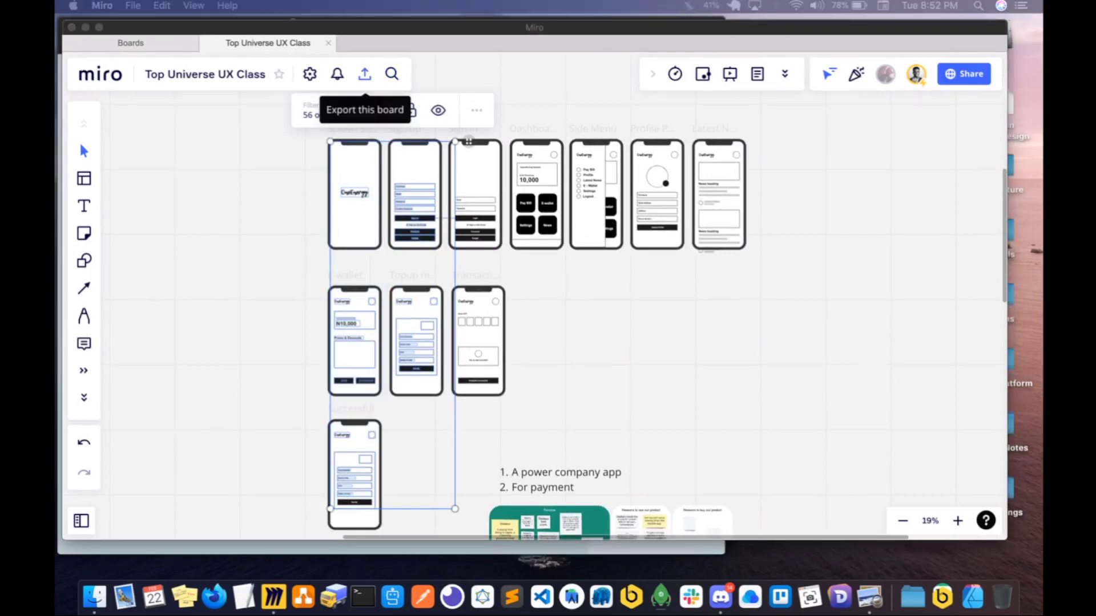
# - Switch to Discord, unmute the microphone in the voice channel and put its window away to return to the Miro board
pyautogui.moveTo(329, 2); pyautogui.dragTo(315, 74)
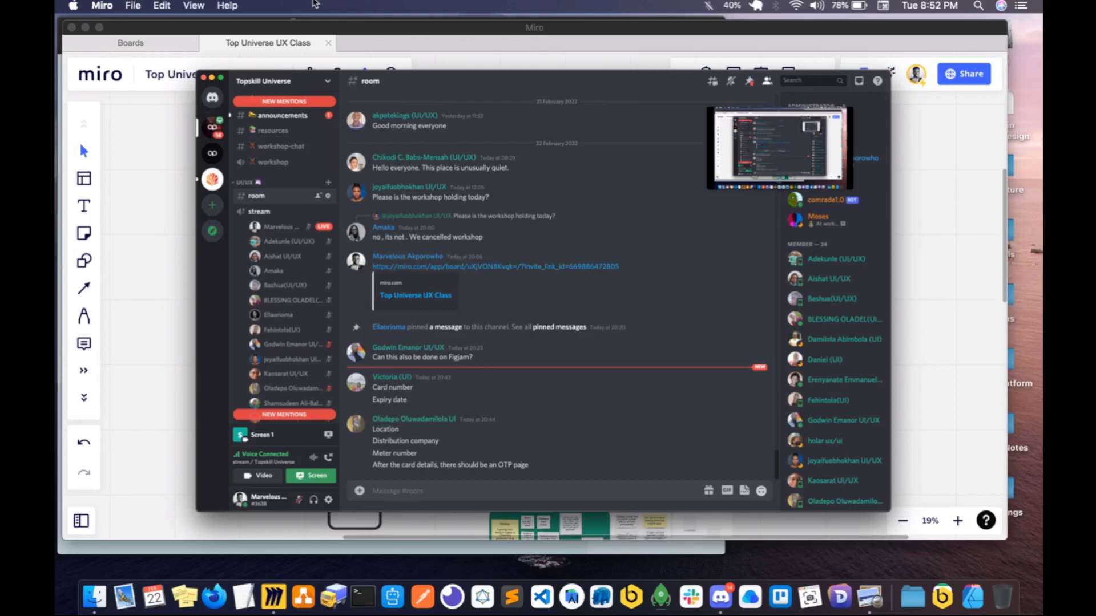
pyautogui.hotkey('ctrl', 'Up')
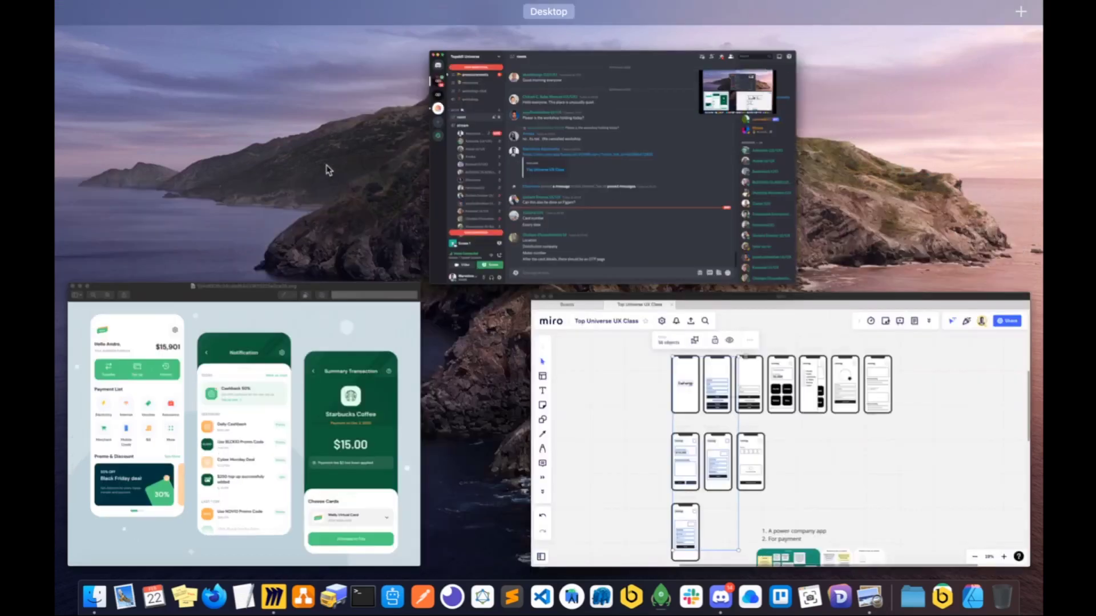
pyautogui.click(526, 152)
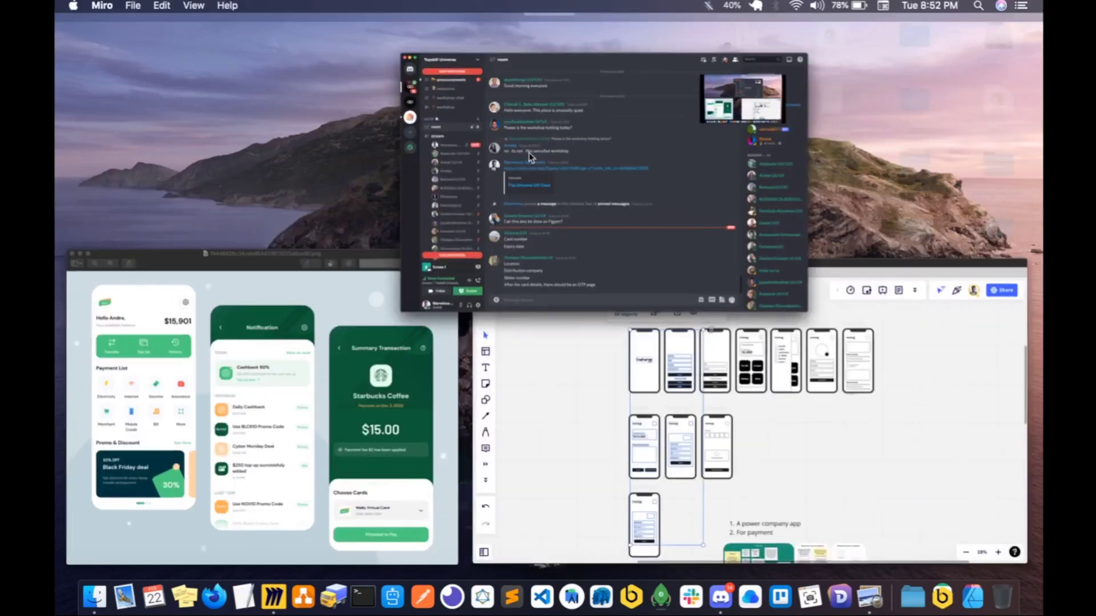
pyautogui.click(298, 500)
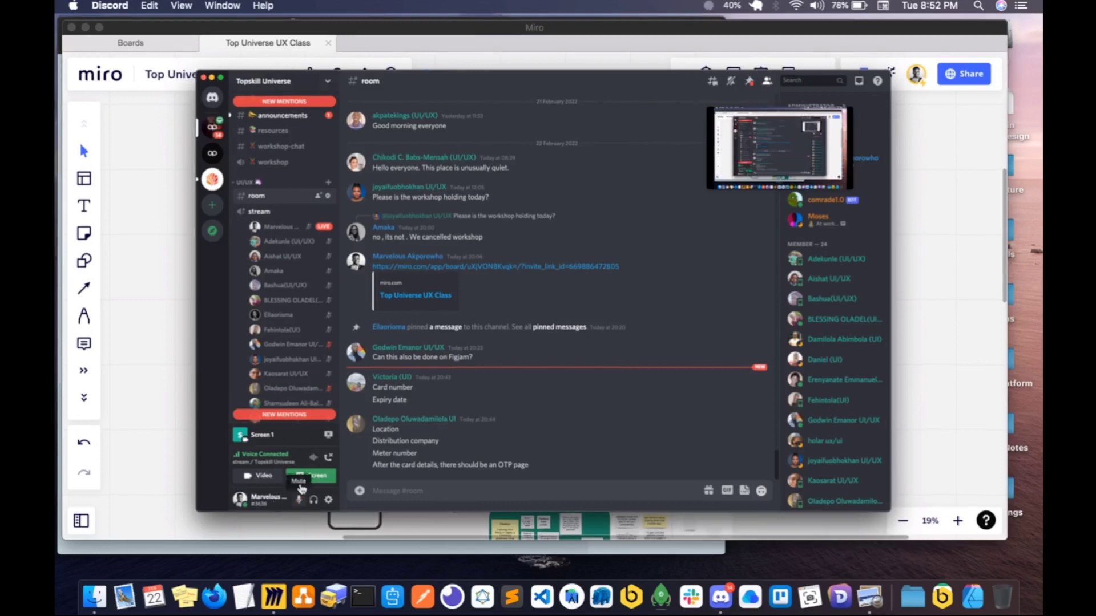
pyautogui.click(213, 78)
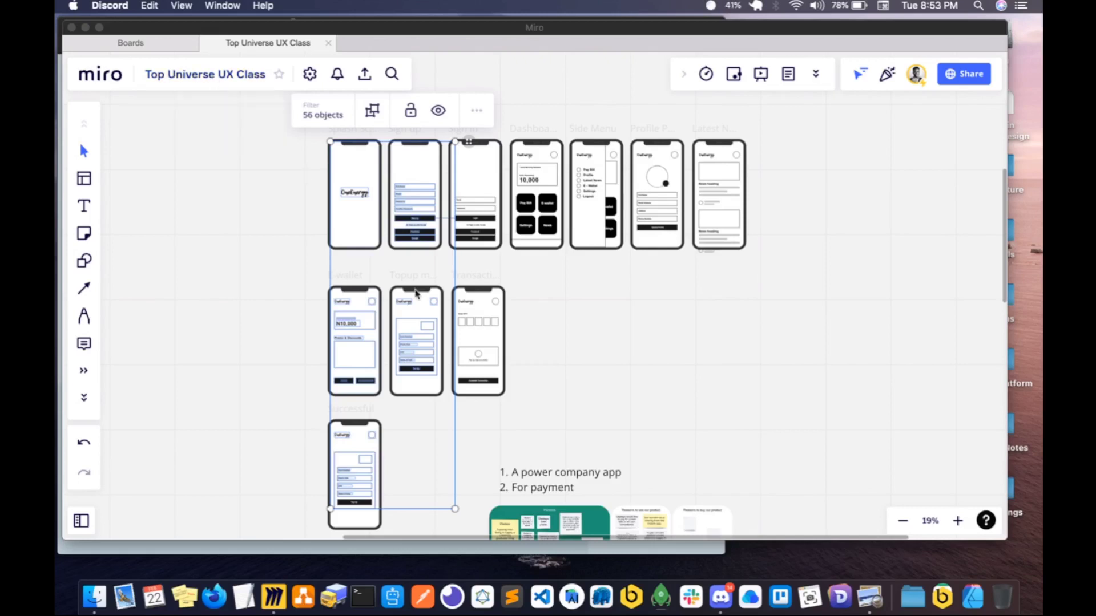
# - Clear the current selection and move the whole first row of seven screens, Splash Screen to Latest News, slightly up
pyautogui.click(571, 289)
pyautogui.scroll(-1, 481, 371)
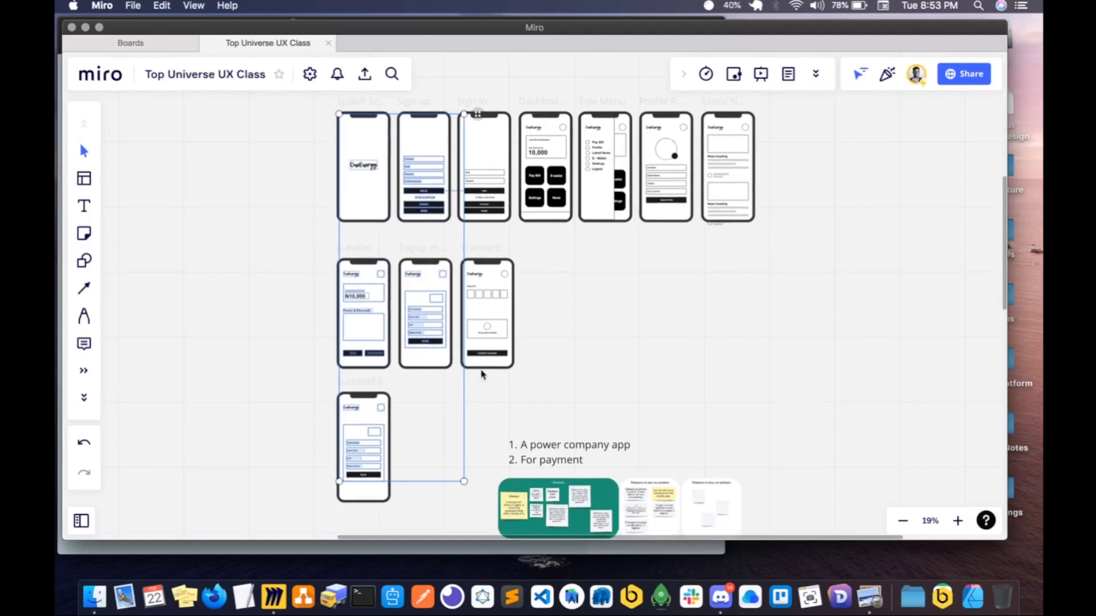
pyautogui.click(562, 359)
pyautogui.hscroll(2, 466, 304)
pyautogui.scroll(-3, 465, 308)
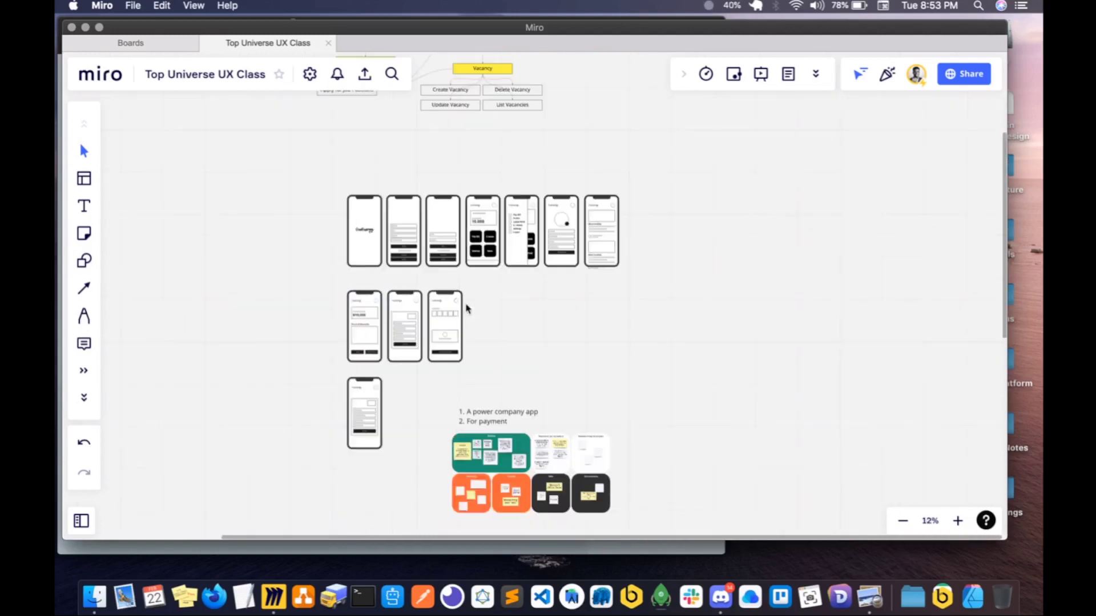
pyautogui.moveTo(306, 180); pyautogui.dragTo(651, 288)
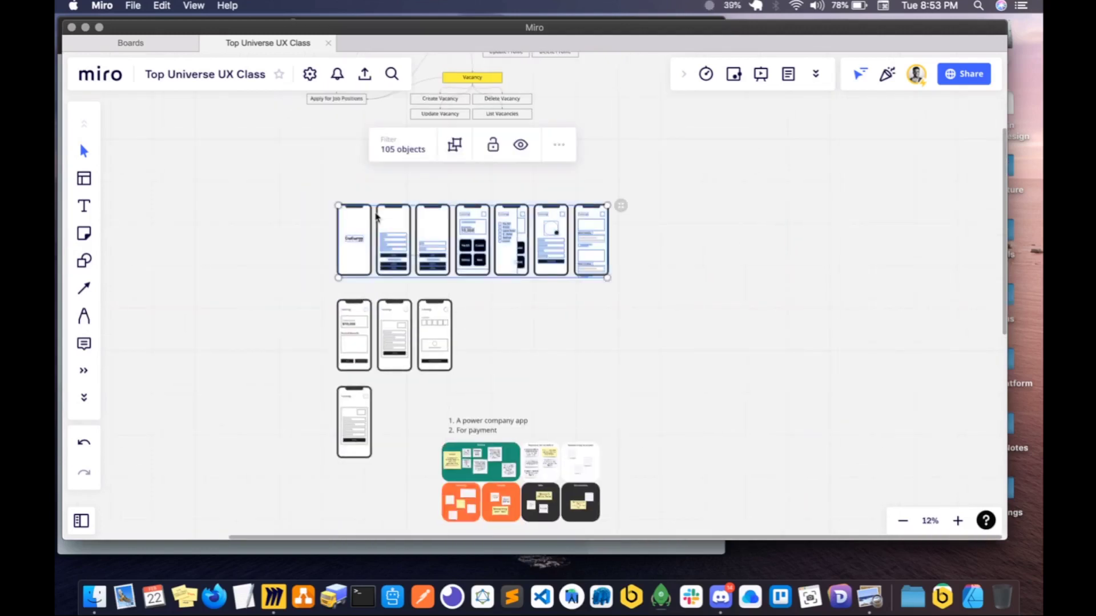
pyautogui.moveTo(394, 222); pyautogui.dragTo(394, 207)
# - Move the three E-wallet flow screens and the single screen below them up, leaving small even gaps between the rows
pyautogui.moveTo(317, 278); pyautogui.dragTo(464, 376)
pyautogui.moveTo(408, 355); pyautogui.dragTo(406, 327)
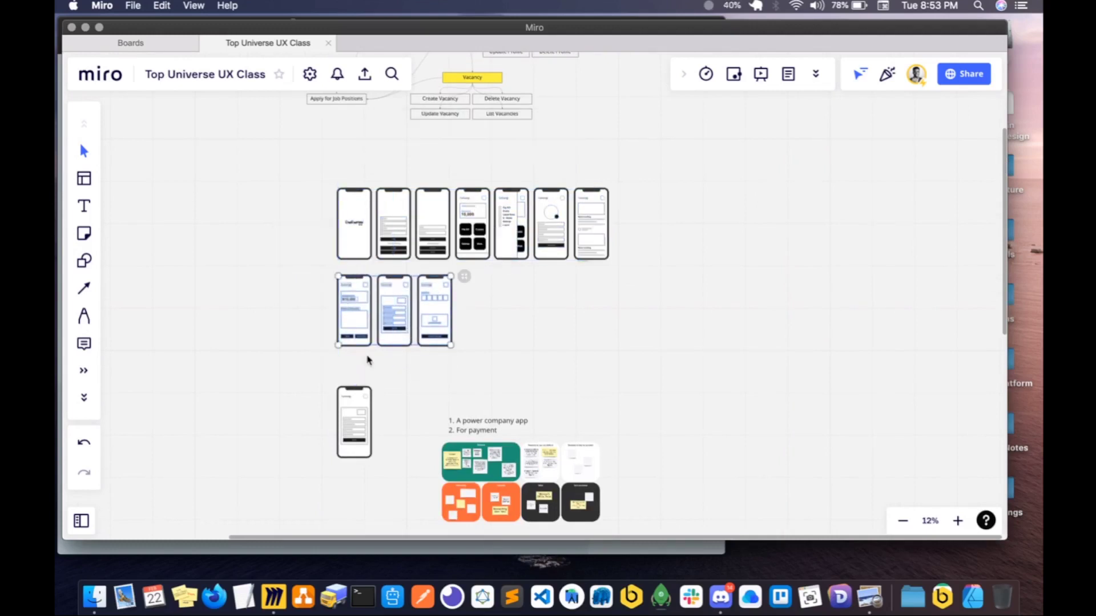
pyautogui.moveTo(313, 379); pyautogui.dragTo(384, 484)
pyautogui.moveTo(358, 427); pyautogui.dragTo(359, 411)
# - Move the power company notes and the coloured persona boards down, away from the wireframe rows
pyautogui.scroll(-5, 625, 448)
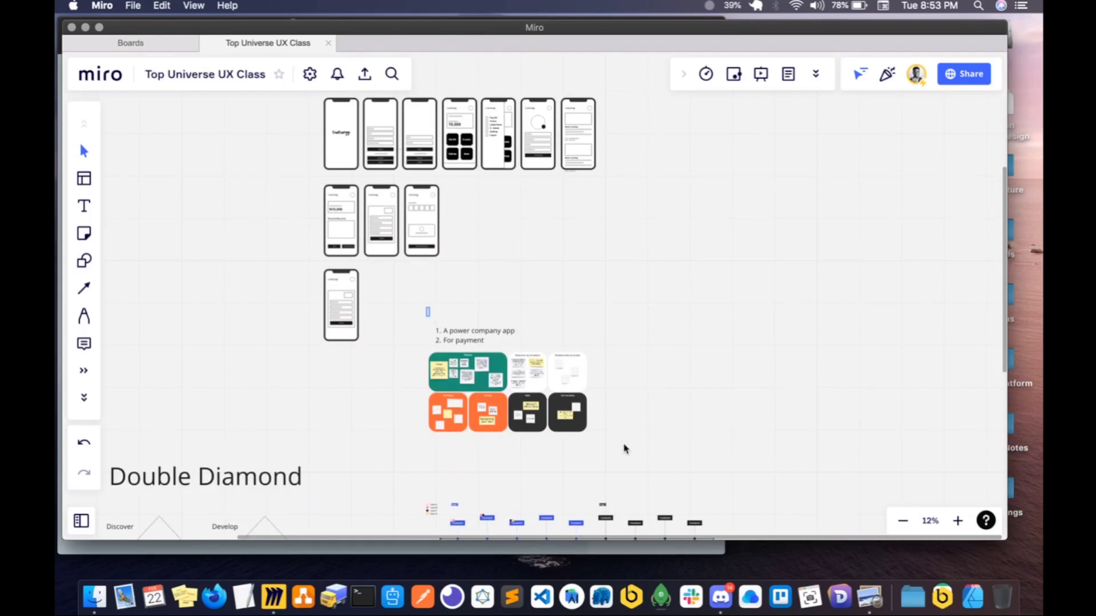
pyautogui.moveTo(425, 307); pyautogui.dragTo(684, 487)
pyautogui.moveTo(502, 403); pyautogui.dragTo(498, 449)
# - Rename the Successful frame in the third row as Pay Bill
pyautogui.scroll(1, 370, 360)
pyautogui.scroll(5, 370, 360)
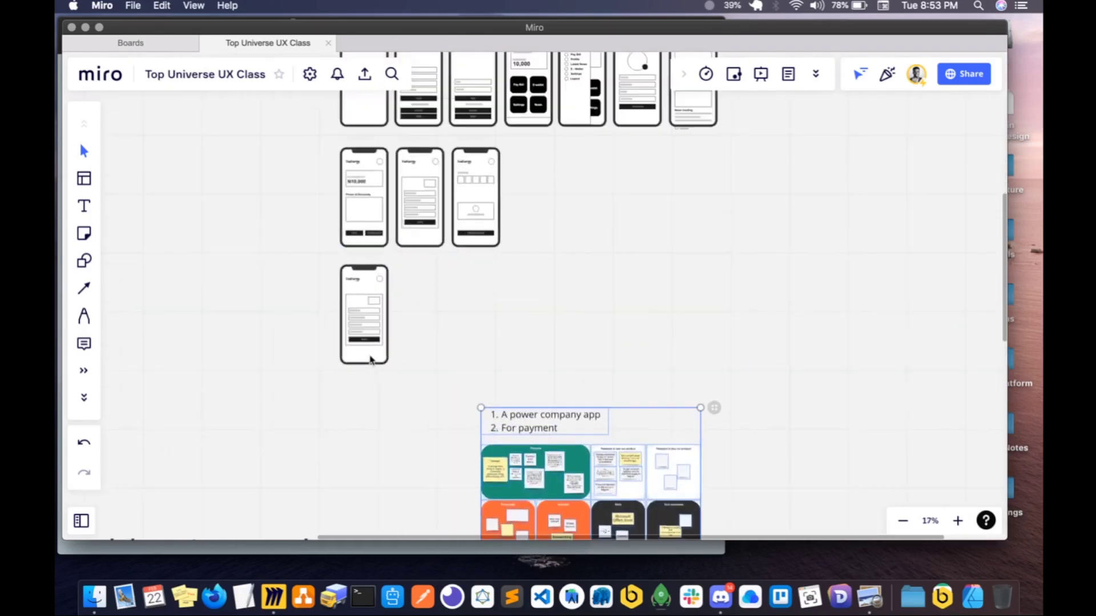
pyautogui.scroll(3, 369, 360)
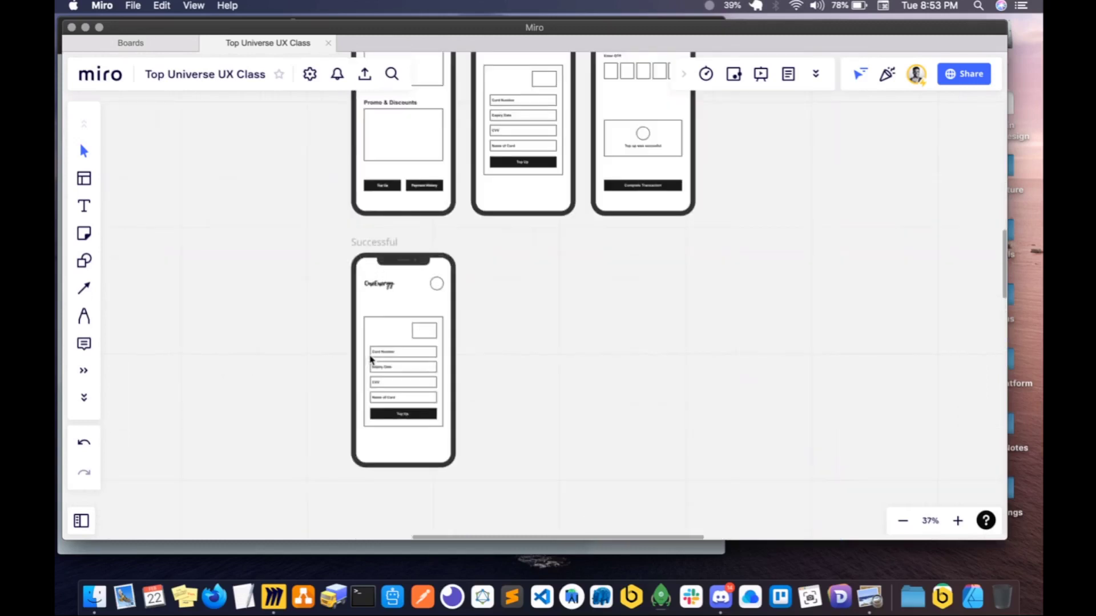
pyautogui.scroll(8, 370, 360)
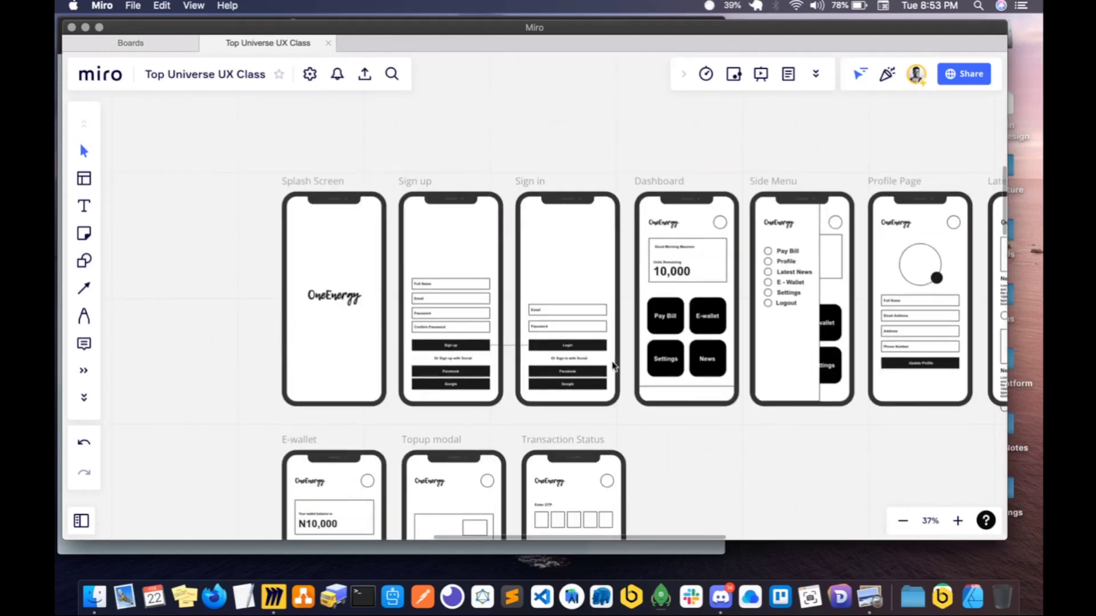
pyautogui.scroll(-10, 611, 367)
pyautogui.click(348, 251)
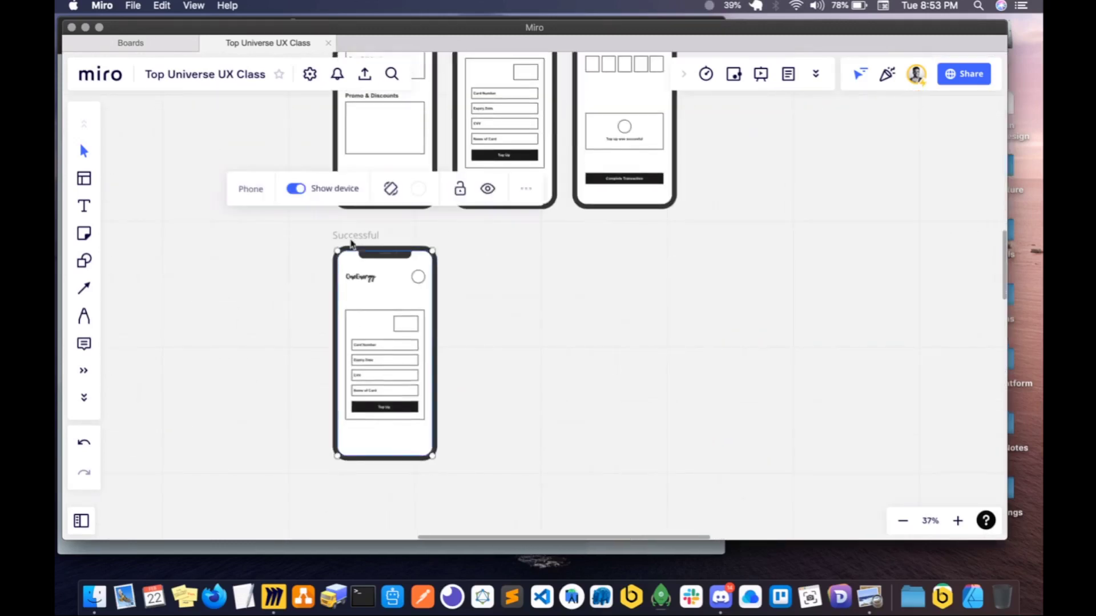
pyautogui.write('Pay Bill')
pyautogui.click(626, 225)
# - Move the whole sitemap diagram with its notes and colour tags up and to the left, away from the space above the wireframes
pyautogui.scroll(5, 615, 258)
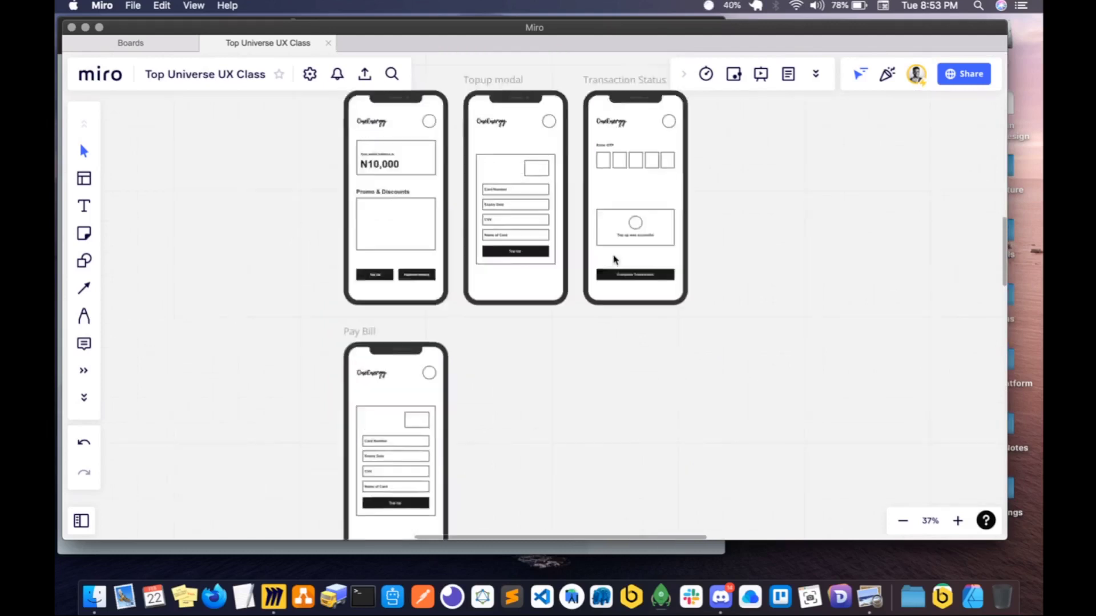
pyautogui.scroll(3, 501, 237)
pyautogui.scroll(-3, 501, 235)
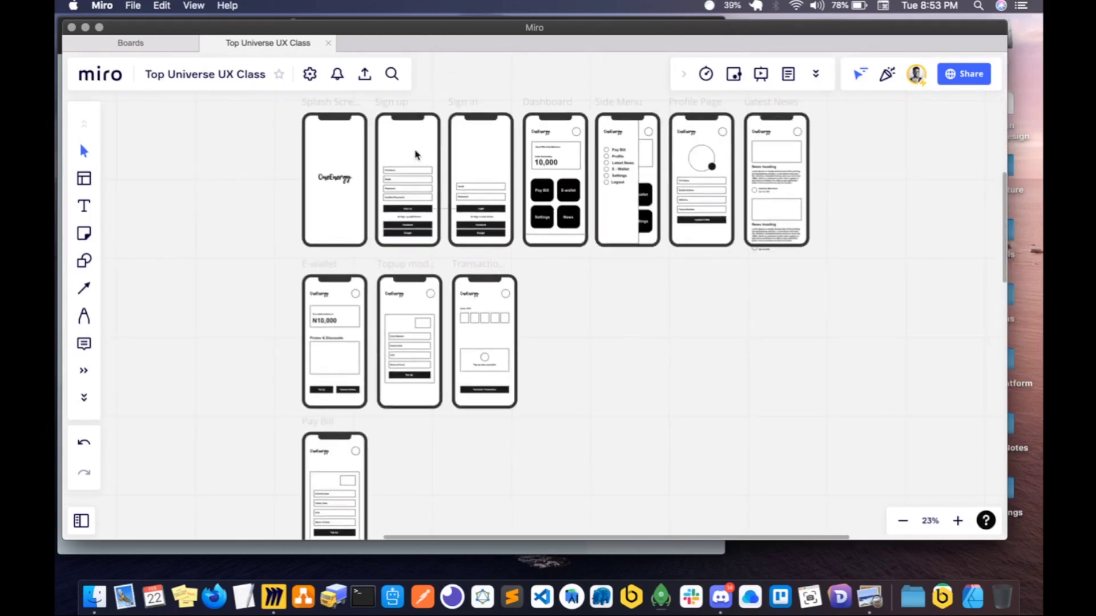
pyautogui.scroll(2, 392, 132)
pyautogui.click(405, 127)
pyautogui.scroll(1, 435, 128)
pyautogui.scroll(-3, 436, 129)
pyautogui.scroll(3, 435, 130)
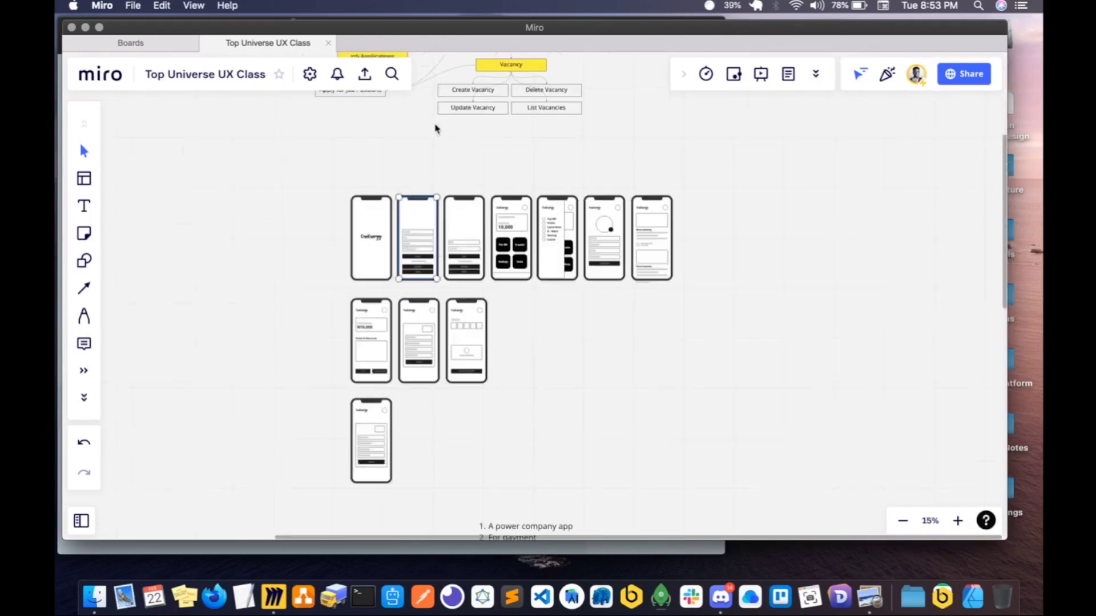
pyautogui.scroll(-1, 511, 130)
pyautogui.scroll(4, 511, 130)
pyautogui.scroll(-3, 512, 130)
pyautogui.scroll(1, 451, 130)
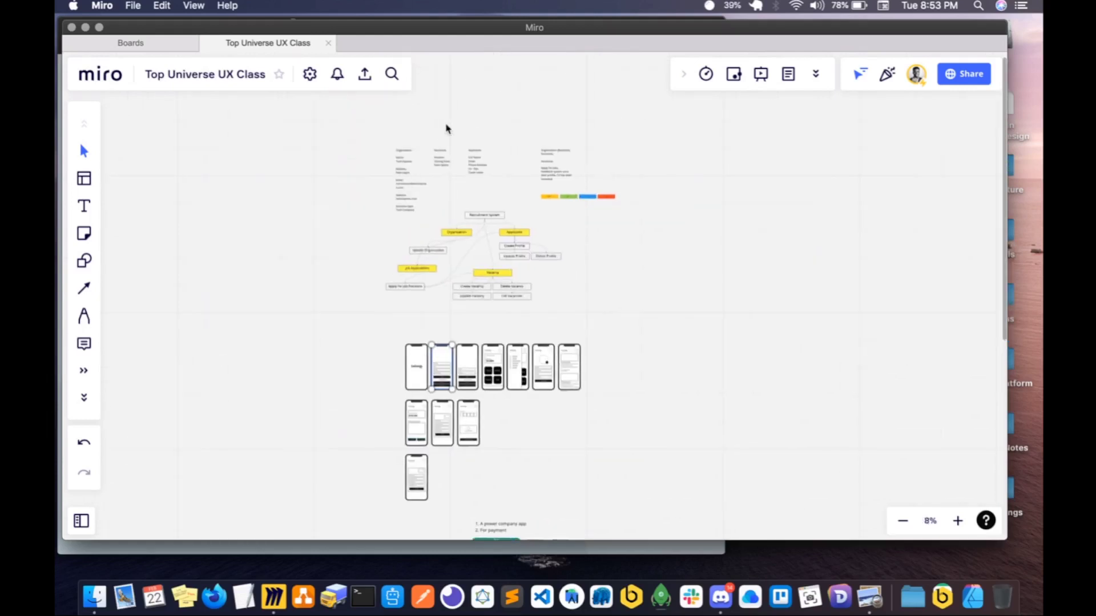
pyautogui.moveTo(350, 127); pyautogui.dragTo(629, 315)
pyautogui.moveTo(485, 251); pyautogui.dragTo(336, 200)
# - Move the Splash Screen with its OneEnergy logo out of the first row to a row of its own well above it
pyautogui.scroll(-10, 426, 310)
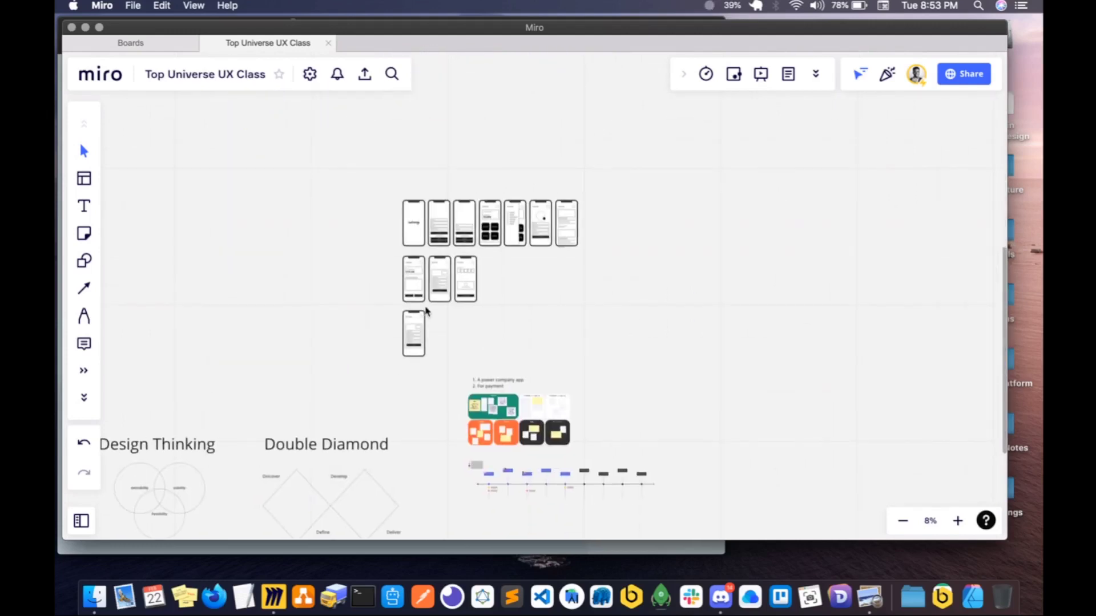
pyautogui.scroll(5, 426, 310)
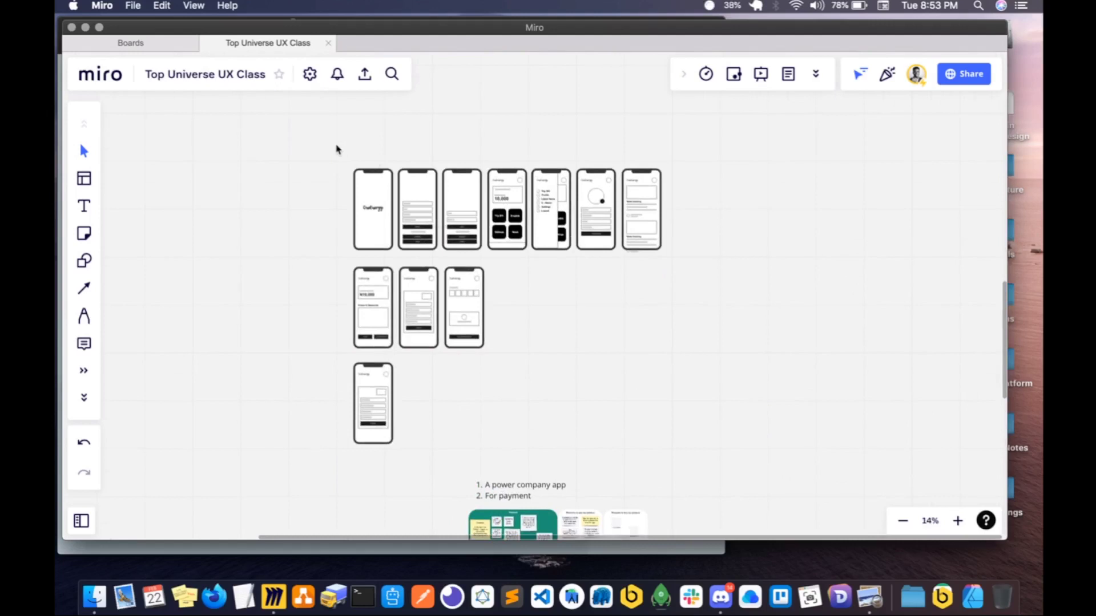
pyautogui.moveTo(337, 160); pyautogui.dragTo(373, 117)
pyautogui.scroll(2, 411, 158)
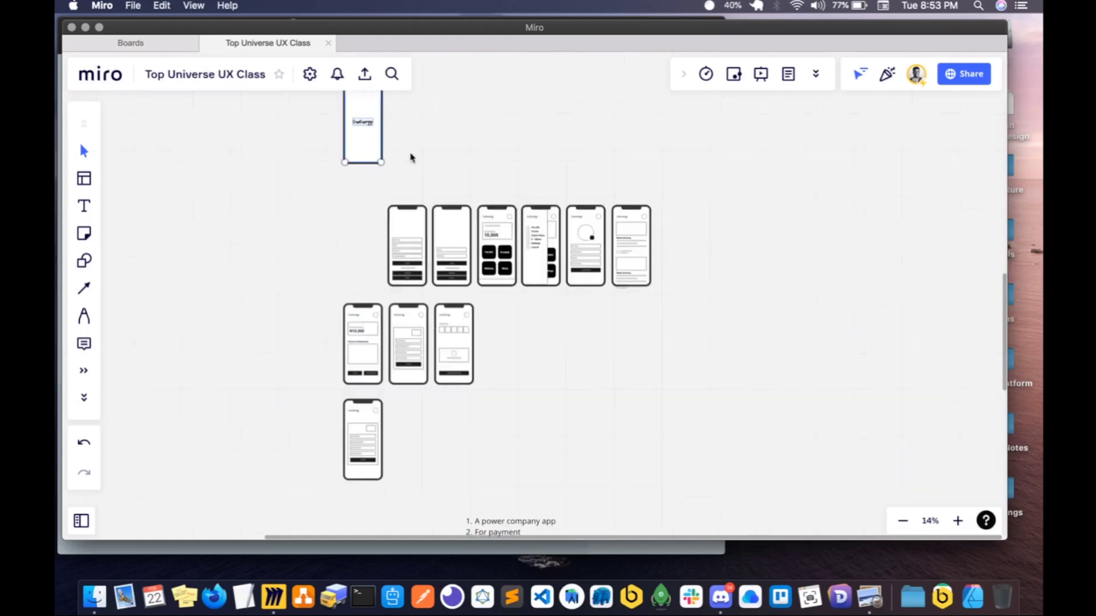
pyautogui.scroll(3, 388, 183)
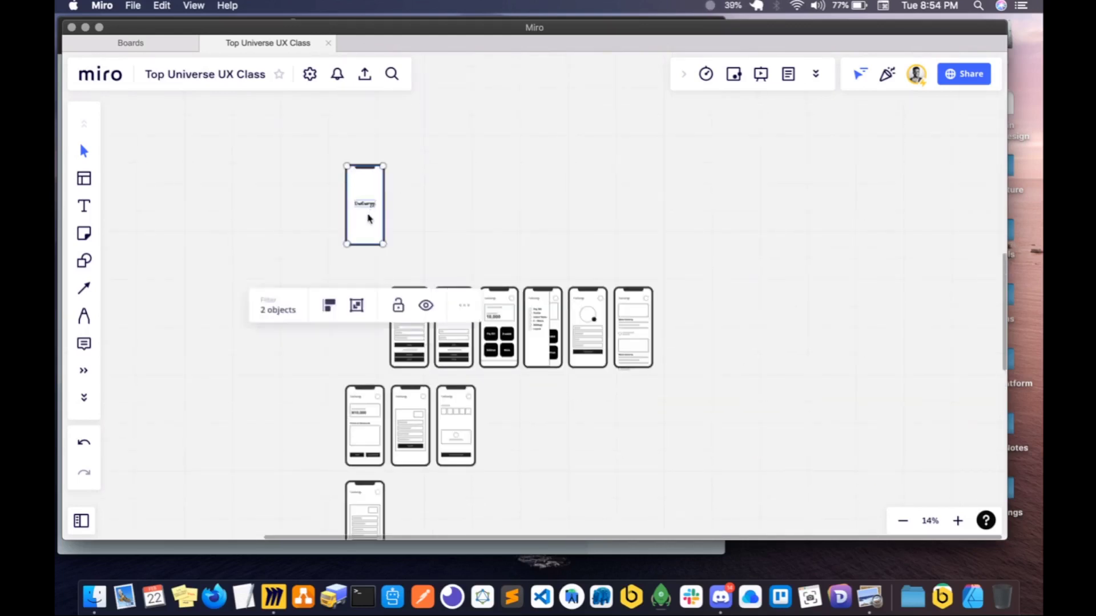
pyautogui.moveTo(367, 217); pyautogui.dragTo(368, 174)
# - Move the Sign up and Sign in screens together into a new row directly below the Splash Screen, aligned with its left edge
pyautogui.scroll(-2, 379, 251)
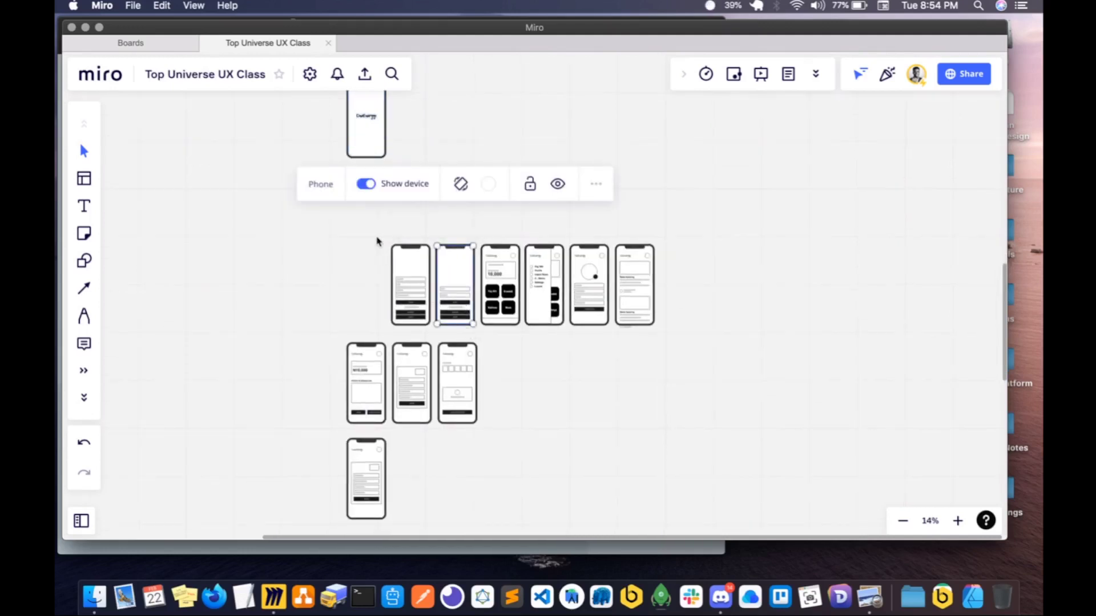
pyautogui.moveTo(375, 227); pyautogui.dragTo(480, 336)
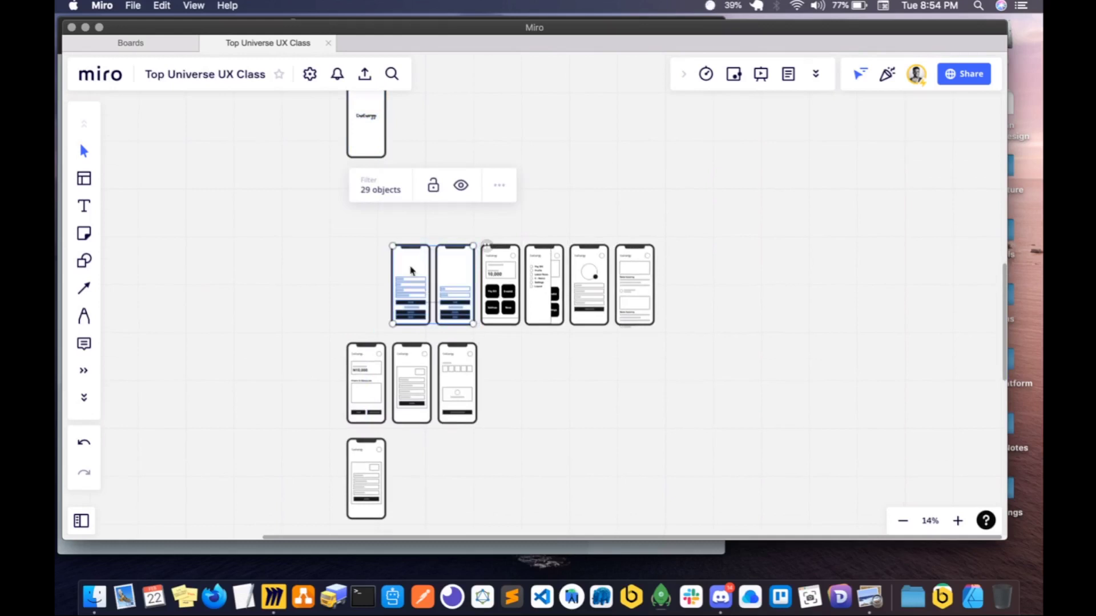
pyautogui.moveTo(412, 271); pyautogui.dragTo(367, 197)
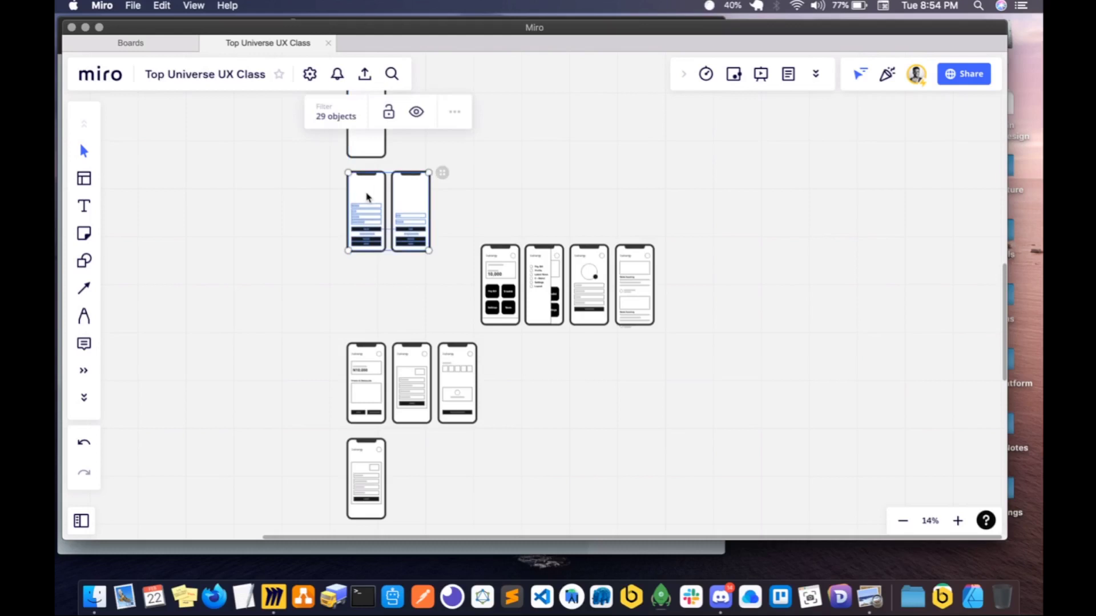
# - Move the E-wallet, Topup modal, Transaction Status and Pay Bill screens down slightly to widen the gap above them
pyautogui.click(443, 227)
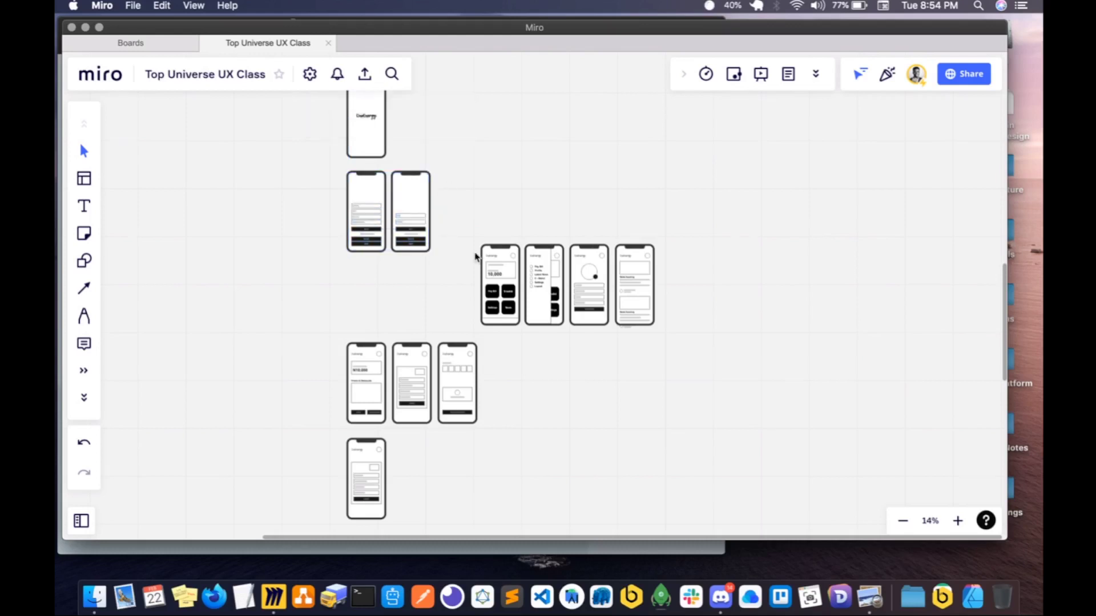
pyautogui.scroll(-1, 474, 253)
pyautogui.scroll(-2, 475, 256)
pyautogui.moveTo(326, 322); pyautogui.dragTo(523, 514)
pyautogui.moveTo(403, 392); pyautogui.dragTo(403, 409)
pyautogui.click(501, 390)
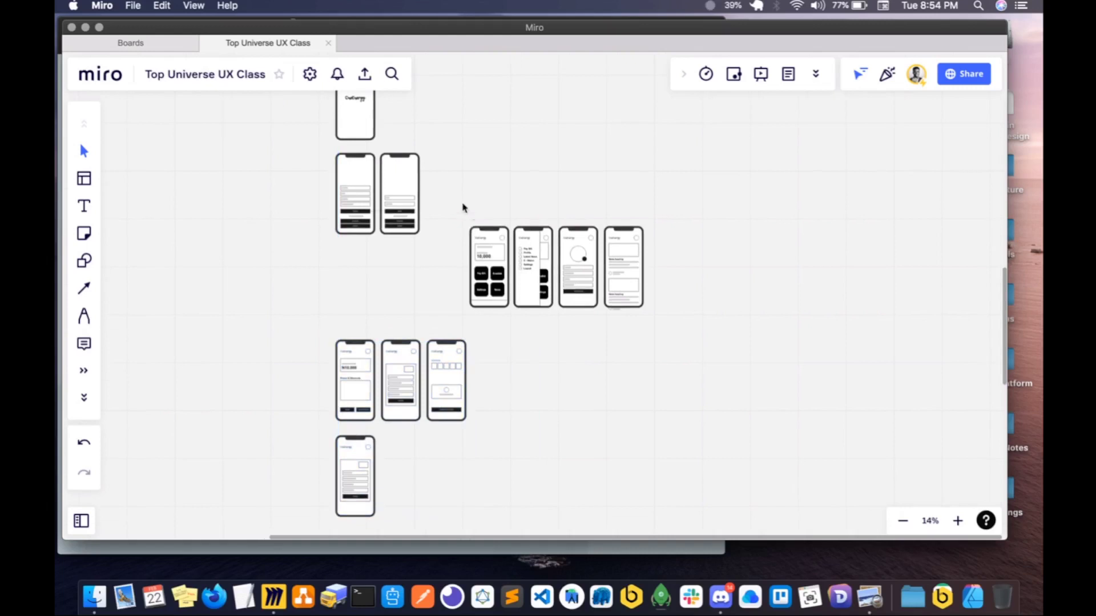
# - Move the Dashboard, Side Menu, Profile Page and Latest News screens into the gap below Sign up and Sign in, aligned with their left edge
pyautogui.moveTo(457, 212); pyautogui.dragTo(660, 323)
pyautogui.moveTo(490, 252); pyautogui.dragTo(361, 270)
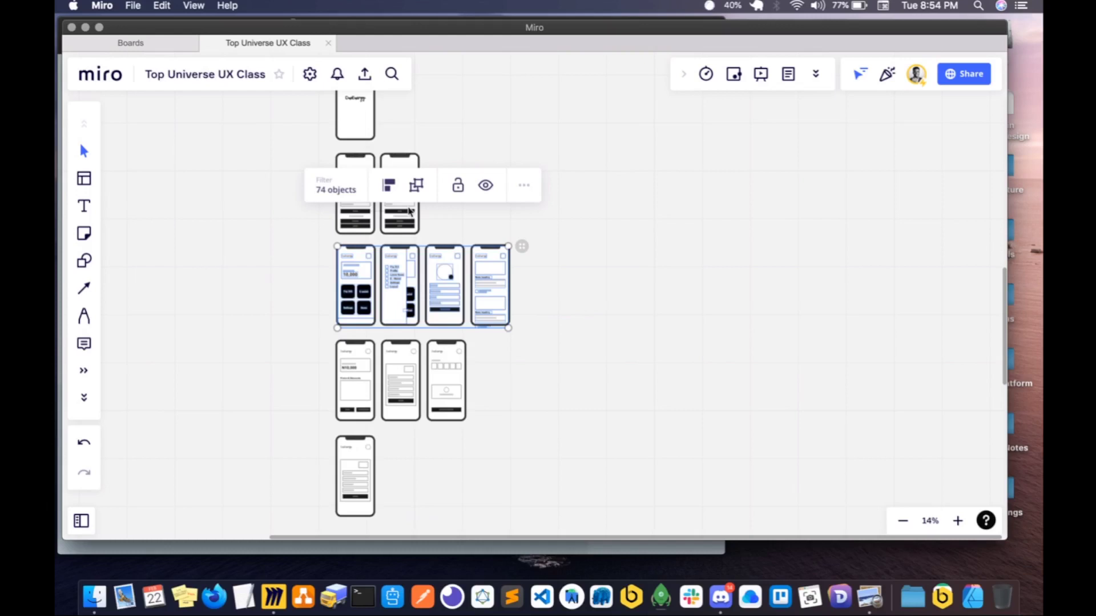
pyautogui.click(464, 228)
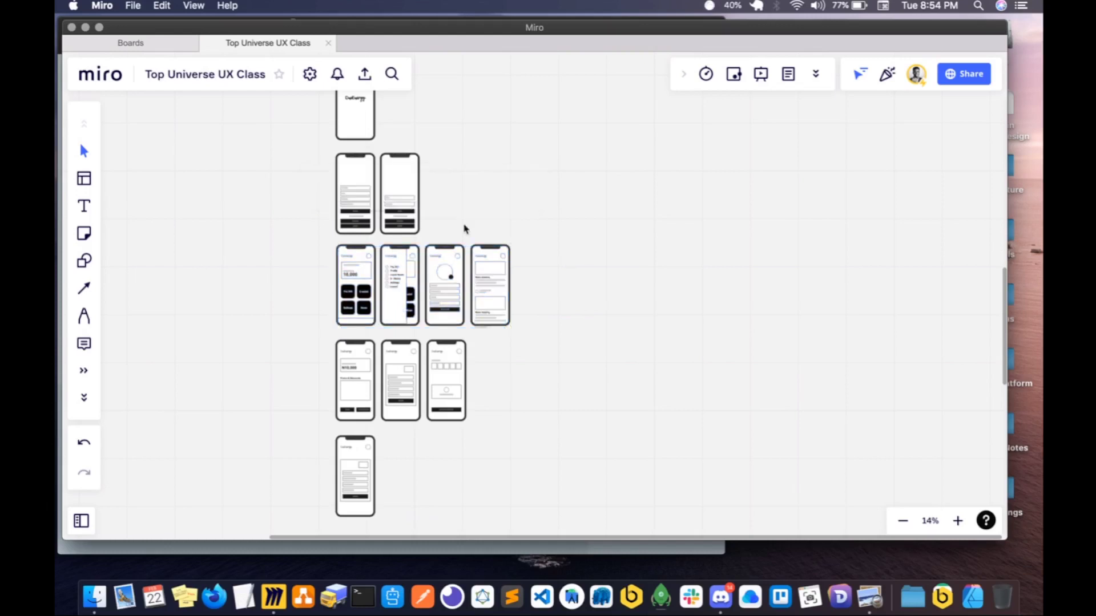
# - Move the Sign up and Sign in screens up slightly to leave more space above the Dashboard row
pyautogui.scroll(3, 374, 190)
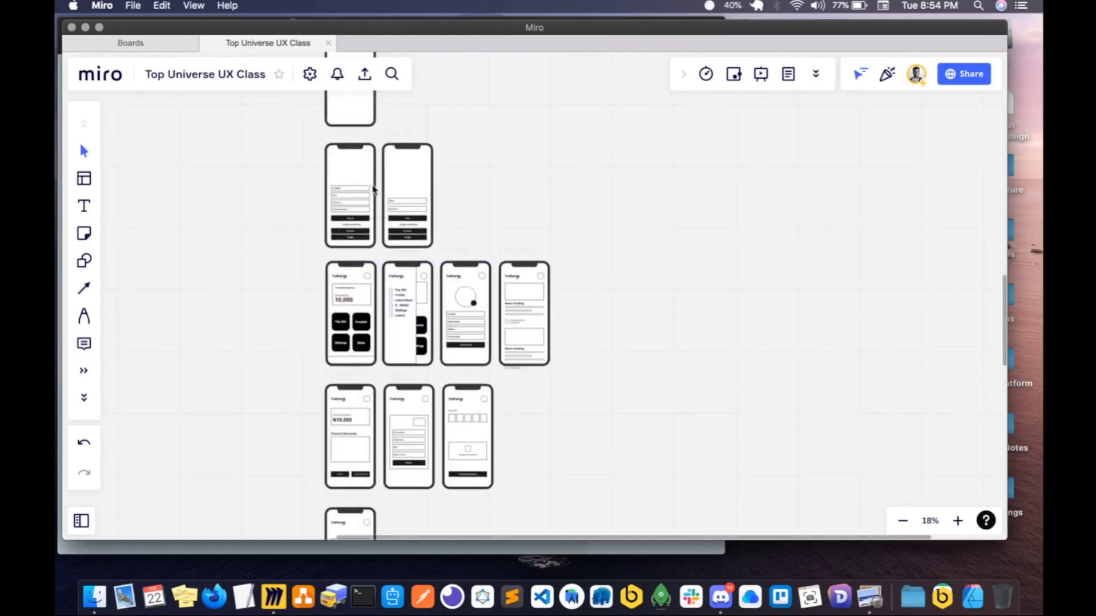
pyautogui.click(349, 139)
pyautogui.keyDown('shift'); pyautogui.click(401, 140); pyautogui.keyUp('shift')
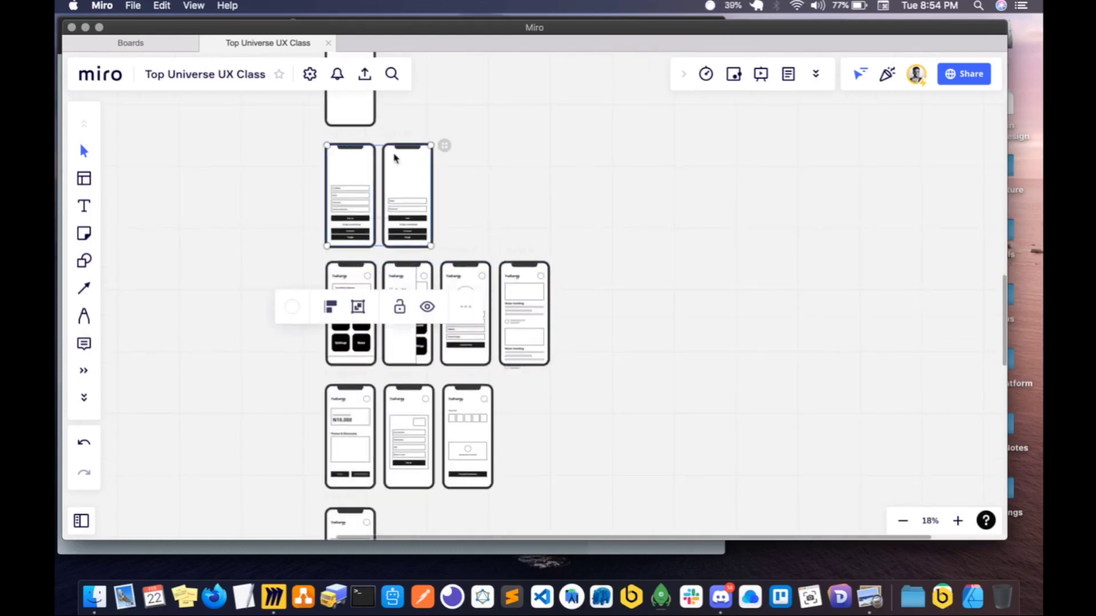
pyautogui.moveTo(393, 155); pyautogui.dragTo(393, 150)
pyautogui.scroll(-1, 371, 177)
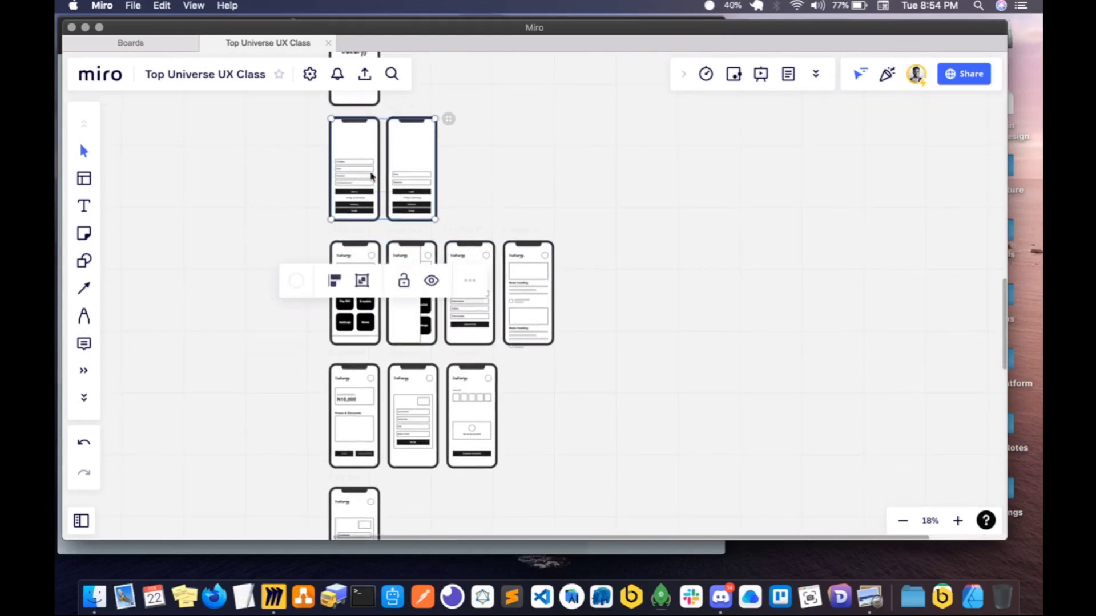
pyautogui.click(279, 191)
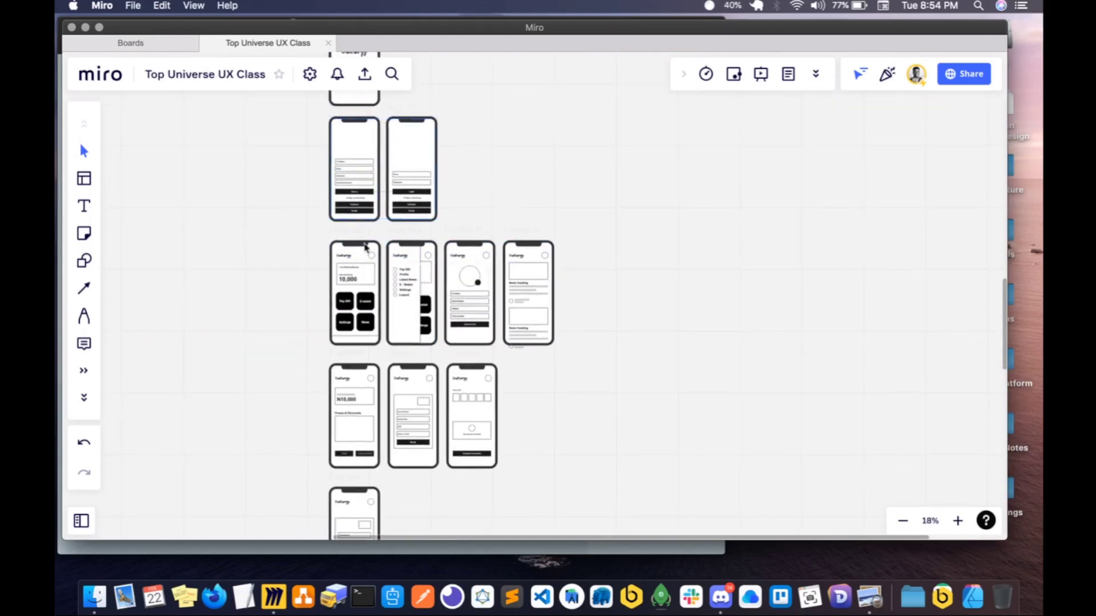
# - Shift the OneEnergy logo on the Dashboard screen right, next to the profile circle, to free space for a menu icon
pyautogui.scroll(-1, 378, 260)
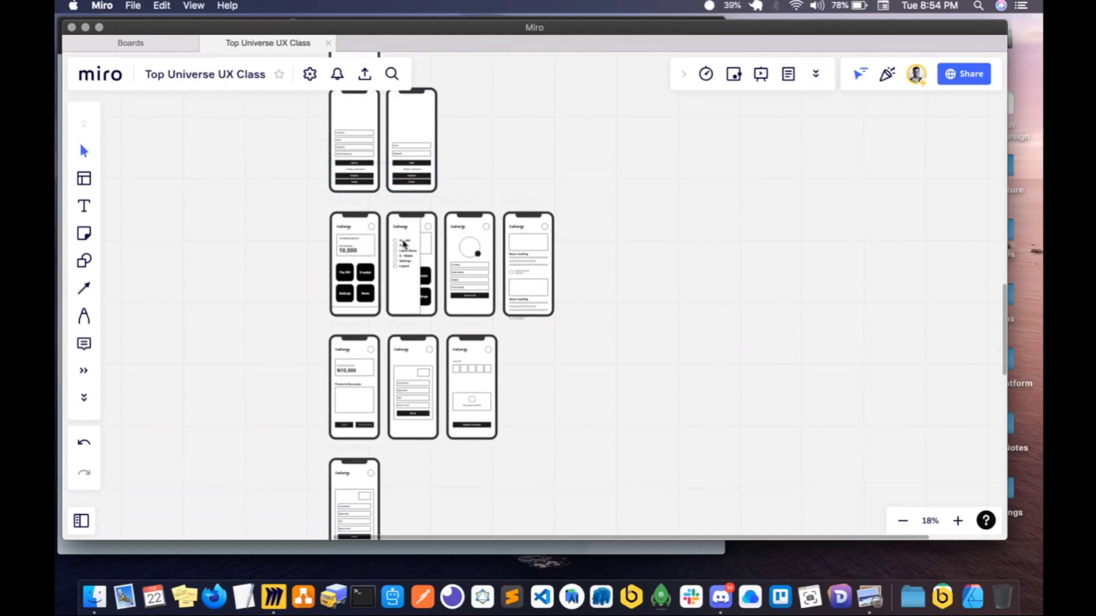
pyautogui.scroll(3, 358, 238)
pyautogui.scroll(5, 358, 238)
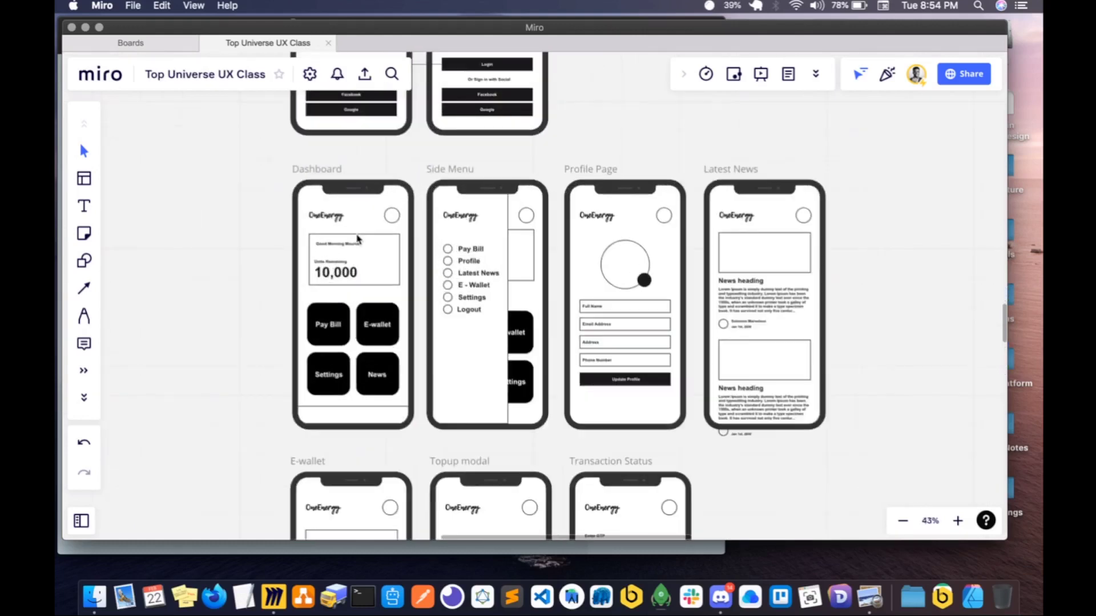
pyautogui.click(321, 215)
pyautogui.moveTo(318, 217); pyautogui.dragTo(360, 218)
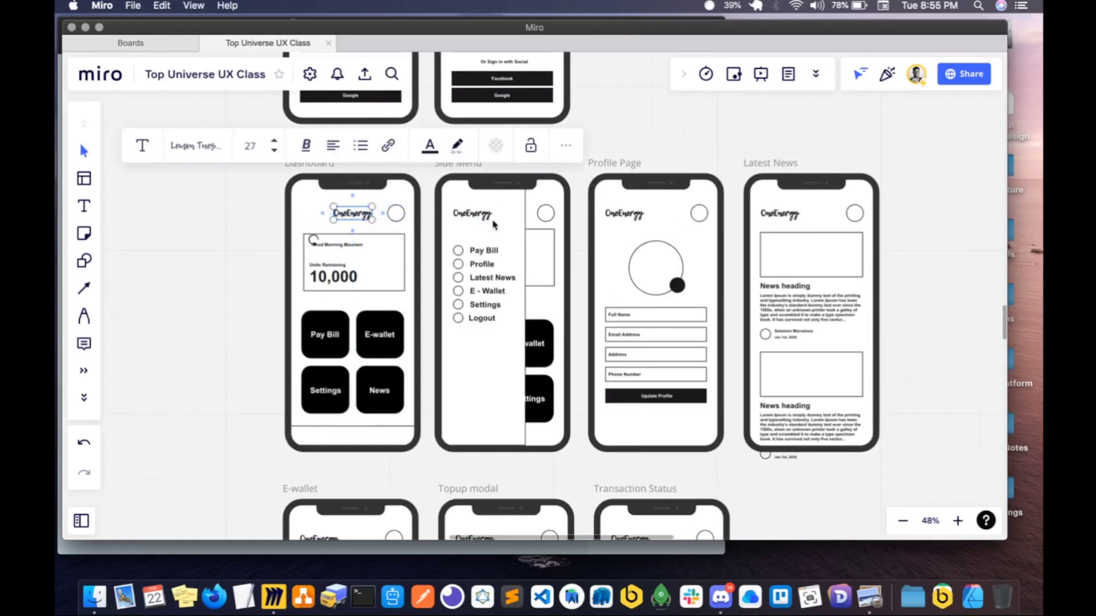
pyautogui.click(307, 214)
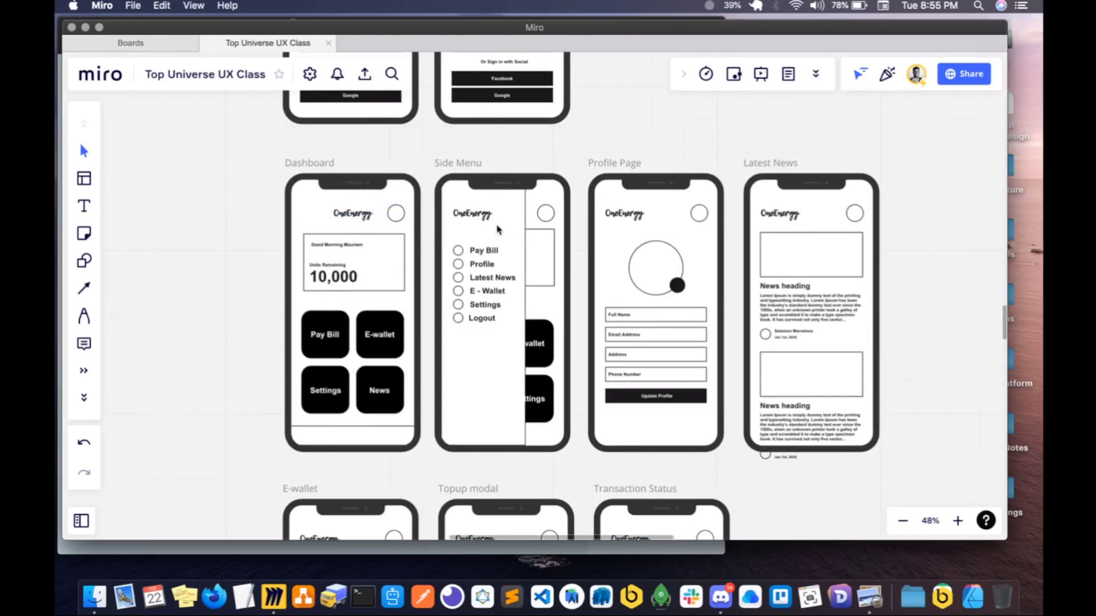
# - Switch to Iconset and search the Entypo+ icon set for "menu"
pyautogui.scroll(-3, 496, 230)
pyautogui.scroll(5, 496, 229)
pyautogui.hscroll(-2, 496, 230)
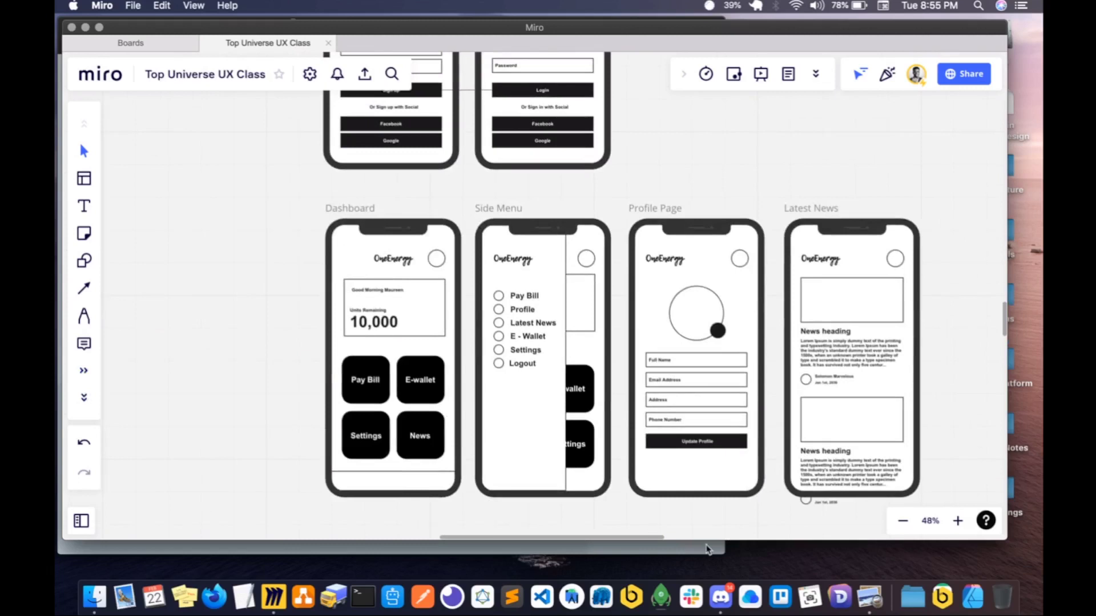
pyautogui.press('super+space')
pyautogui.write('icon')
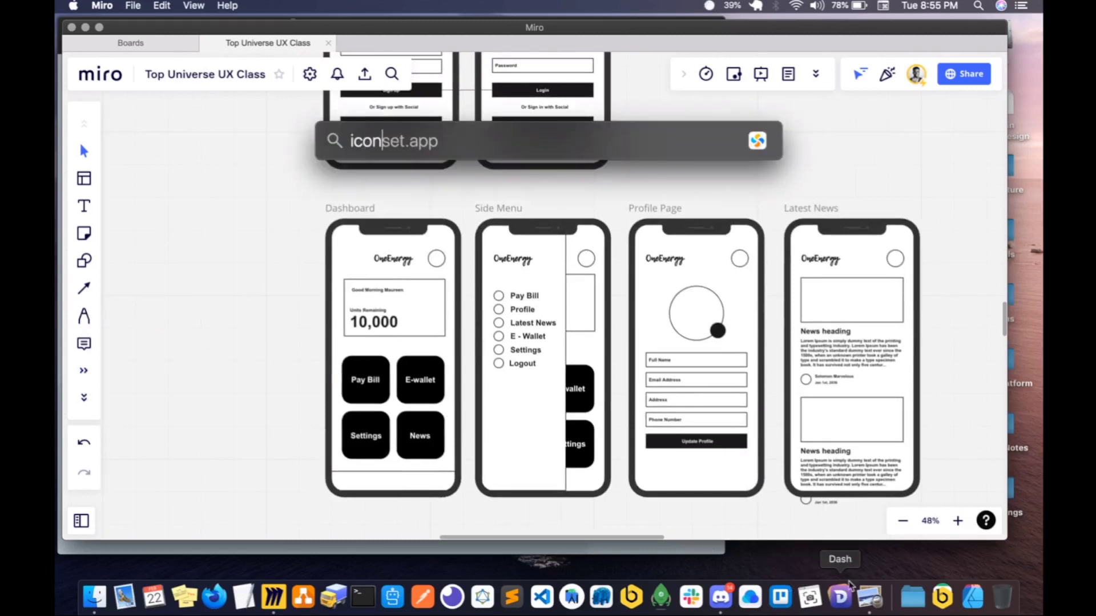
pyautogui.press('Return')
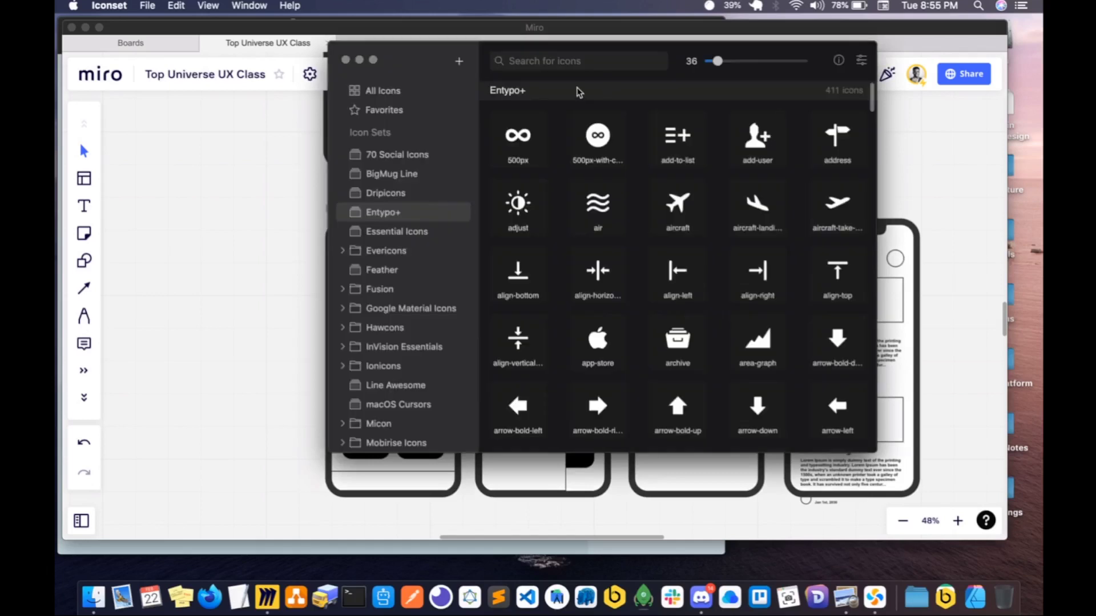
pyautogui.click(566, 62)
pyautogui.write('hamb')
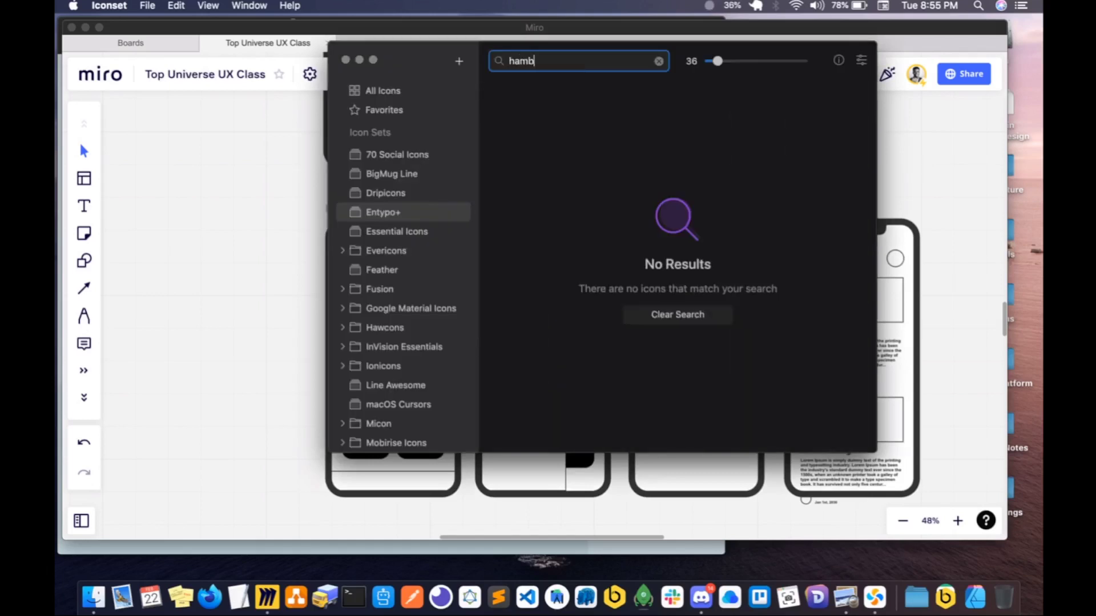
pyautogui.press('super+a')
pyautogui.write('menu')
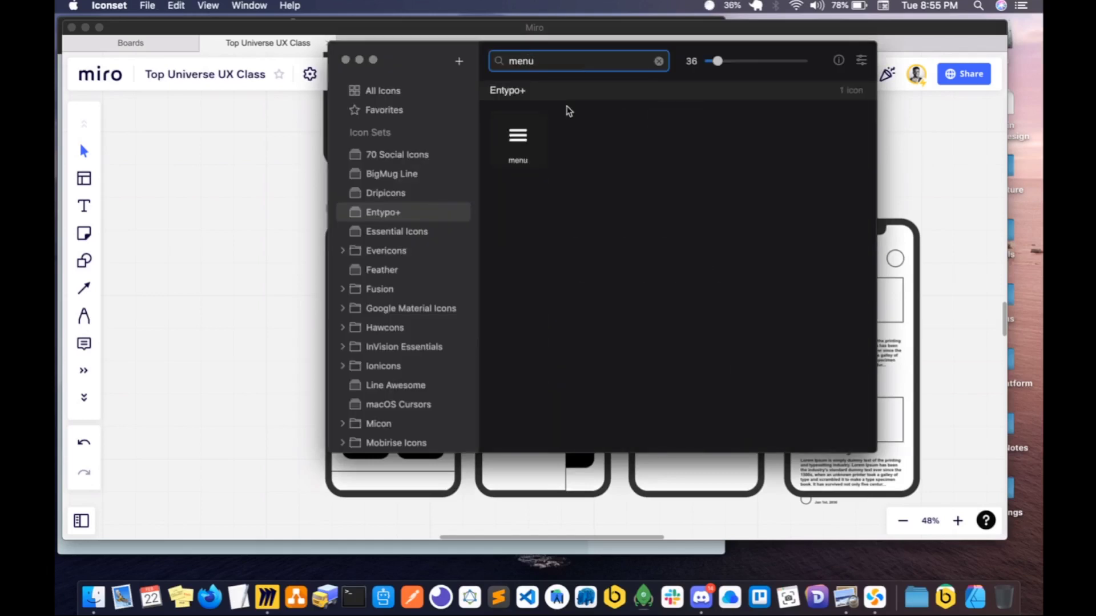
# - Add the Entypo+ menu icon to the Miro board and place it left of the OneEnergy logo in the Dashboard header
pyautogui.moveTo(522, 145); pyautogui.dragTo(254, 249)
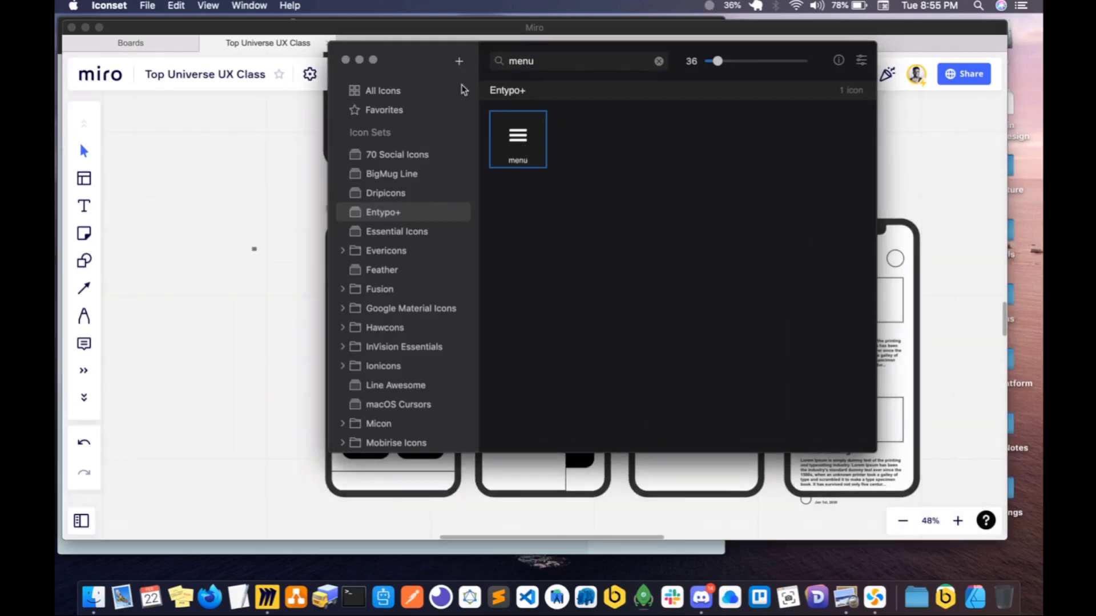
pyautogui.click(346, 60)
pyautogui.click(255, 251)
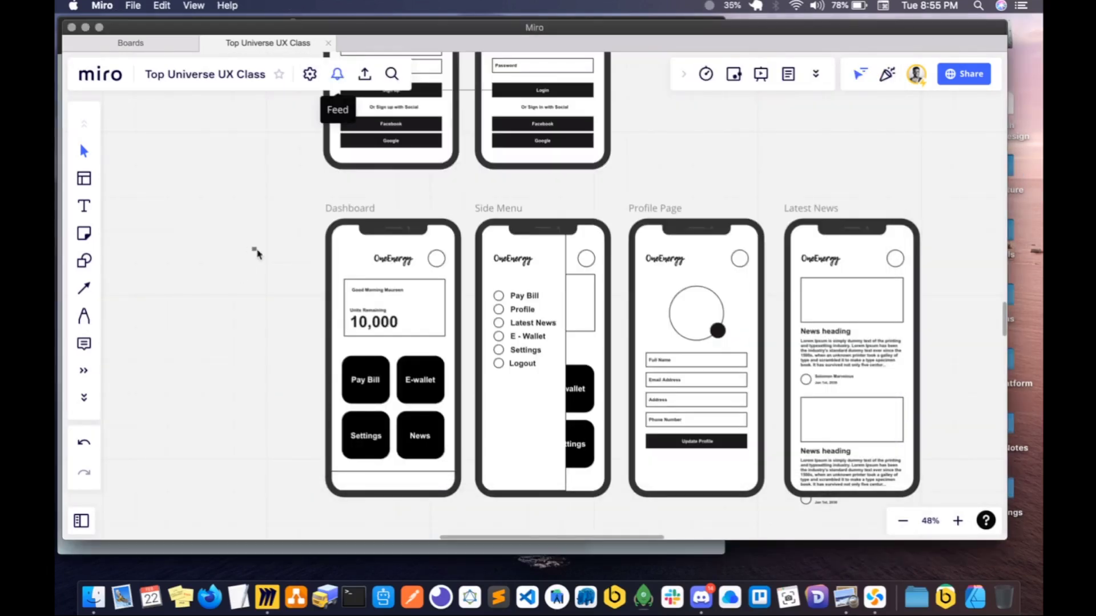
pyautogui.click(254, 249)
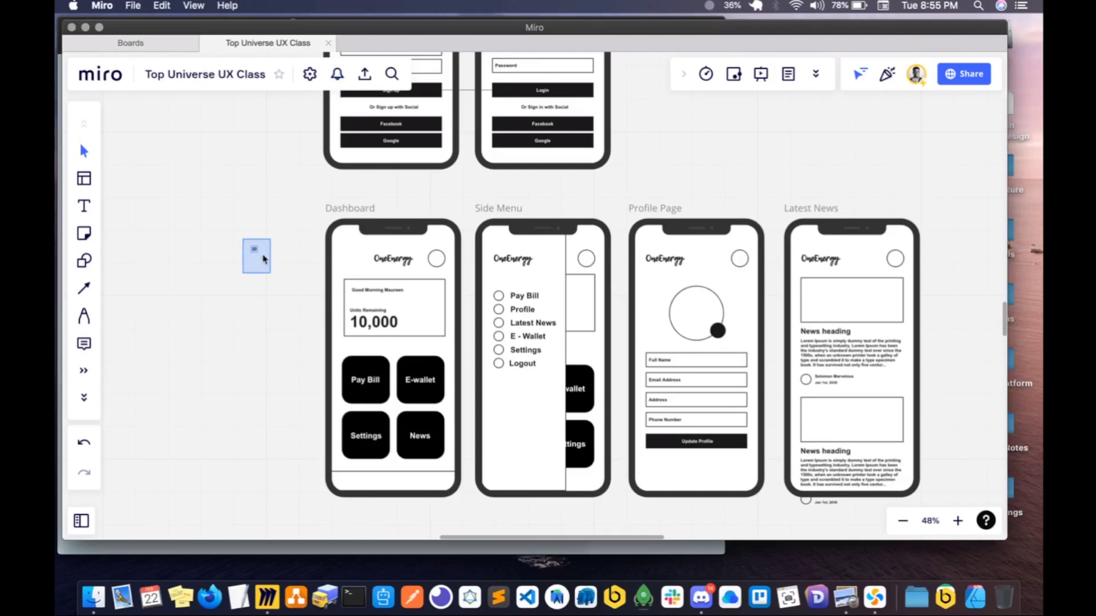
pyautogui.scroll(3, 256, 254)
pyautogui.moveTo(255, 256); pyautogui.dragTo(397, 267)
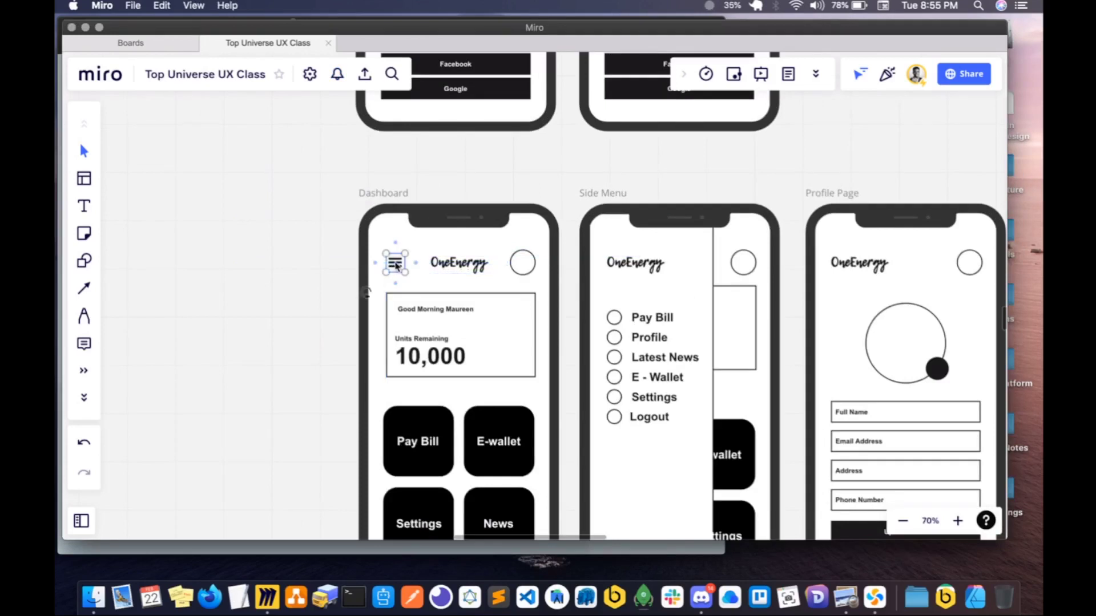
pyautogui.click(338, 298)
# - Align the Logout label on the Side Menu screen with the left edge of the labels above it
pyautogui.scroll(-3, 328, 292)
pyautogui.hscroll(3, 328, 292)
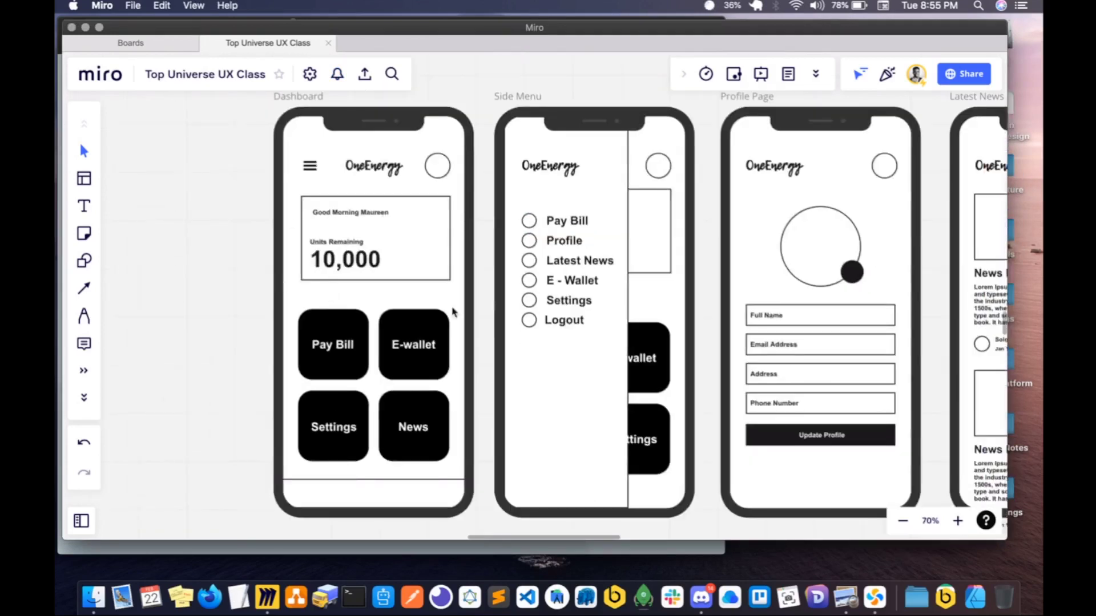
pyautogui.hscroll(2, 452, 311)
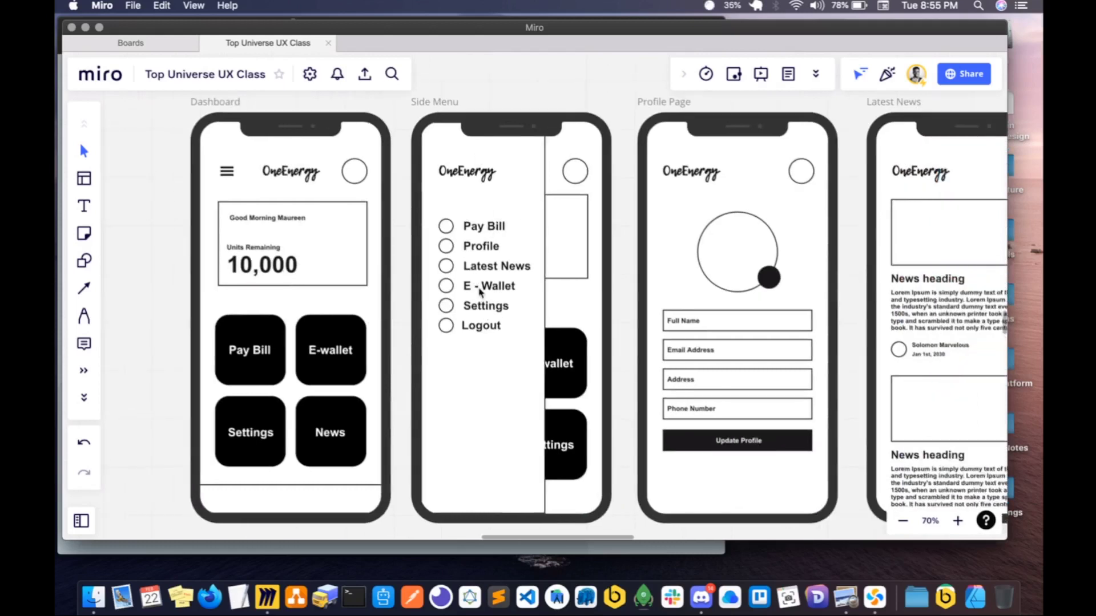
pyautogui.hscroll(1, 480, 291)
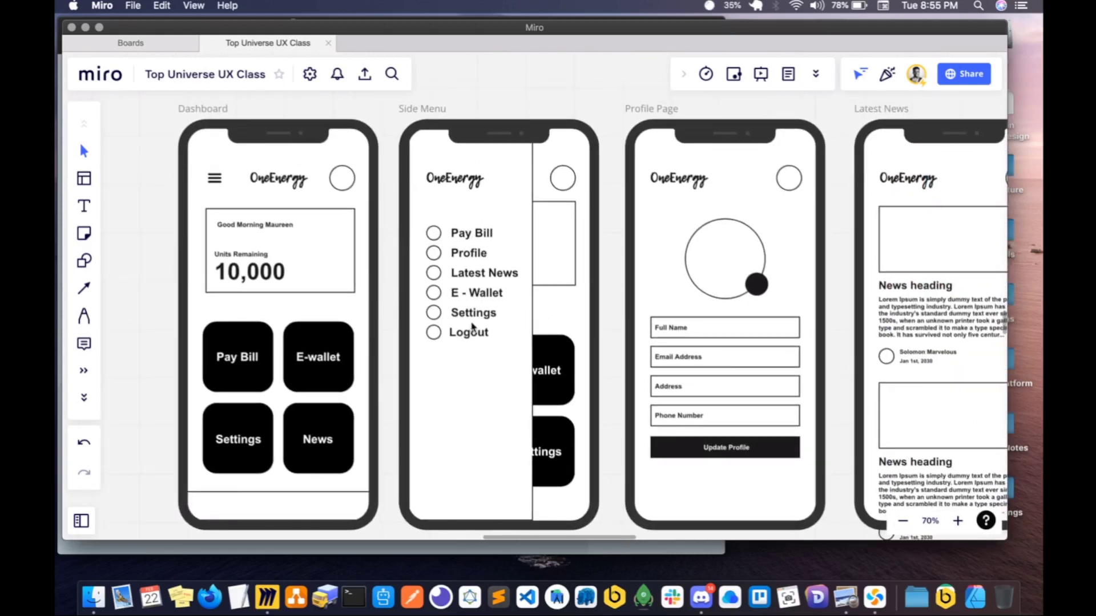
pyautogui.hscroll(1, 465, 334)
pyautogui.click(457, 338)
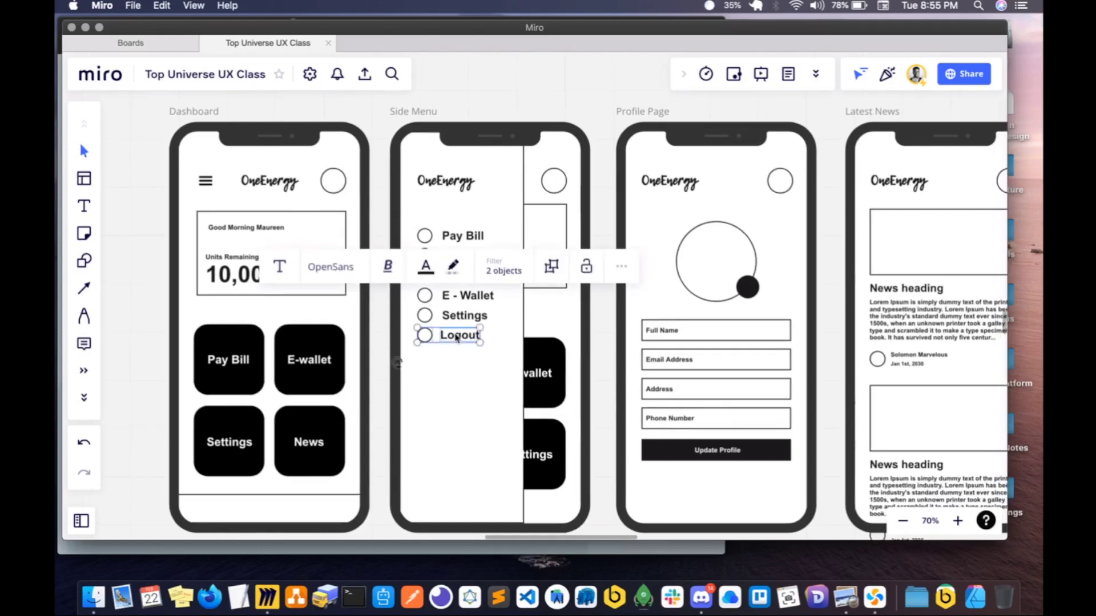
pyautogui.click(457, 338)
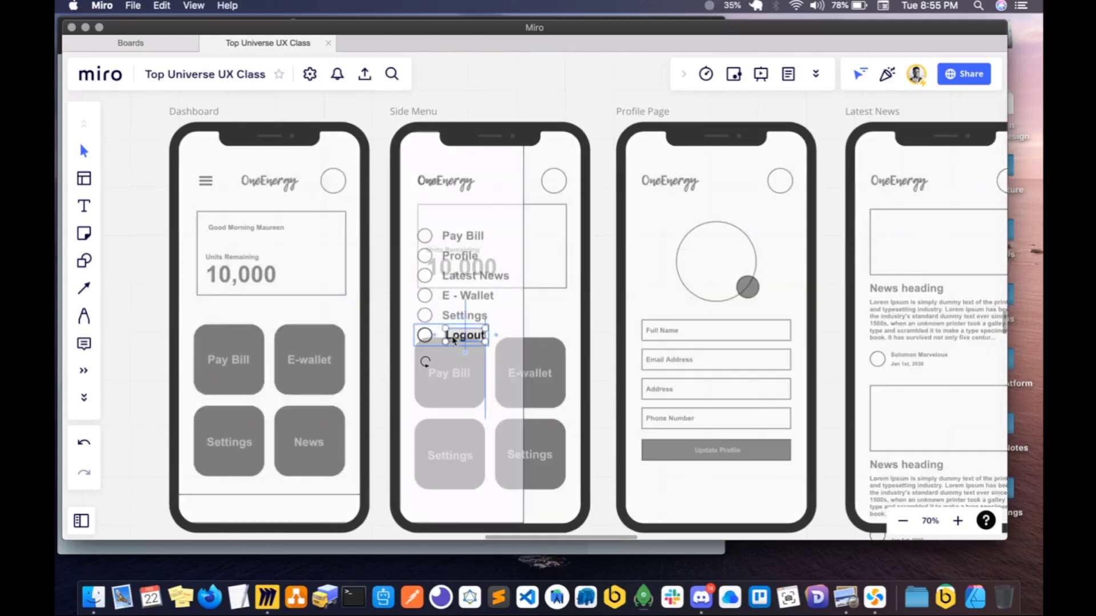
pyautogui.click(539, 334)
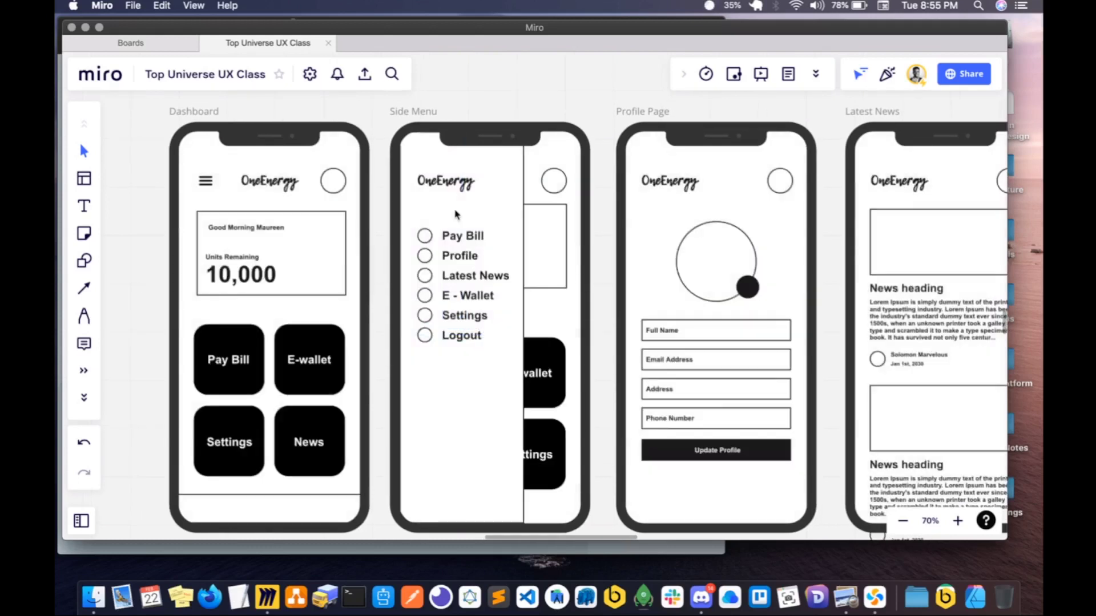
# - Enlarge the Side Menu's list of six items with their circles, spreading it further down, and centre it within the menu panel
pyautogui.moveTo(411, 306); pyautogui.dragTo(460, 341)
pyautogui.moveTo(459, 299); pyautogui.dragTo(525, 228)
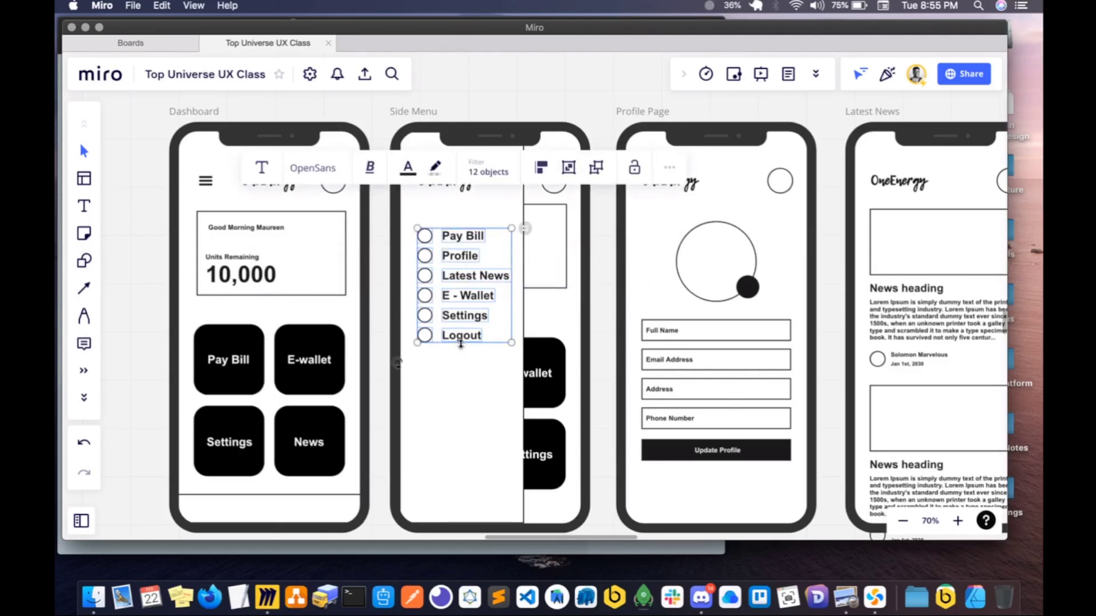
pyautogui.moveTo(460, 342); pyautogui.dragTo(462, 383)
pyautogui.press('super+z')
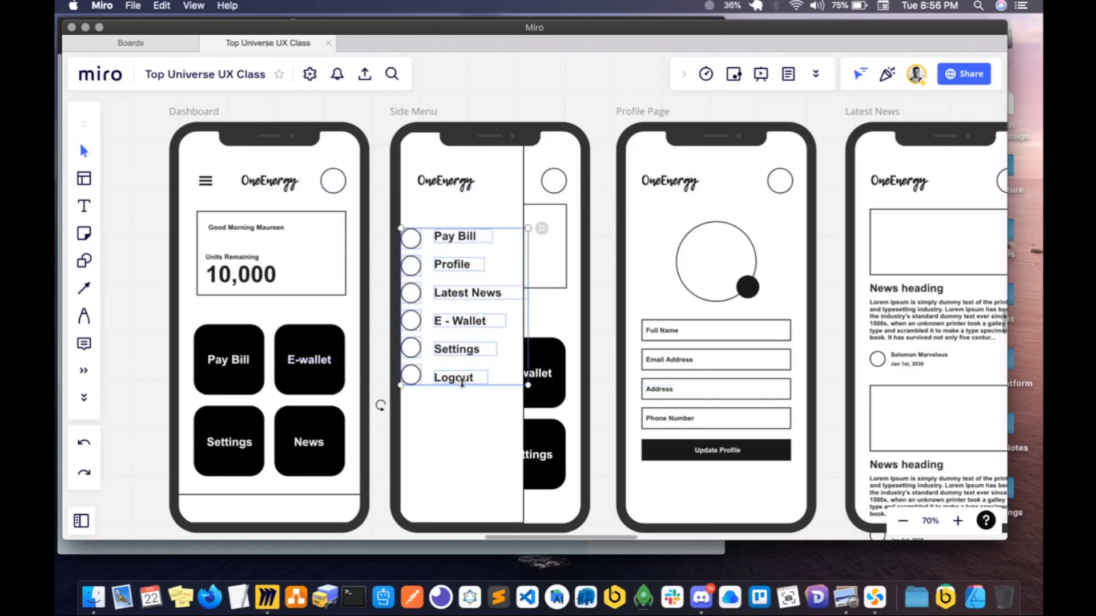
pyautogui.moveTo(459, 325); pyautogui.dragTo(468, 325)
pyautogui.click(521, 196)
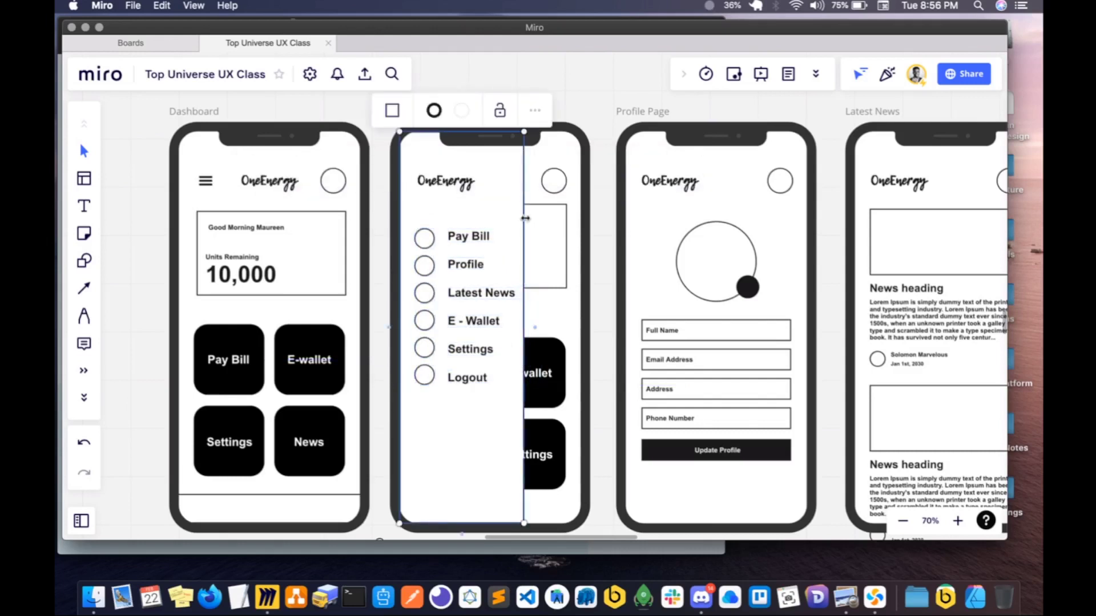
# - Widen the white menu panel on the Side Menu screen slightly beyond the menu items
pyautogui.moveTo(527, 221); pyautogui.dragTo(532, 228)
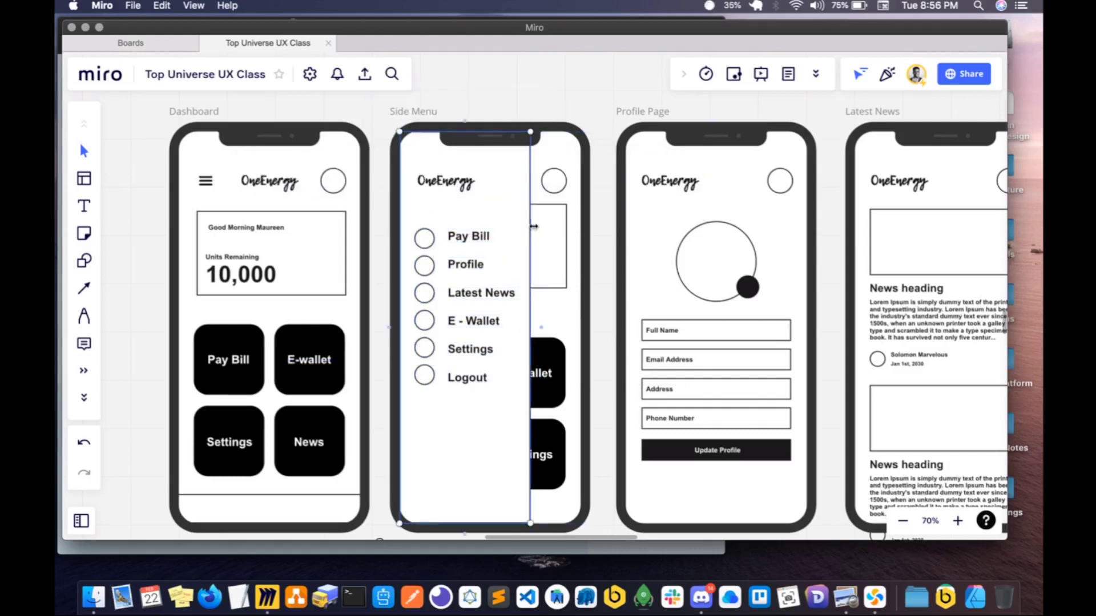
pyautogui.hscroll(3, 449, 319)
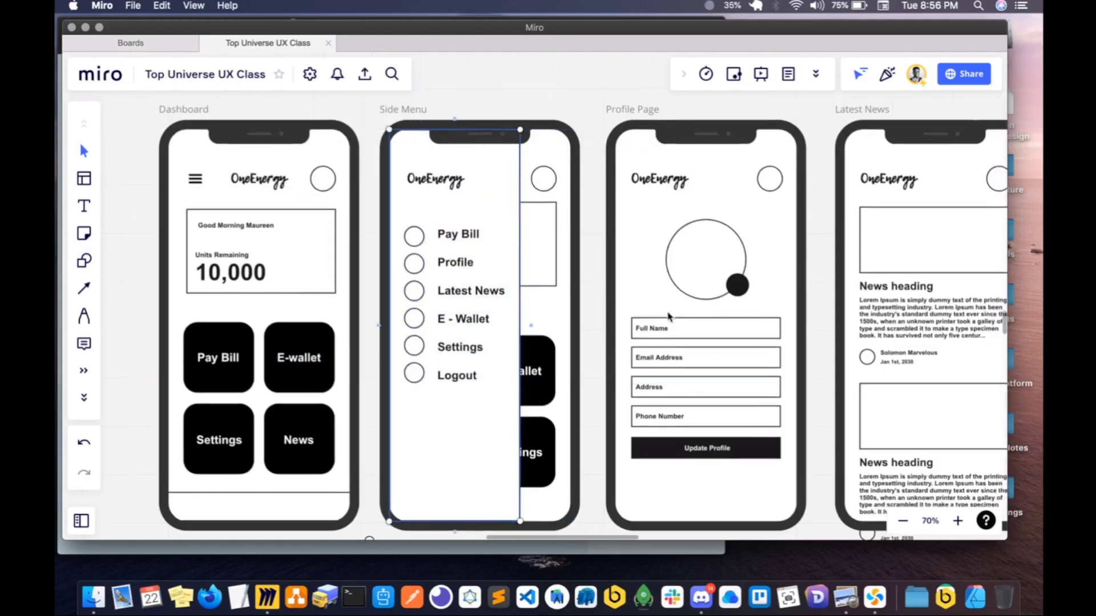
pyautogui.click(552, 257)
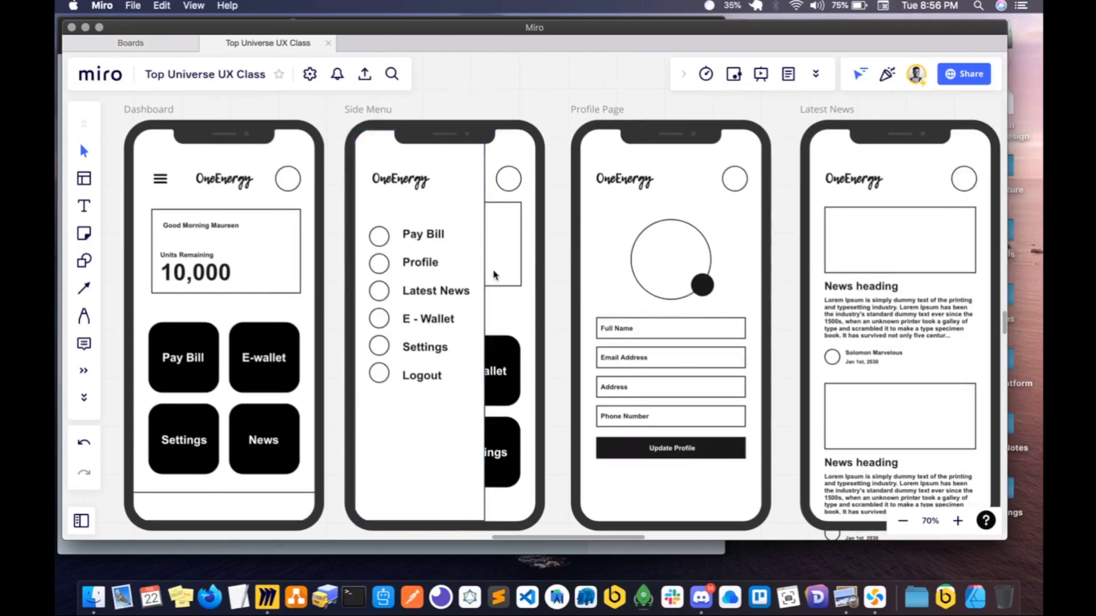
pyautogui.scroll(-3, 494, 275)
pyautogui.scroll(-4, 496, 275)
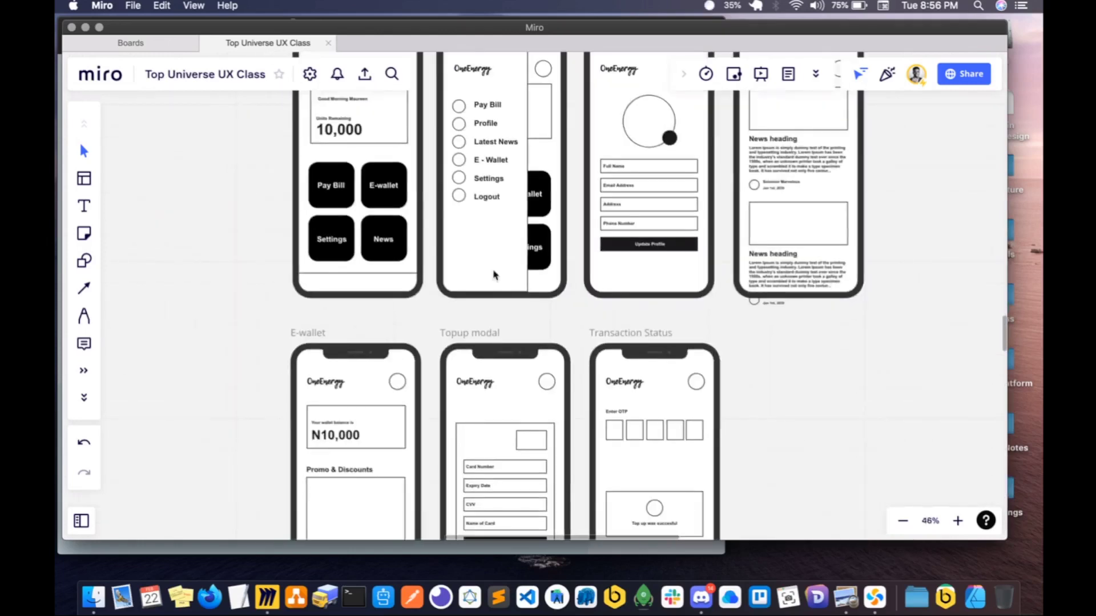
pyautogui.scroll(2, 495, 275)
pyautogui.scroll(-3, 495, 275)
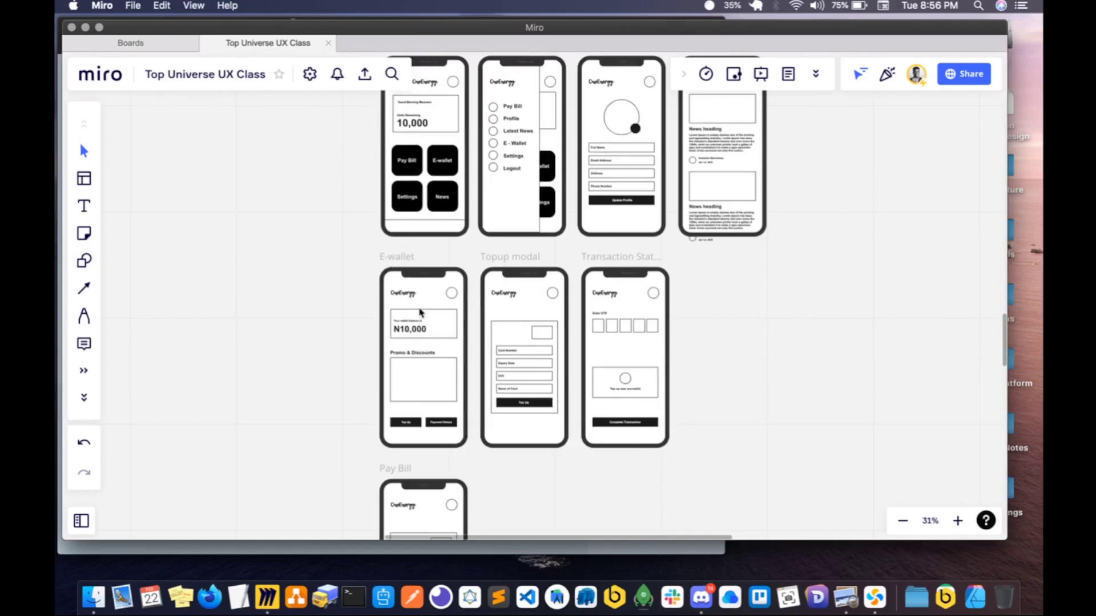
# - Switch to Discord and copy the room channel's four message lines from "Location" to "After the card details, there should be an OTP page"
pyautogui.scroll(-5, 420, 312)
pyautogui.scroll(2, 419, 313)
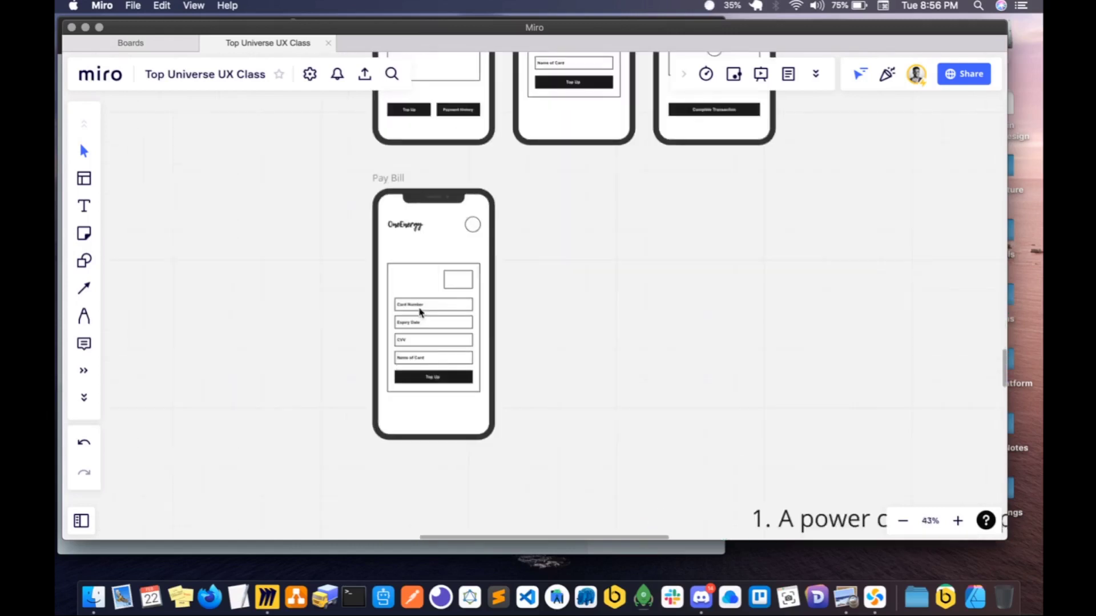
pyautogui.scroll(-5, 420, 312)
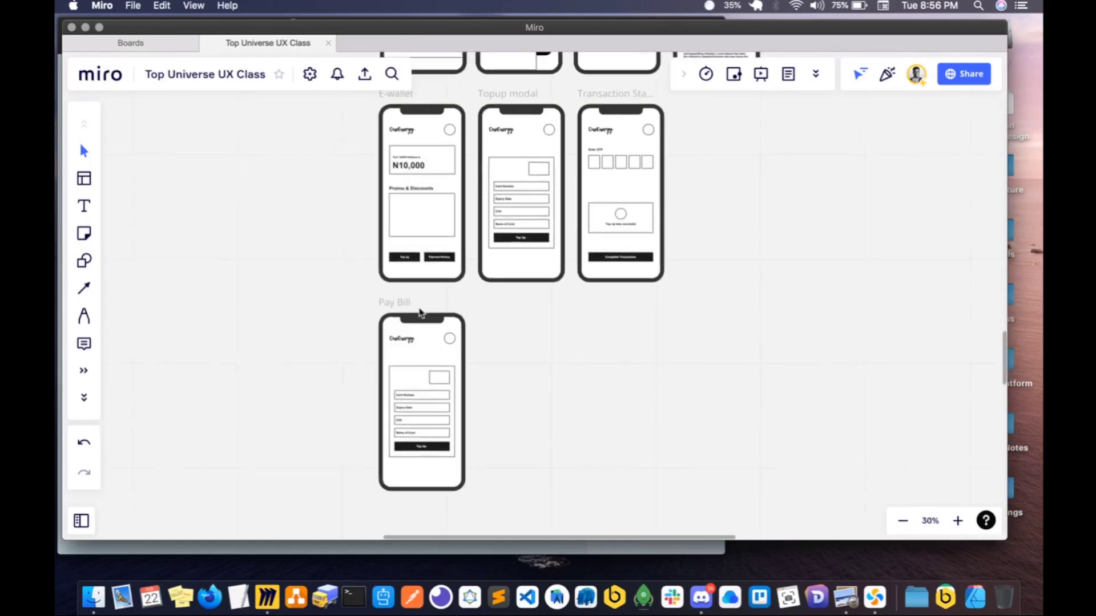
pyautogui.scroll(-3, 420, 312)
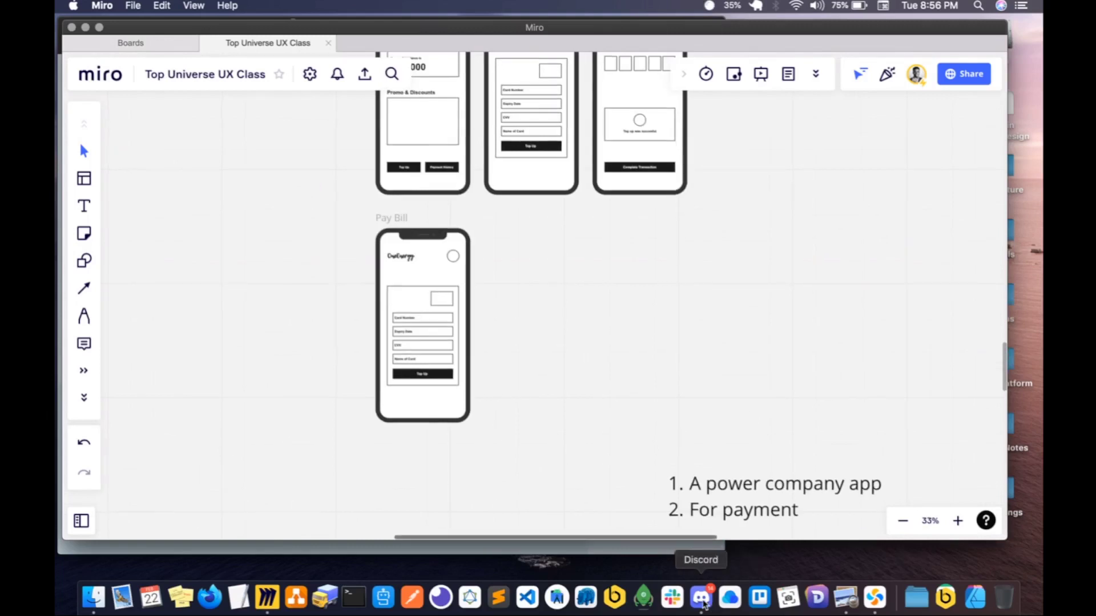
pyautogui.click(702, 600)
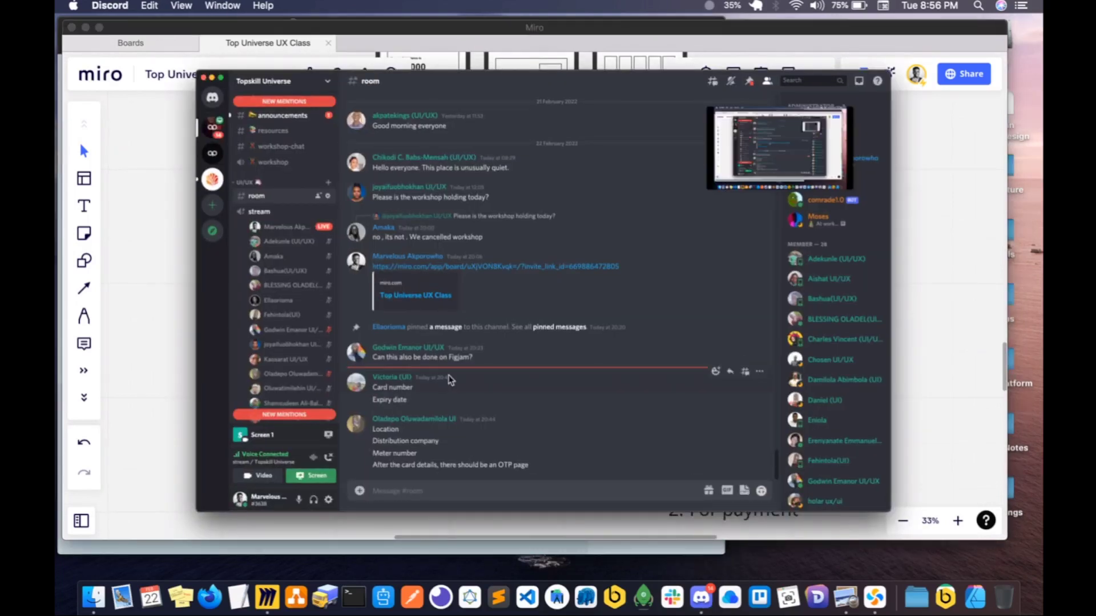
pyautogui.moveTo(371, 425); pyautogui.dragTo(522, 461)
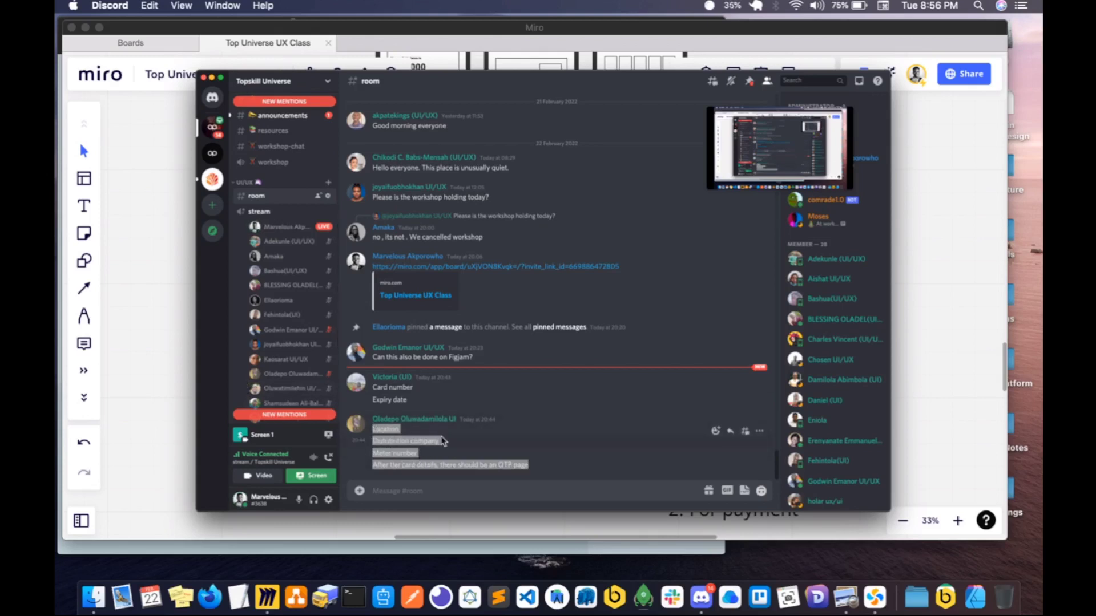
# - Return to the Miro board and paste the copied payment requirements as a text block in the empty space beside the Pay Bill screen
pyautogui.click(170, 393)
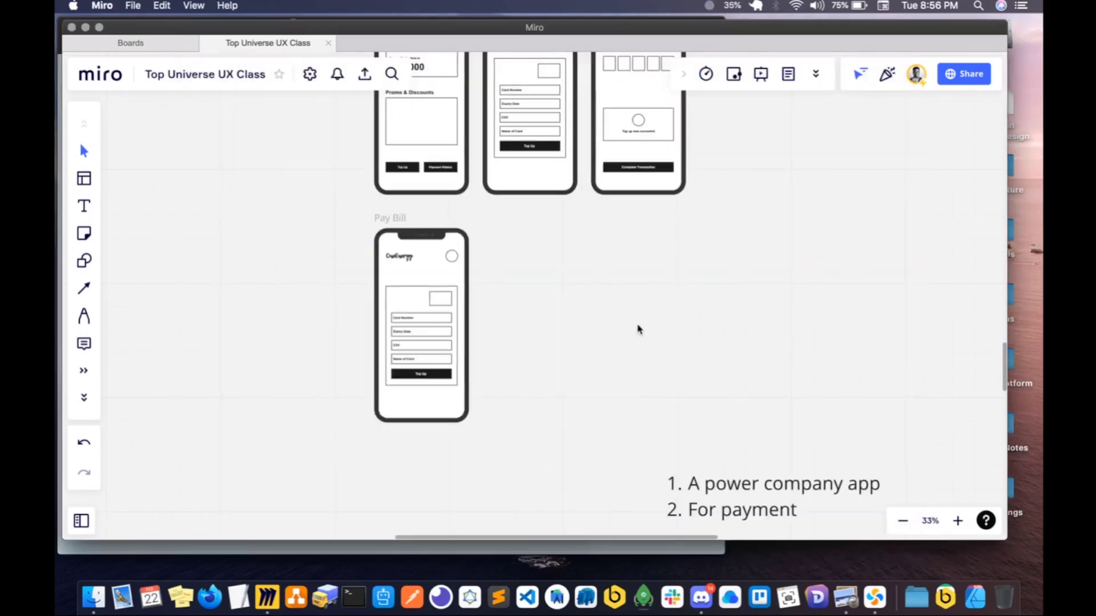
pyautogui.hscroll(2, 638, 328)
pyautogui.press('super+v')
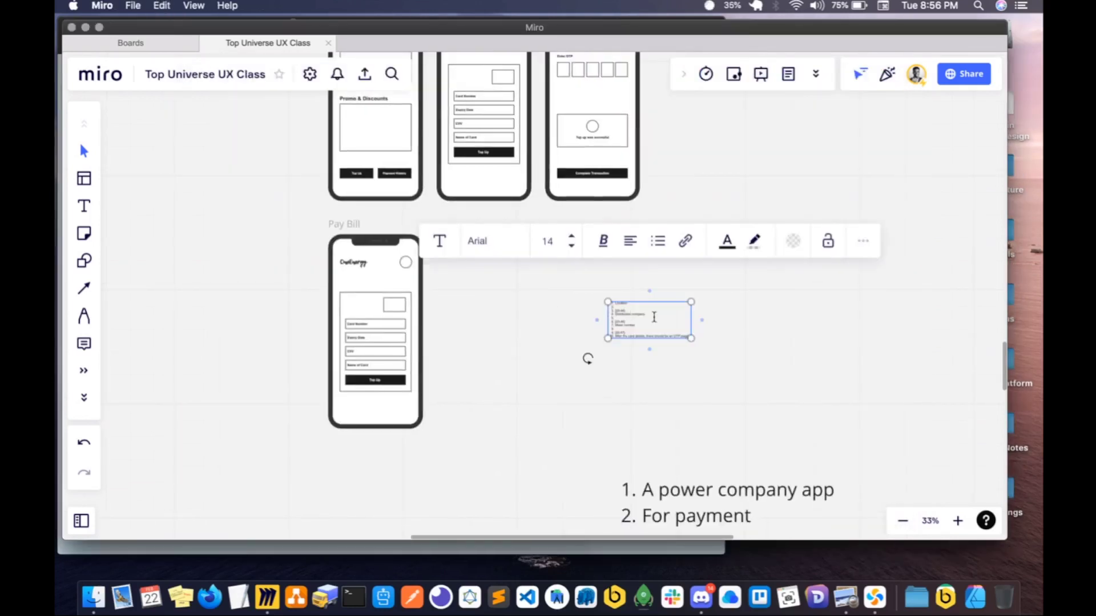
pyautogui.click(580, 322)
pyautogui.scroll(5, 580, 322)
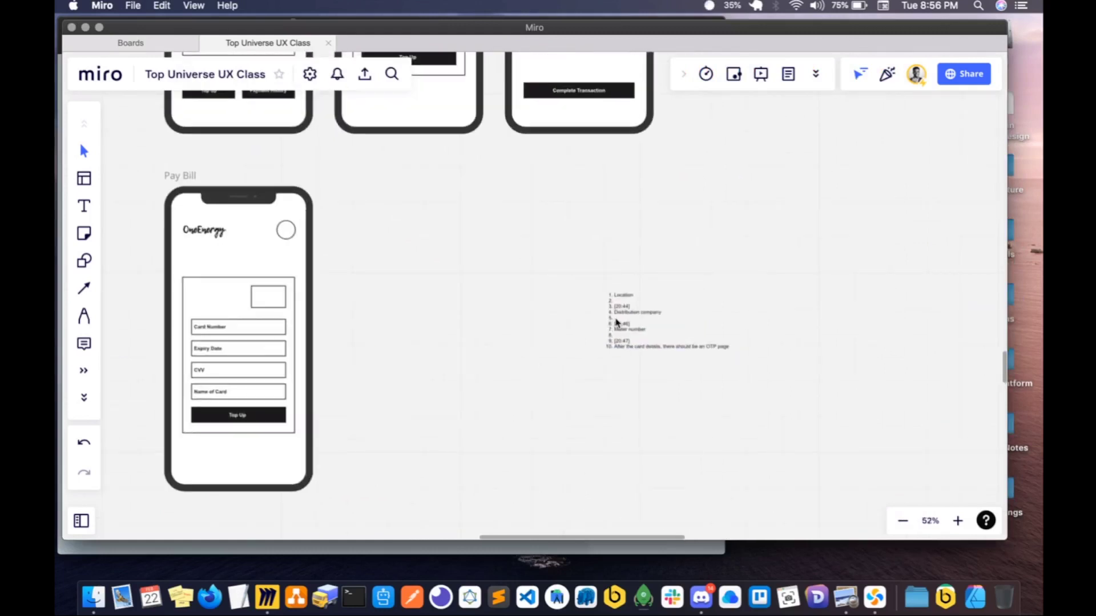
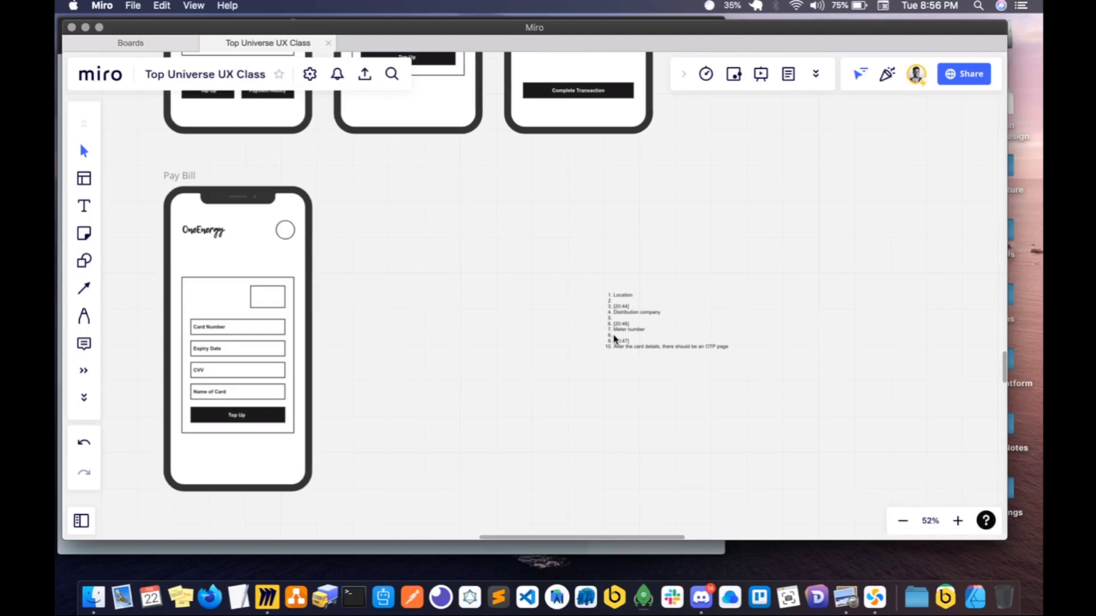
# - Switch to Discord to check the room channel, and return to the Miro board
pyautogui.hscroll(-2, 516, 343)
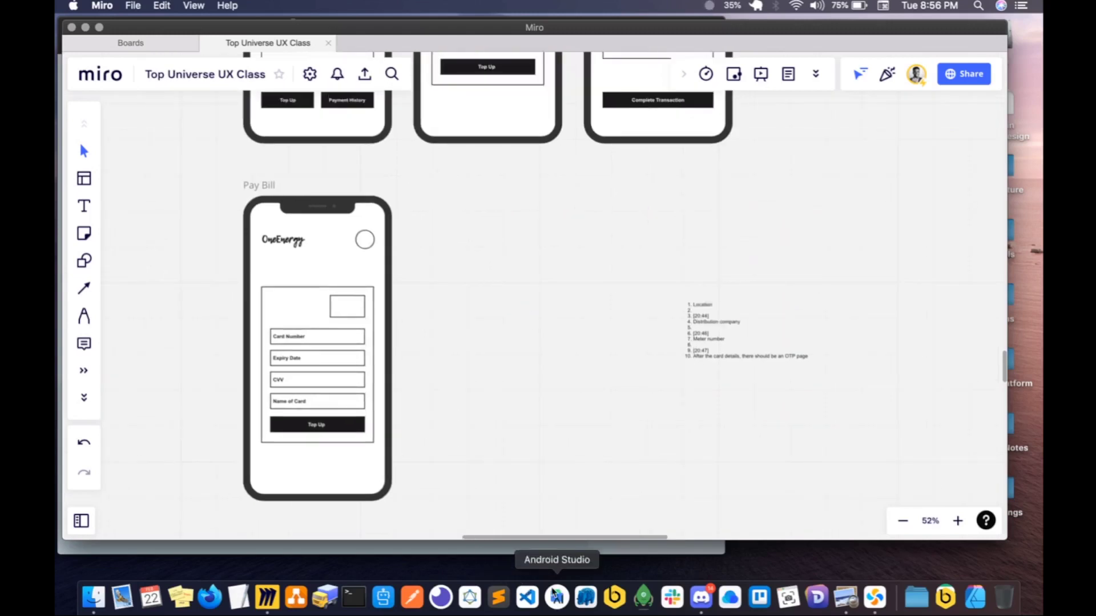
pyautogui.click(702, 597)
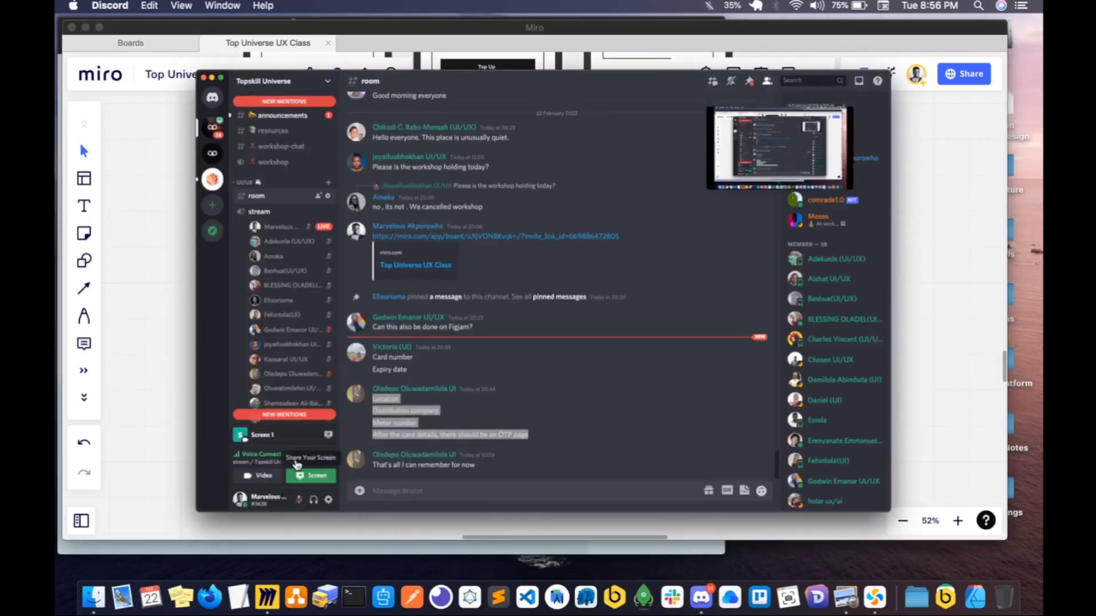
pyautogui.click(153, 421)
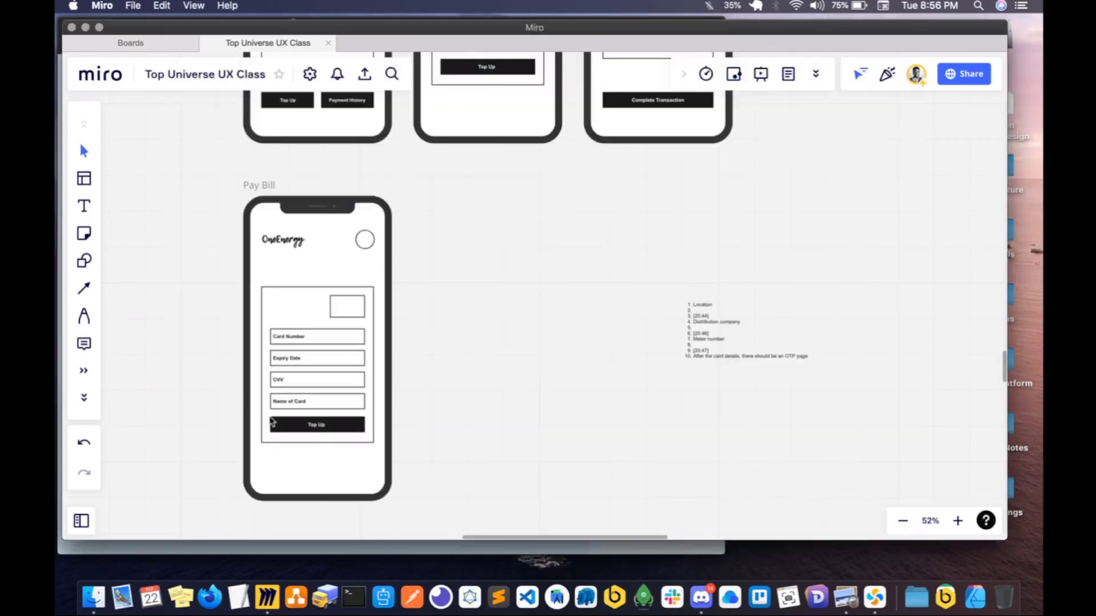
# - Delete the large frame around the card form and the small empty box above Card Number on the Pay Bill screen
pyautogui.click(336, 334)
pyautogui.press('BackSpace')
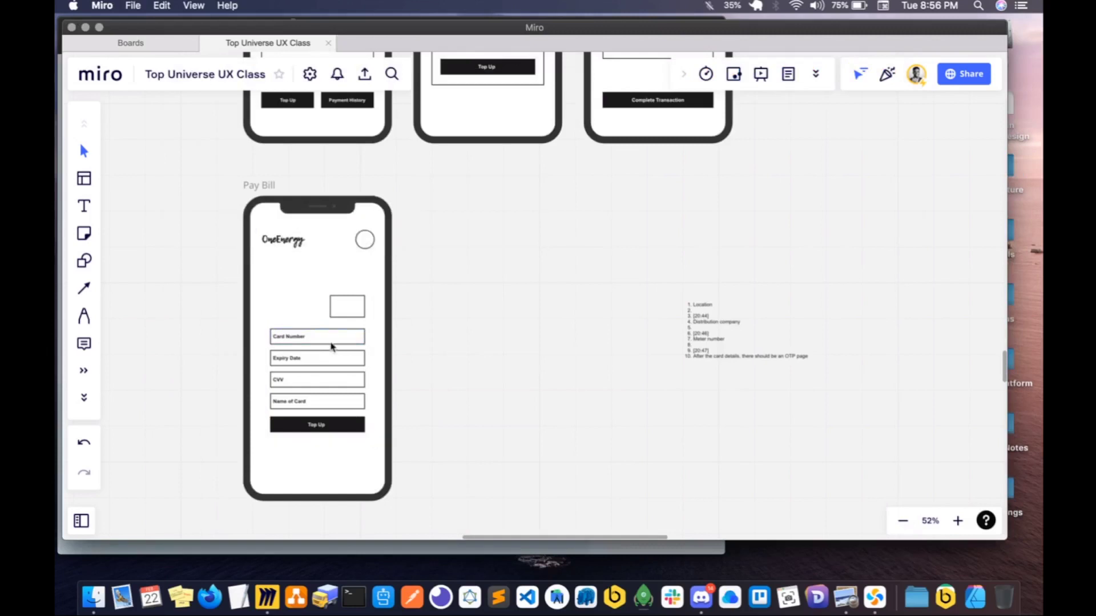
pyautogui.click(354, 316)
pyautogui.press('BackSpace')
# - Move the four form fields and the Top Up button up beneath the OneEnergy header and widen them to the header's width
pyautogui.moveTo(258, 323); pyautogui.dragTo(379, 462)
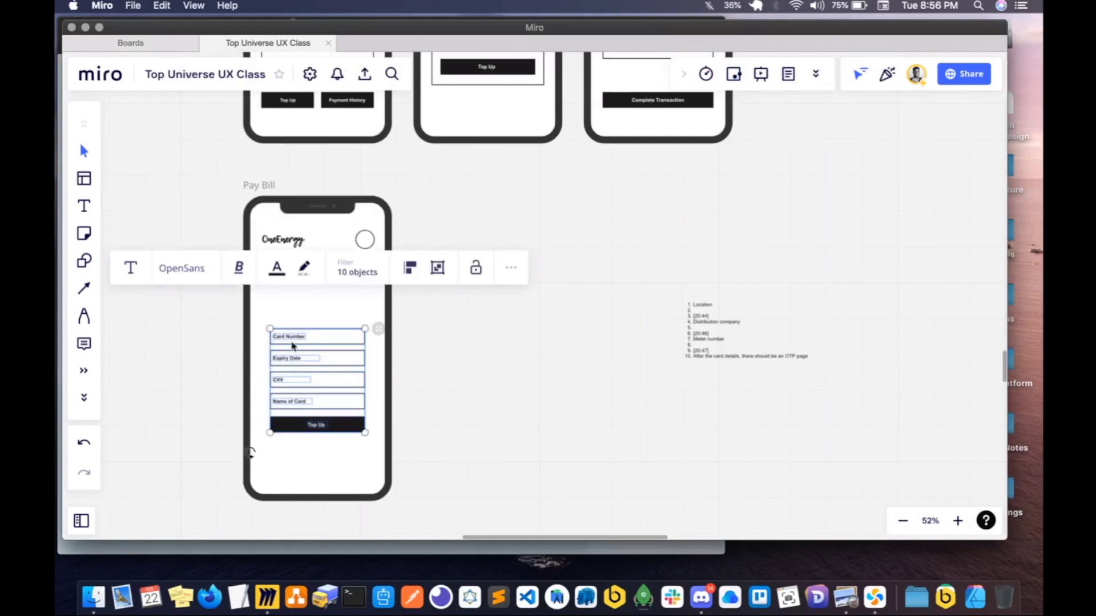
pyautogui.moveTo(292, 345); pyautogui.dragTo(293, 309)
pyautogui.moveTo(357, 327); pyautogui.dragTo(374, 326)
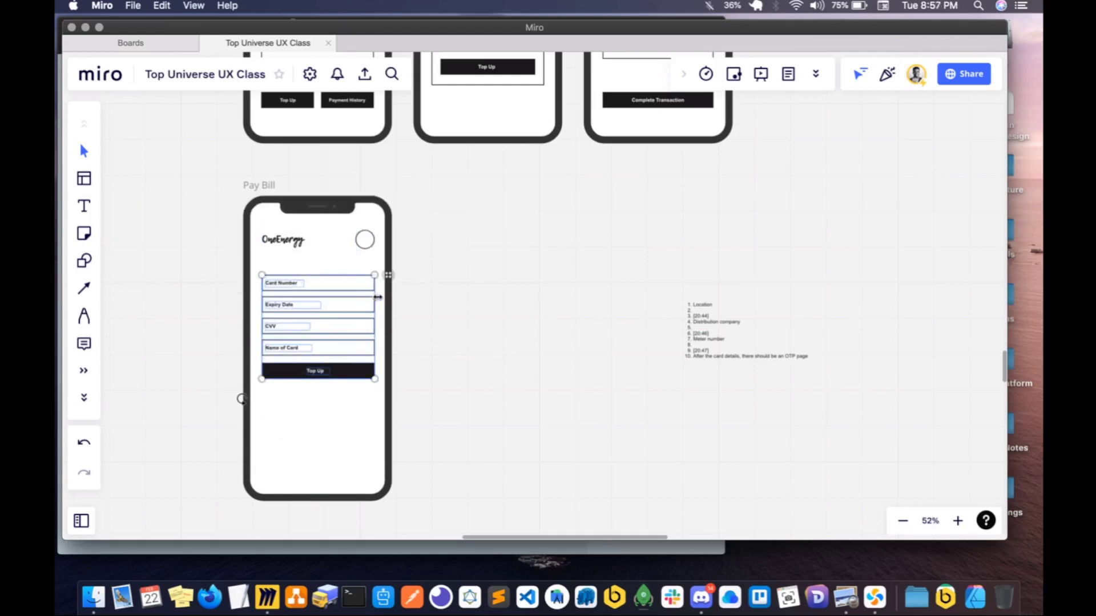
pyautogui.click(415, 301)
# - Move the Top Up button together with its label down to the bottom of the Pay Bill phone screen
pyautogui.hscroll(-3, 416, 301)
pyautogui.click(368, 378)
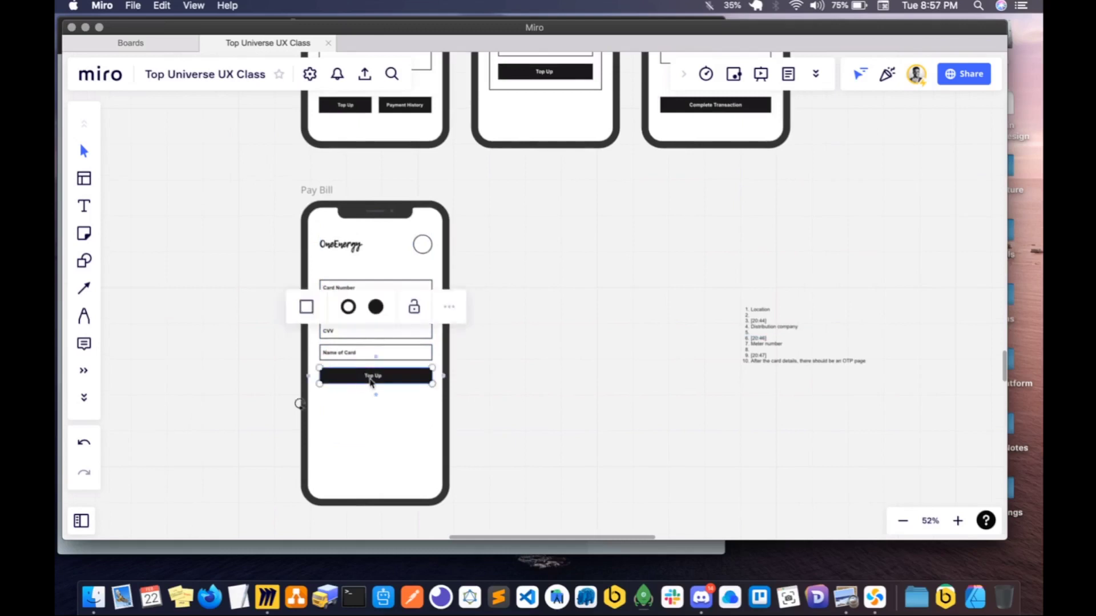
pyautogui.moveTo(370, 380); pyautogui.dragTo(370, 475)
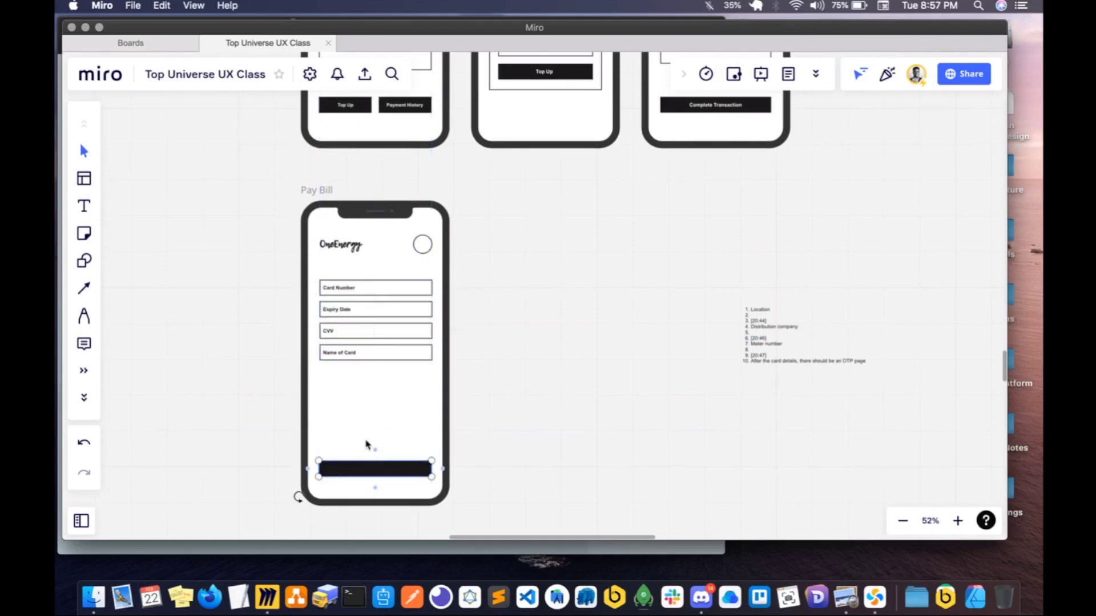
pyautogui.press('super+z')
pyautogui.moveTo(469, 419); pyautogui.dragTo(336, 472)
# - Rename the first three Pay Bill fields as Location, Distribution Company and Meter Number
pyautogui.scroll(5, 333, 330)
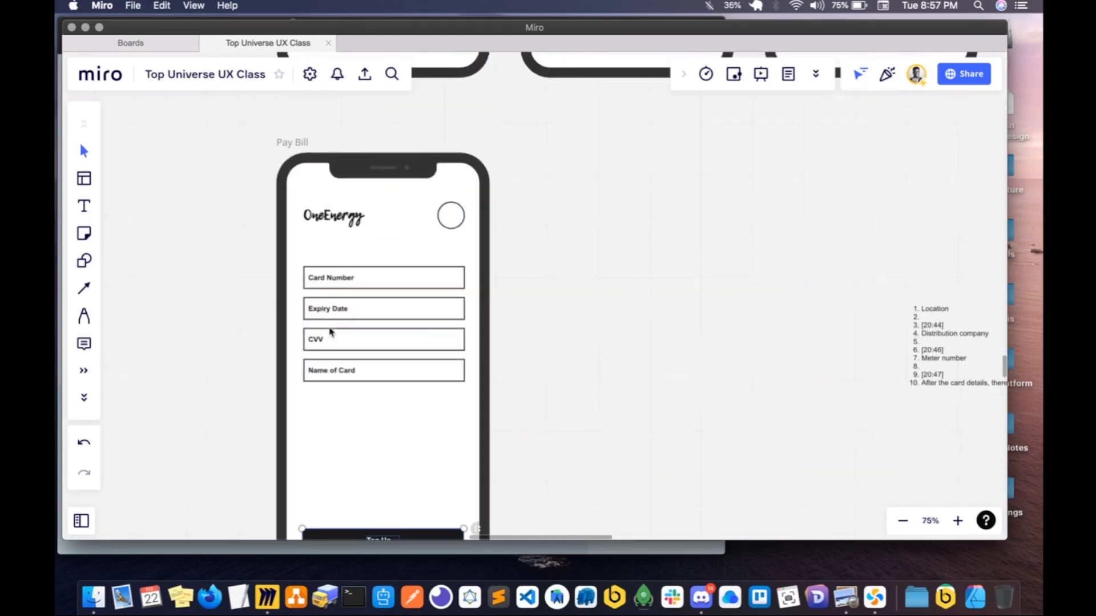
pyautogui.click(336, 286)
pyautogui.click(337, 285)
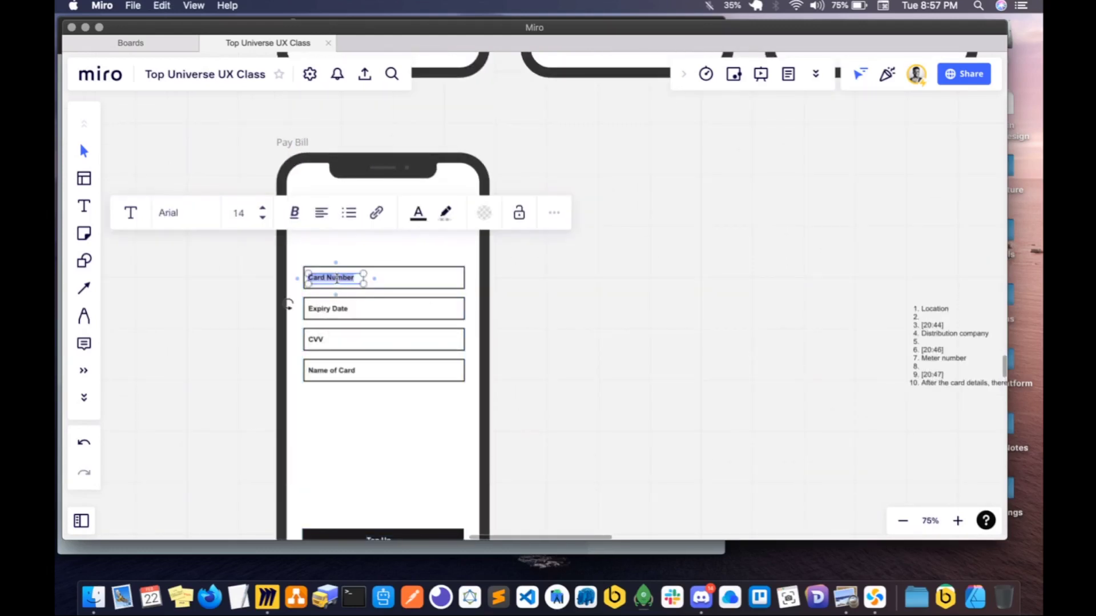
pyautogui.write('Location')
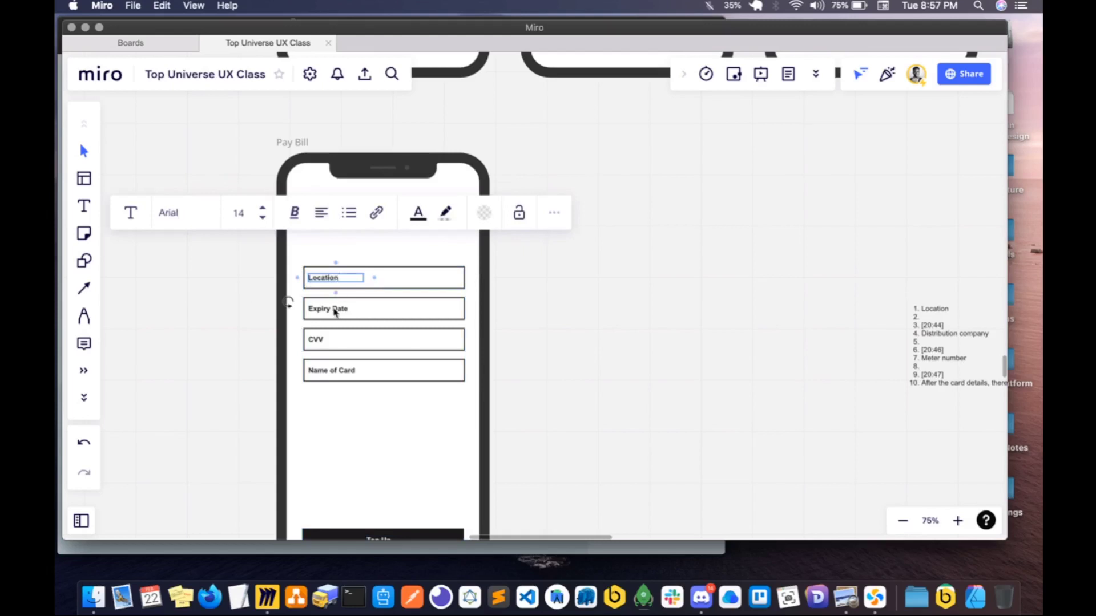
pyautogui.doubleClick(335, 309)
pyautogui.write('Distribution Company')
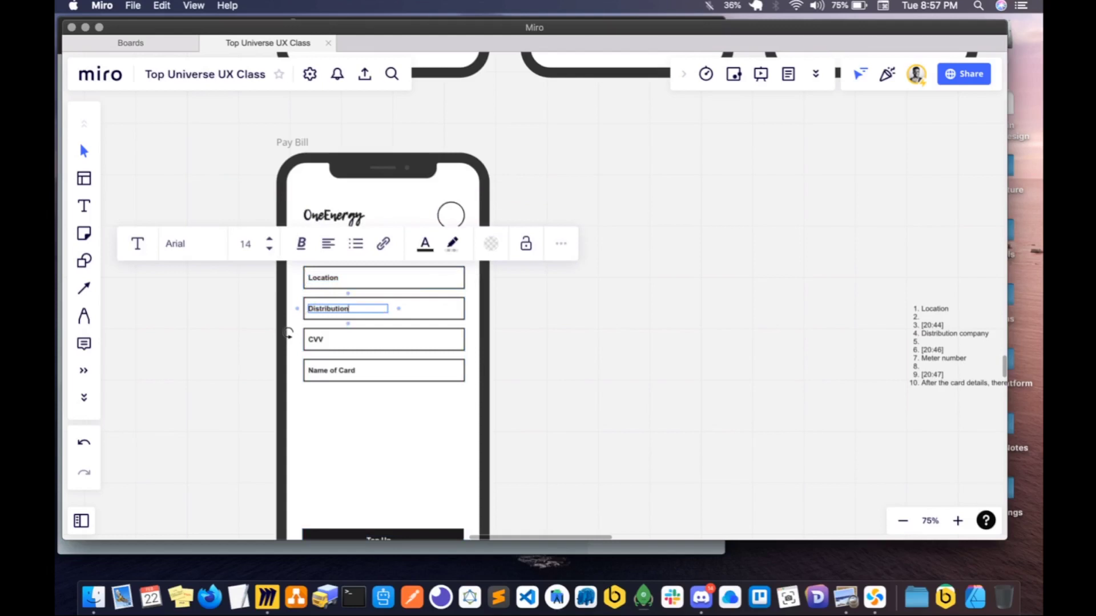
pyautogui.doubleClick(314, 341)
pyautogui.press('super+a')
pyautogui.write('Met')
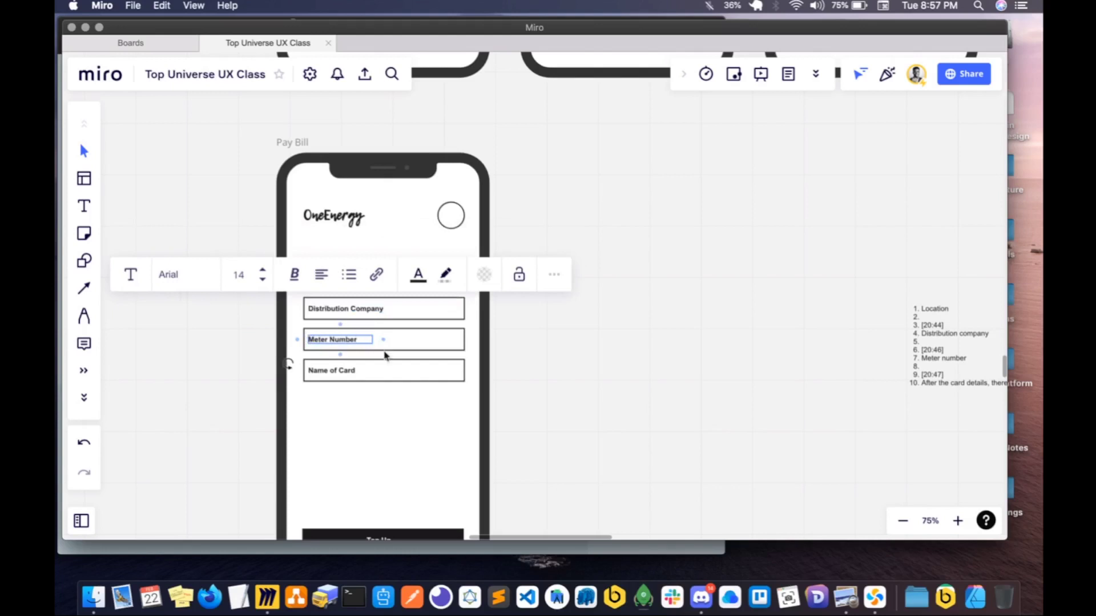
pyautogui.click(342, 416)
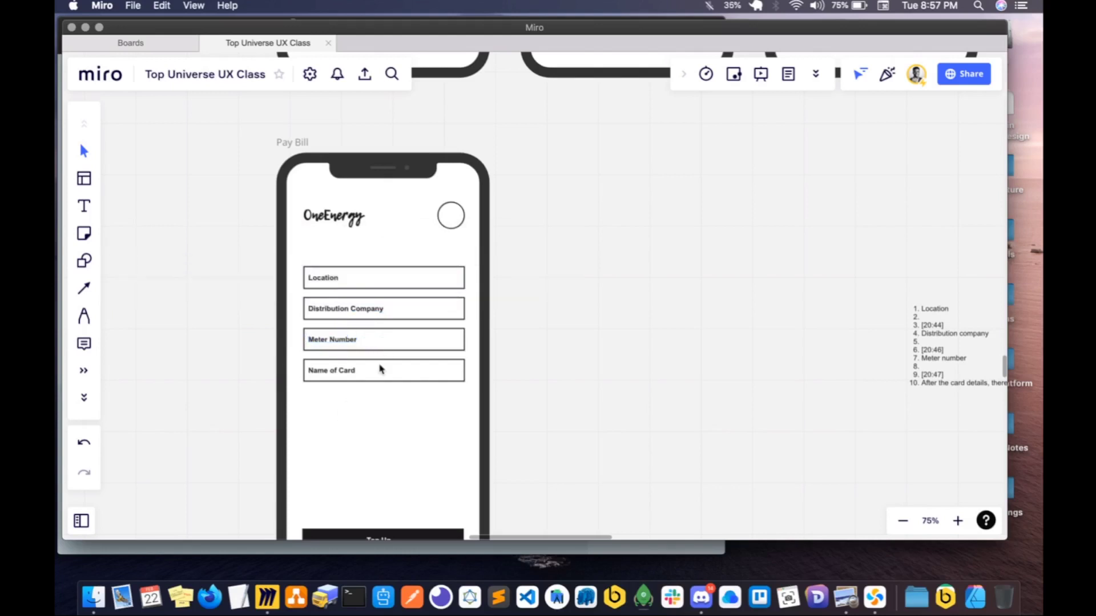
# - Delete the Name of Card field's box and label from the Pay Bill screen
pyautogui.click(379, 372)
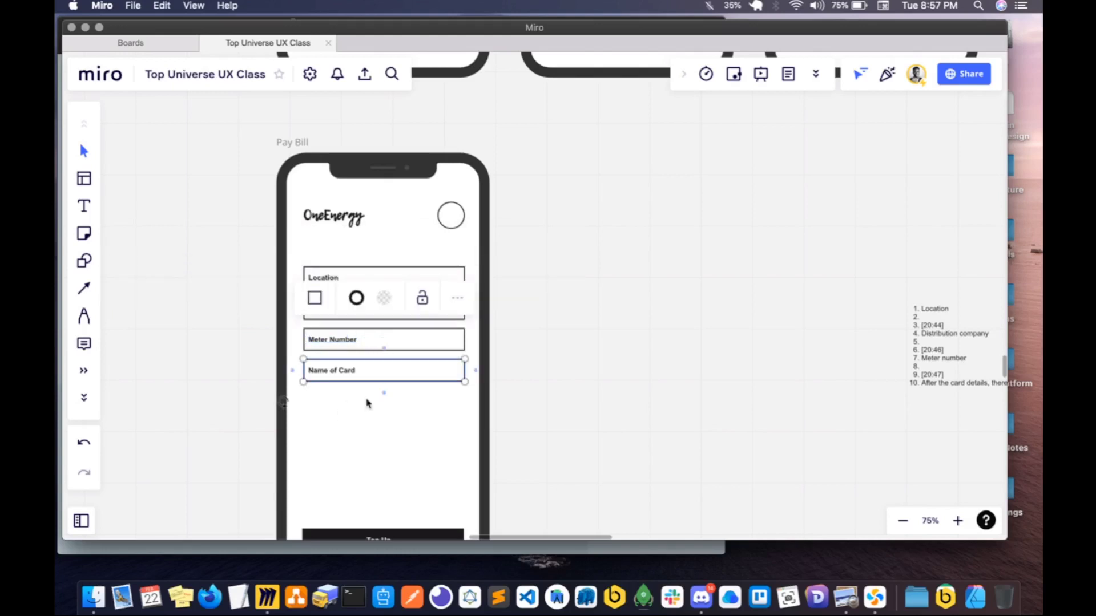
pyautogui.press('Delete')
pyautogui.click(344, 374)
pyautogui.press('Delete')
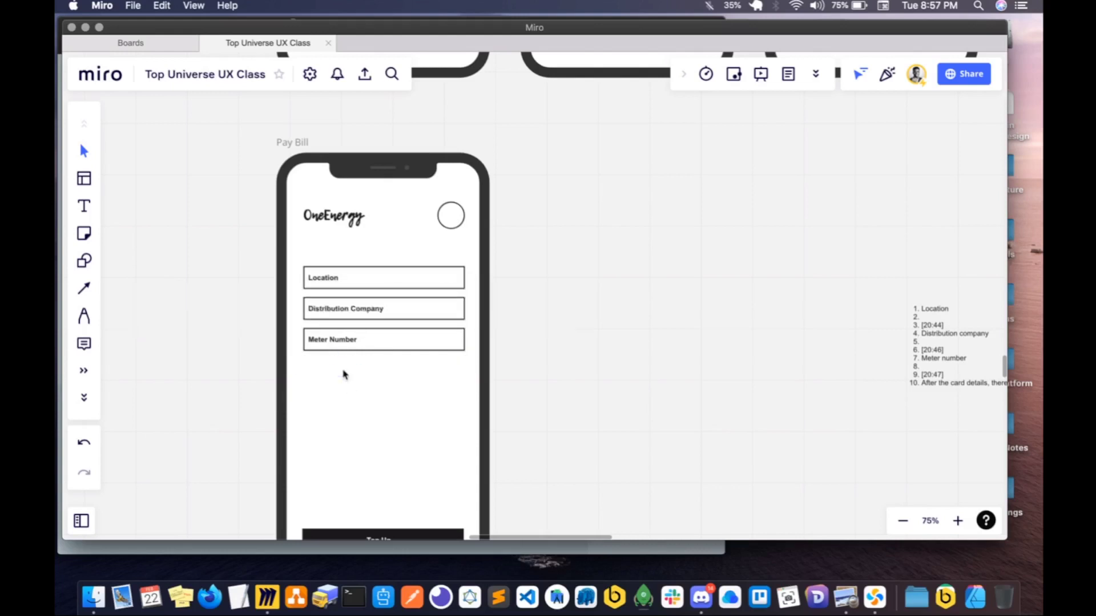
# - Shift the Location, Distribution Company and Meter Number fields slightly down together
pyautogui.click(361, 344)
pyautogui.moveTo(498, 376); pyautogui.dragTo(303, 256)
pyautogui.moveTo(342, 289)
pyautogui.mouseDown()
pyautogui.moveTo(342, 325)
pyautogui.moveTo(344, 295)
pyautogui.mouseUp()
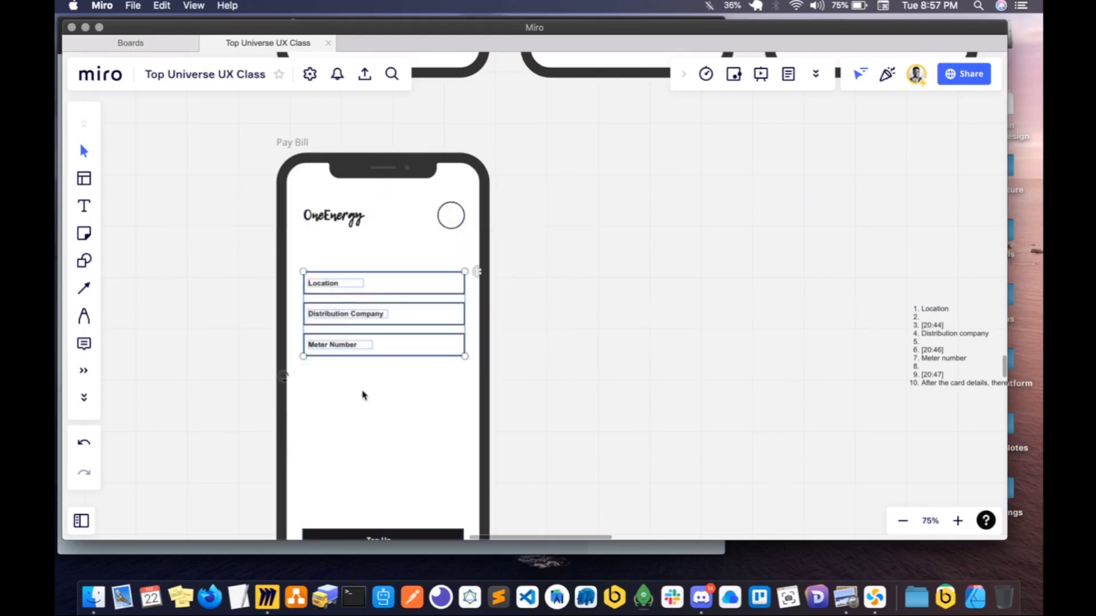
pyautogui.click(363, 392)
# - Duplicate the Meter Number field with its label and place the copy below the original, leaving a gap between them
pyautogui.moveTo(296, 333); pyautogui.dragTo(488, 372)
pyautogui.press('super+d')
pyautogui.moveTo(333, 397); pyautogui.dragTo(333, 424)
pyautogui.click(338, 418)
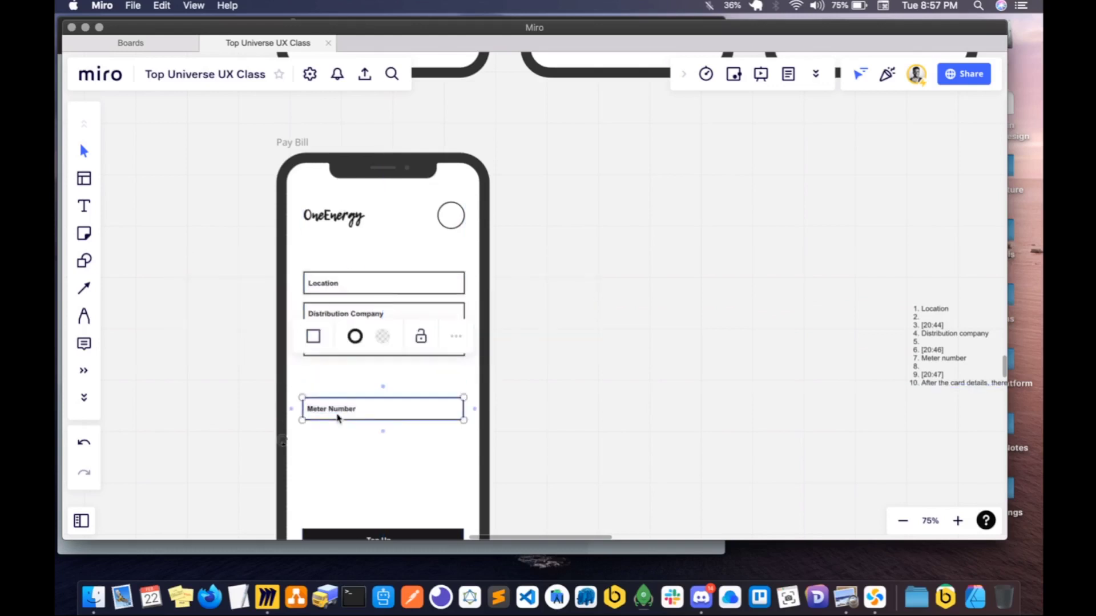
pyautogui.keyDown('shift'); pyautogui.click(340, 415); pyautogui.keyUp('shift')
pyautogui.press('super+c')
pyautogui.press('super+v')
pyautogui.press('BackSpace')
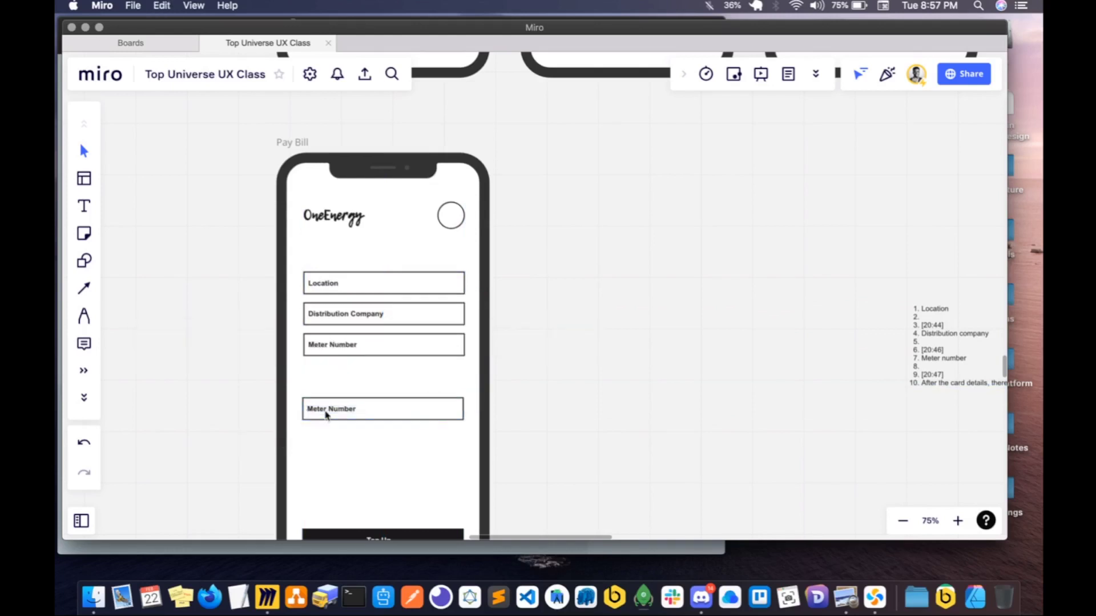
# - Duplicate the lower Meter Number label, place the copy above its box as a heading, and change its text to Meter Details
pyautogui.doubleClick(329, 414)
pyautogui.press('super+a')
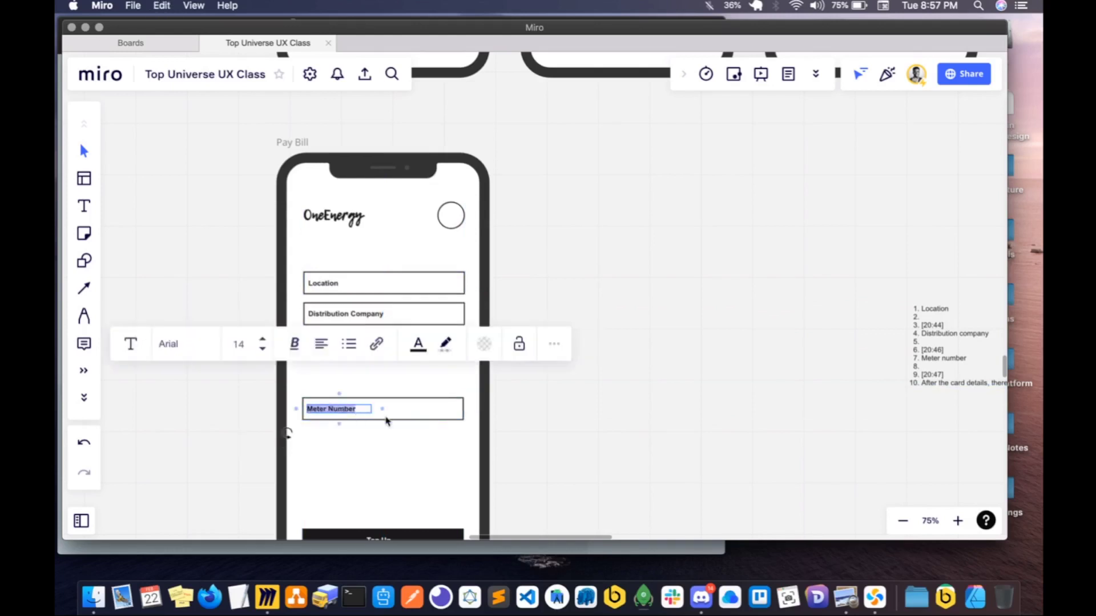
pyautogui.press('super+d')
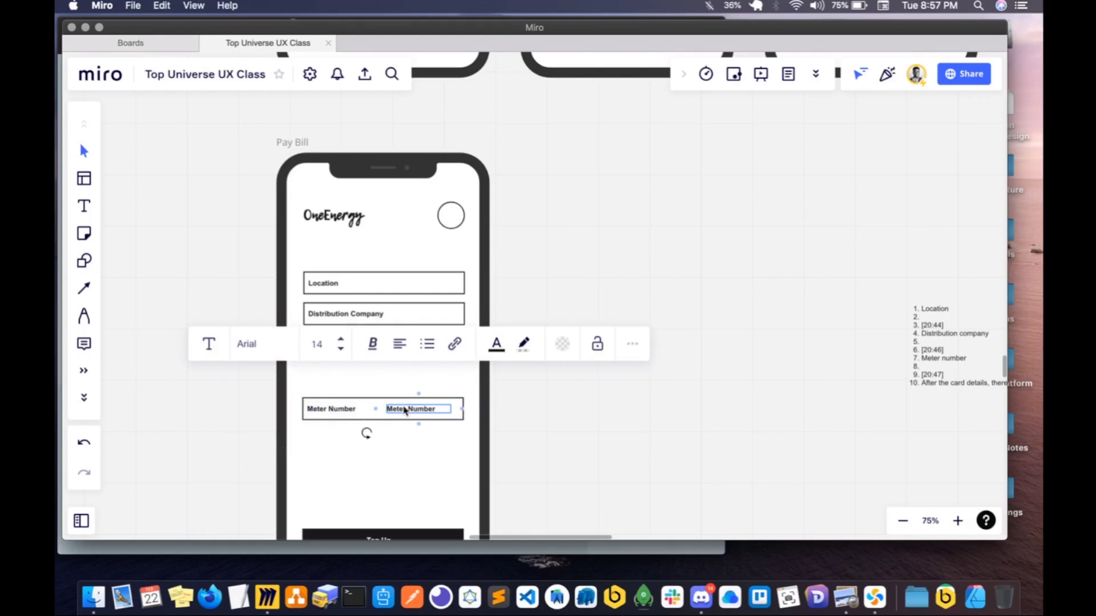
pyautogui.moveTo(404, 410); pyautogui.dragTo(322, 388)
pyautogui.doubleClick(322, 387)
pyautogui.press('super+a')
pyautogui.write('Me')
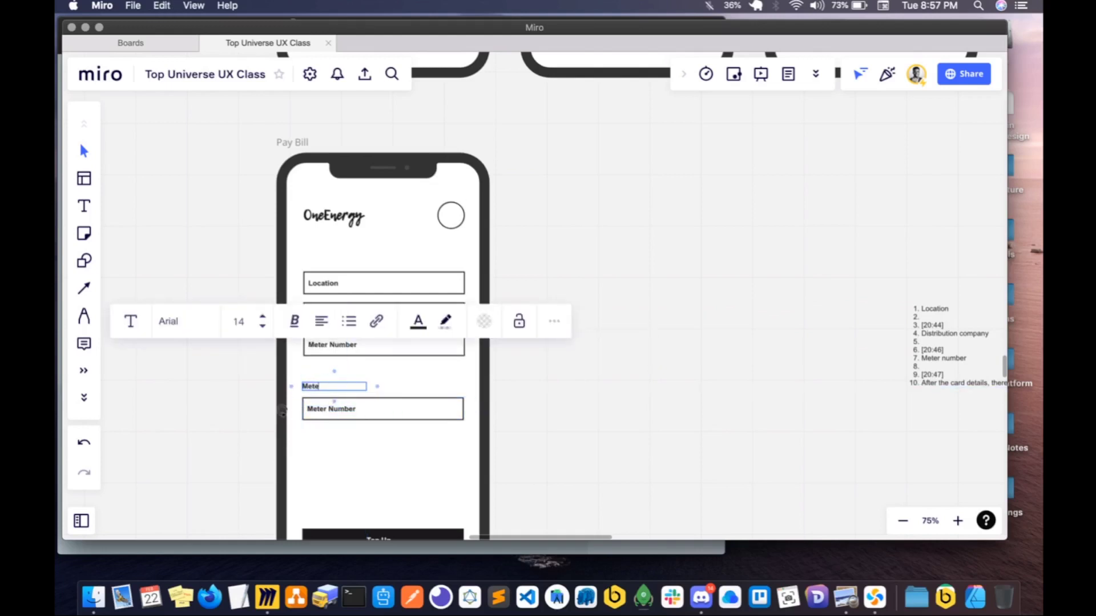
pyautogui.click(439, 384)
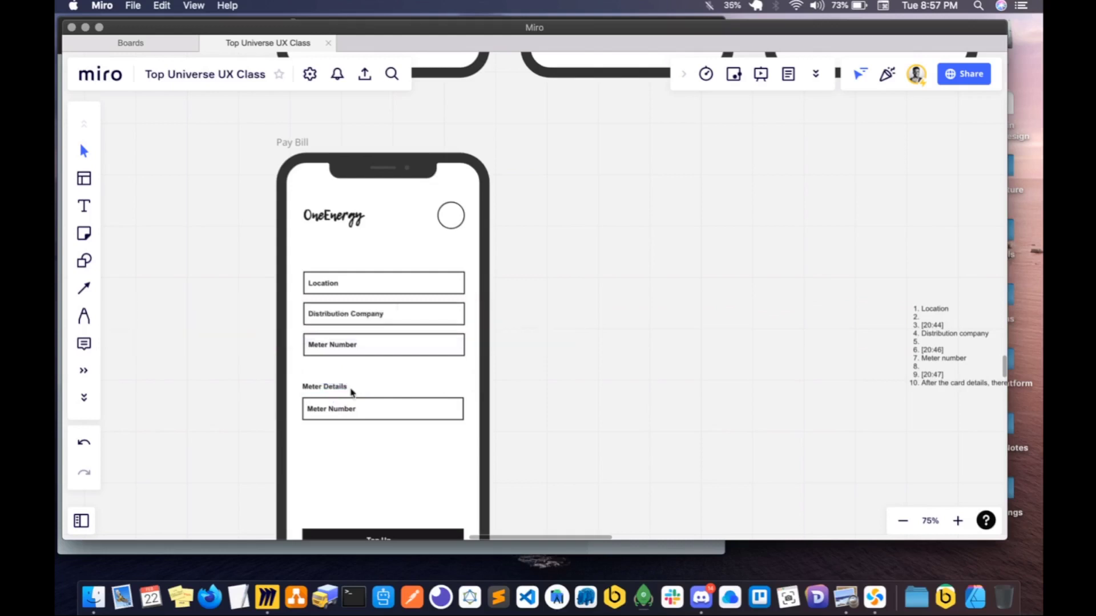
# - Move the heading above the lower field slightly up and change its text to Owner Details
pyautogui.click(315, 390)
pyautogui.moveTo(315, 390); pyautogui.dragTo(313, 388)
pyautogui.doubleClick(313, 388)
pyautogui.press('super+a')
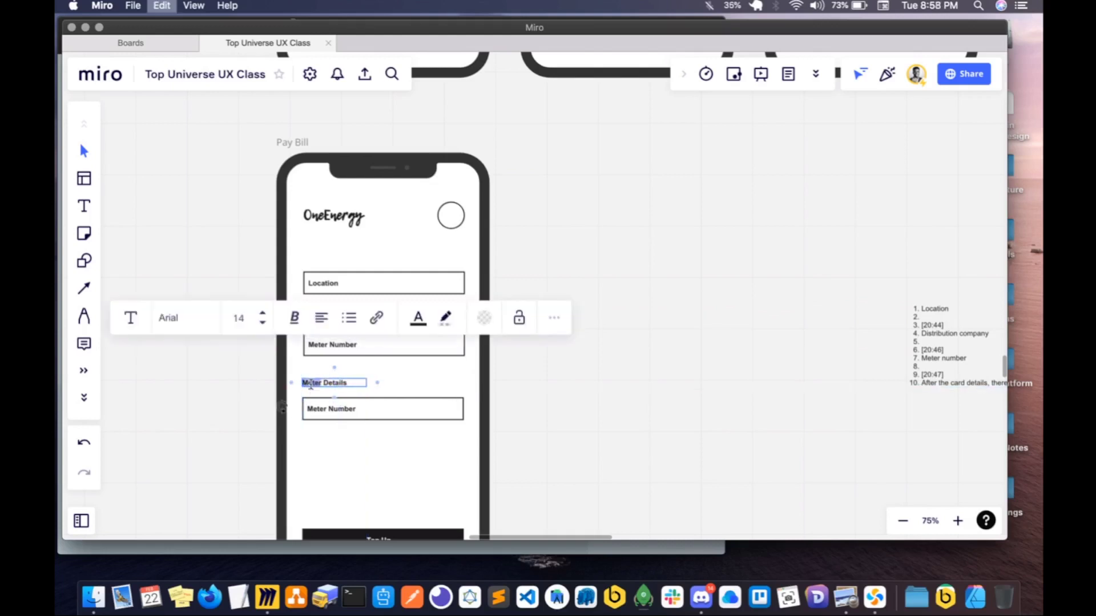
pyautogui.write('Own')
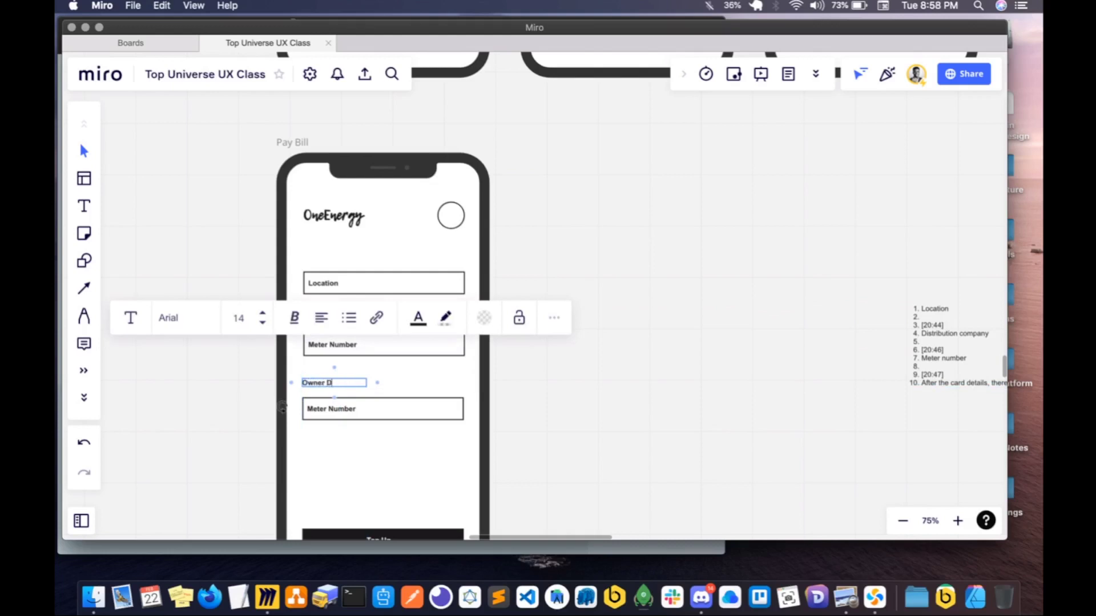
pyautogui.click(396, 387)
pyautogui.click(307, 384)
pyautogui.click(366, 390)
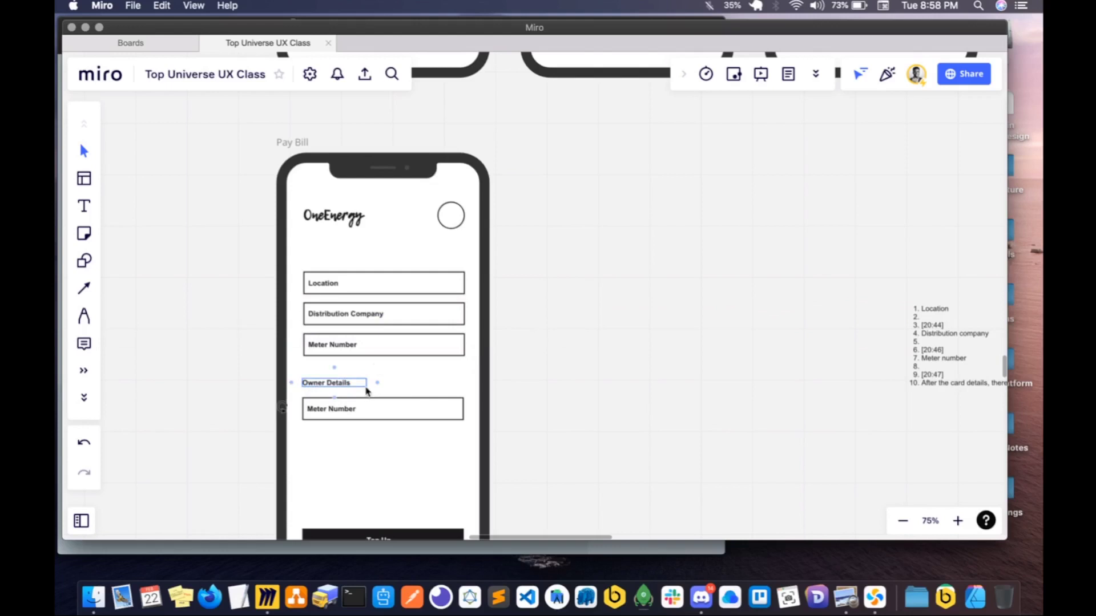
# - Enlarge the Owner Details text into a prominent section heading directly above the lower field
pyautogui.scroll(5, 366, 391)
pyautogui.moveTo(368, 388); pyautogui.dragTo(399, 441)
pyautogui.click(398, 432)
pyautogui.keyDown('shift'); pyautogui.click(343, 430); pyautogui.keyUp('shift')
pyautogui.moveTo(319, 429); pyautogui.dragTo(318, 438)
pyautogui.press('super+z')
pyautogui.press('super+z')
pyautogui.press('Escape')
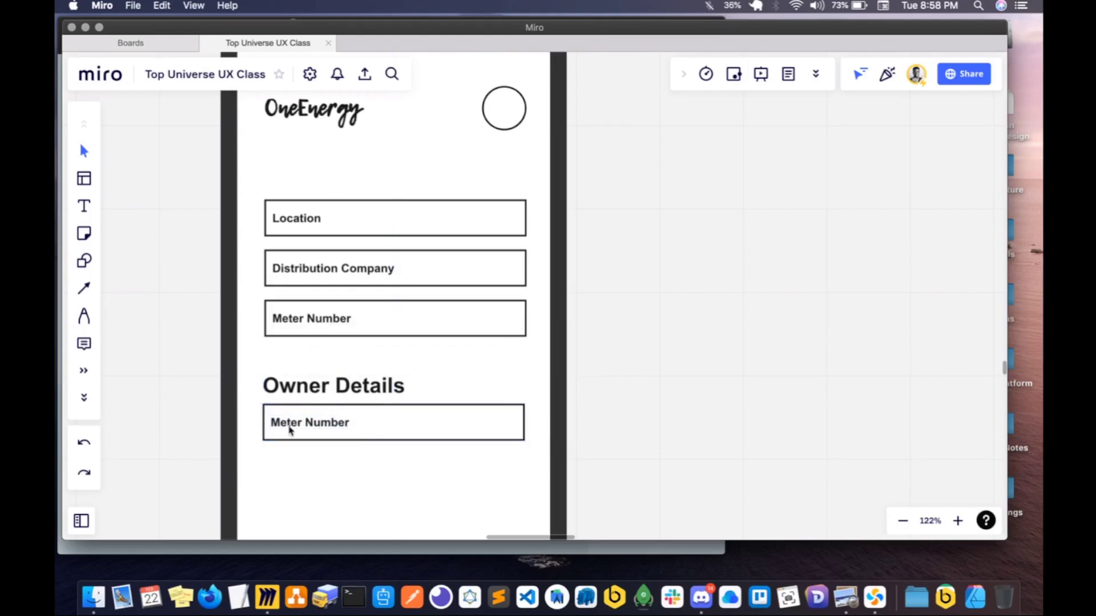
# - Change the label of the field under Owner Details to Name
pyautogui.moveTo(257, 407); pyautogui.dragTo(558, 489)
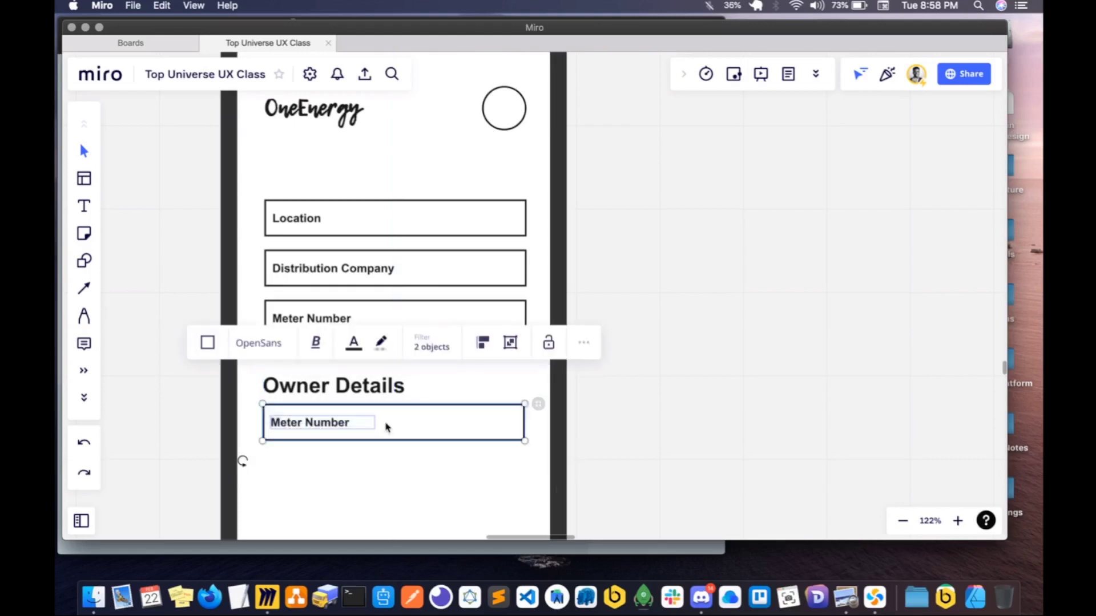
pyautogui.press('Escape')
pyautogui.moveTo(248, 375); pyautogui.dragTo(464, 491)
pyautogui.press('Escape')
pyautogui.tripleClick(298, 422)
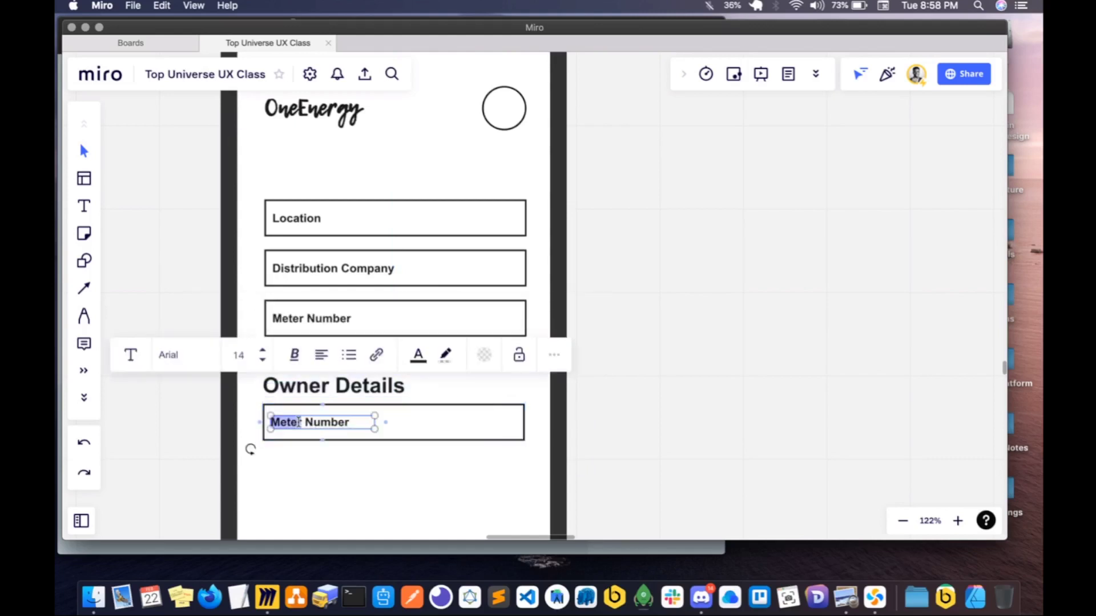
pyautogui.write('b')
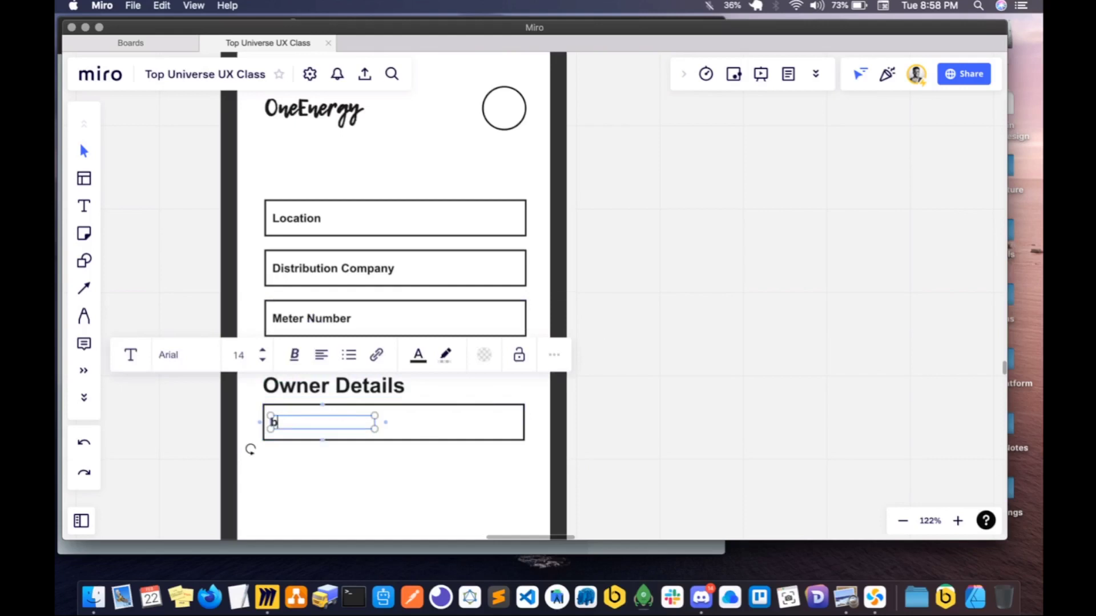
pyautogui.write('aneame')
pyautogui.click(332, 457)
pyautogui.scroll(-3, 334, 460)
pyautogui.doubleClick(332, 355)
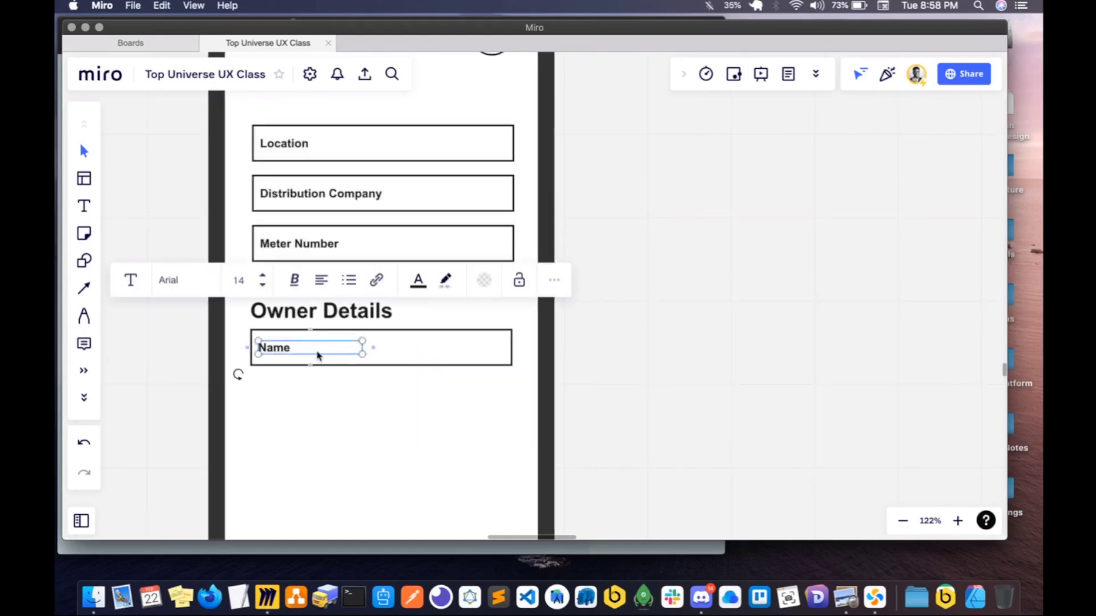
pyautogui.click(328, 371)
pyautogui.click(342, 350)
pyautogui.press('super+d')
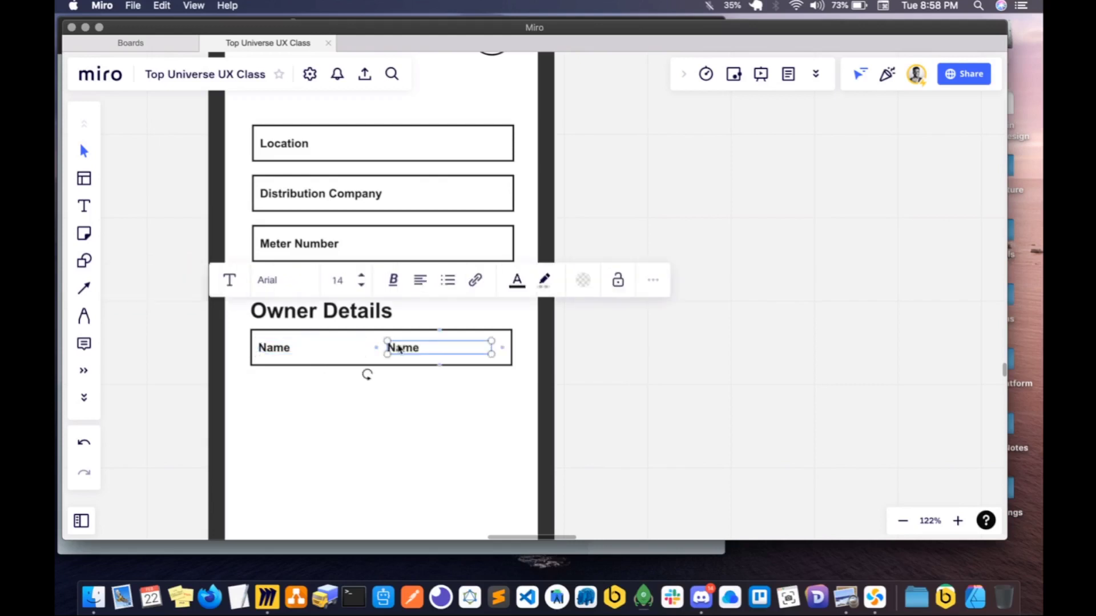
pyautogui.press('BackSpace')
# - Duplicate the Name field's box and keep the empty copy directly below it under Owner Details
pyautogui.click(453, 357)
pyautogui.press('super+d')
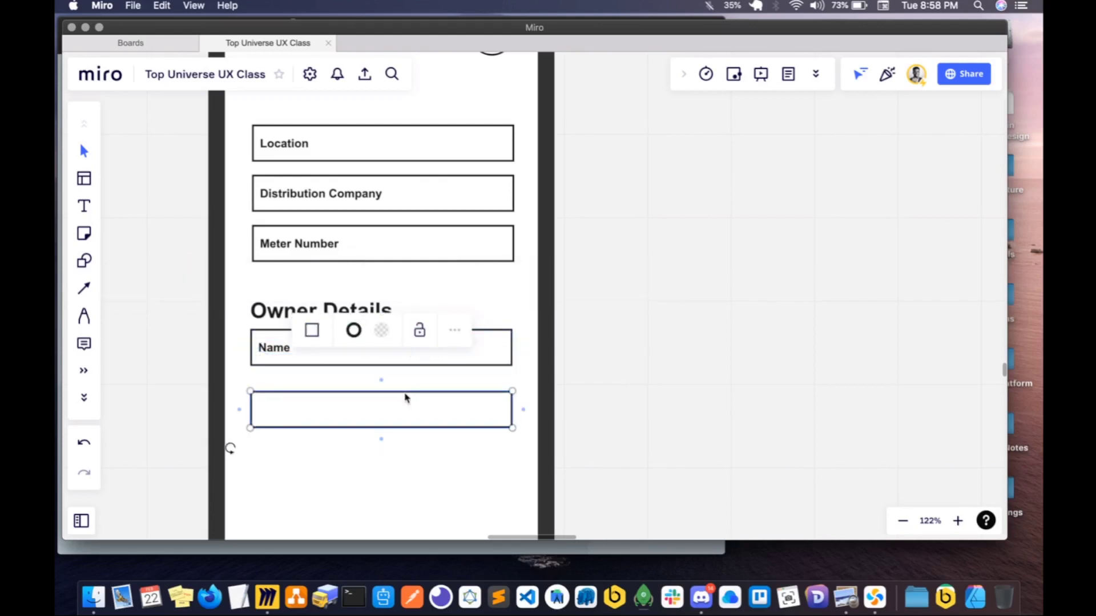
pyautogui.keyDown('shift'); pyautogui.click(284, 360); pyautogui.keyUp('shift')
pyautogui.keyDown('shift'); pyautogui.click(282, 352); pyautogui.keyUp('shift')
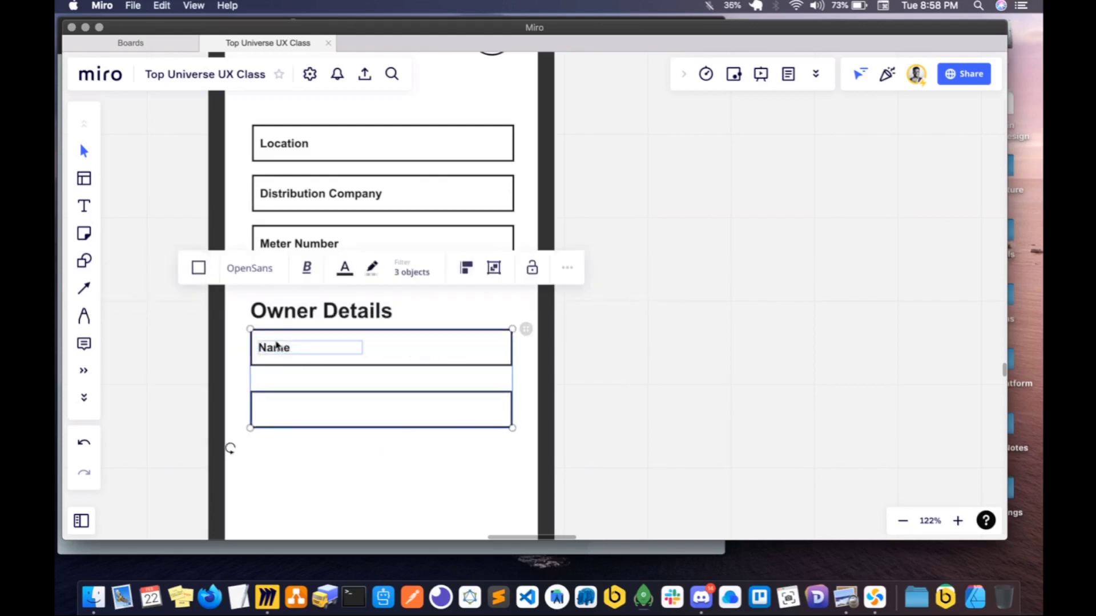
pyautogui.press('Escape')
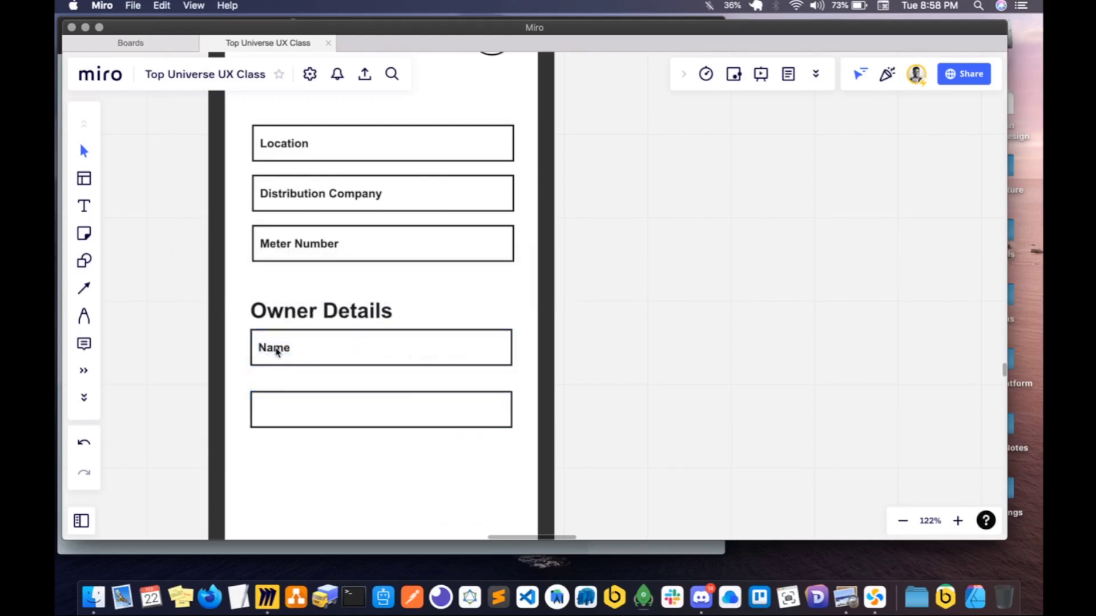
# - Copy the Name label into the empty box below it, change the copy to Address and align it with the Name label
pyautogui.click(276, 352)
pyautogui.keyDown('shift'); pyautogui.click(288, 404); pyautogui.keyUp('shift')
pyautogui.press('super+v')
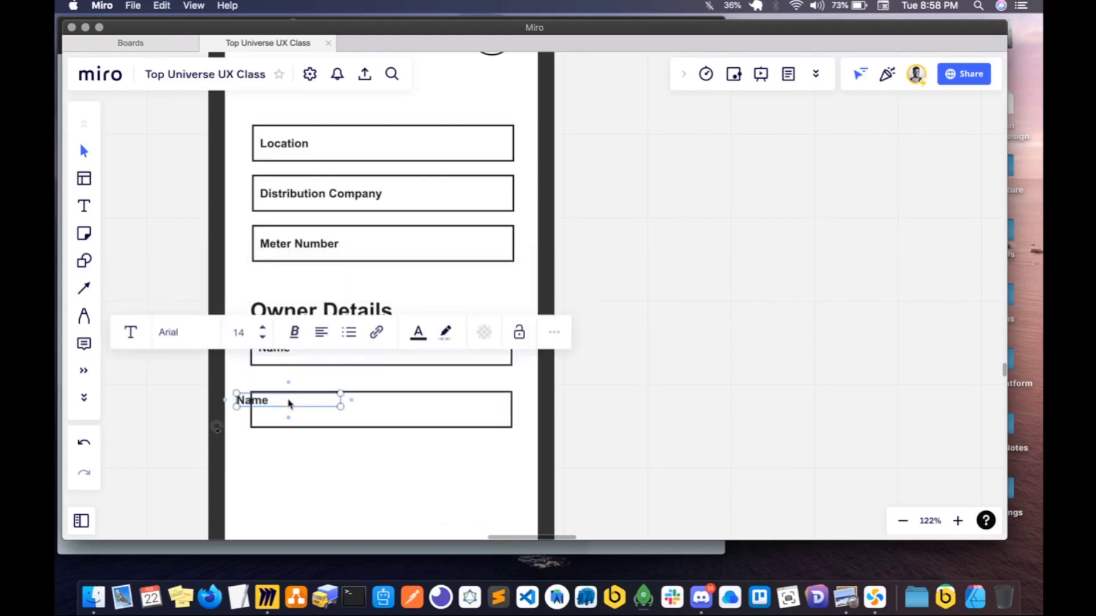
pyautogui.moveTo(250, 403); pyautogui.dragTo(276, 412)
pyautogui.doubleClick(276, 413)
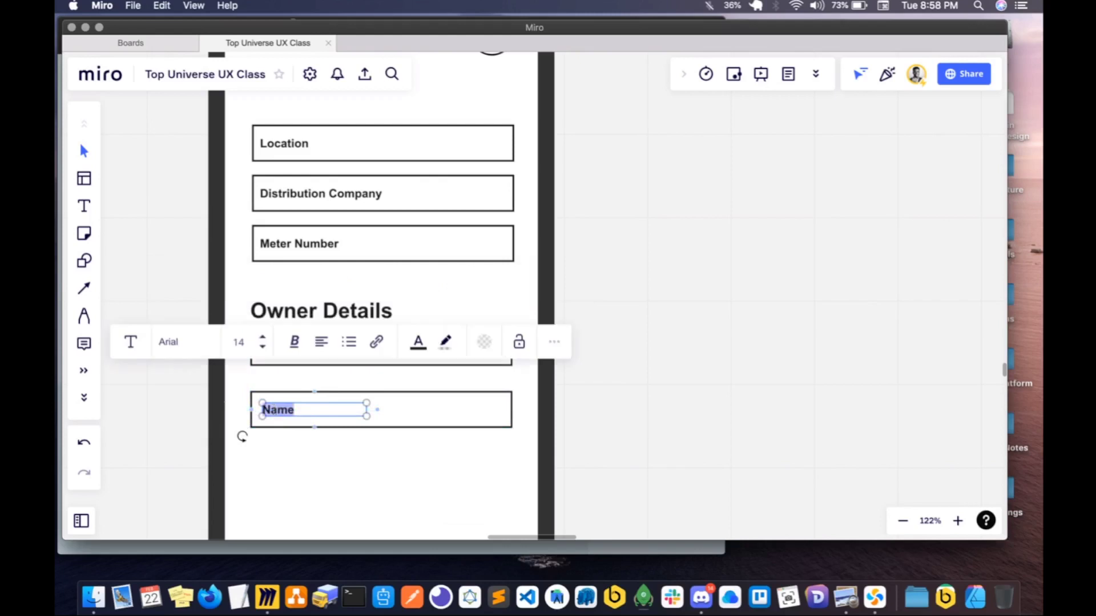
pyautogui.write('Address')
pyautogui.click(286, 444)
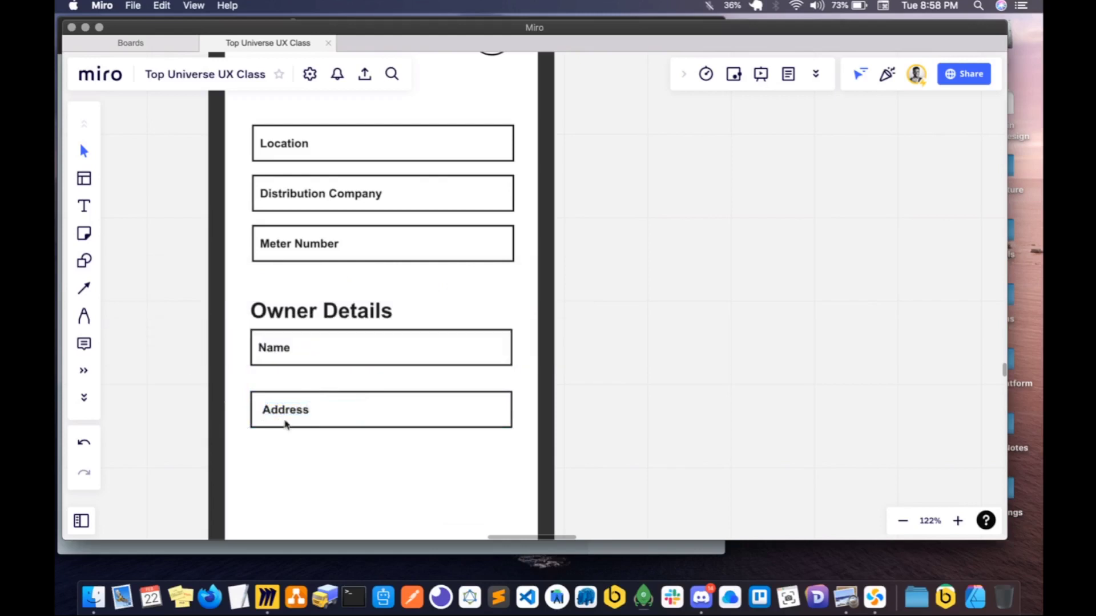
pyautogui.click(274, 415)
pyautogui.moveTo(274, 415); pyautogui.dragTo(270, 415)
pyautogui.click(296, 448)
# - Move the Address box and its label slightly up, closer to the Name field
pyautogui.click(381, 426)
pyautogui.click(331, 427)
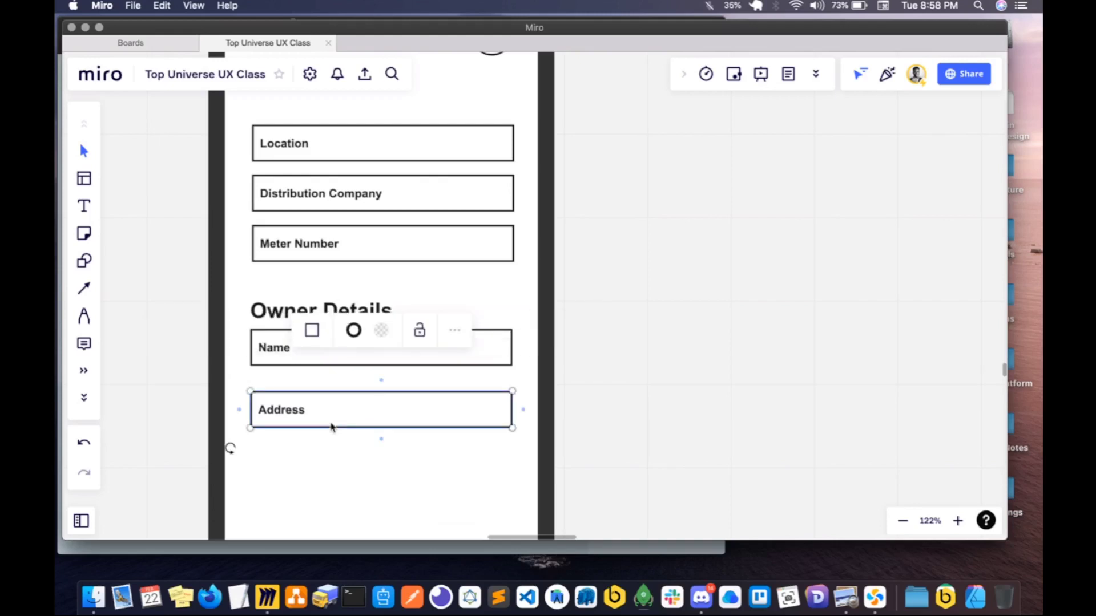
pyautogui.moveTo(333, 415); pyautogui.dragTo(334, 408)
pyautogui.click(380, 421)
pyautogui.press('Escape')
pyautogui.moveTo(591, 452); pyautogui.dragTo(270, 392)
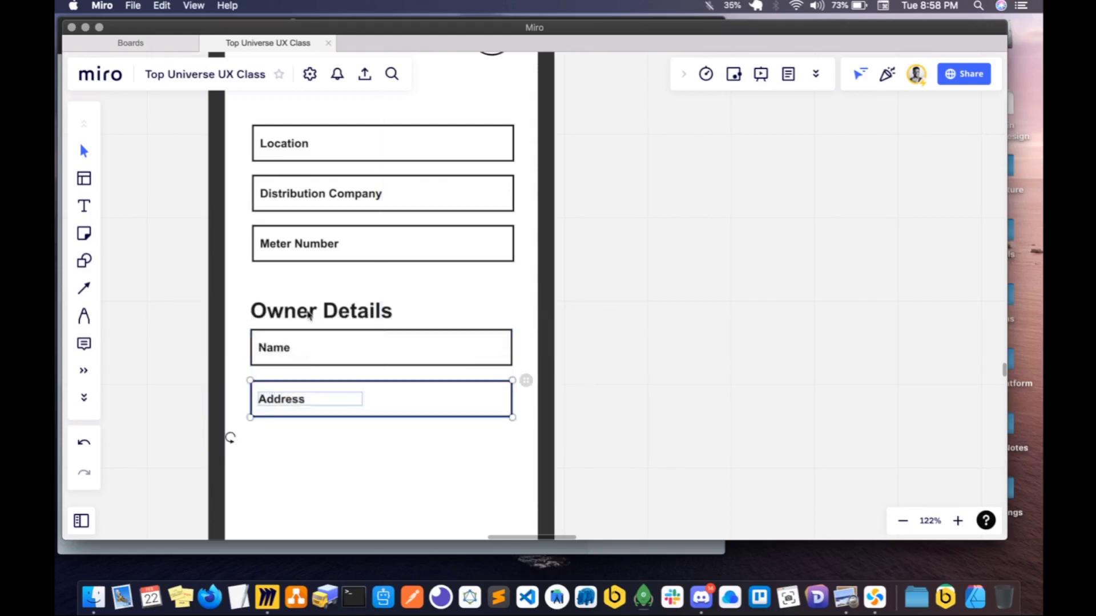
# - Raise the Owner Details heading slightly off the Name field and move the whole owner section down, further from Meter Number
pyautogui.click(274, 281)
pyautogui.click(276, 313)
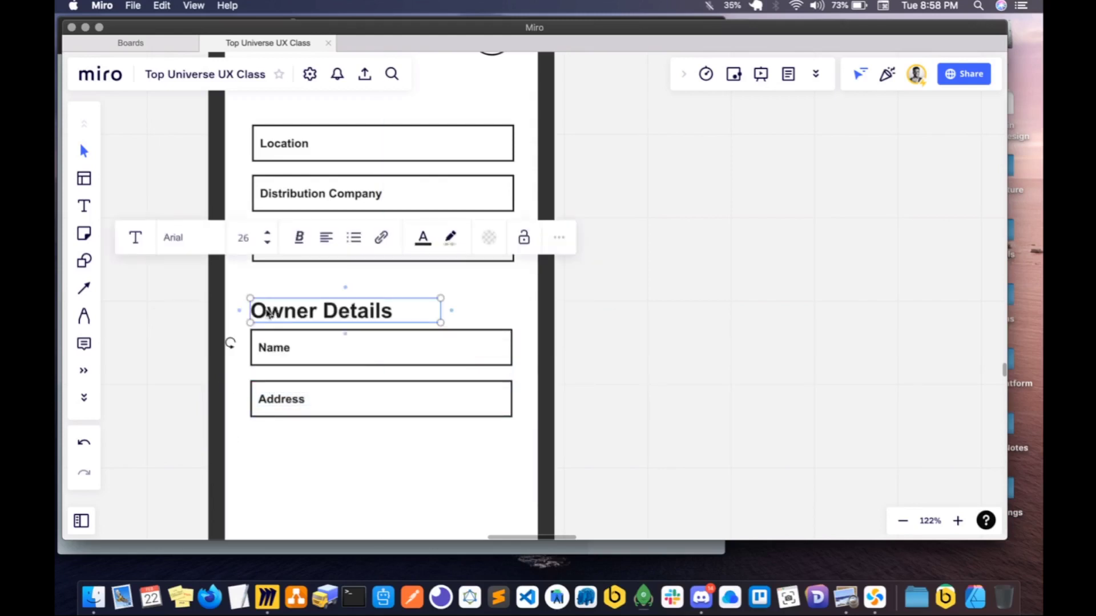
pyautogui.moveTo(268, 314); pyautogui.dragTo(539, 462)
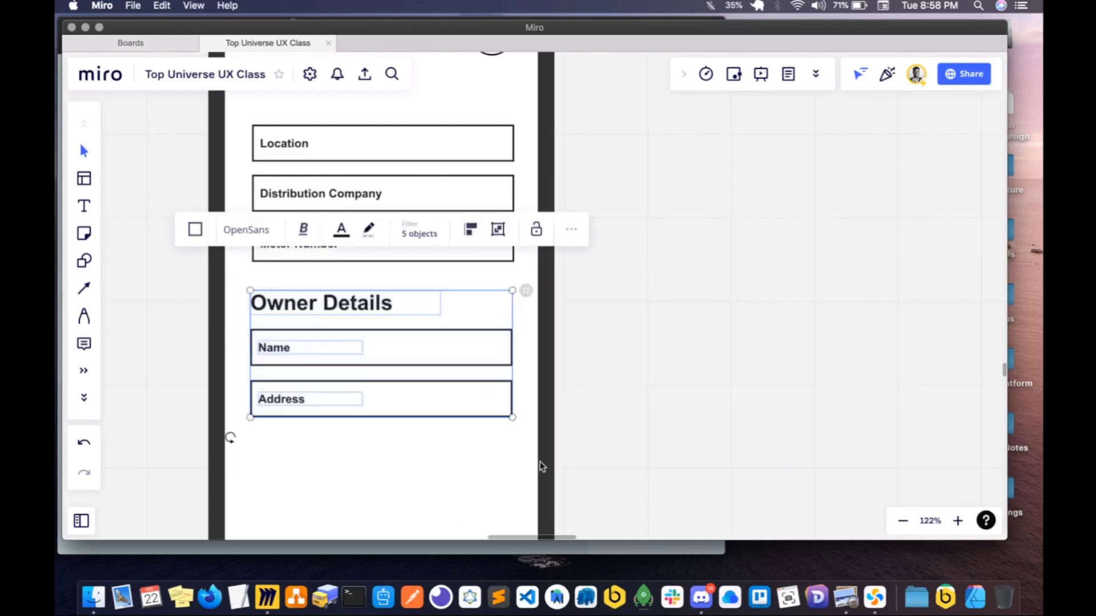
pyautogui.moveTo(428, 396); pyautogui.dragTo(426, 422)
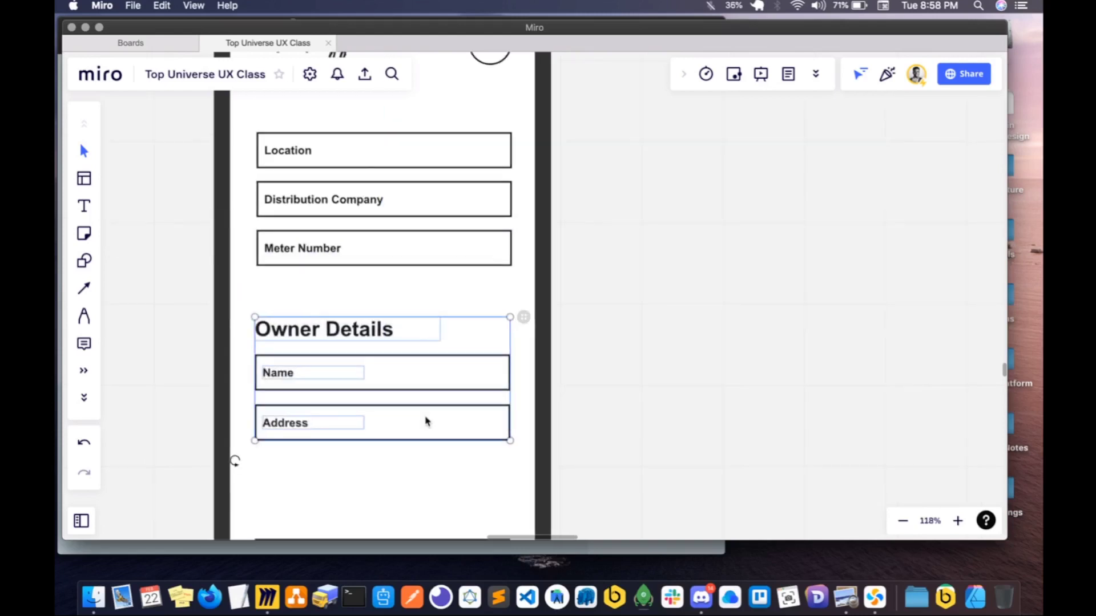
pyautogui.scroll(-5, 426, 422)
pyautogui.click(542, 411)
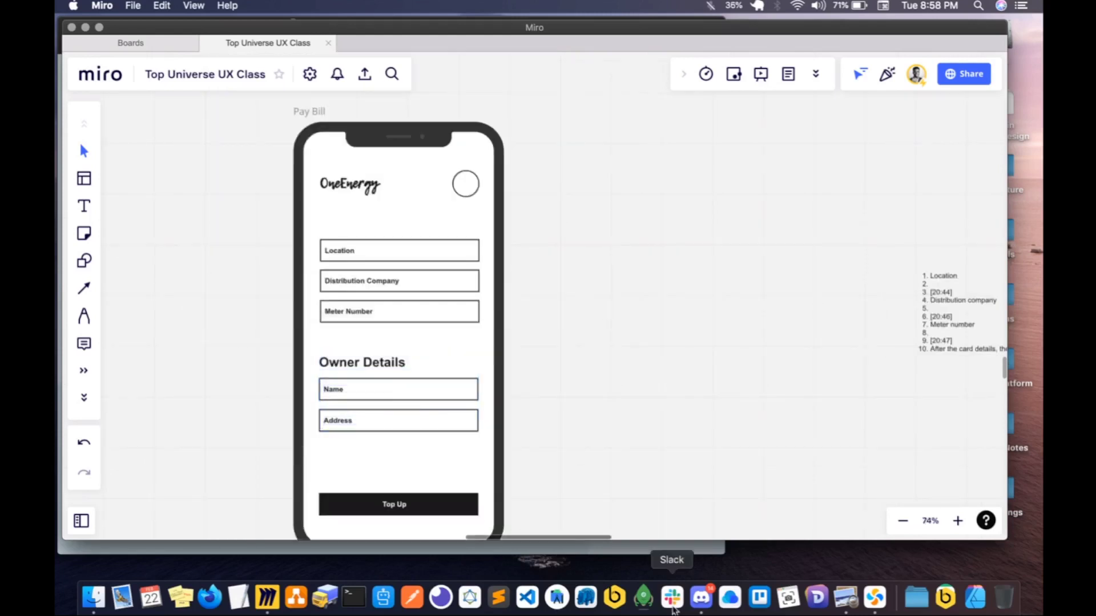
# - Switch to Discord to check the class chat room, and return to the Miro board
pyautogui.click(701, 597)
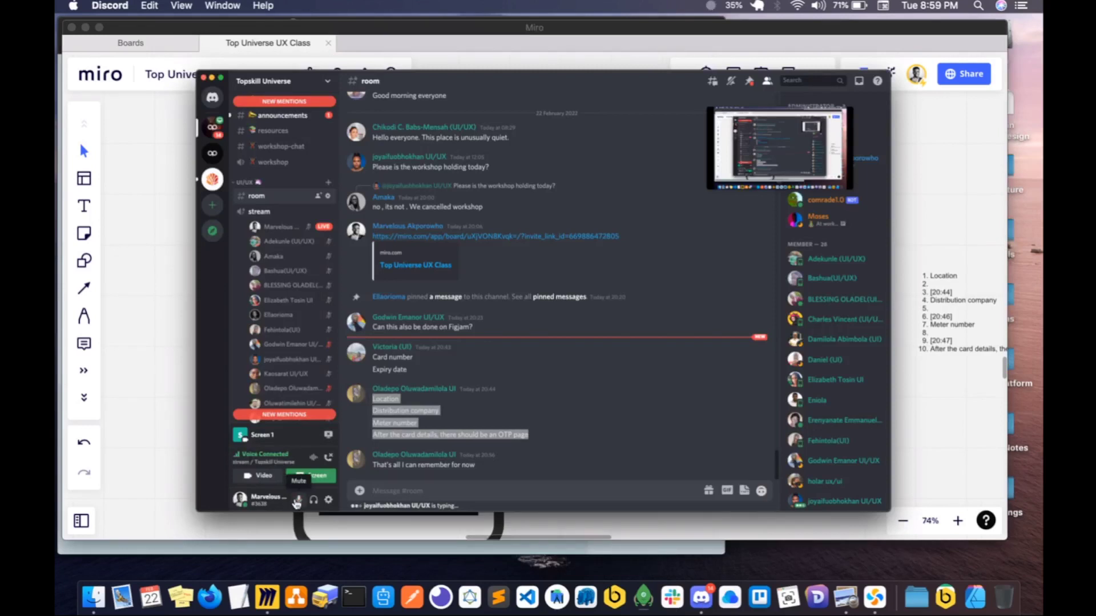
pyautogui.click(147, 201)
pyautogui.scroll(-2, 393, 398)
pyautogui.scroll(-1, 393, 398)
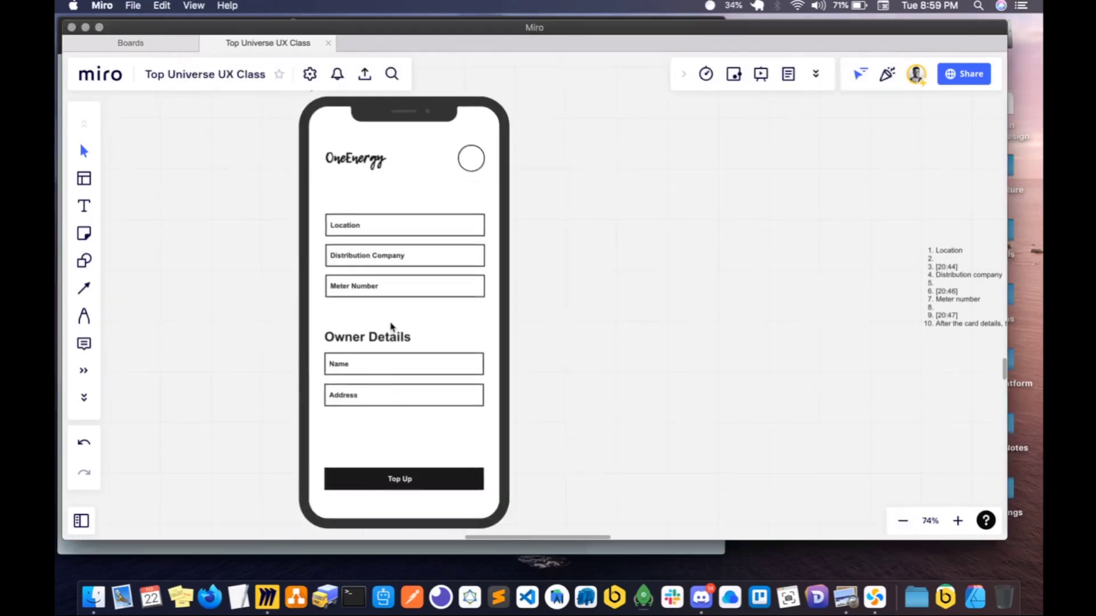
pyautogui.click(380, 393)
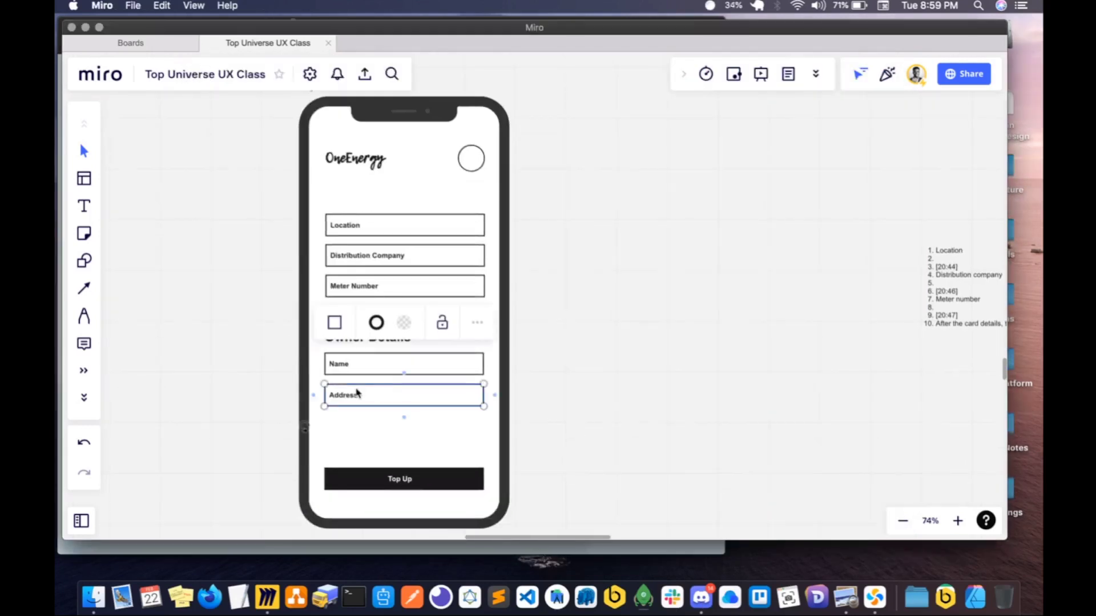
pyautogui.moveTo(357, 392); pyautogui.dragTo(357, 392)
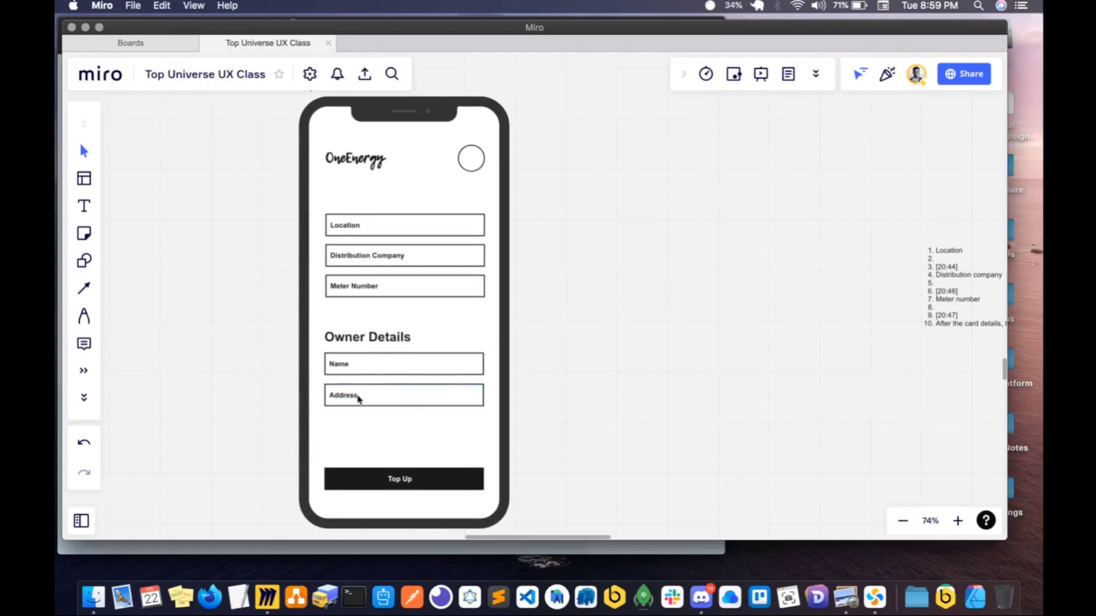
pyautogui.click(380, 396)
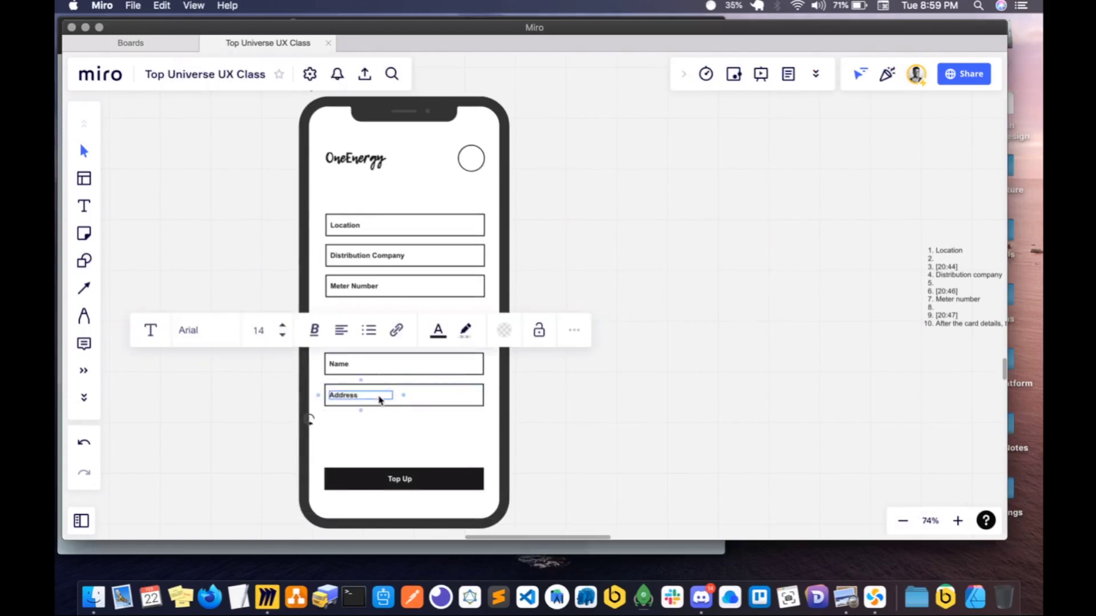
pyautogui.click(417, 399)
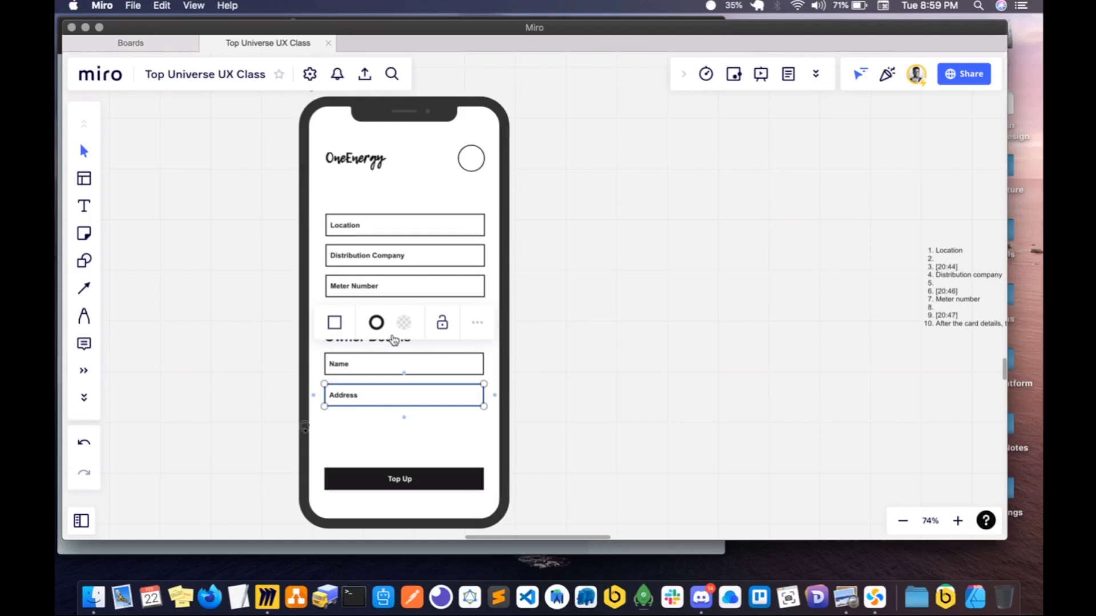
pyautogui.click(797, 6)
pyautogui.click(701, 119)
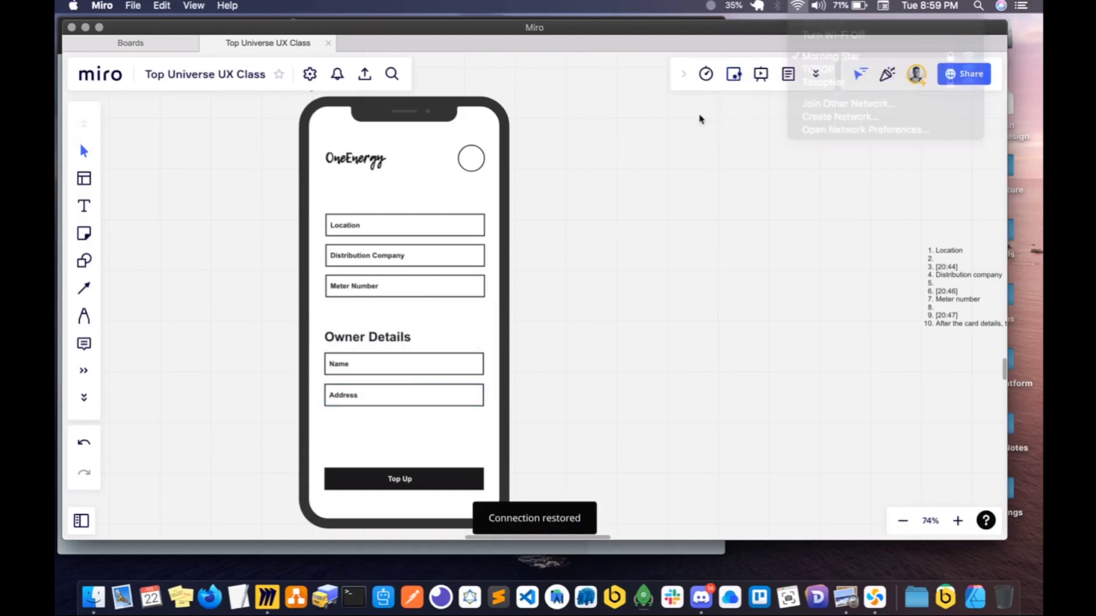
pyautogui.scroll(-3, 568, 265)
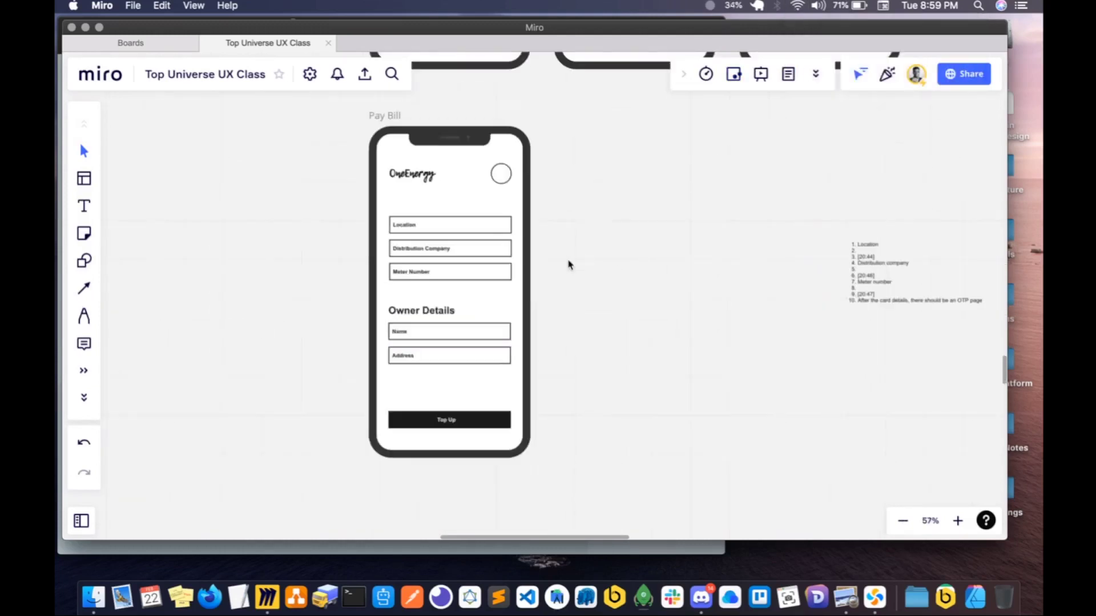
pyautogui.scroll(1, 569, 264)
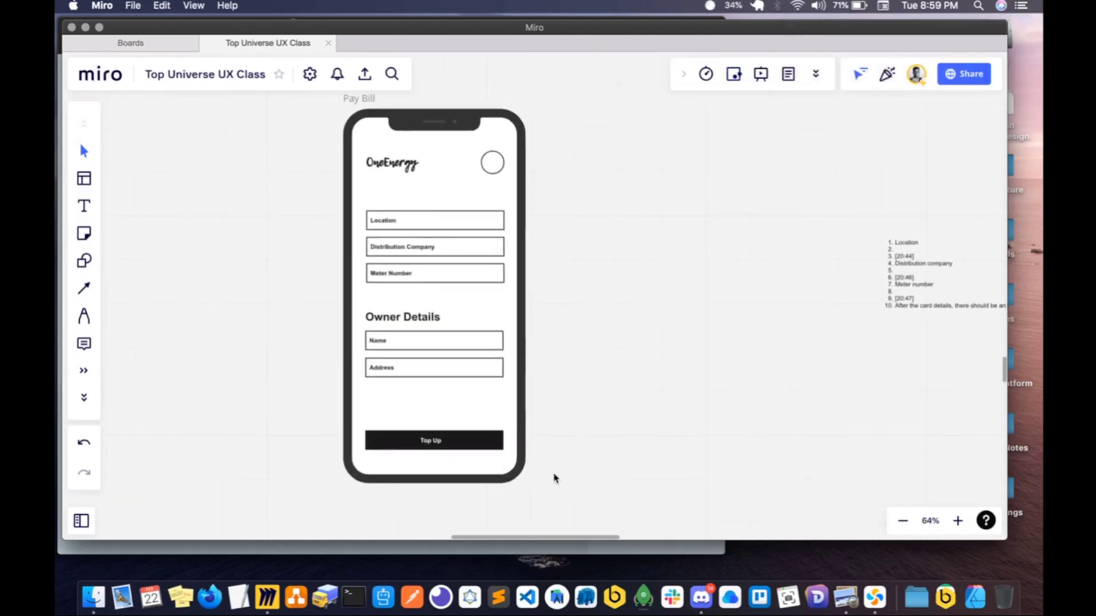
# - Check the Discord room for new class replies and go back to the Pay Bill wireframe in Miro
pyautogui.click(702, 597)
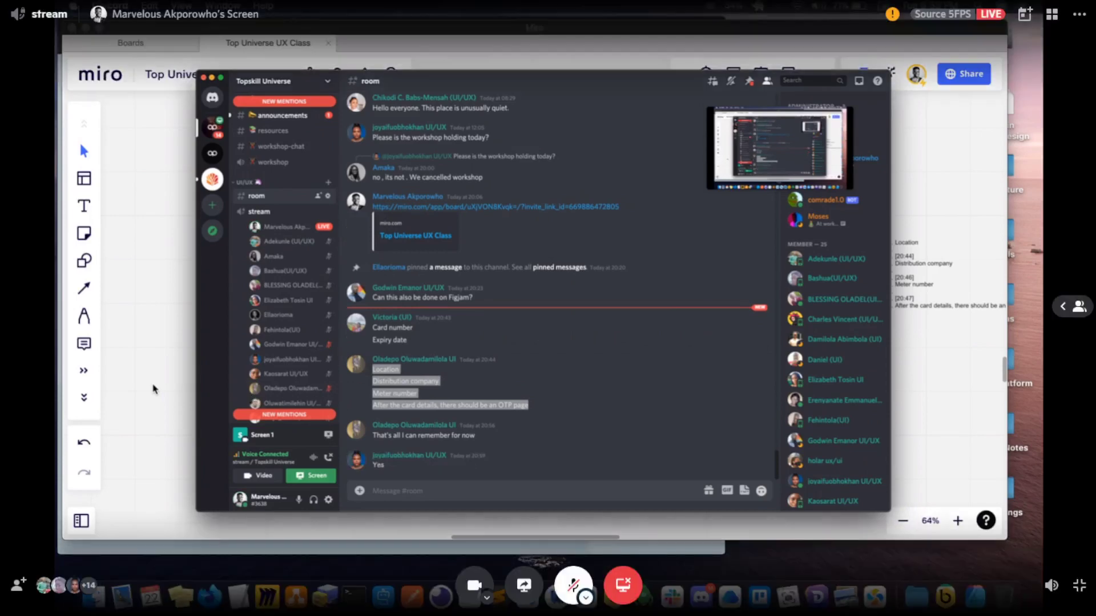
pyautogui.click(153, 389)
pyautogui.scroll(1, 455, 392)
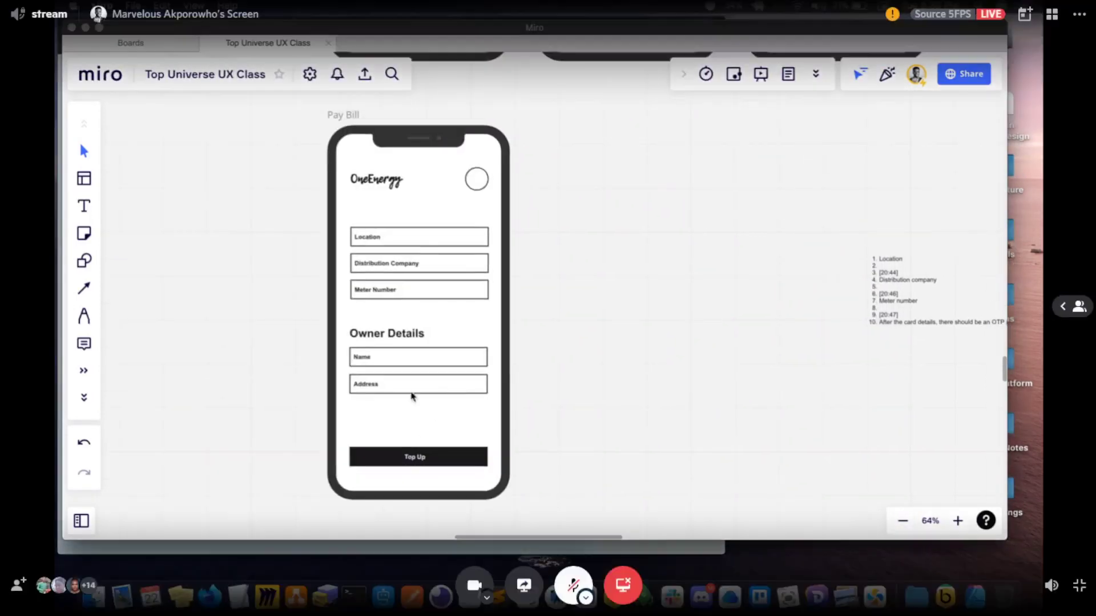
# - Fill the Name and Address boxes under Owner Details with light grey
pyautogui.click(360, 366)
pyautogui.keyDown('shift'); pyautogui.click(458, 394); pyautogui.keyUp('shift')
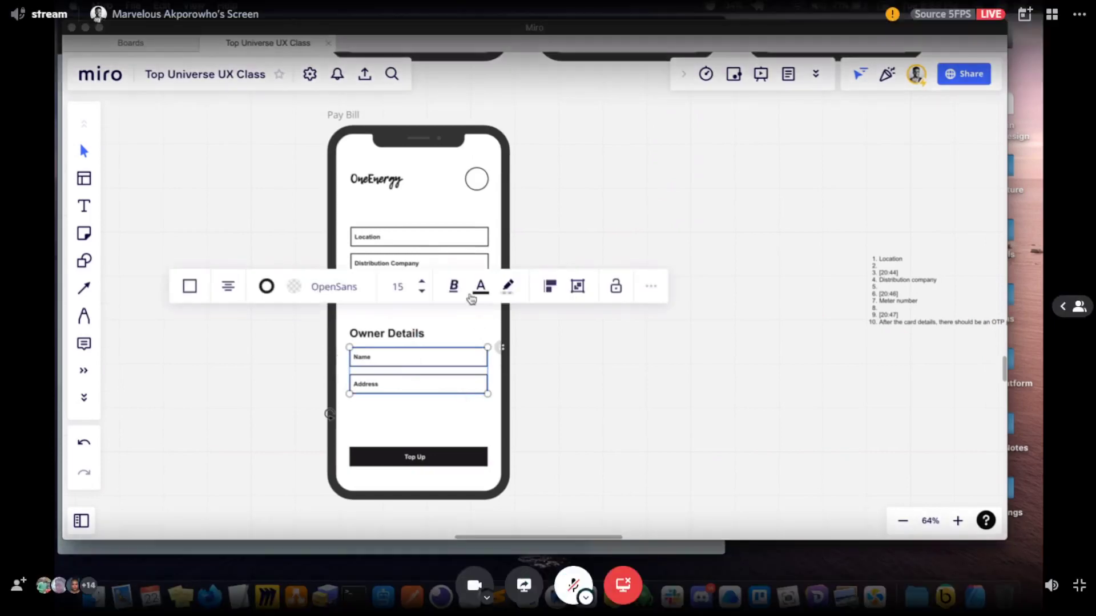
pyautogui.click(508, 286)
pyautogui.click(494, 354)
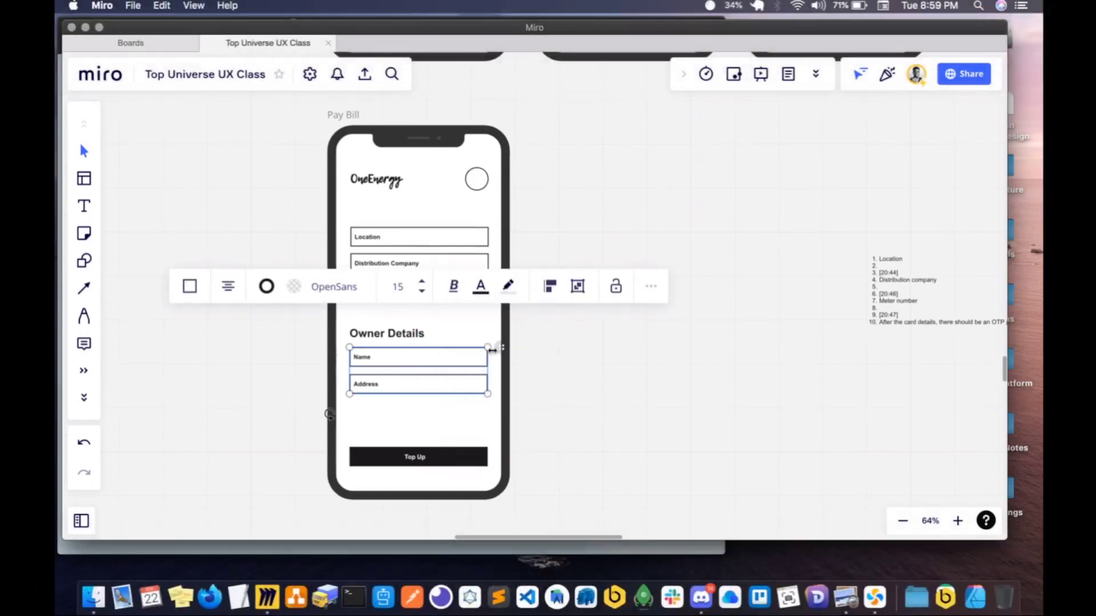
pyautogui.click(292, 287)
pyautogui.click(280, 391)
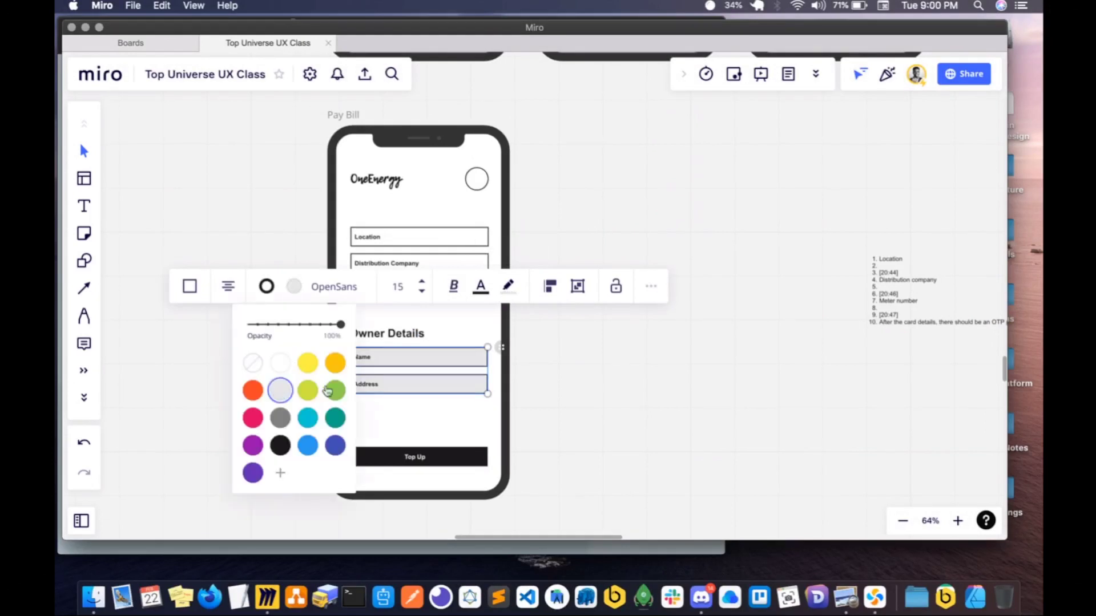
pyautogui.click(582, 381)
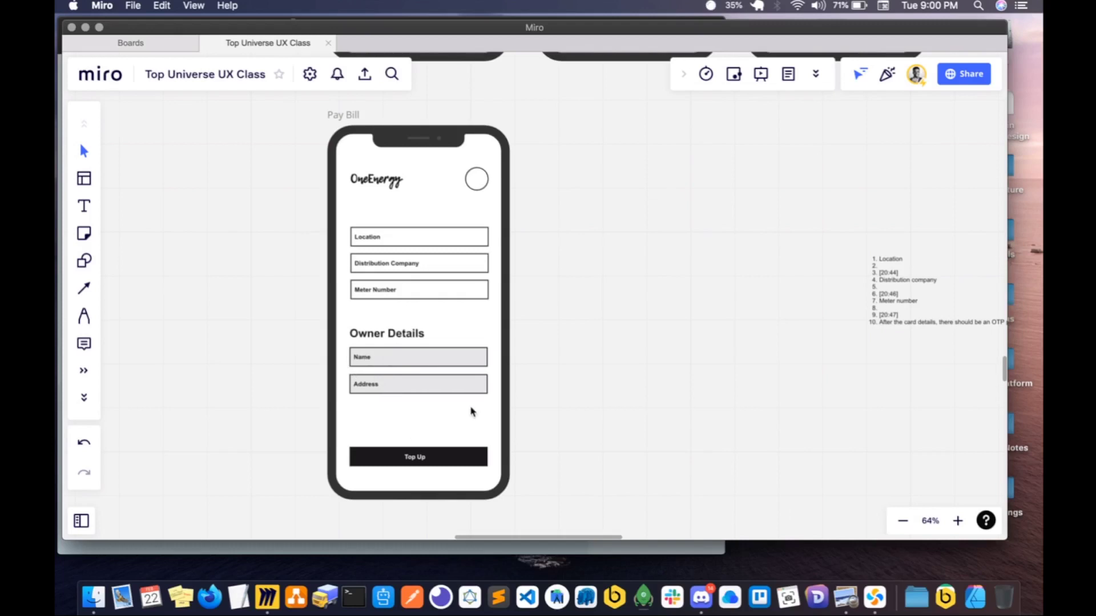
# - Duplicate the grey Address field directly below itself and move both copies slightly up to space the owner fields evenly
pyautogui.moveTo(522, 407); pyautogui.dragTo(344, 372)
pyautogui.press('super+d')
pyautogui.moveTo(370, 416); pyautogui.dragTo(368, 409)
pyautogui.moveTo(520, 426); pyautogui.dragTo(372, 384)
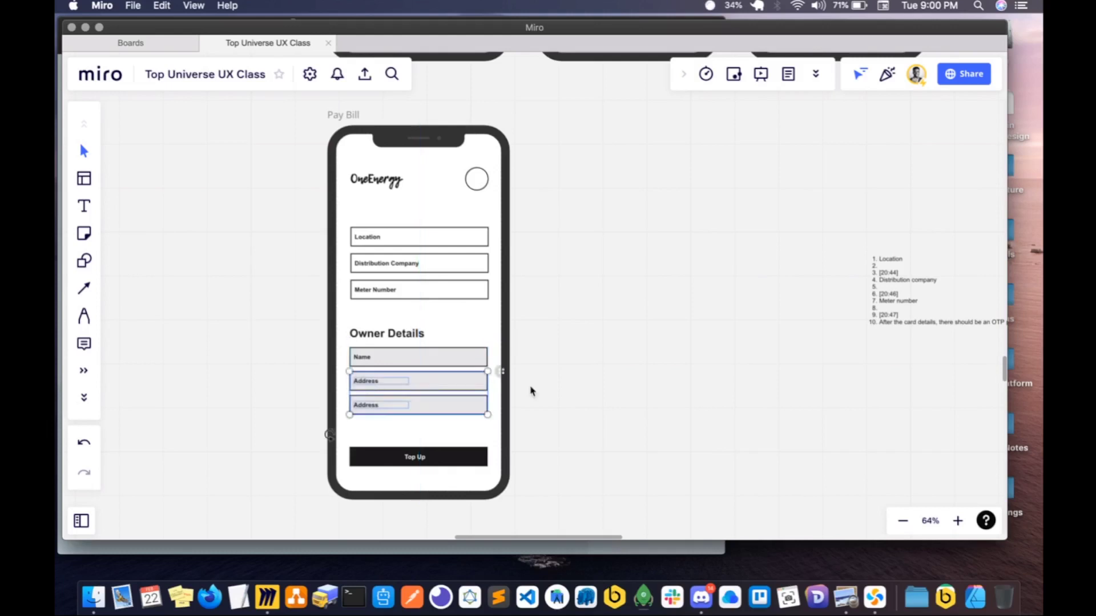
pyautogui.click(531, 390)
# - Change the label of the lowest field under Owner Details to Phone Number
pyautogui.click(373, 409)
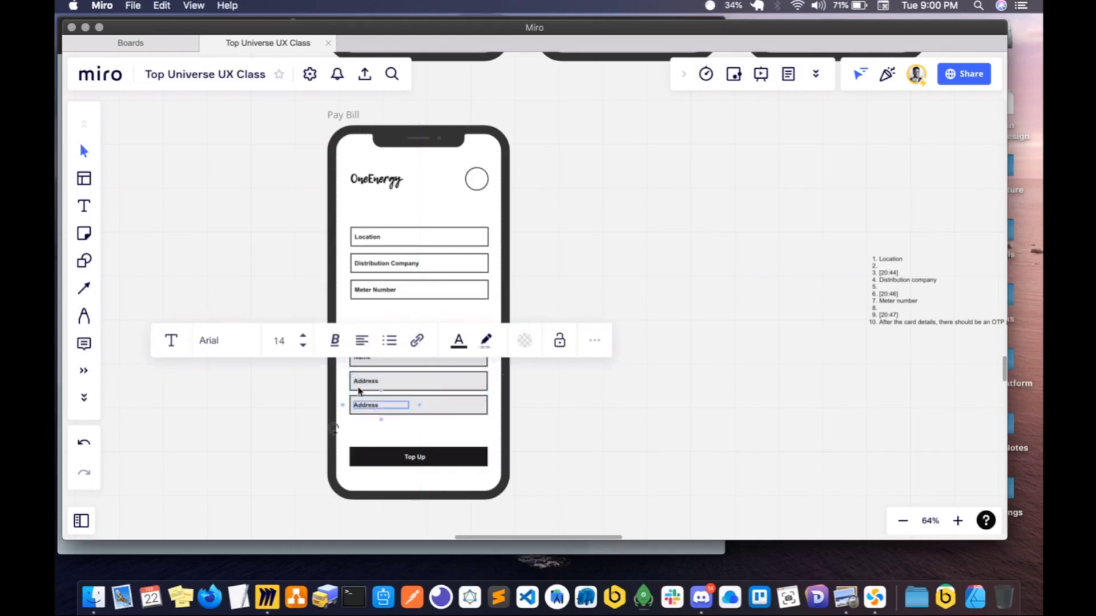
pyautogui.doubleClick(371, 406)
pyautogui.write('Phone Number')
pyautogui.click(597, 426)
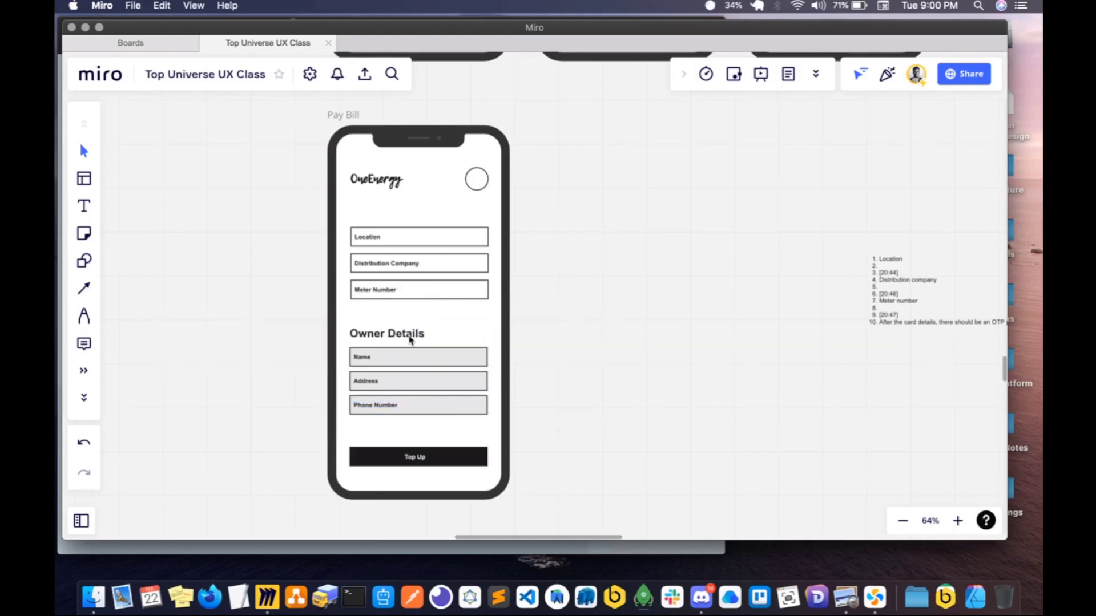
# - Place a copy of the Owner Details heading above the Location field and change its text to Meter Details
pyautogui.moveTo(410, 340); pyautogui.dragTo(371, 212)
pyautogui.doubleClick(371, 213)
pyautogui.press('super+a')
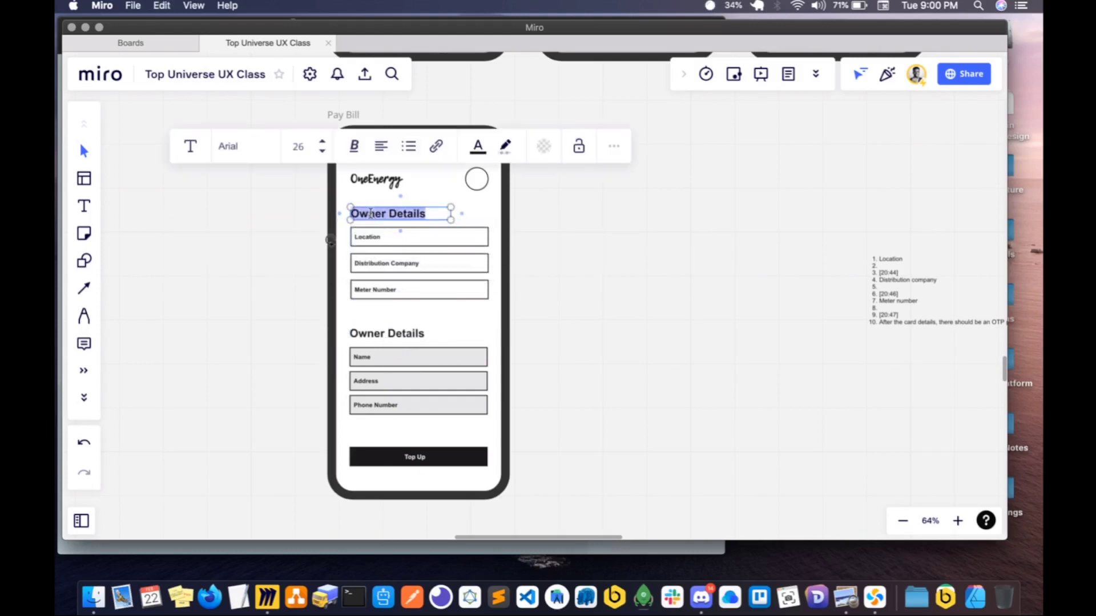
pyautogui.write('Meter D')
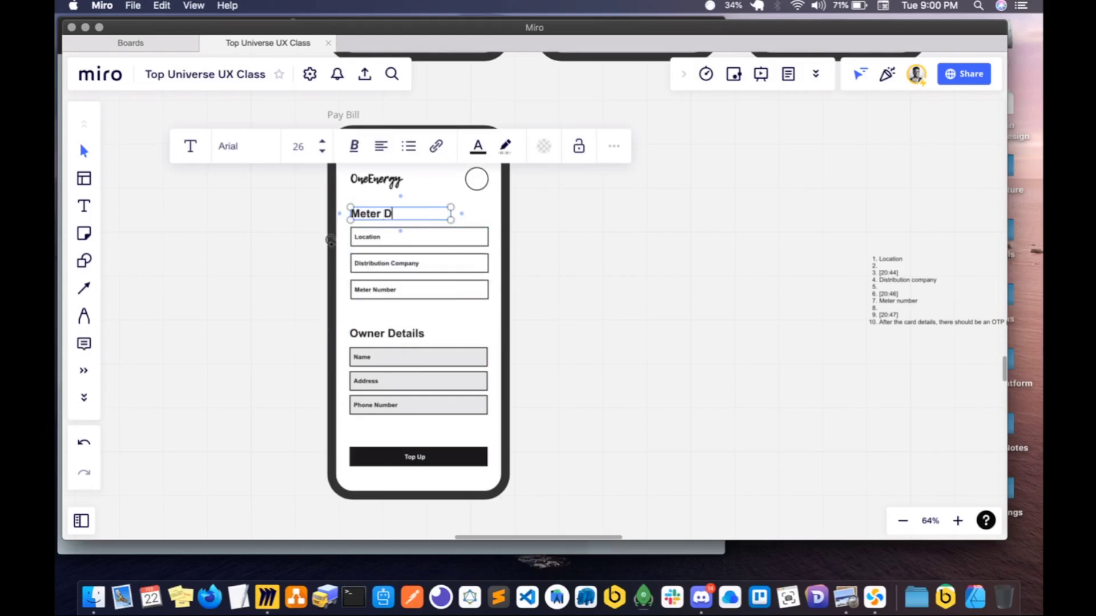
pyautogui.write('etails')
pyautogui.click(511, 223)
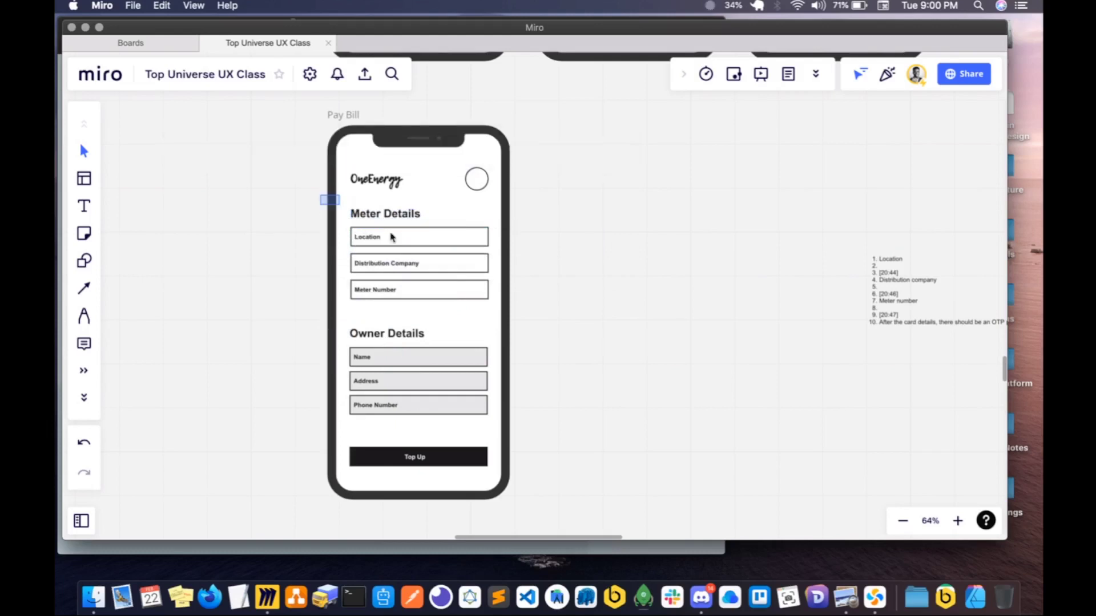
# - Move the Meter Details heading and its three fields down together, aligned with the Owner Details section
pyautogui.moveTo(321, 195); pyautogui.dragTo(529, 318)
pyautogui.moveTo(413, 289); pyautogui.dragTo(415, 302)
pyautogui.click(542, 301)
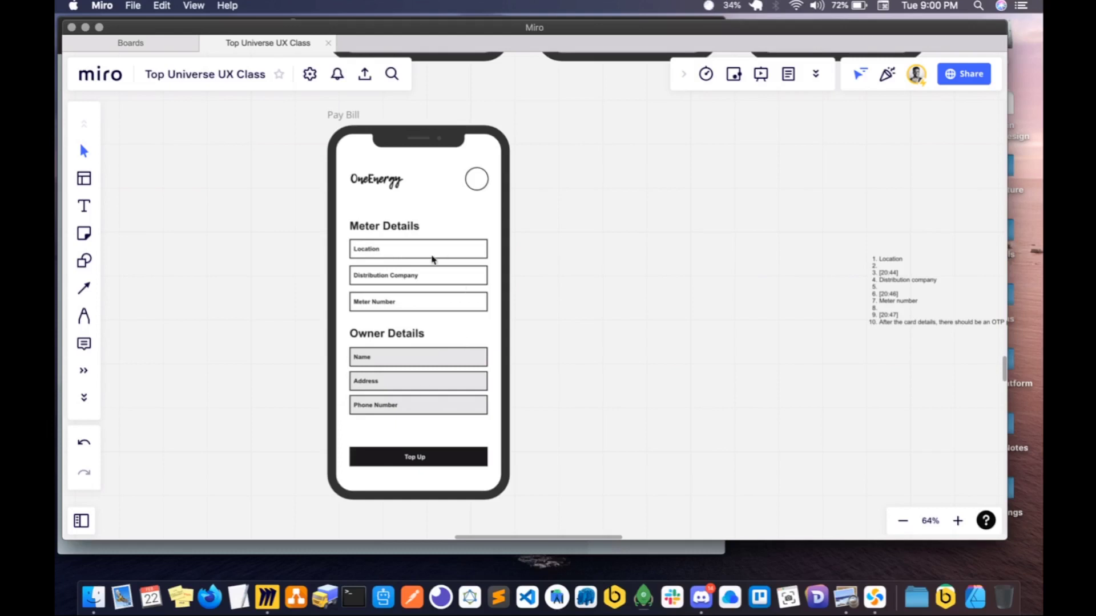
pyautogui.hscroll(2, 445, 296)
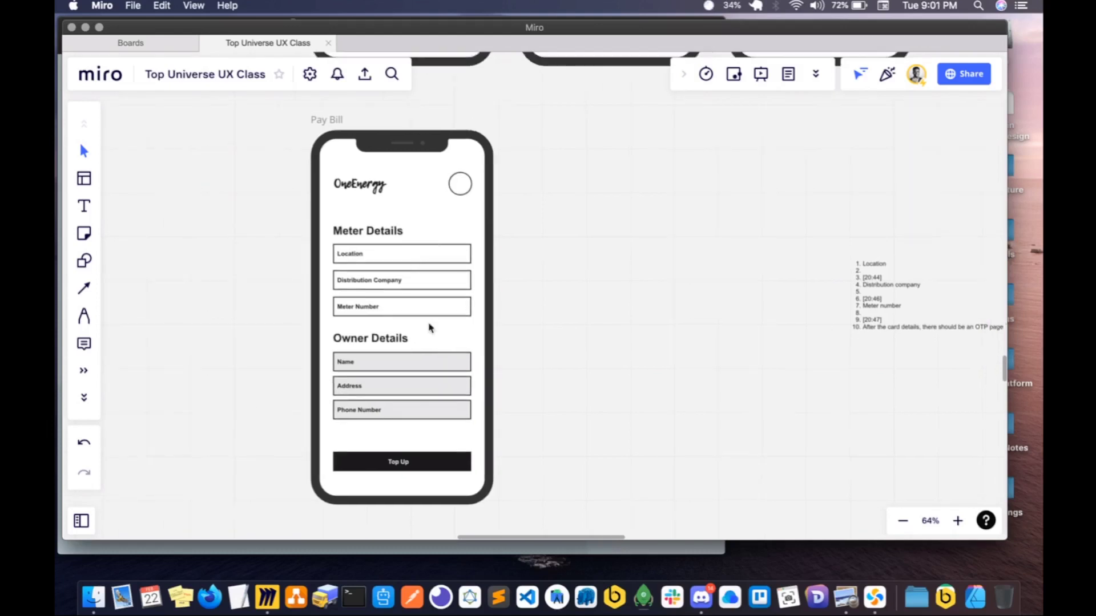
pyautogui.scroll(-3, 429, 366)
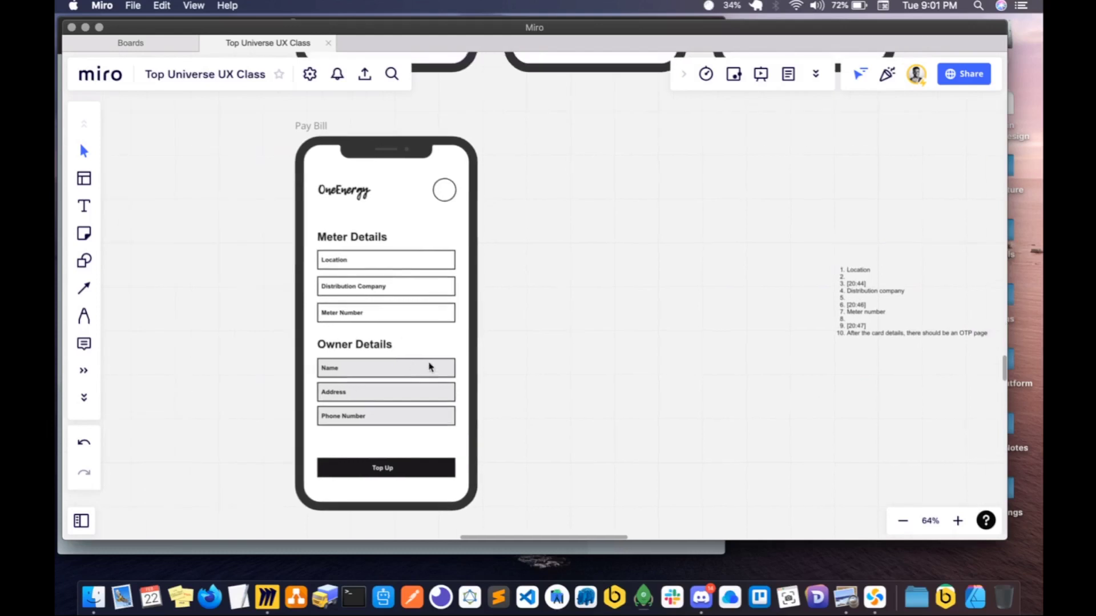
pyautogui.click(420, 455)
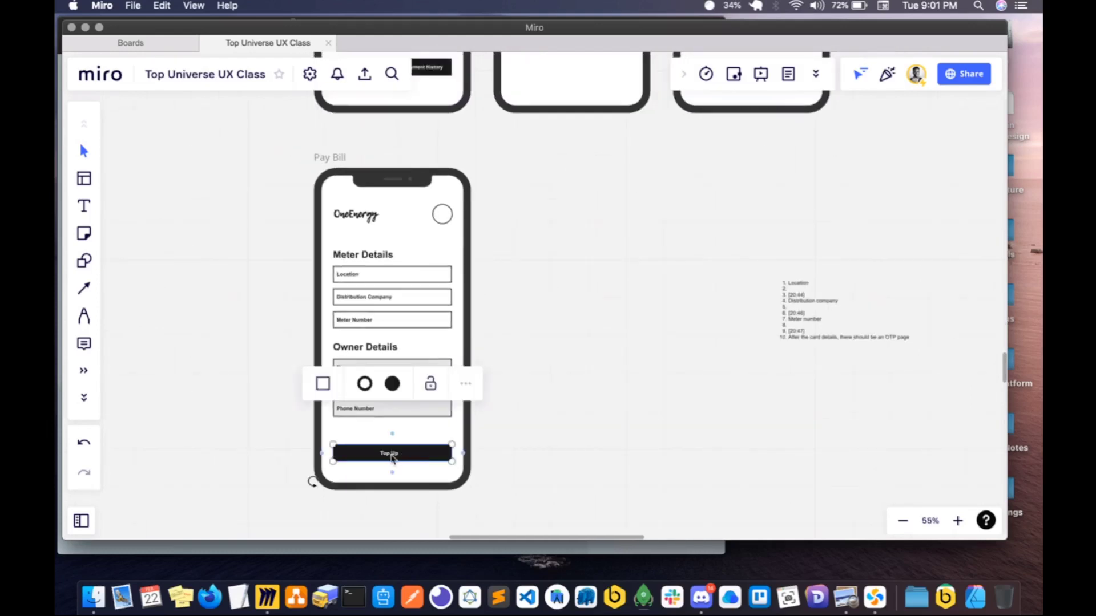
pyautogui.keyDown('shift'); pyautogui.click(393, 460); pyautogui.keyUp('shift')
pyautogui.scroll(10, 391, 459)
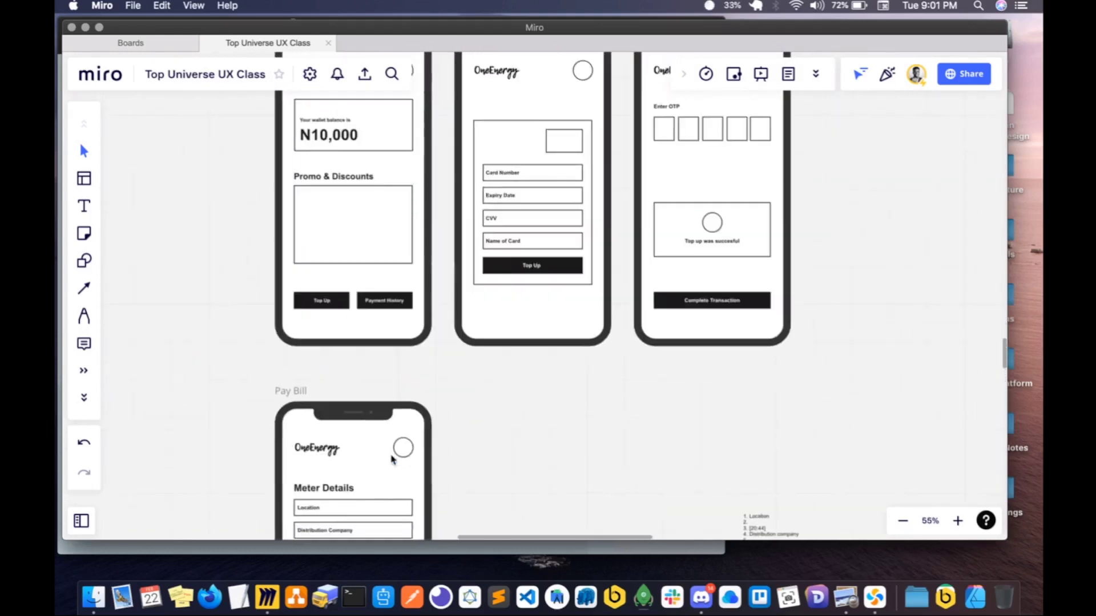
# - Change the label of the black Top Up button on the Pay Bill screen to Pay Bill
pyautogui.scroll(5, 392, 460)
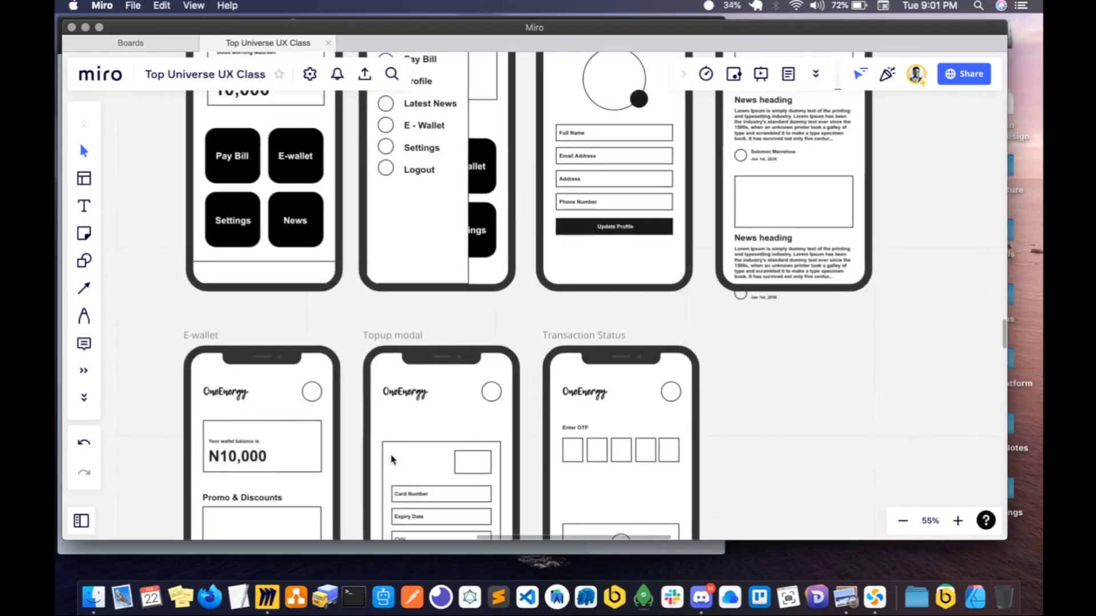
pyautogui.scroll(-12, 391, 460)
pyautogui.scroll(-3, 391, 460)
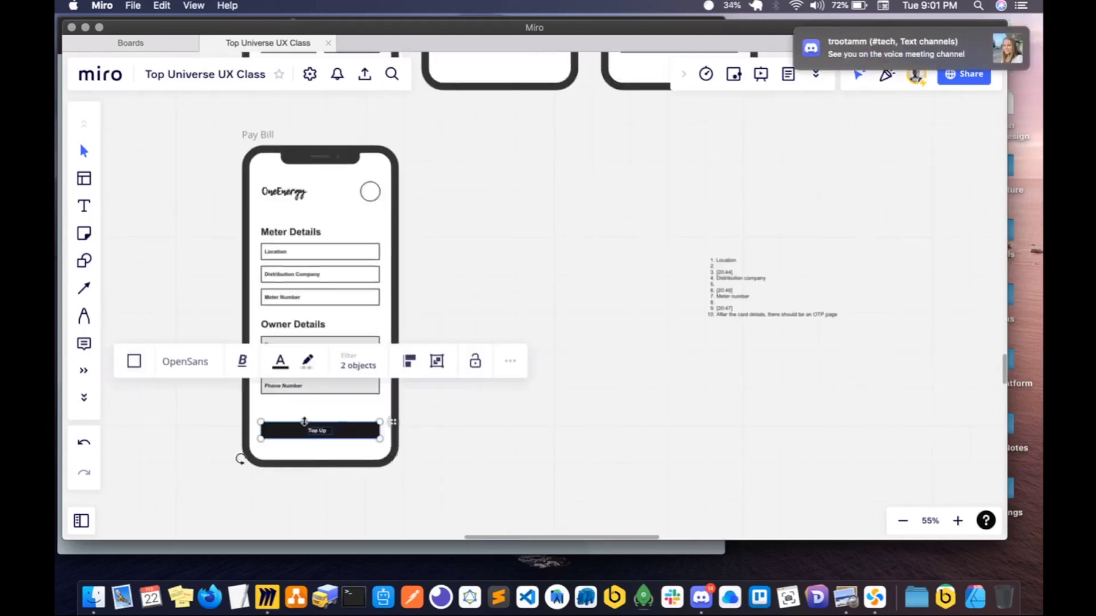
pyautogui.doubleClick(318, 432)
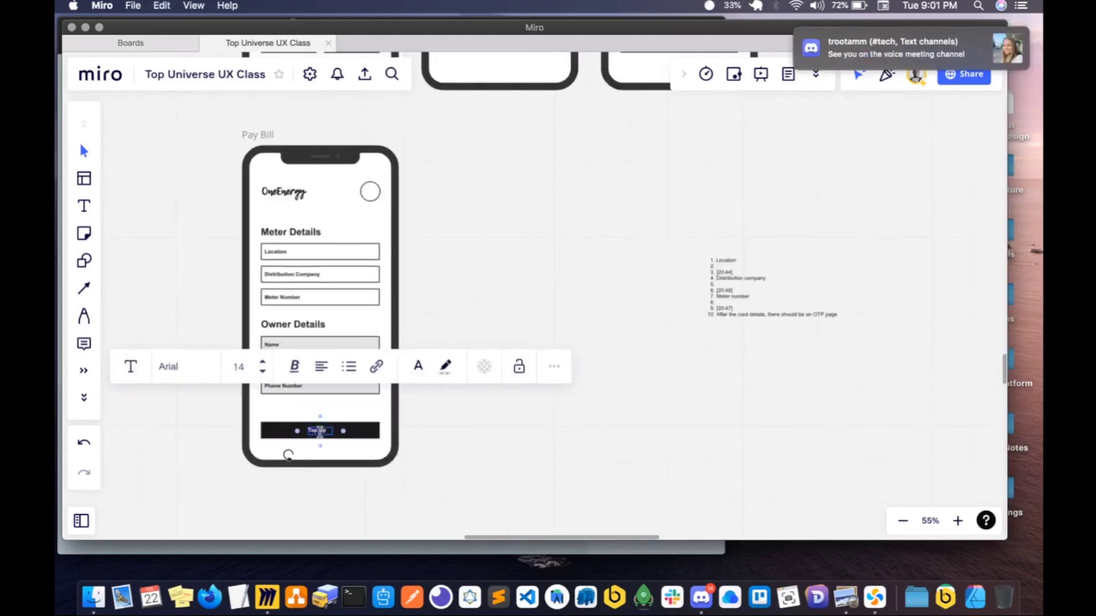
pyautogui.write('Pay Bill')
# - Tighten the button label's text box around its text and centre it on the black button
pyautogui.scroll(6, 320, 435)
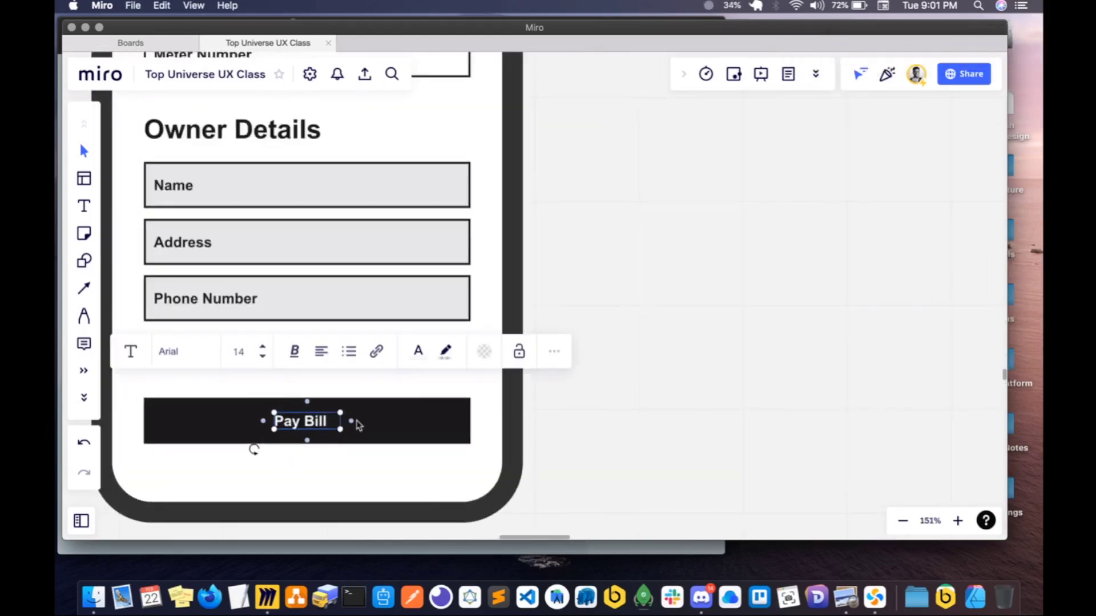
pyautogui.click(343, 424)
pyautogui.click(321, 423)
pyautogui.moveTo(341, 421); pyautogui.dragTo(313, 425)
pyautogui.scroll(-5, 311, 423)
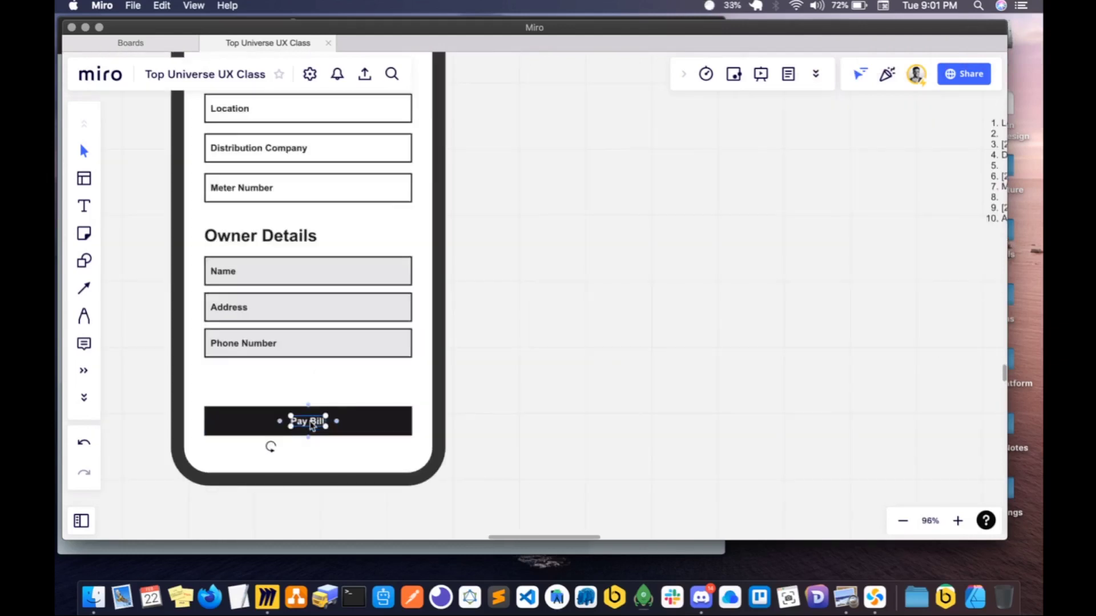
# - Delete the numbered notes list beside the Pay Bill frame
pyautogui.click(433, 435)
pyautogui.scroll(1, 433, 435)
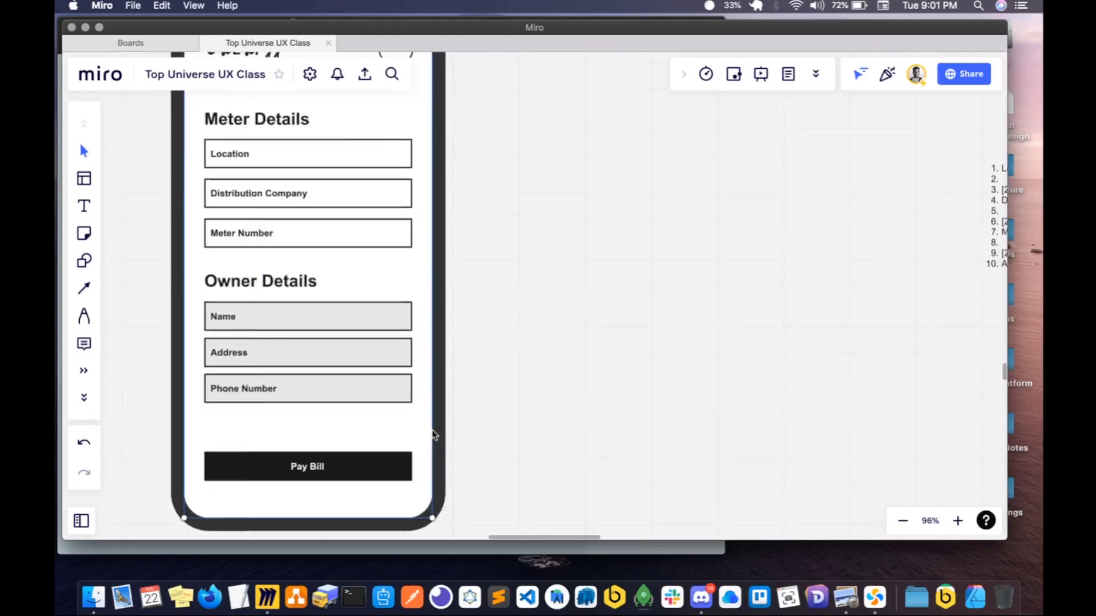
pyautogui.scroll(-4, 433, 435)
pyautogui.click(519, 427)
pyautogui.click(807, 293)
pyautogui.press('BackSpace')
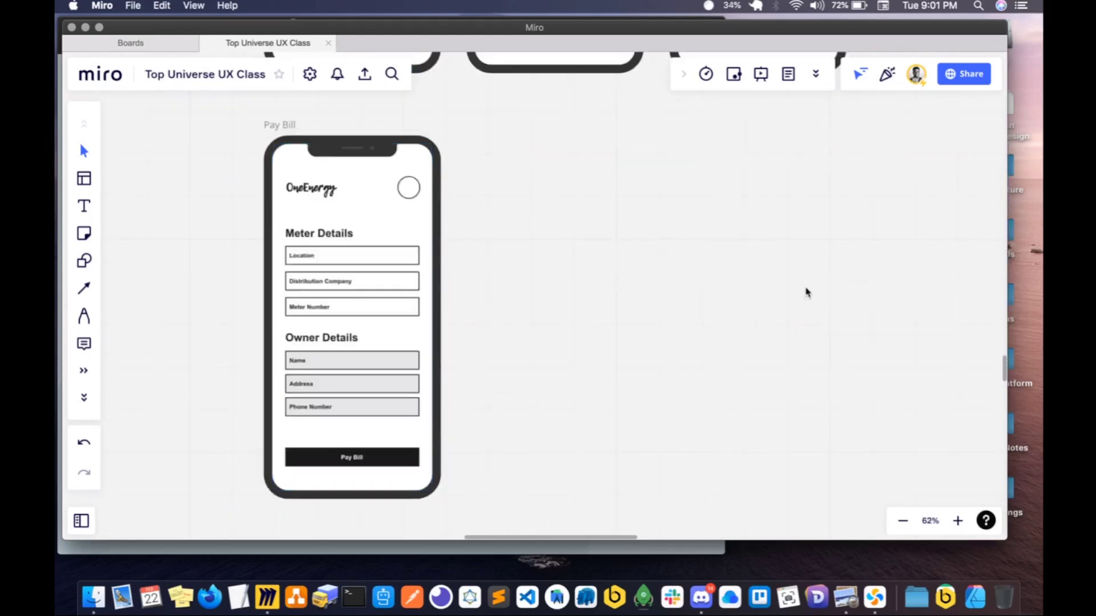
# - Duplicate the complete Pay Bill frame beside the original
pyautogui.click(286, 126)
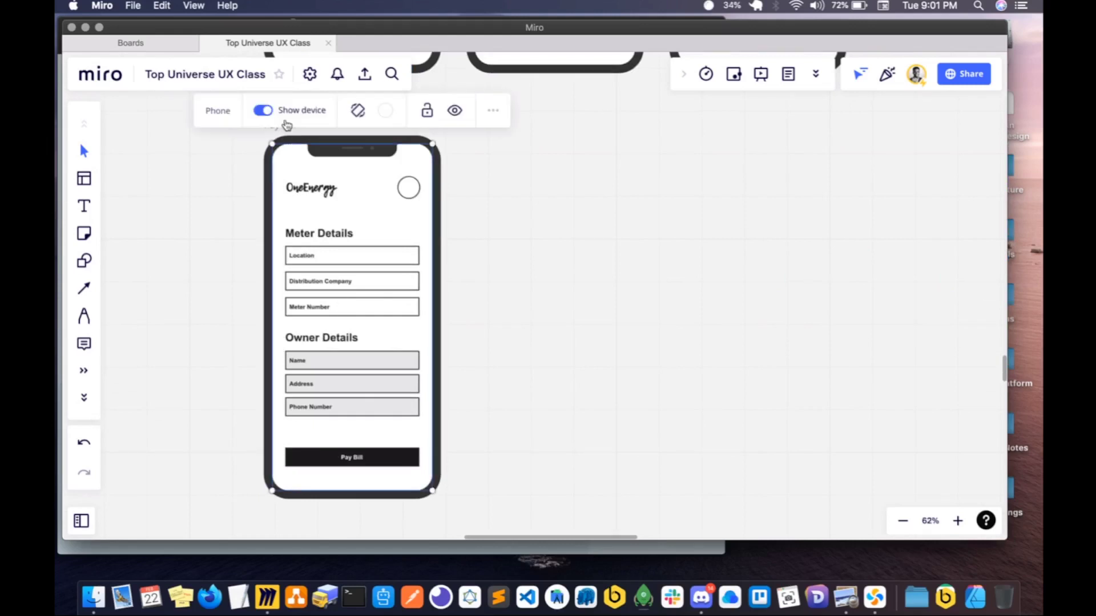
pyautogui.press('super+d')
pyautogui.hscroll(1, 458, 196)
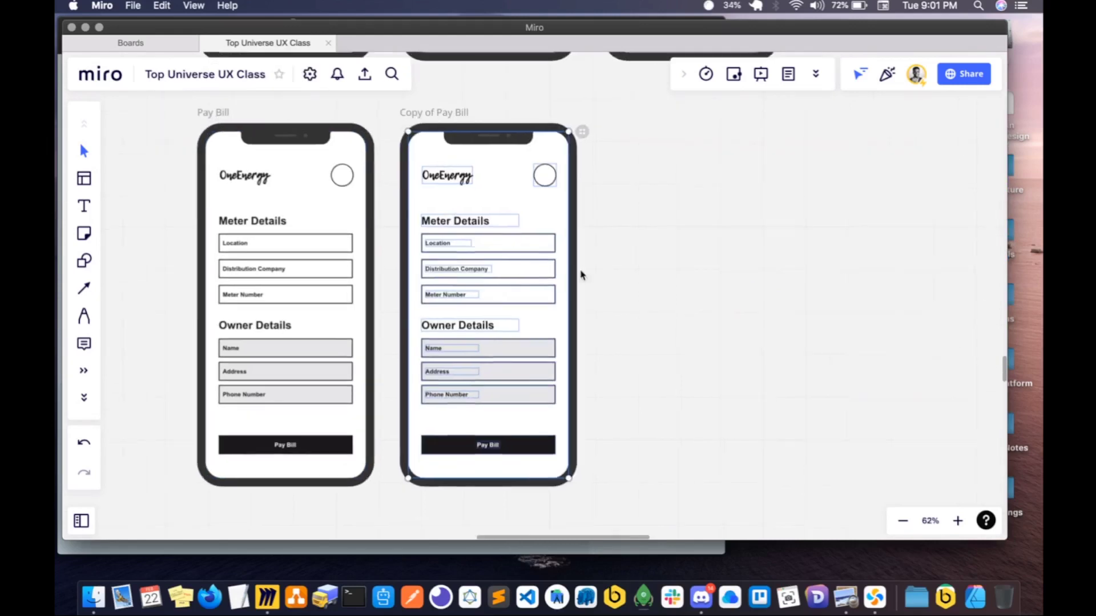
pyautogui.click(581, 275)
# - Place a spare empty field outline beside the copied frame and delete the copy's Meter Details and Owner Details sections, keeping its button
pyautogui.click(334, 246)
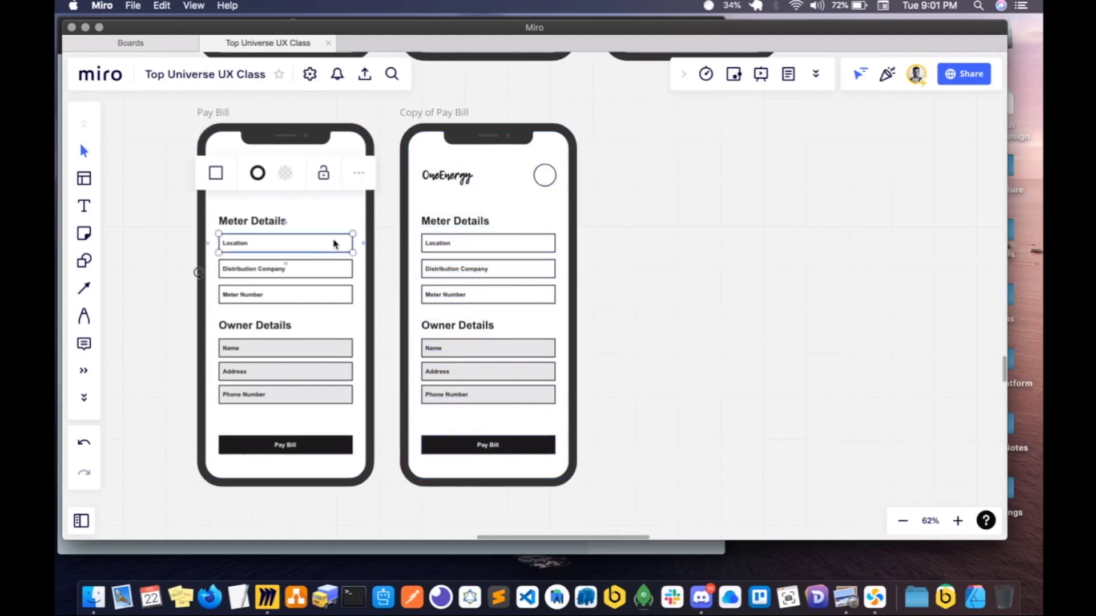
pyautogui.moveTo(519, 273); pyautogui.dragTo(717, 303)
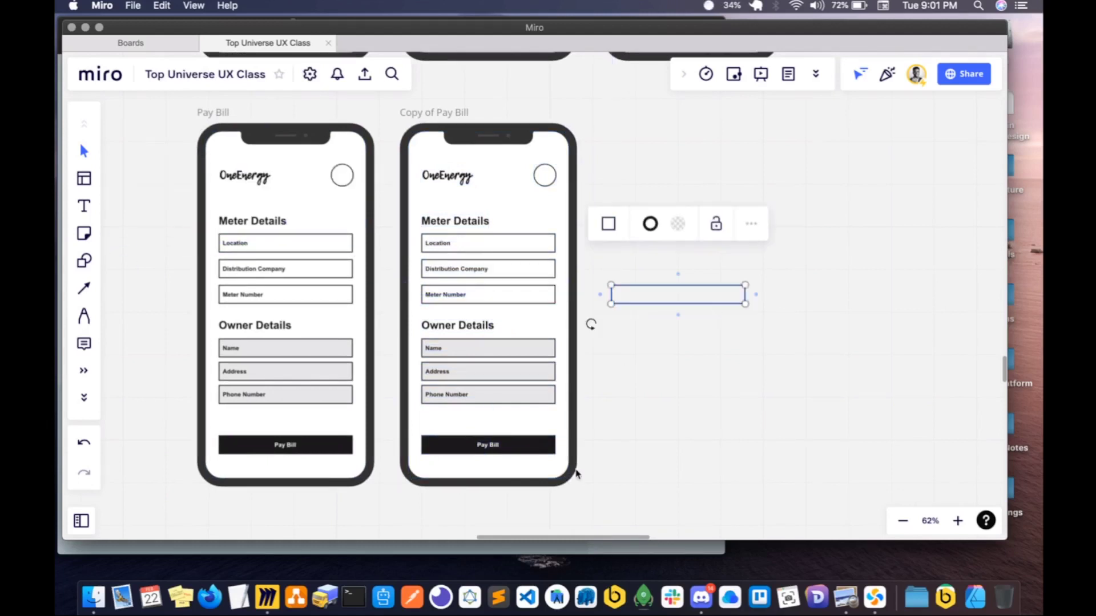
pyautogui.click(575, 443)
pyautogui.moveTo(582, 409); pyautogui.dragTo(409, 208)
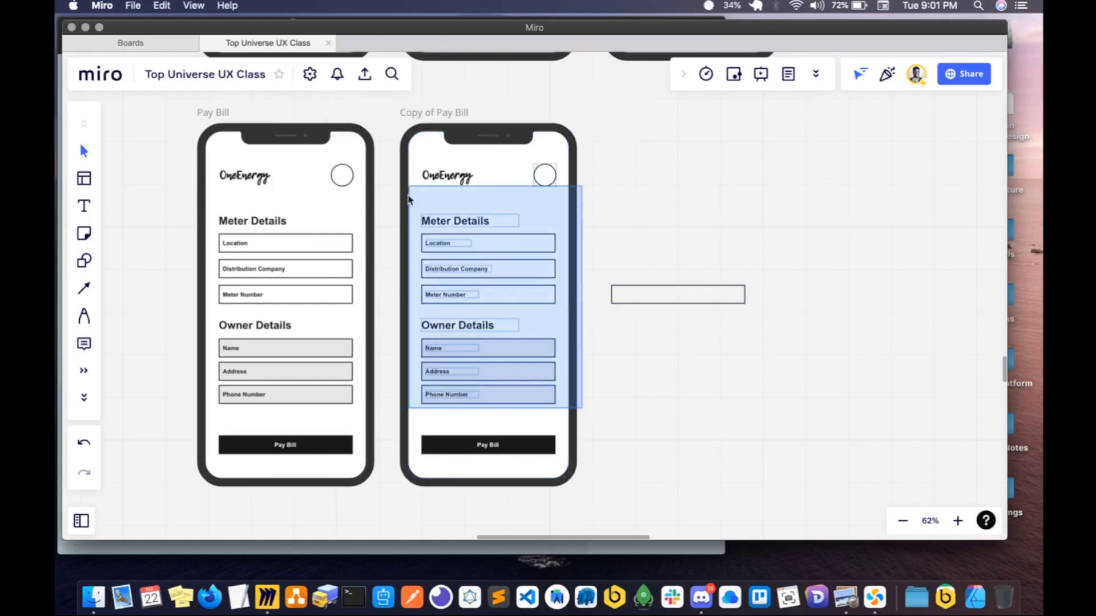
pyautogui.press('BackSpace')
# - Place the spare outline inside the copied frame and stretch it into a large rectangle below the logo
pyautogui.click(687, 298)
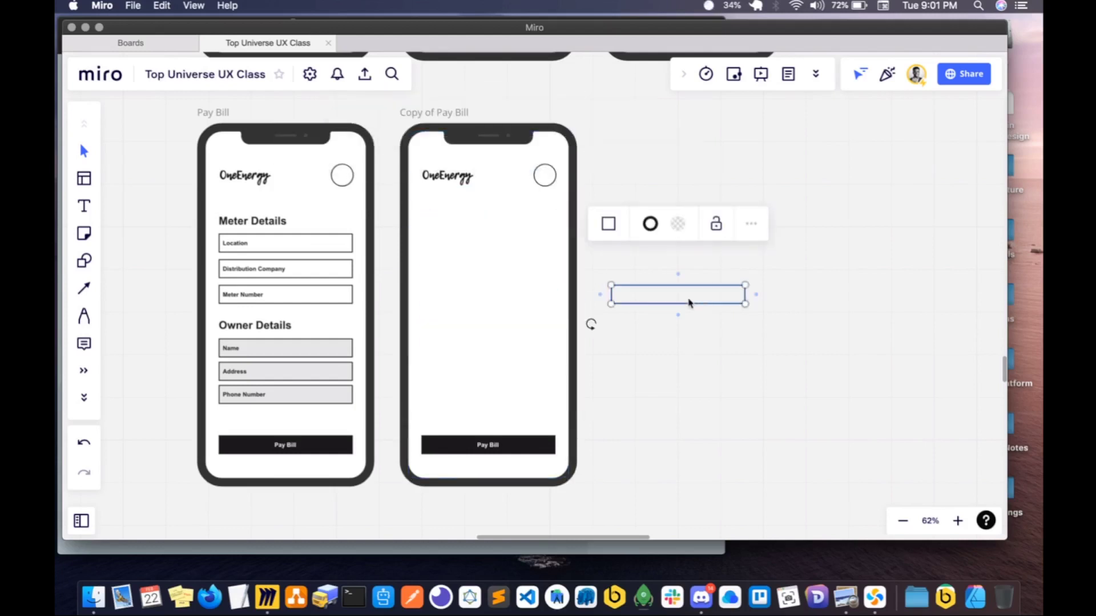
pyautogui.moveTo(687, 298); pyautogui.dragTo(509, 353)
pyautogui.click(499, 262)
pyautogui.click(500, 249)
pyautogui.click(659, 309)
# - Replace the large rectangle in the copied frame with a copy of the Transaction Status success message box, placed below the logo
pyautogui.scroll(-5, 658, 309)
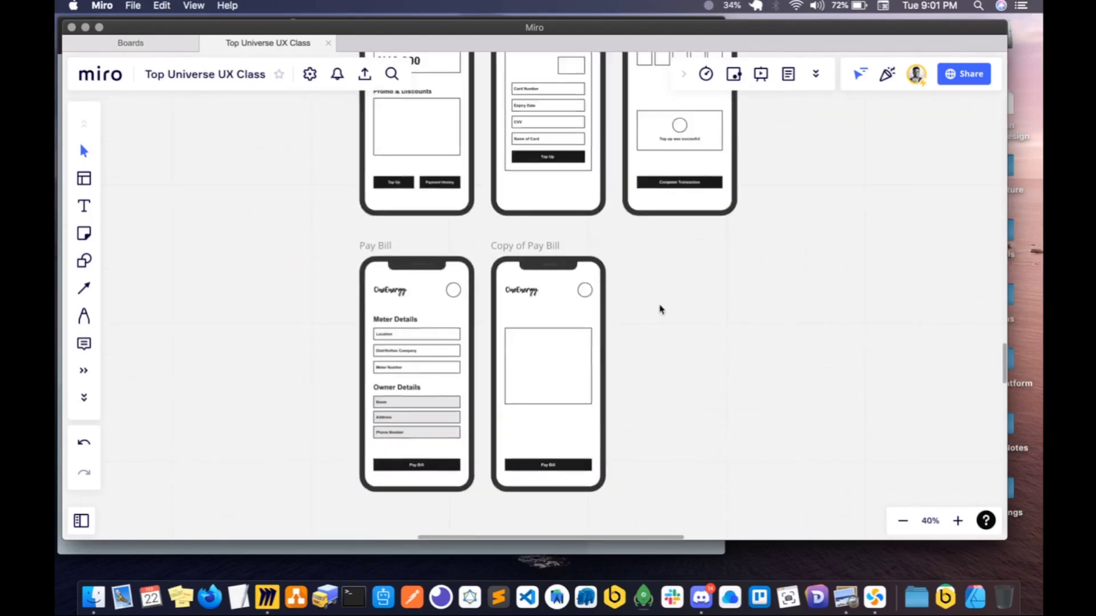
pyautogui.scroll(2, 660, 308)
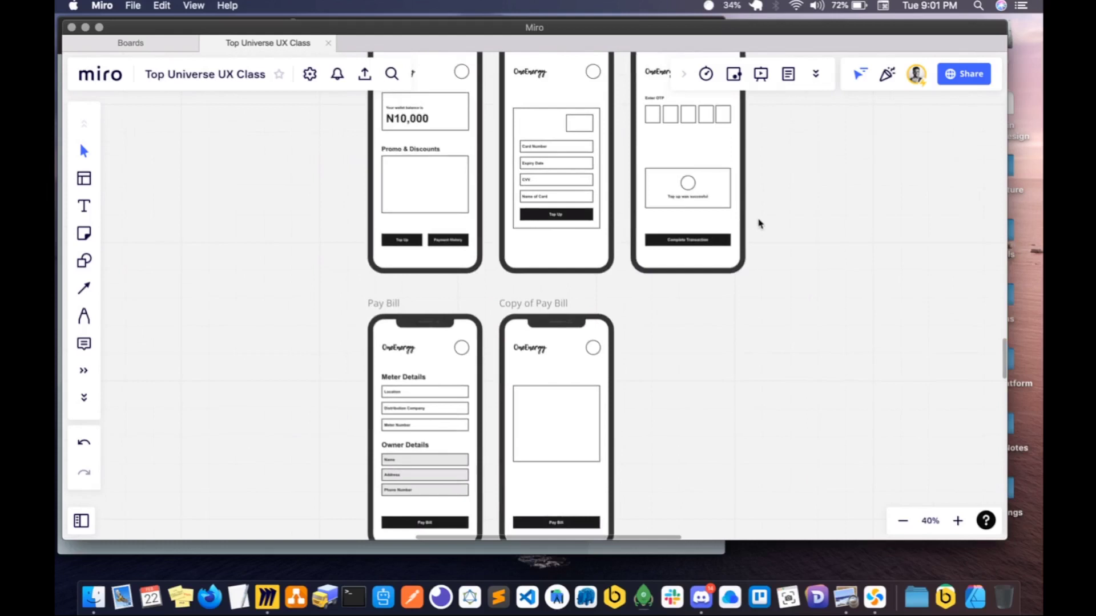
pyautogui.moveTo(760, 224); pyautogui.dragTo(641, 164)
pyautogui.scroll(-3, 641, 307)
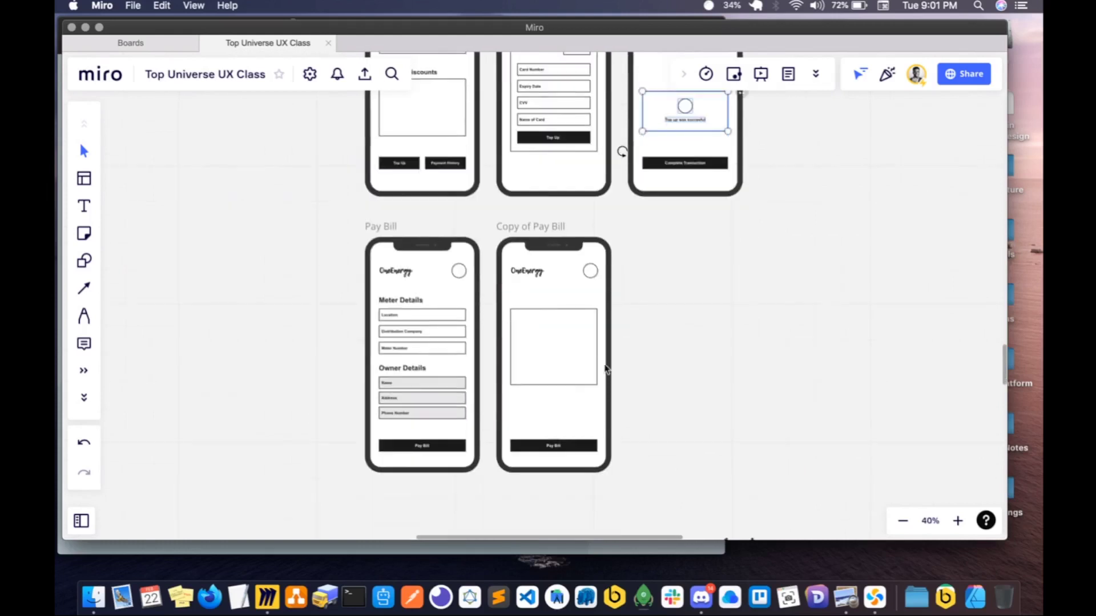
pyautogui.click(572, 387)
pyautogui.press('BackSpace')
pyautogui.press('super+v')
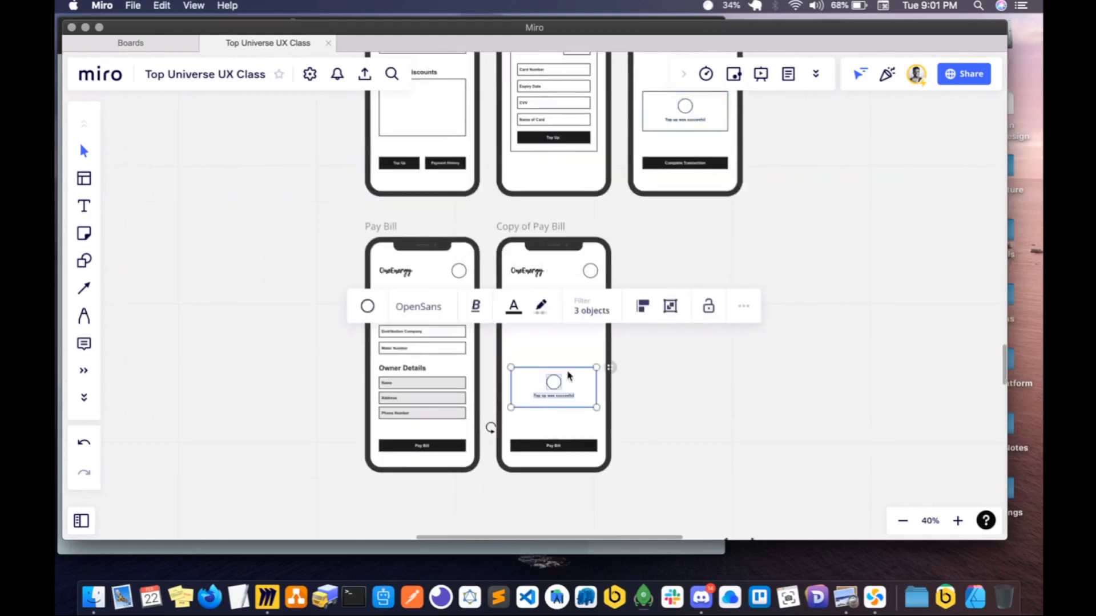
pyautogui.moveTo(557, 383); pyautogui.dragTo(556, 327)
# - Delete the Pay Bill button from the copied frame
pyautogui.scroll(1, 557, 326)
pyautogui.scroll(3, 555, 325)
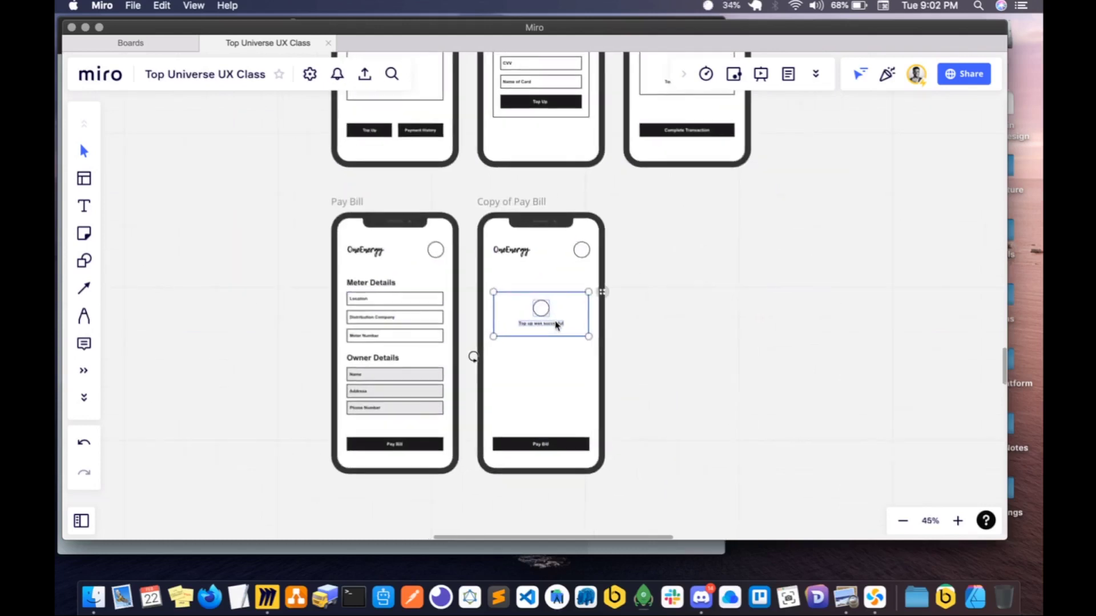
pyautogui.moveTo(548, 357); pyautogui.dragTo(548, 356)
pyautogui.press('super+z')
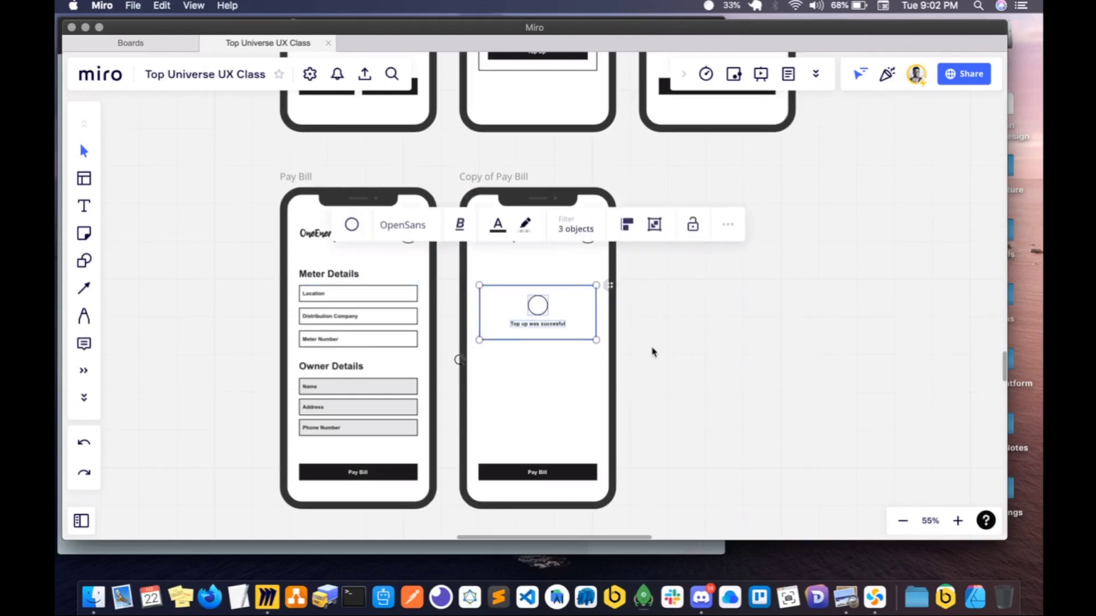
pyautogui.click(653, 350)
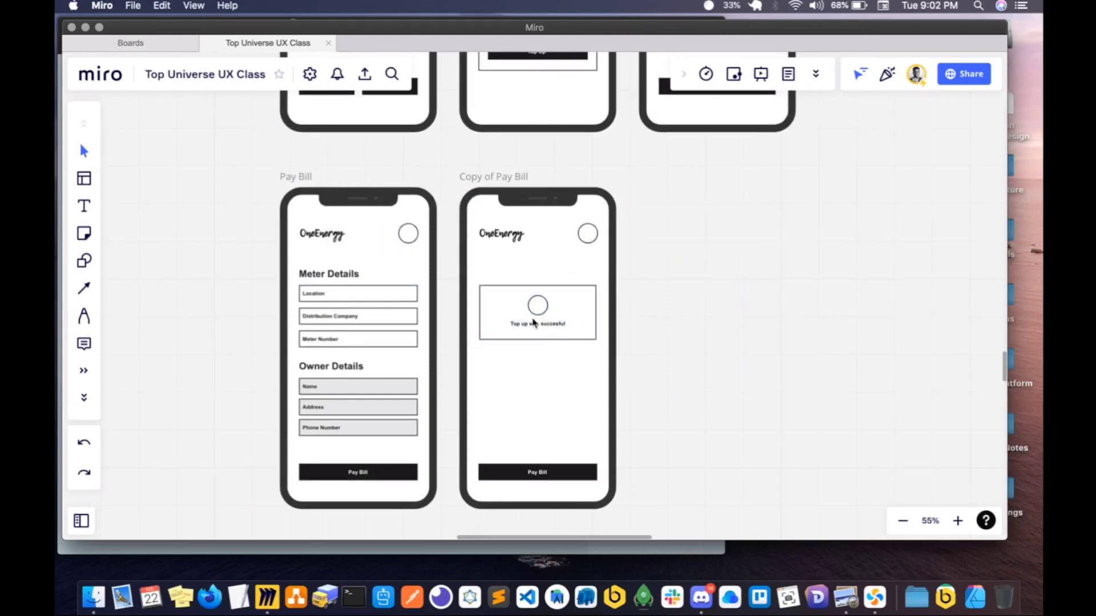
pyautogui.click(532, 478)
pyautogui.press('BackSpace')
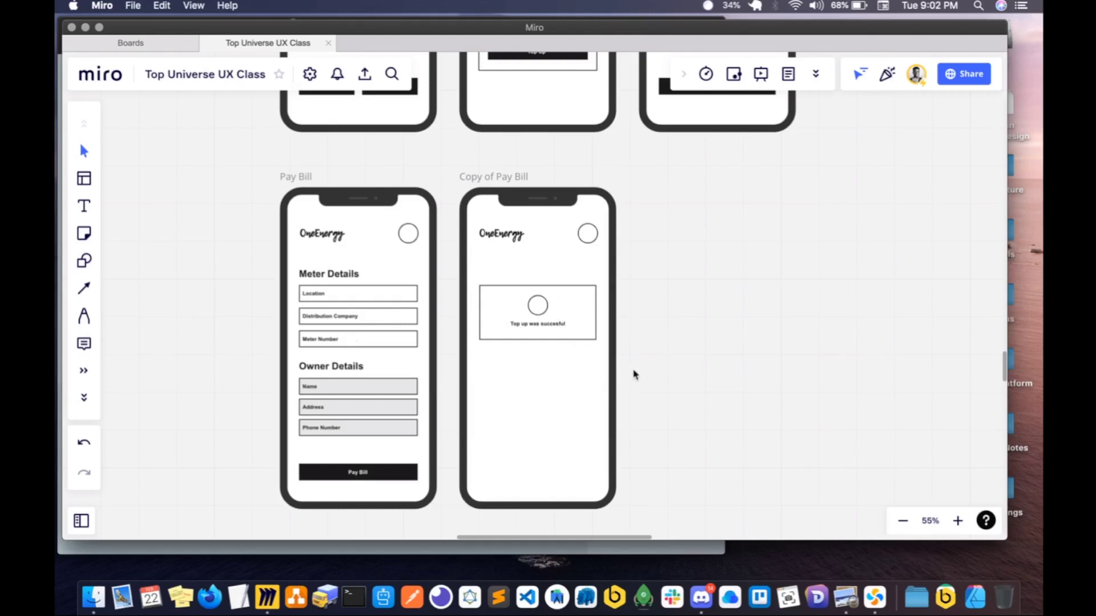
# - Make the success message box slightly taller and move it with its contents closer to the middle of the copied frame
pyautogui.click(566, 339)
pyautogui.moveTo(563, 341)
pyautogui.mouseDown()
pyautogui.moveTo(559, 372)
pyautogui.moveTo(565, 342)
pyautogui.mouseUp()
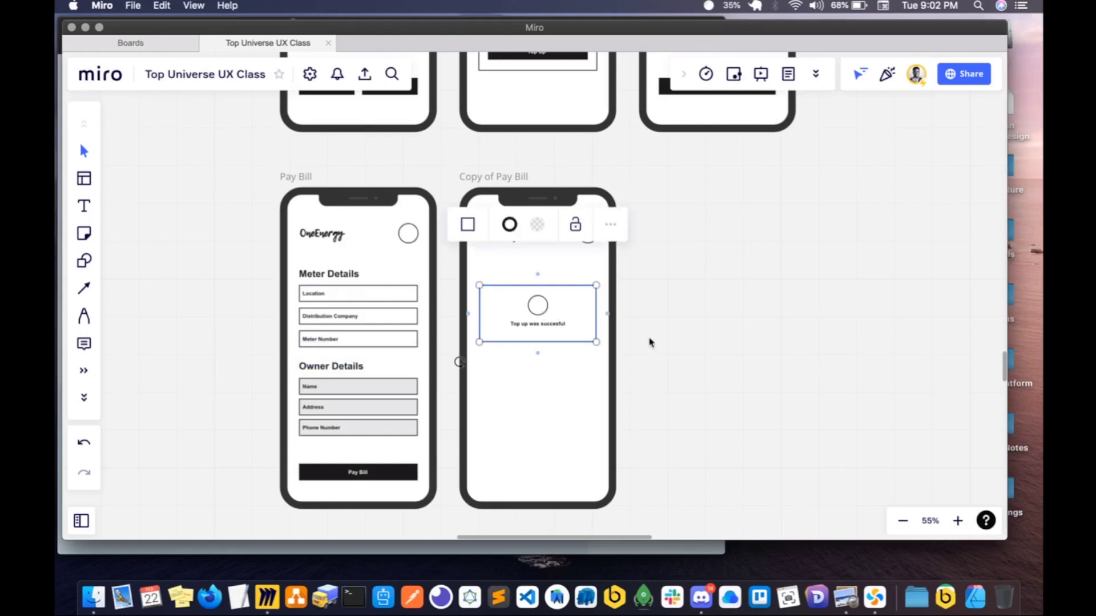
pyautogui.moveTo(658, 384); pyautogui.dragTo(461, 266)
pyautogui.moveTo(538, 318); pyautogui.dragTo(535, 346)
pyautogui.scroll(-3, 535, 347)
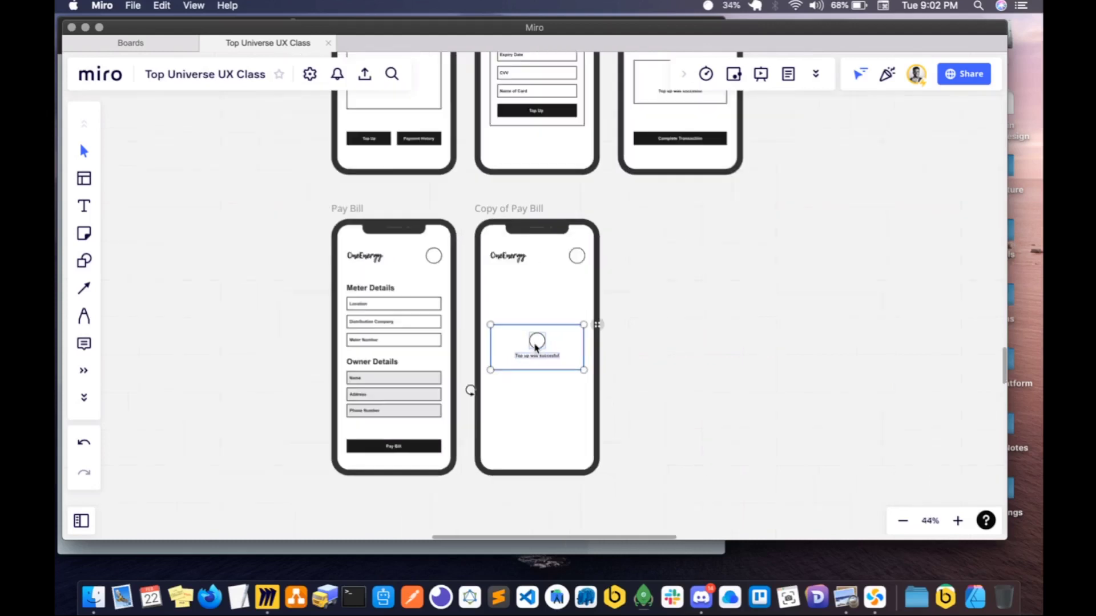
# - Reduce the height of the second news item's image placeholder in the Latest News frame
pyautogui.scroll(-5, 535, 347)
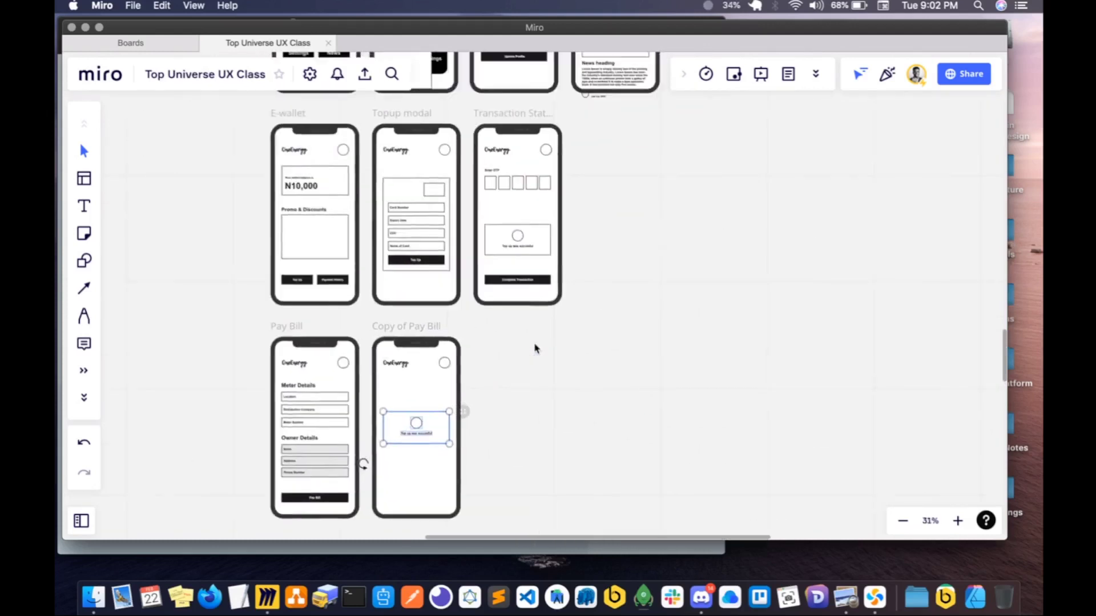
pyautogui.scroll(2, 536, 347)
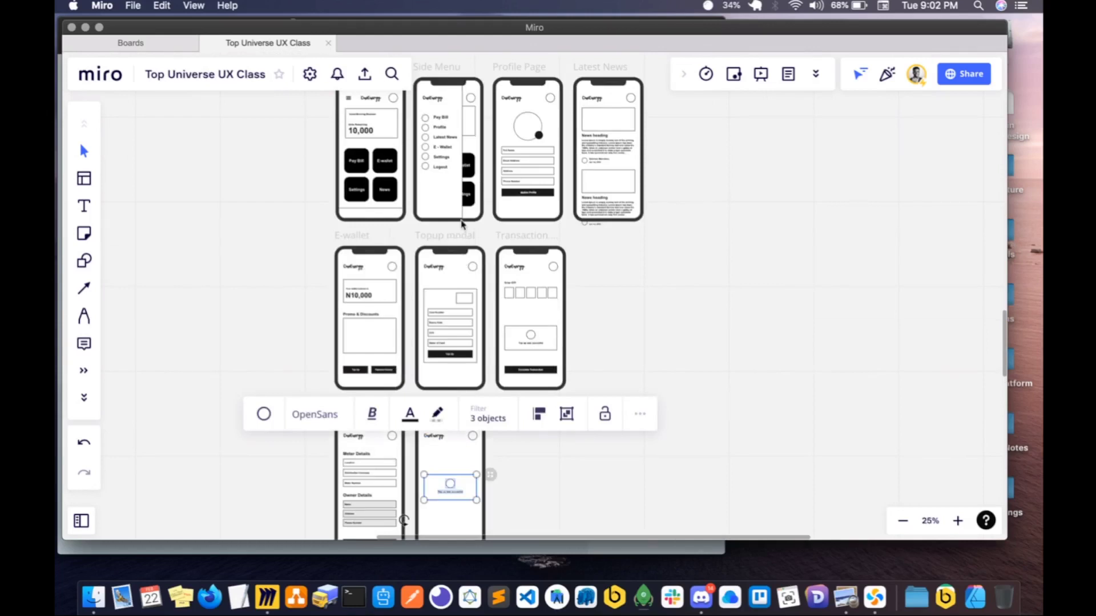
pyautogui.scroll(-2, 462, 224)
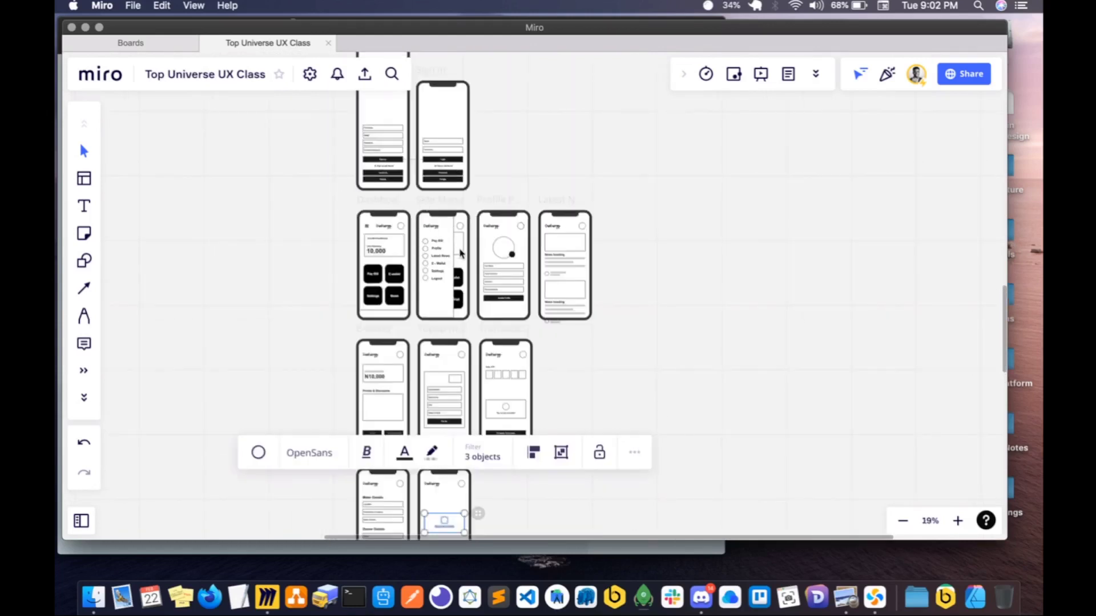
pyautogui.hscroll(2, 461, 253)
pyautogui.scroll(1, 461, 253)
pyautogui.scroll(5, 536, 303)
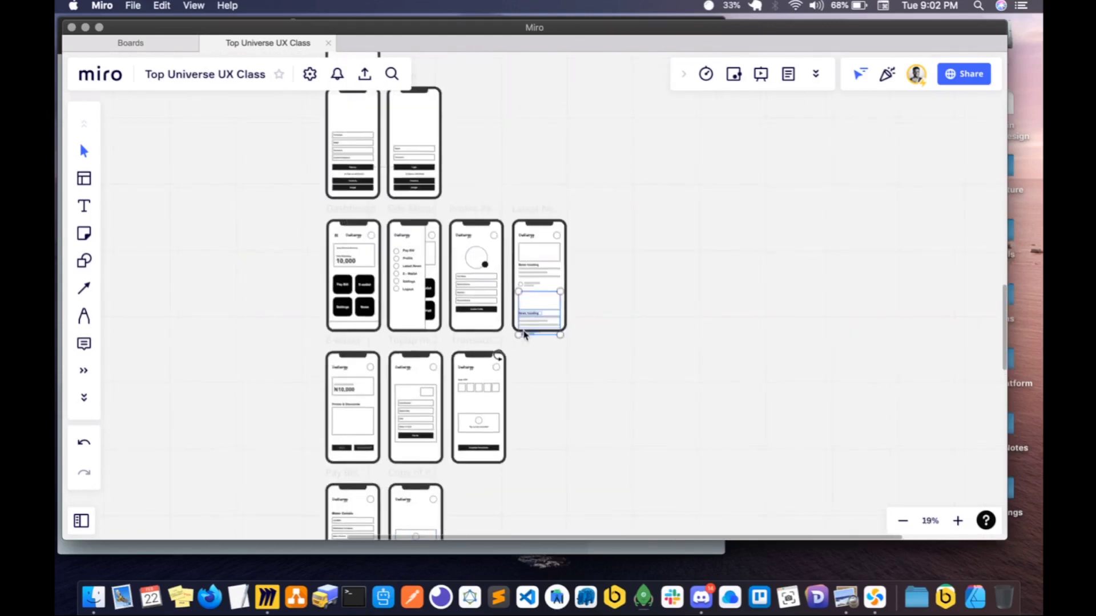
pyautogui.scroll(2, 525, 336)
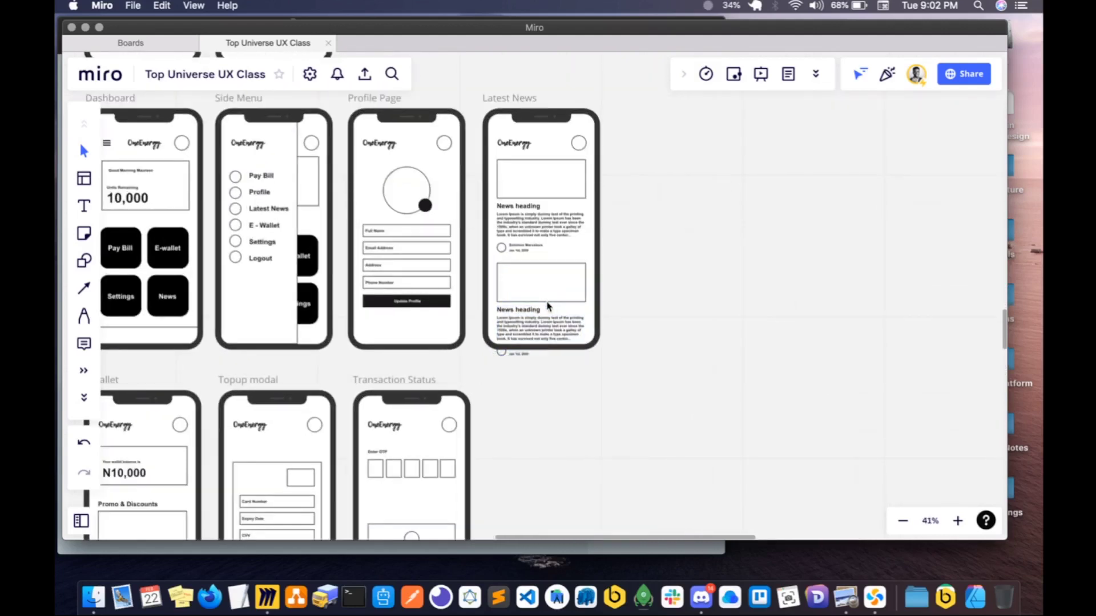
pyautogui.scroll(4, 552, 306)
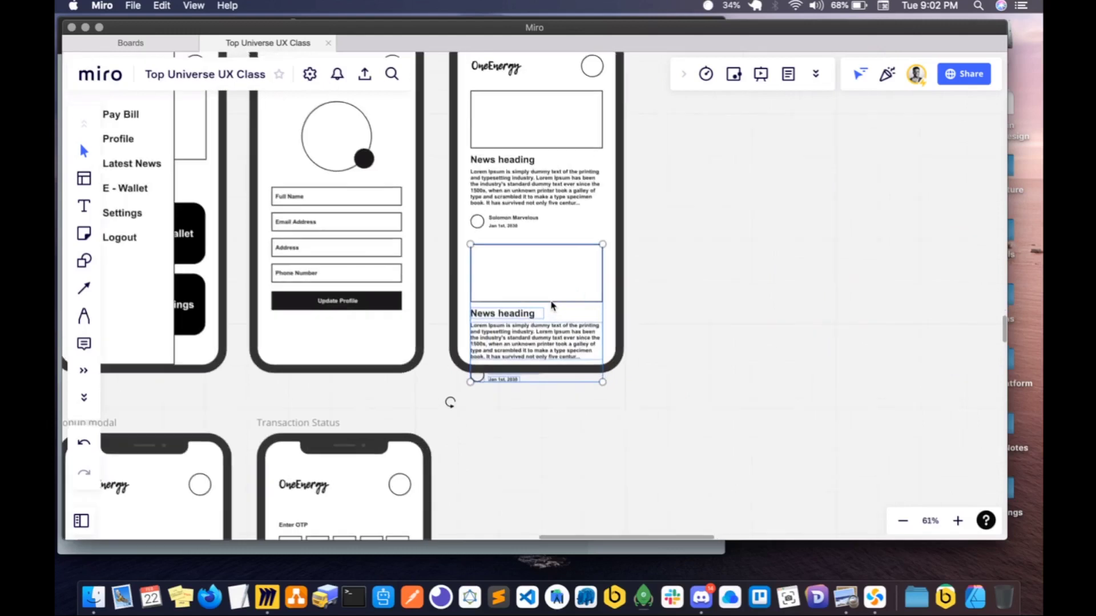
pyautogui.click(552, 304)
pyautogui.moveTo(553, 303); pyautogui.dragTo(553, 284)
# - Move the second news item's heading, text and author line up beneath the shortened image placeholder so the item fits the frame
pyautogui.click(511, 308)
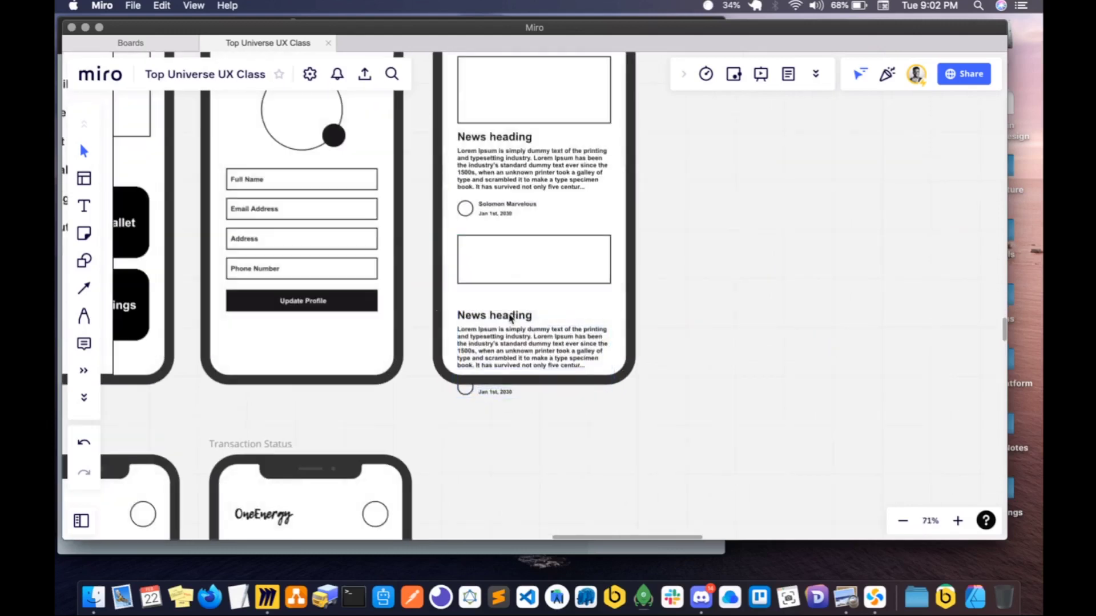
pyautogui.click(516, 273)
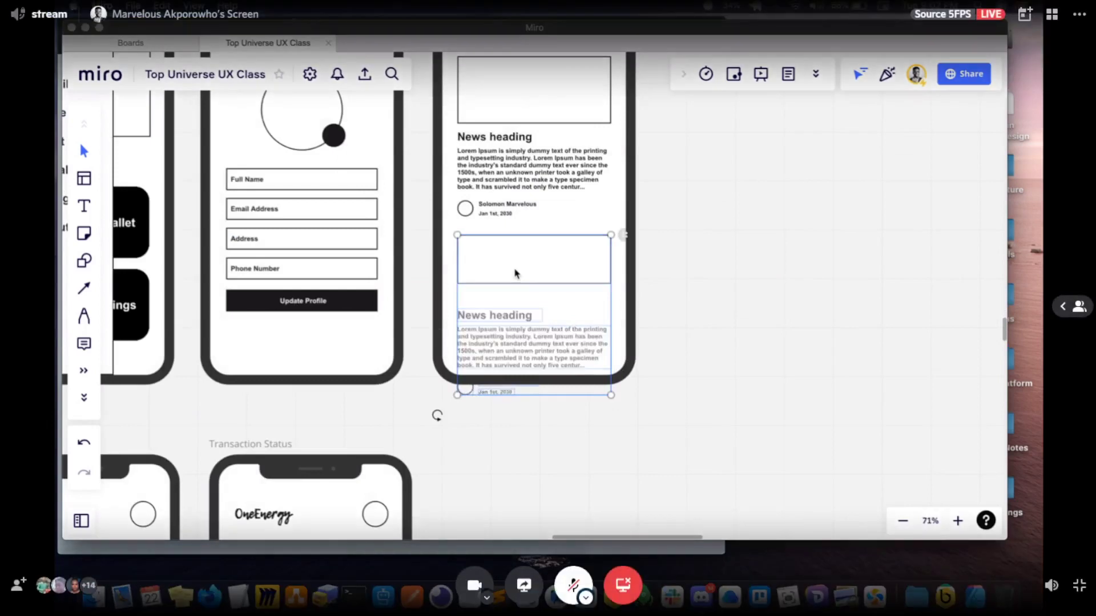
pyautogui.click(535, 333)
pyautogui.moveTo(552, 419); pyautogui.dragTo(472, 303)
pyautogui.keyDown('shift'); pyautogui.click(492, 280); pyautogui.keyUp('shift')
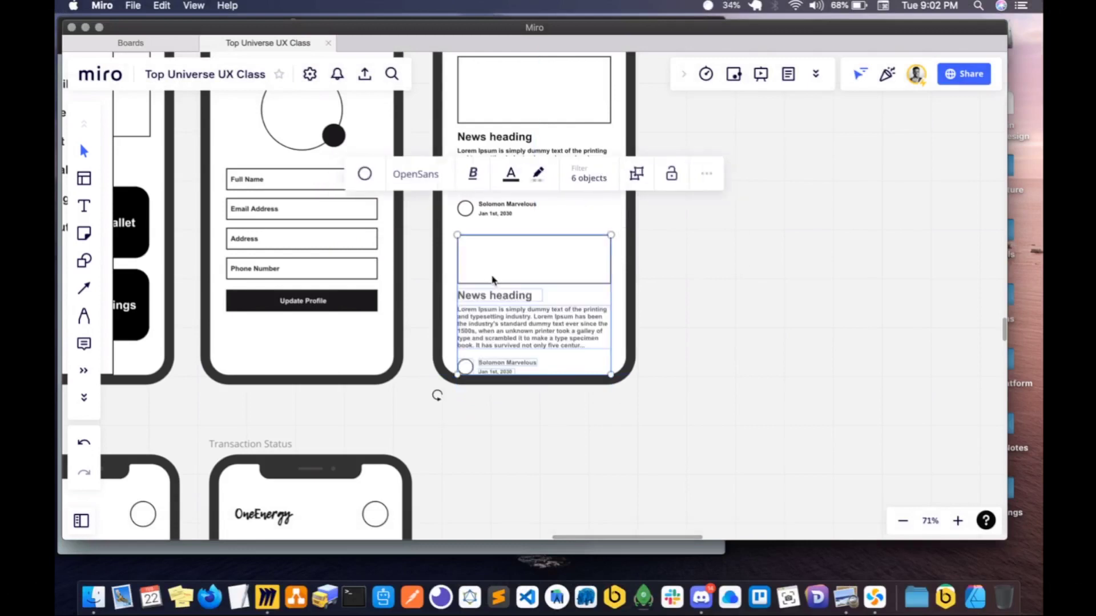
# - Delete the first news item in the Latest News frame and move the shortened item up into its place
pyautogui.scroll(-4, 501, 274)
pyautogui.scroll(1, 505, 229)
pyautogui.click(505, 222)
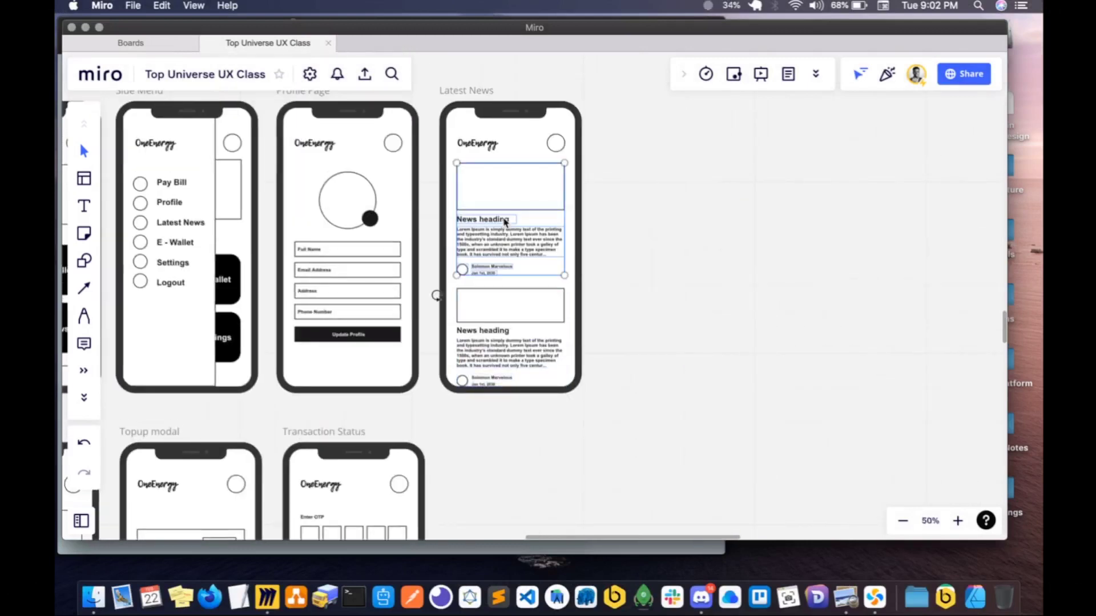
pyautogui.press('BackSpace')
pyautogui.click(498, 319)
pyautogui.moveTo(498, 318); pyautogui.dragTo(503, 198)
# - Duplicate the shortened news item directly below itself inside the Latest News frame
pyautogui.press('super+d')
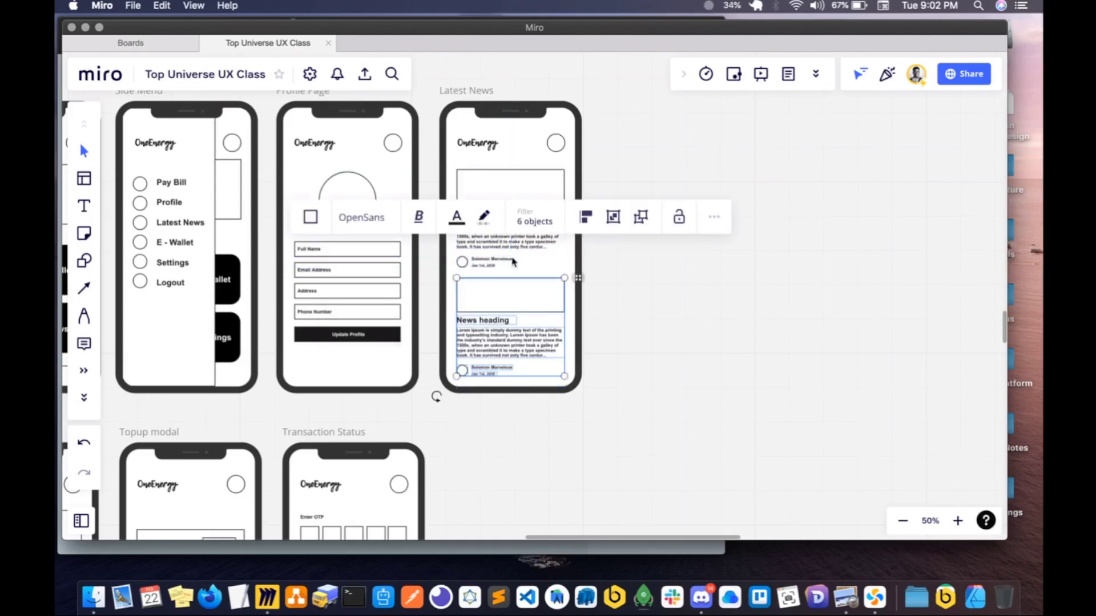
pyautogui.click(703, 291)
pyautogui.scroll(2, 652, 310)
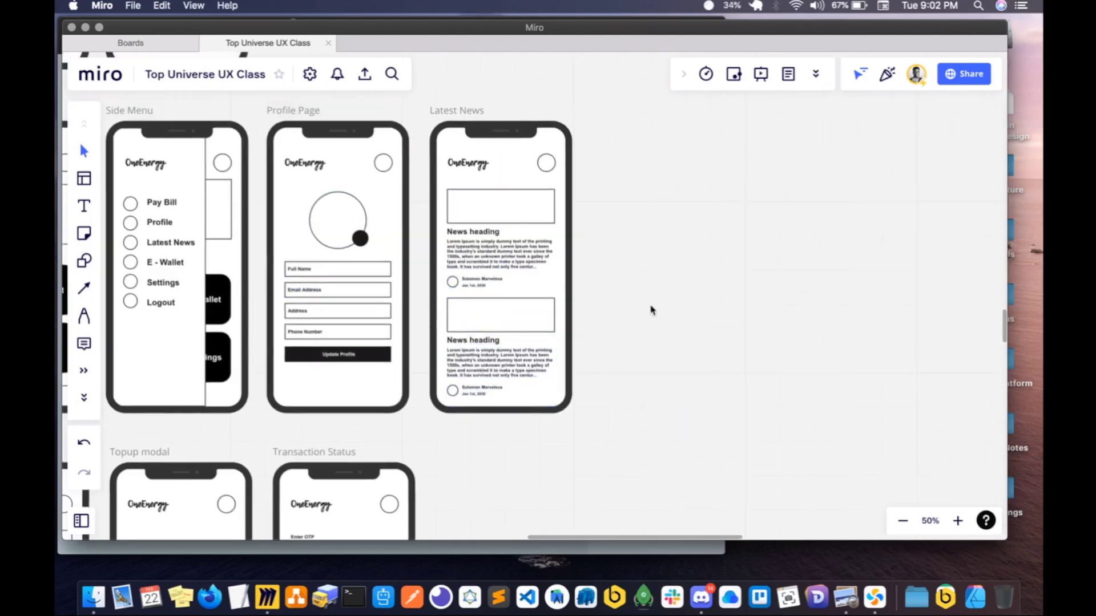
# - Duplicate the E-wallet frame and place the copy up beside the Splash Screen frame
pyautogui.scroll(-6, 653, 309)
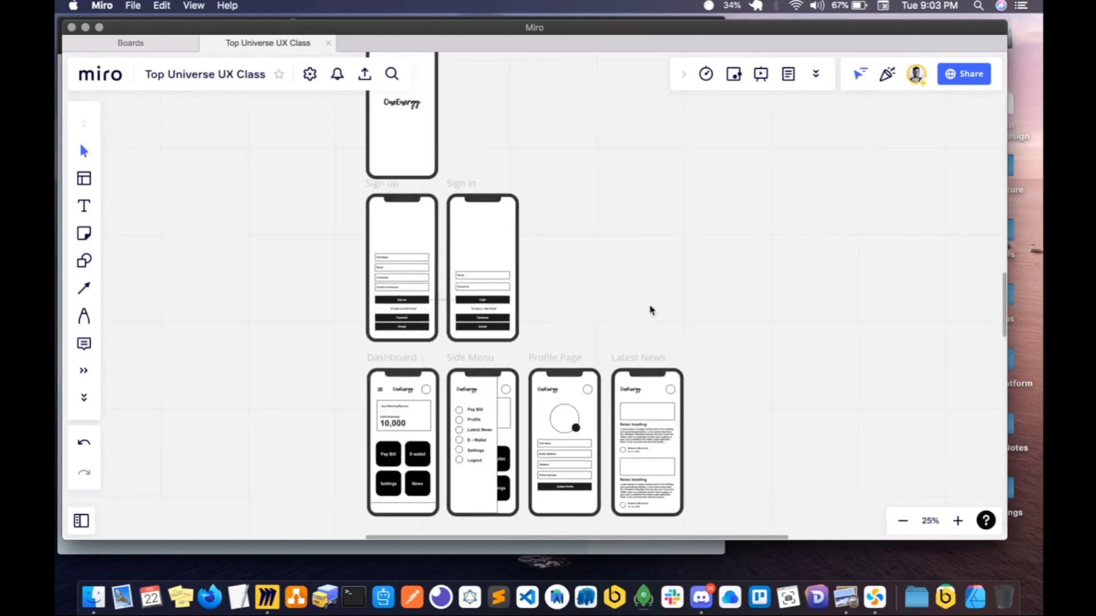
pyautogui.scroll(3, 657, 306)
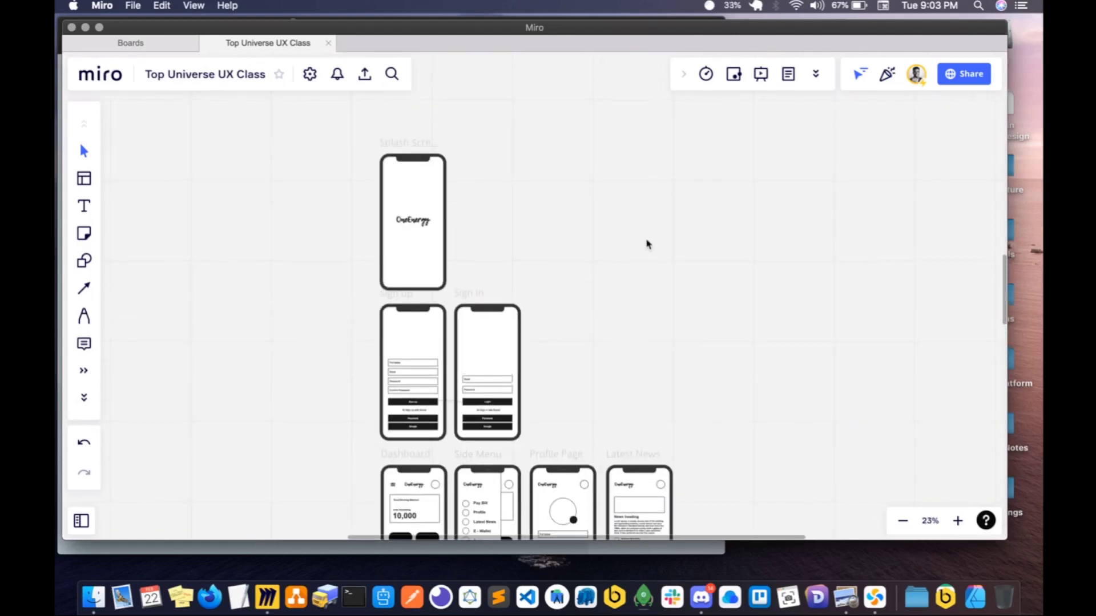
pyautogui.scroll(-1, 643, 242)
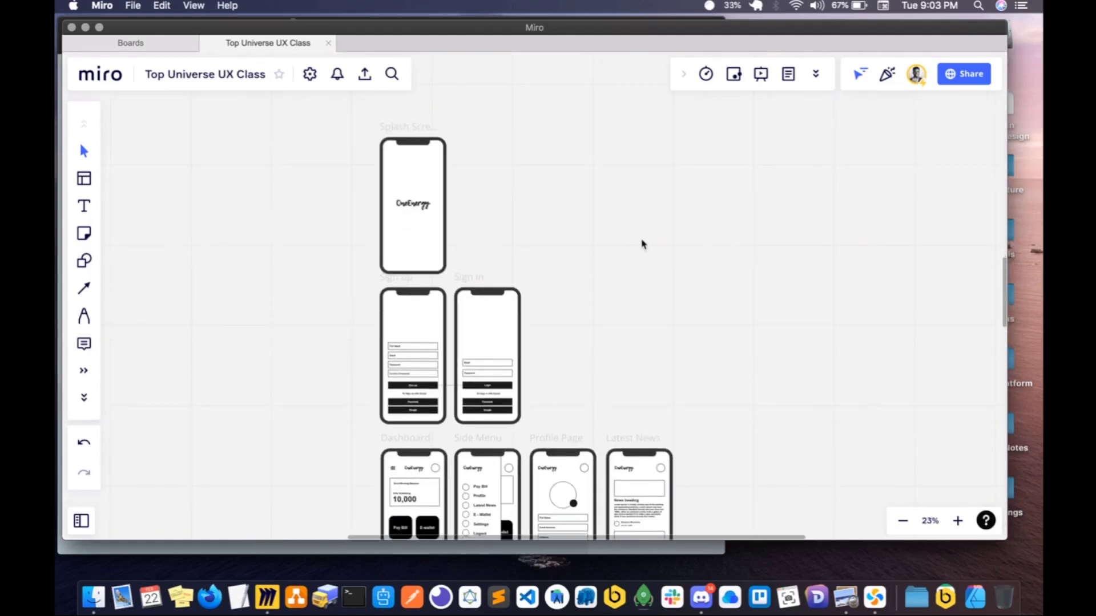
pyautogui.click(395, 127)
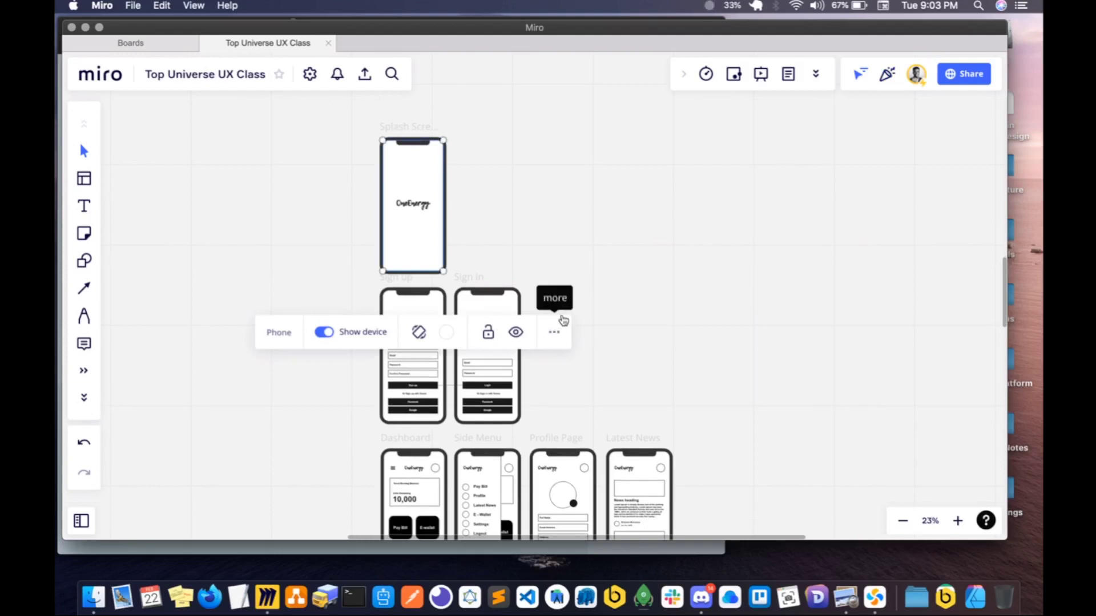
pyautogui.click(685, 363)
pyautogui.scroll(-10, 685, 364)
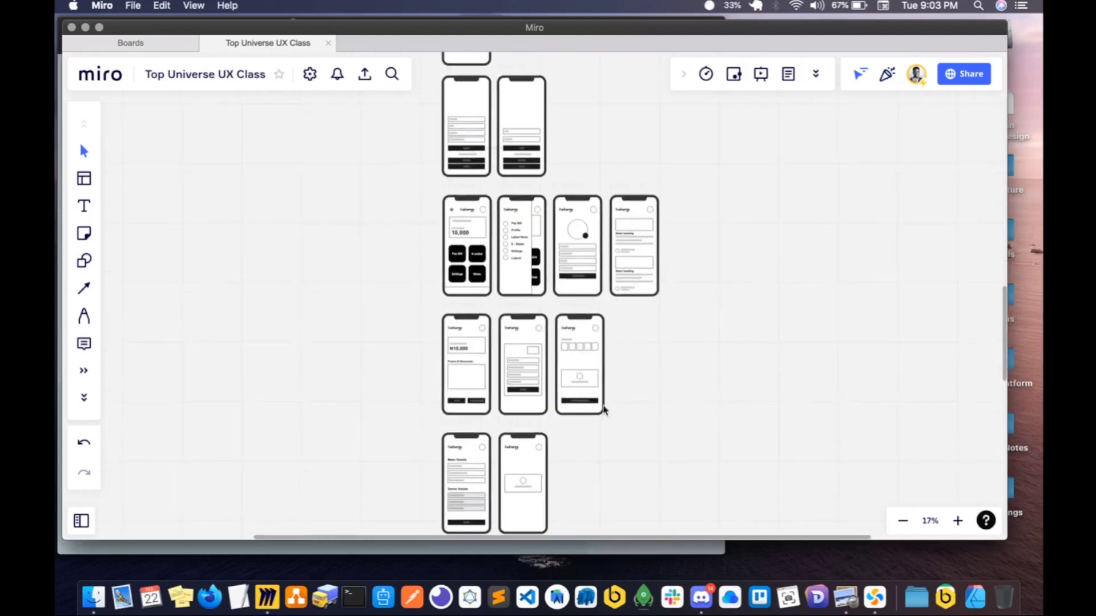
pyautogui.scroll(5, 603, 410)
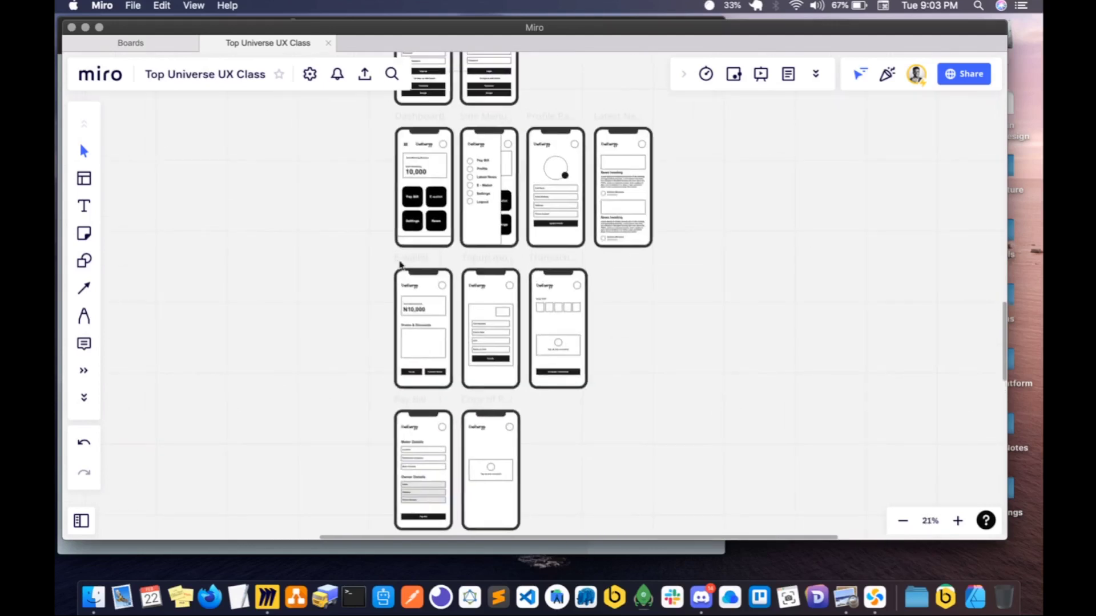
pyautogui.click(400, 264)
pyautogui.keyDown('alt'); pyautogui.moveTo(400, 265); pyautogui.dragTo(548, 85); pyautogui.keyUp('alt')
pyautogui.scroll(3, 548, 86)
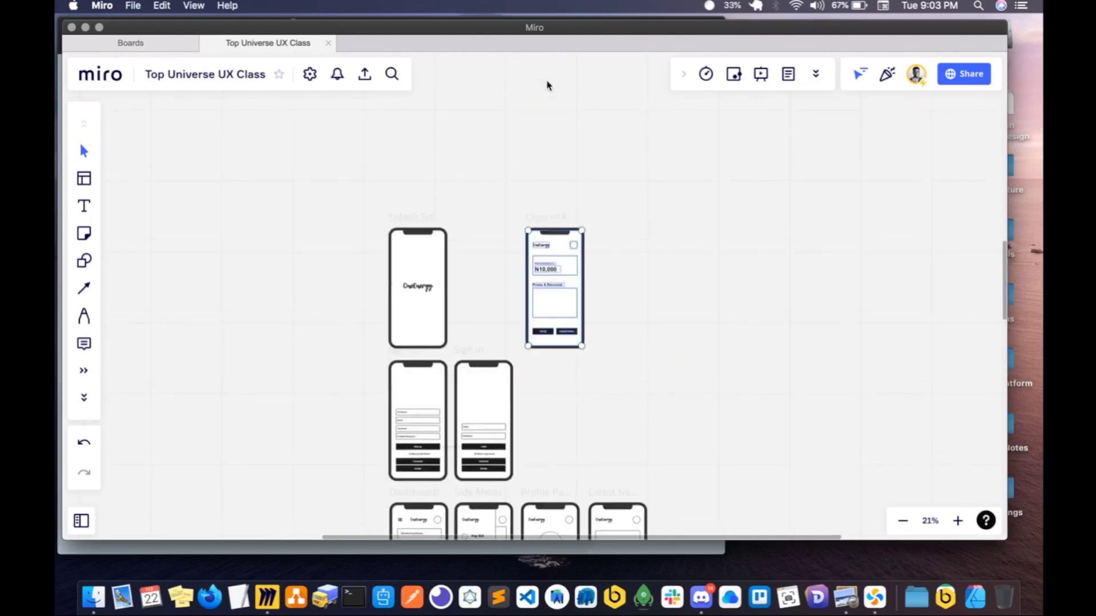
# - Move the Splash Screen frame up and place the E-wallet copy between it and the Sign up frame
pyautogui.scroll(-3, 547, 86)
pyautogui.moveTo(417, 357); pyautogui.dragTo(413, 235)
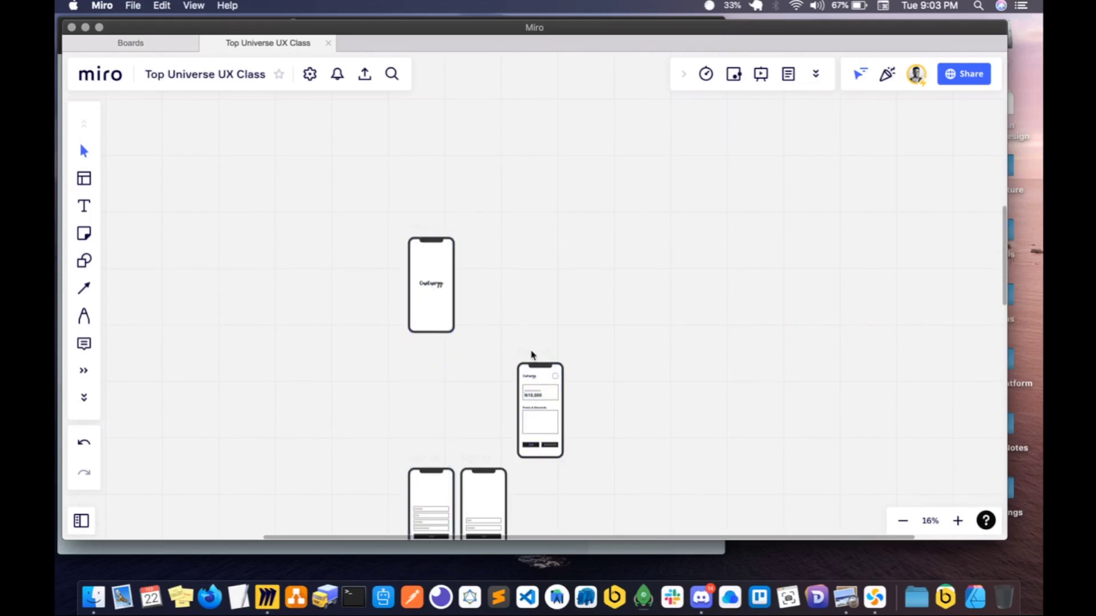
pyautogui.moveTo(531, 355); pyautogui.dragTo(423, 357)
pyautogui.scroll(4, 434, 400)
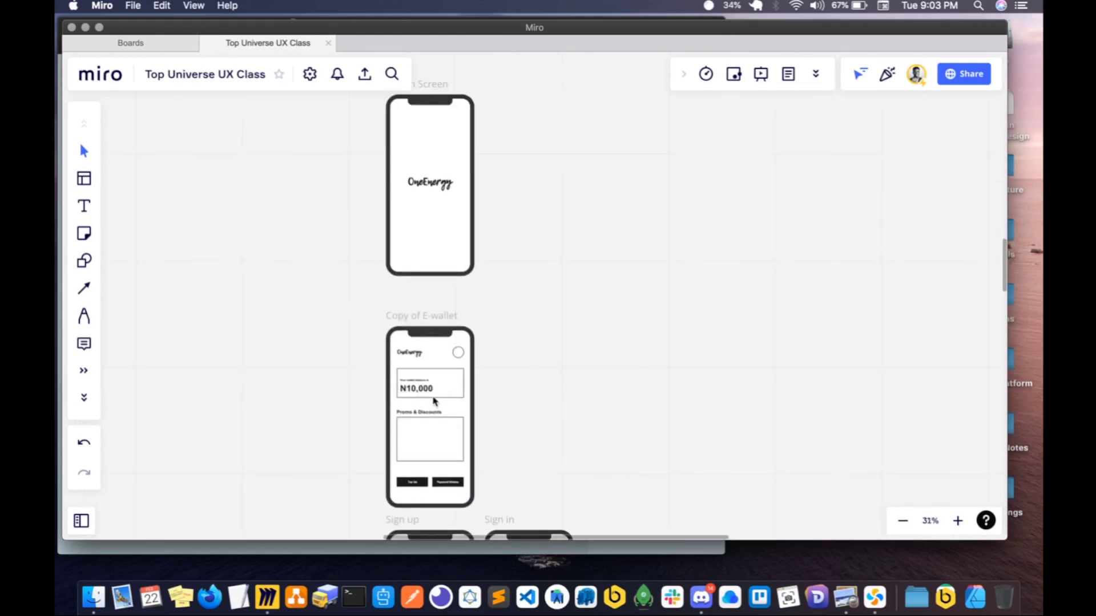
# - Delete the wallet balance card, the Promo & Discounts section and the OneEnergy logo from the E-wallet copy
pyautogui.scroll(2, 435, 401)
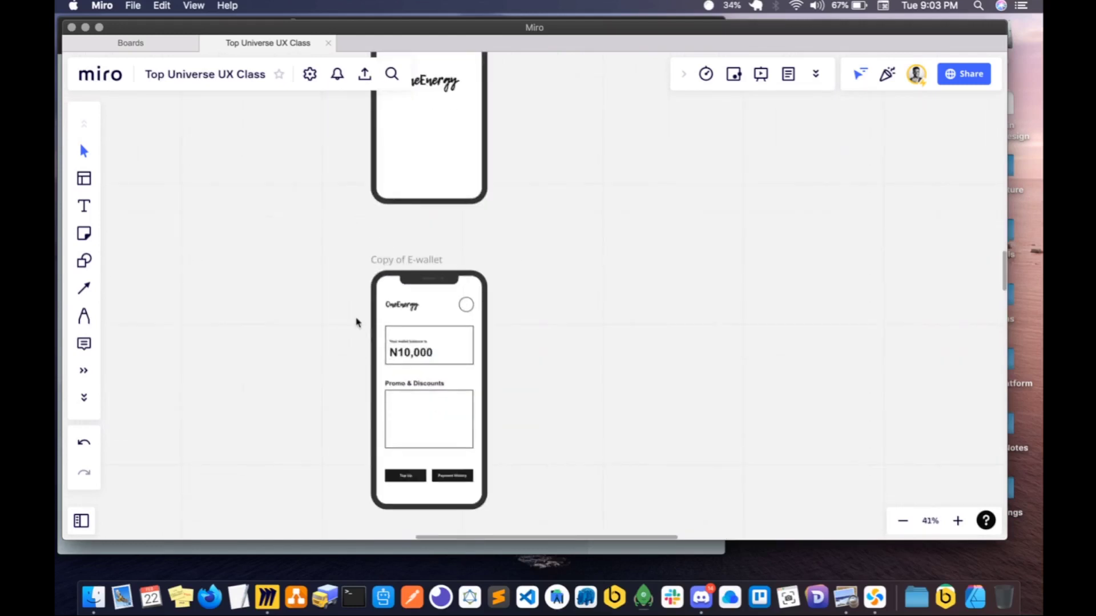
pyautogui.moveTo(340, 318); pyautogui.dragTo(525, 460)
pyautogui.press('Delete')
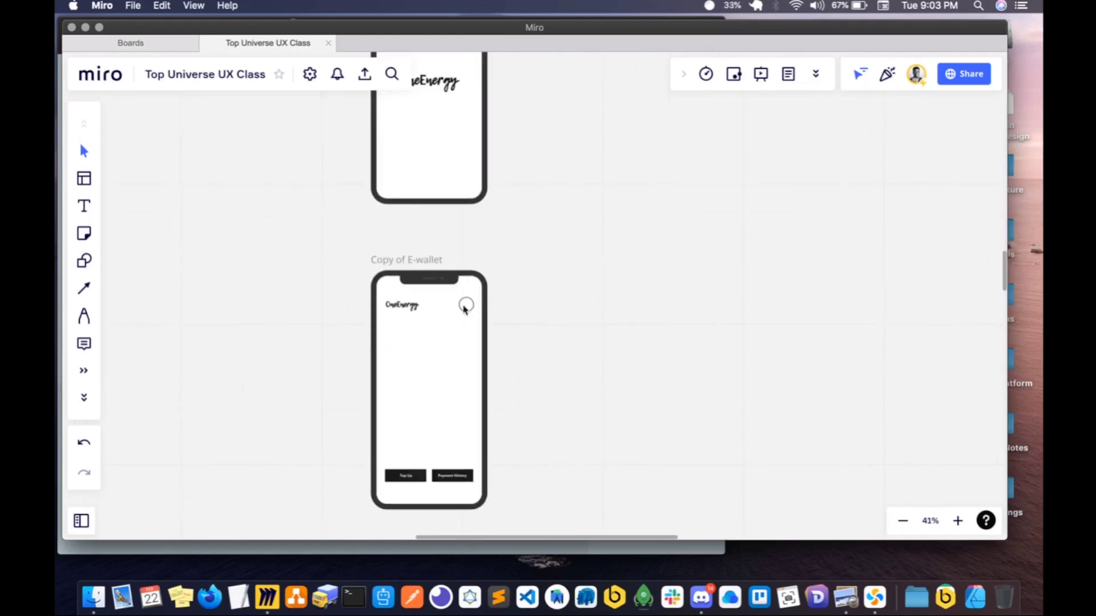
pyautogui.click(415, 311)
pyautogui.click(408, 305)
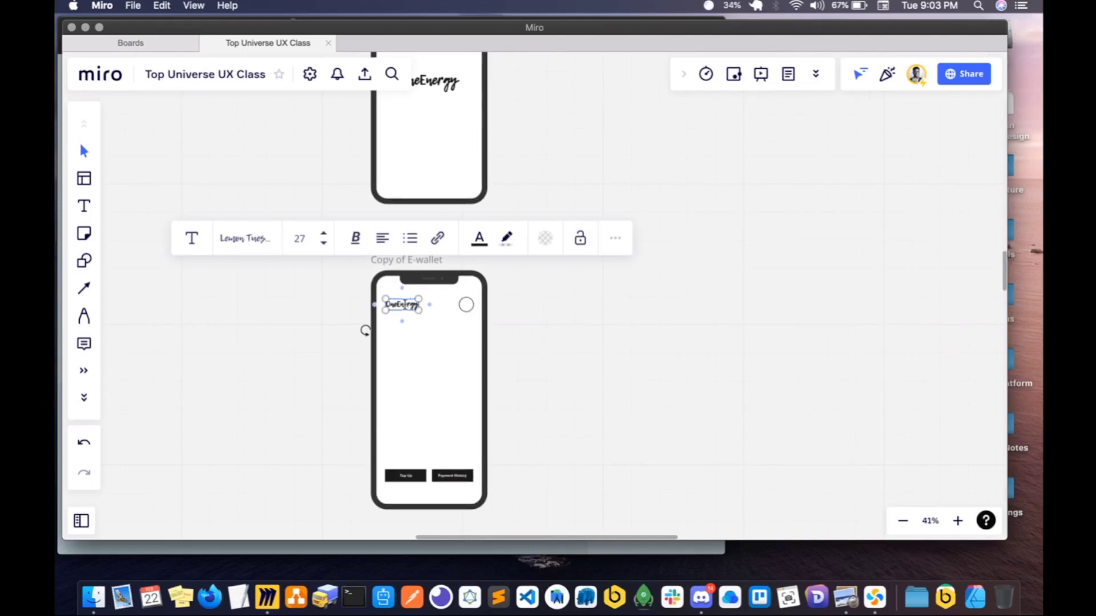
pyautogui.press('Delete')
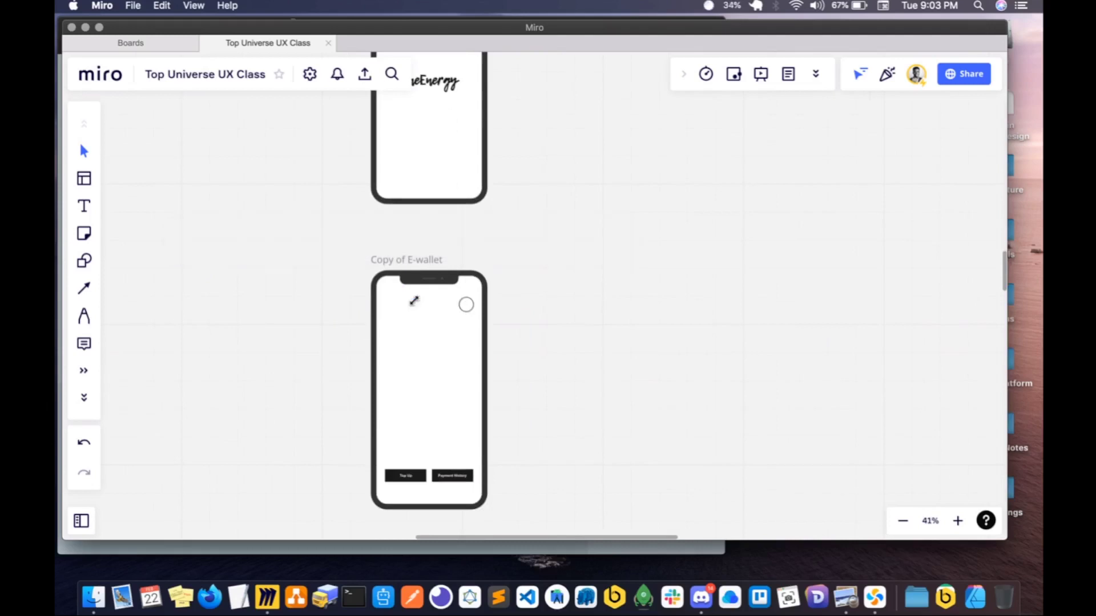
# - Enlarge the remaining circle and centre it in the E-wallet copy as an illustration placeholder
pyautogui.click(465, 305)
pyautogui.moveTo(466, 305); pyautogui.dragTo(431, 386)
pyautogui.scroll(-3, 436, 431)
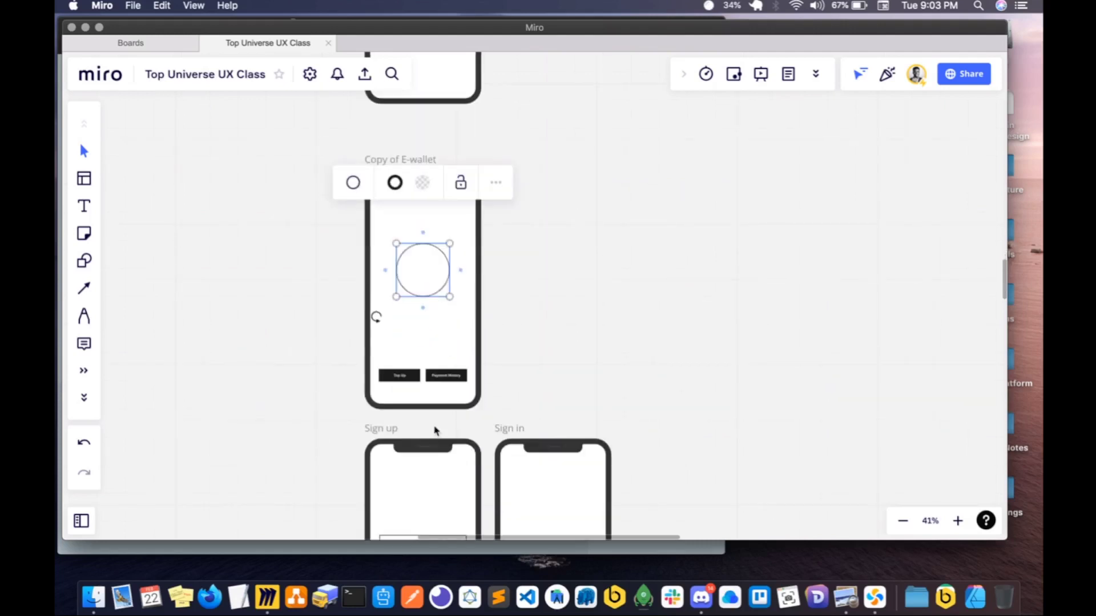
pyautogui.keyDown('shift'); pyautogui.click(438, 378); pyautogui.keyUp('shift')
pyautogui.press('super+d')
pyautogui.press('BackSpace')
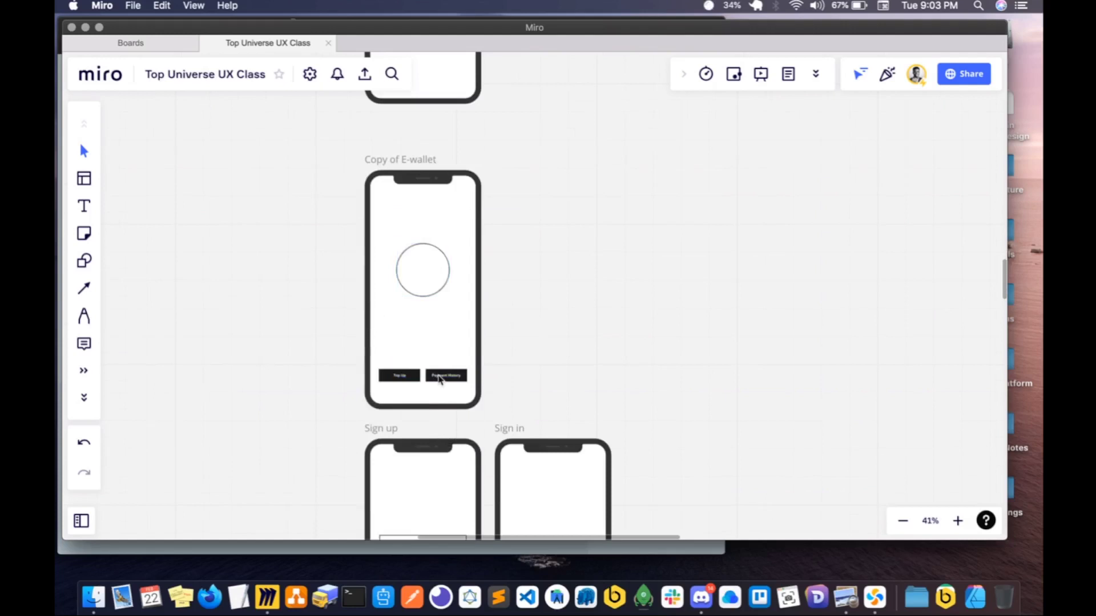
pyautogui.click(439, 379)
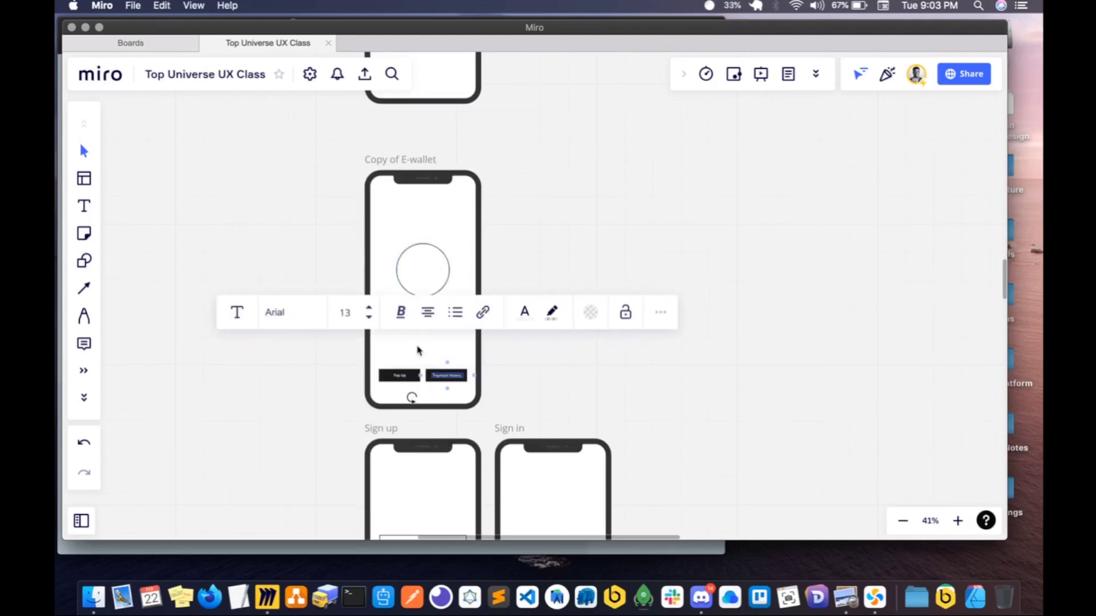
pyautogui.click(418, 349)
pyautogui.doubleClick(419, 347)
pyautogui.moveTo(423, 345); pyautogui.dragTo(440, 312)
# - Copy the first news item's body text from Latest News and place it beneath the circle in the E-wallet copy
pyautogui.scroll(-10, 439, 312)
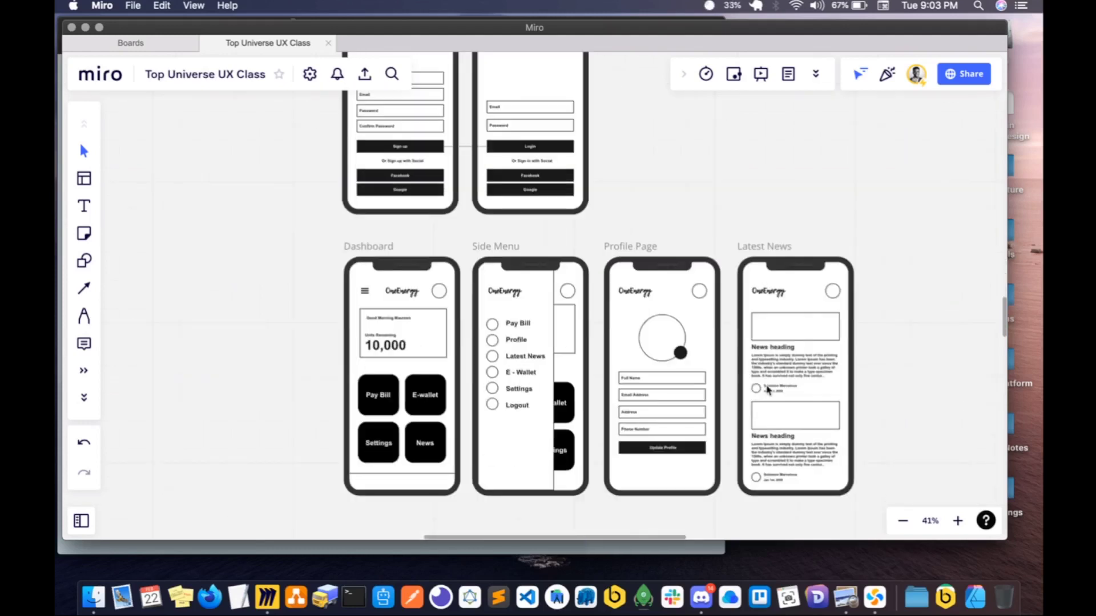
pyautogui.click(779, 368)
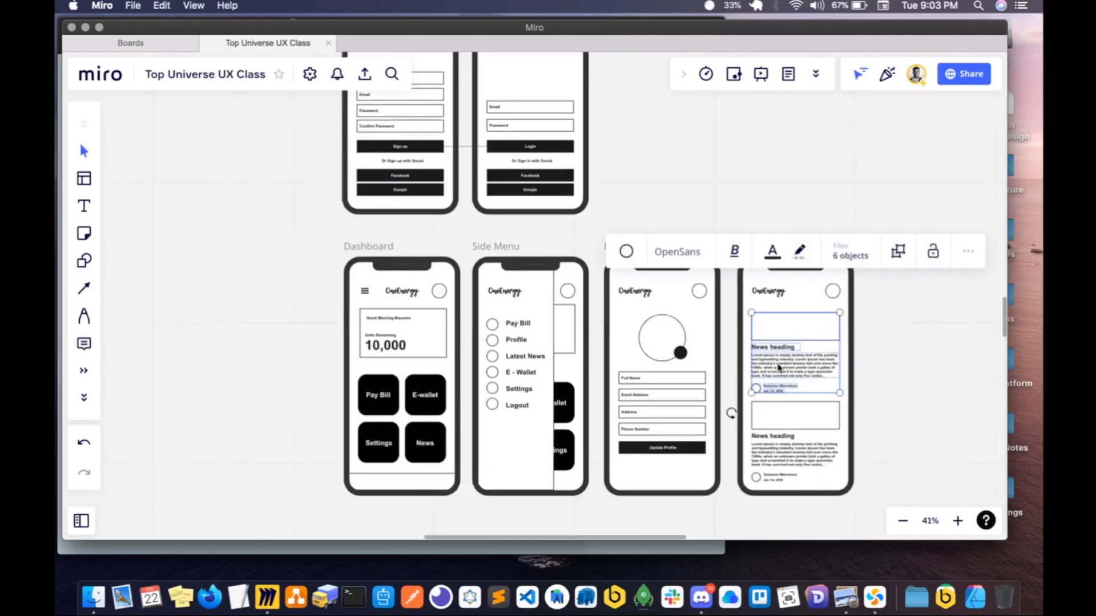
pyautogui.click(776, 369)
pyautogui.scroll(9, 557, 338)
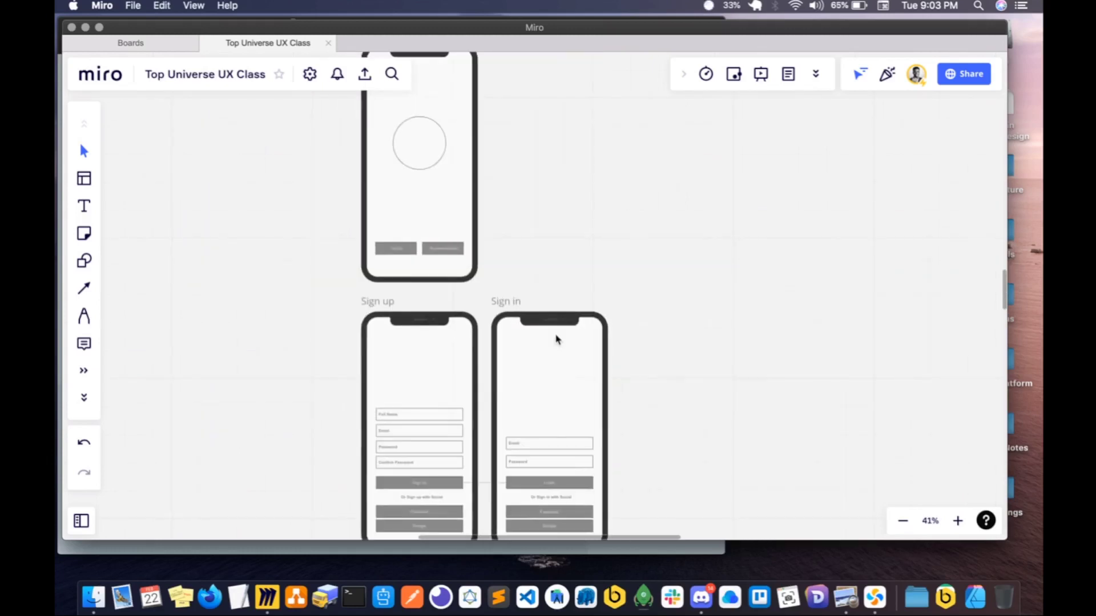
pyautogui.press('super+v')
pyautogui.moveTo(428, 246); pyautogui.dragTo(430, 286)
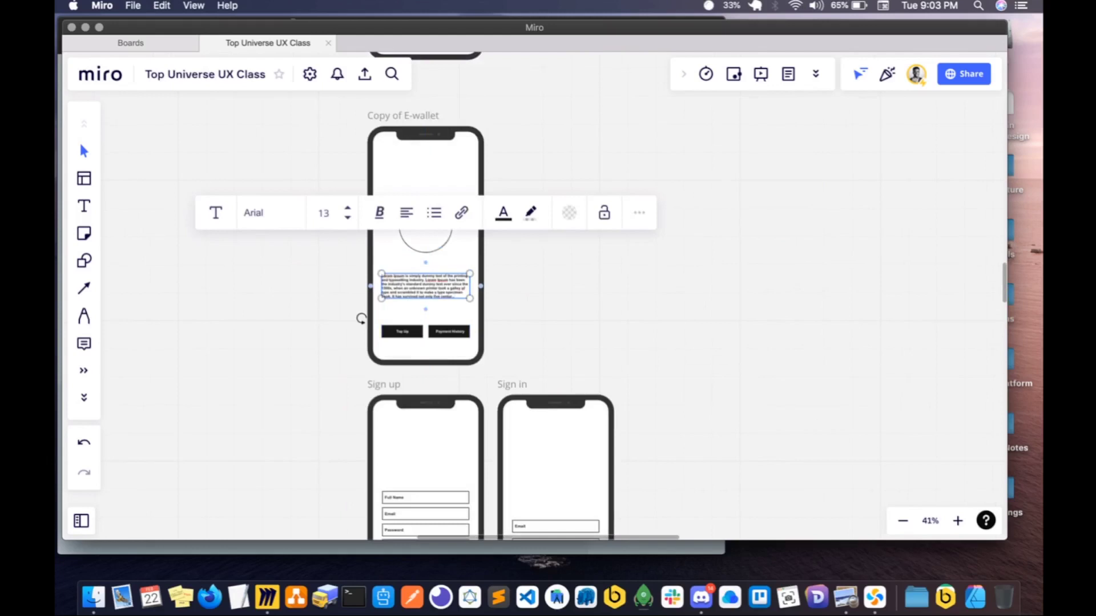
# - Shorten the copied text so it ends at "industry's standard dummy", centre-align it and narrow its text box beneath the circle
pyautogui.moveTo(362, 318); pyautogui.dragTo(361, 306)
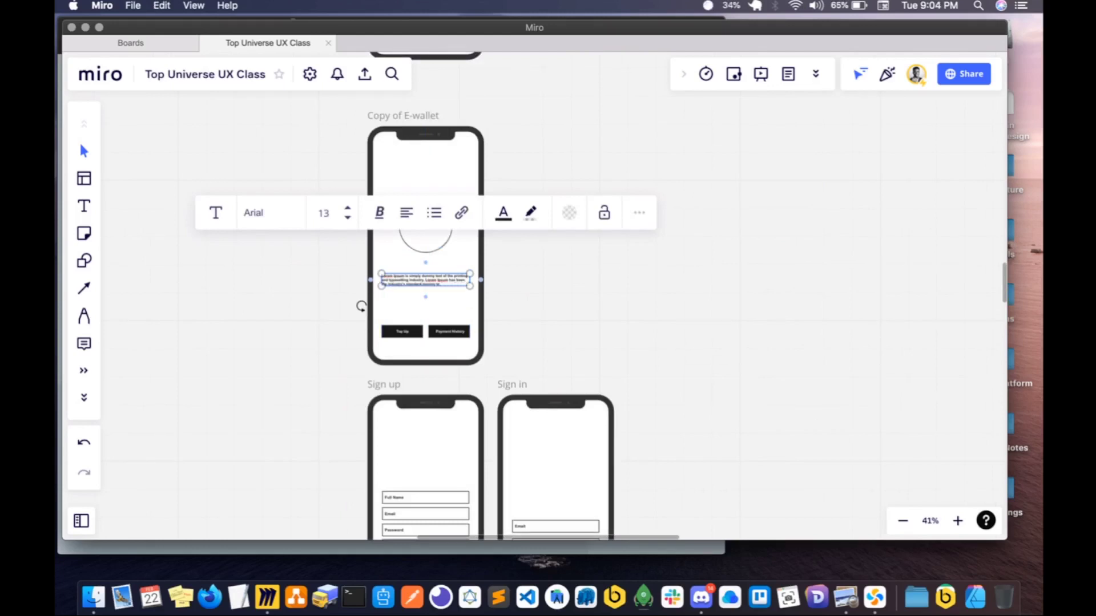
pyautogui.click(406, 217)
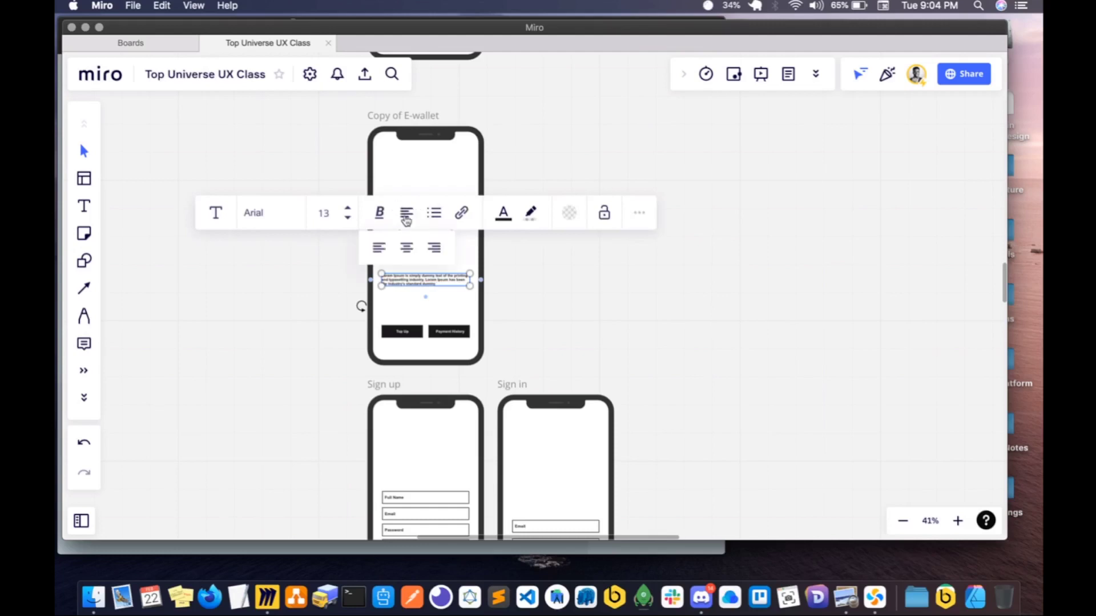
pyautogui.click(406, 247)
pyautogui.click(428, 282)
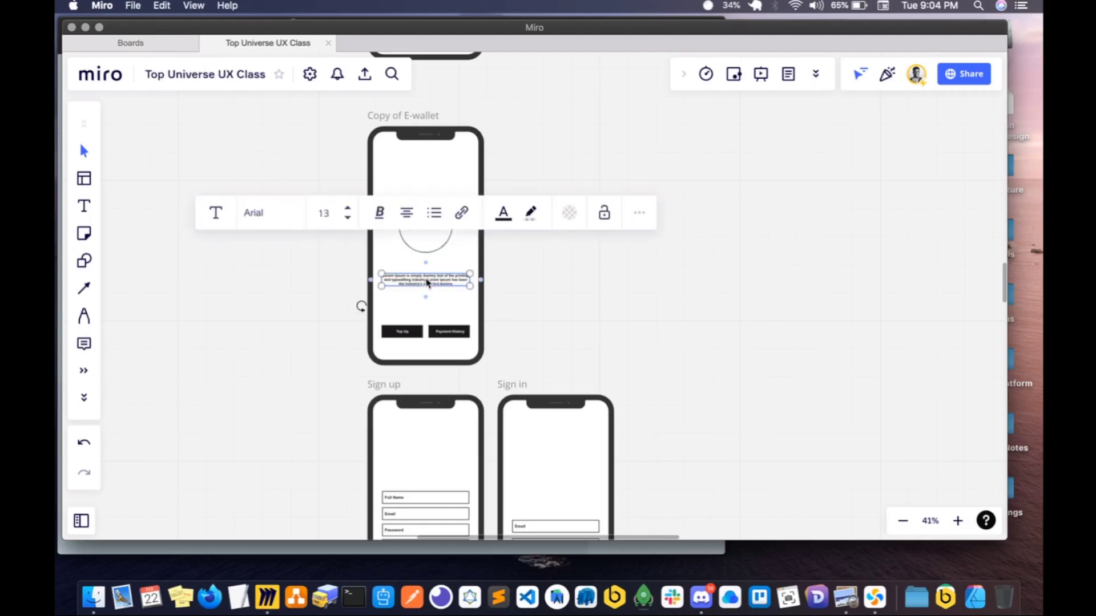
pyautogui.moveTo(428, 281)
pyautogui.mouseDown()
pyautogui.moveTo(452, 272)
pyautogui.moveTo(410, 273)
pyautogui.mouseUp()
pyautogui.scroll(5, 471, 275)
pyautogui.click(404, 209)
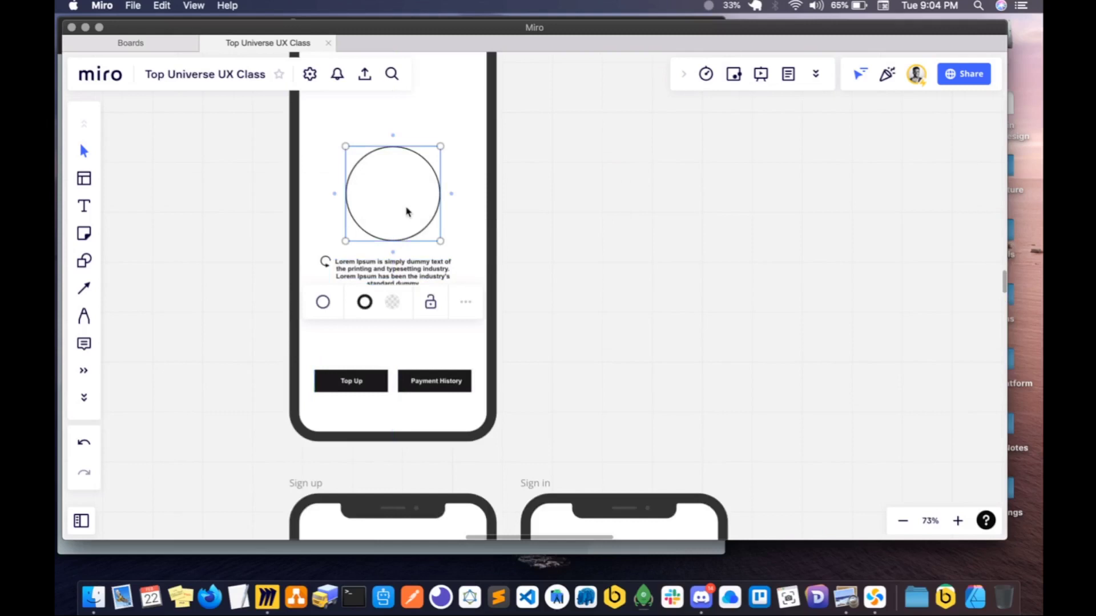
pyautogui.click(523, 211)
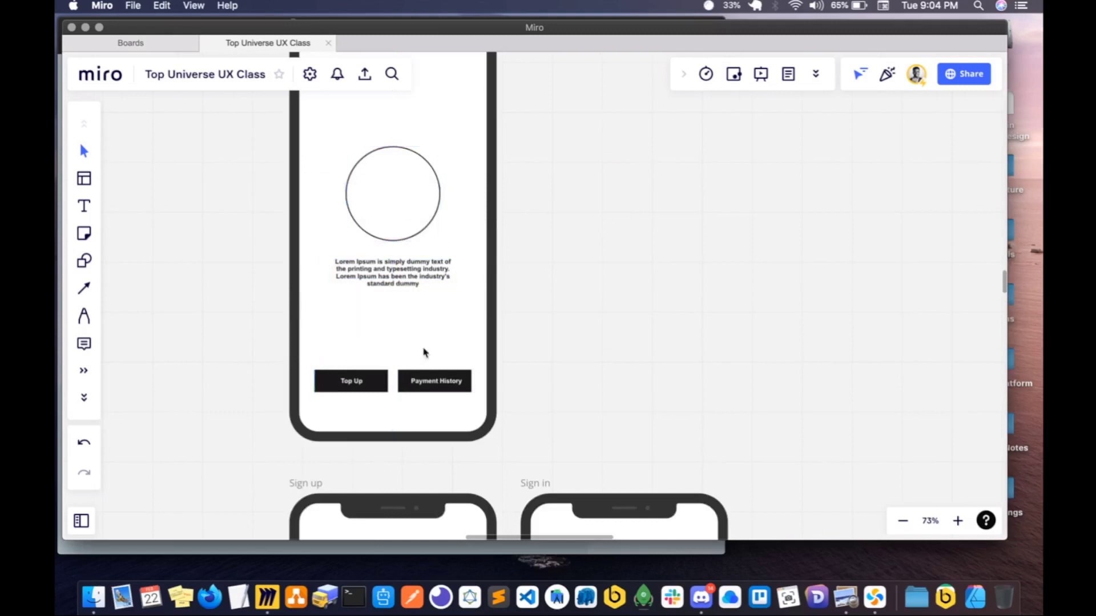
# - Change the Payment History button's label to "Next"
pyautogui.click(358, 385)
pyautogui.click(462, 380)
pyautogui.keyDown('shift'); pyautogui.click(439, 380); pyautogui.keyUp('shift')
pyautogui.doubleClick(439, 380)
pyautogui.write('N')
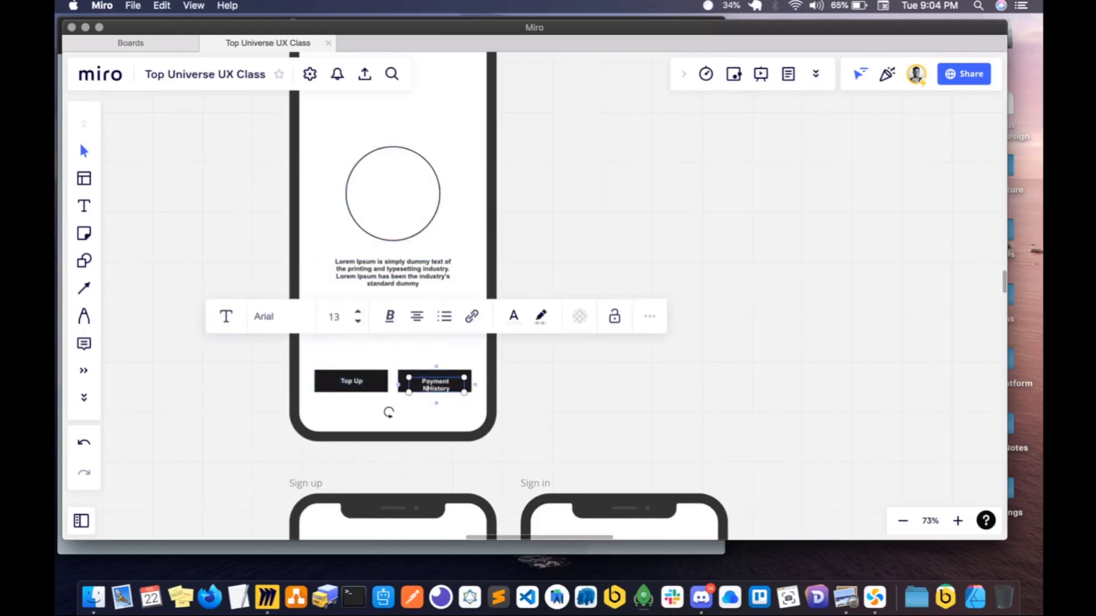
pyautogui.press('super+a')
pyautogui.write('N')
pyautogui.click(521, 405)
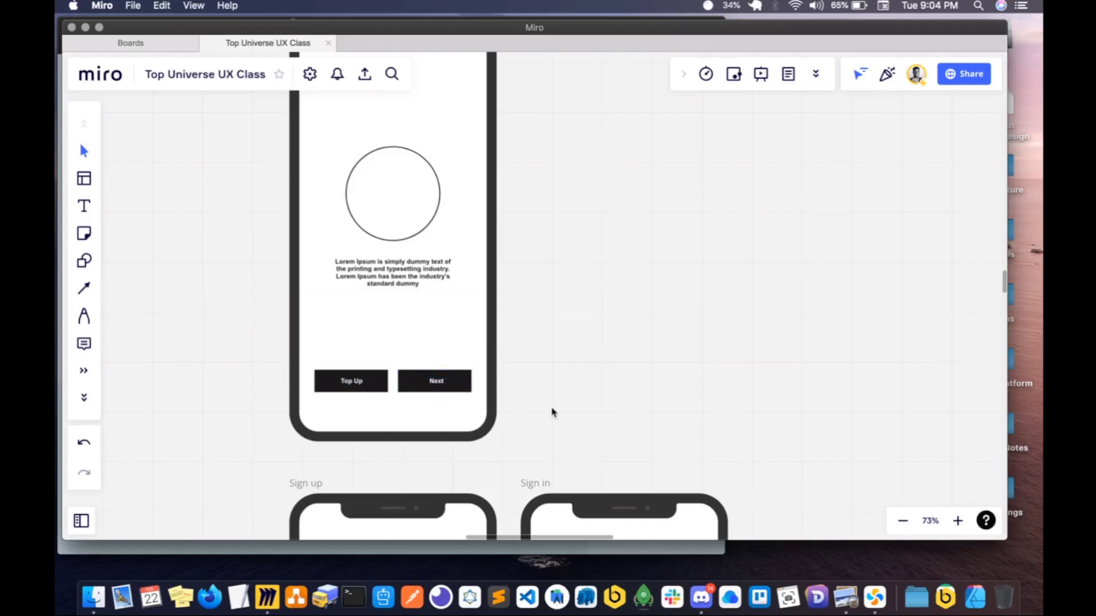
# - Duplicate the edited frame alongside the original and delete the Top Up button from the original
pyautogui.click(351, 387)
pyautogui.scroll(-5, 351, 388)
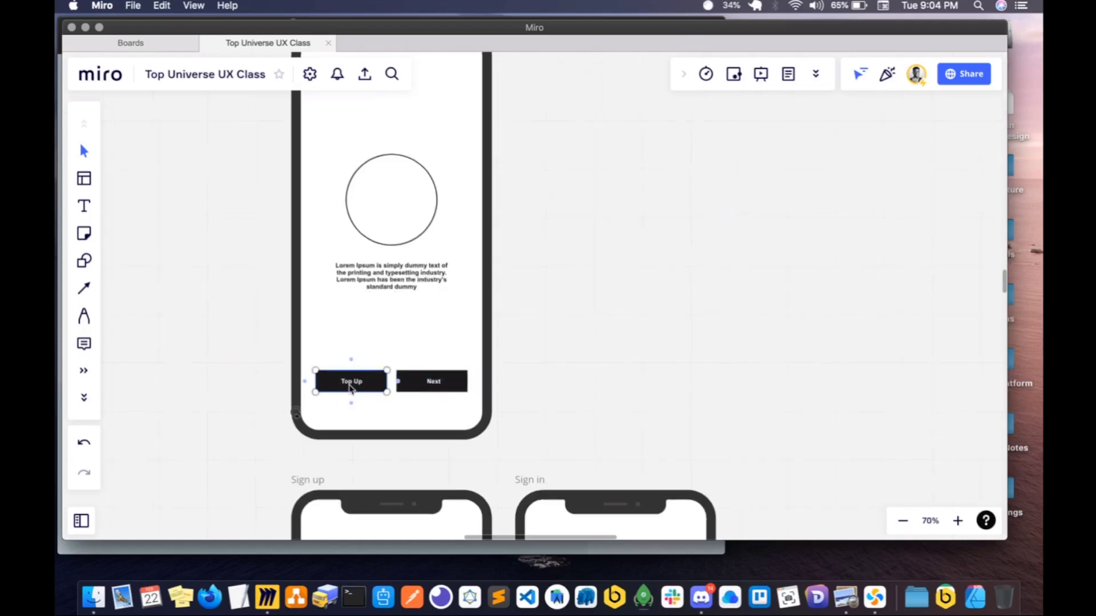
pyautogui.click(350, 142)
pyautogui.press('super+d')
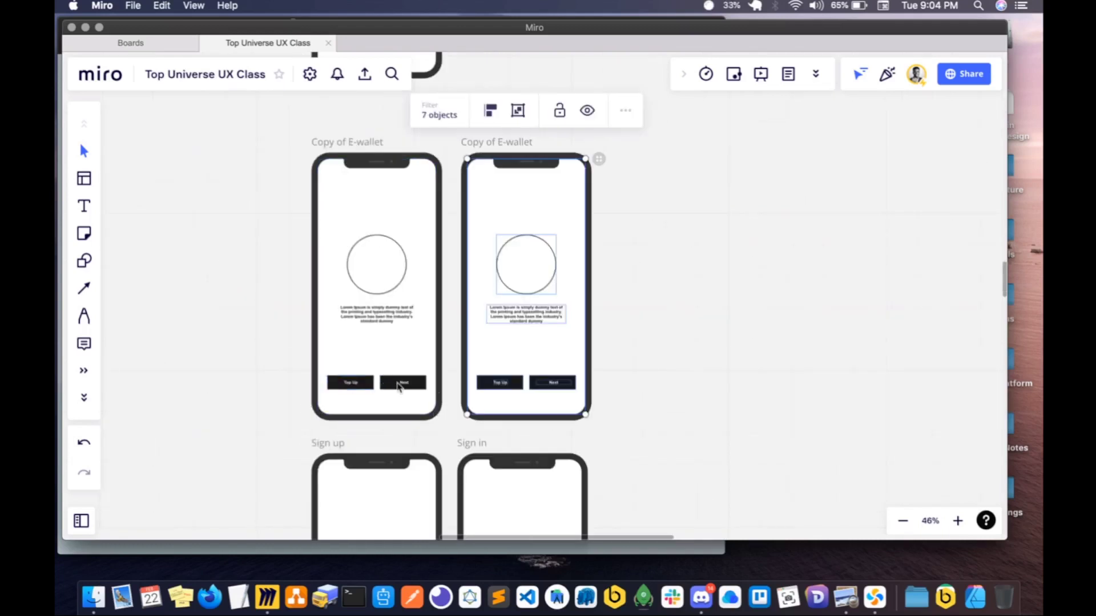
pyautogui.click(488, 404)
pyautogui.click(355, 386)
pyautogui.press('Delete')
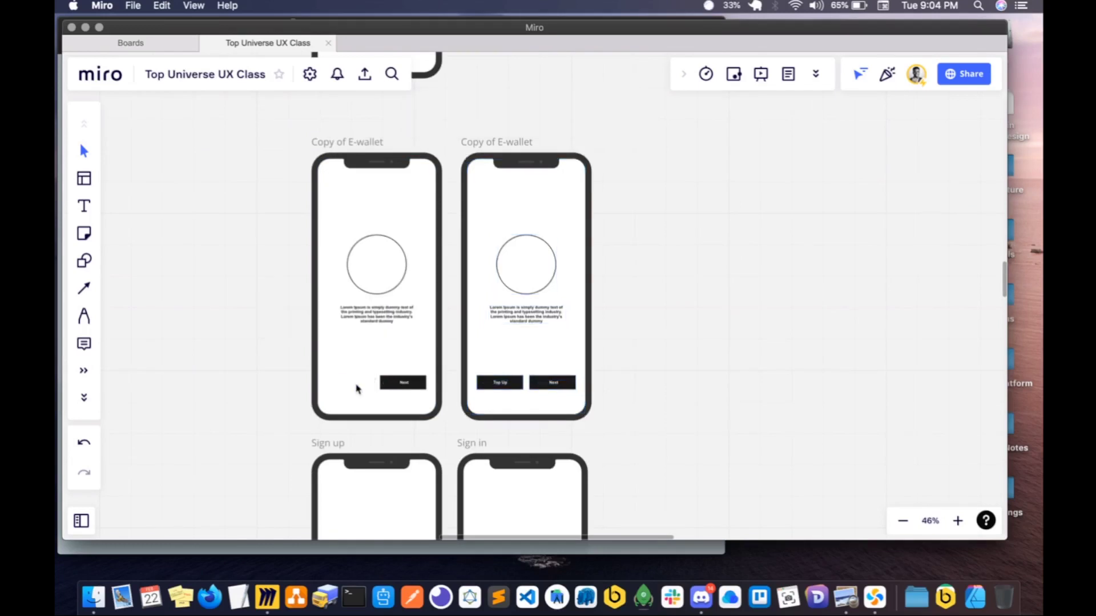
# - Change the Top Up button's label in the second frame to "Back"
pyautogui.click(504, 389)
pyautogui.click(500, 384)
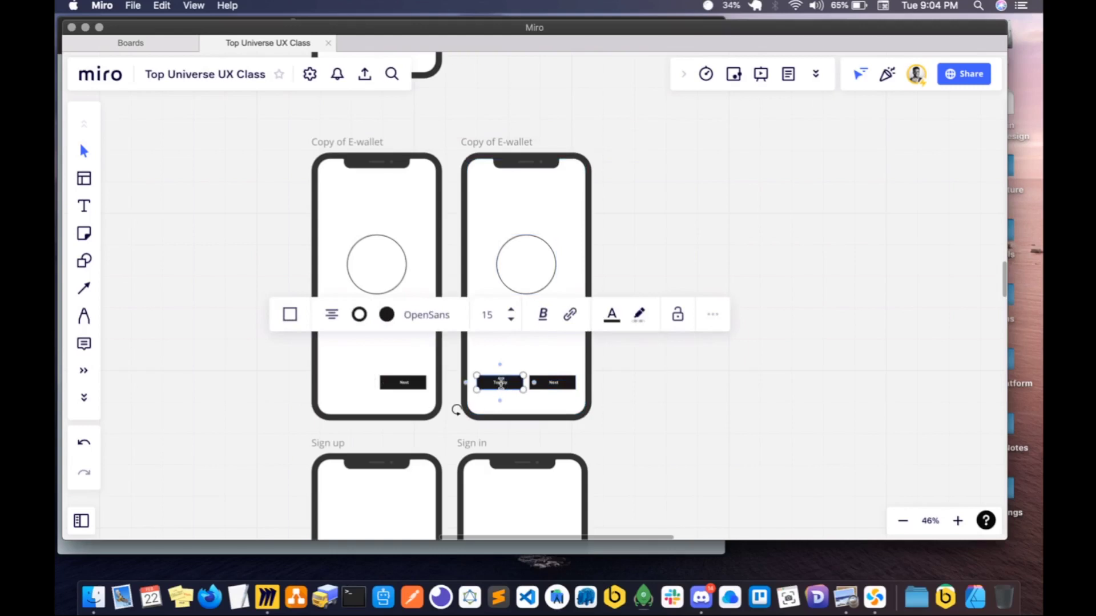
pyautogui.scroll(5, 501, 382)
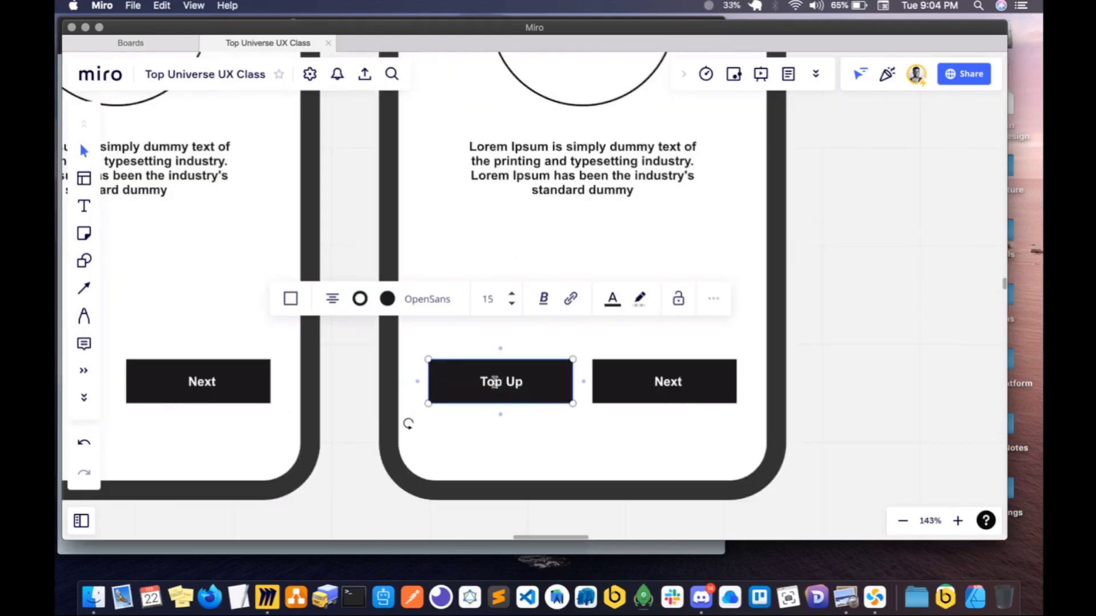
pyautogui.click(538, 409)
pyautogui.doubleClick(497, 383)
pyautogui.press('super+a')
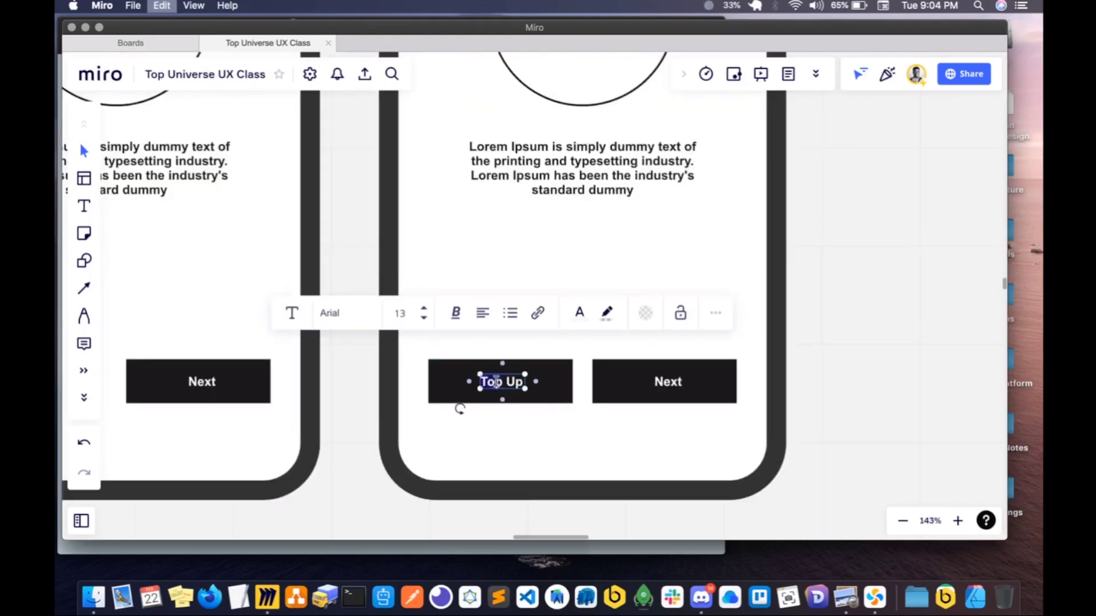
pyautogui.write('Back')
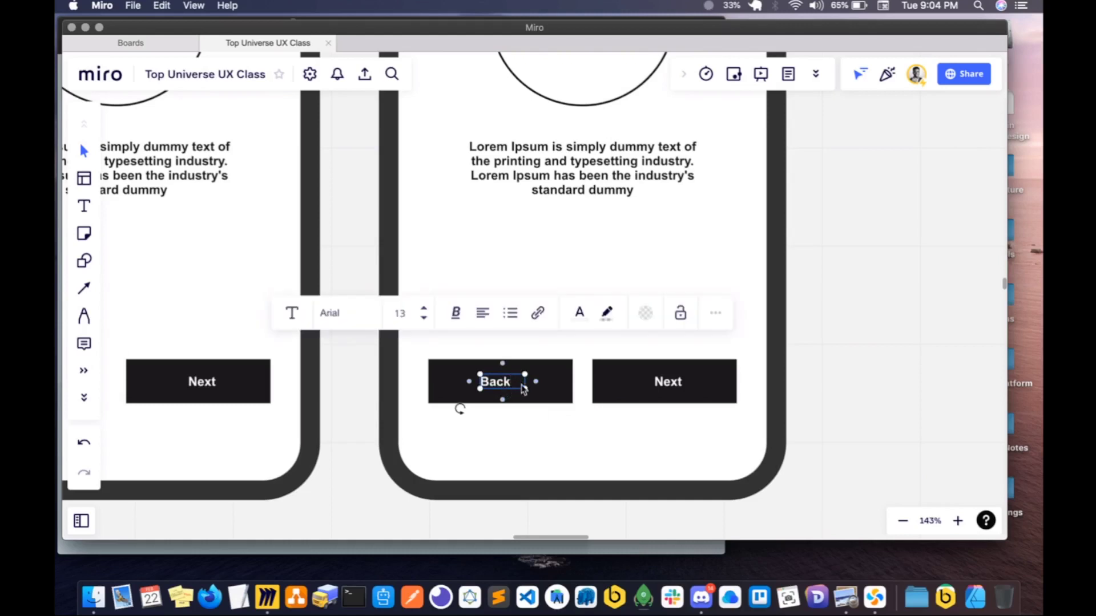
# - Centre-align the Back label on its button in the second frame
pyautogui.click(483, 313)
pyautogui.click(482, 347)
pyautogui.keyDown('shift'); pyautogui.click(675, 383); pyautogui.keyUp('shift')
pyautogui.click(674, 383)
pyautogui.click(660, 435)
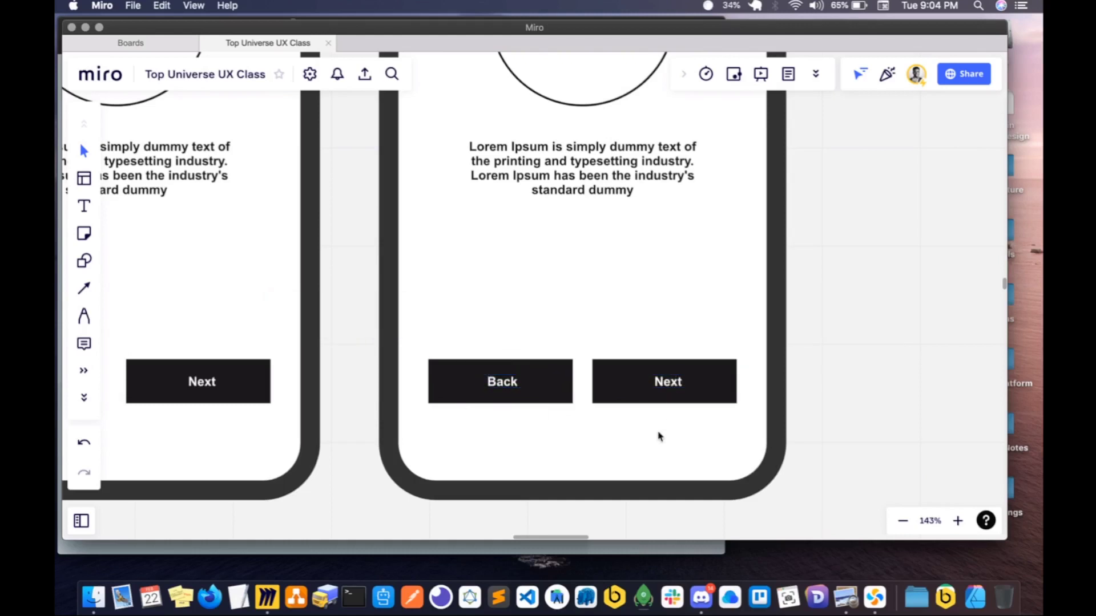
# - Duplicate the second onboarding frame, the one with the Back and Next buttons, to create a third frame beside it
pyautogui.scroll(-4, 659, 435)
pyautogui.scroll(-3, 616, 293)
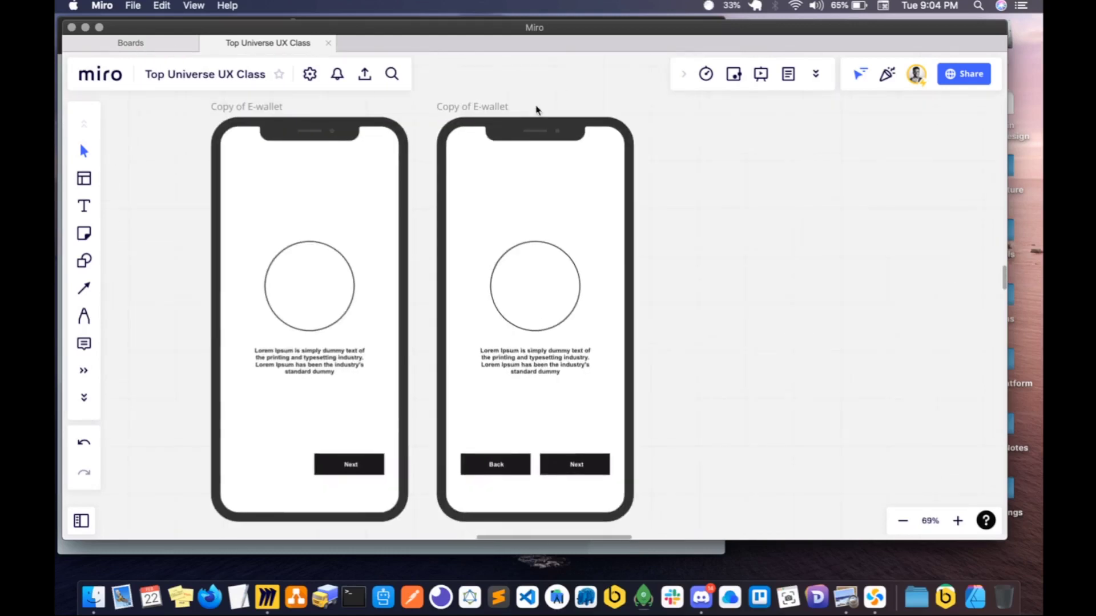
pyautogui.click(491, 107)
pyautogui.press('super+d')
pyautogui.hscroll(3, 753, 177)
pyautogui.scroll(-1, 753, 176)
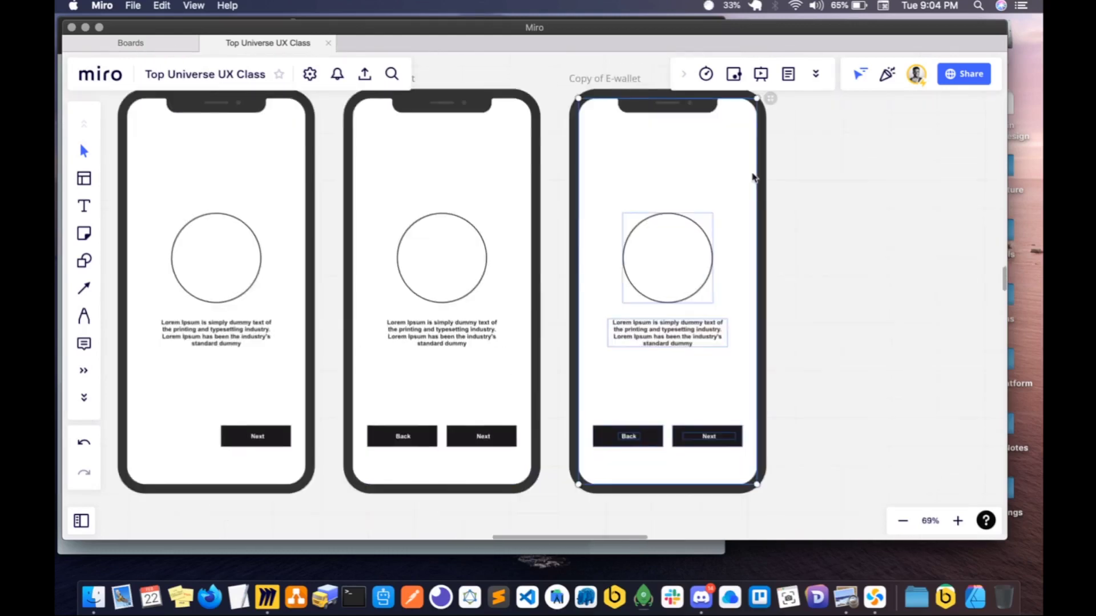
# - Change the Next button's label in the third onboarding frame to "Finish"
pyautogui.scroll(3, 662, 274)
pyautogui.click(758, 310)
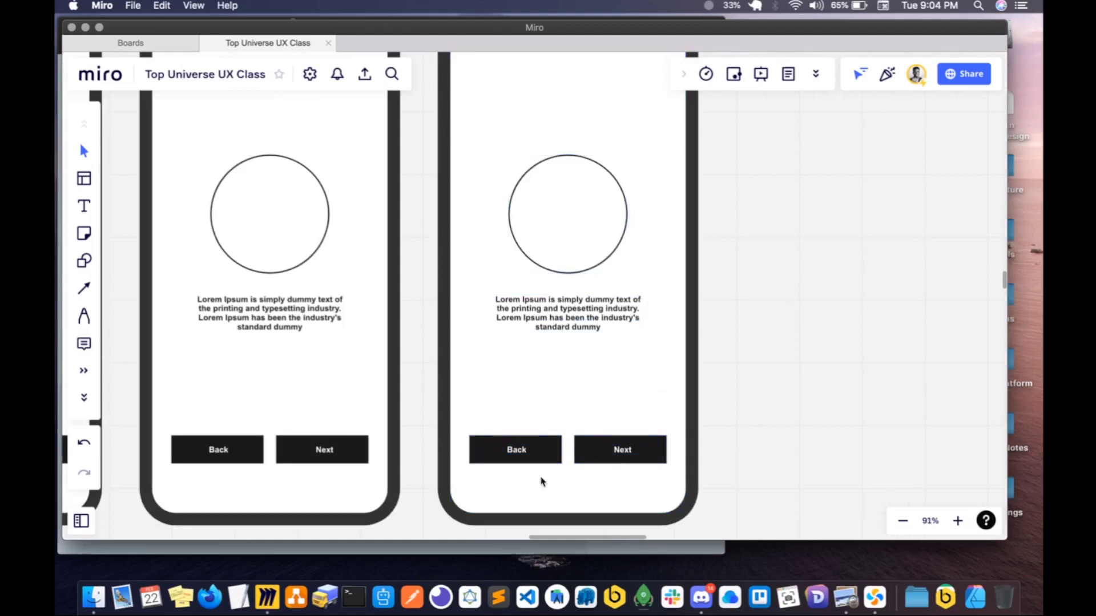
pyautogui.click(616, 450)
pyautogui.write('Finish')
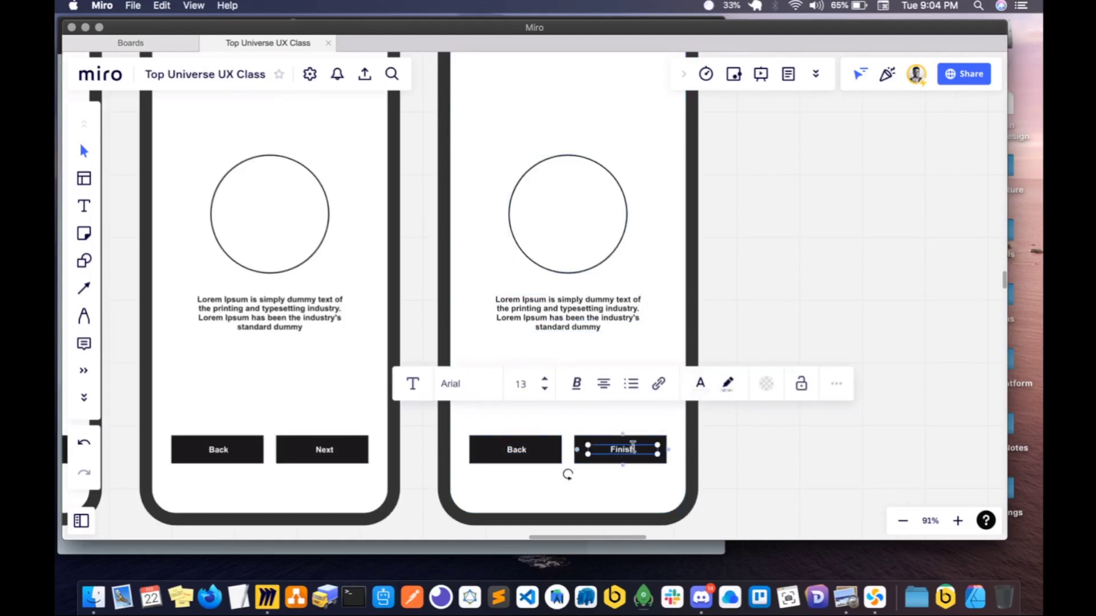
pyautogui.click(723, 272)
pyautogui.scroll(-5, 714, 274)
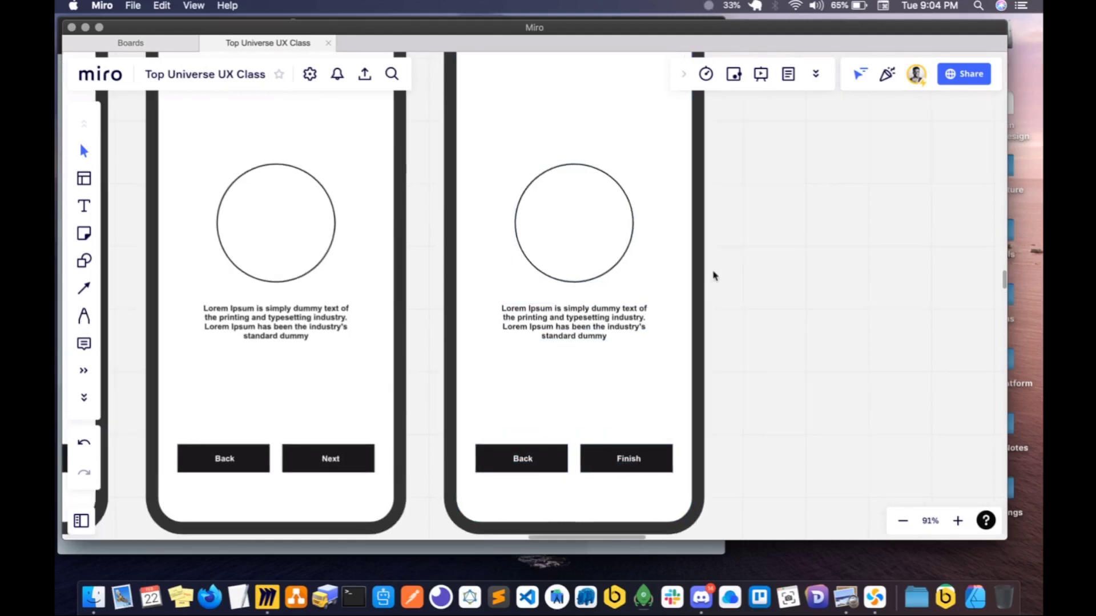
# - Rename the first onboarding frame as "On-boarding Wizard 1"
pyautogui.scroll(1, 713, 276)
pyautogui.hscroll(-1, 714, 276)
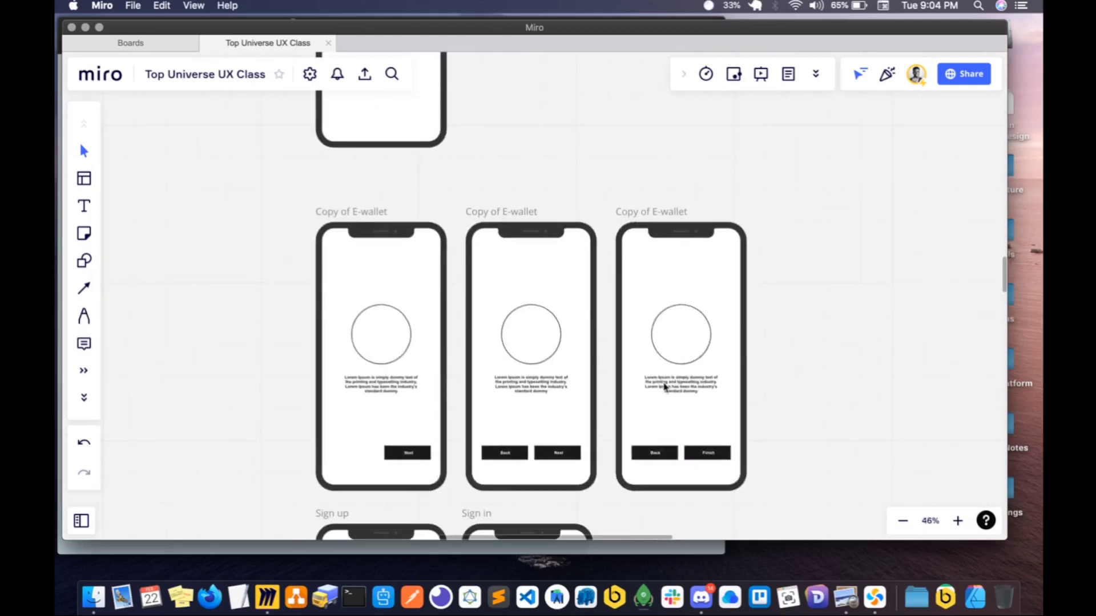
pyautogui.scroll(-2, 584, 371)
pyautogui.click(409, 234)
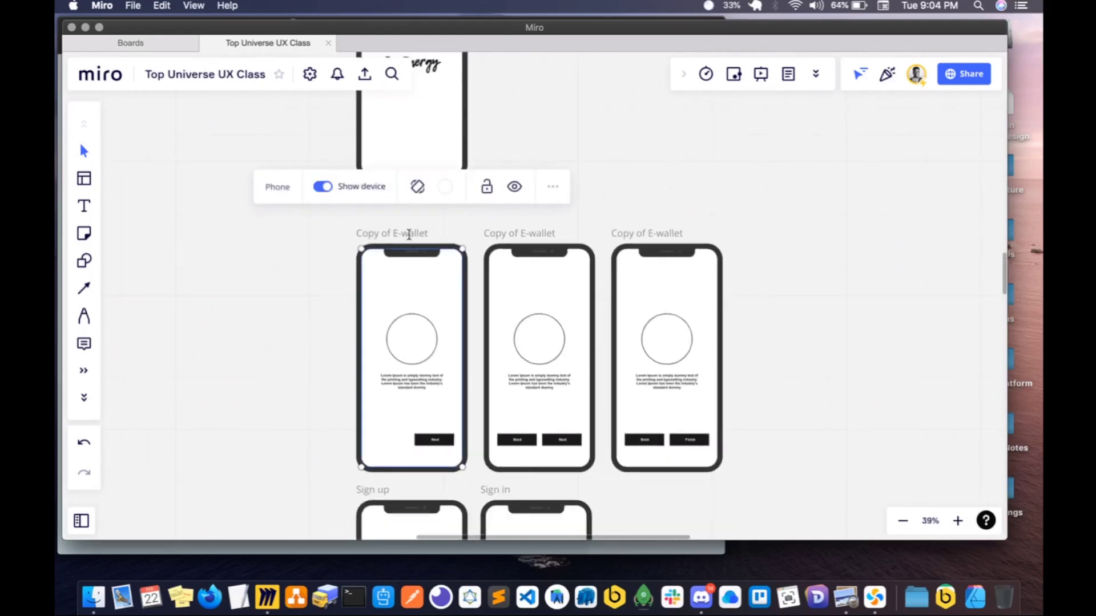
pyautogui.doubleClick(409, 234)
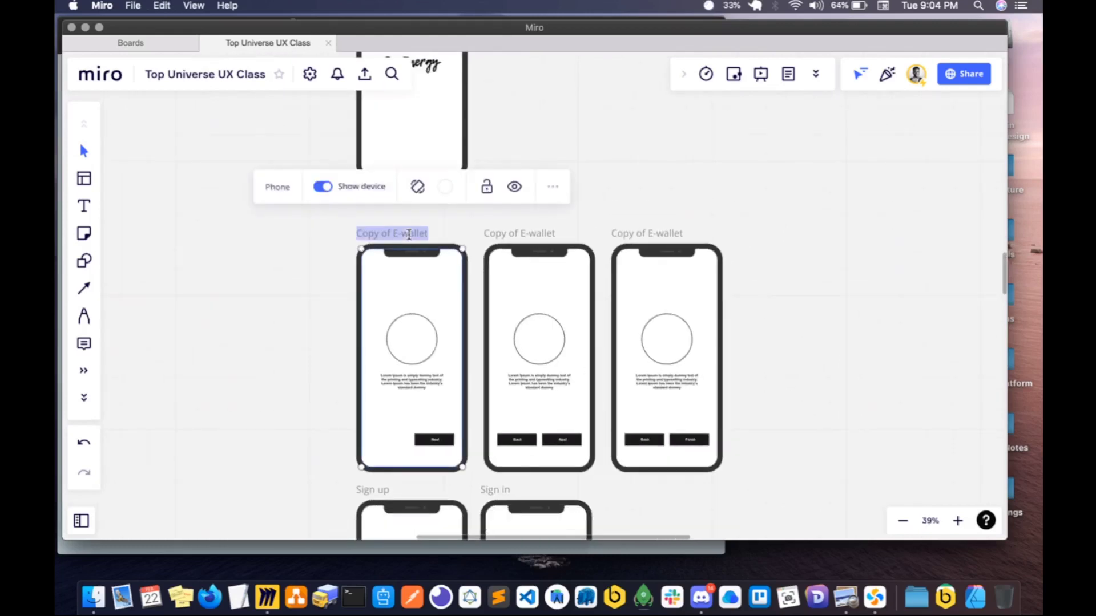
pyautogui.write('On-bor')
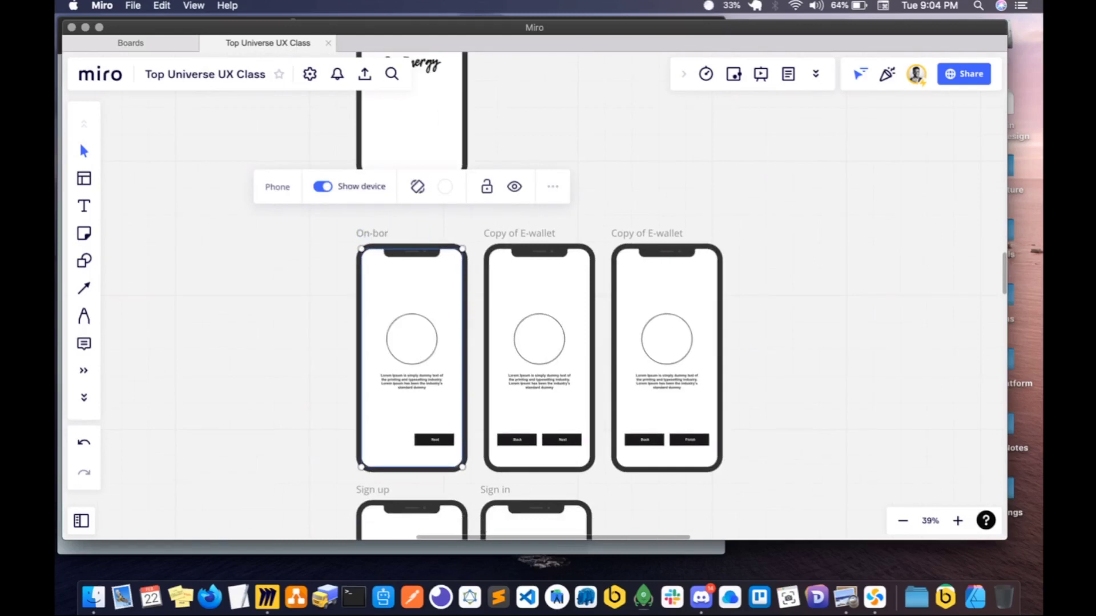
pyautogui.write('ding Wix')
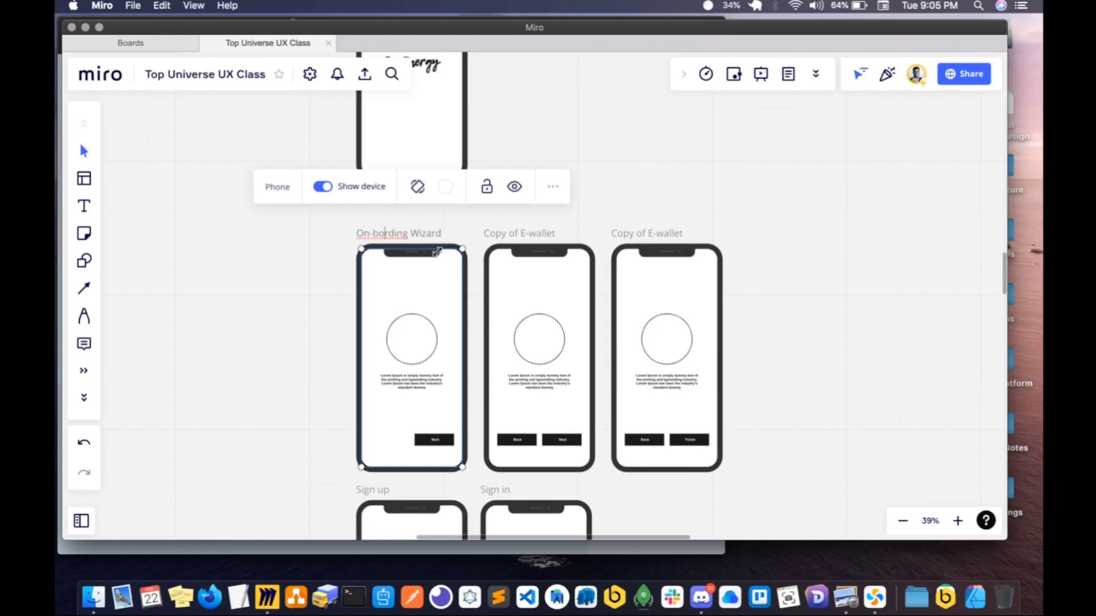
pyautogui.write('a')
# - Copy the first onboarding frame's title and reuse it to rename the second frame "On-boarding Wizard 2"
pyautogui.press('cmd+a')
pyautogui.press('cmd+c')
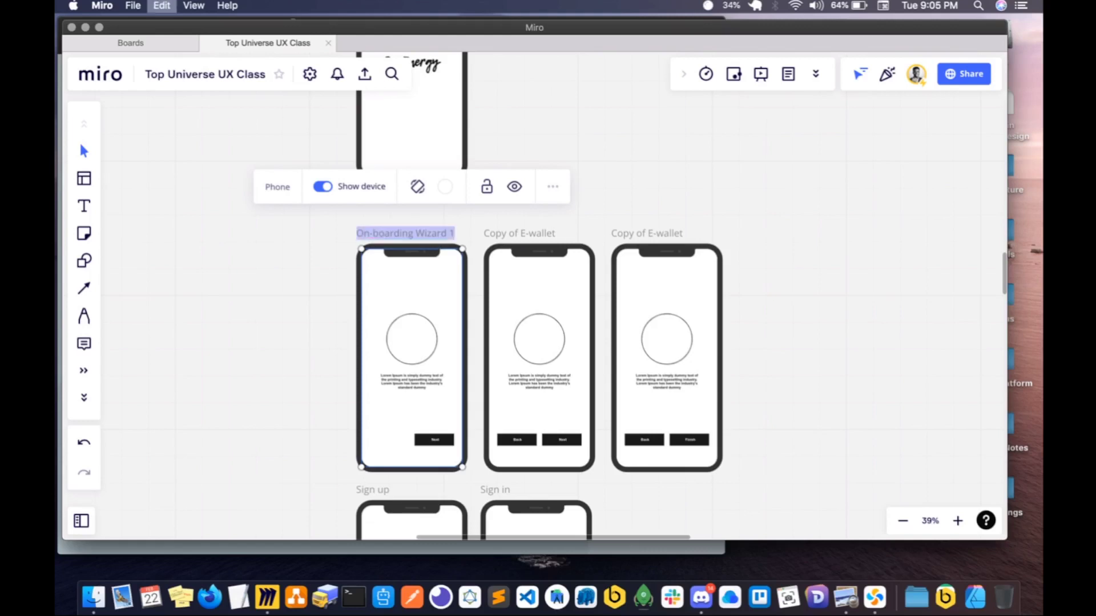
pyautogui.click(502, 235)
pyautogui.click(502, 235)
pyautogui.press('cmd+a')
pyautogui.press('cmd+v')
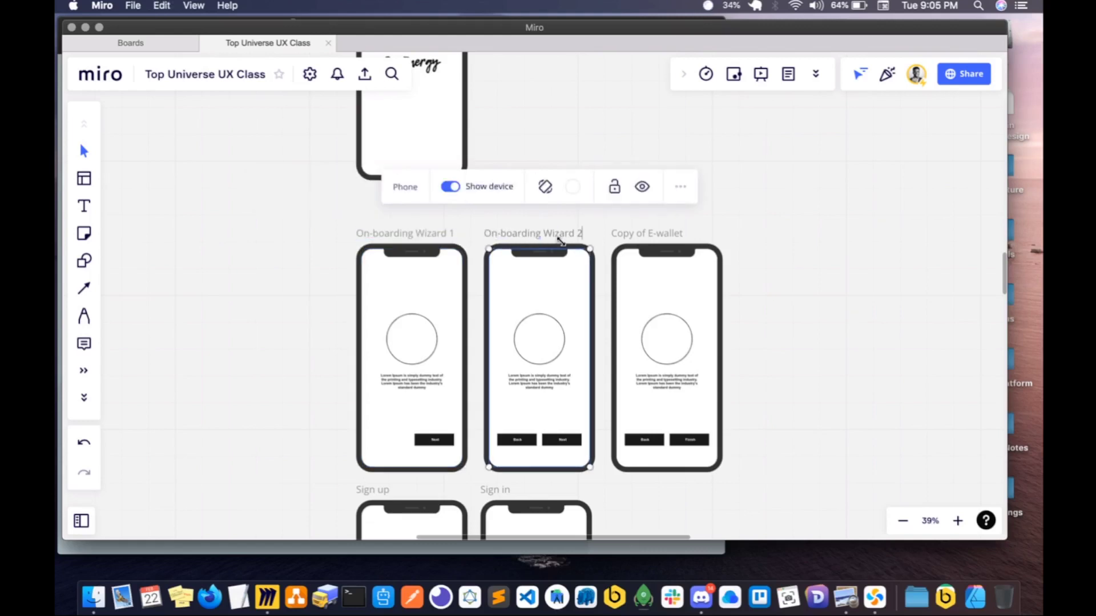
# - Paste the copied title onto the third onboarding frame and rename it "On-boarding Wizard 3"
pyautogui.click(641, 234)
pyautogui.click(641, 234)
pyautogui.press('cmd+a')
pyautogui.press('cmd+v')
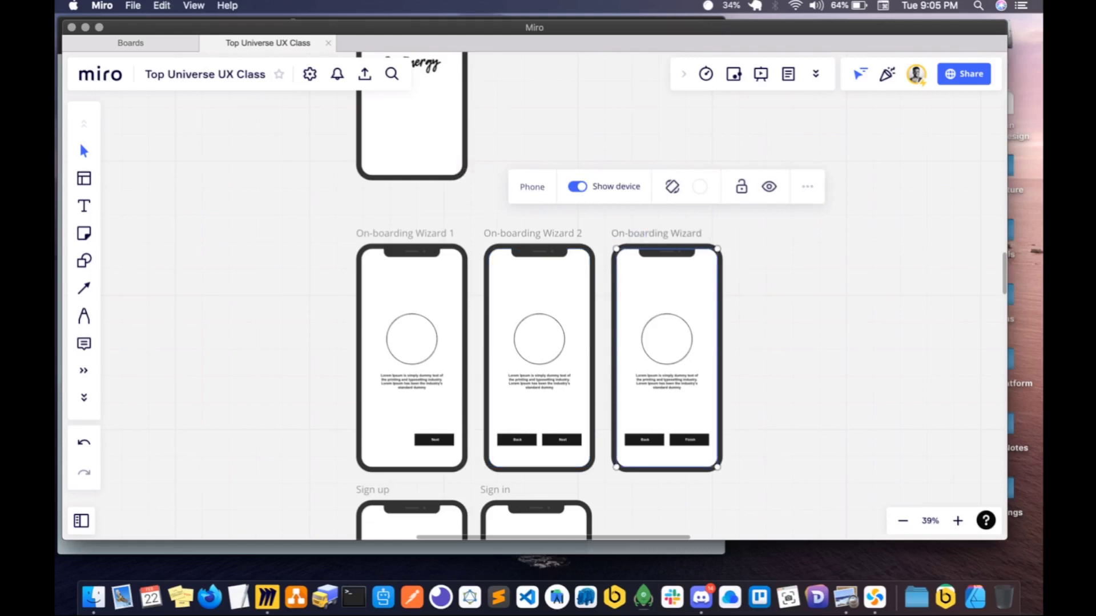
pyautogui.write('3')
pyautogui.click(832, 238)
# - Move the Splash Screen frame down to sit closer above the On-boarding Wizard row
pyautogui.scroll(3, 757, 265)
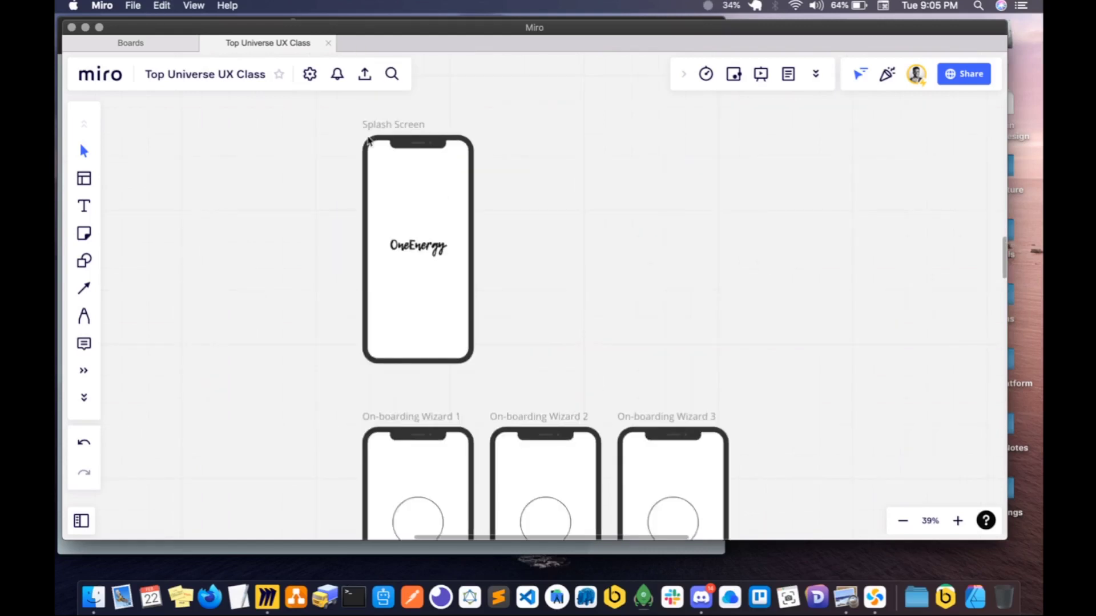
pyautogui.click(402, 123)
pyautogui.moveTo(401, 124); pyautogui.dragTo(401, 136)
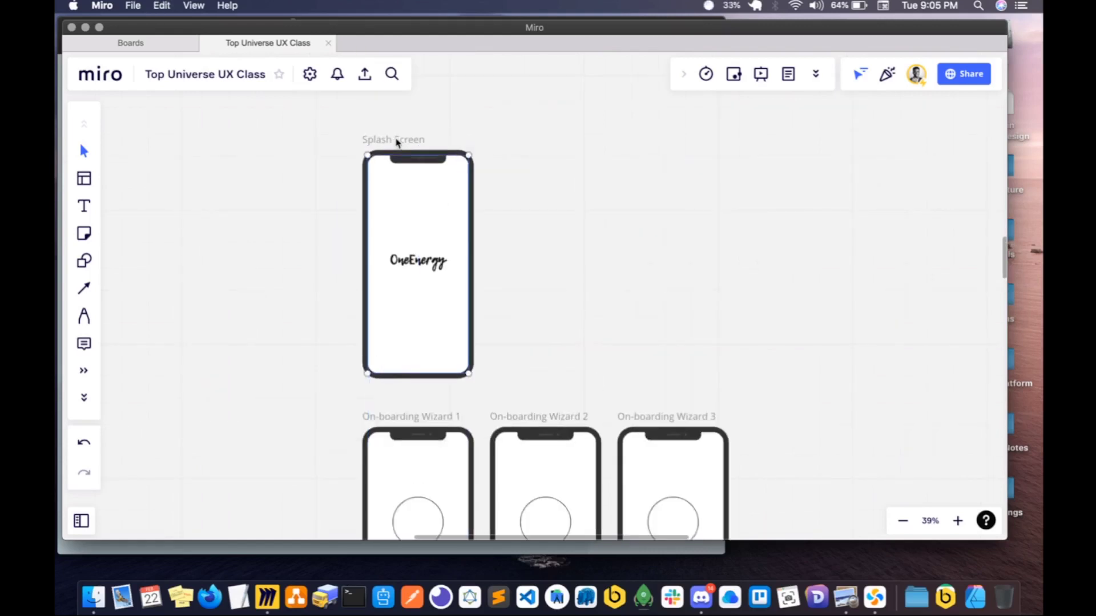
pyautogui.scroll(-5, 399, 140)
pyautogui.scroll(-5, 398, 142)
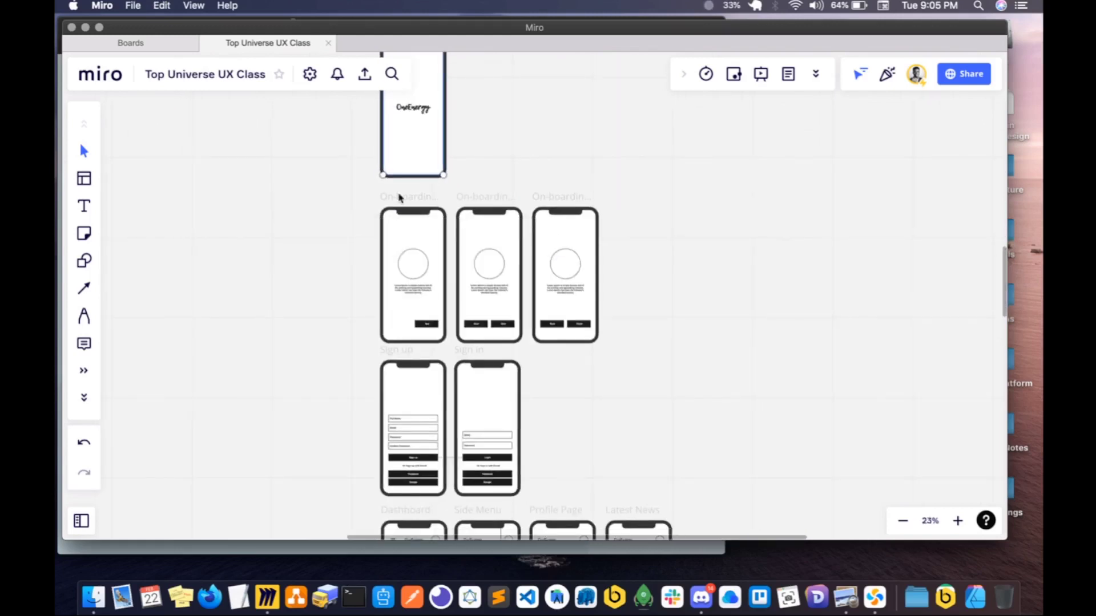
pyautogui.moveTo(404, 150); pyautogui.dragTo(403, 157)
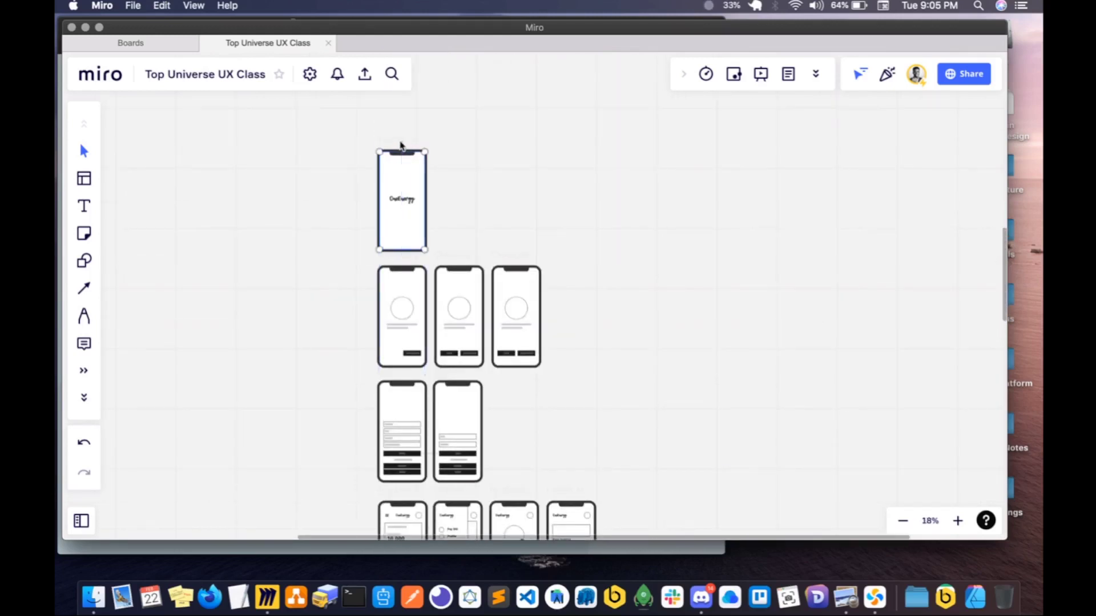
pyautogui.scroll(-5, 411, 192)
pyautogui.scroll(3, 412, 267)
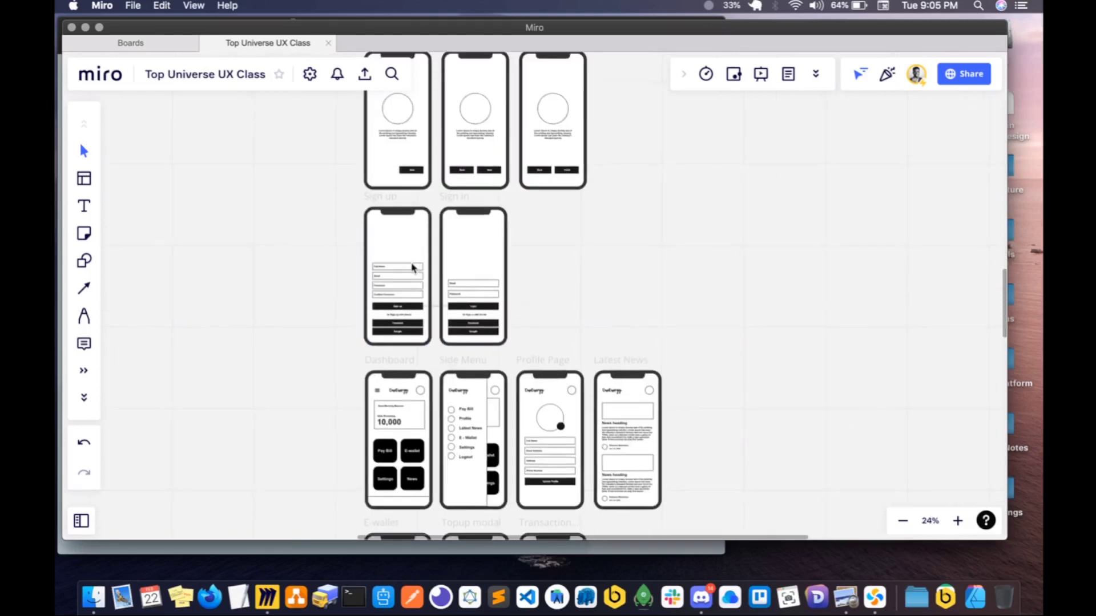
pyautogui.scroll(1, 413, 267)
pyautogui.scroll(-5, 412, 267)
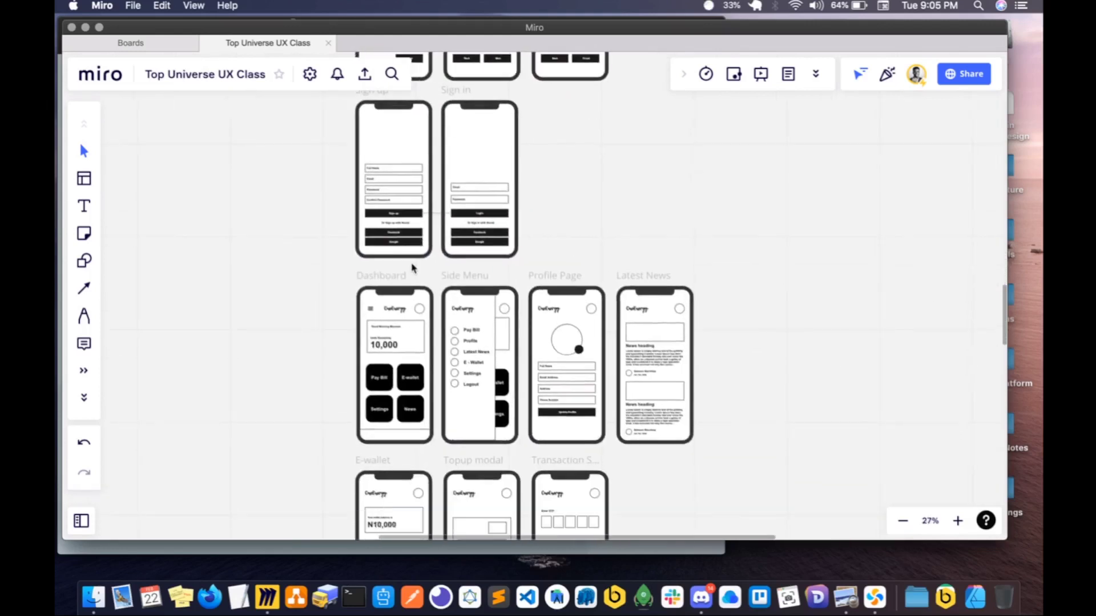
pyautogui.scroll(-3, 413, 267)
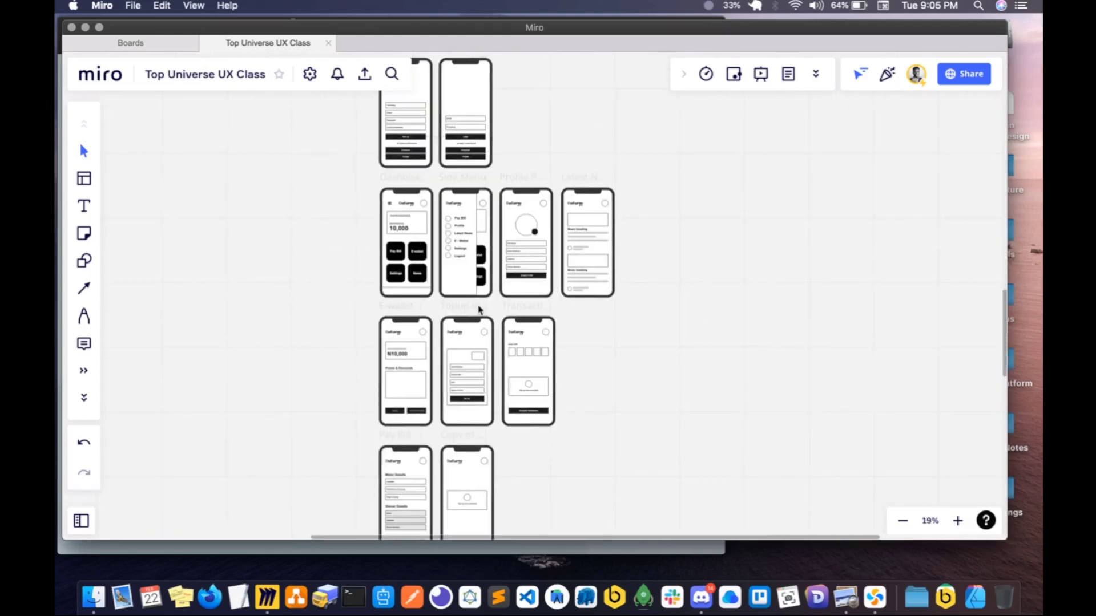
pyautogui.click(524, 311)
pyautogui.press('super+d')
pyautogui.moveTo(589, 310); pyautogui.dragTo(526, 67)
pyautogui.moveTo(530, 167); pyautogui.dragTo(527, 159)
pyautogui.press('BackSpace')
# - Review the arrangement of all wireframe rows, from the Splash Screen down to the Pay Bill screens
pyautogui.scroll(-3, 553, 238)
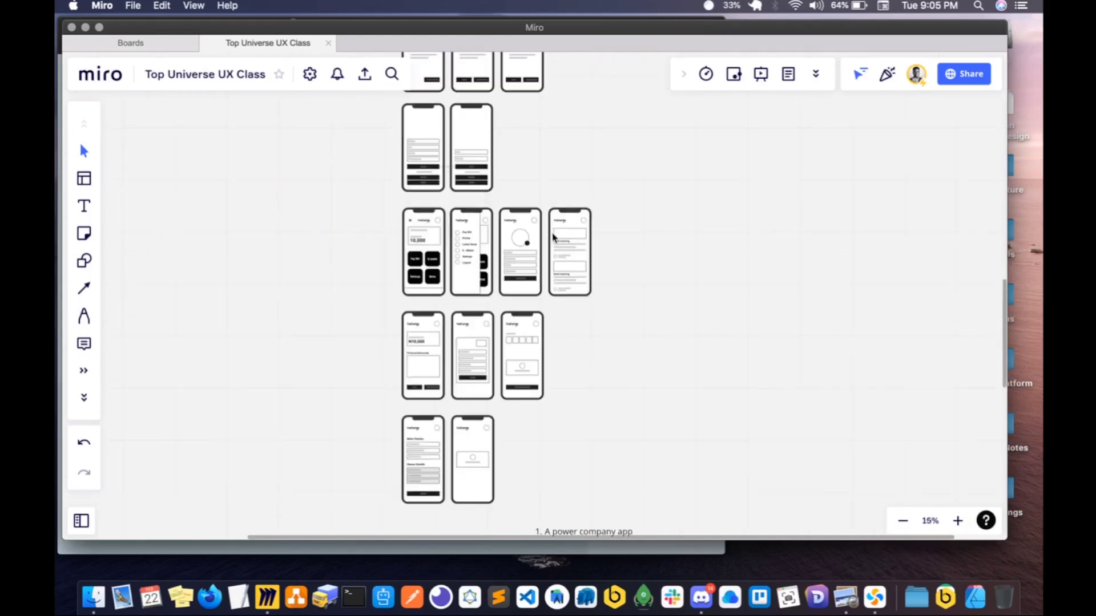
pyautogui.scroll(-5, 553, 237)
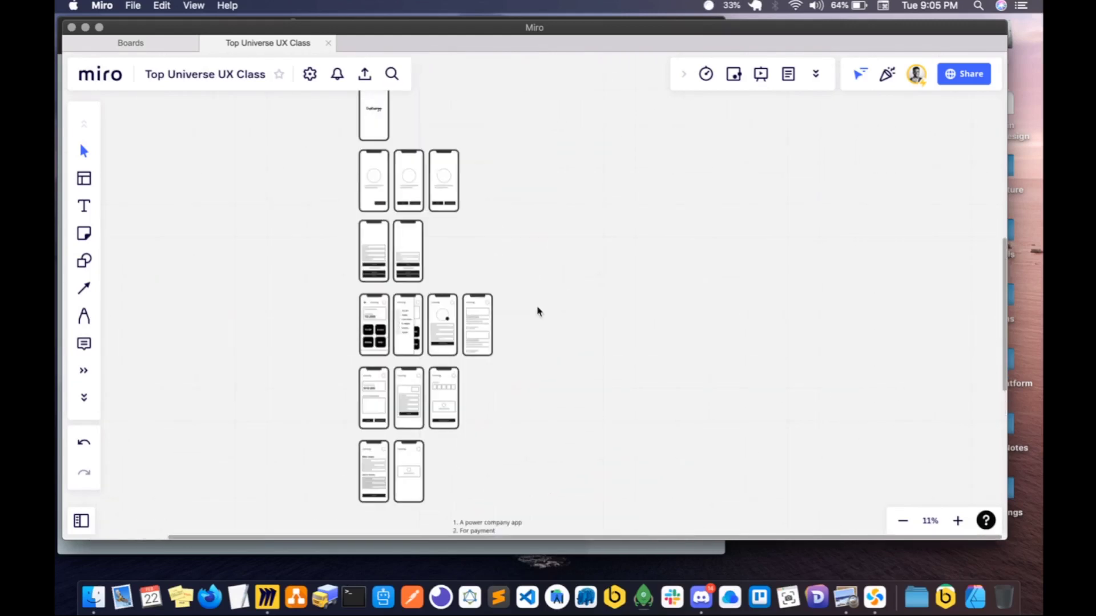
pyautogui.scroll(2, 539, 311)
pyautogui.hscroll(2, 538, 311)
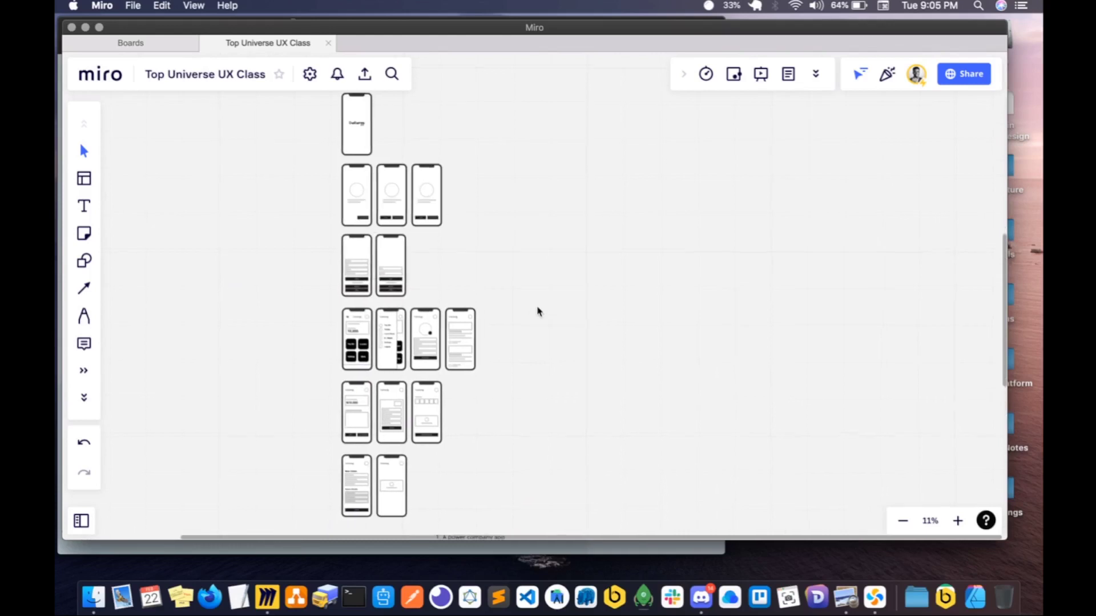
pyautogui.scroll(-1, 538, 312)
pyautogui.hscroll(-1, 539, 311)
pyautogui.hscroll(1, 538, 311)
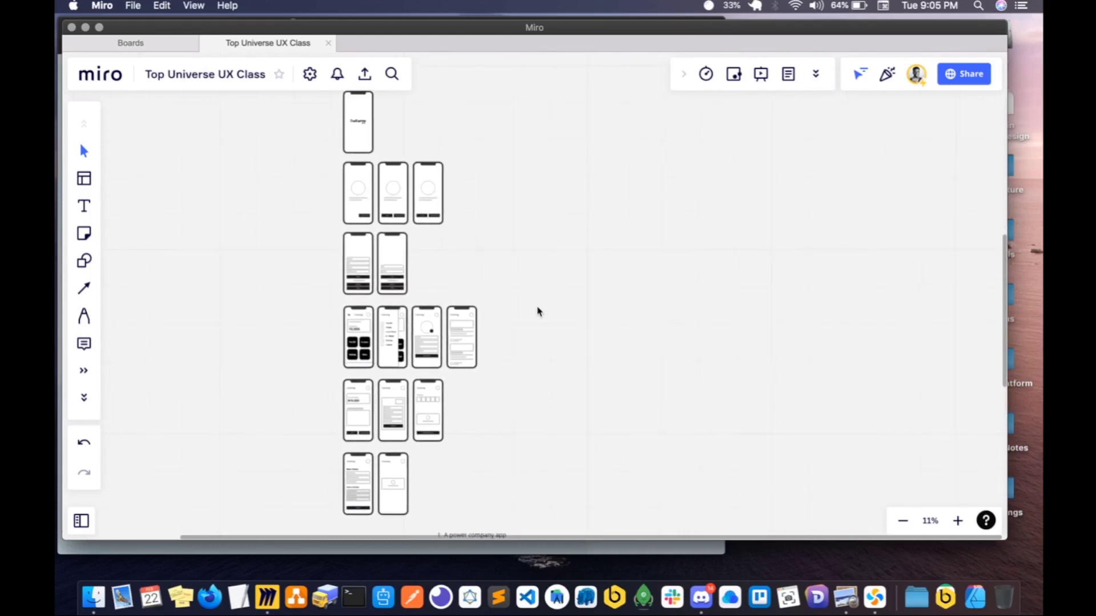
pyautogui.scroll(-2, 538, 311)
pyautogui.hscroll(2, 477, 354)
pyautogui.scroll(2, 477, 354)
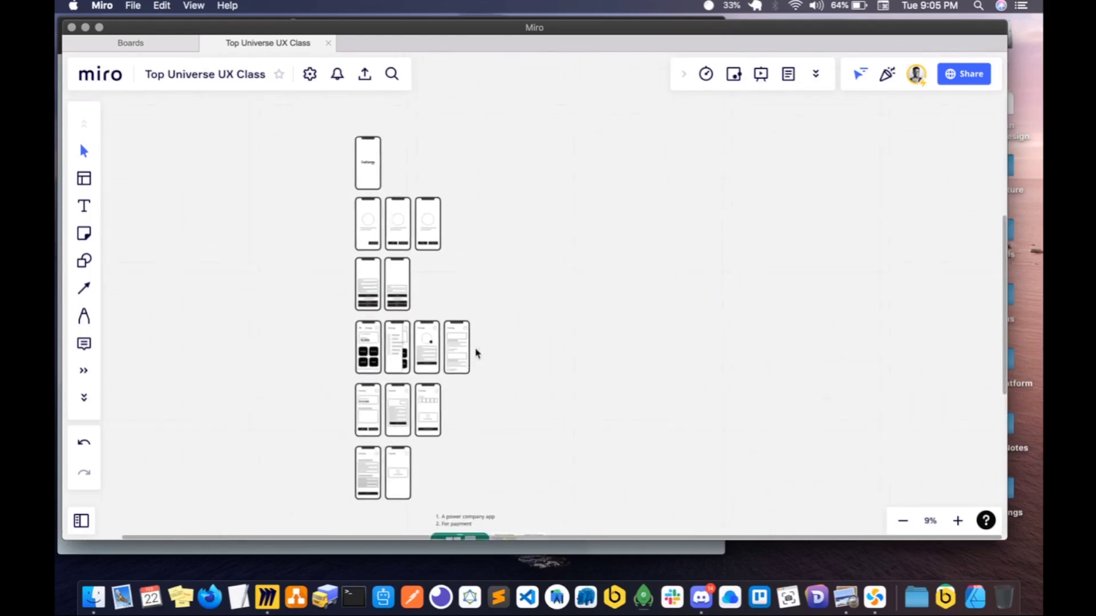
pyautogui.moveTo(304, 115); pyautogui.dragTo(471, 512)
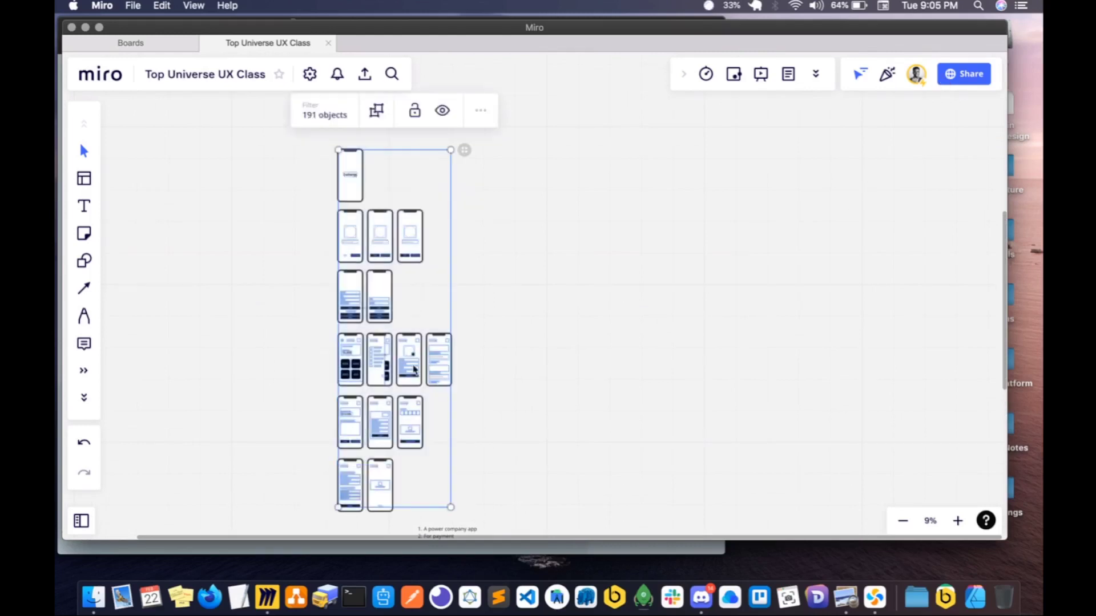
pyautogui.moveTo(319, 140); pyautogui.dragTo(472, 477)
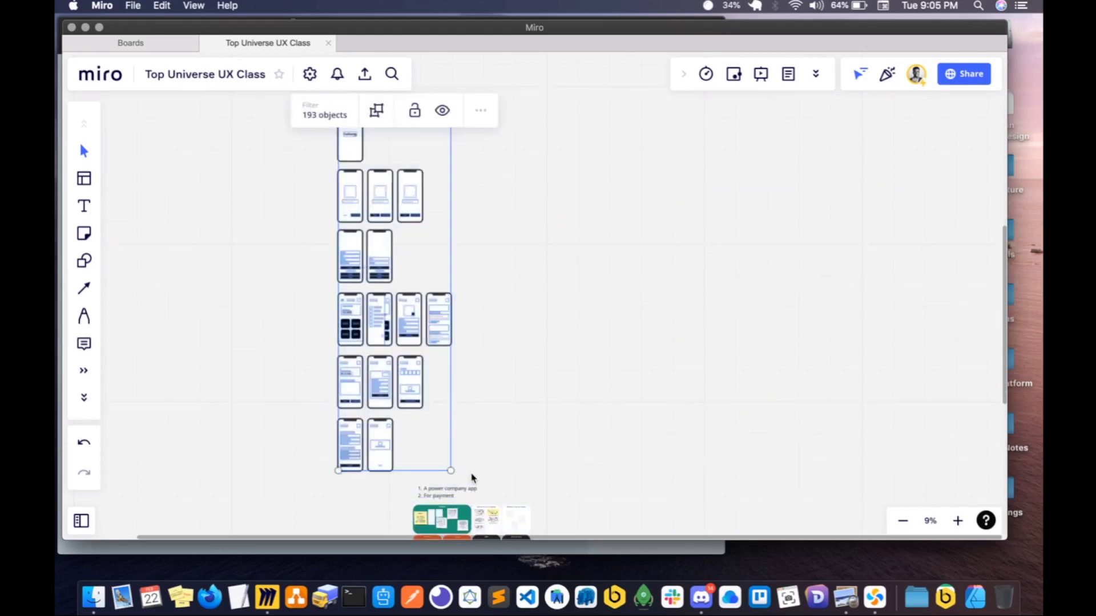
pyautogui.click(472, 477)
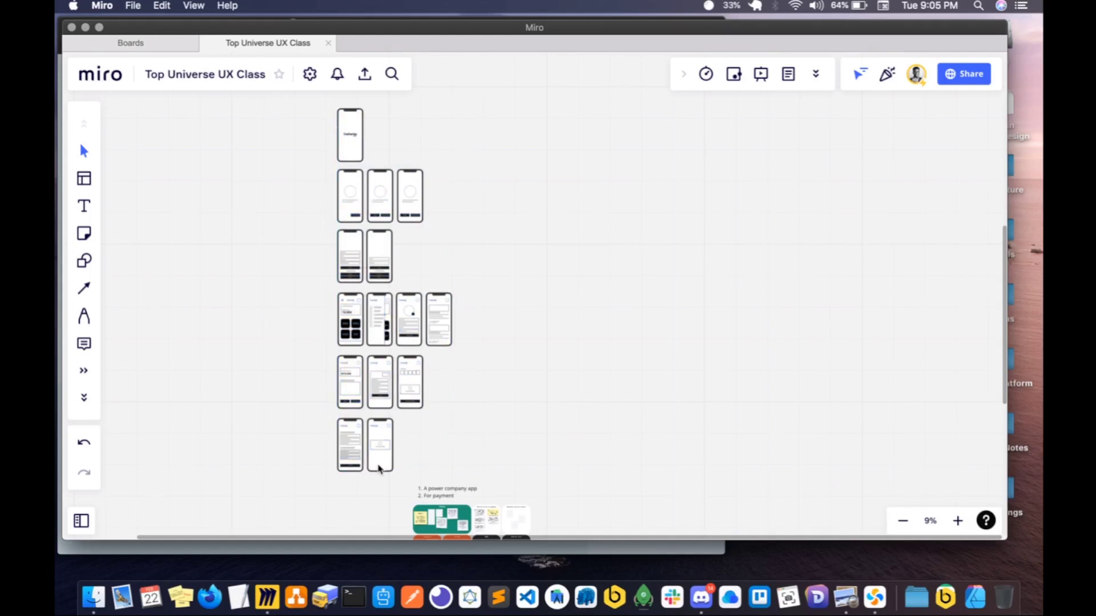
pyautogui.scroll(10, 380, 468)
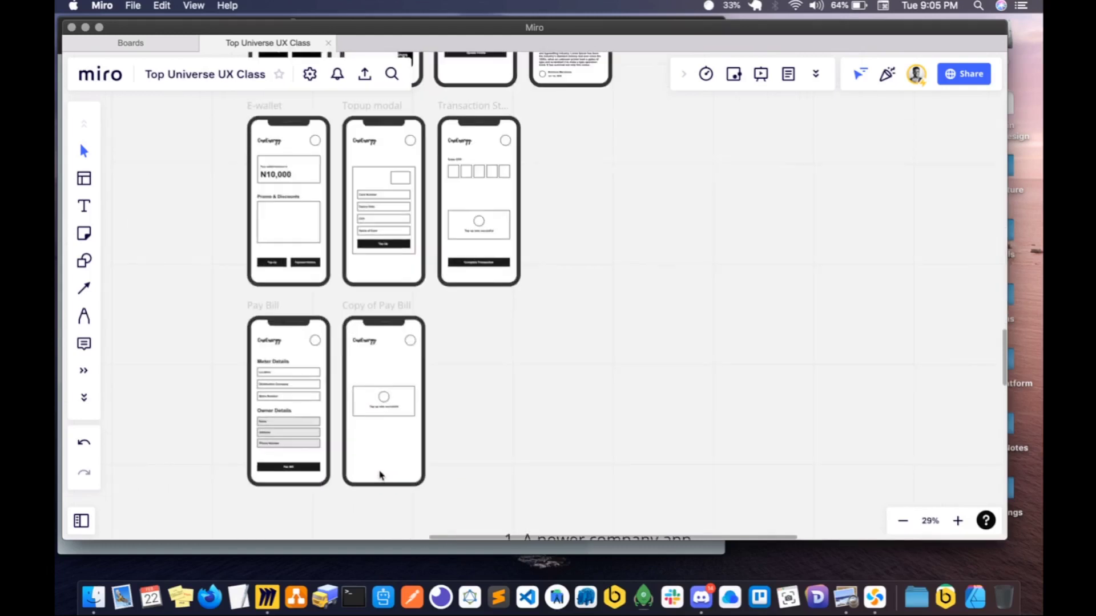
pyautogui.doubleClick(387, 467)
pyautogui.click(385, 468)
pyautogui.press('Escape')
pyautogui.scroll(-5, 384, 472)
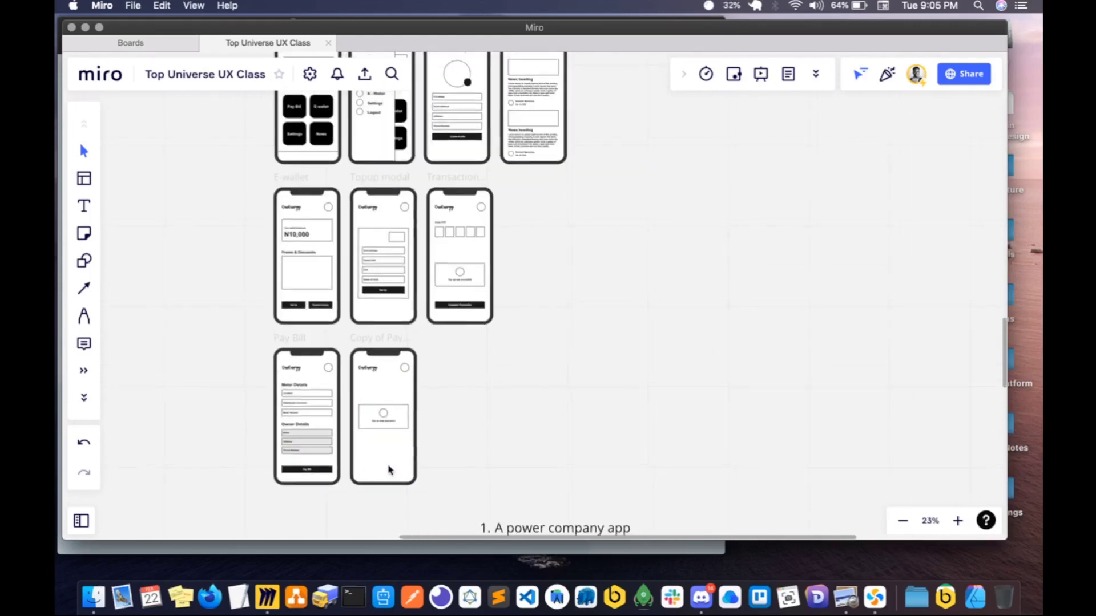
# - Look over the rest of the board, including the research diagrams, and return to the Splash Screen and On-boarding Wizard frames
pyautogui.scroll(-10, 389, 470)
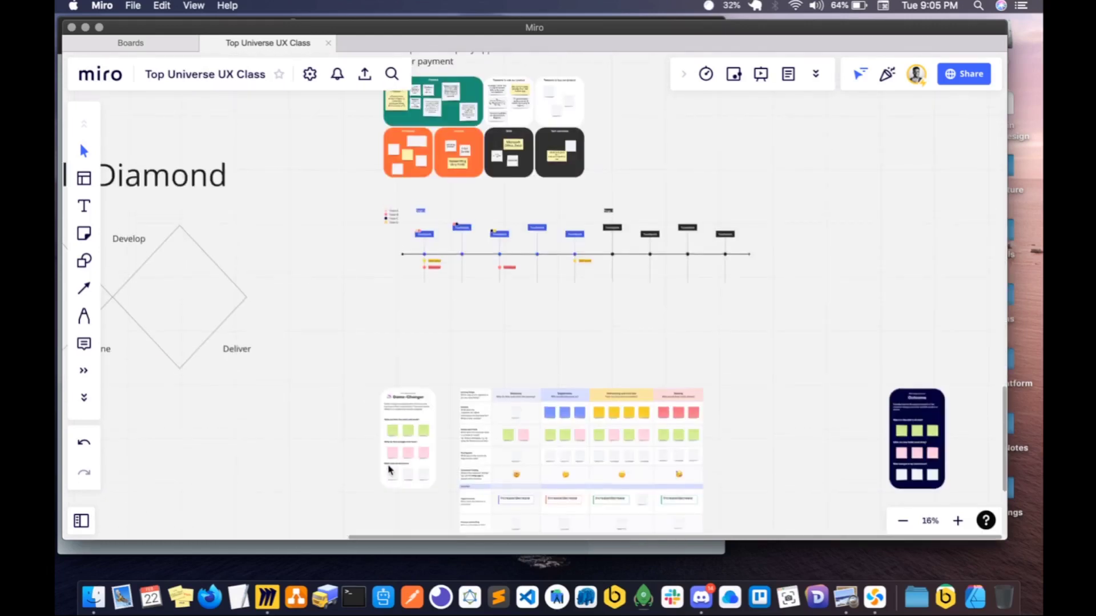
pyautogui.scroll(10, 389, 470)
pyautogui.scroll(-3, 389, 469)
pyautogui.scroll(3, 389, 469)
pyautogui.scroll(-5, 389, 470)
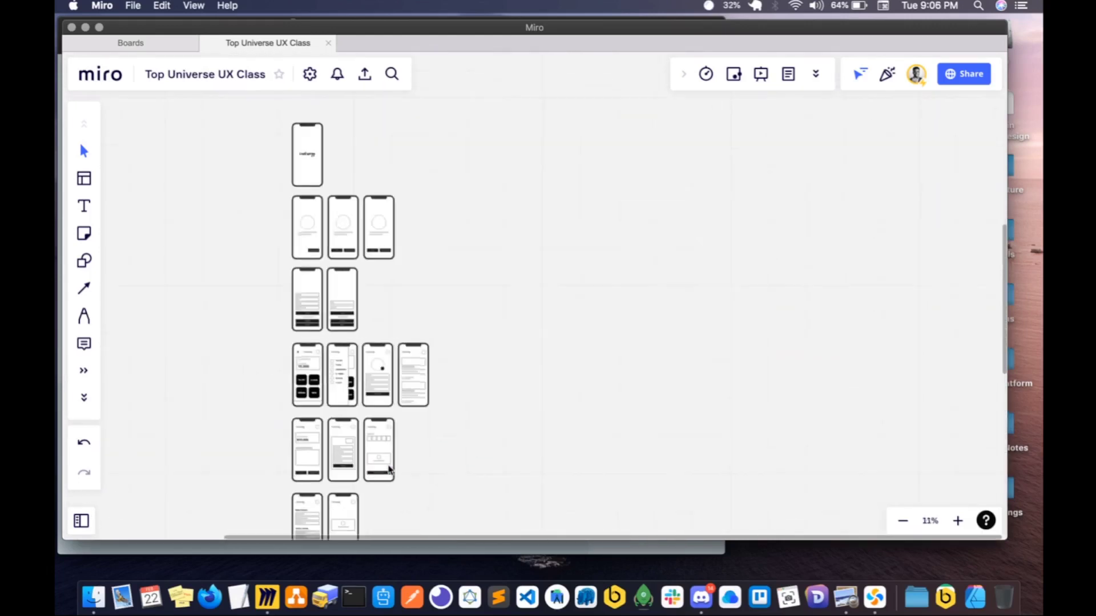
pyautogui.scroll(-3, 386, 470)
pyautogui.scroll(10, 320, 226)
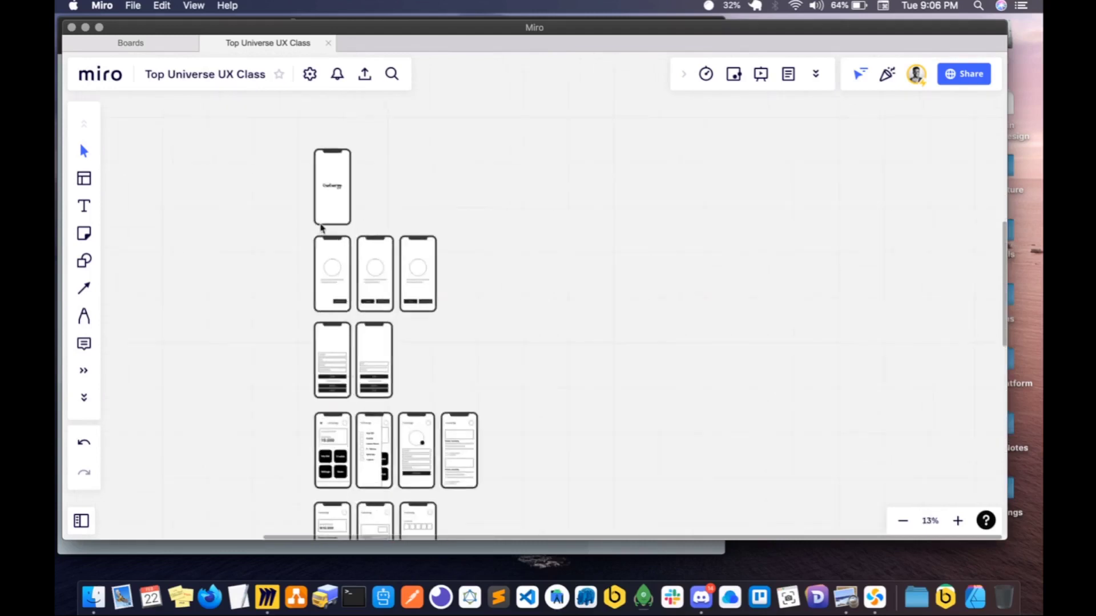
pyautogui.scroll(2, 320, 228)
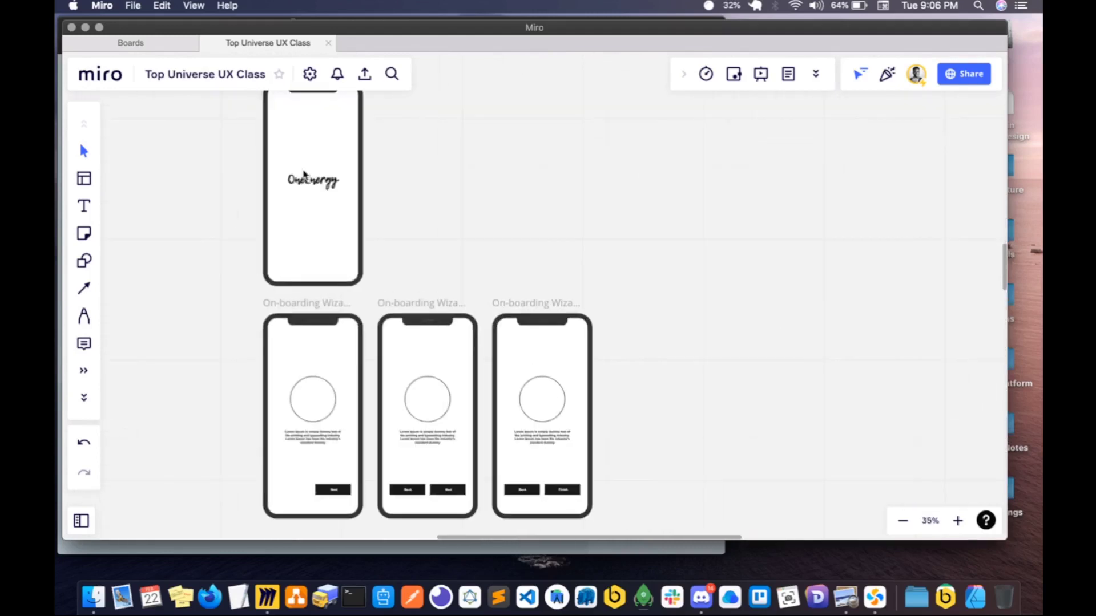
pyautogui.scroll(-8, 304, 175)
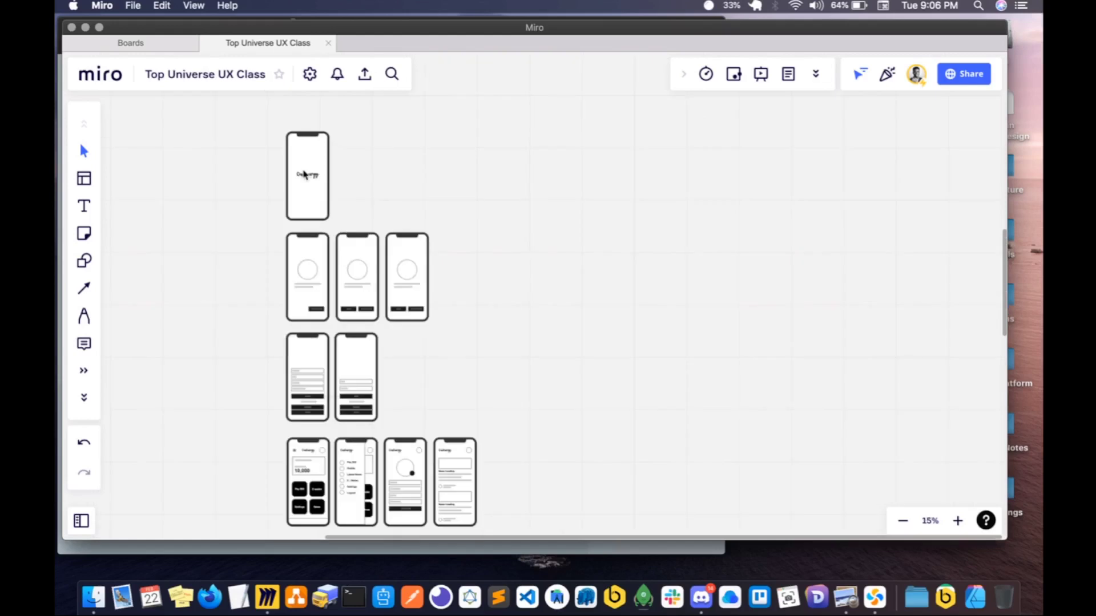
# - Move all the wireframe rows together up and to the right, lining them up above the research boards
pyautogui.scroll(-3, 304, 174)
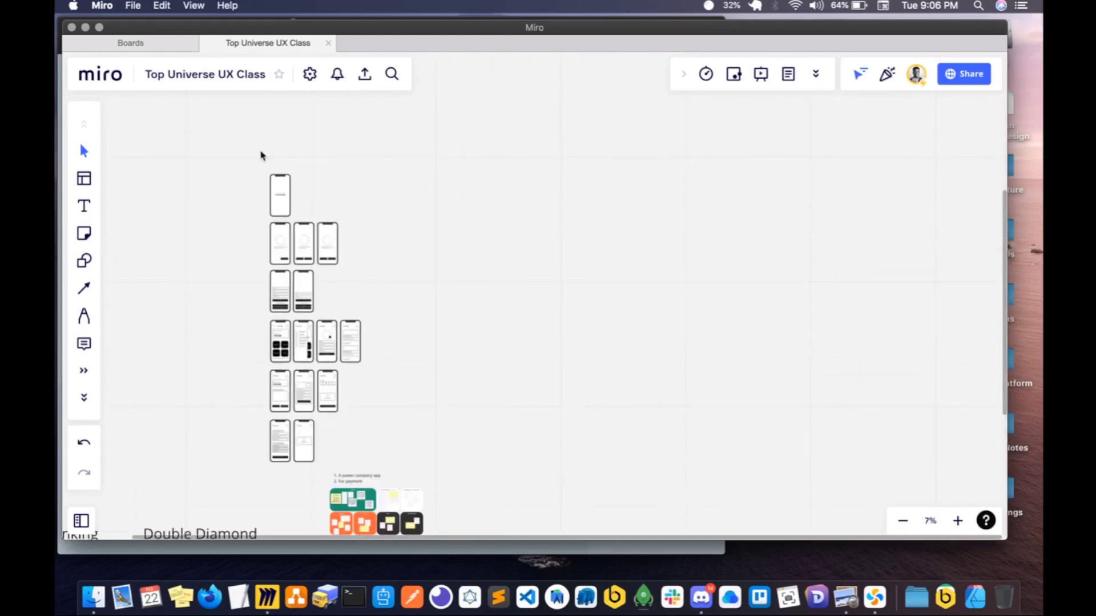
pyautogui.moveTo(262, 153); pyautogui.dragTo(388, 467)
pyautogui.moveTo(307, 347); pyautogui.dragTo(366, 281)
pyautogui.click(490, 293)
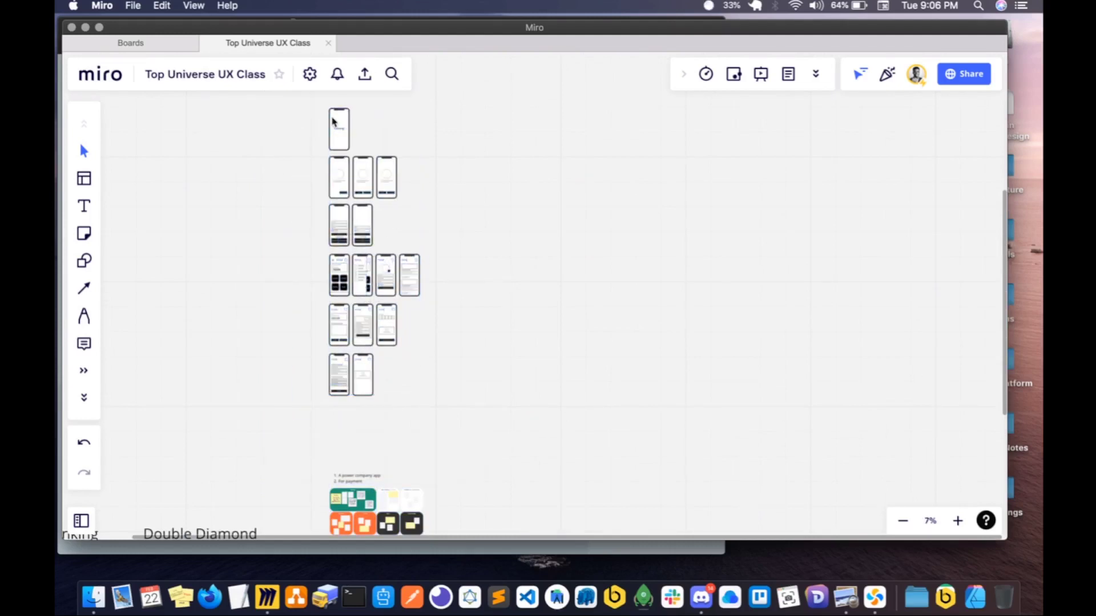
# - Review the wireframe rows up close, including the Settings entry in the Side Menu screen
pyautogui.scroll(5, 363, 340)
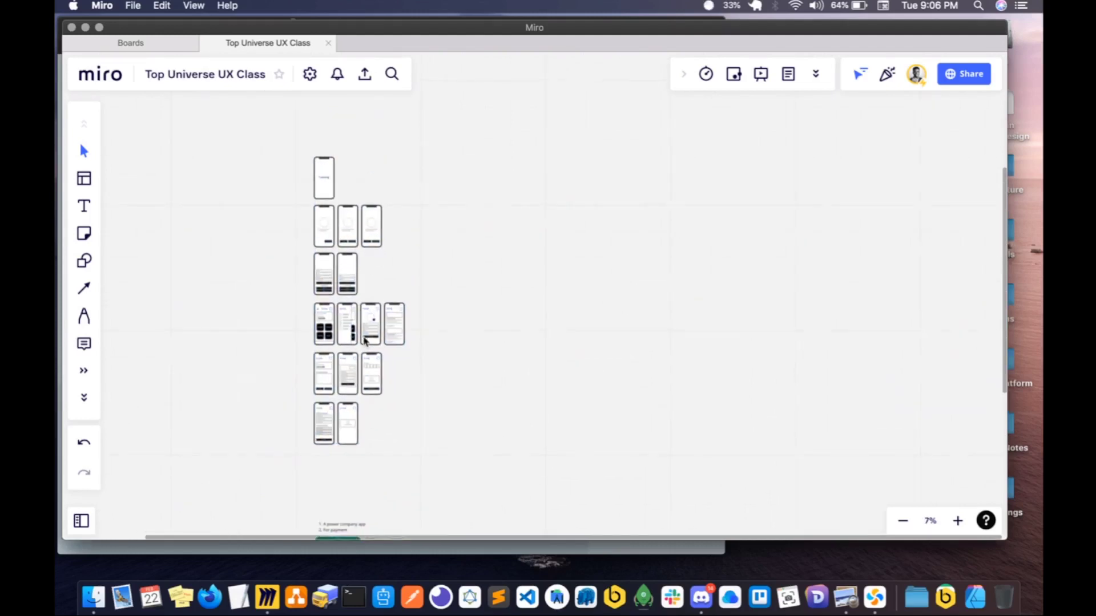
pyautogui.scroll(2, 355, 418)
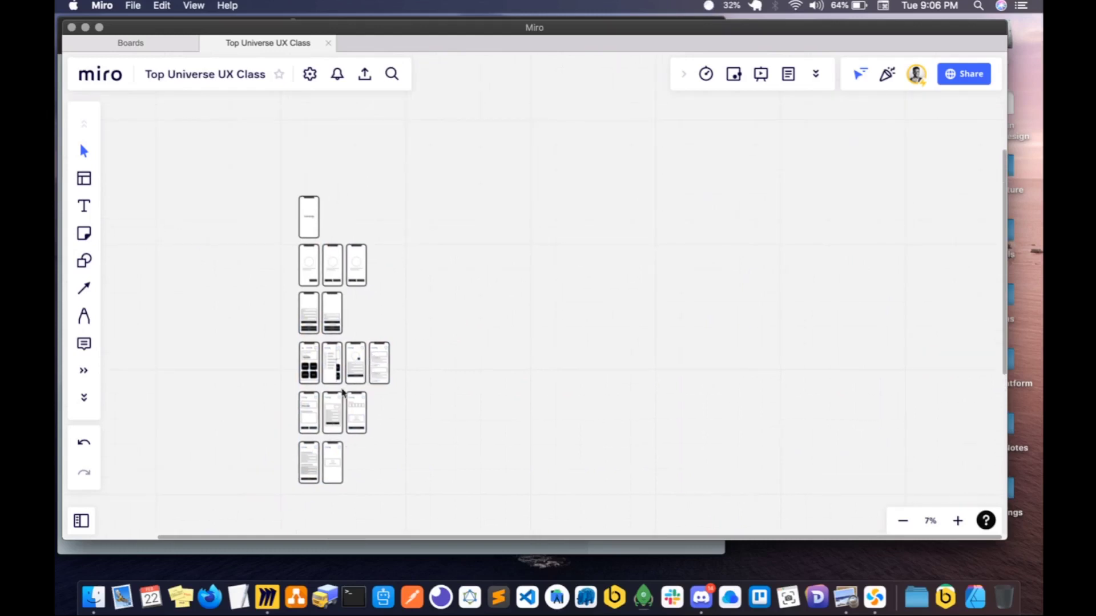
pyautogui.scroll(5, 341, 391)
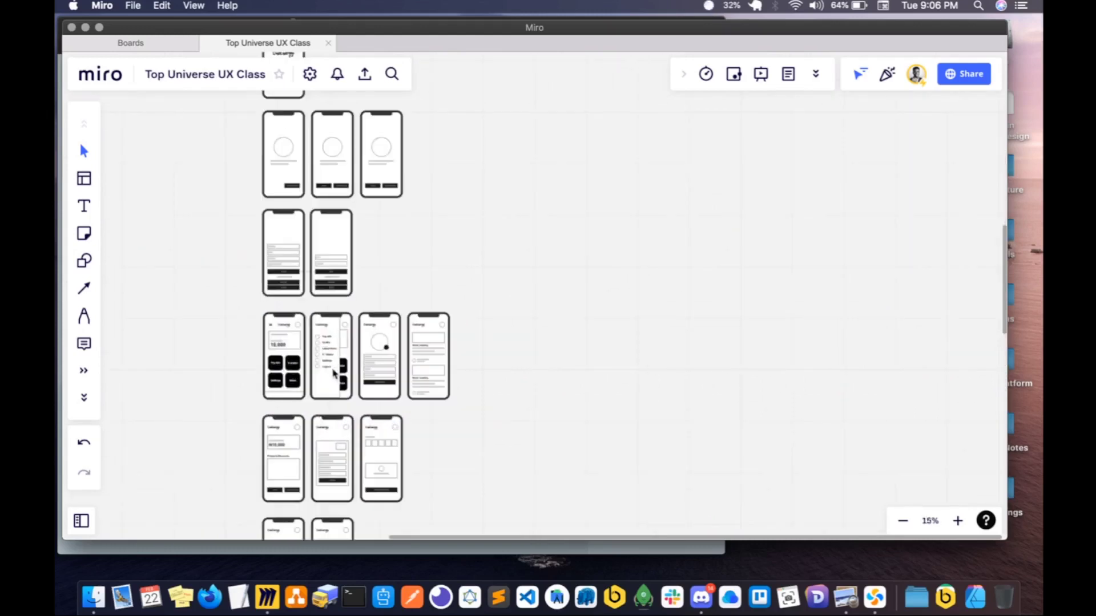
pyautogui.scroll(4, 335, 373)
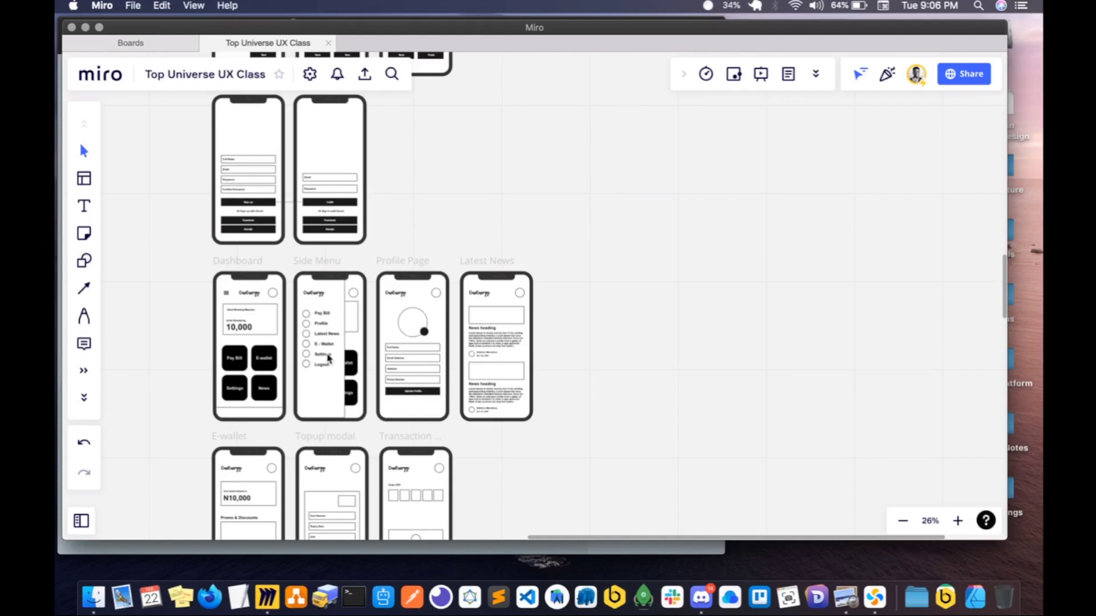
pyautogui.click(327, 357)
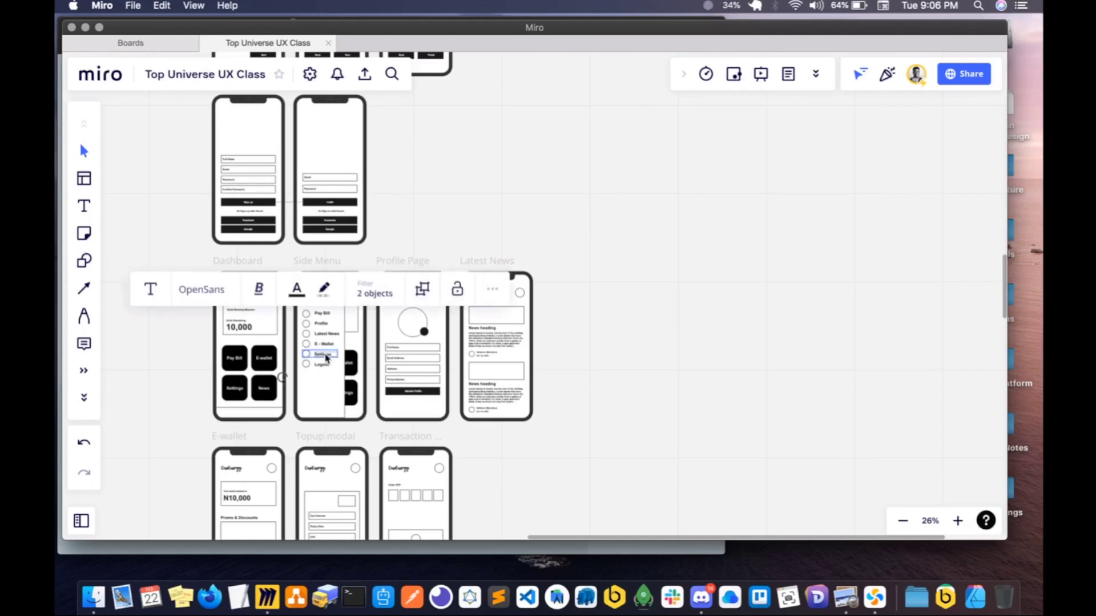
pyautogui.scroll(6, 327, 358)
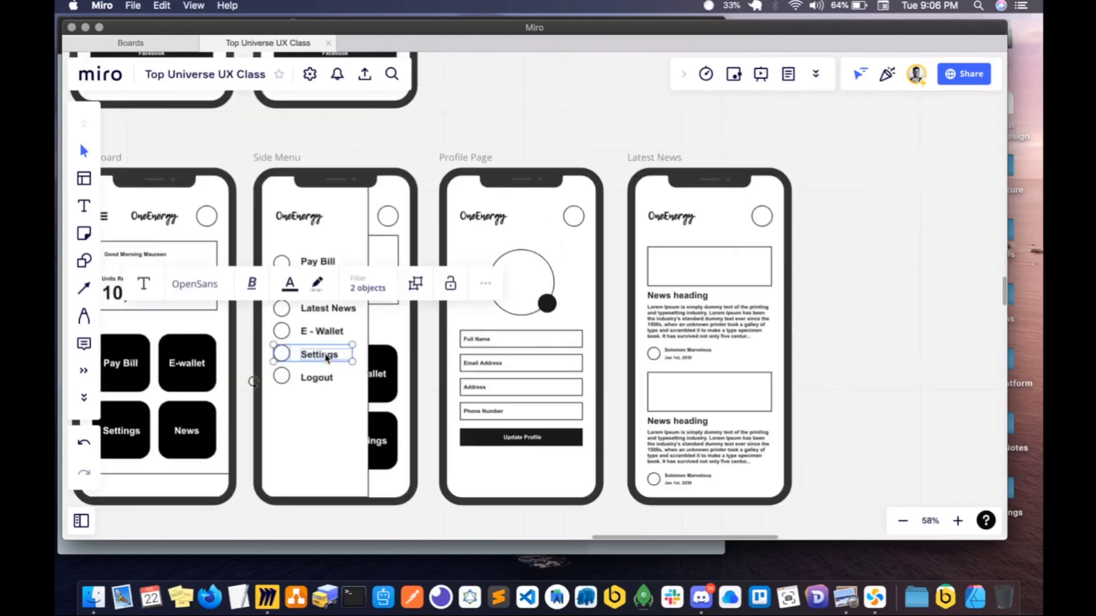
pyautogui.scroll(-8, 327, 358)
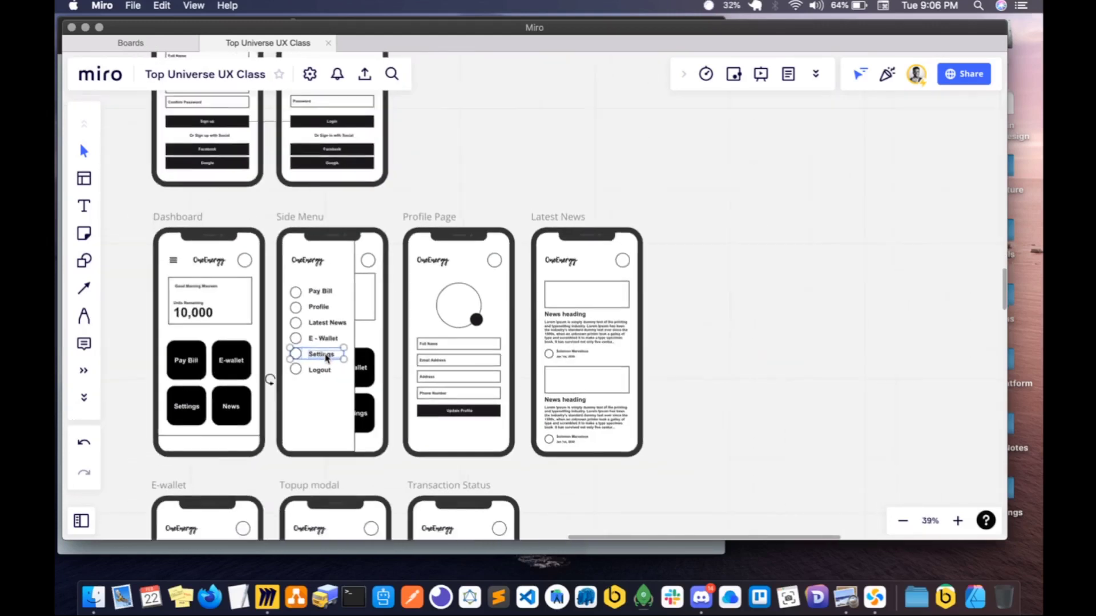
# - Delete the diagram of coloured feature boxes that sits above and left of the Splash Screen frame
pyautogui.scroll(-6, 326, 359)
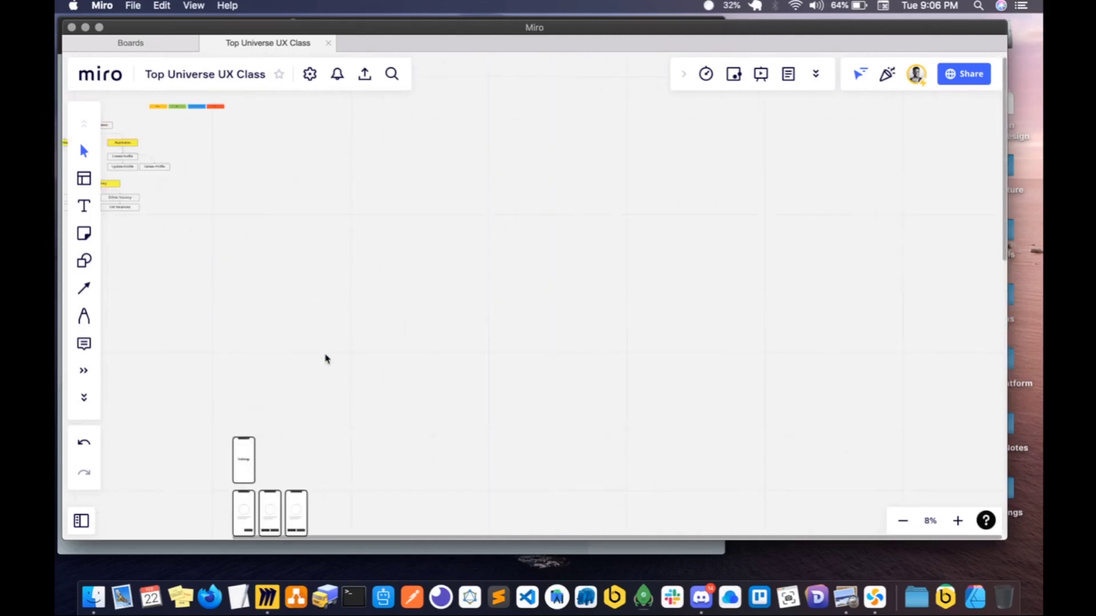
pyautogui.moveTo(198, 164); pyautogui.dragTo(515, 375)
pyautogui.press('Delete')
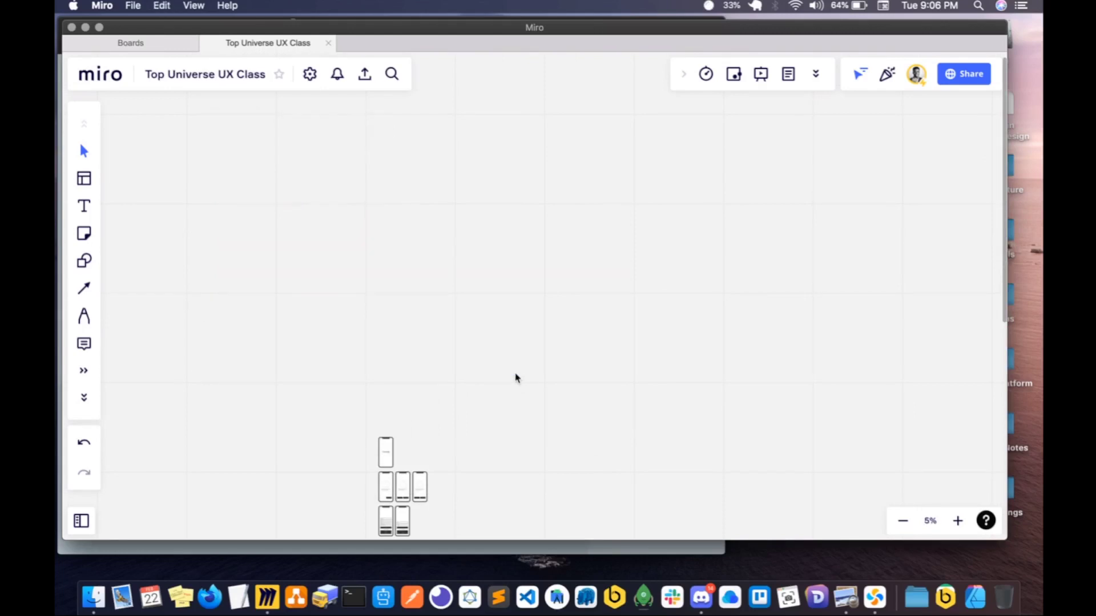
pyautogui.scroll(-5, 453, 401)
pyautogui.scroll(-3, 452, 401)
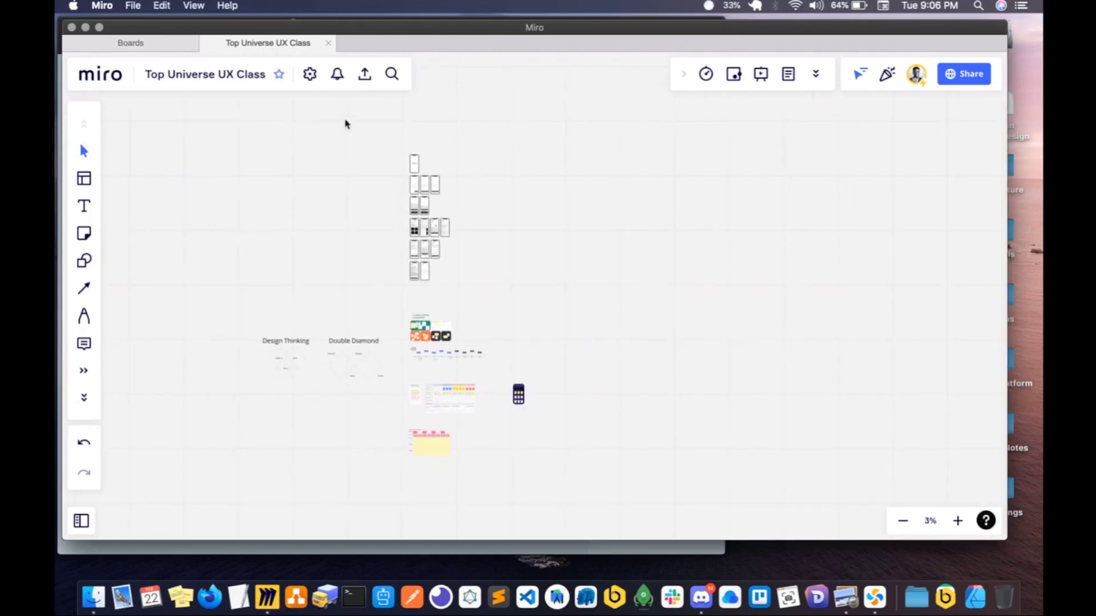
# - Move the dark phone-shaped sticky-note board left so it sits right beside the multicoloured table
pyautogui.scroll(3, 380, 211)
pyautogui.scroll(1, 379, 210)
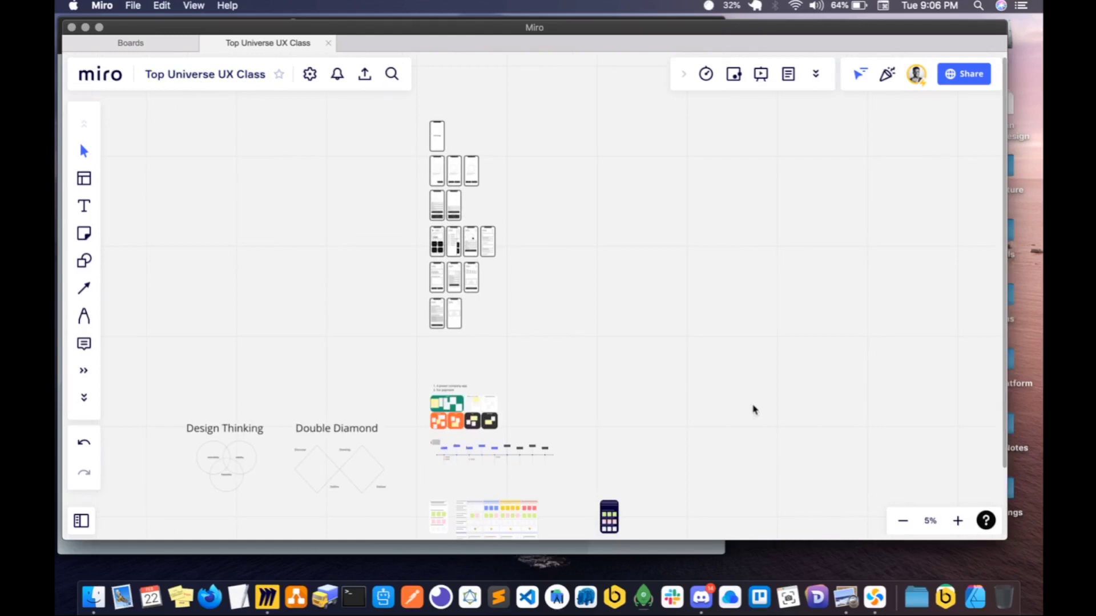
pyautogui.scroll(-3, 648, 447)
pyautogui.hscroll(2, 649, 447)
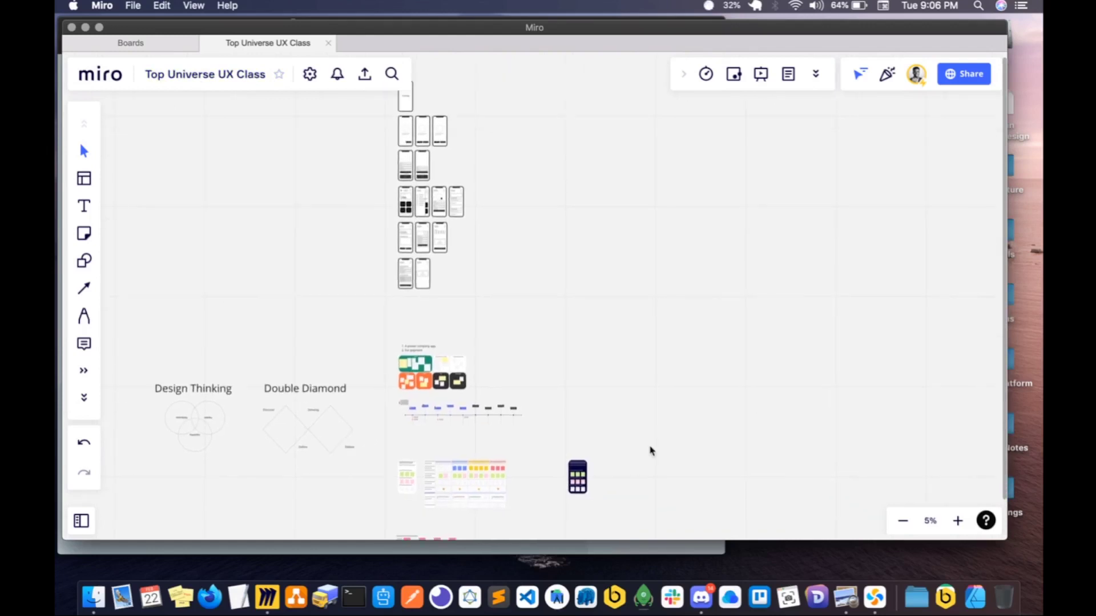
pyautogui.moveTo(545, 456); pyautogui.dragTo(612, 511)
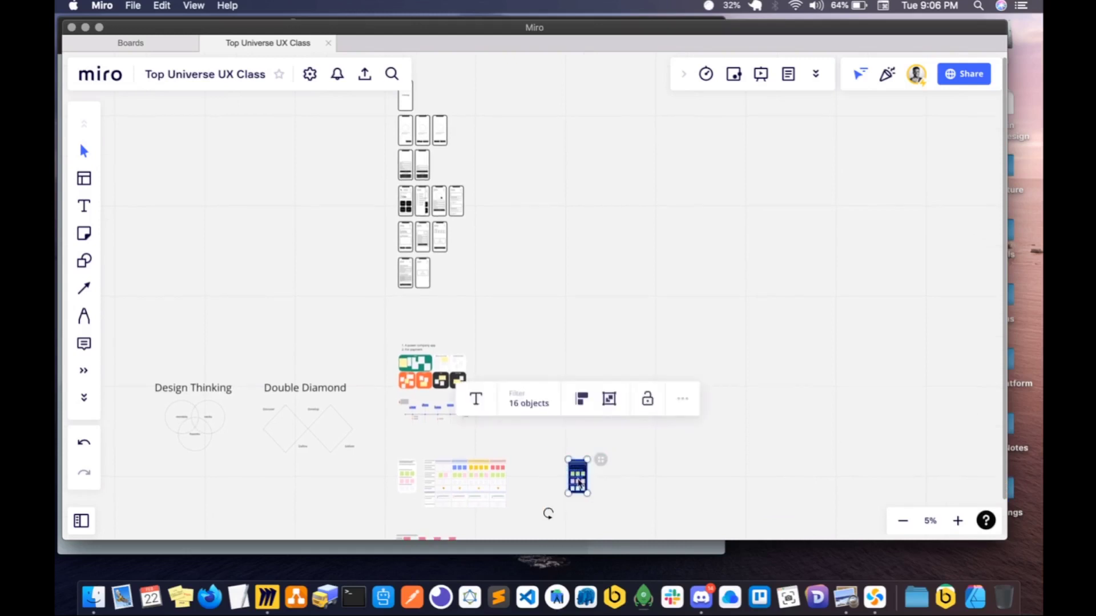
pyautogui.moveTo(577, 479); pyautogui.dragTo(526, 480)
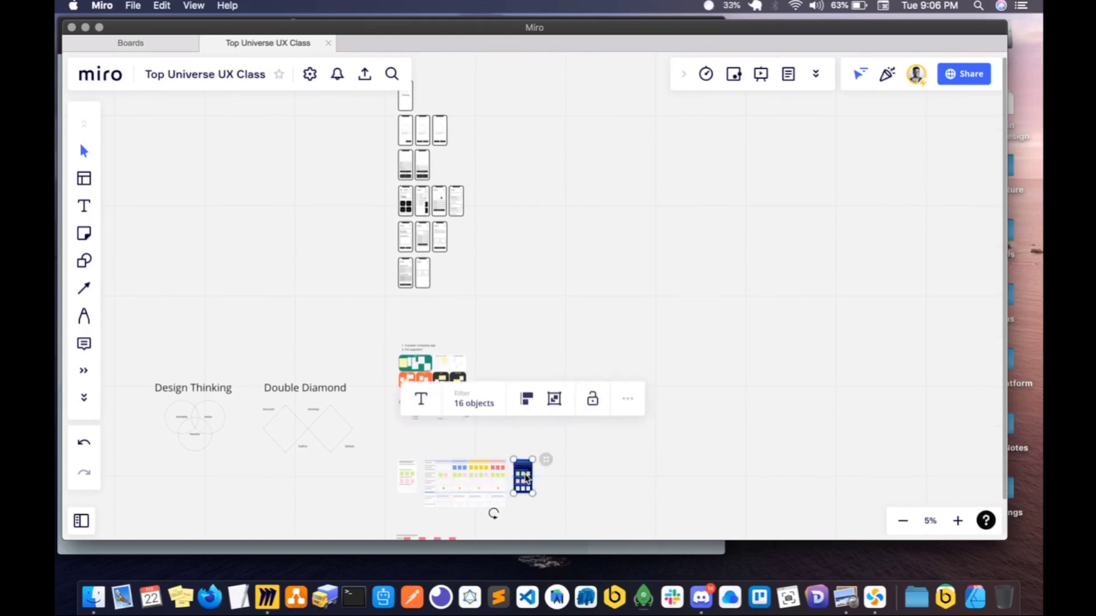
# - Copy the OneEnergy logo from the Side Menu screen into the Sign in frame, centred above the Email field
pyautogui.scroll(1, 526, 479)
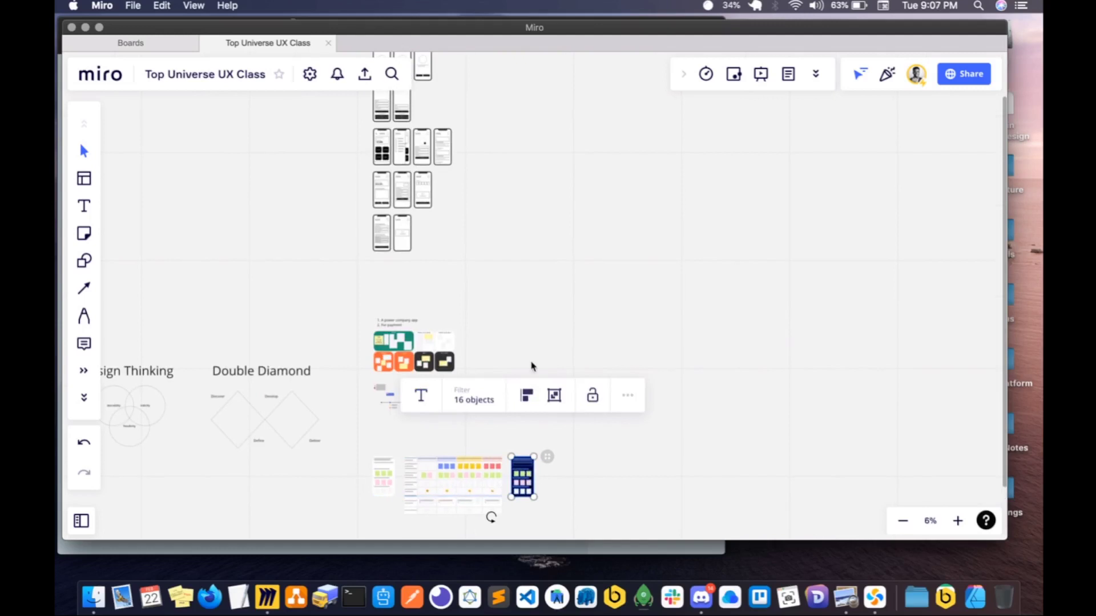
pyautogui.scroll(5, 531, 366)
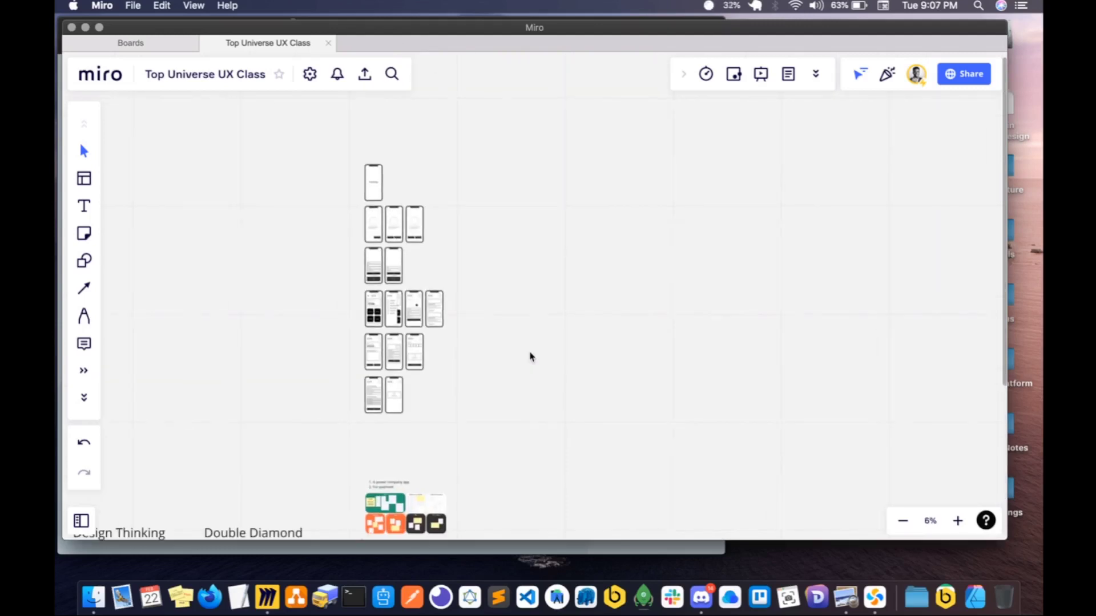
pyautogui.scroll(3, 530, 357)
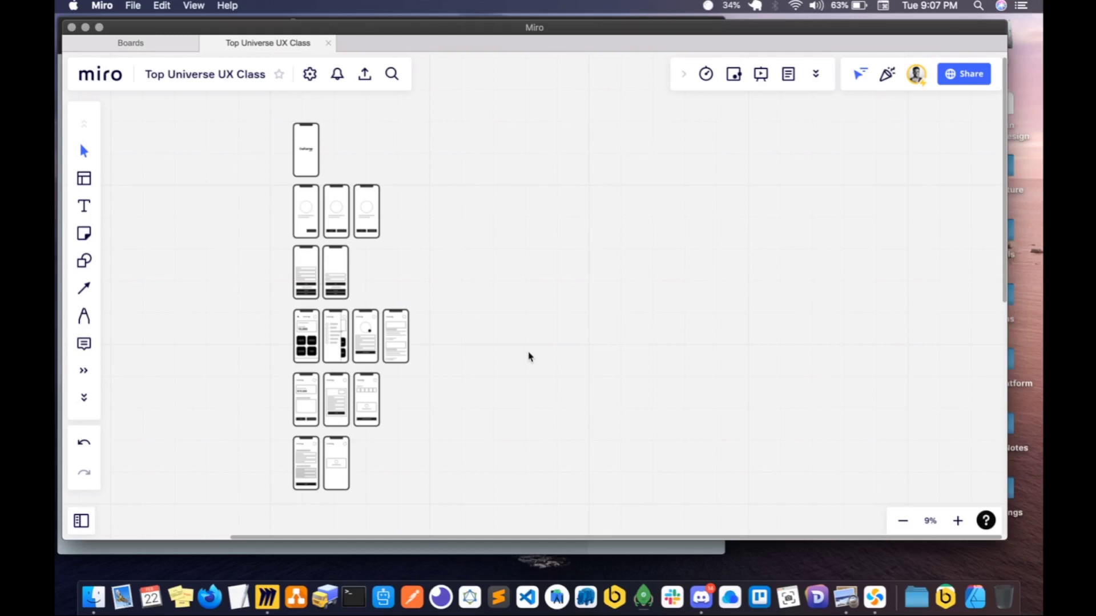
pyautogui.scroll(5, 373, 316)
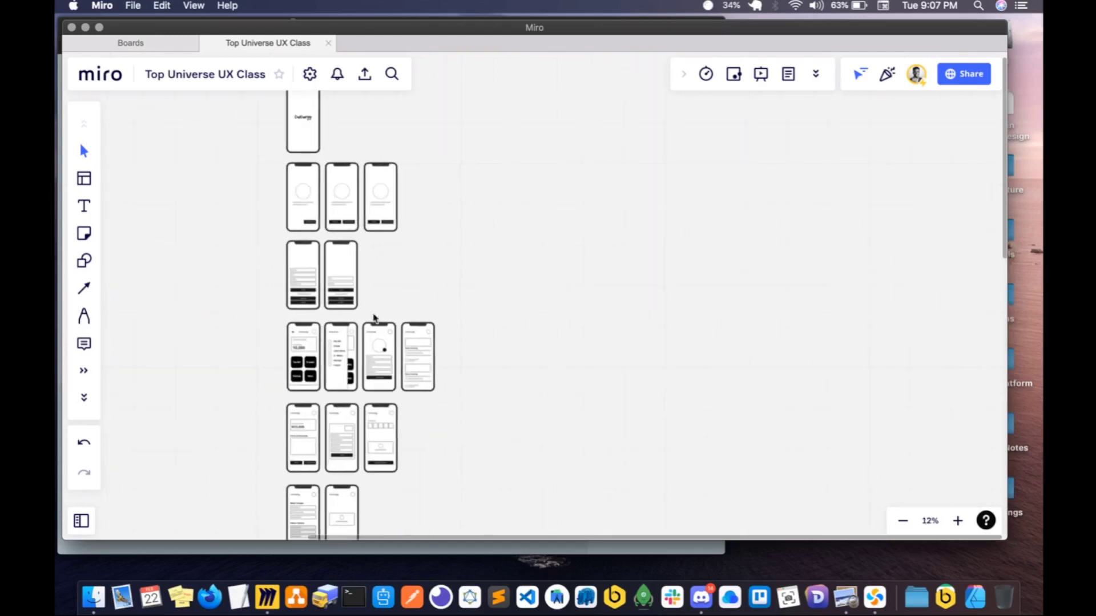
pyautogui.scroll(2, 374, 318)
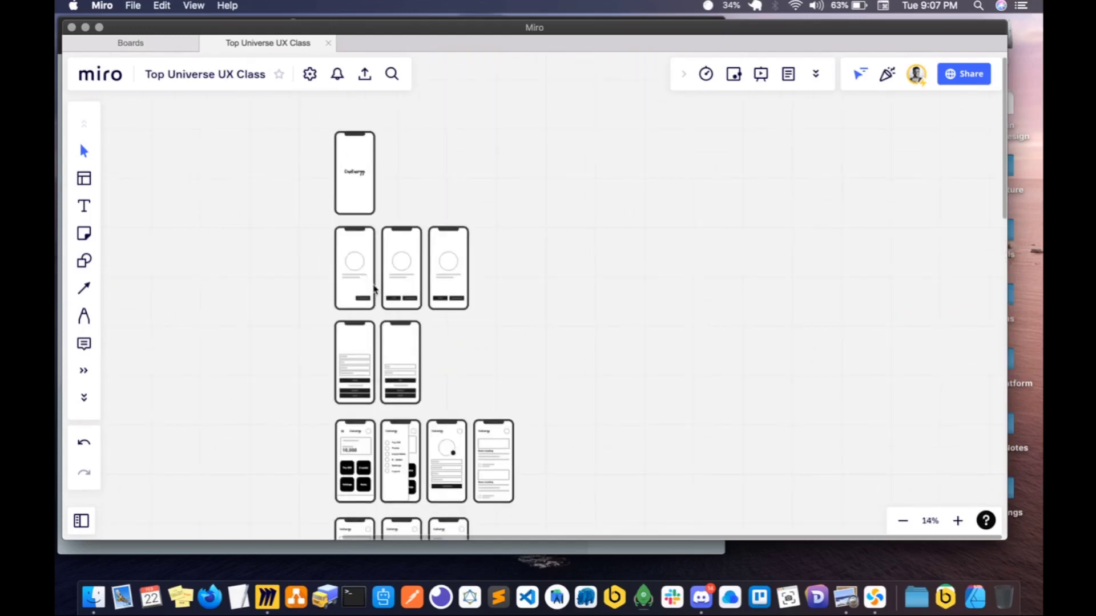
pyautogui.scroll(3, 374, 288)
pyautogui.scroll(-5, 379, 285)
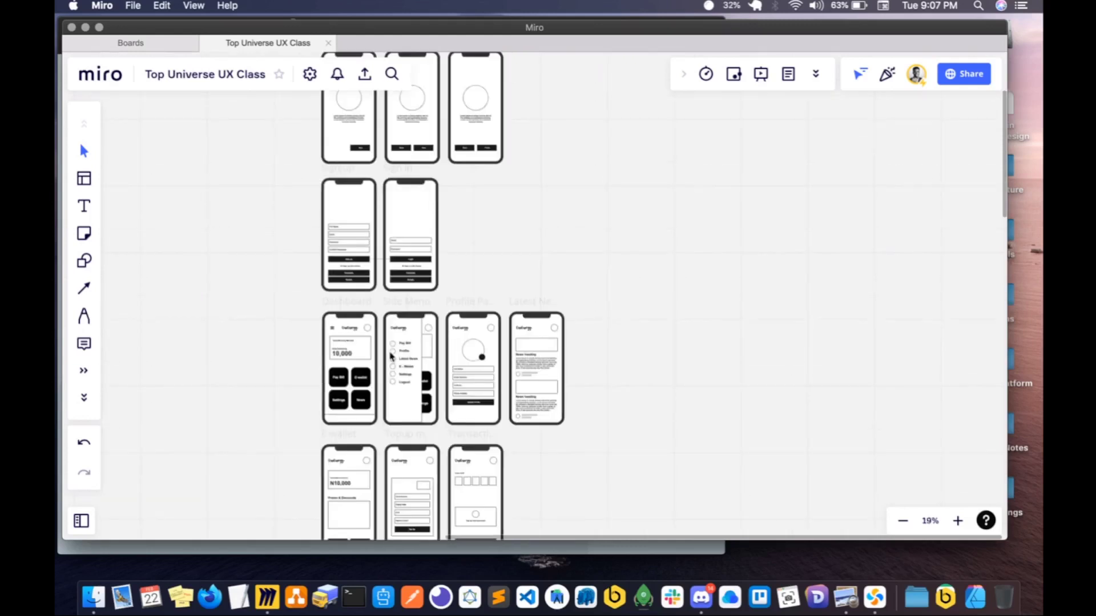
pyautogui.click(398, 328)
pyautogui.scroll(5, 408, 245)
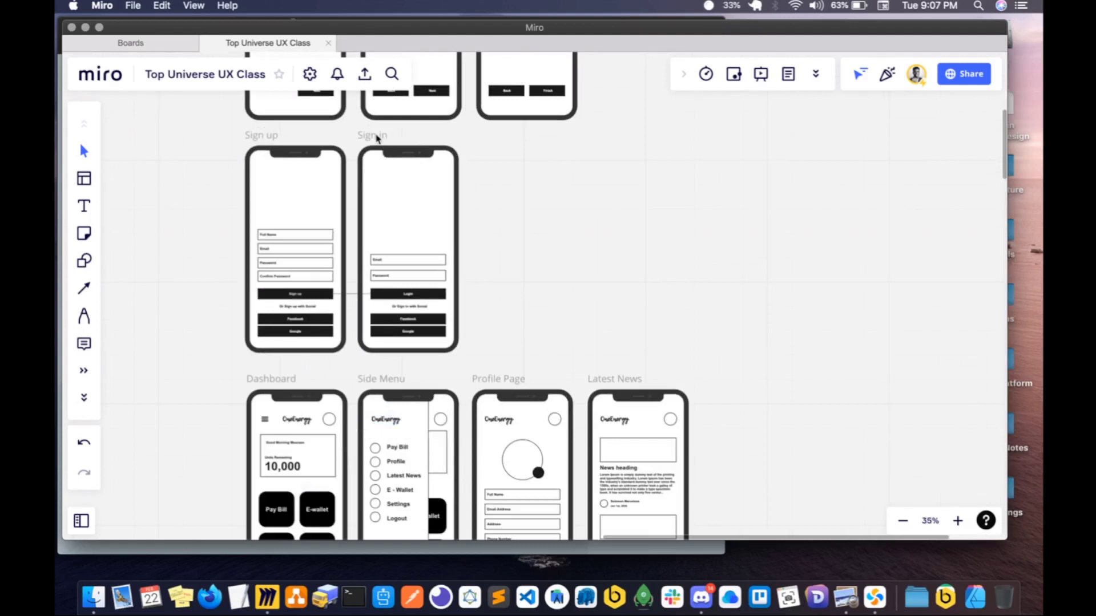
pyautogui.click(379, 138)
pyautogui.press('super+v')
pyautogui.moveTo(392, 178); pyautogui.dragTo(415, 215)
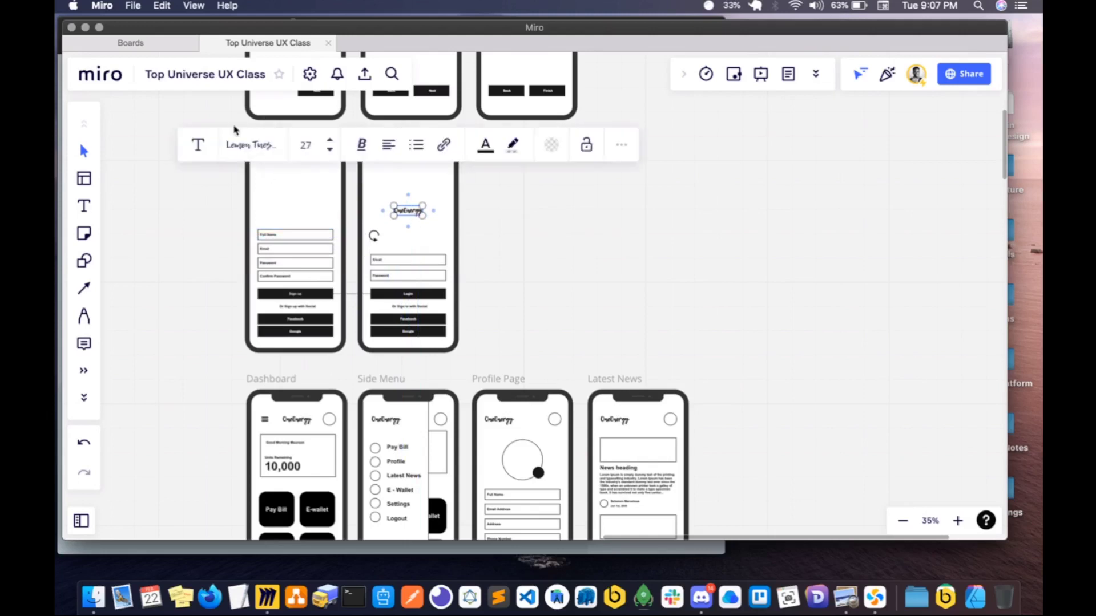
# - Paste the OneEnergy logo into the Sign up frame, raise it above the form, and lower the Sign in logo slightly
pyautogui.click(224, 128)
pyautogui.click(254, 137)
pyautogui.press('super+v')
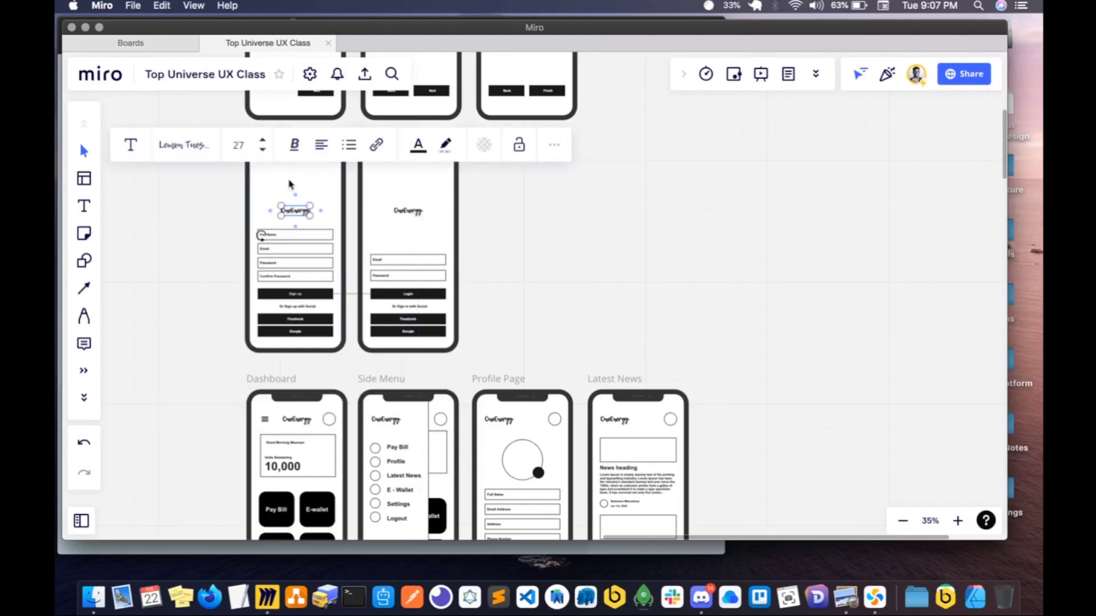
pyautogui.moveTo(300, 211); pyautogui.dragTo(301, 192)
pyautogui.click(415, 215)
pyautogui.moveTo(415, 215); pyautogui.dragTo(414, 228)
pyautogui.click(520, 234)
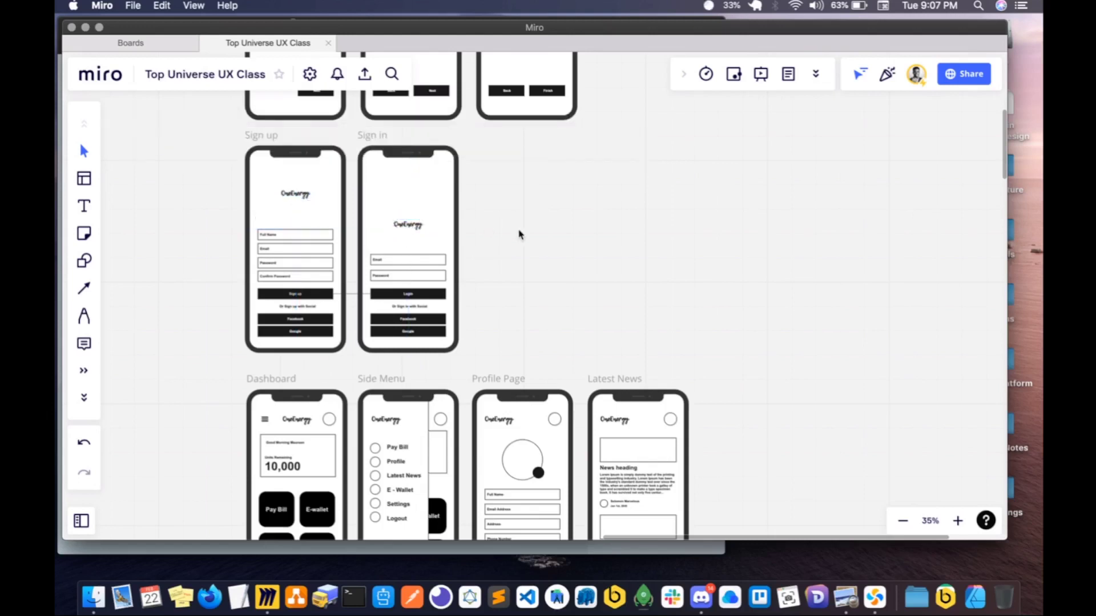
# - Review the full set of wireframes with the logos in place on the Sign up and Sign in screens
pyautogui.scroll(-6, 520, 234)
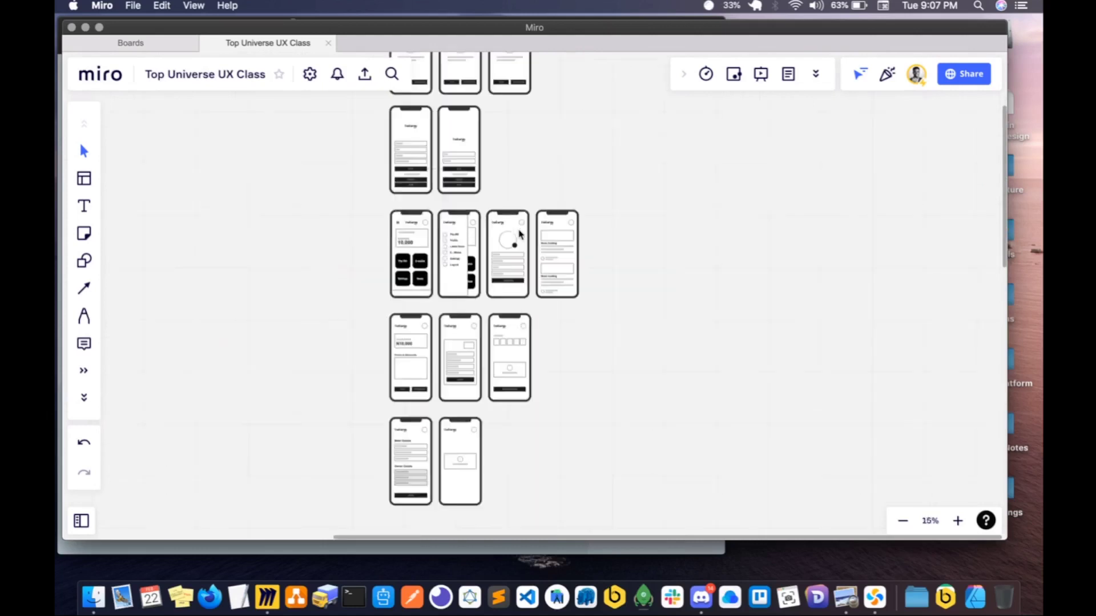
pyautogui.scroll(-5, 520, 234)
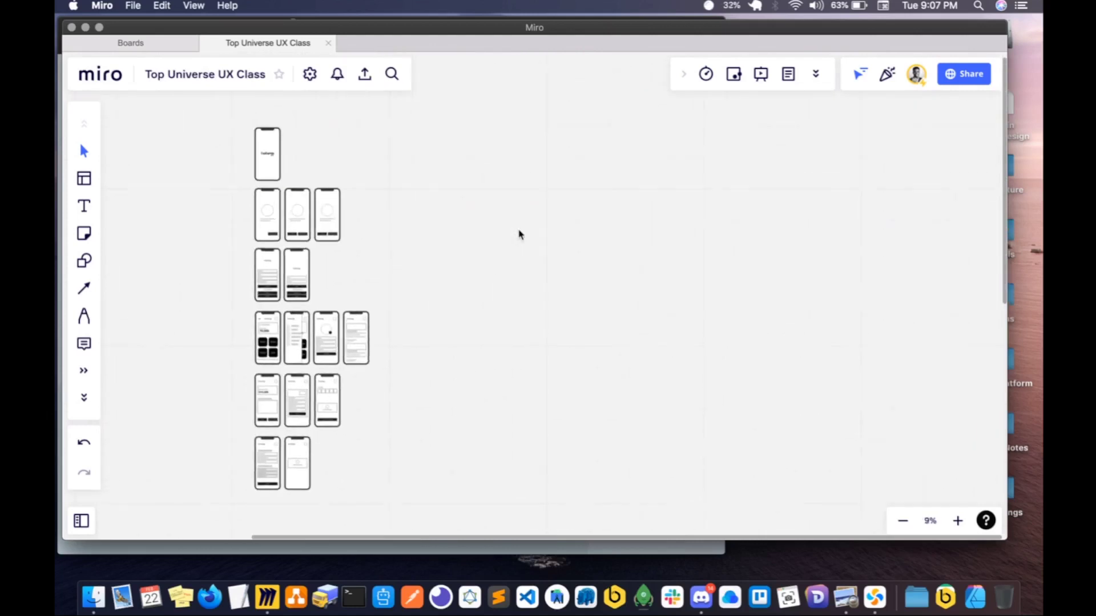
pyautogui.hscroll(3, 517, 234)
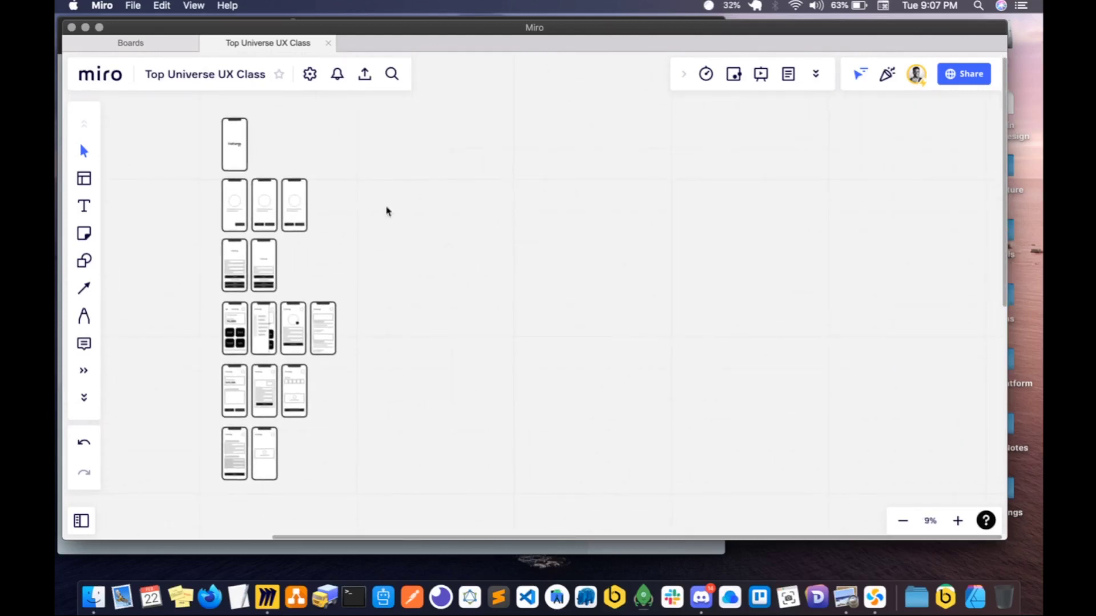
pyautogui.scroll(2, 289, 262)
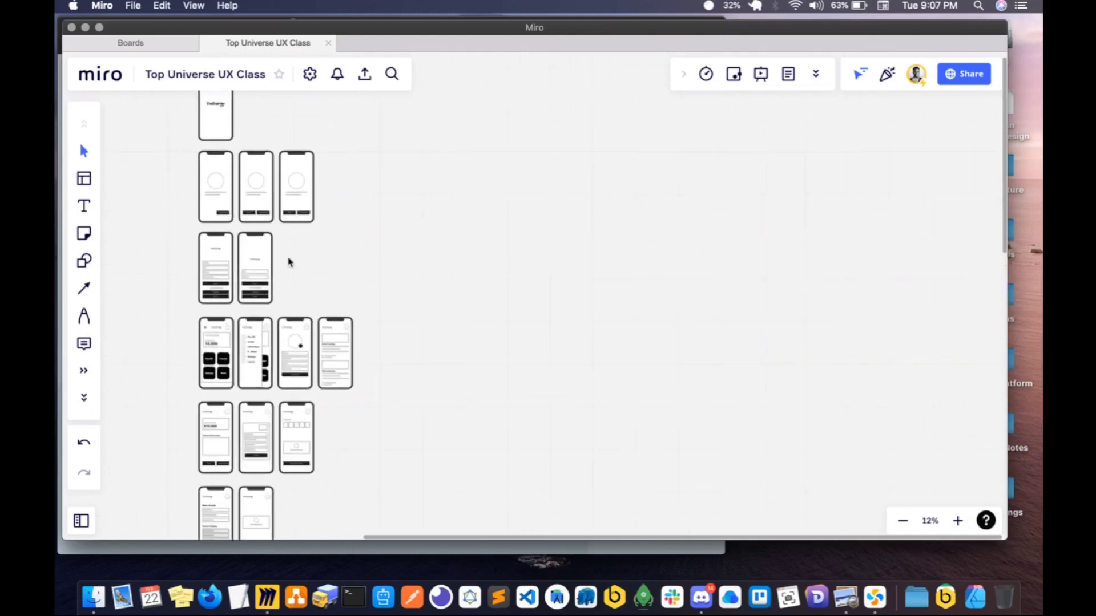
pyautogui.scroll(4, 288, 262)
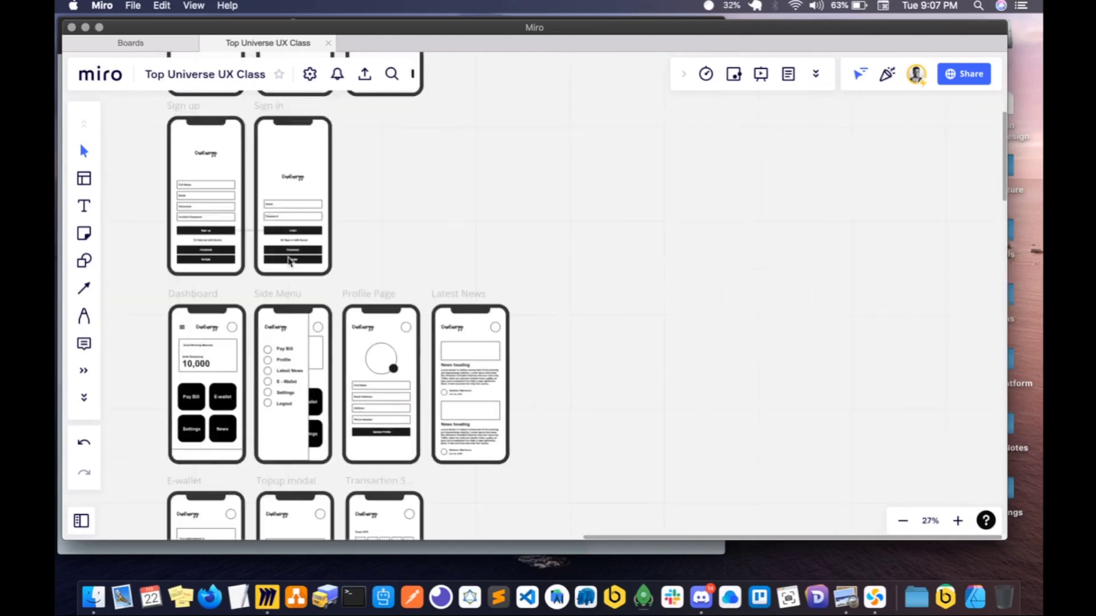
pyautogui.scroll(-5, 288, 262)
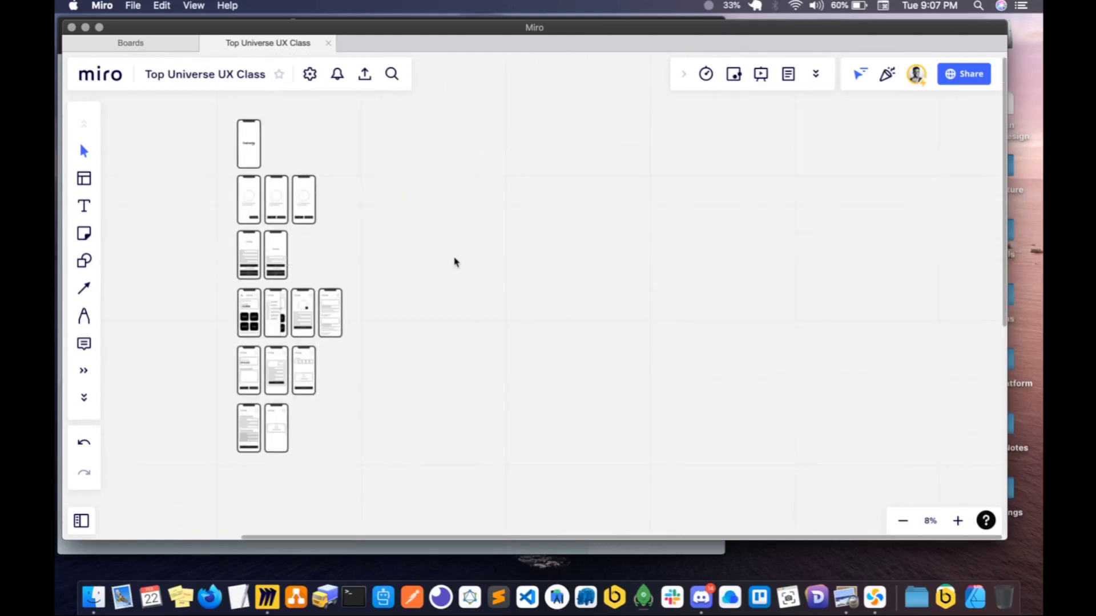
pyautogui.press('s')
pyautogui.click(721, 139)
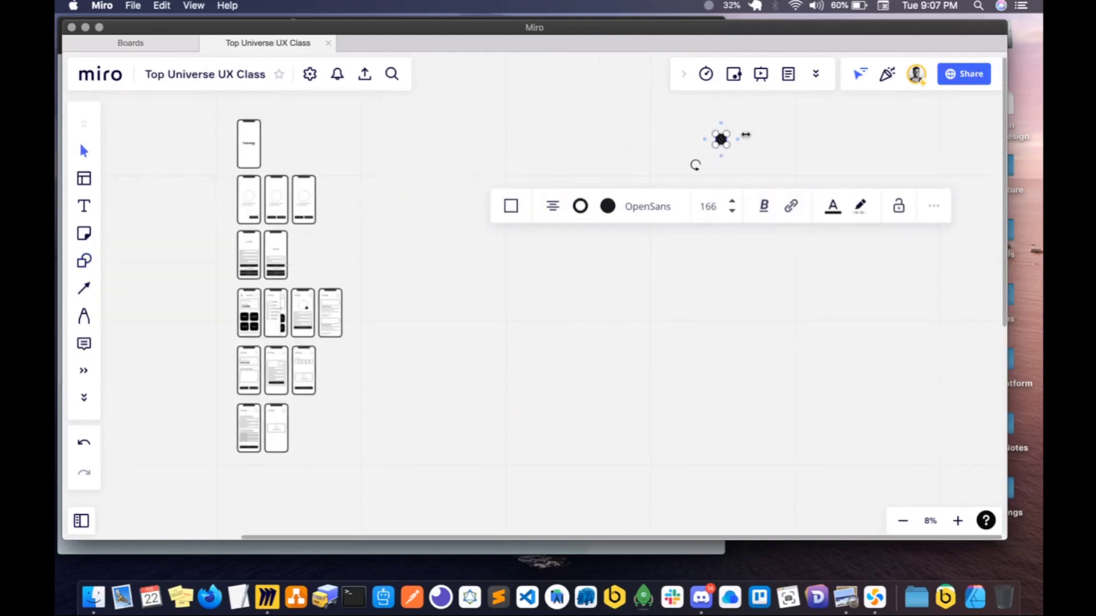
pyautogui.moveTo(674, 103); pyautogui.dragTo(822, 196)
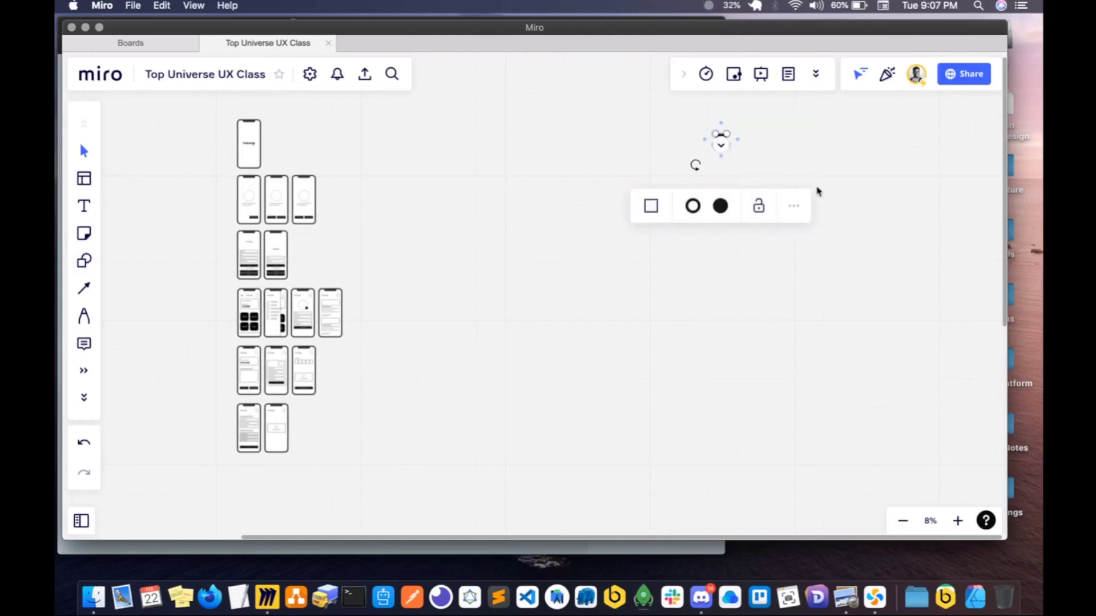
pyautogui.press('Delete')
# - Open the sharing settings of the Top Universe UX Class board
pyautogui.click(958, 78)
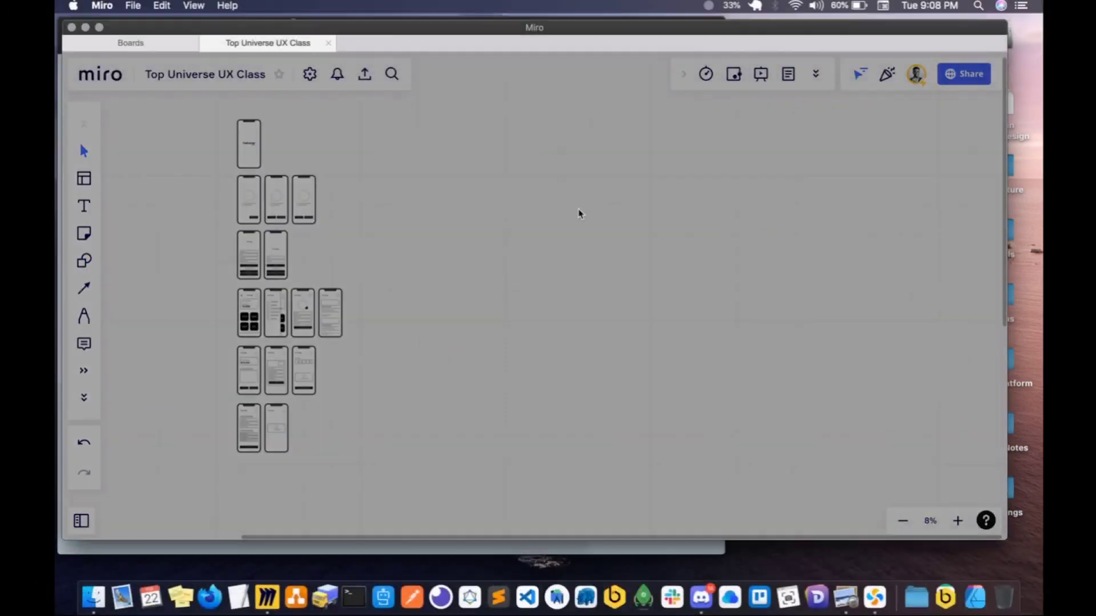